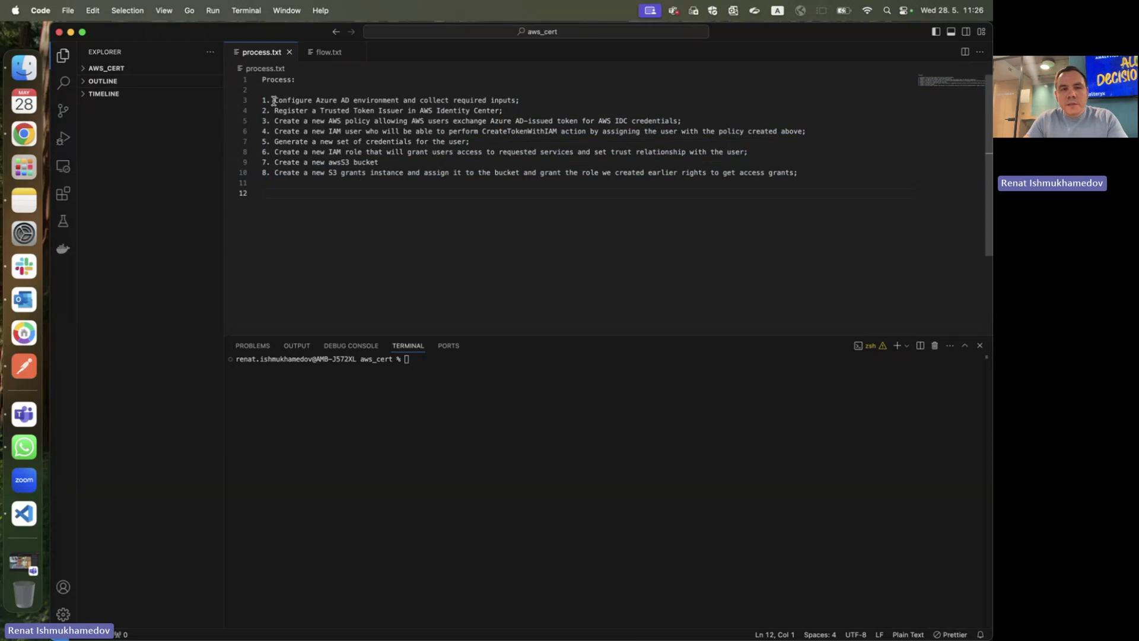
# Step: Highlight key phrases in plan steps 1–5, such as Azure AD environment and CreateTokenWithIAM
pyautogui.moveTo(273, 101); pyautogui.dragTo(351, 98)
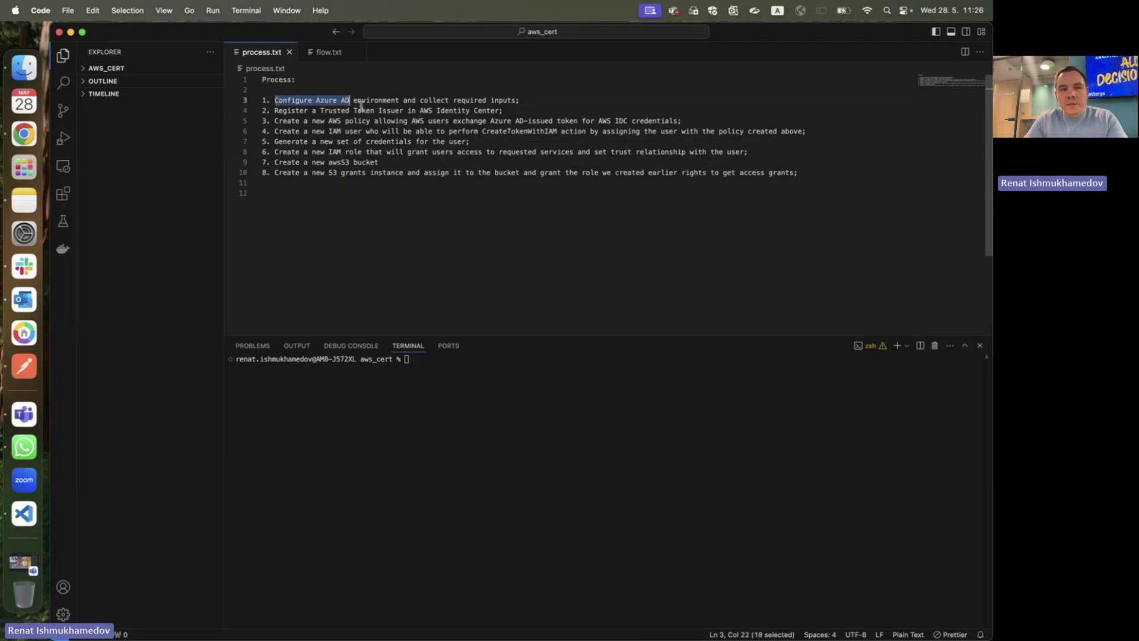
pyautogui.doubleClick(371, 101)
pyautogui.moveTo(316, 100); pyautogui.dragTo(515, 101)
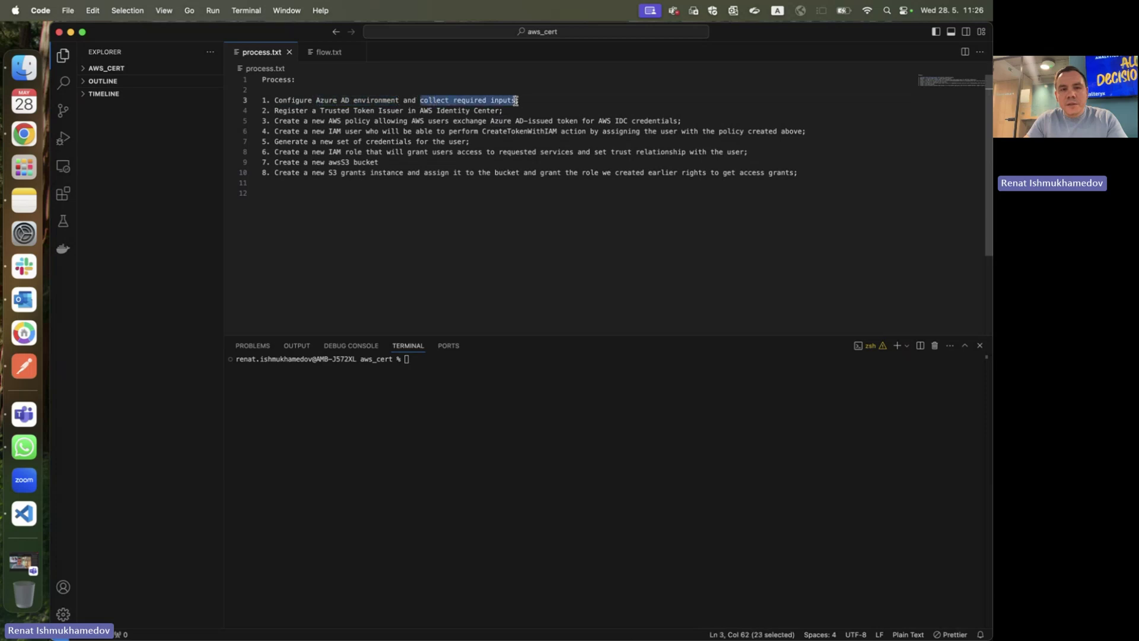
pyautogui.moveTo(274, 111); pyautogui.dragTo(397, 114)
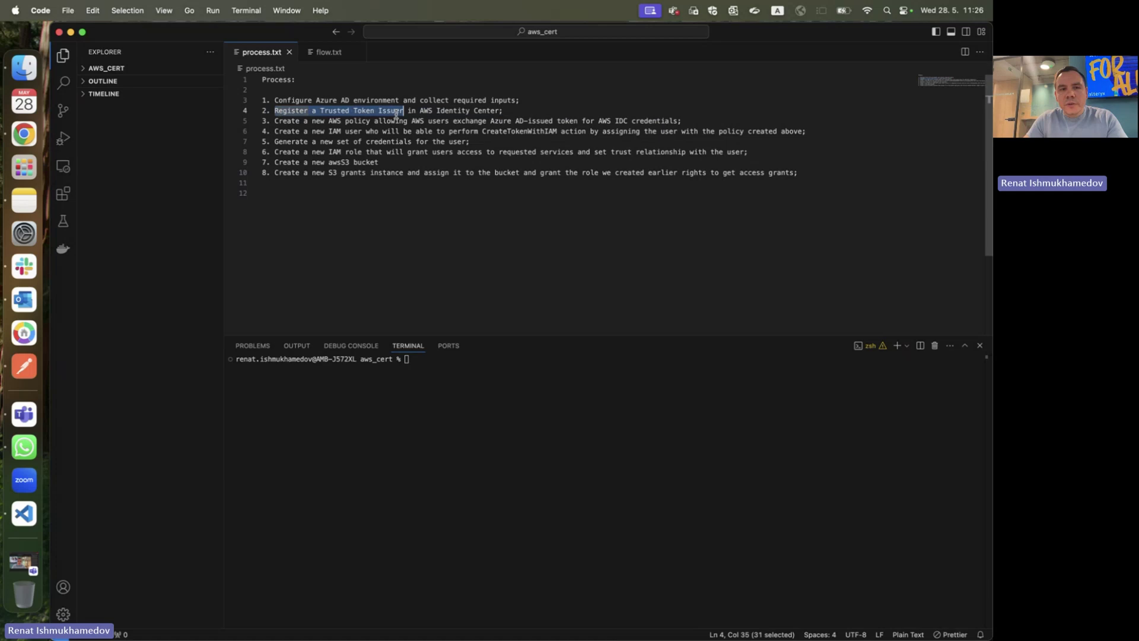
pyautogui.doubleClick(325, 100)
pyautogui.moveTo(320, 111); pyautogui.dragTo(406, 113)
pyautogui.click(517, 111)
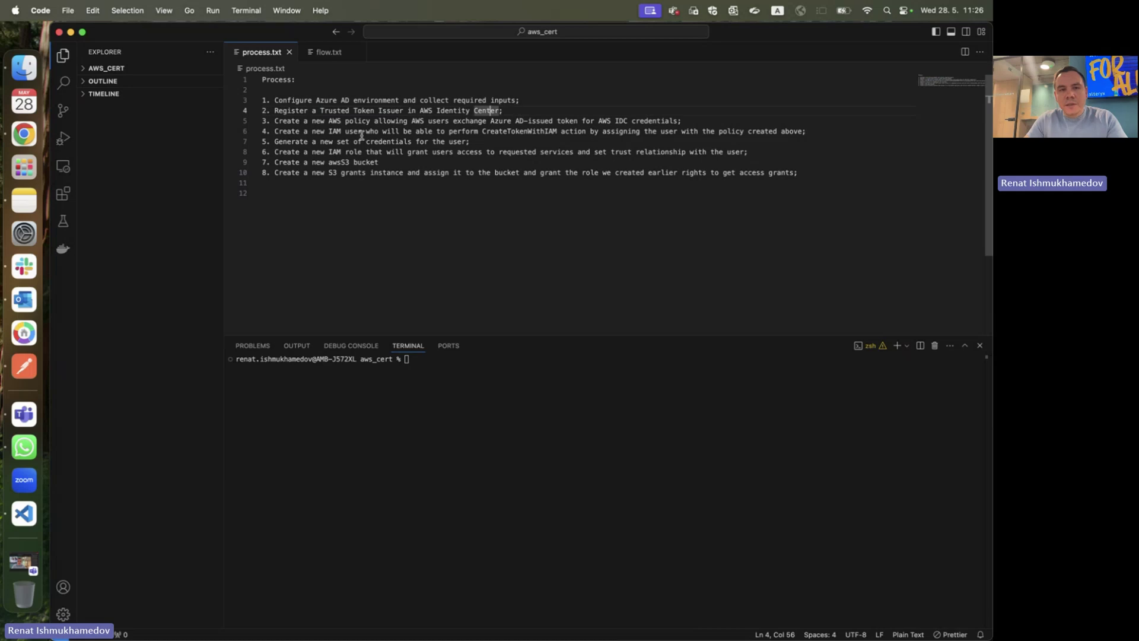
pyautogui.click(287, 122)
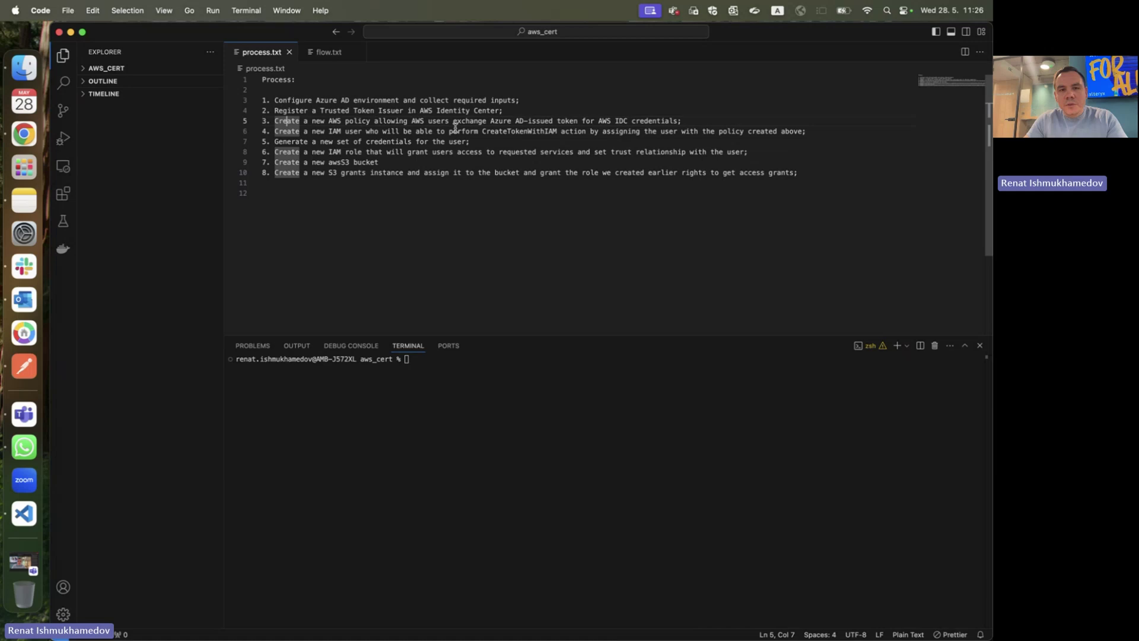
pyautogui.doubleClick(502, 121)
pyautogui.moveTo(502, 121); pyautogui.dragTo(534, 122)
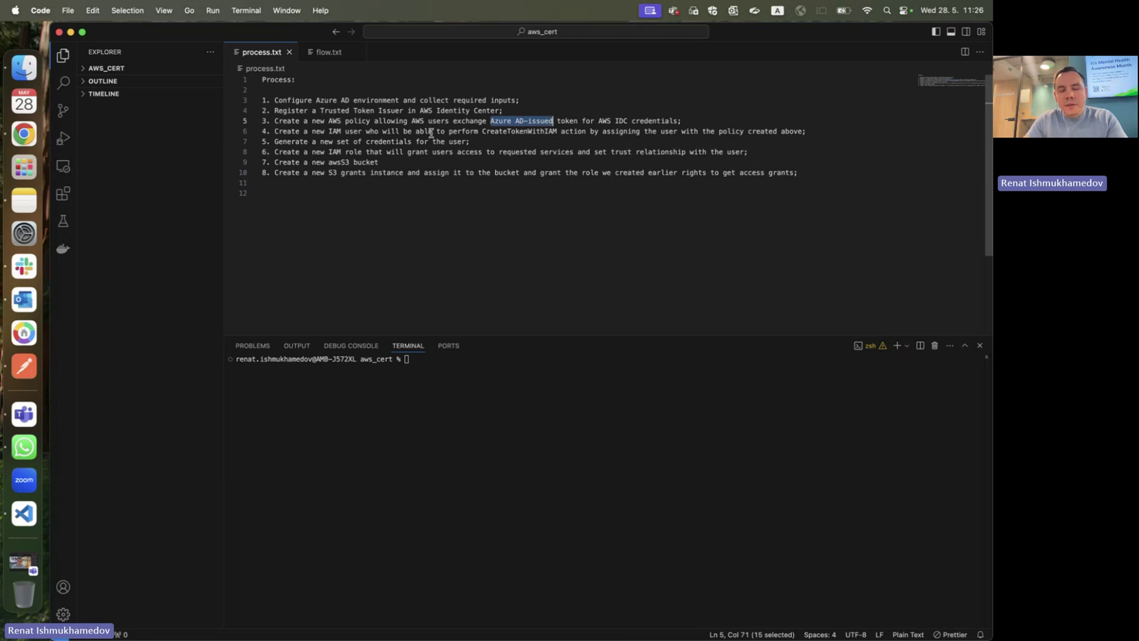
pyautogui.click(506, 132)
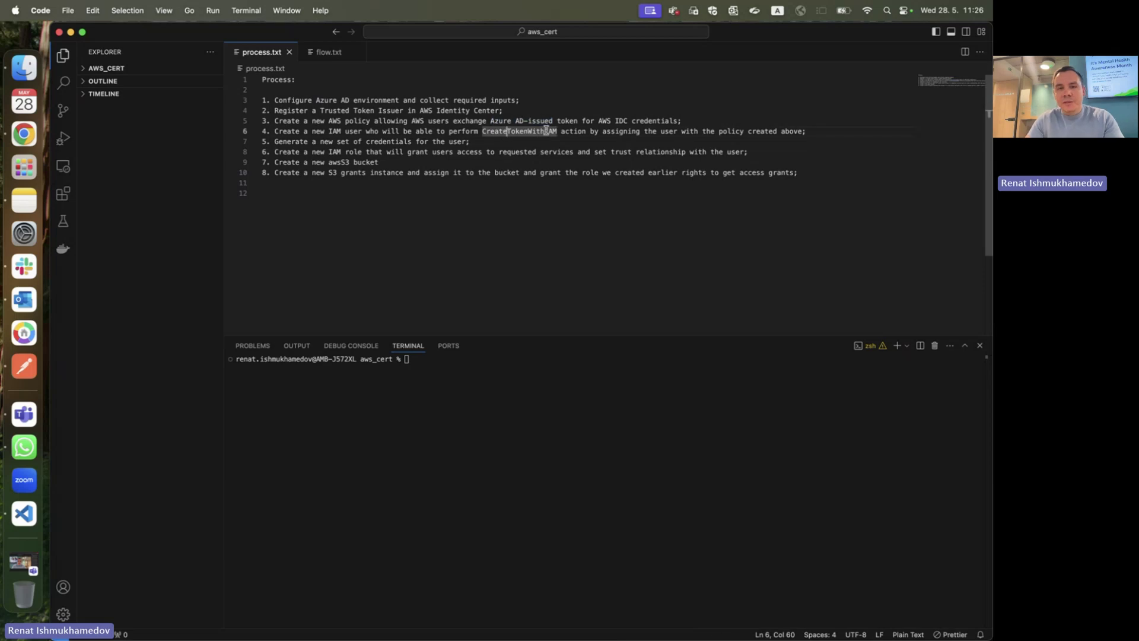
pyautogui.tripleClick(545, 130)
pyautogui.doubleClick(534, 131)
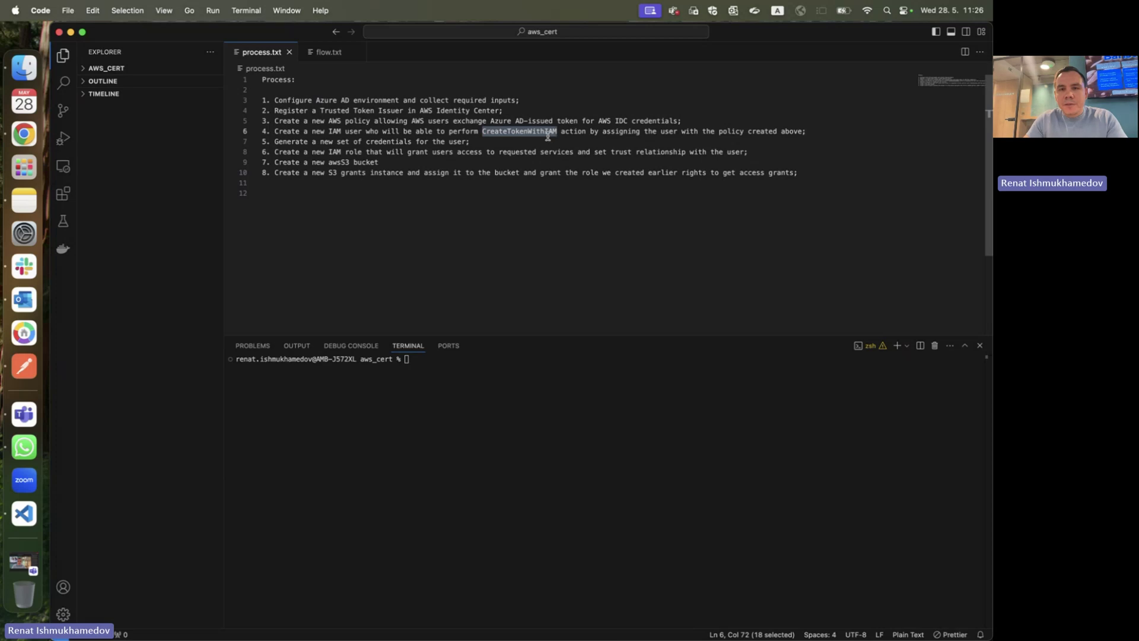
pyautogui.moveTo(470, 141); pyautogui.dragTo(749, 152)
# Step: Highlight phrases in step 6 of the plan, such as grant users access and trust
pyautogui.doubleClick(470, 152)
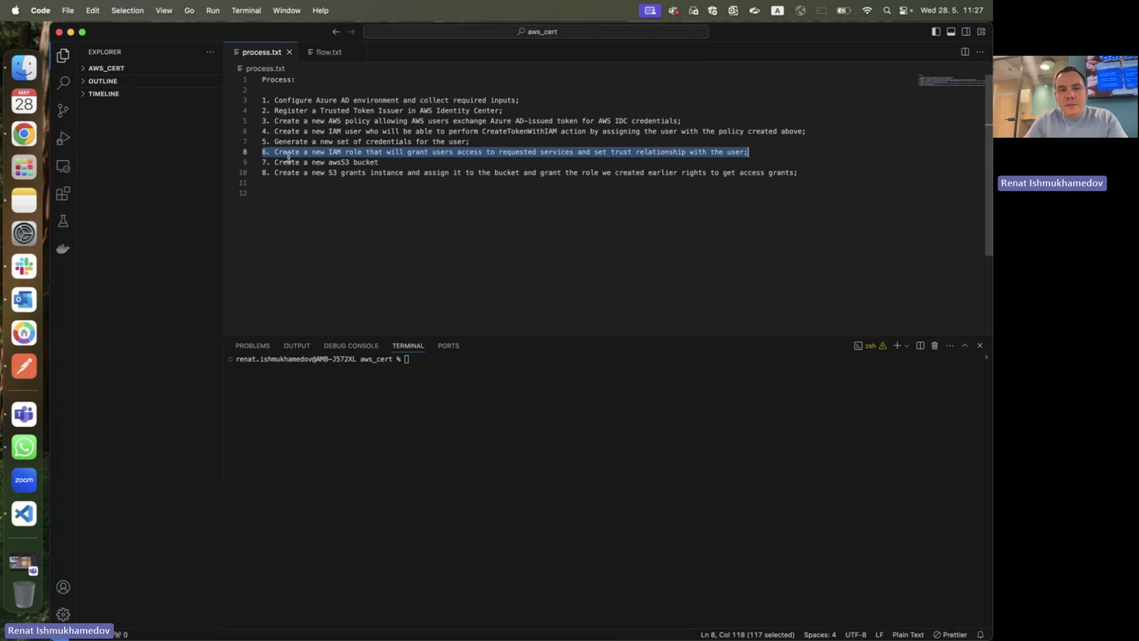
pyautogui.doubleClick(417, 152)
pyautogui.moveTo(417, 152); pyautogui.dragTo(472, 152)
pyautogui.doubleClick(470, 152)
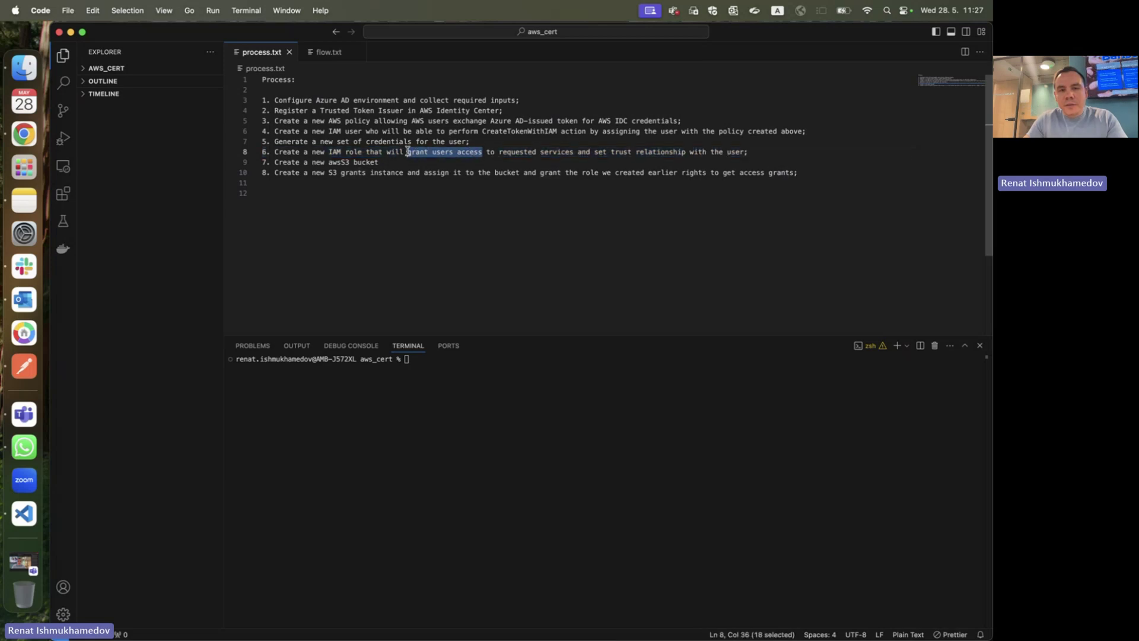
pyautogui.click(510, 151)
pyautogui.click(552, 151)
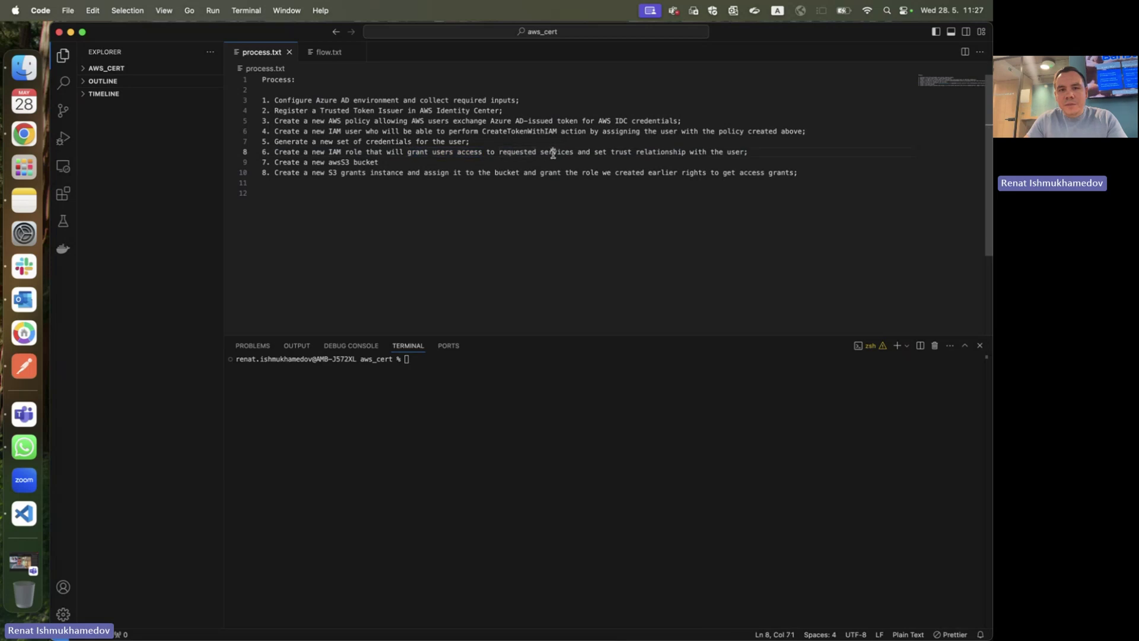
pyautogui.doubleClick(617, 152)
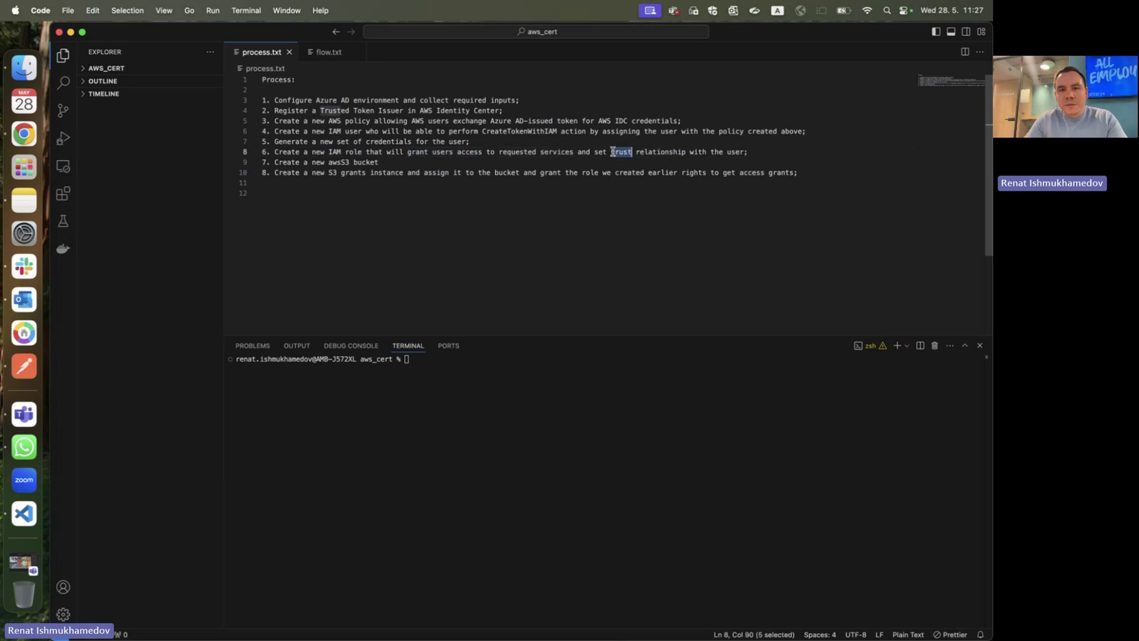
pyautogui.click(419, 152)
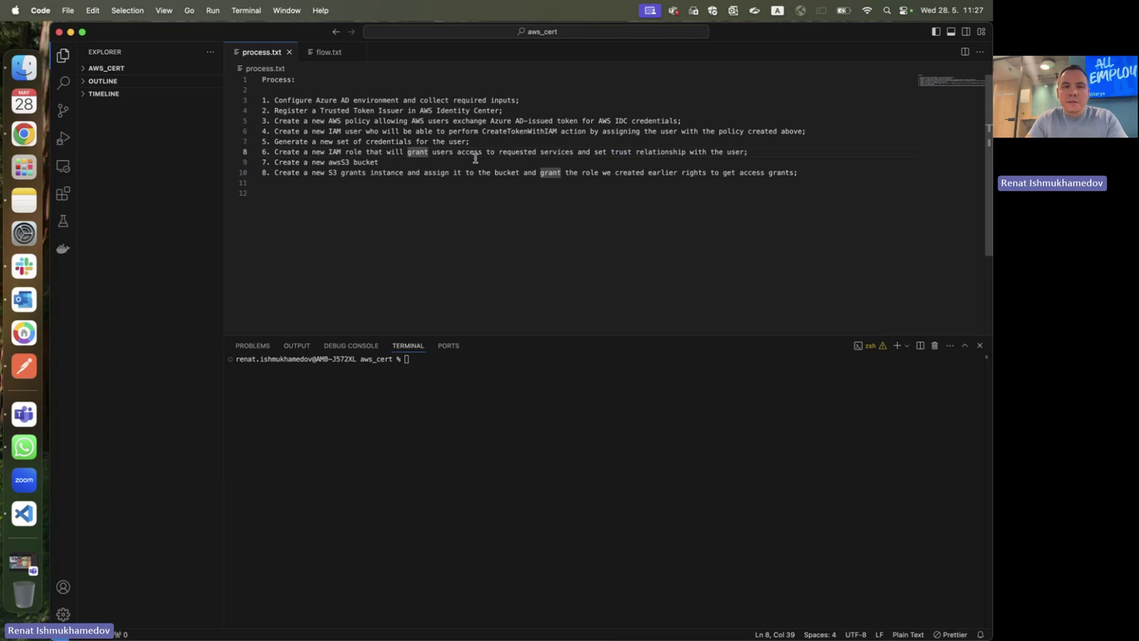
# Step: Select and review the text of step 7 about the bucket
pyautogui.press('Down')
pyautogui.hotkey('shift', 'alt', 'Left')
pyautogui.press('shift+super+Left')
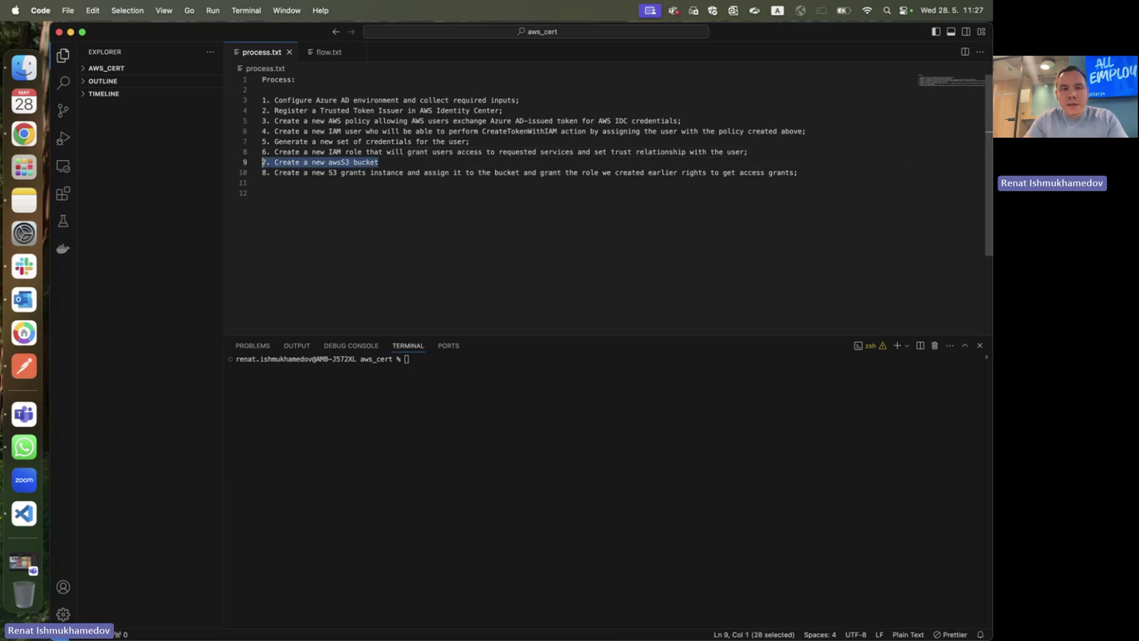
pyautogui.press('Left')
pyautogui.doubleClick(423, 165)
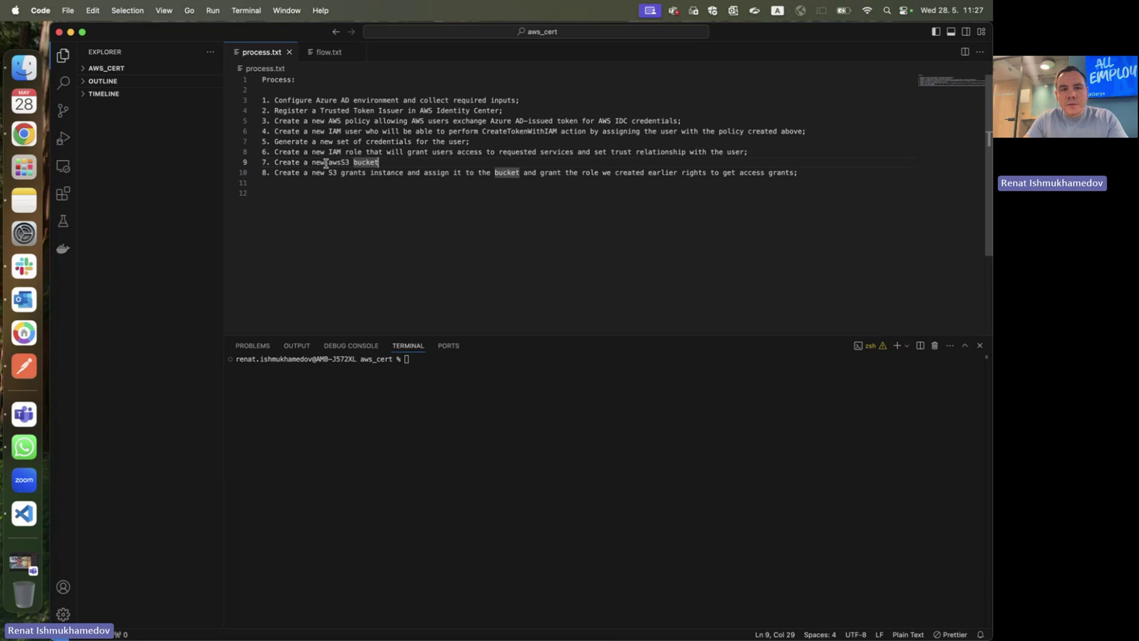
pyautogui.moveTo(291, 162); pyautogui.dragTo(381, 162)
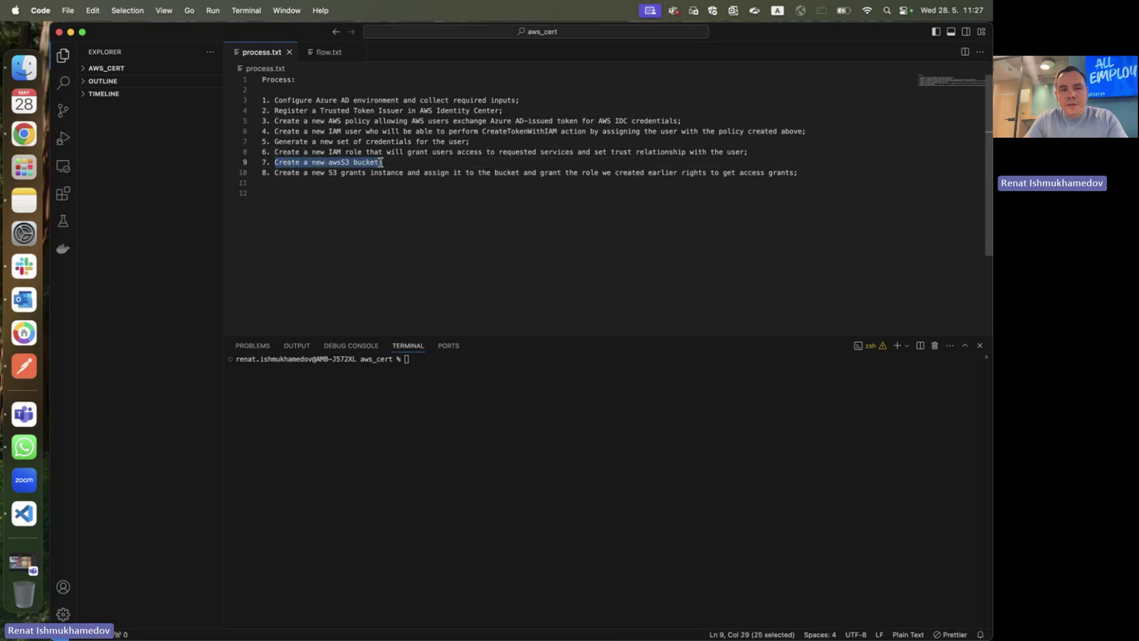
pyautogui.click(383, 163)
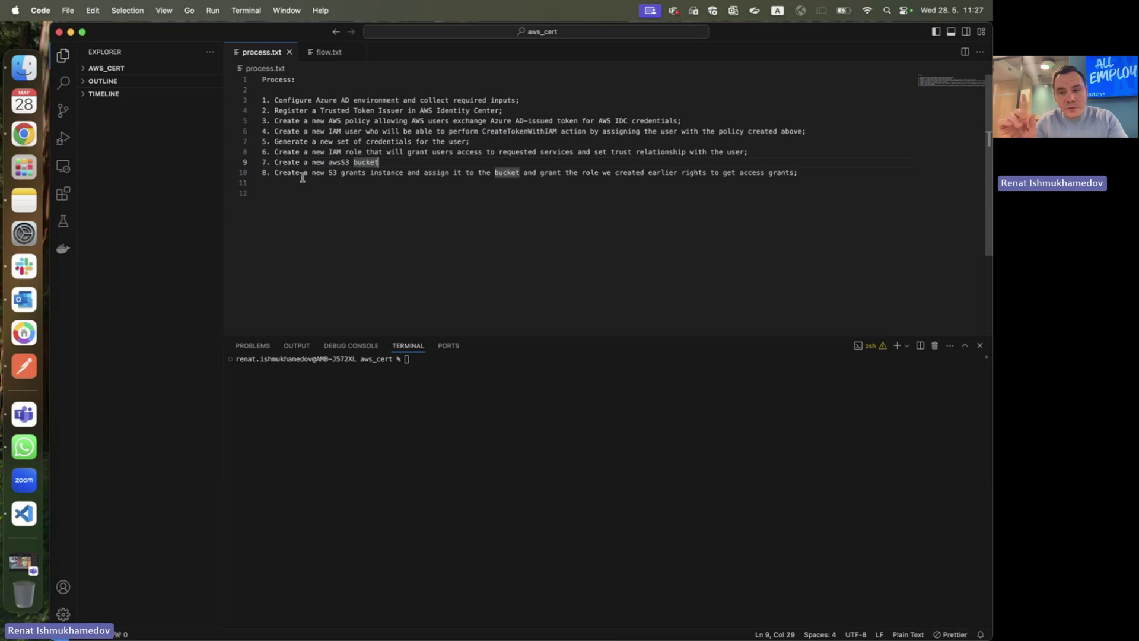
pyautogui.press('Right')
pyautogui.press('Left')
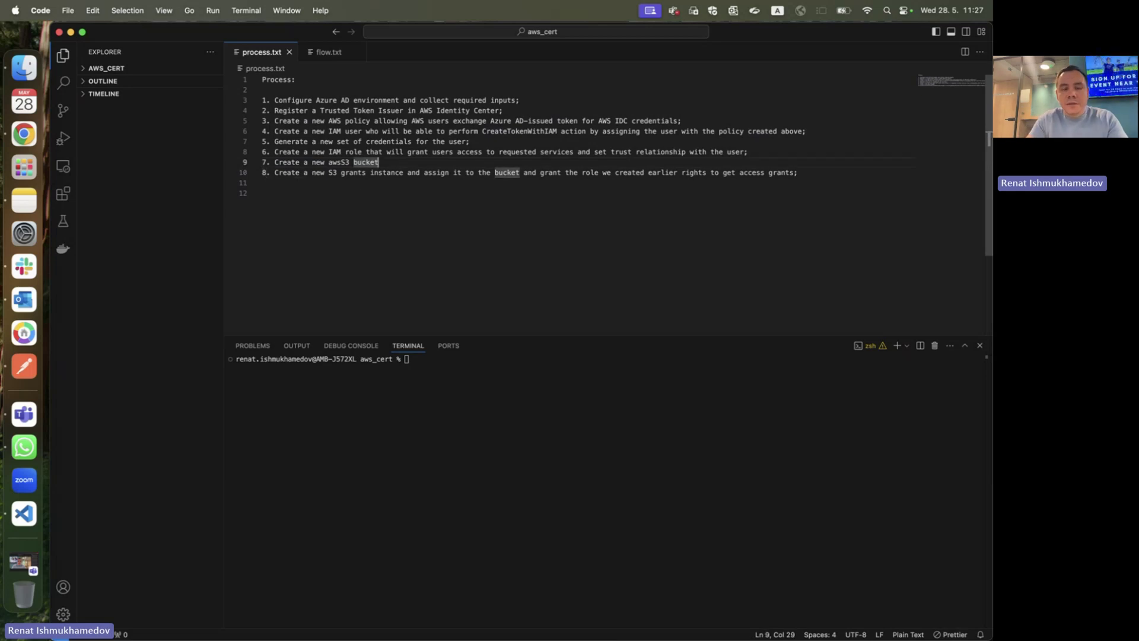
# Step: Highlight phrases in step 8, such as S3 grants instance, assign and role
pyautogui.click(287, 174)
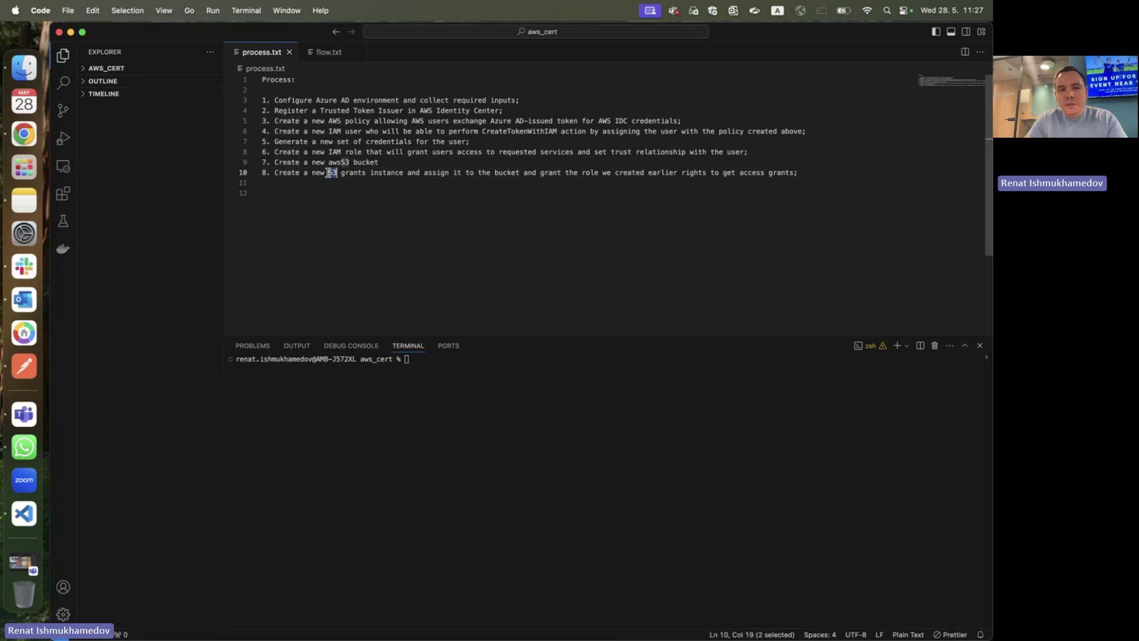
pyautogui.moveTo(331, 173); pyautogui.dragTo(418, 173)
pyautogui.doubleClick(413, 173)
pyautogui.doubleClick(439, 173)
pyautogui.click(481, 181)
pyautogui.click(521, 145)
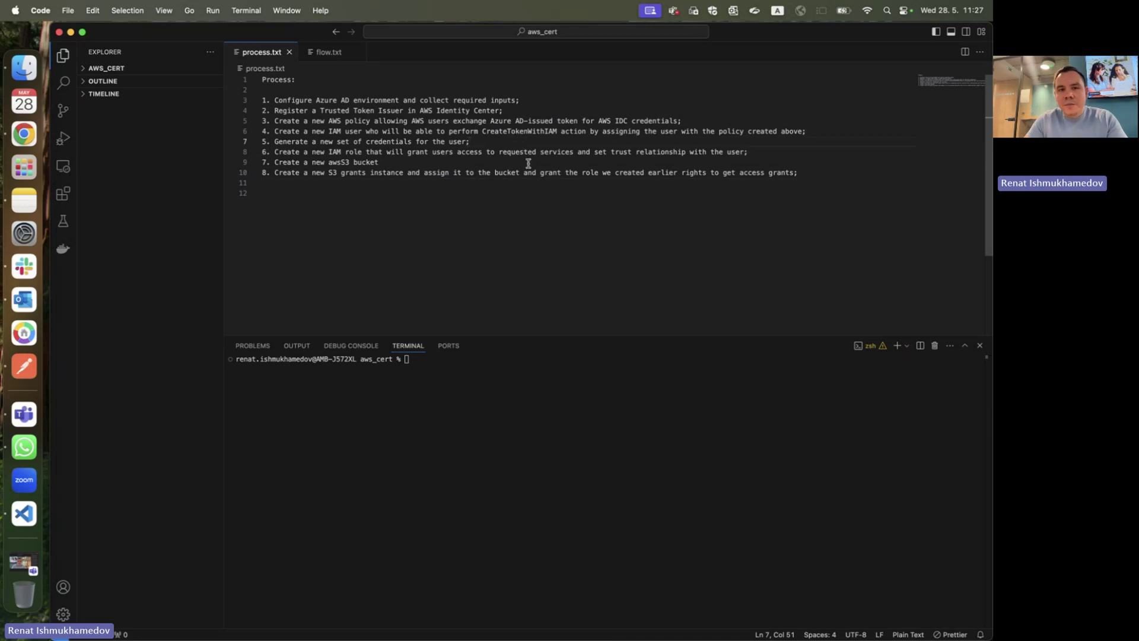
pyautogui.click(593, 173)
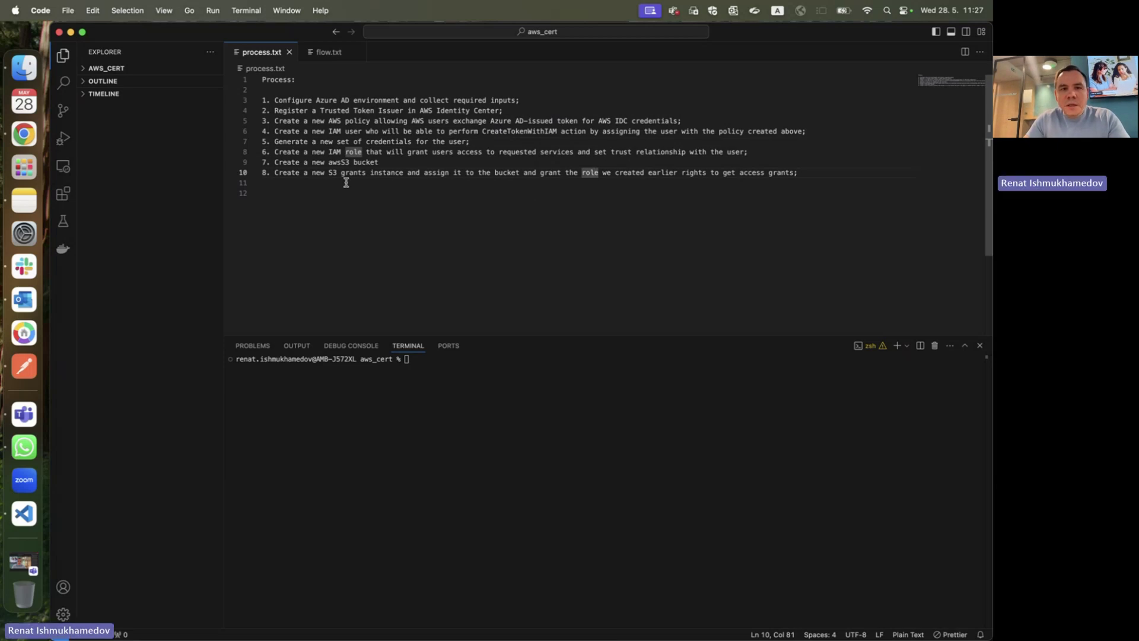
# Step: Insert a blank line after step 1 of the plan, then bring Chrome forward
pyautogui.click(285, 103)
pyautogui.press('End')
pyautogui.press('Return')
pyautogui.click(520, 100)
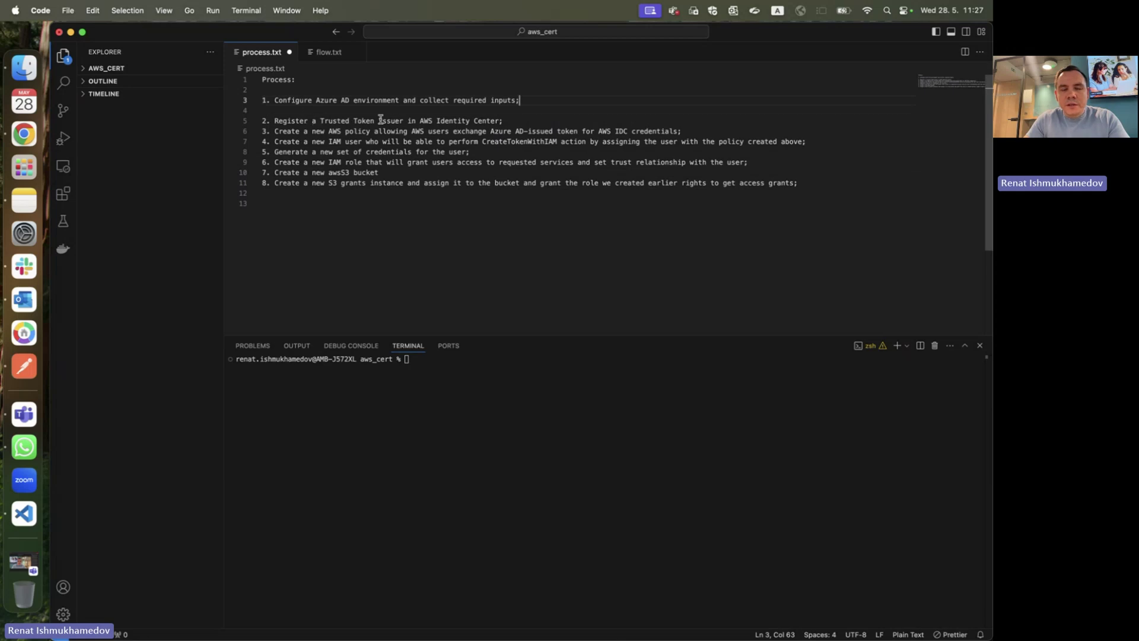
pyautogui.click(24, 134)
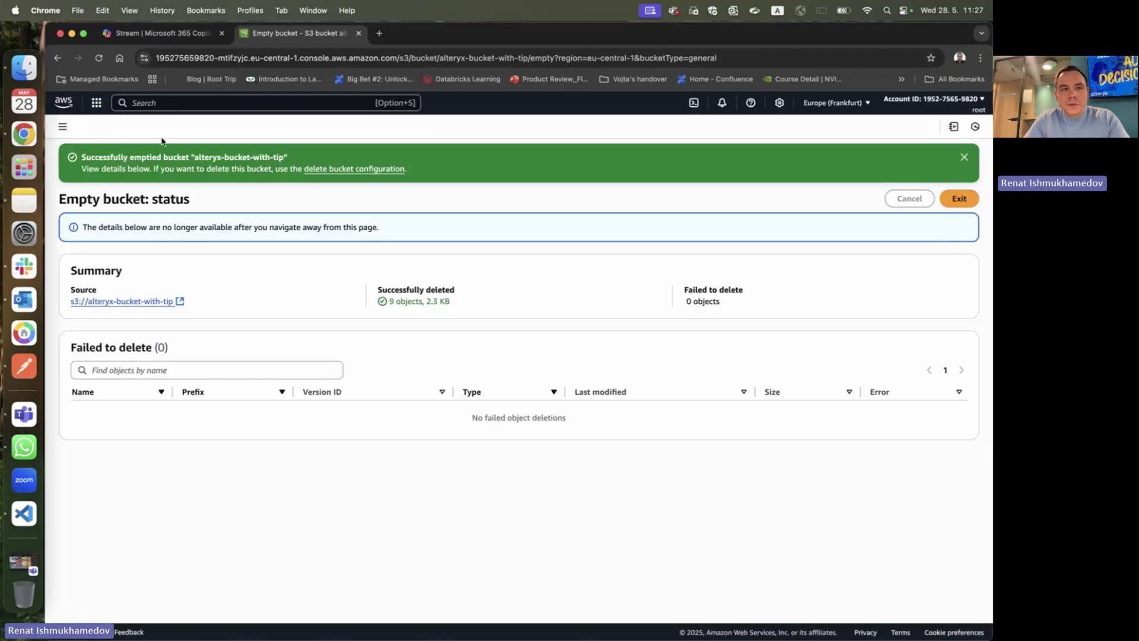
# Step: Switch to the Azure portal and start a New registration under App registrations
pyautogui.press('super+grave')
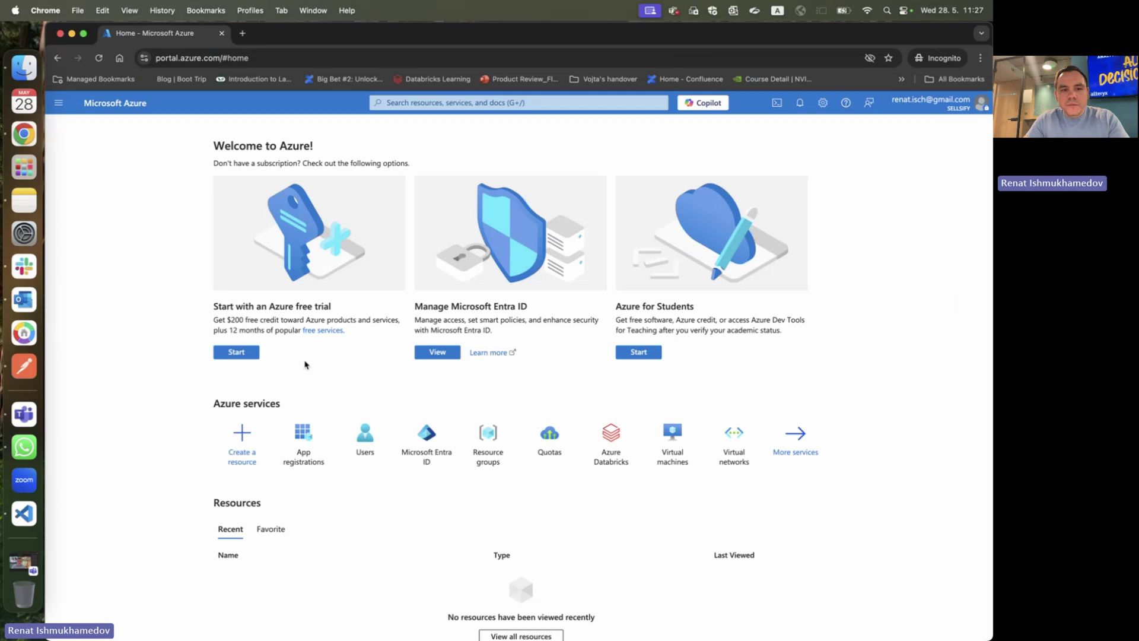
pyautogui.click(322, 452)
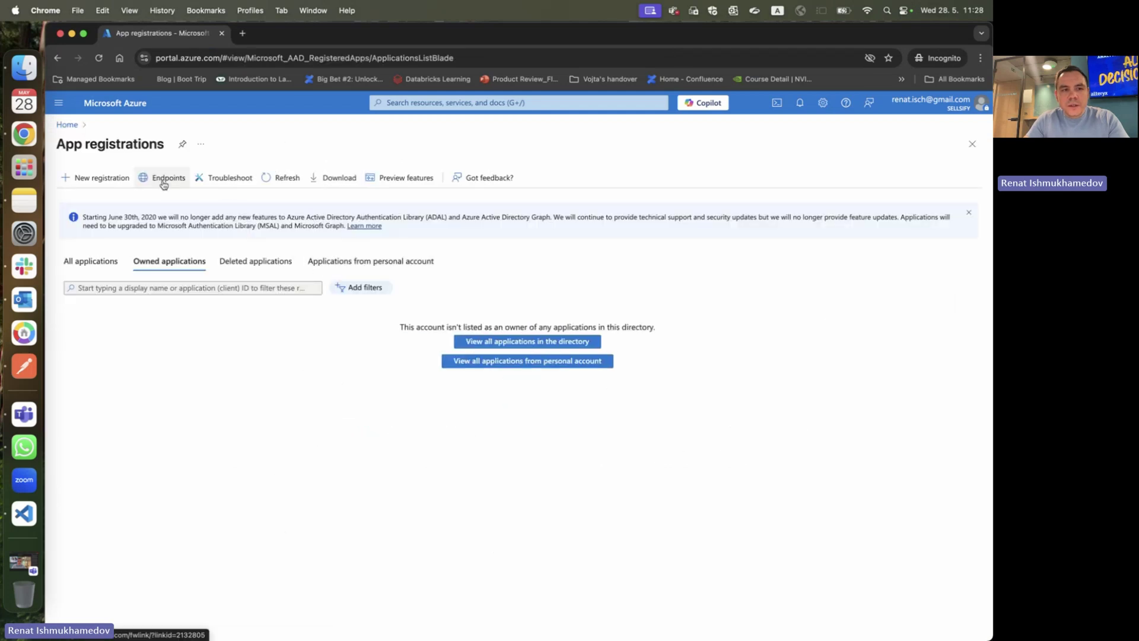
pyautogui.click(112, 180)
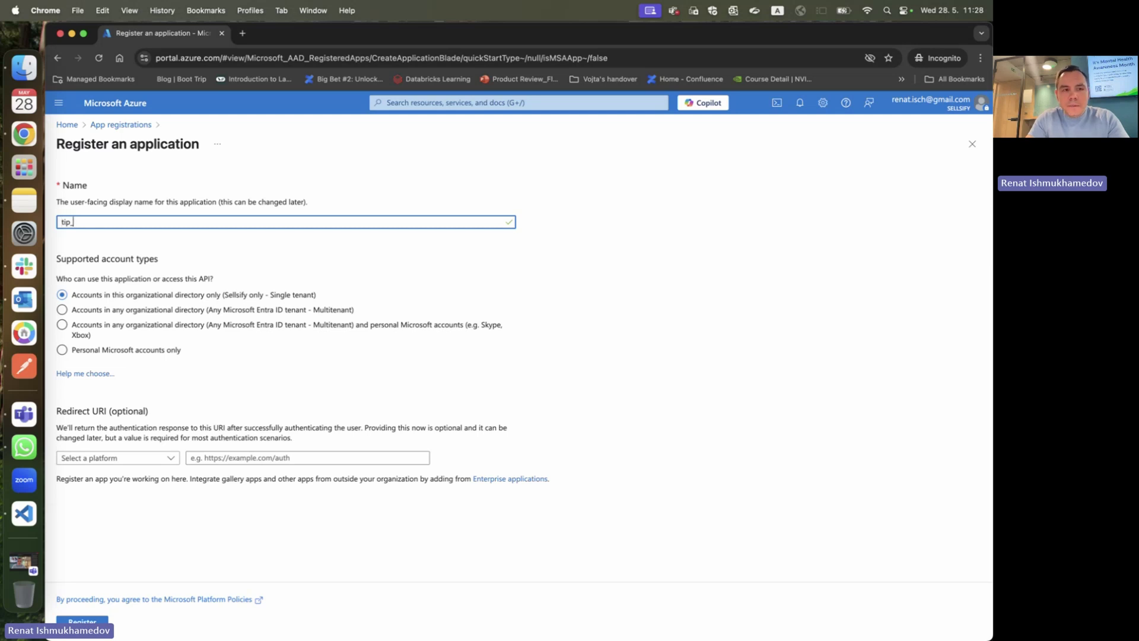
# Step: Complete the name as tip_resource_app and register it as a single-tenant app
pyautogui.write('esiurce_app')
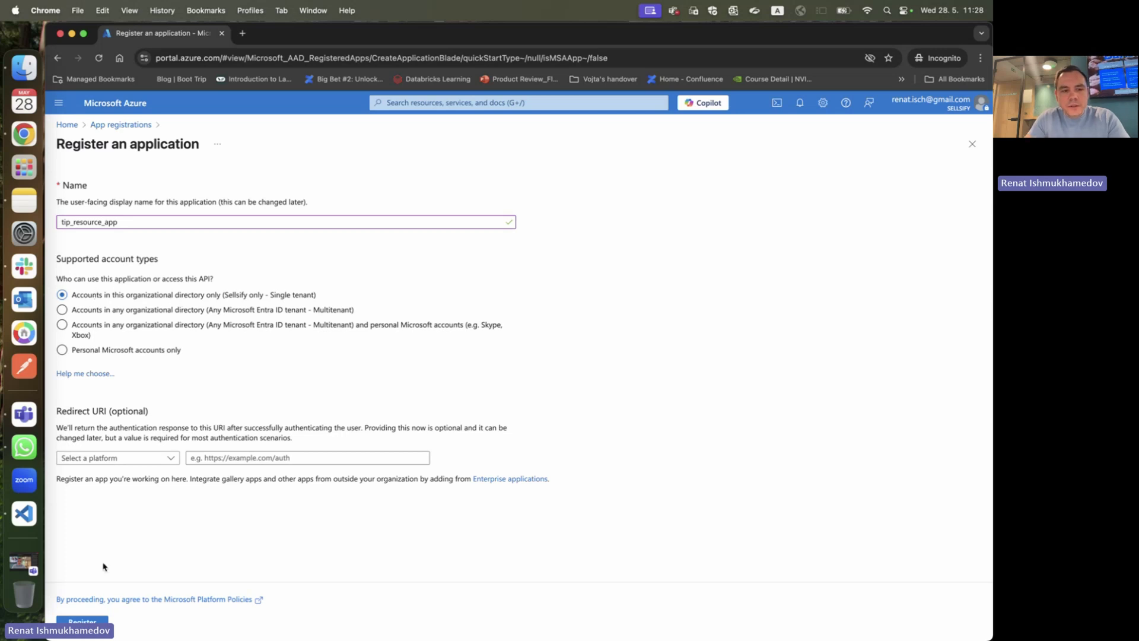
pyautogui.click(92, 621)
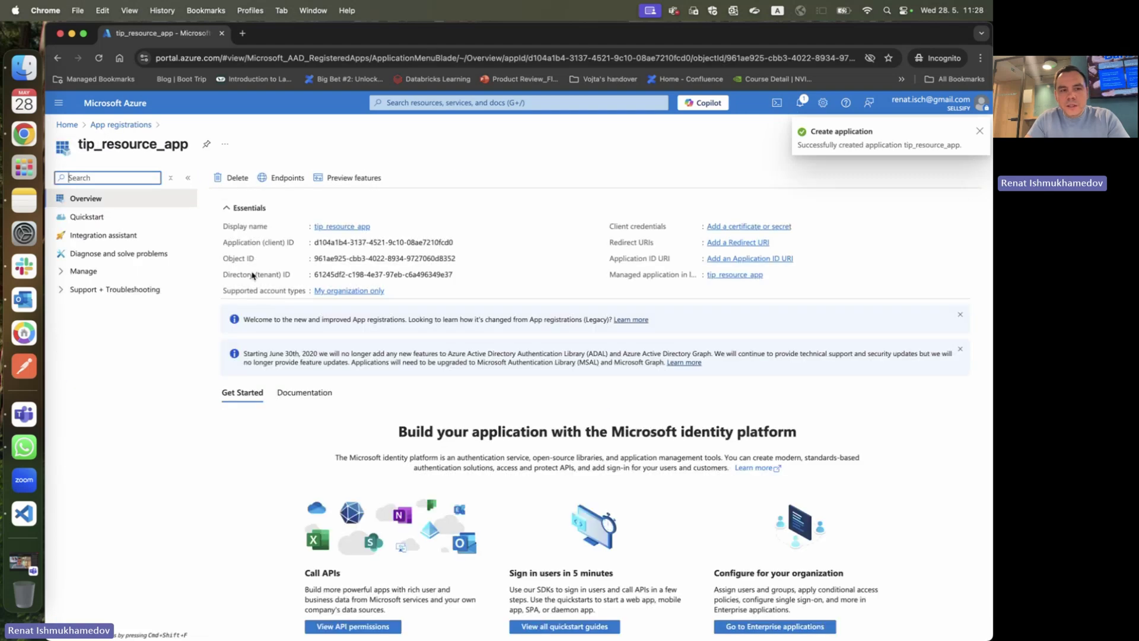
# Step: On Expose an API, save the prefilled api:// Application ID URI for tip_resource_app
pyautogui.click(105, 270)
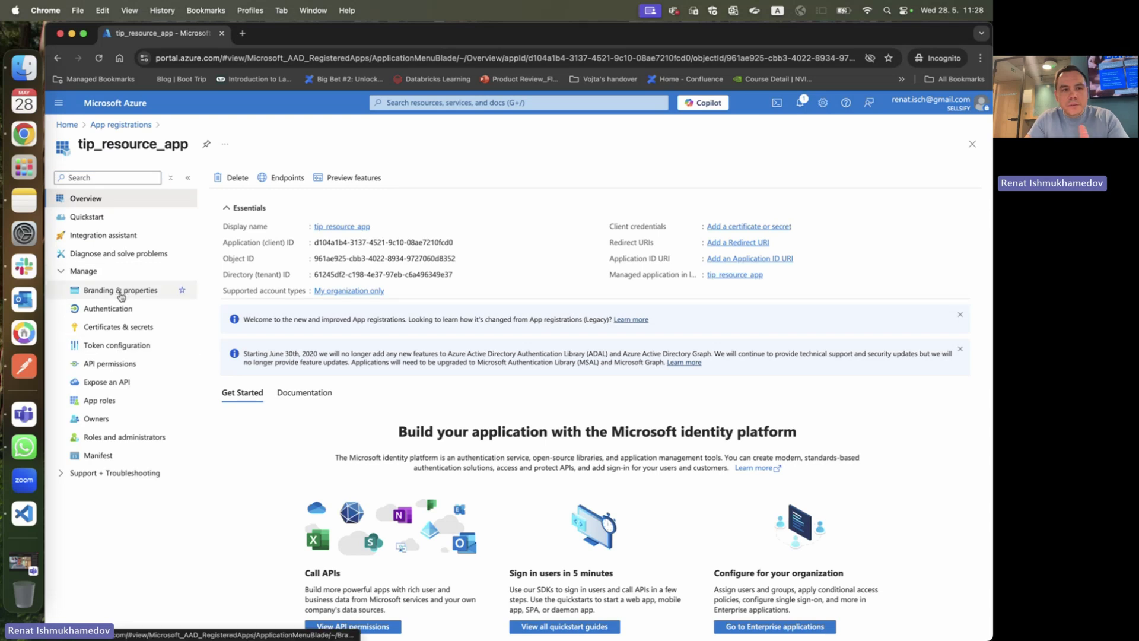
pyautogui.click(126, 367)
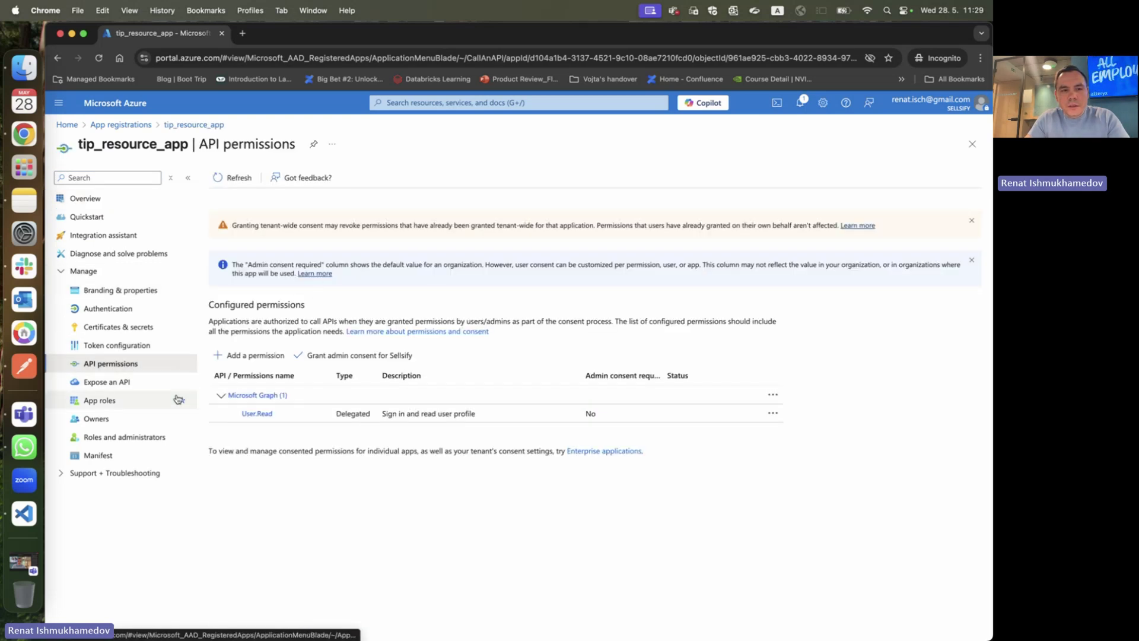
pyautogui.click(169, 383)
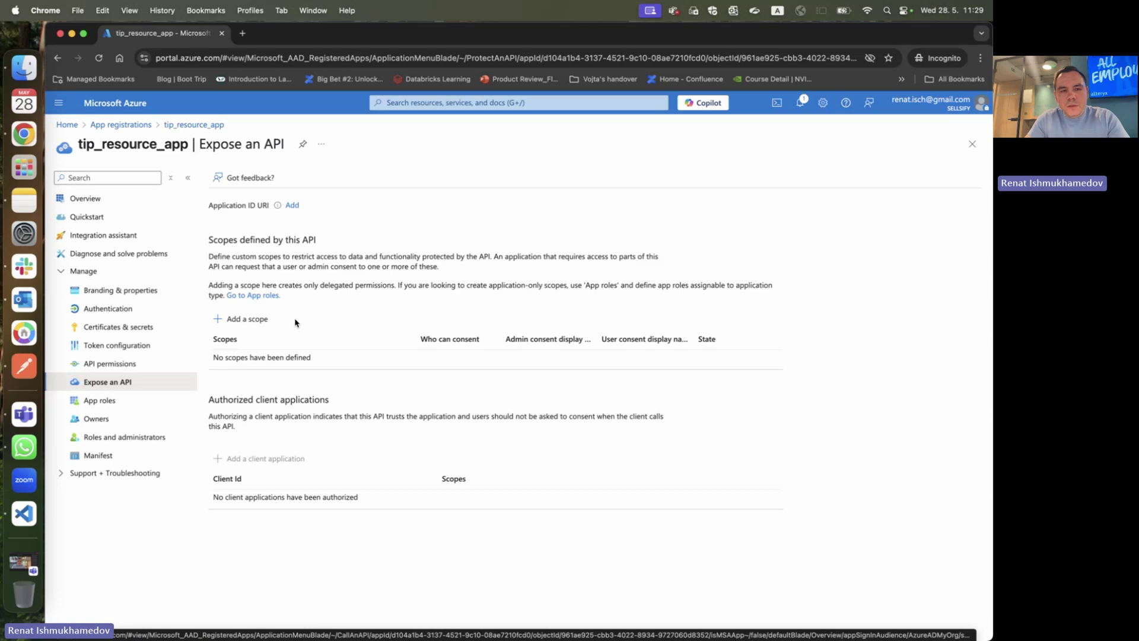
pyautogui.click(300, 207)
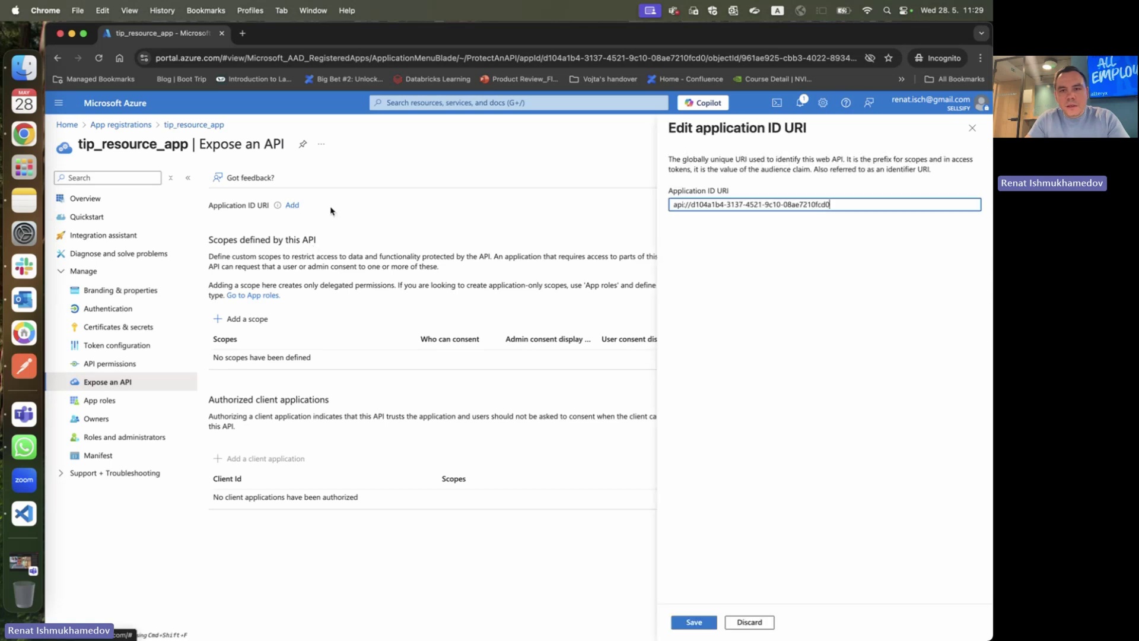
pyautogui.tripleClick(733, 203)
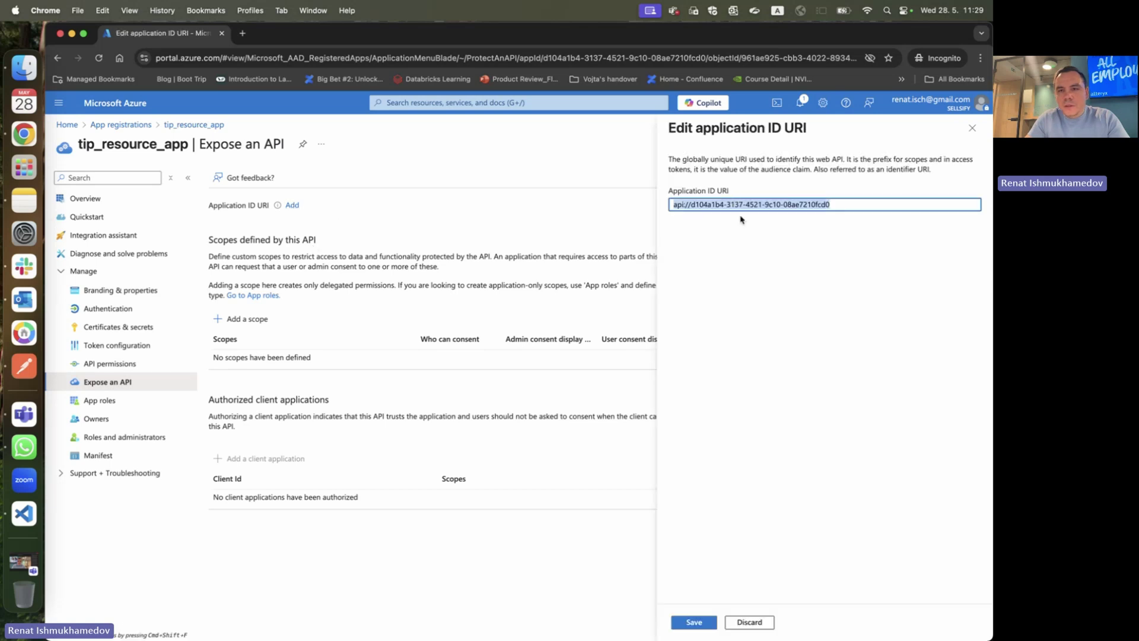
pyautogui.click(693, 622)
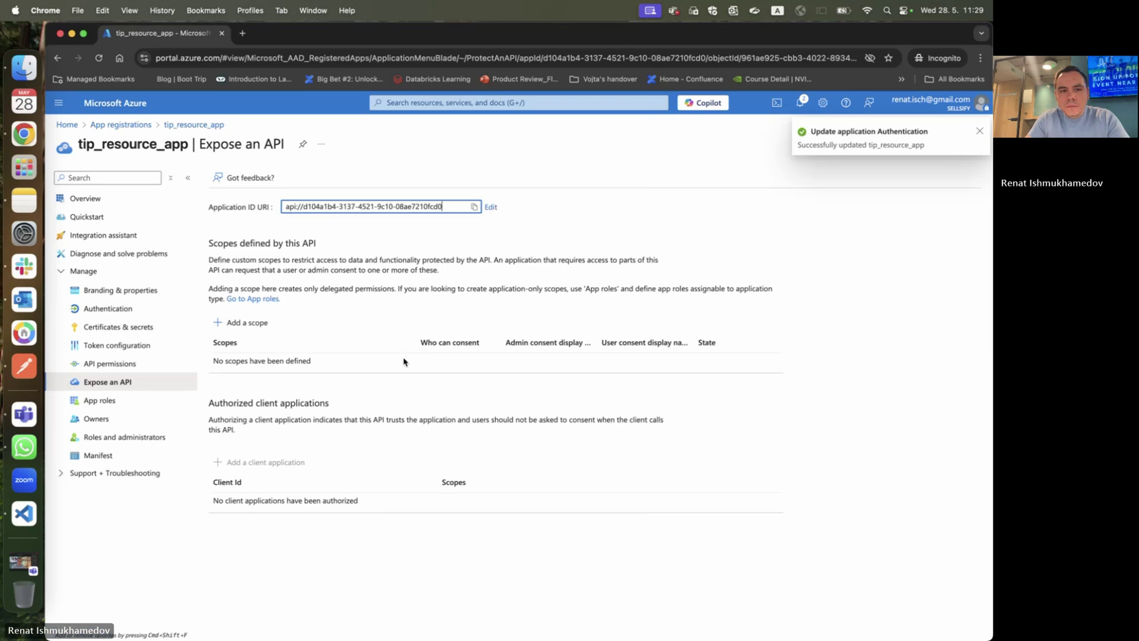
pyautogui.click(246, 323)
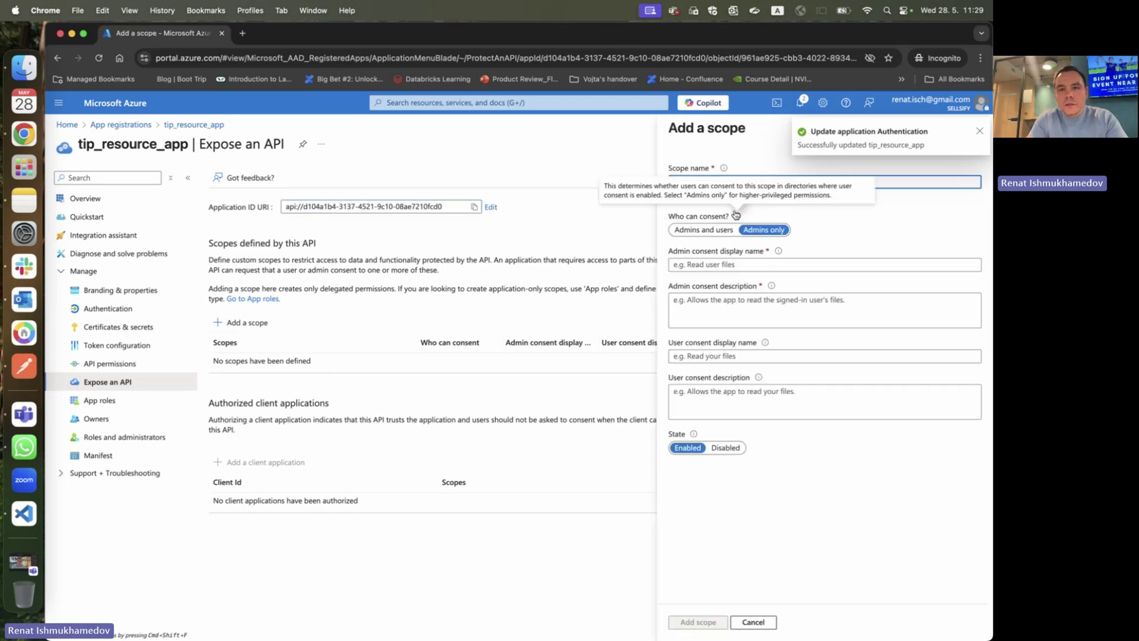
# Step: Name the scope tip, allow admins and users to consent, and set TIP scope display names
pyautogui.click(783, 189)
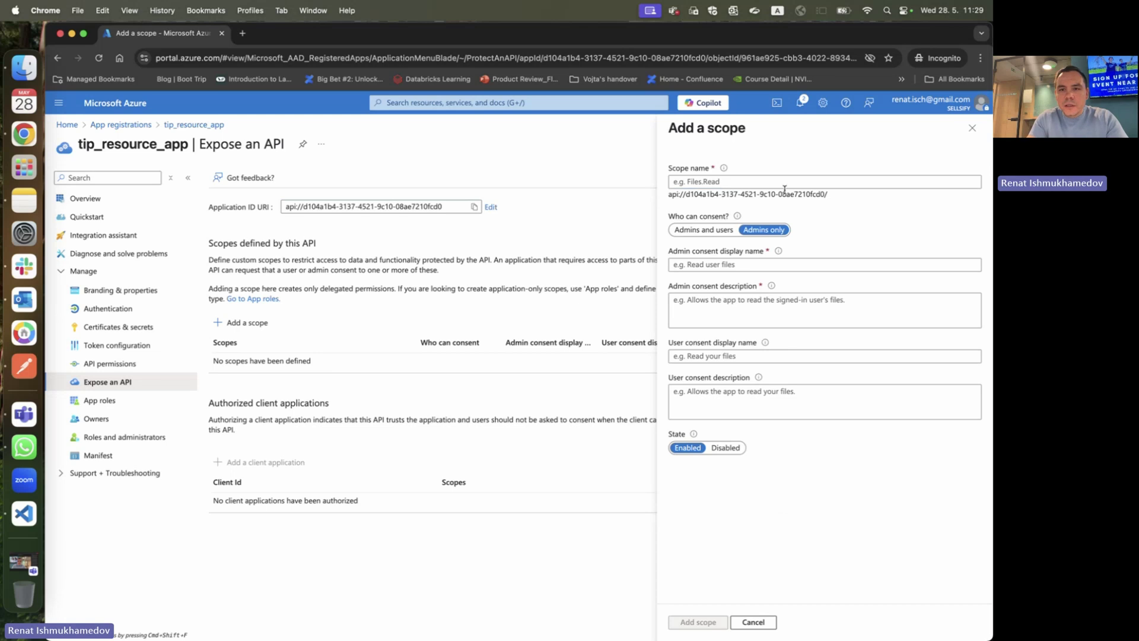
pyautogui.click(784, 184)
pyautogui.write('tip')
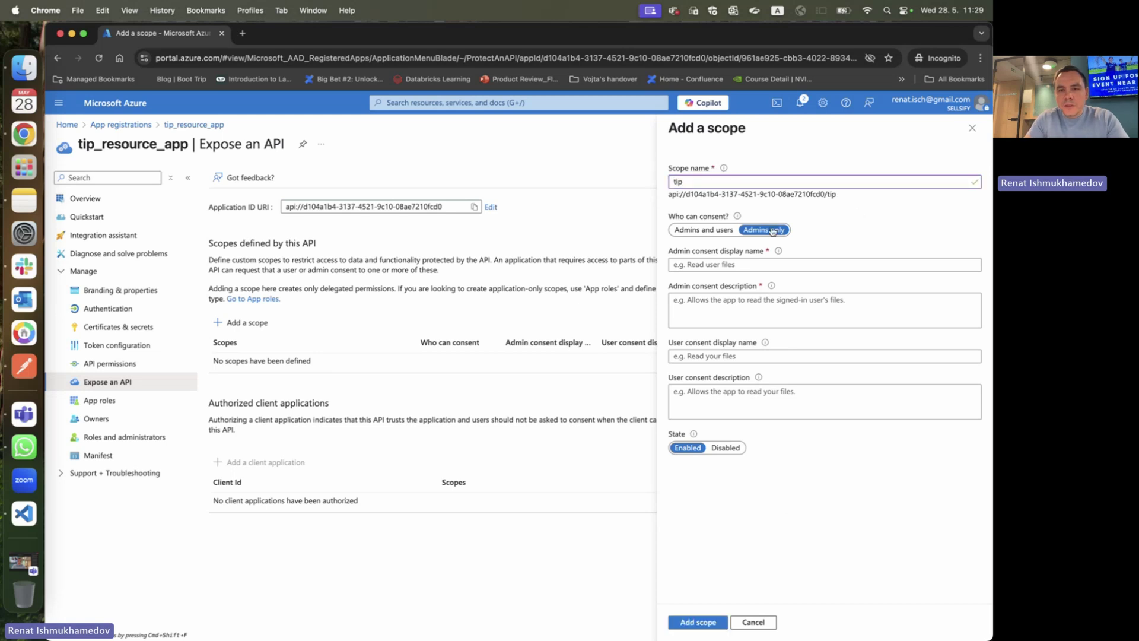
pyautogui.click(709, 229)
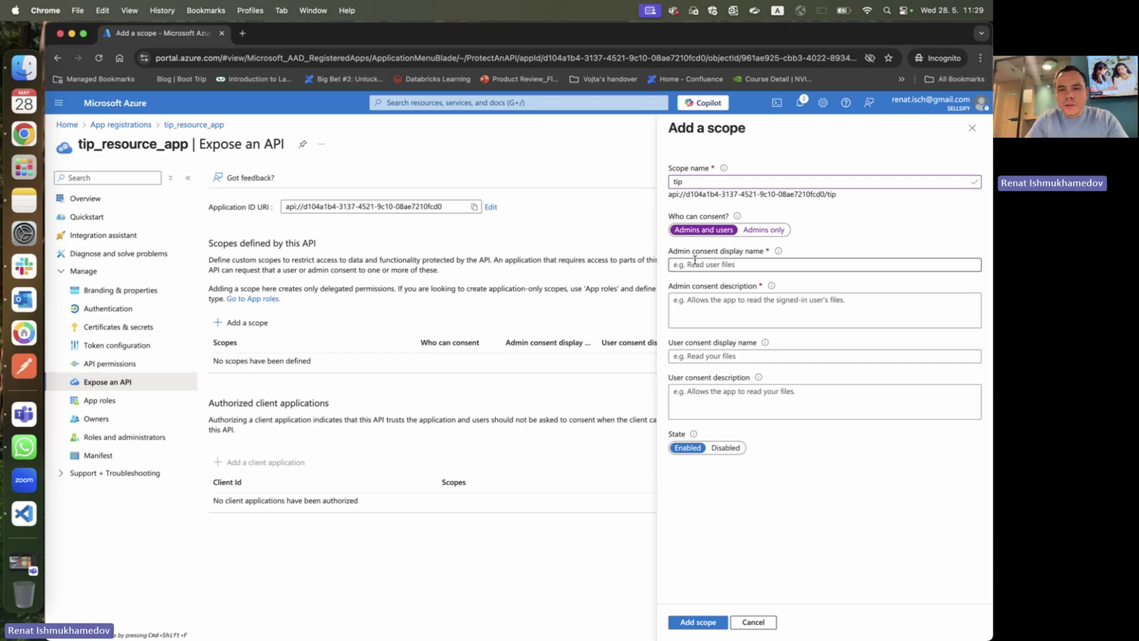
pyautogui.click(695, 261)
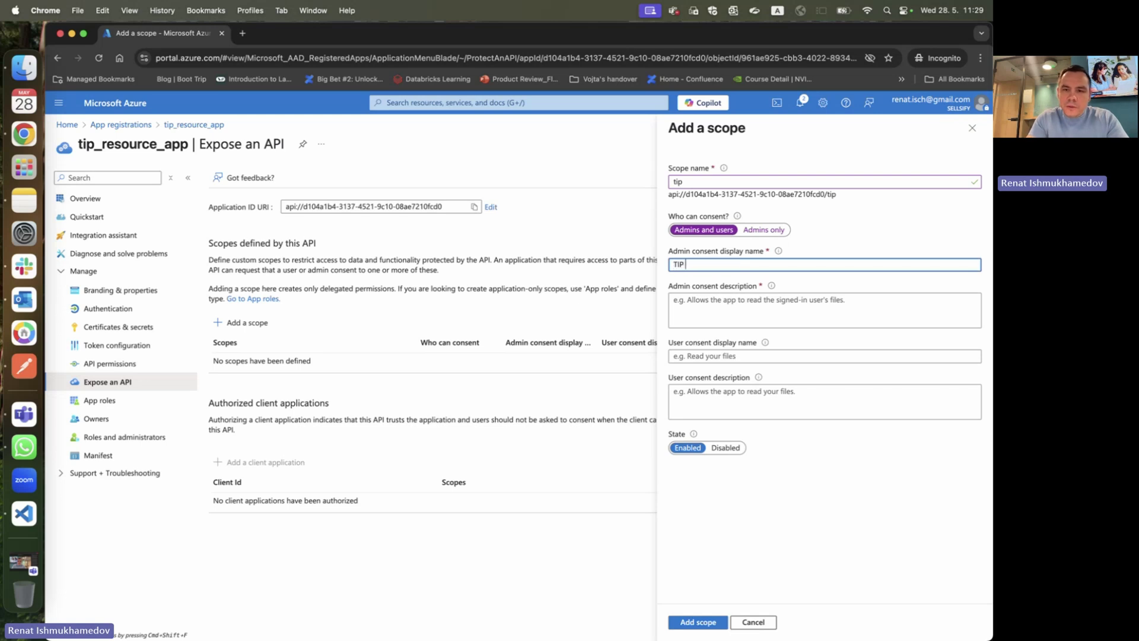
pyautogui.write('ope')
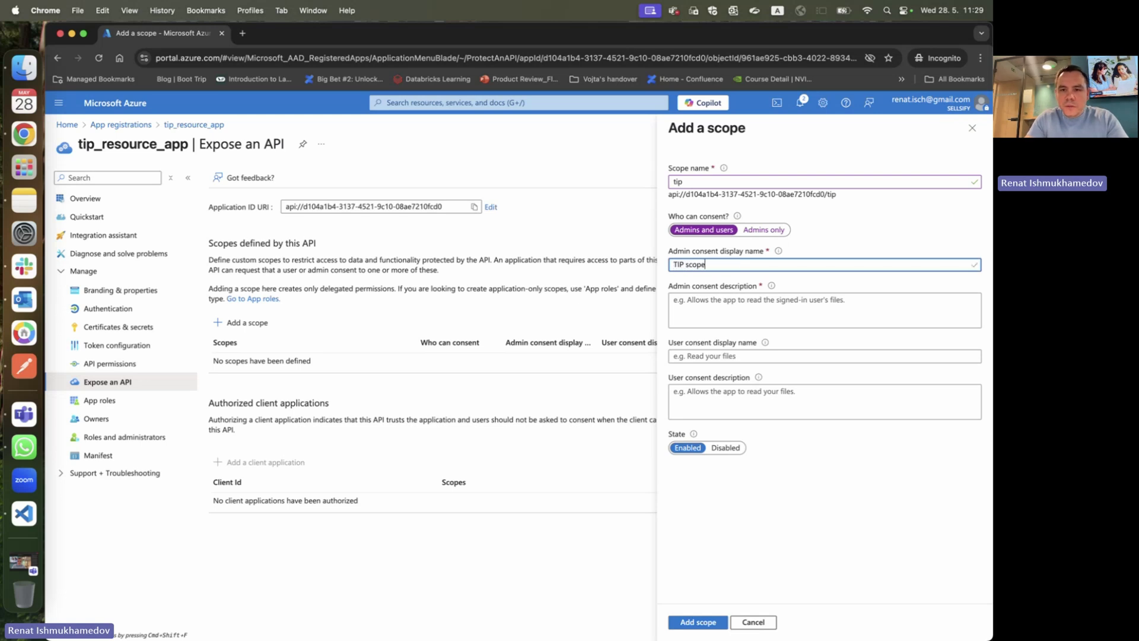
pyautogui.click(733, 334)
pyautogui.click(744, 315)
pyautogui.click(761, 356)
pyautogui.write('TIP scope')
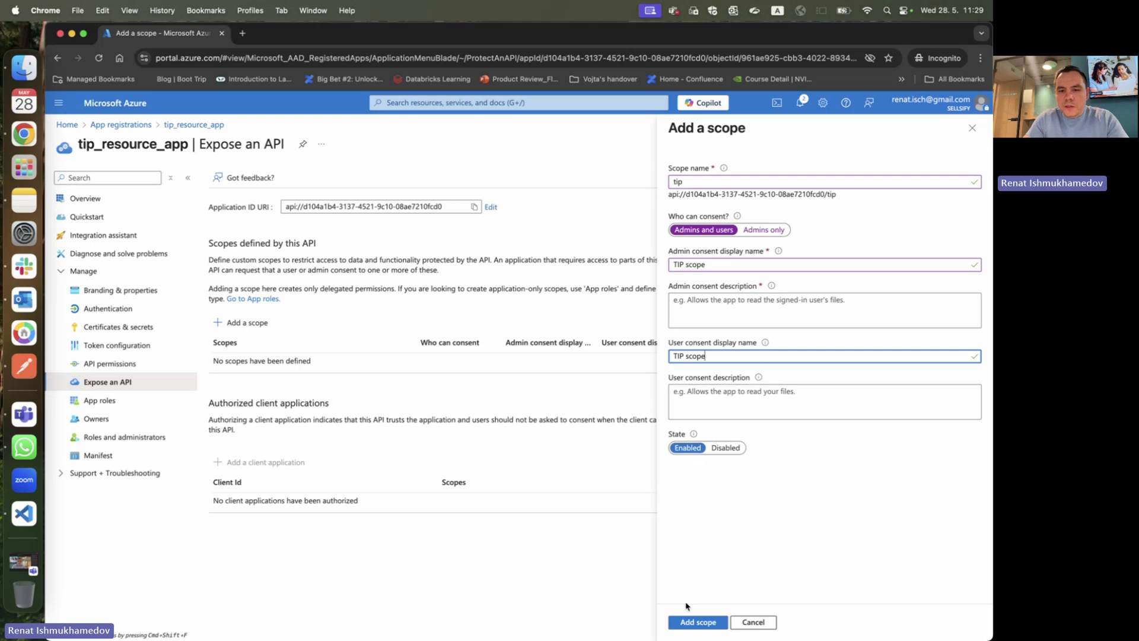
# Step: Fill the admin consent description with TIP scope access text and create the tip scope
pyautogui.click(694, 621)
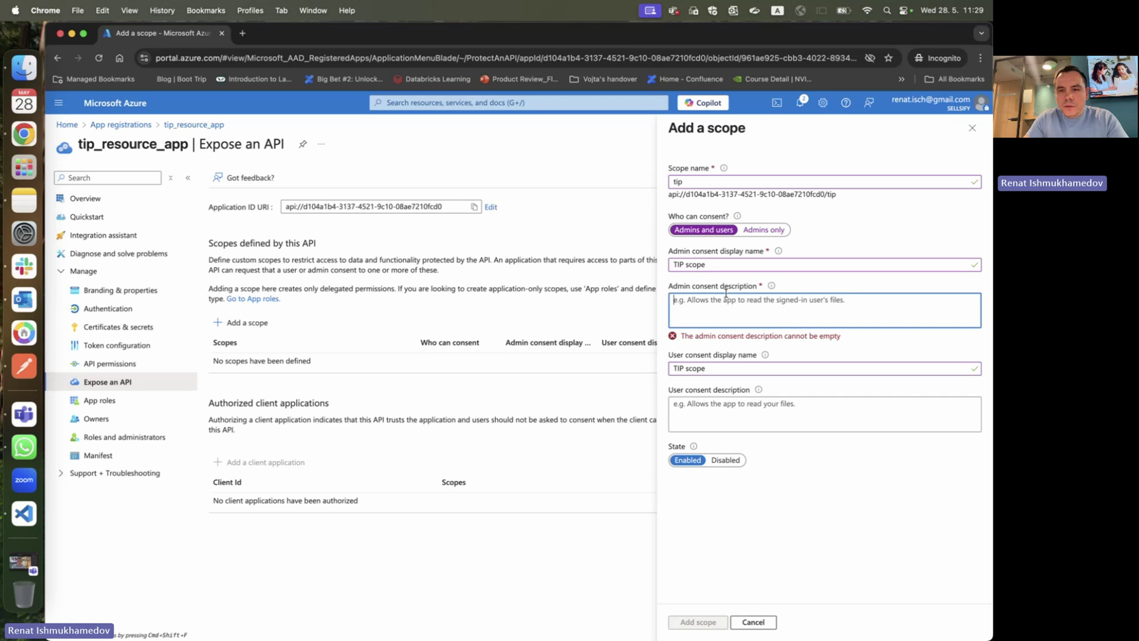
pyautogui.write('TIP scope')
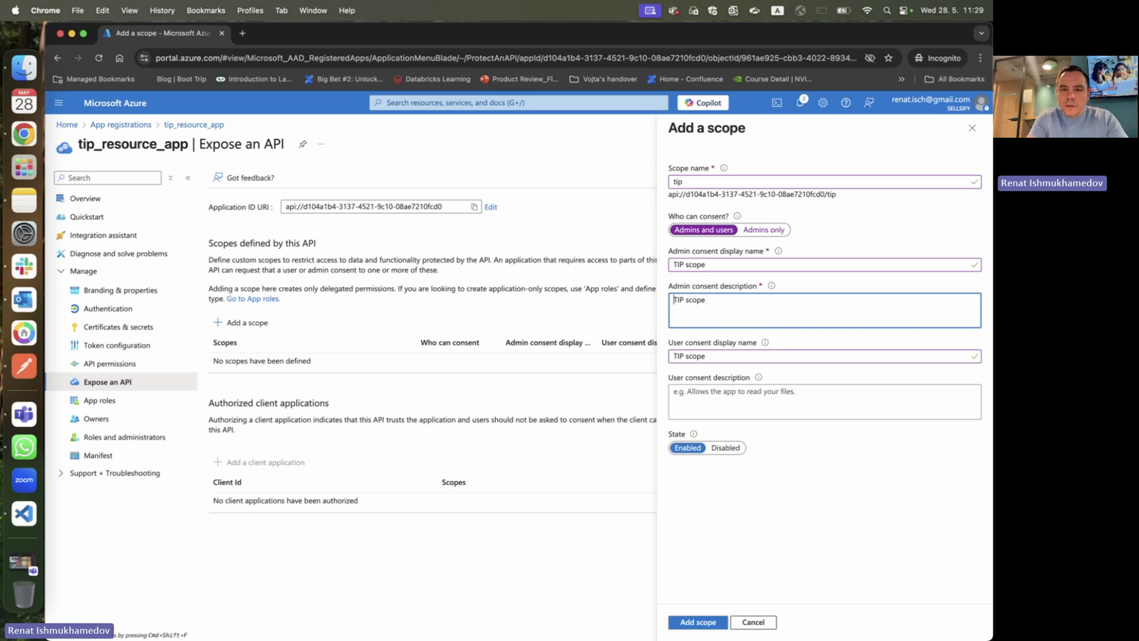
pyautogui.write('Providinv')
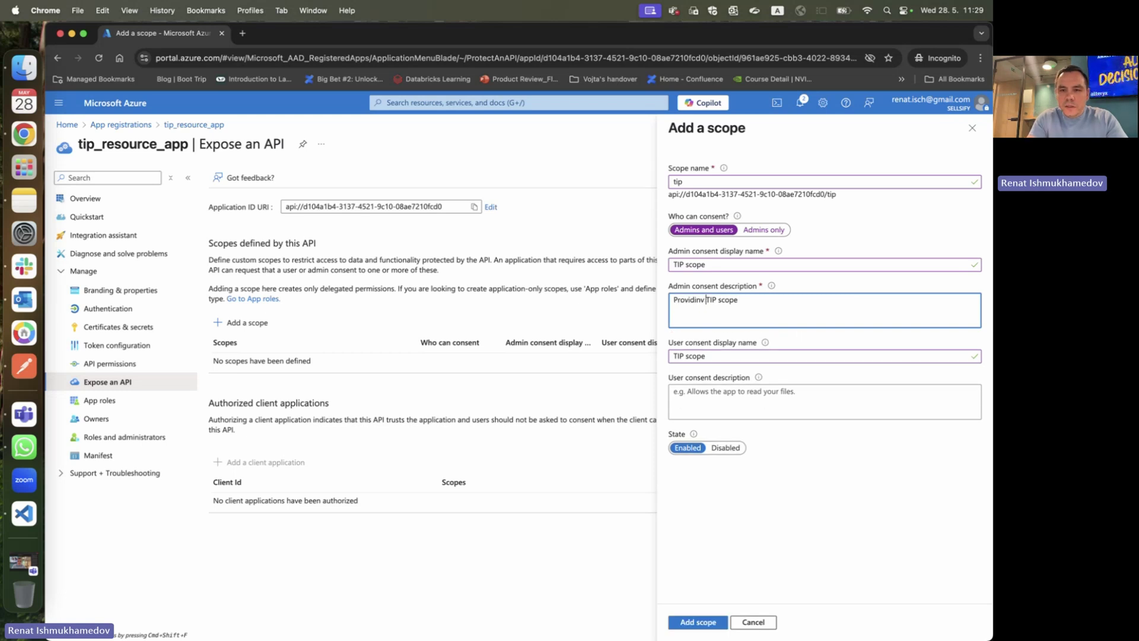
pyautogui.write('access')
pyautogui.click(862, 497)
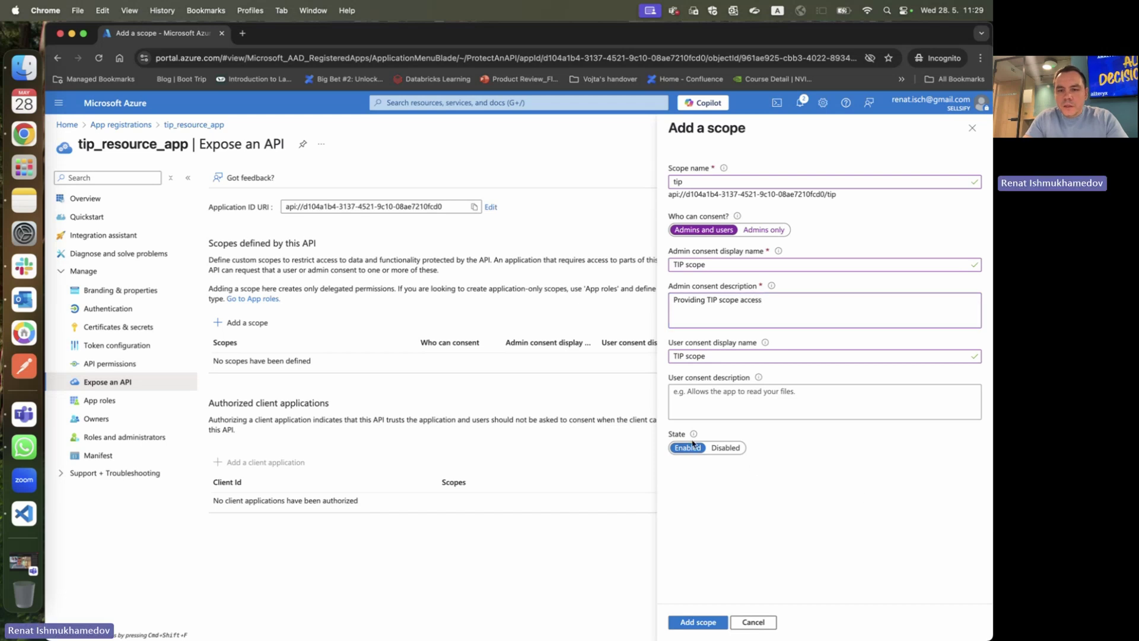
pyautogui.click(697, 622)
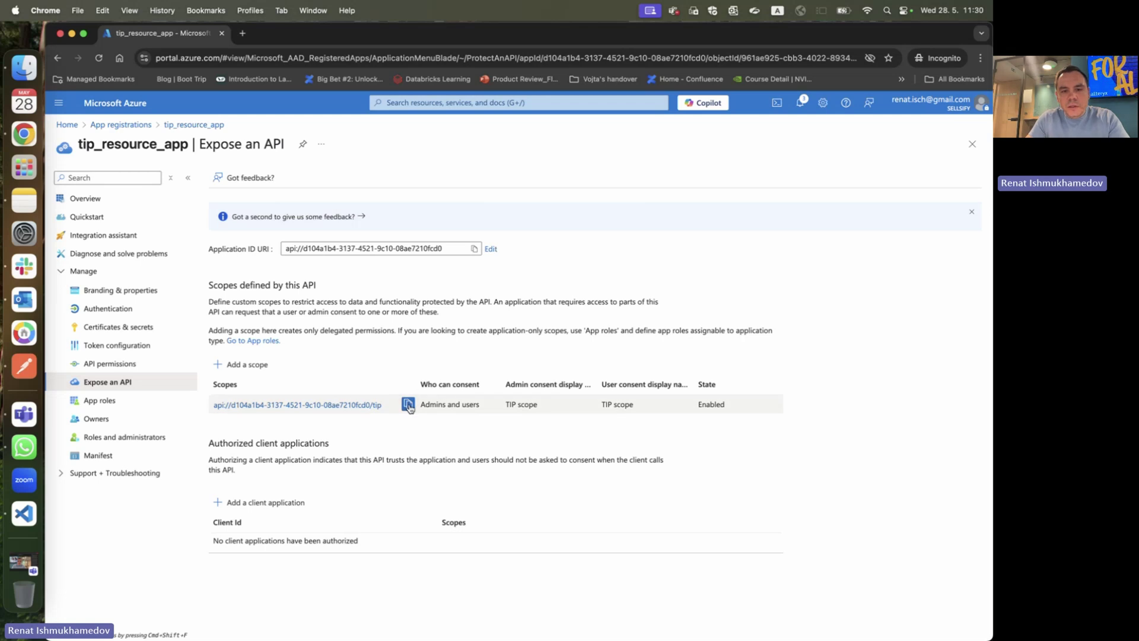
# Step: Copy the tip scope's full URI and switch to the Visual Studio Code desktop
pyautogui.click(409, 406)
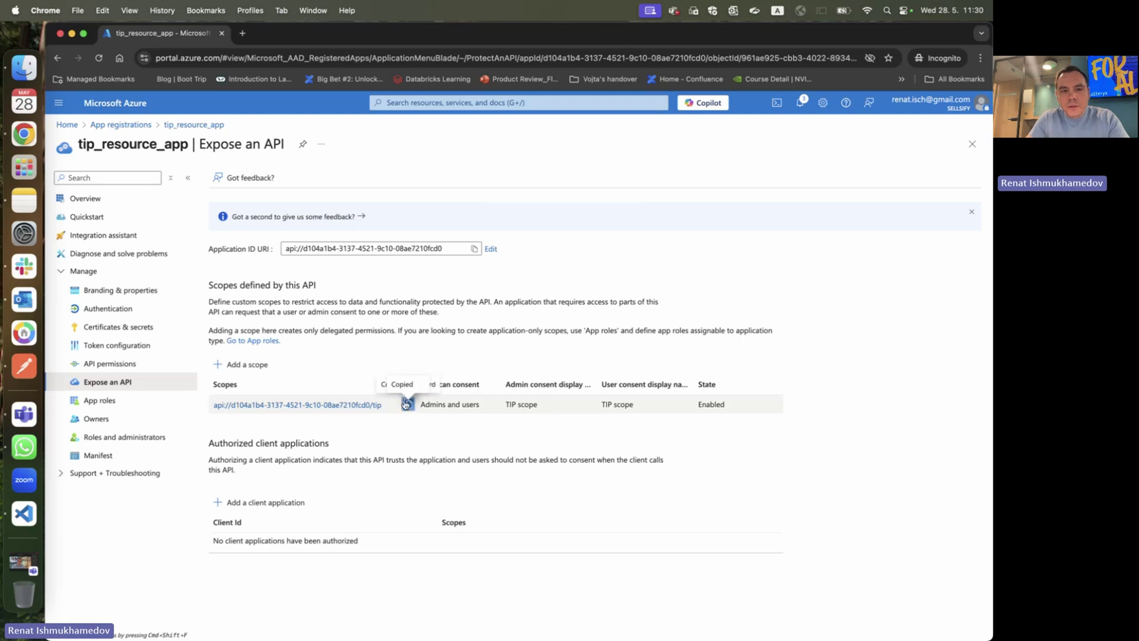
pyautogui.hotkey('ctrl', 'Right')
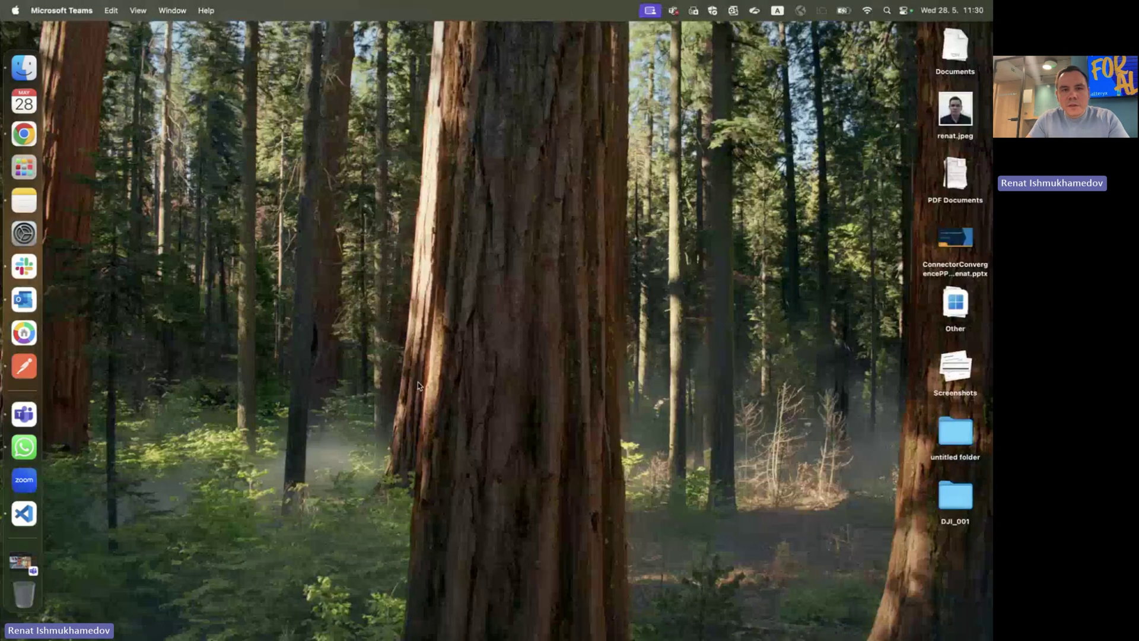
pyautogui.hotkey('ctrl', 'Up')
pyautogui.moveTo(468, 3)
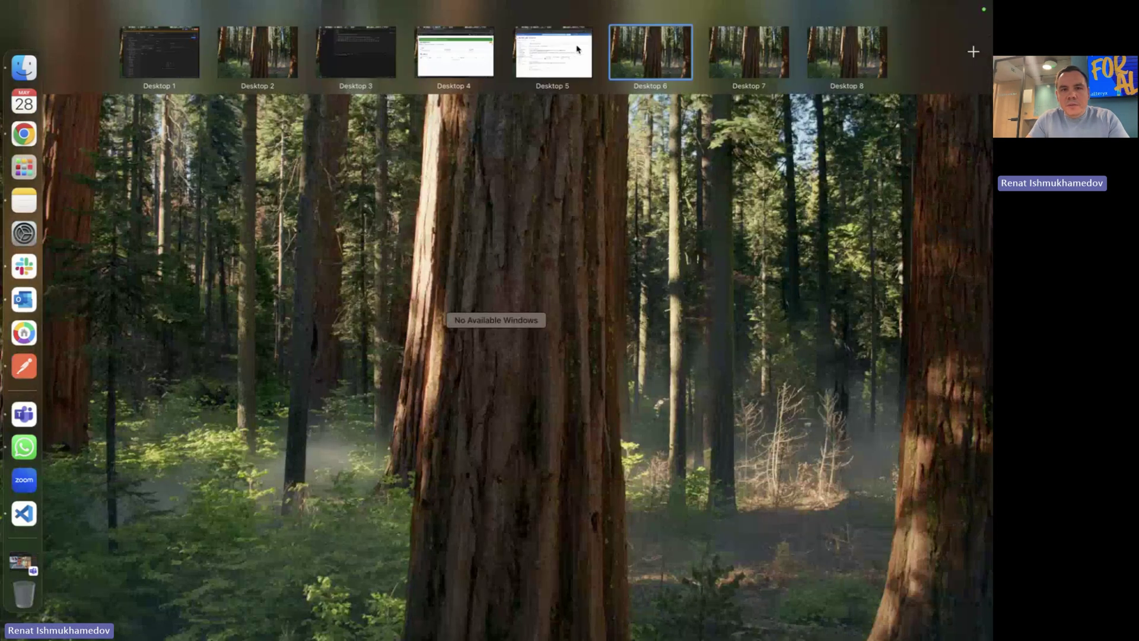
pyautogui.moveTo(365, 61); pyautogui.dragTo(550, 68)
pyautogui.click(549, 67)
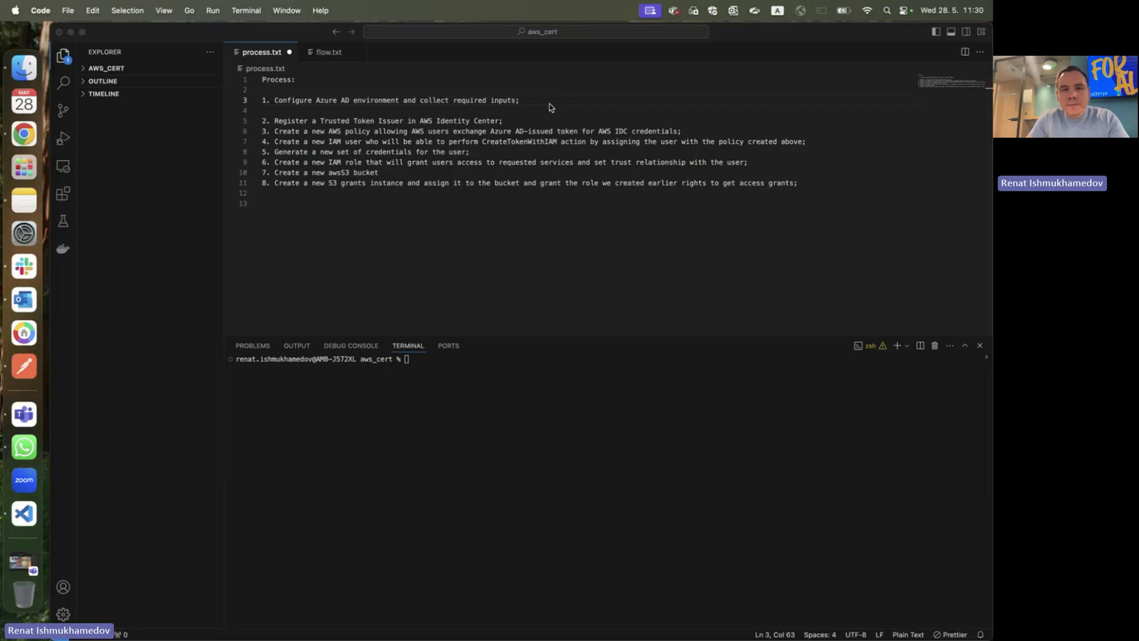
# Step: Add an 'Azure AD configuration' heading, a 'Resource application:' line and a 'scope:' line with the pasted URI
pyautogui.click(455, 203)
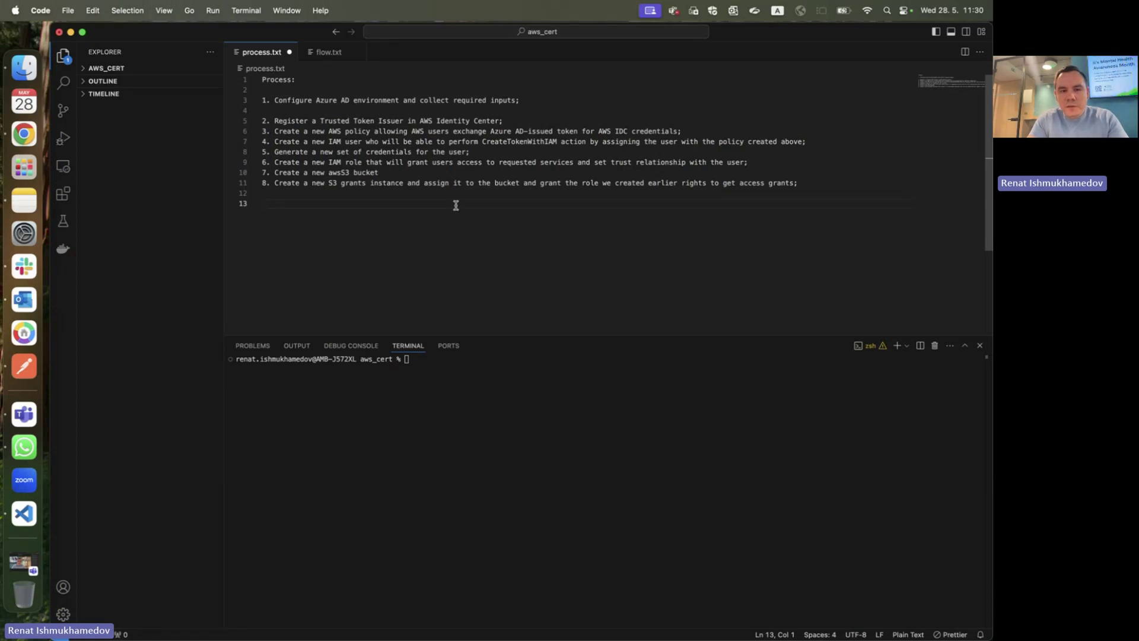
pyautogui.write('Azure AD')
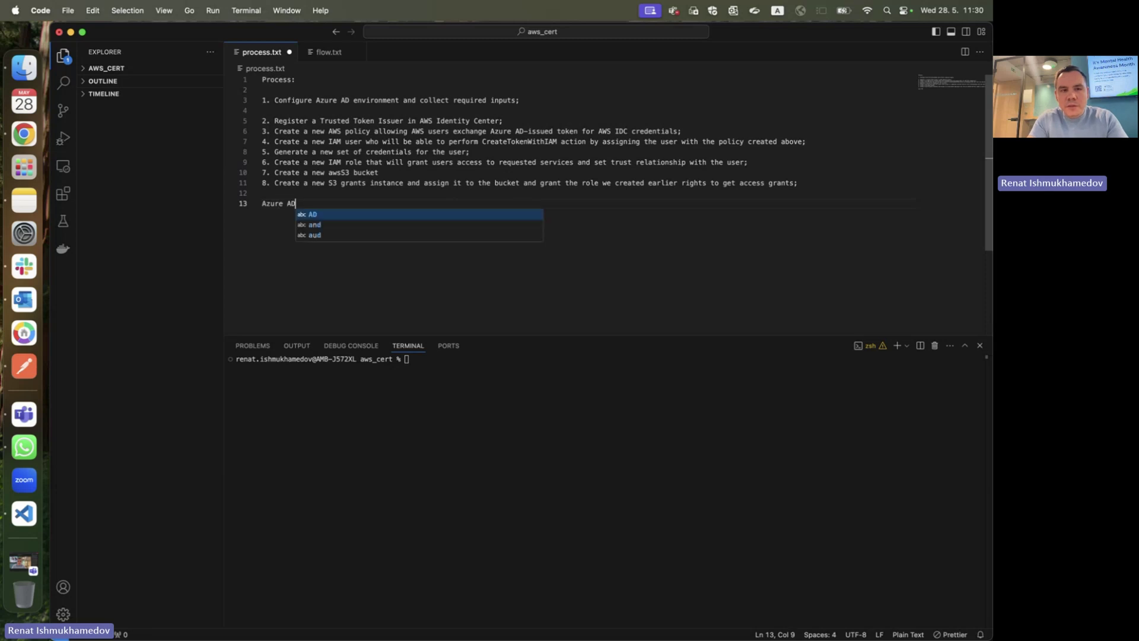
pyautogui.write(' configuration')
pyautogui.press('Return')
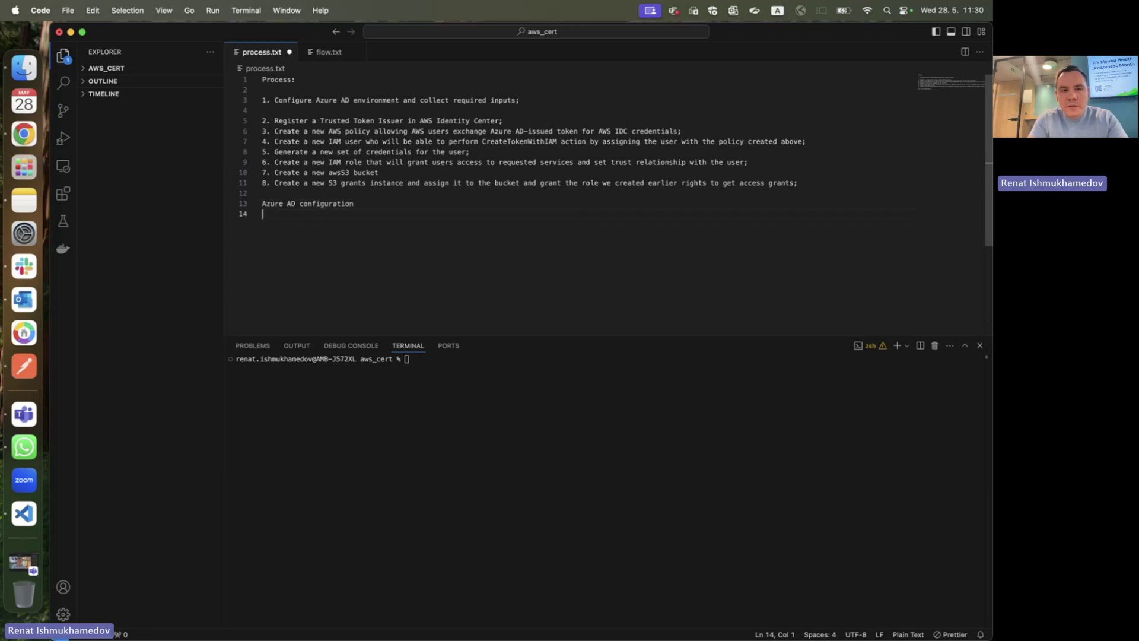
pyautogui.write('Reosur')
pyautogui.press('BackSpace')
pyautogui.press('BackSpace')
pyautogui.press('BackSpace')
pyautogui.write('so')
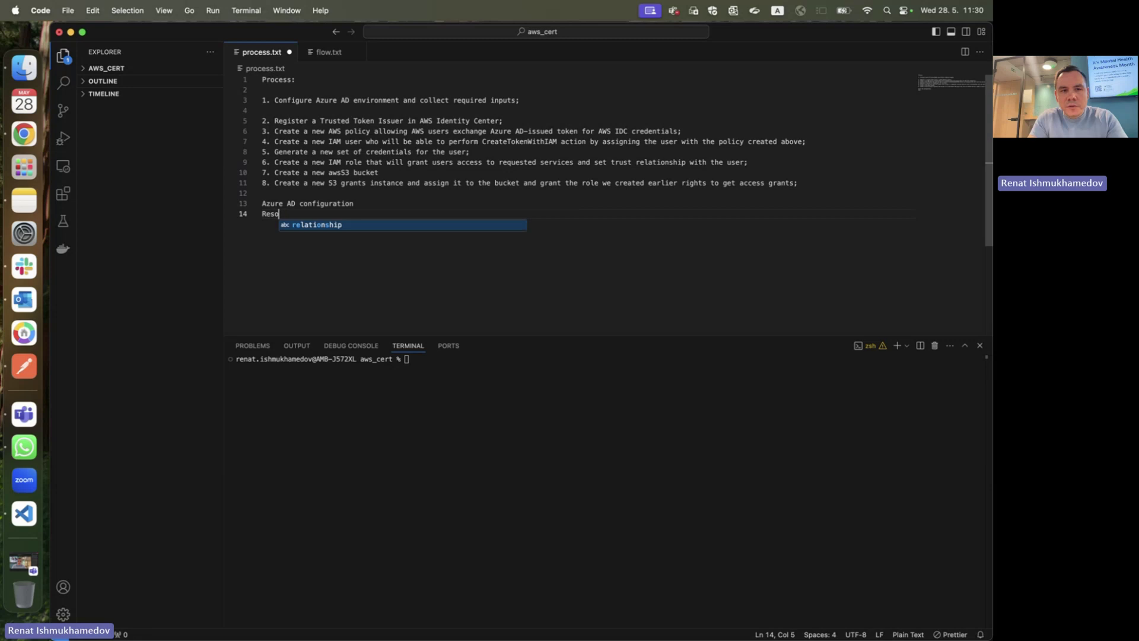
pyautogui.write('urce application:')
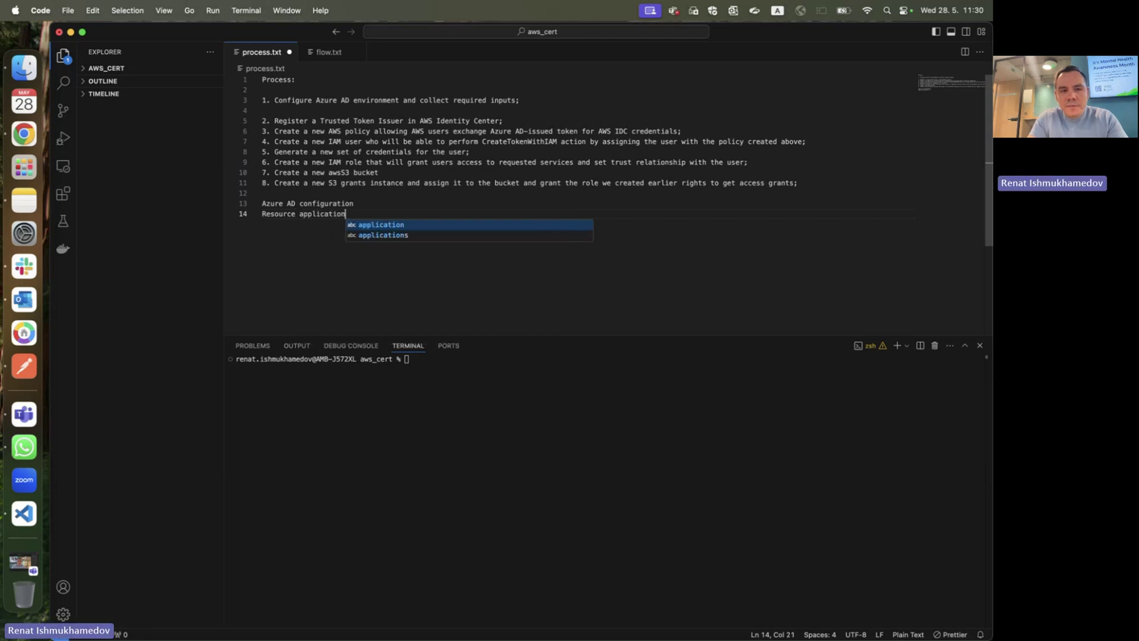
pyautogui.press('Return')
pyautogui.write('scope')
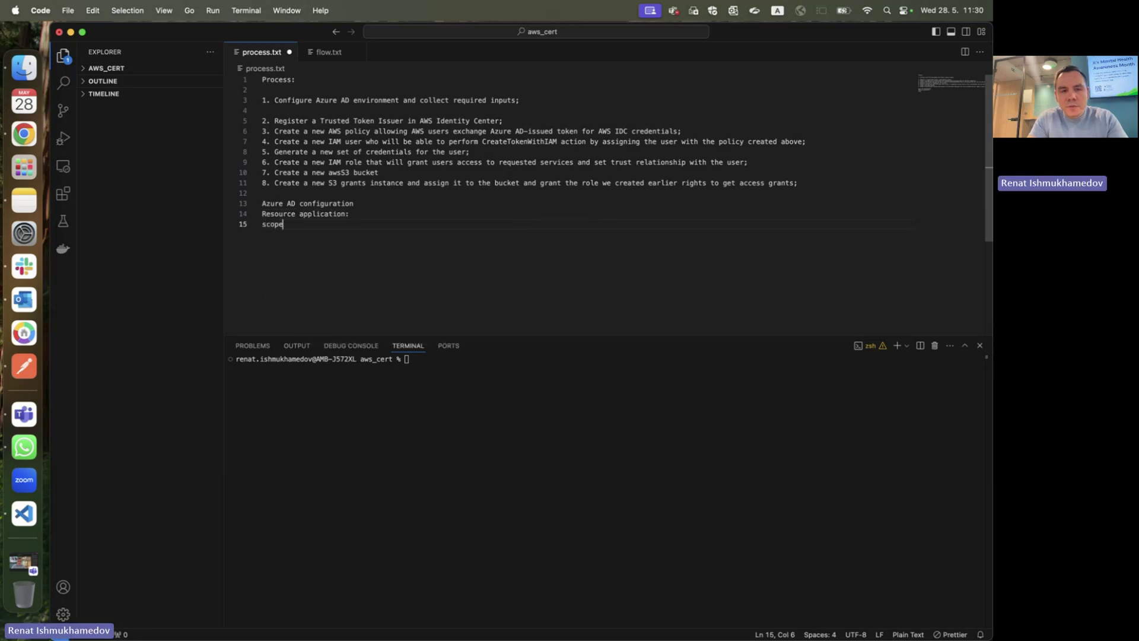
pyautogui.write(':')
pyautogui.press('super+v')
pyautogui.press('Return')
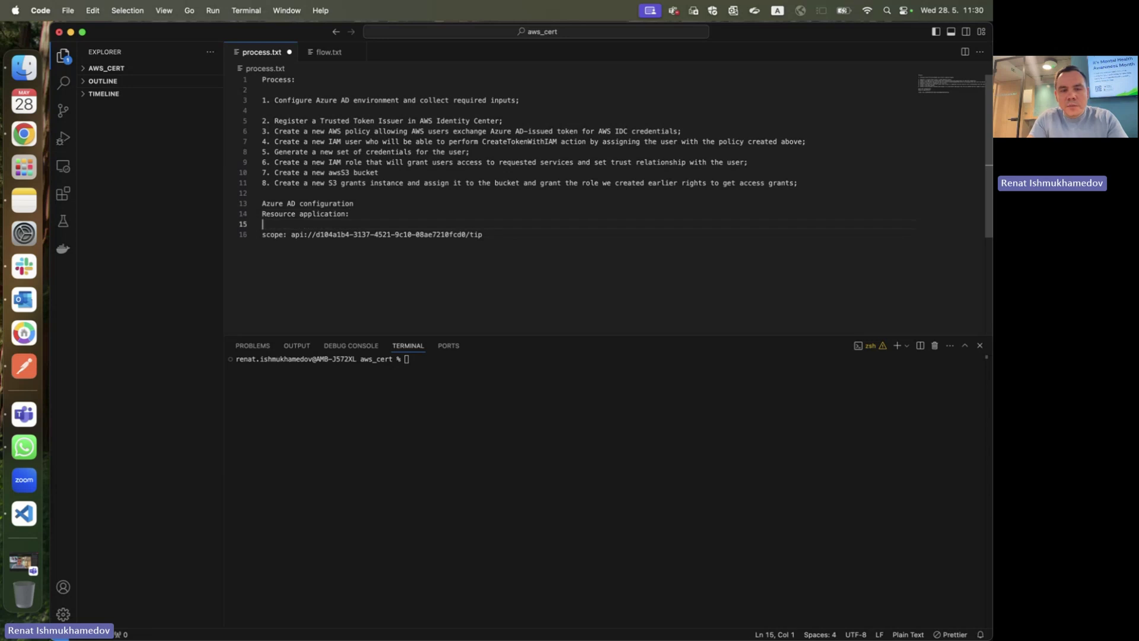
# Step: Add a 'name:' line with tip_resource_app and a blank line after the heading
pyautogui.hotkey('ctrl', 'Left')
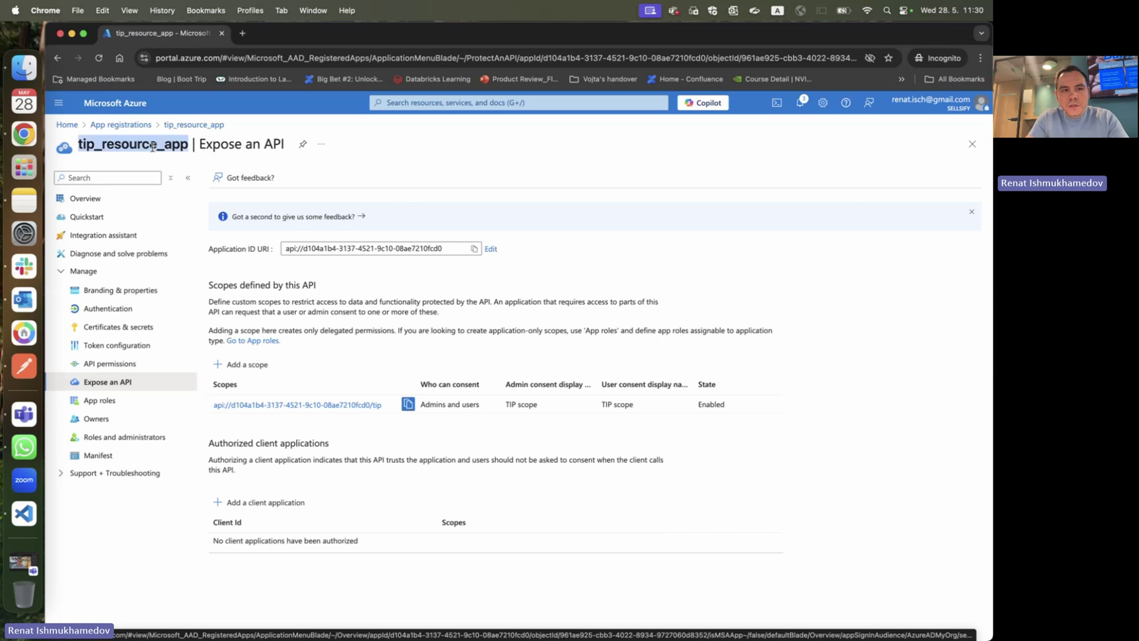
pyautogui.hotkey('ctrl', 'Right')
pyautogui.write('name:')
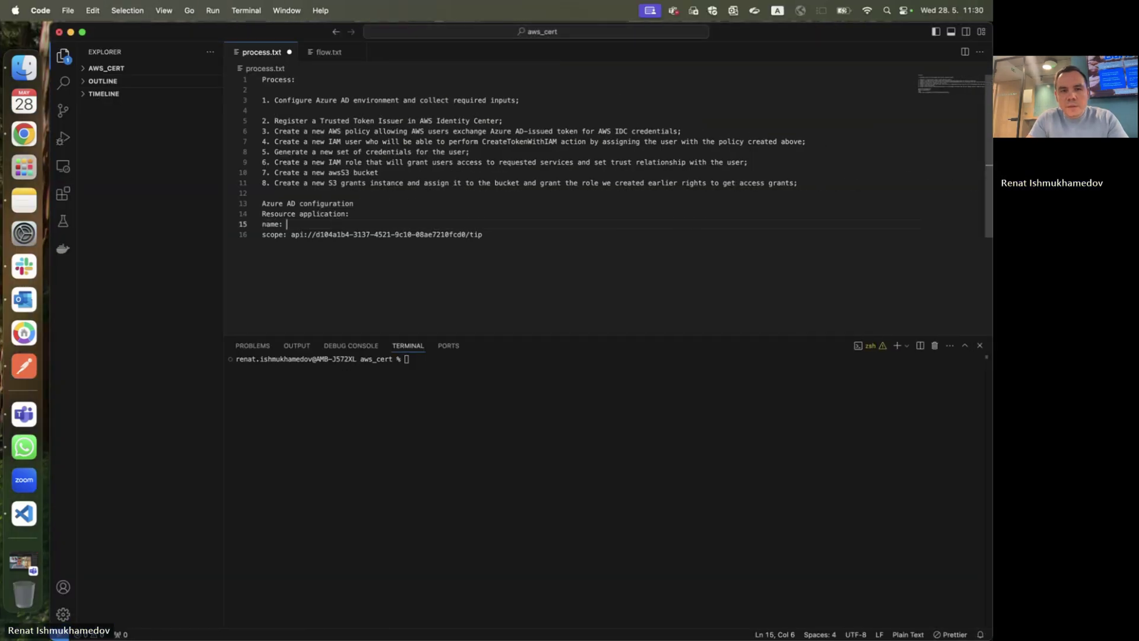
pyautogui.press('super+v')
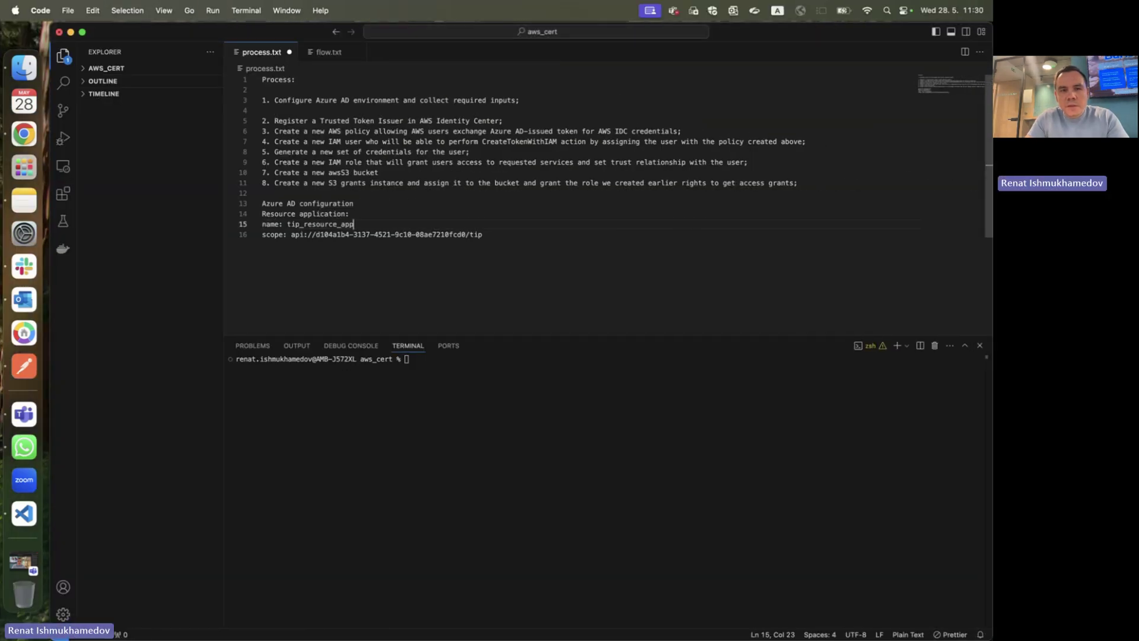
pyautogui.click(374, 203)
pyautogui.press('Return')
pyautogui.doubleClick(303, 235)
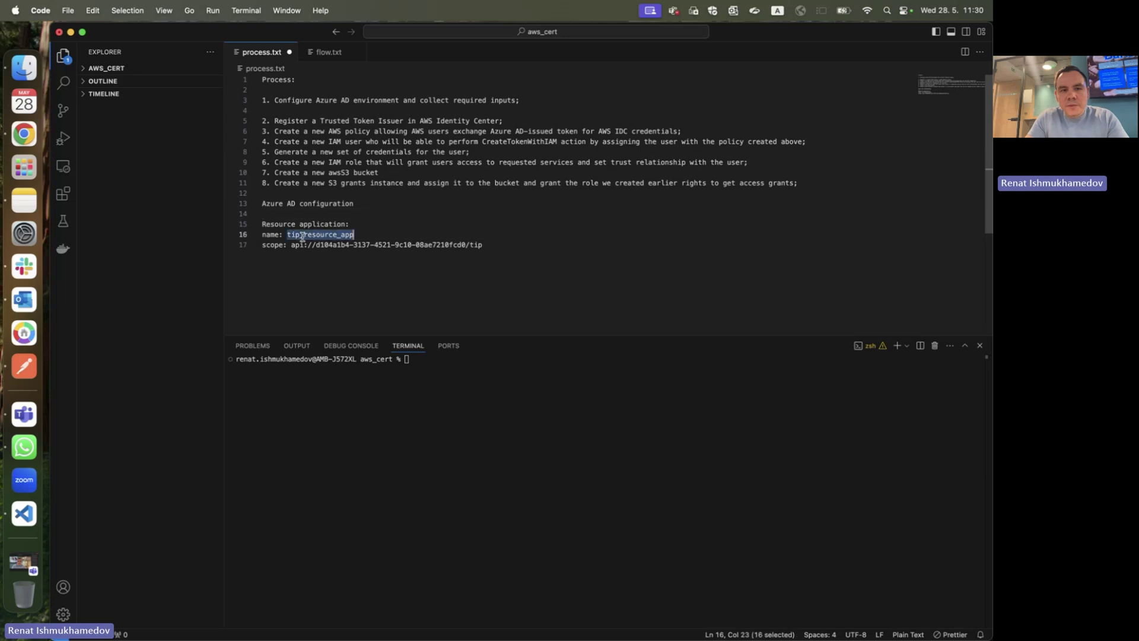
pyautogui.moveTo(304, 245); pyautogui.dragTo(487, 242)
pyautogui.press('super+Tab')
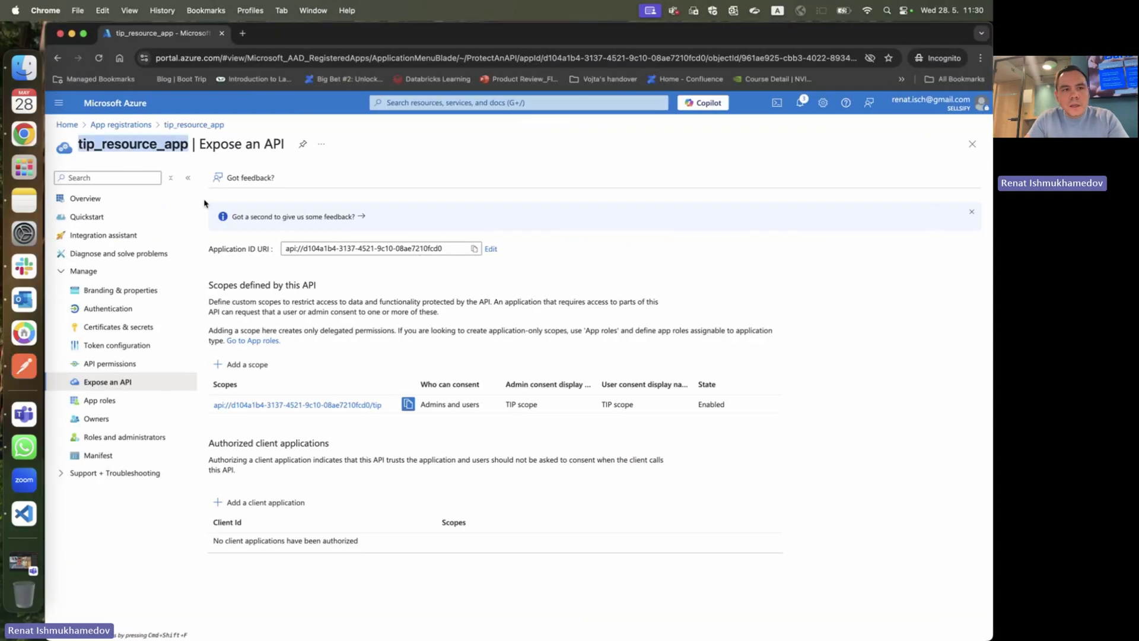
# Step: Start a new app registration and name it tip_client_app
pyautogui.click(144, 125)
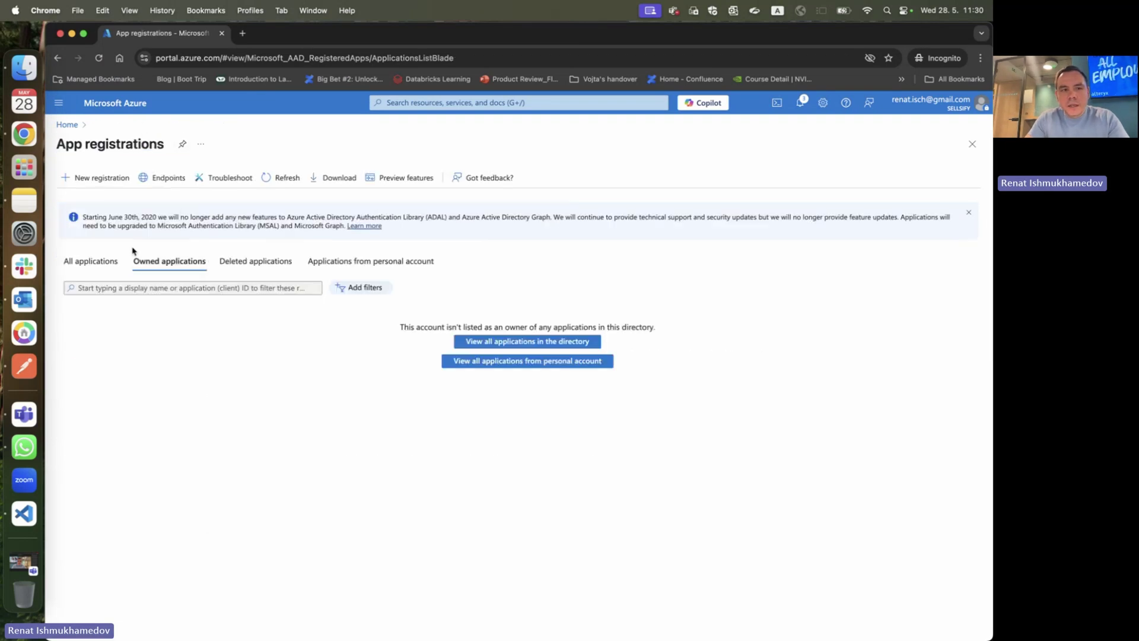
pyautogui.click(124, 181)
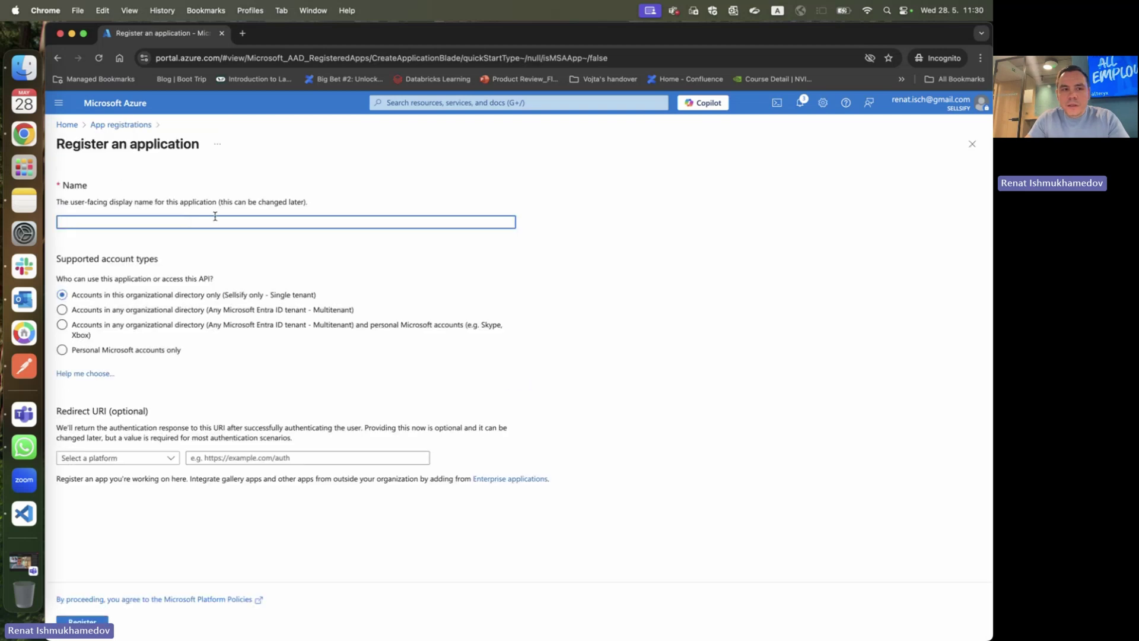
pyautogui.write('tip_')
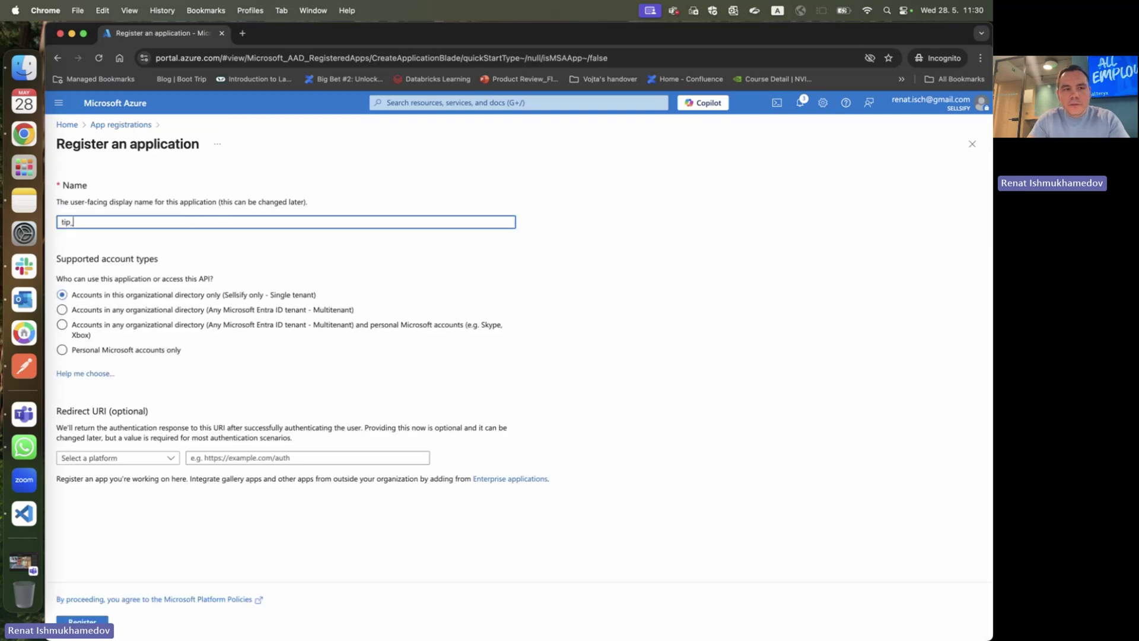
pyautogui.press('super+Tab')
pyautogui.doubleClick(301, 234)
pyautogui.press('super+c')
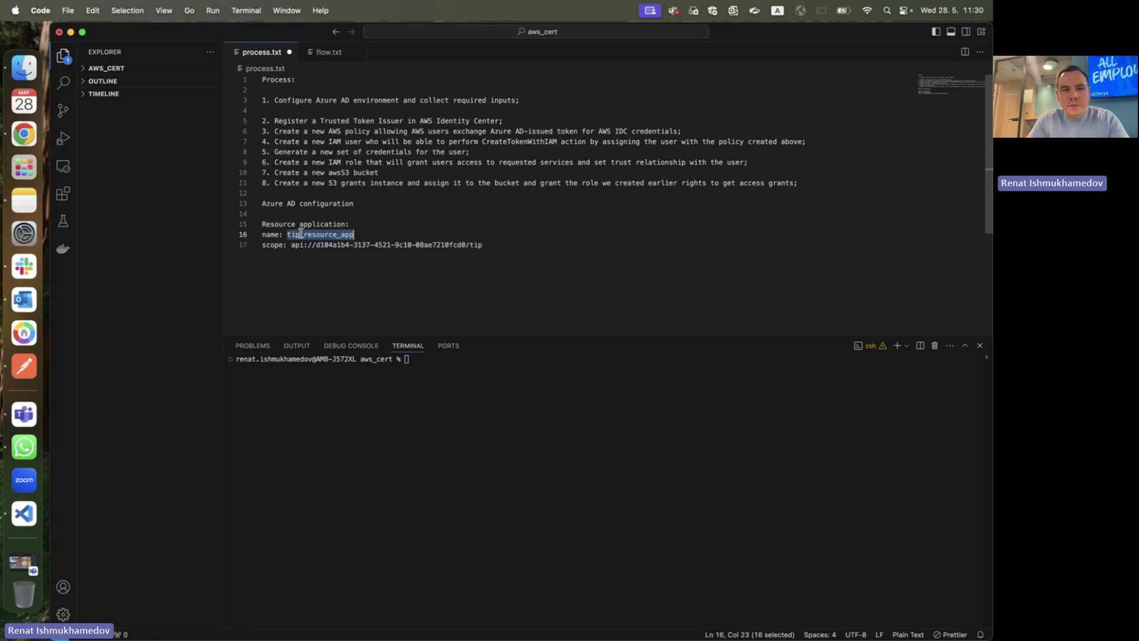
pyautogui.press('super+Tab')
pyautogui.press('super+a')
pyautogui.press('super+v')
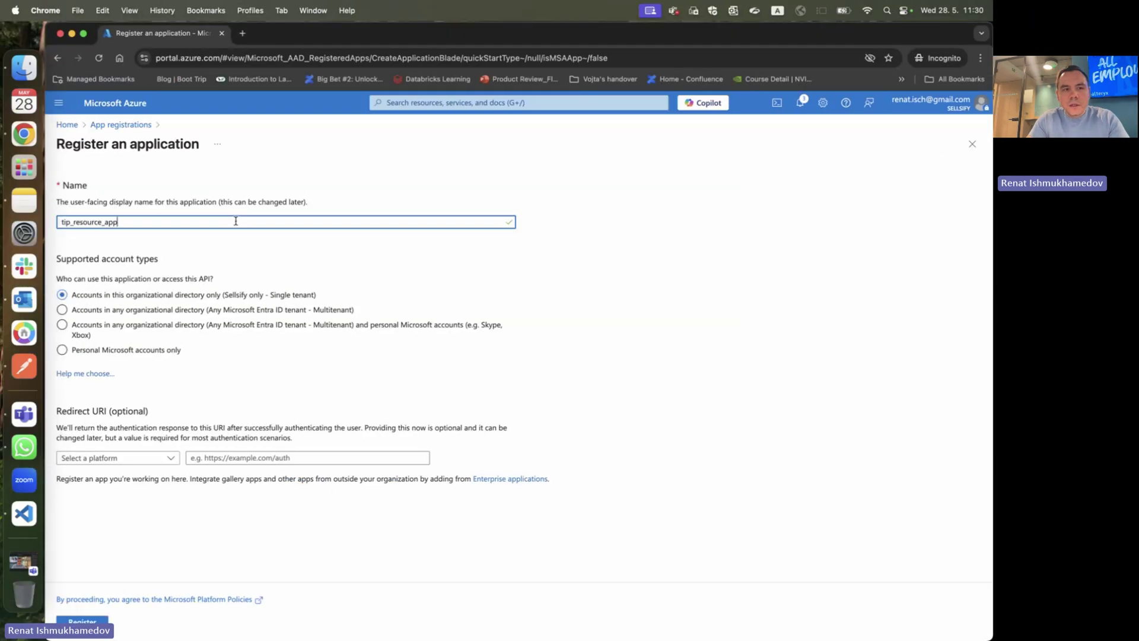
pyautogui.press('BackSpace')
pyautogui.press('BackSpace')
pyautogui.press('BackSpace')
pyautogui.press('BackSpace')
pyautogui.press('BackSpace')
pyautogui.press('BackSpace')
pyautogui.press('BackSpace')
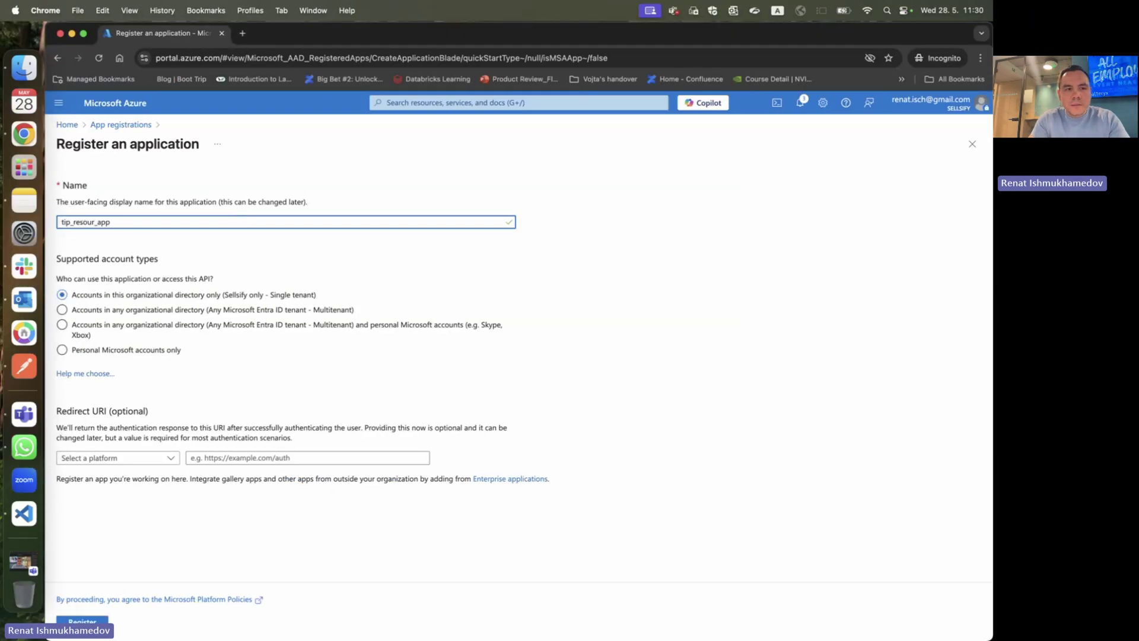
pyautogui.write('clin')
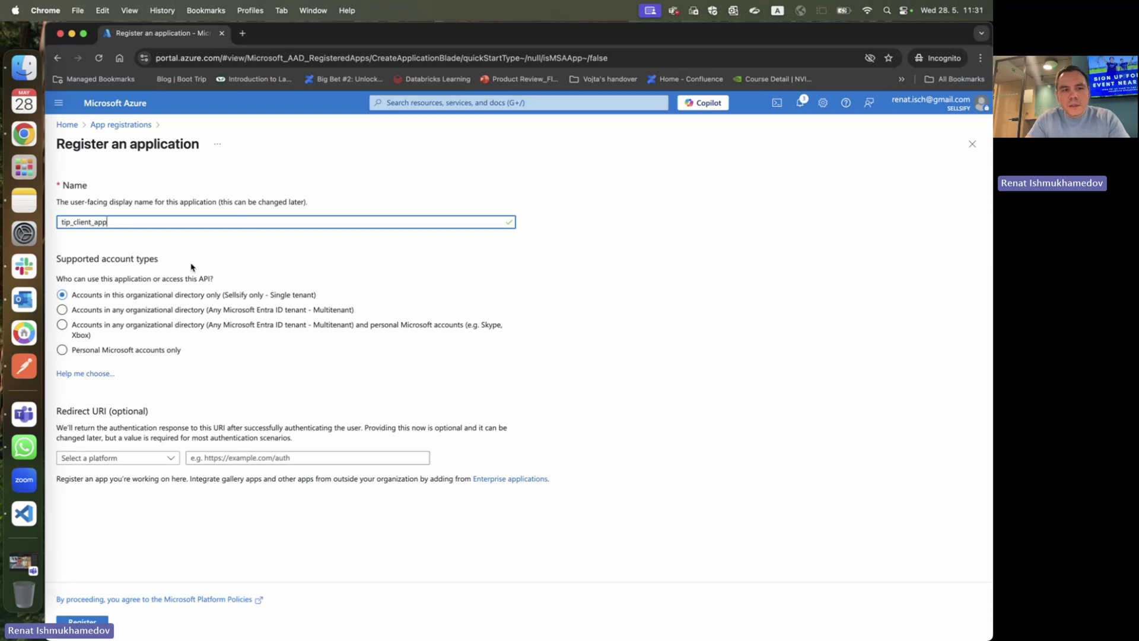
pyautogui.click(172, 225)
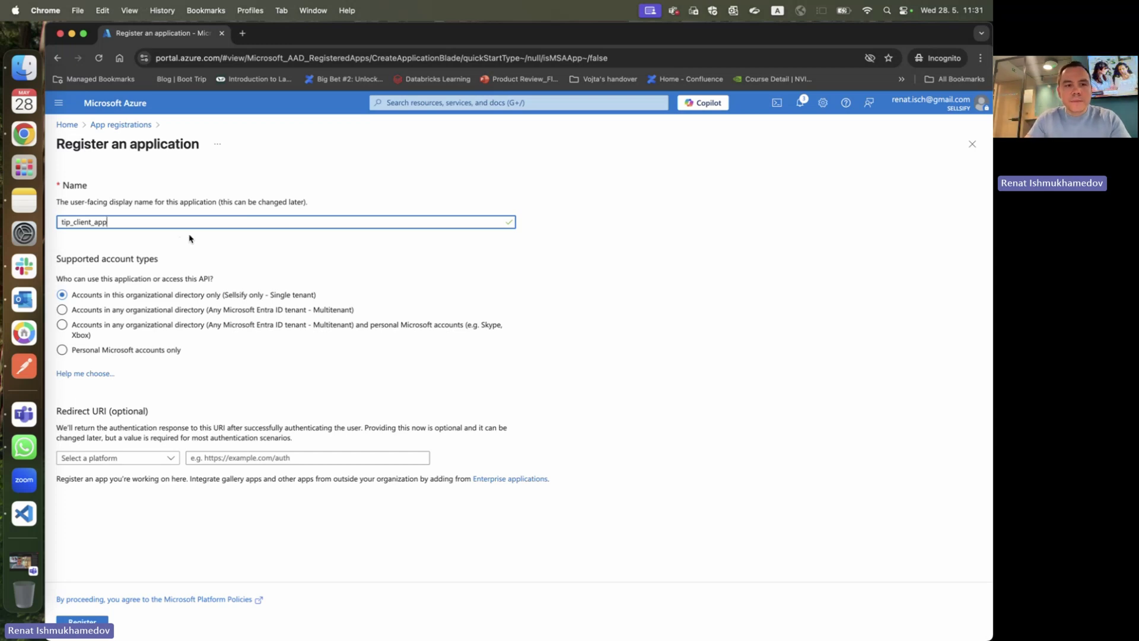
pyautogui.click(190, 238)
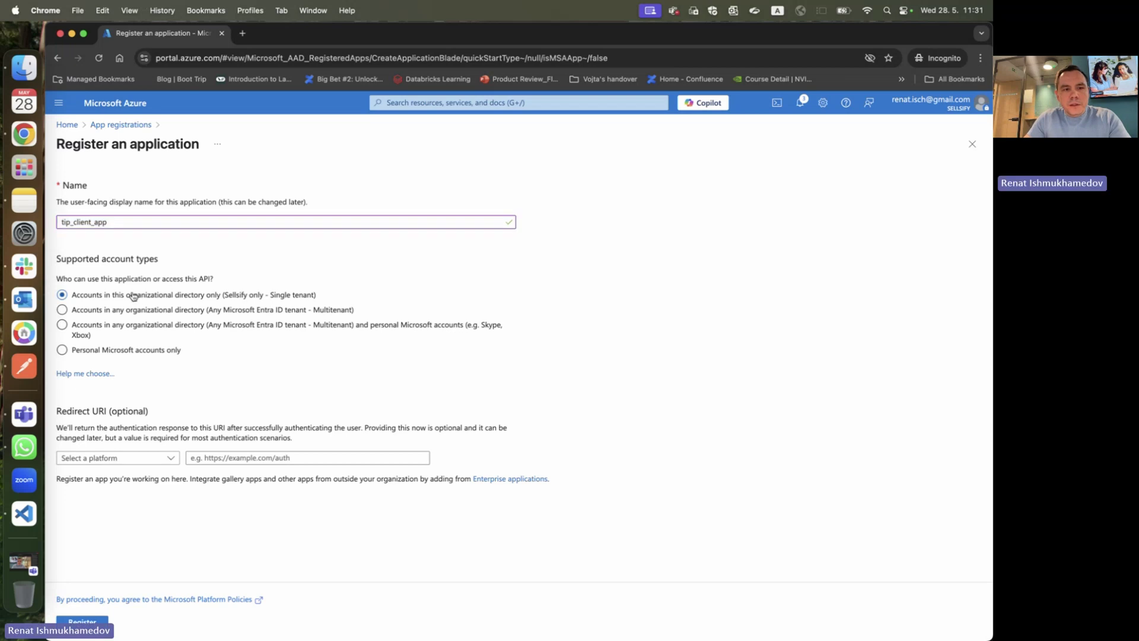
pyautogui.click(170, 308)
pyautogui.click(175, 456)
pyautogui.click(139, 470)
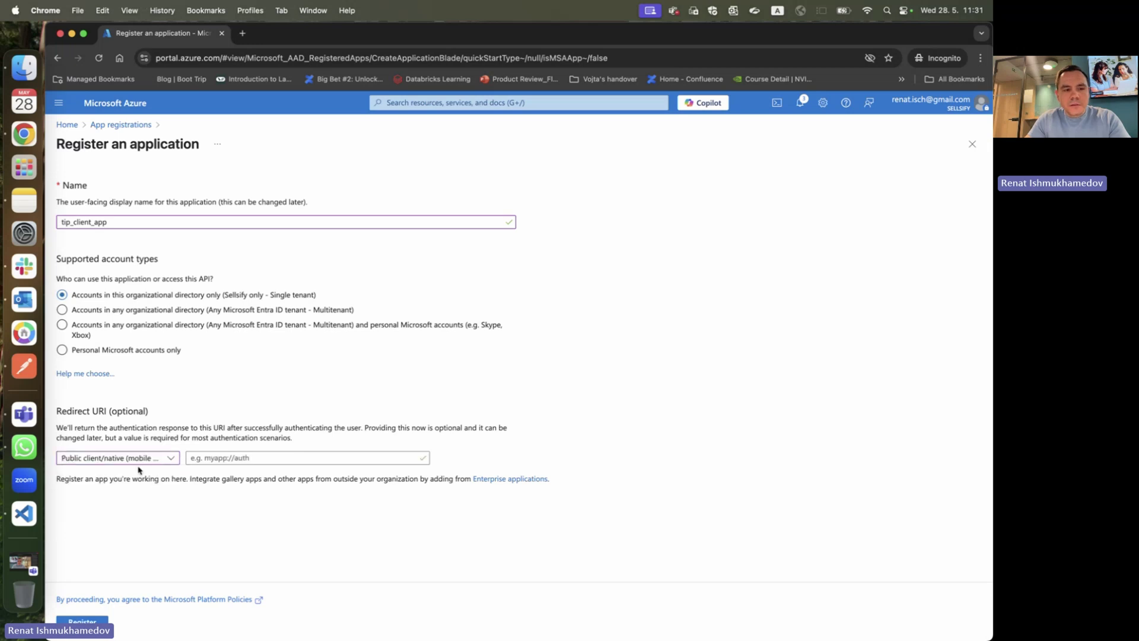
pyautogui.click(214, 456)
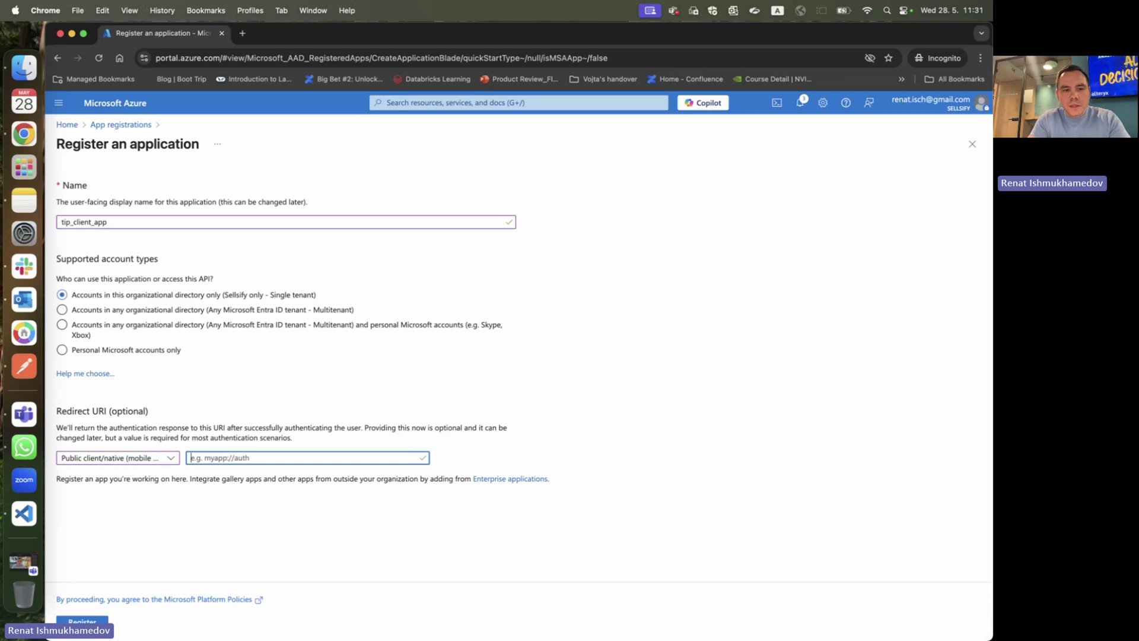
pyautogui.write('http:/')
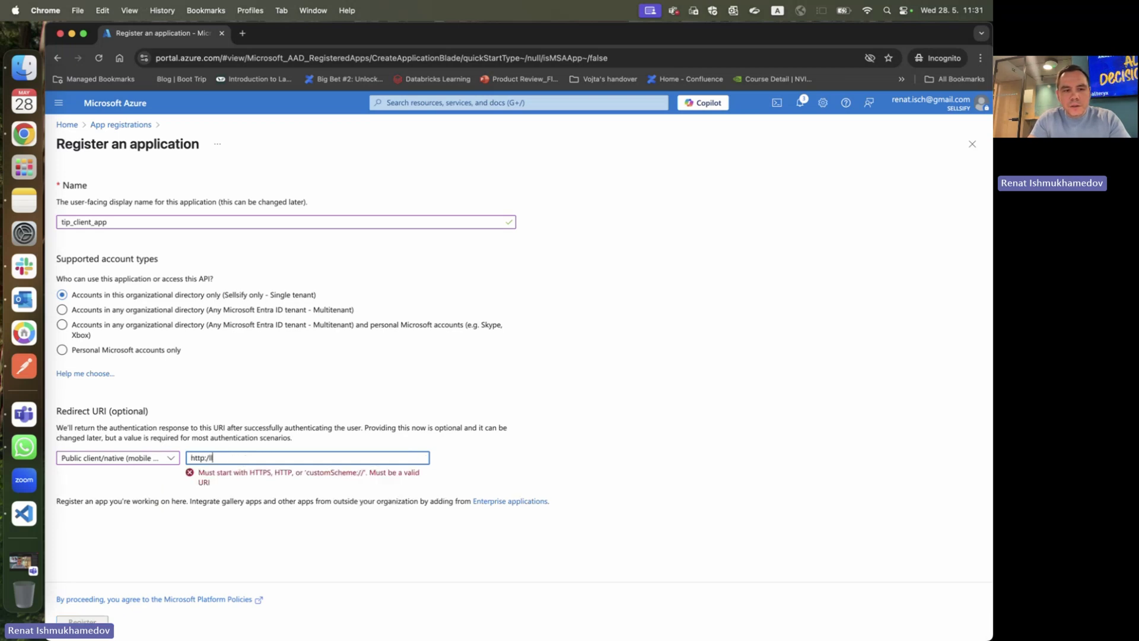
pyautogui.write('/localh')
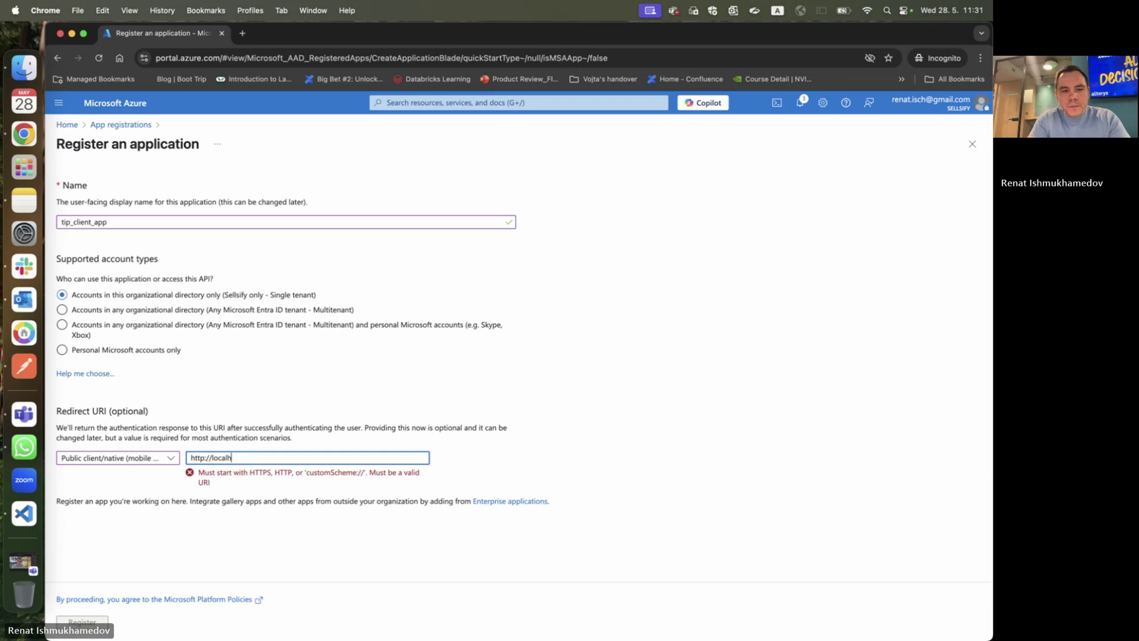
pyautogui.write('ost:8000')
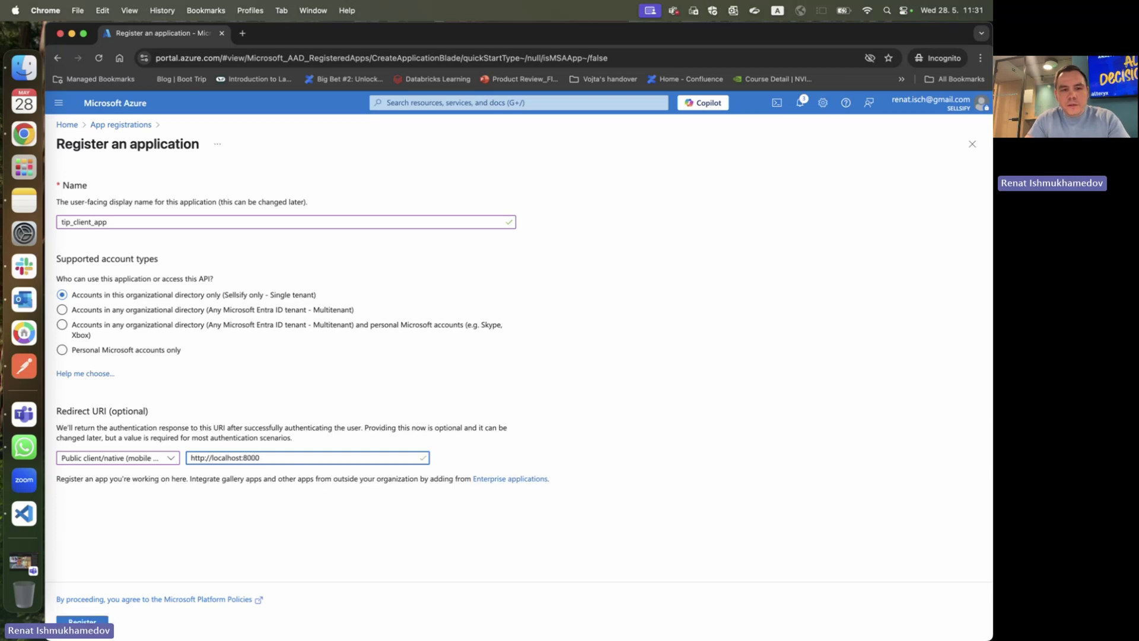
pyautogui.click(376, 396)
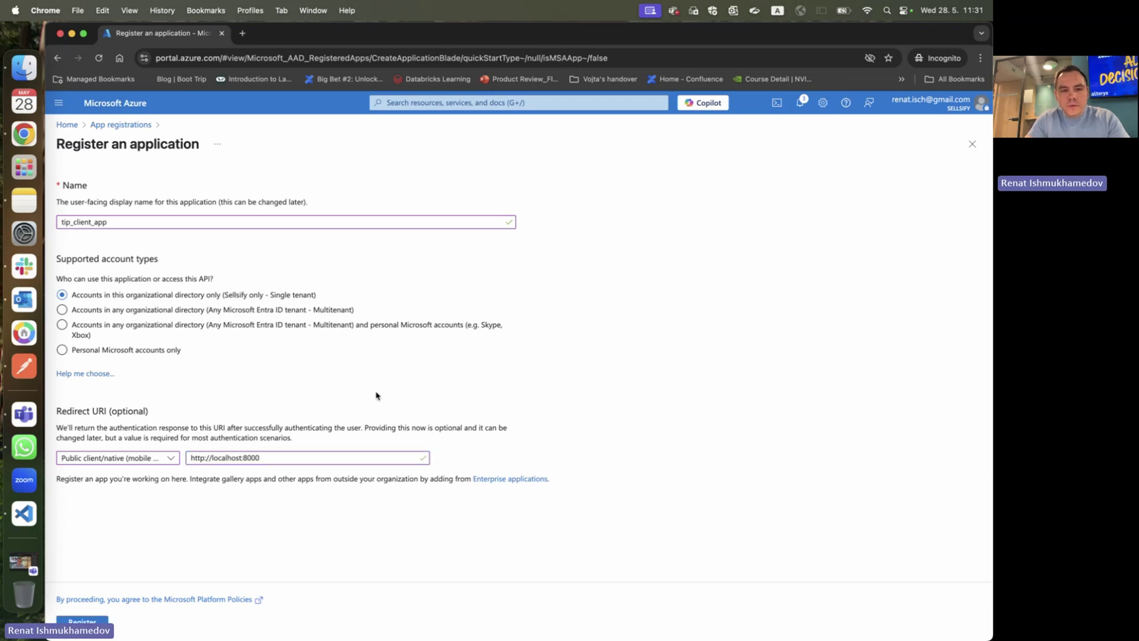
pyautogui.click(302, 460)
pyautogui.moveTo(303, 459); pyautogui.dragTo(210, 458)
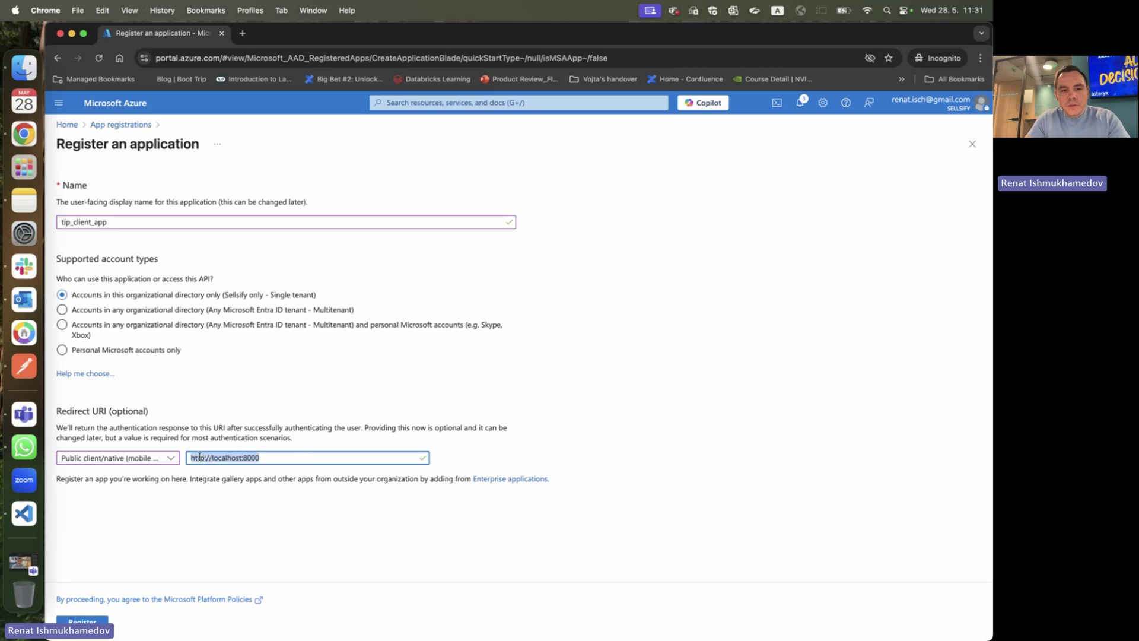
pyautogui.click(302, 458)
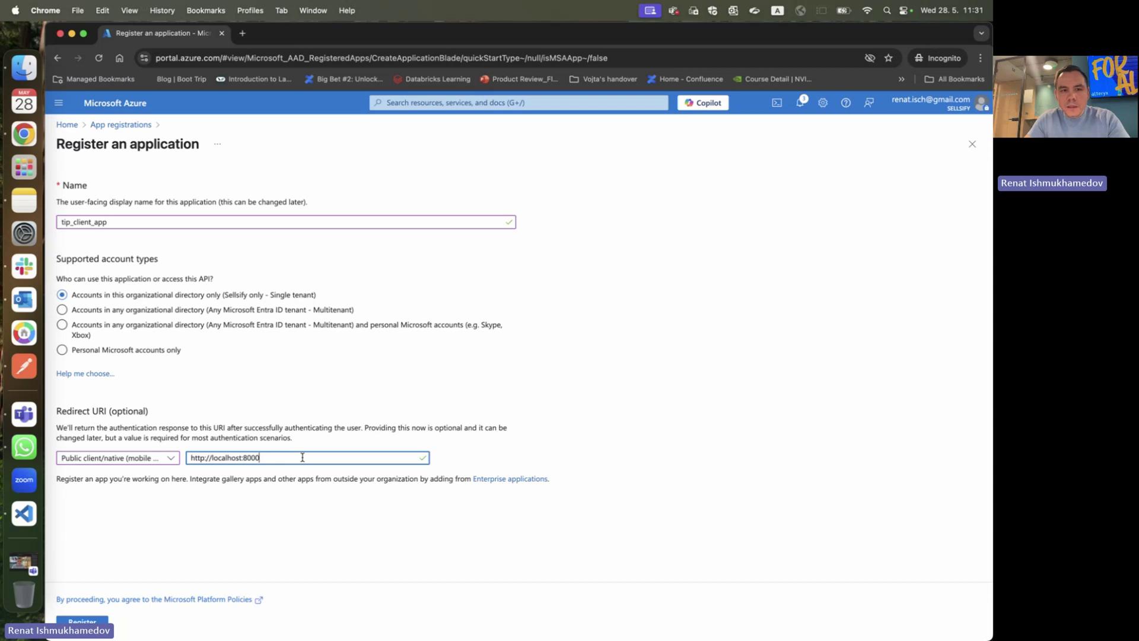
pyautogui.tripleClick(302, 458)
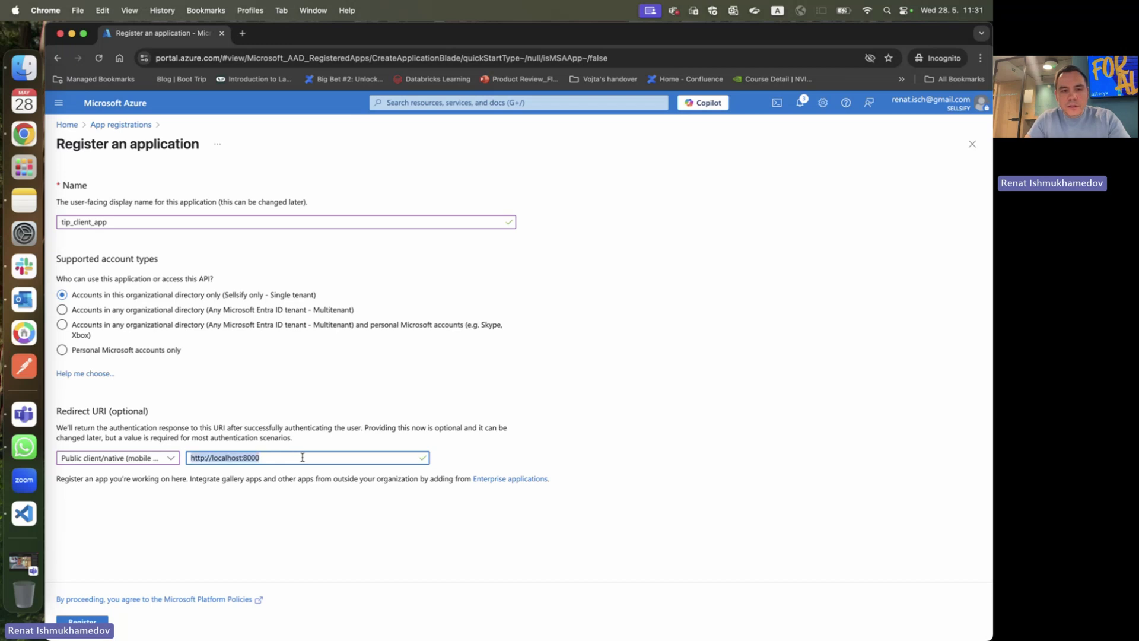
pyautogui.moveTo(190, 458); pyautogui.dragTo(269, 457)
pyautogui.press('super+c')
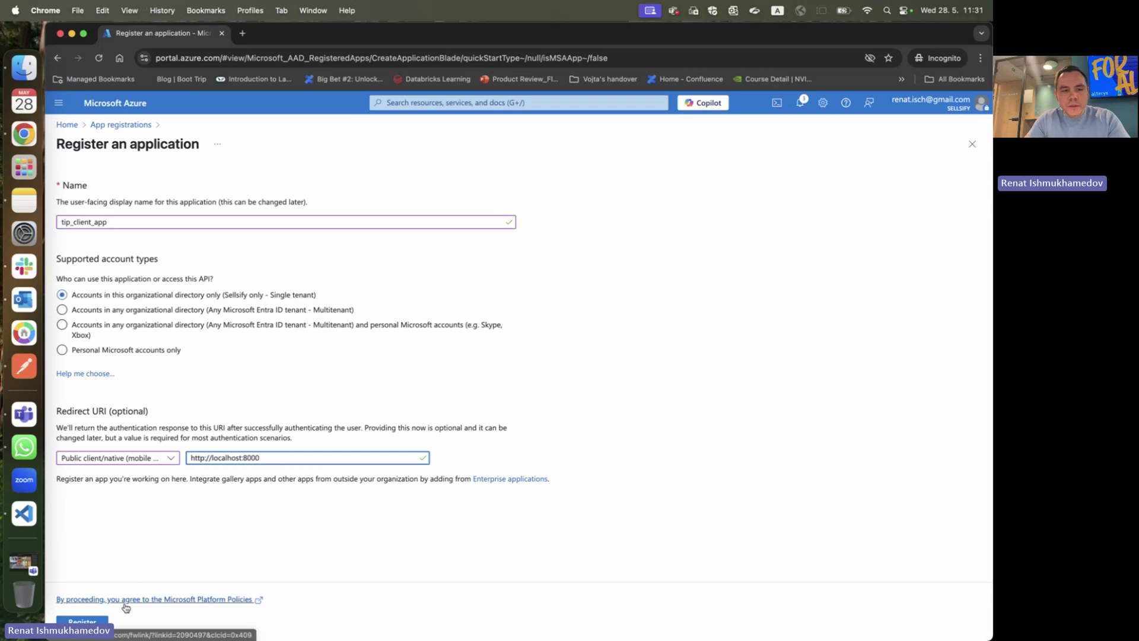
pyautogui.click(82, 621)
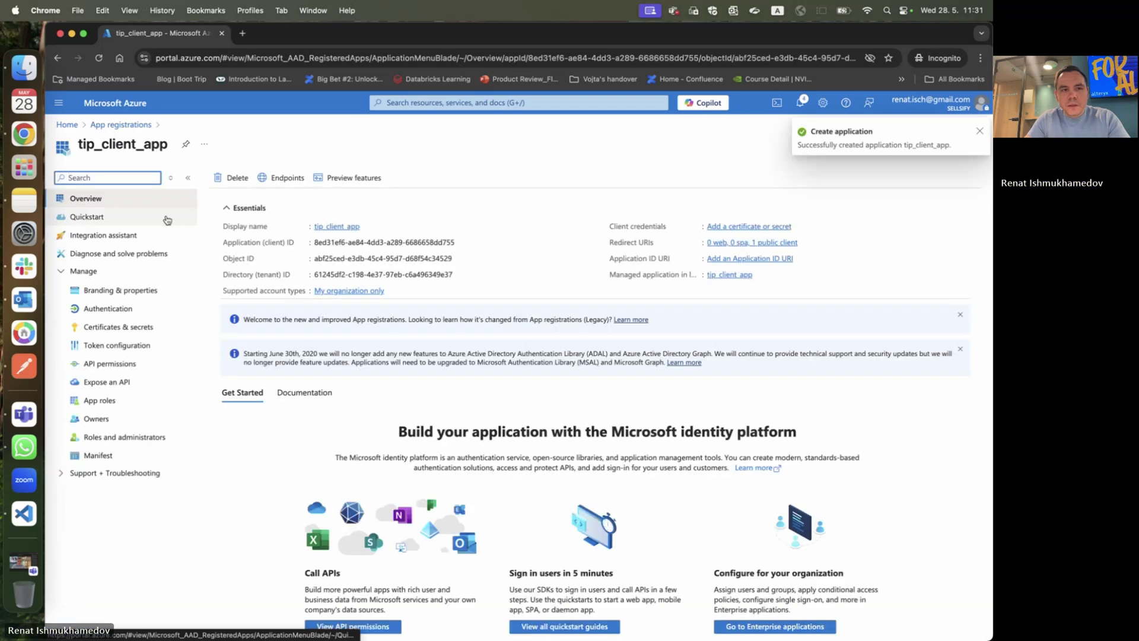
pyautogui.hotkey('ctrl', 'Right')
pyautogui.click(358, 244)
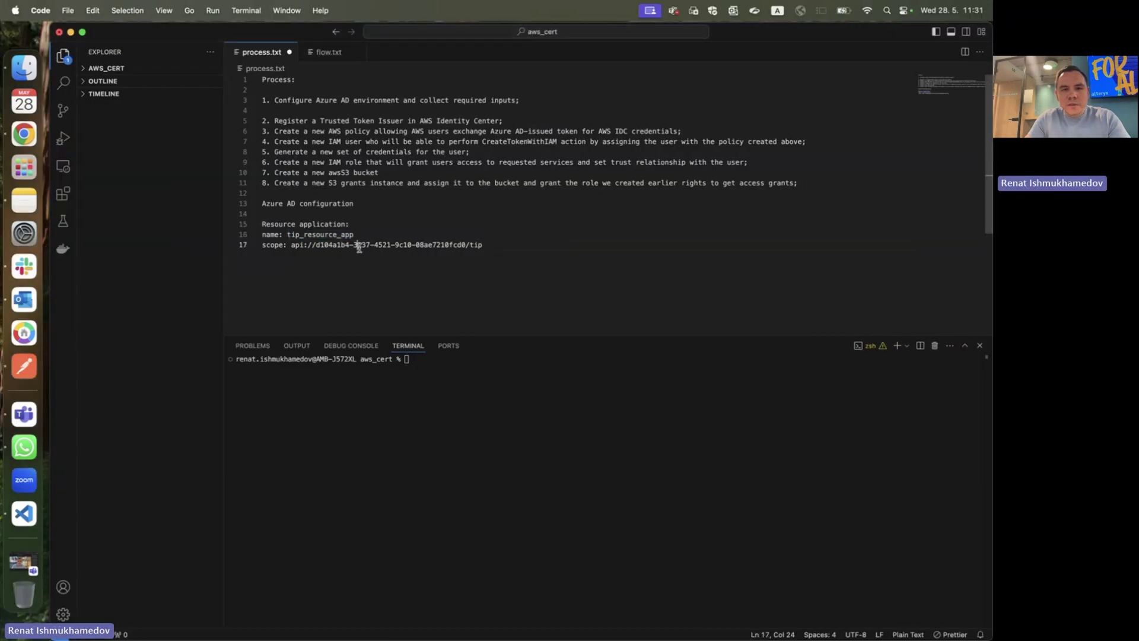
pyautogui.click(478, 244)
pyautogui.press('Return')
pyautogui.press('Return')
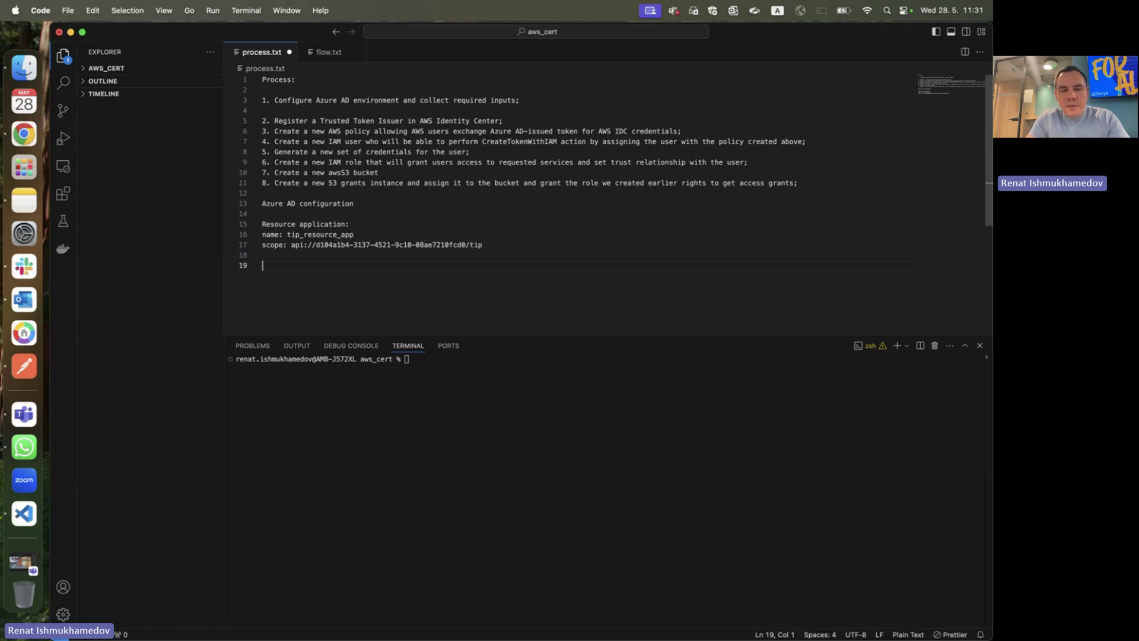
pyautogui.write('Clien')
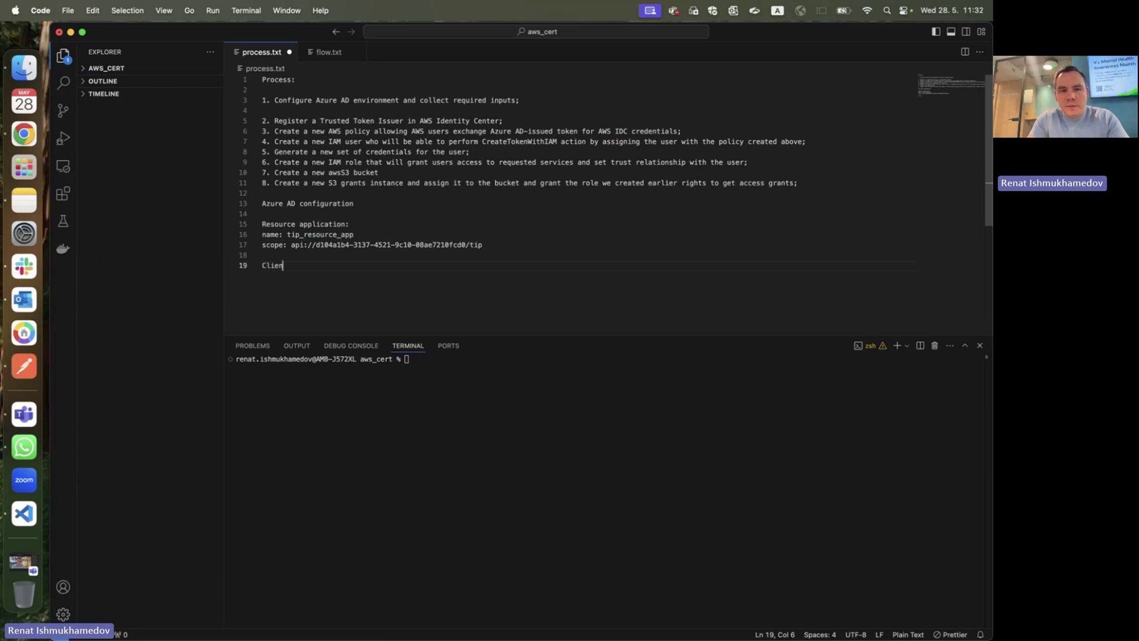
pyautogui.write('t application:')
pyautogui.press('Return')
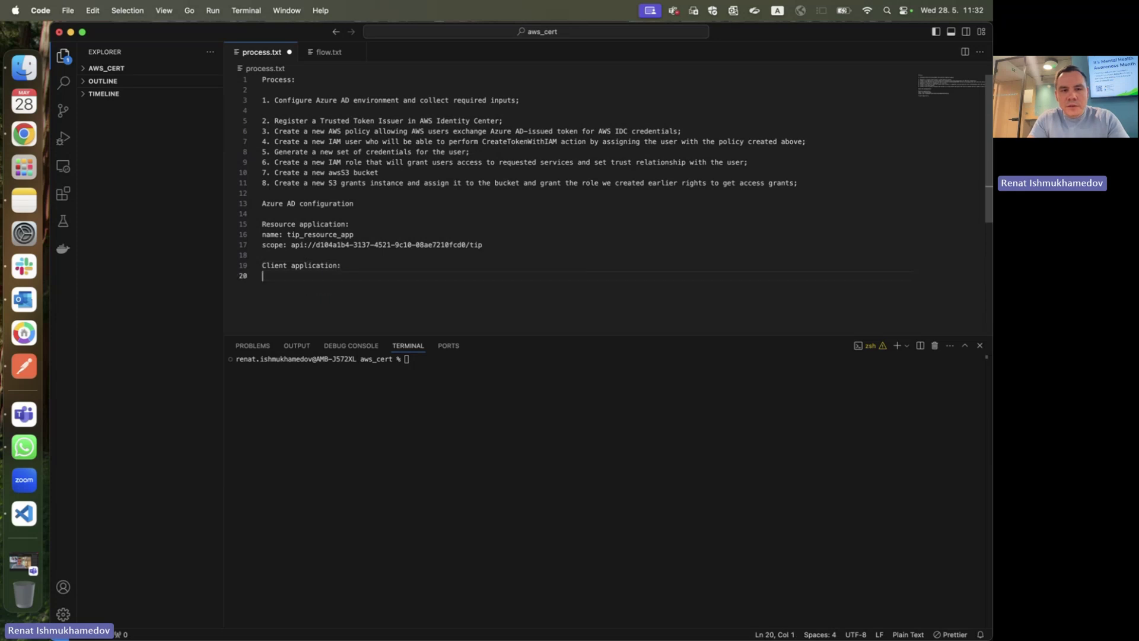
pyautogui.write('redirect_')
pyautogui.press('super+v')
pyautogui.press('Return')
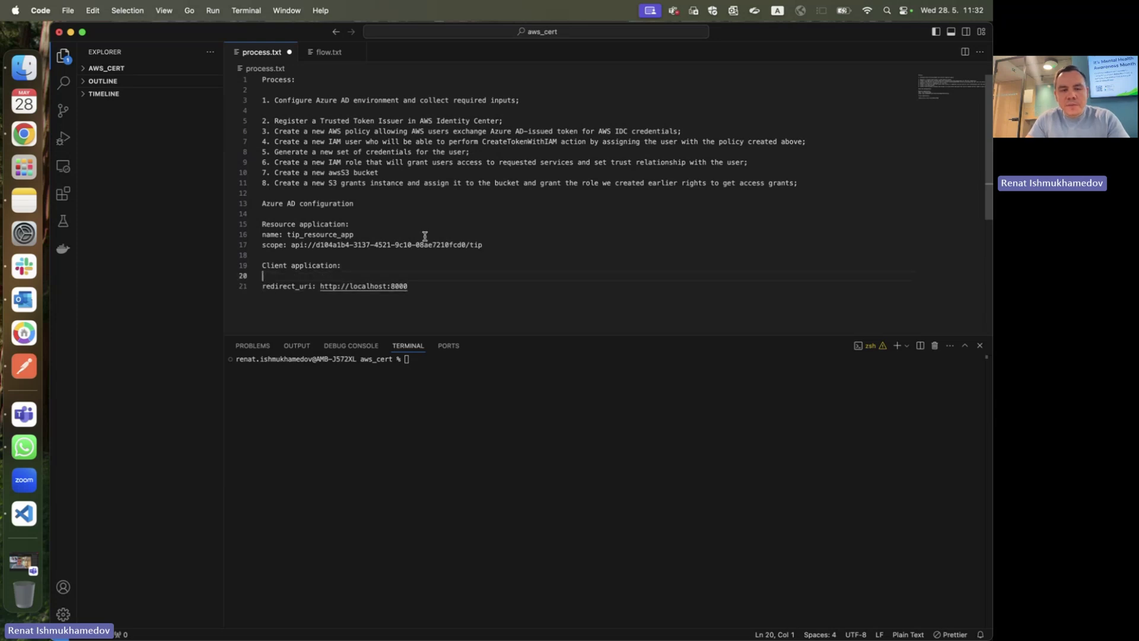
# Step: Copy tip_client_app's client ID from Azure and record it as client_id in process.txt
pyautogui.press('super+Tab')
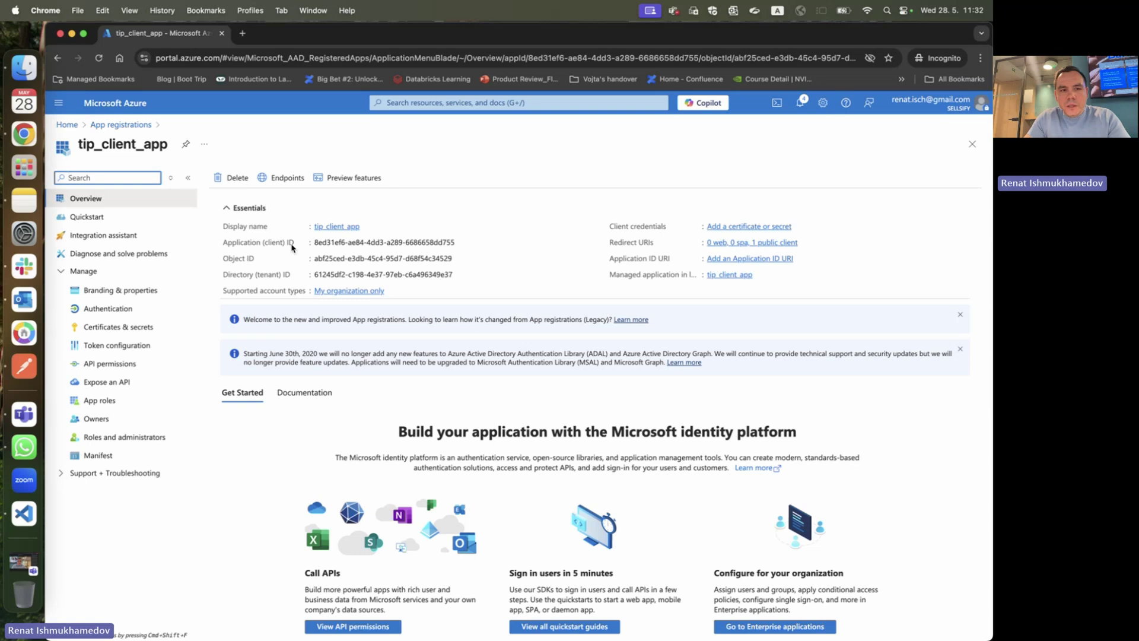
pyautogui.click(462, 243)
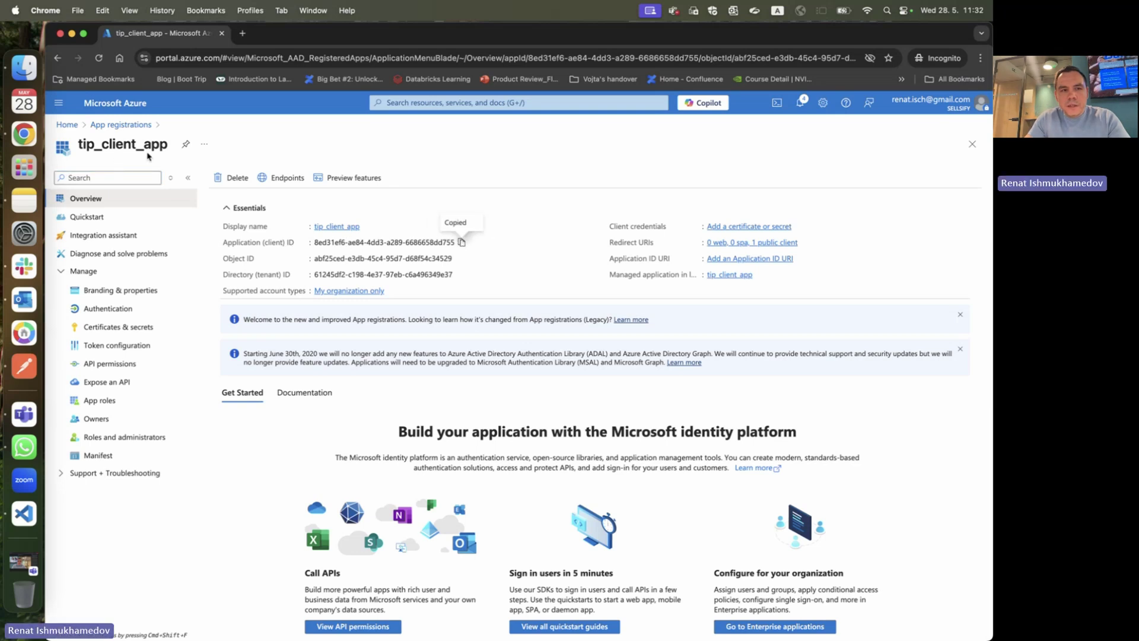
pyautogui.press('super+Tab')
pyautogui.click(341, 265)
pyautogui.press('Return')
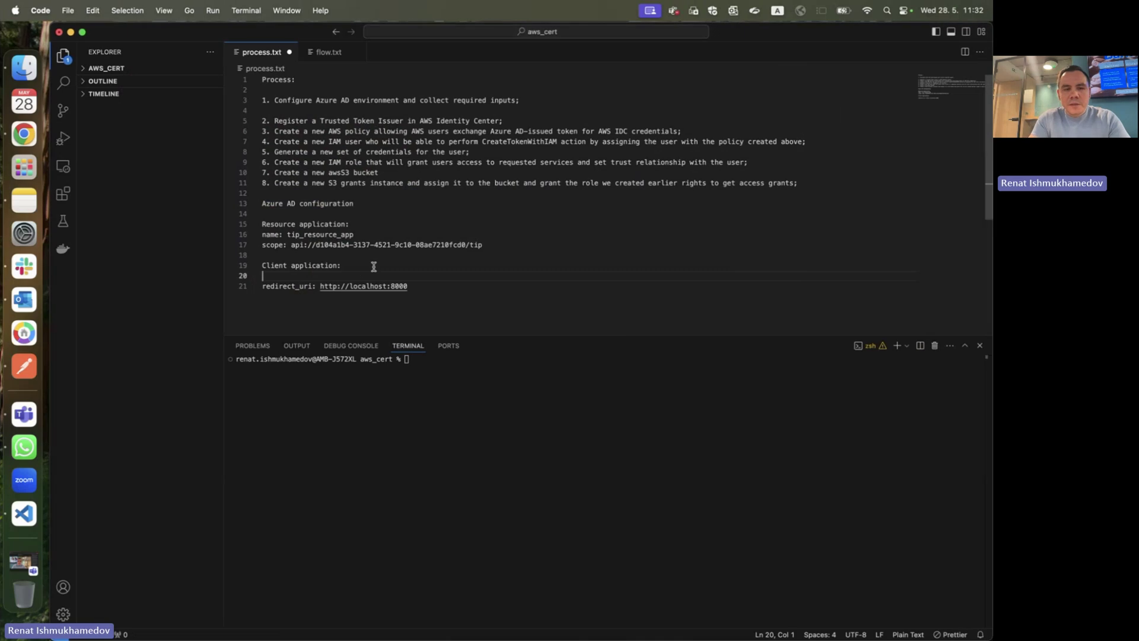
pyautogui.write('client_id')
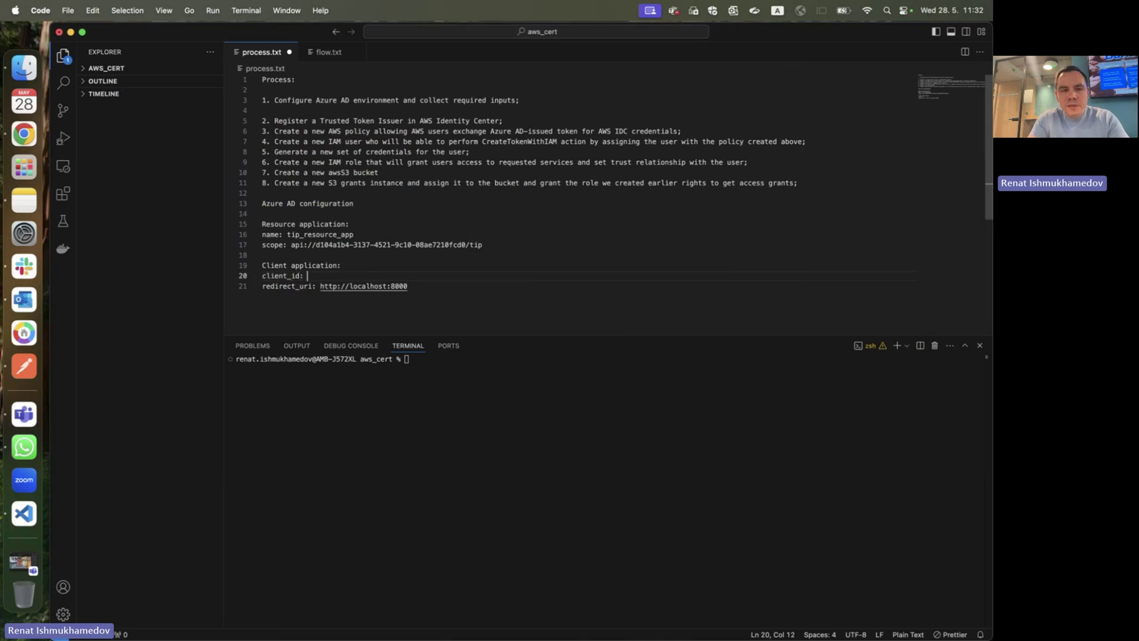
pyautogui.write(':')
pyautogui.press('super+v')
# Step: Open tip_client_app's API permissions and start adding a new permission
pyautogui.press('super+Tab')
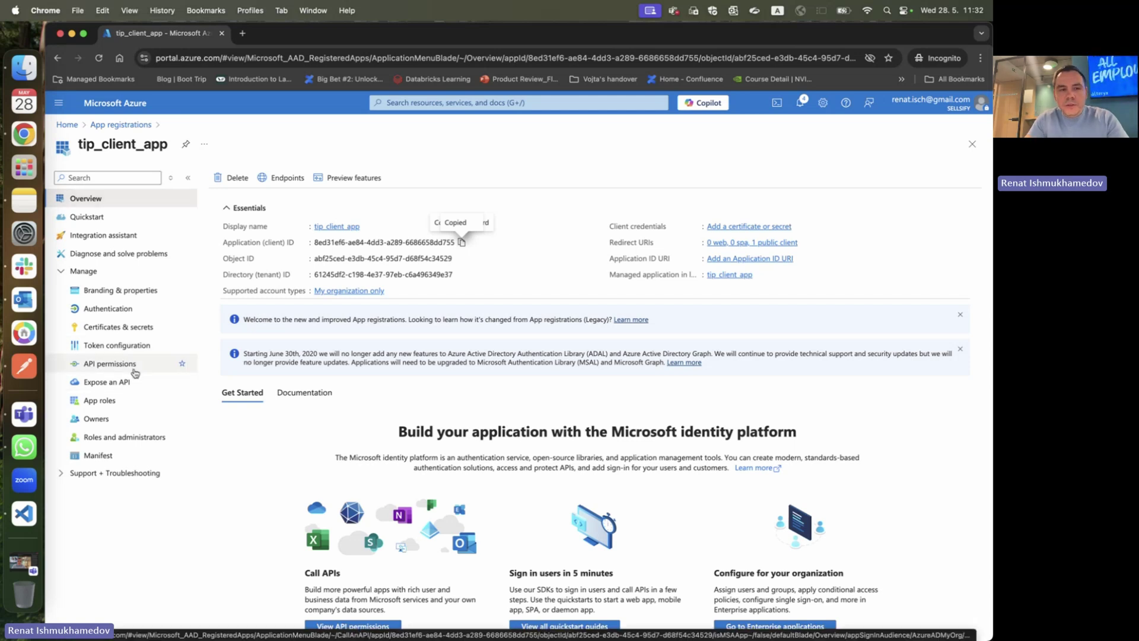
pyautogui.click(133, 366)
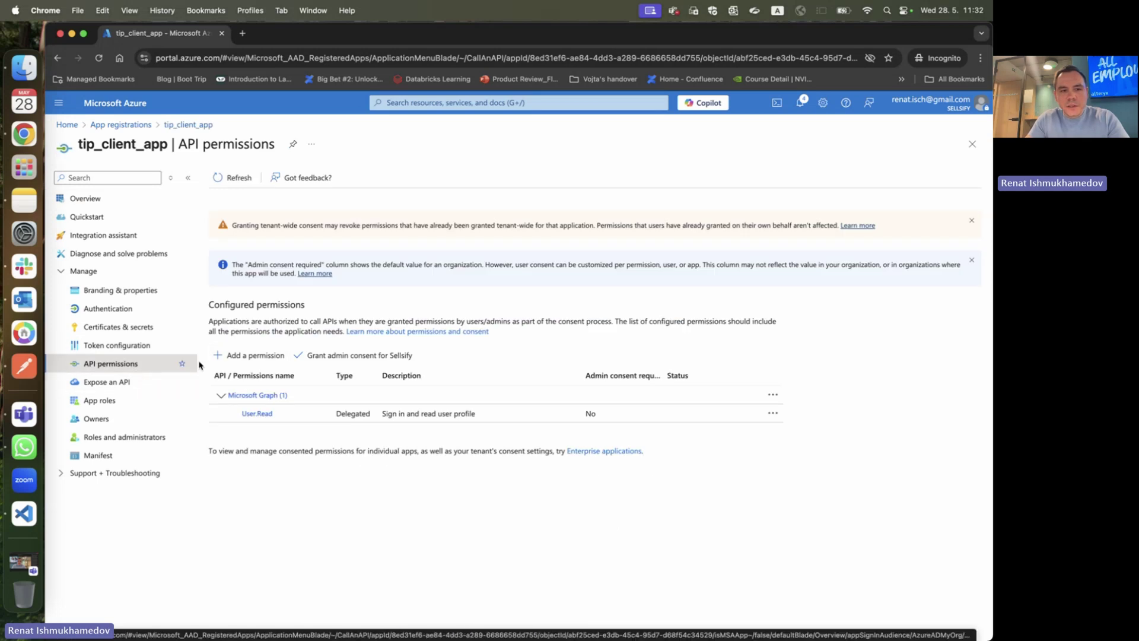
pyautogui.click(244, 356)
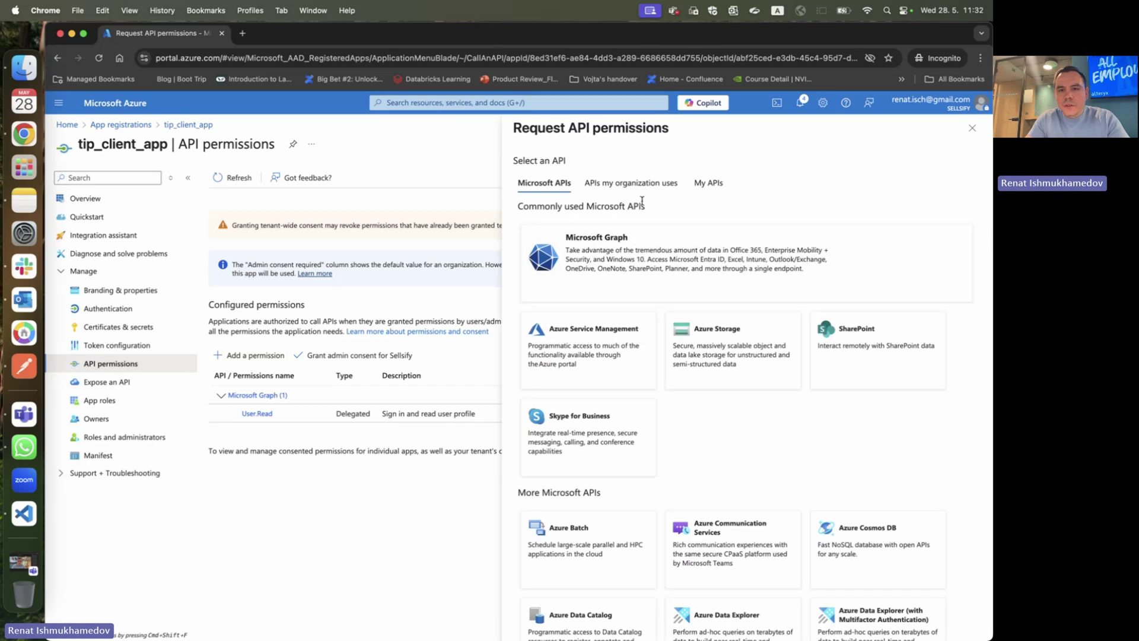
# Step: Filter the organization's APIs for tip_resource_app and select it
pyautogui.click(627, 191)
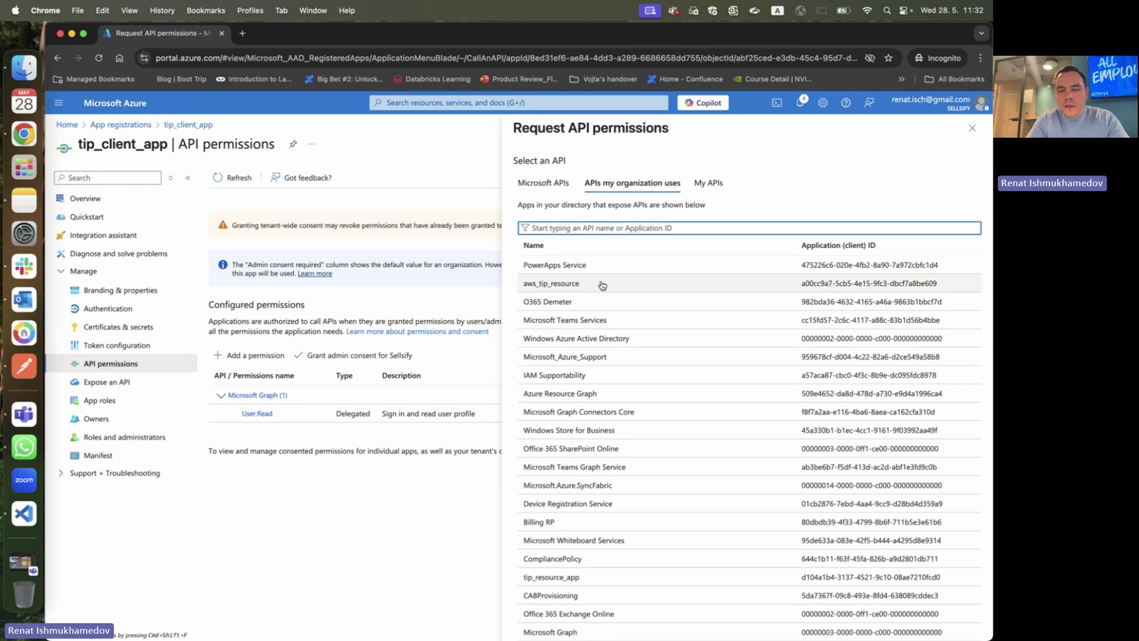
pyautogui.hotkey('ctrl', 'Right')
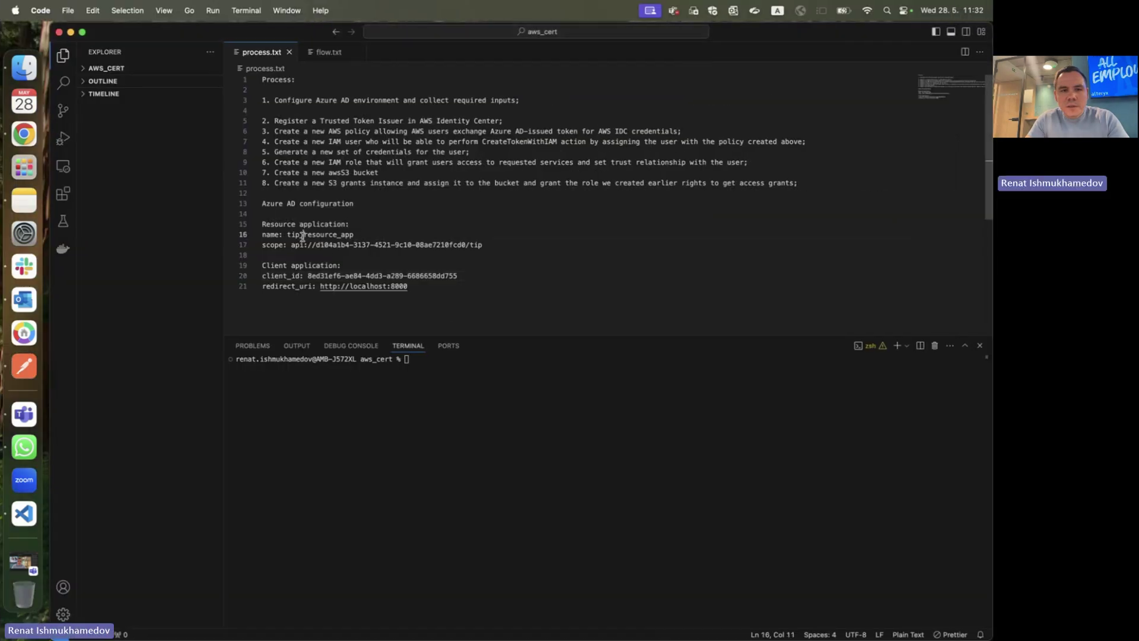
pyautogui.hotkey('ctrl', 'Left')
pyautogui.press('super+v')
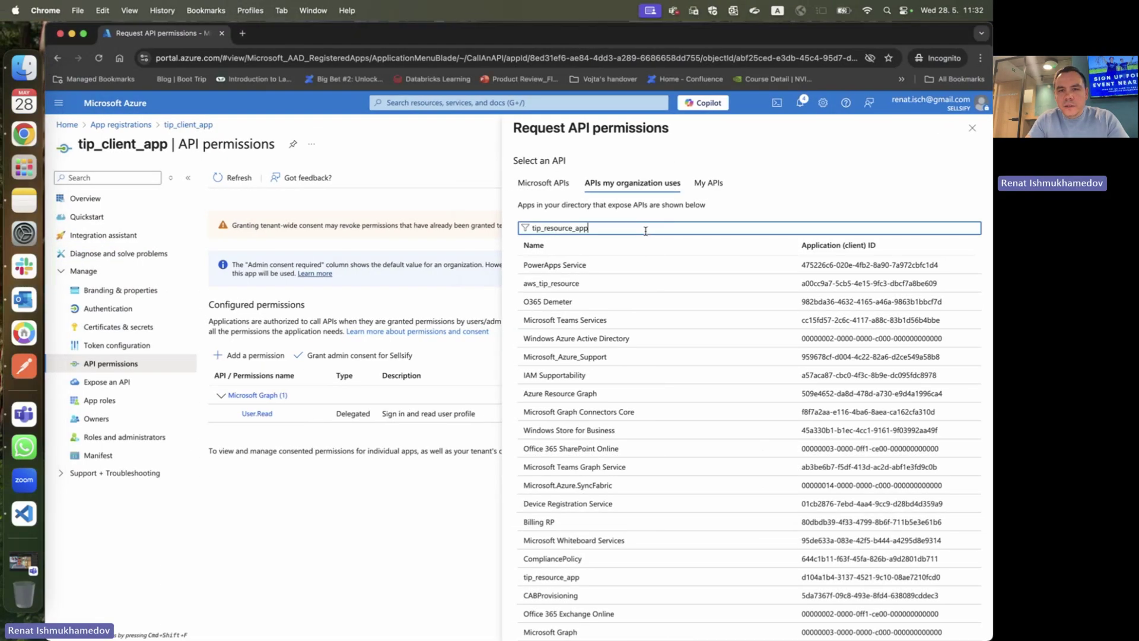
pyautogui.click(605, 264)
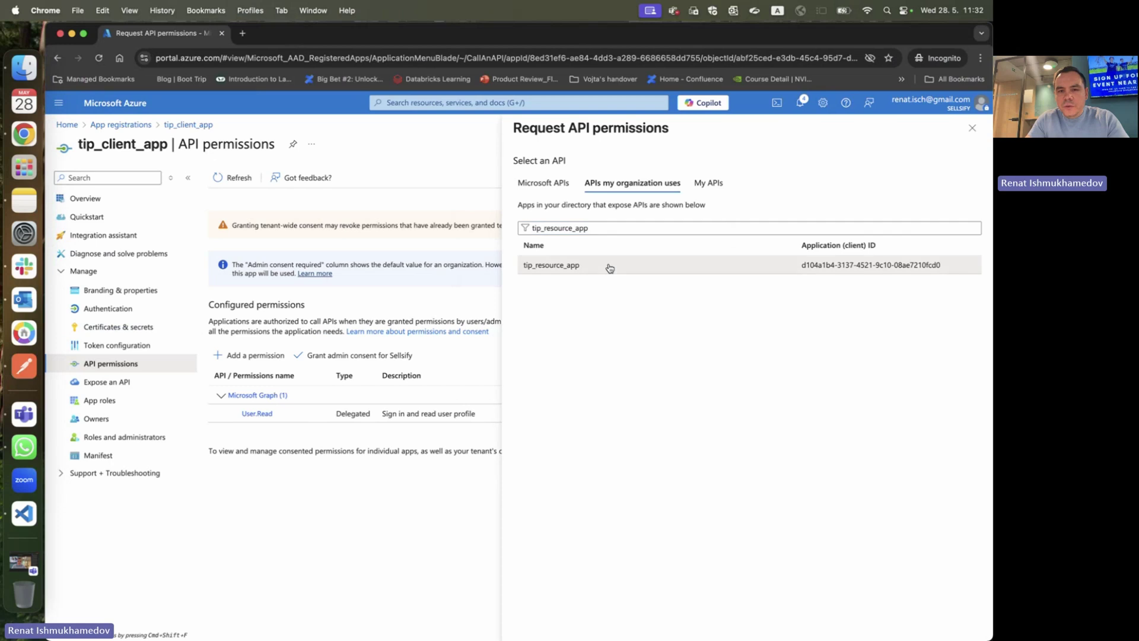
pyautogui.doubleClick(542, 172)
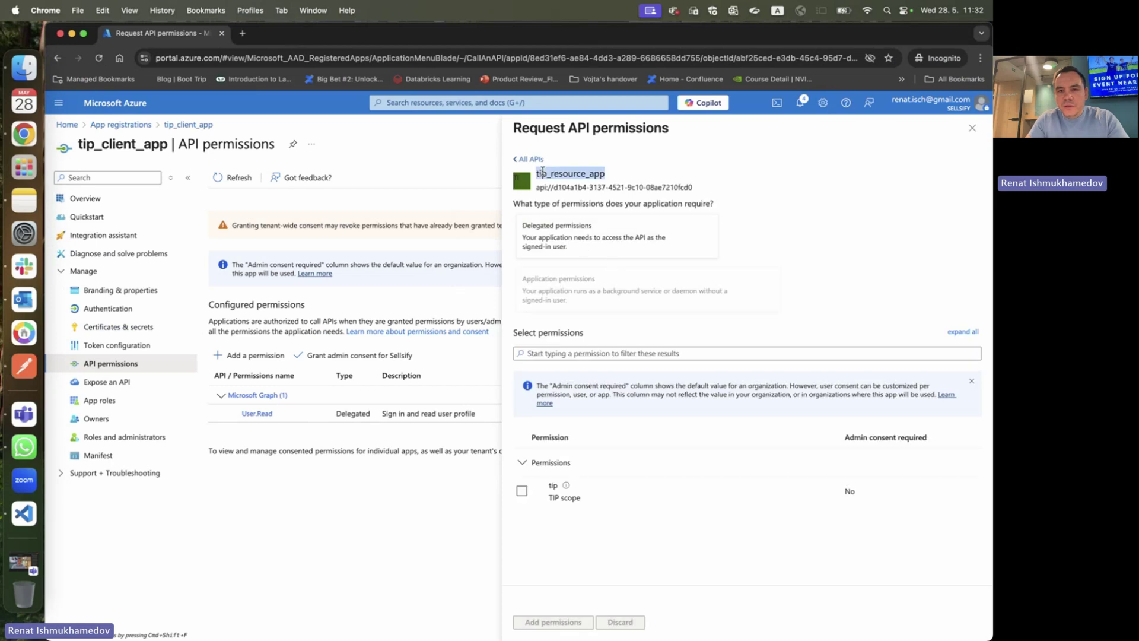
# Step: Add tip_resource_app's delegated tip permission to tip_client_app and begin granting admin consent
pyautogui.click(611, 241)
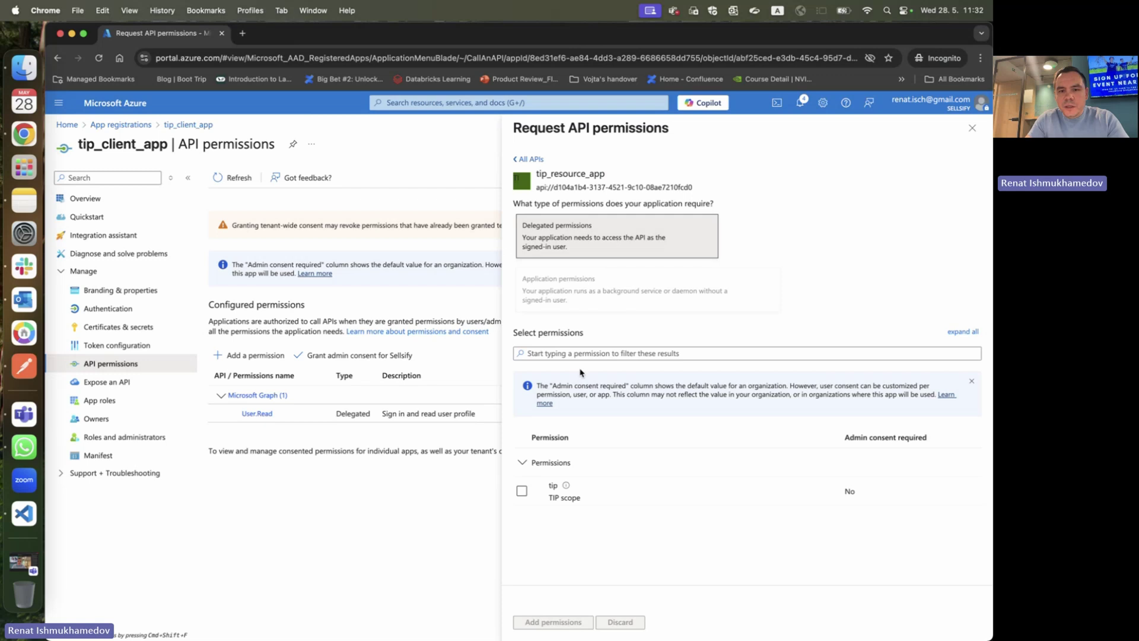
pyautogui.click(523, 492)
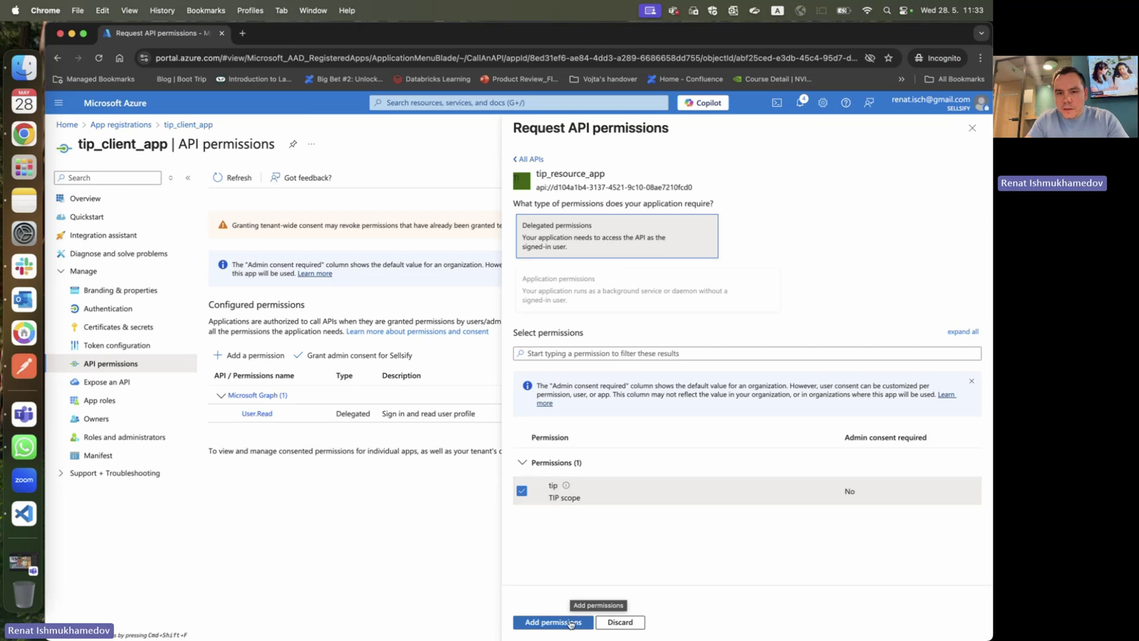
pyautogui.click(570, 622)
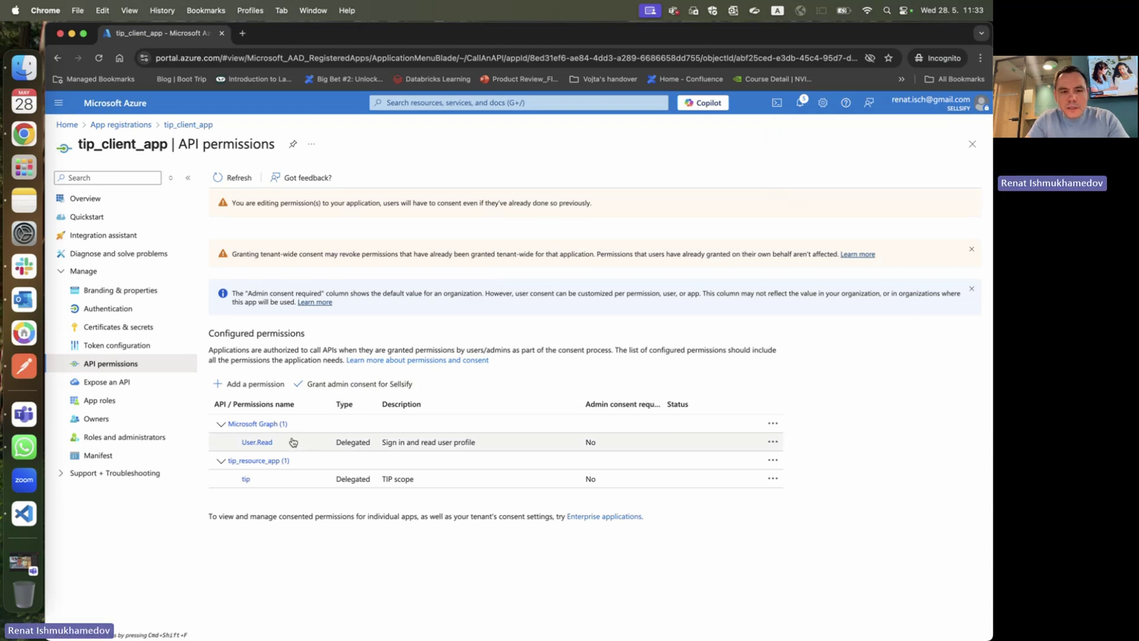
pyautogui.click(375, 387)
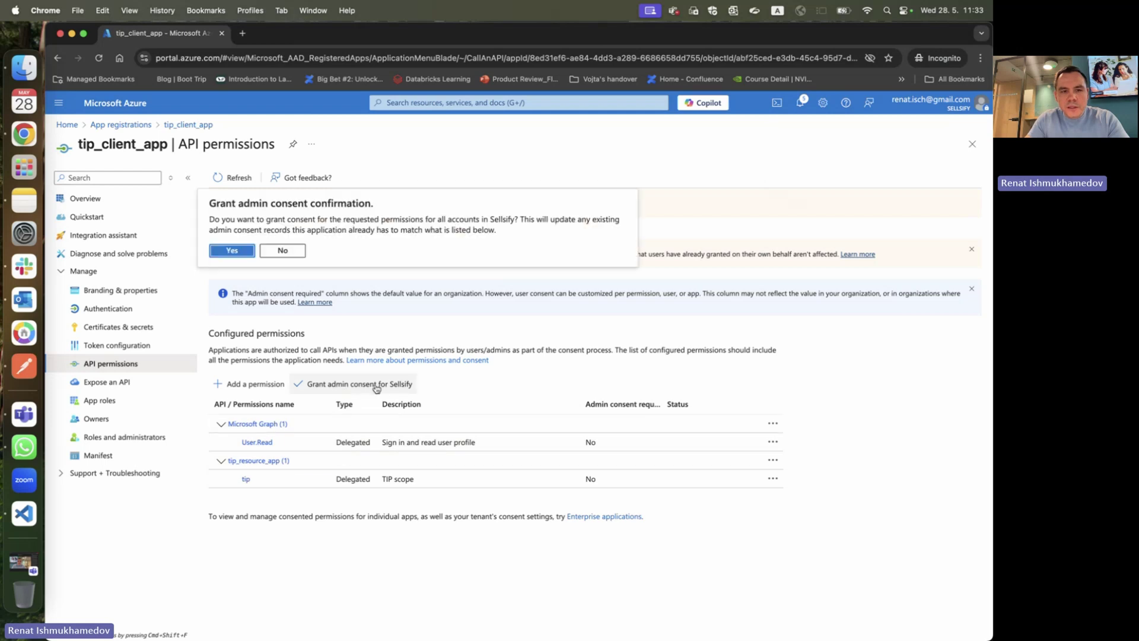
# Step: Confirm admin consent for User.Read and tip, then go to tip_client_app's Token configuration
pyautogui.click(239, 253)
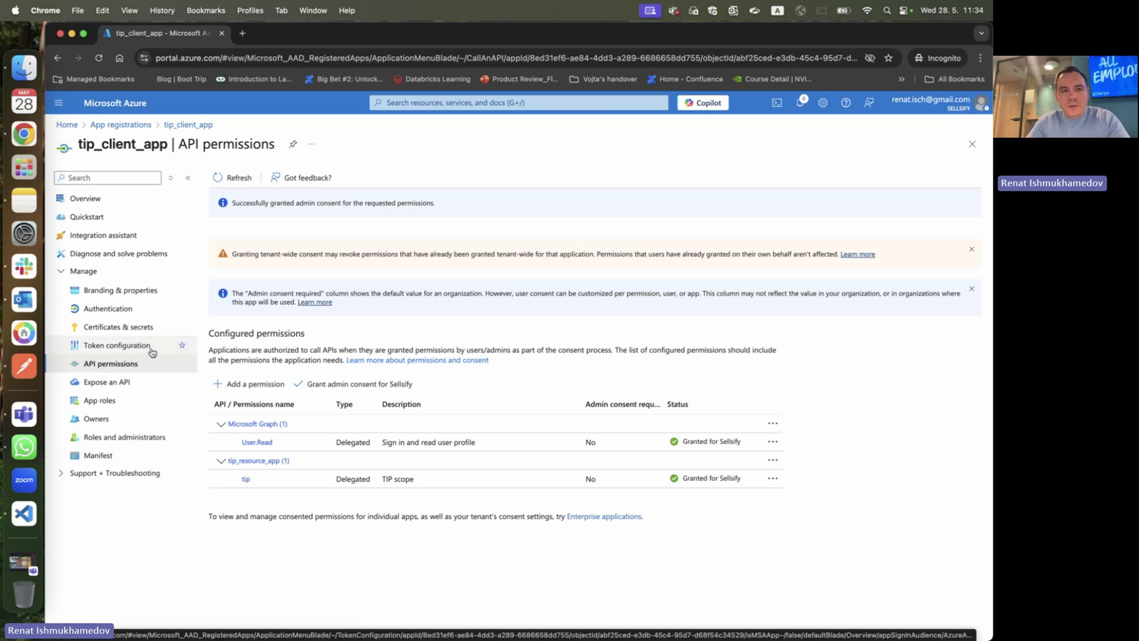
pyautogui.click(147, 353)
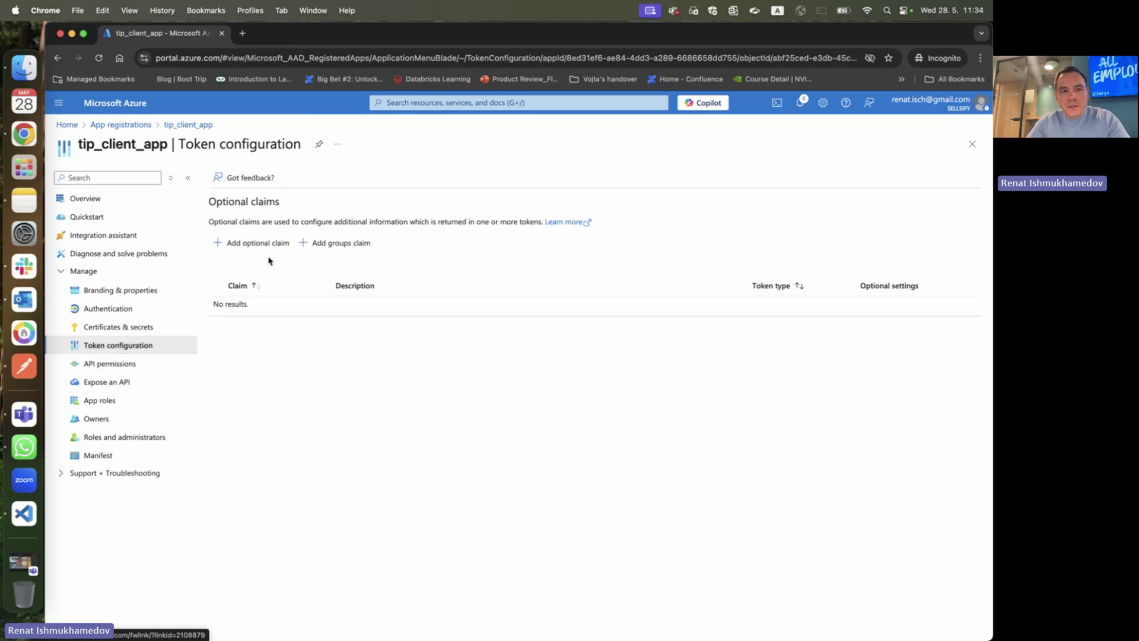
# Step: Add an email optional claim to access tokens, including the Graph email permission
pyautogui.click(247, 249)
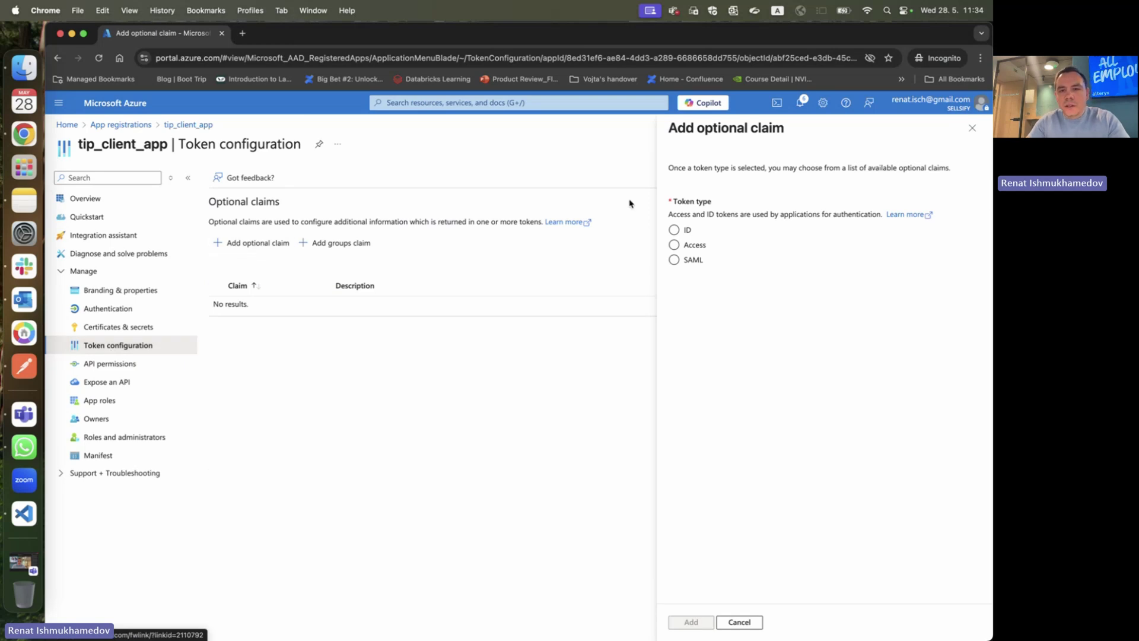
pyautogui.press('Down')
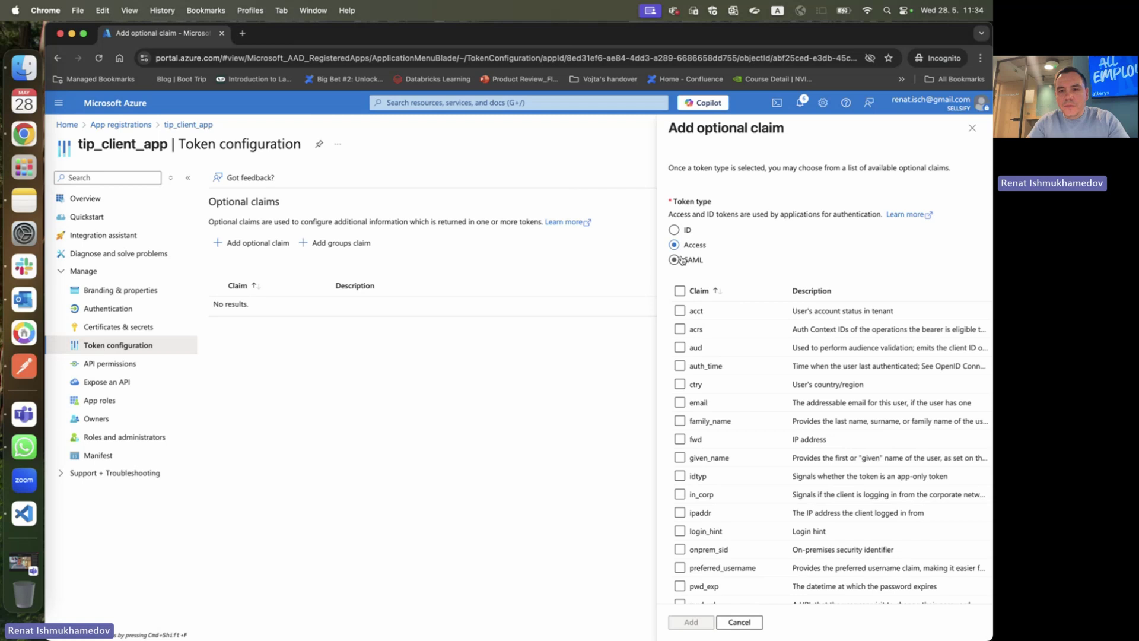
pyautogui.press('Down')
pyautogui.press('Up')
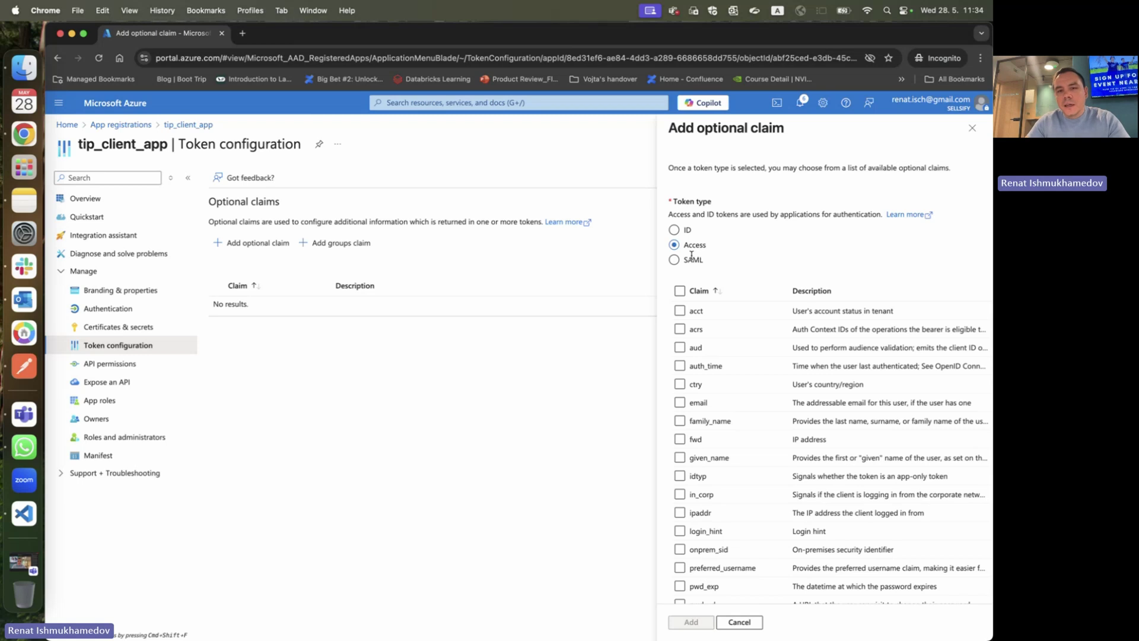
pyautogui.click(680, 403)
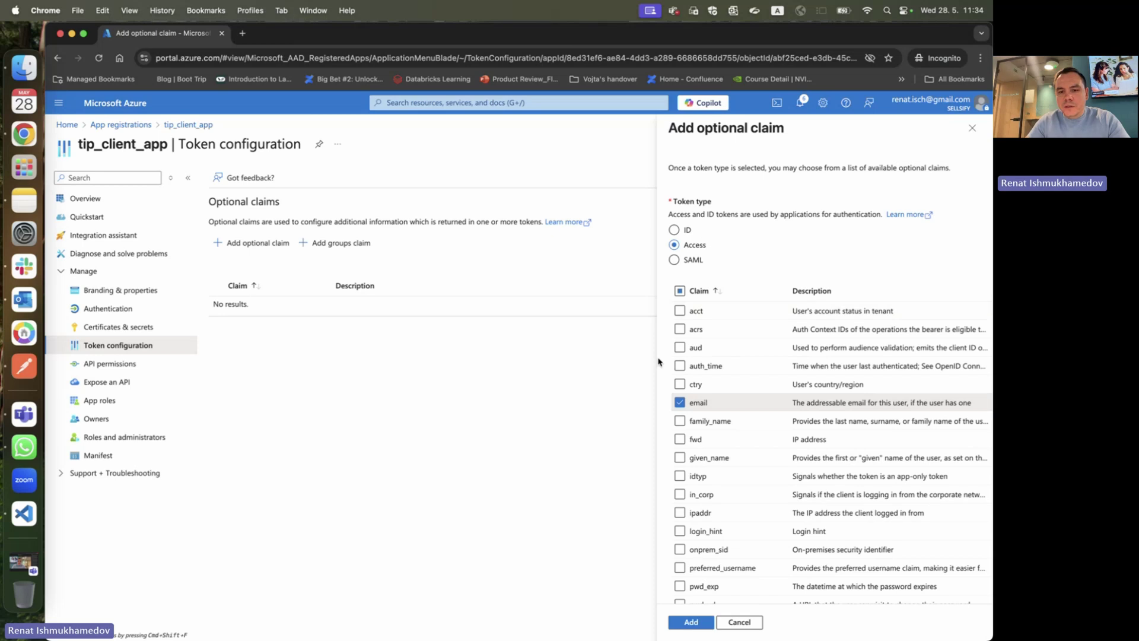
pyautogui.click(690, 621)
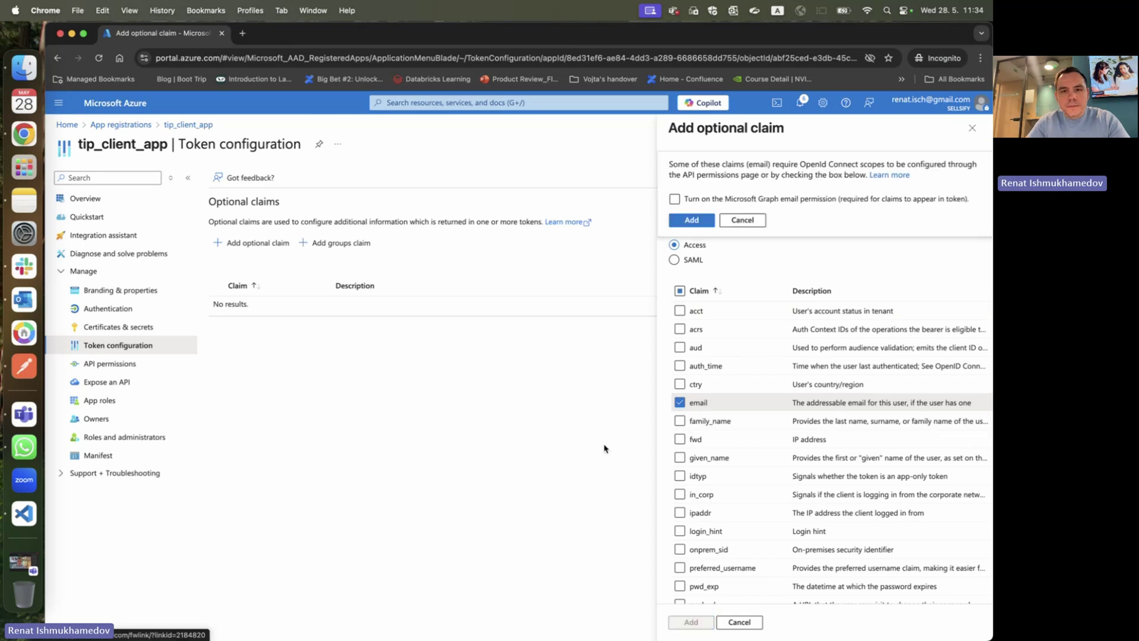
pyautogui.click(686, 224)
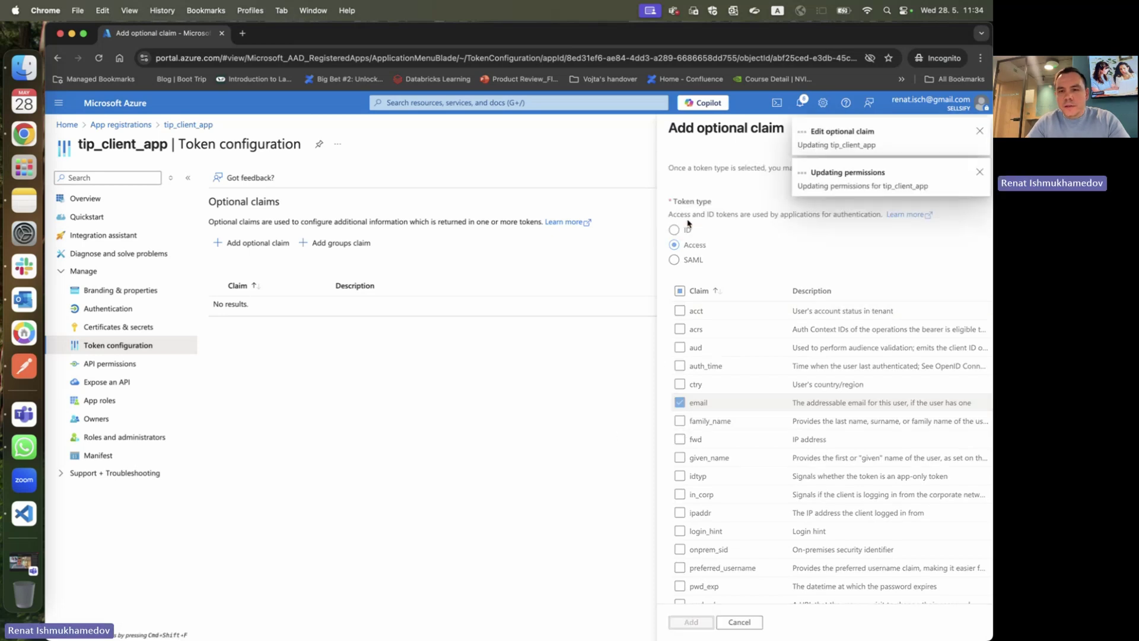
# Step: Grant admin consent for the new email permission and return to App registrations
pyautogui.click(118, 364)
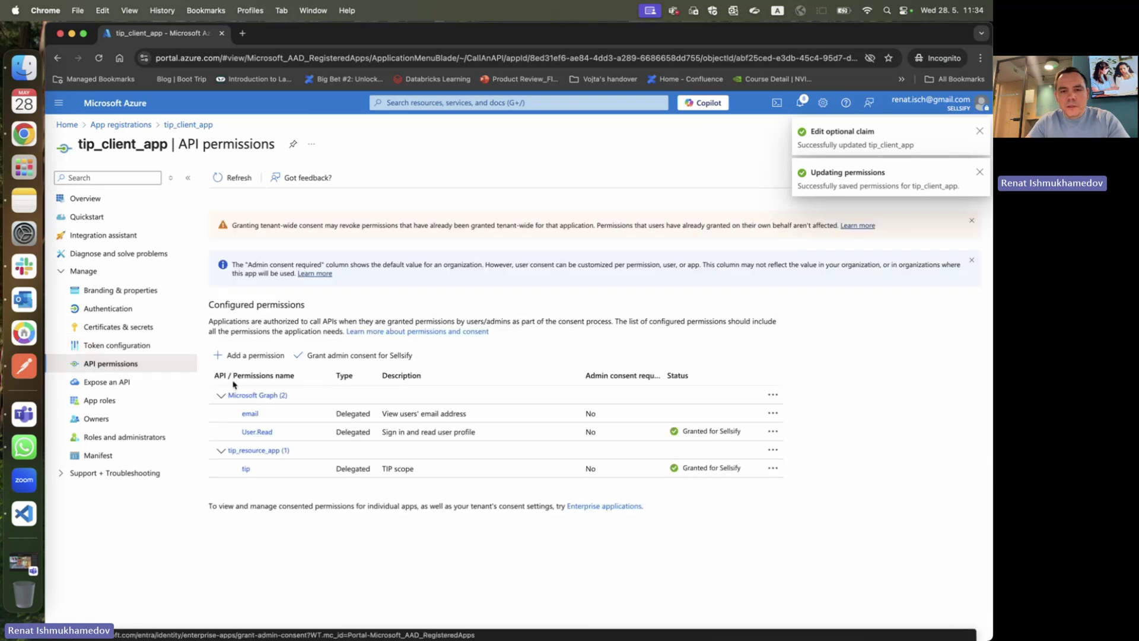
pyautogui.click(356, 355)
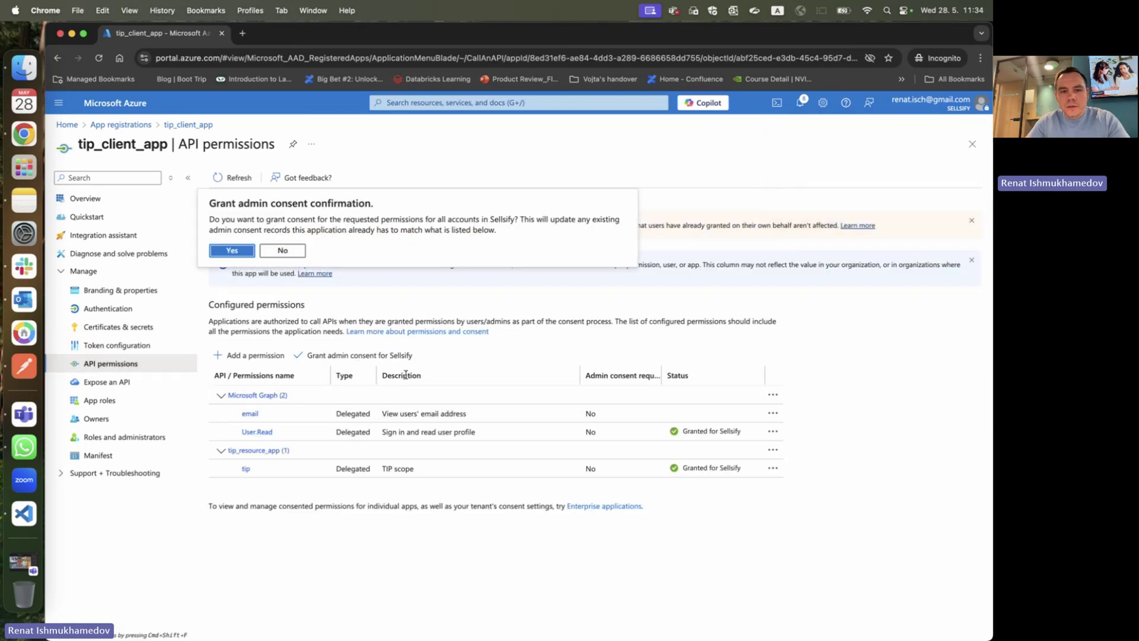
pyautogui.click(231, 249)
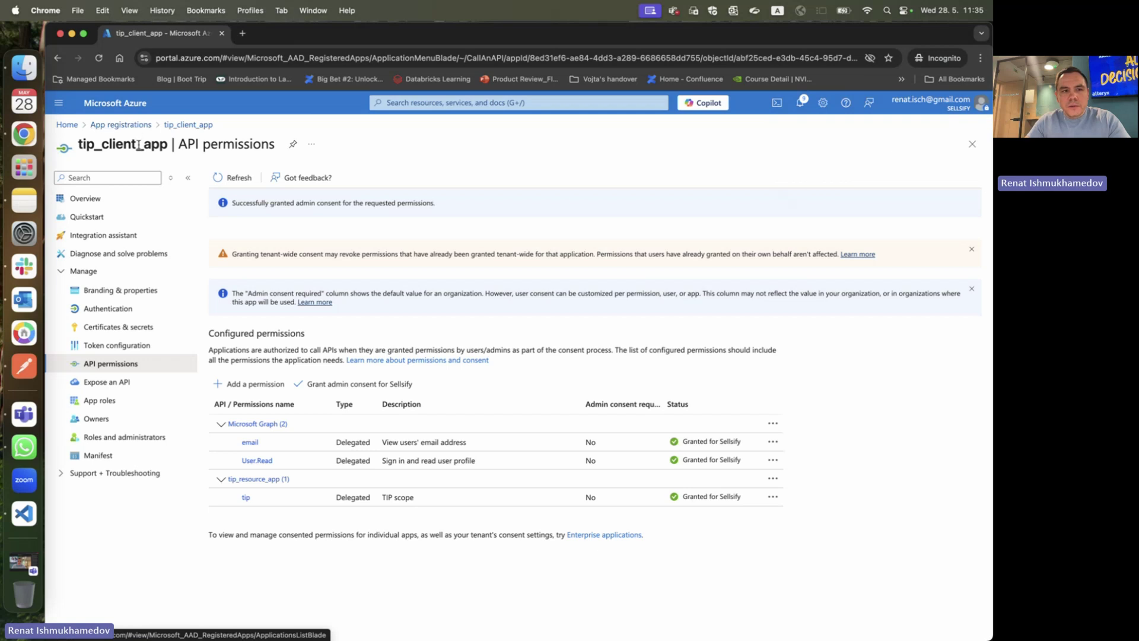
pyautogui.doubleClick(139, 144)
pyautogui.click(134, 126)
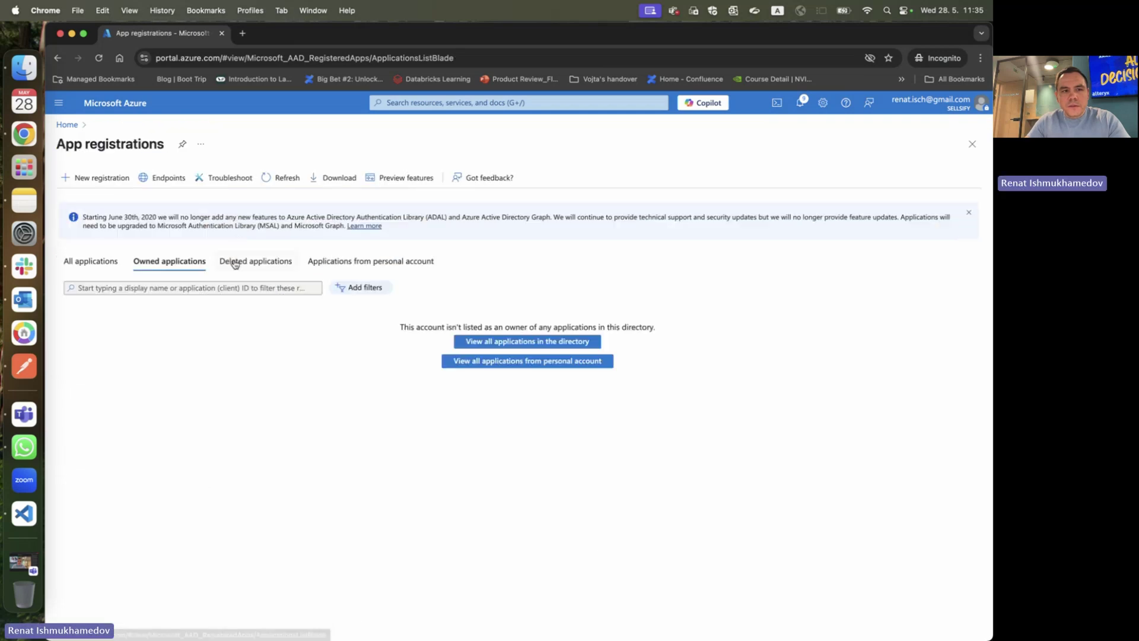
# Step: Open tip_resource_app and add an email access-token claim without its permission
pyautogui.click(92, 263)
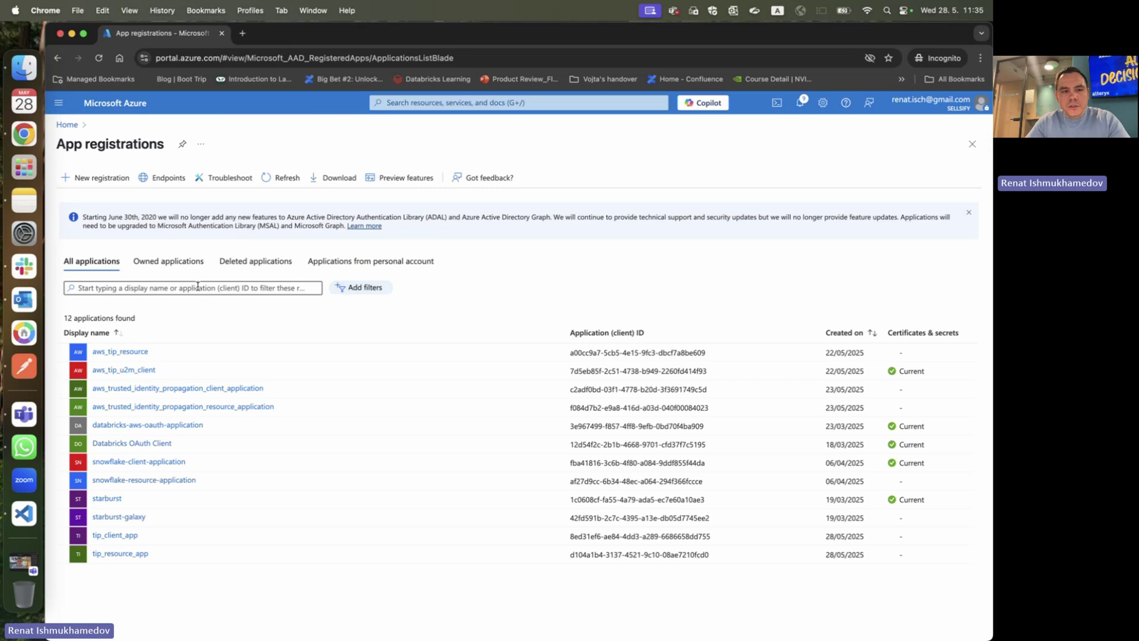
pyautogui.click(144, 554)
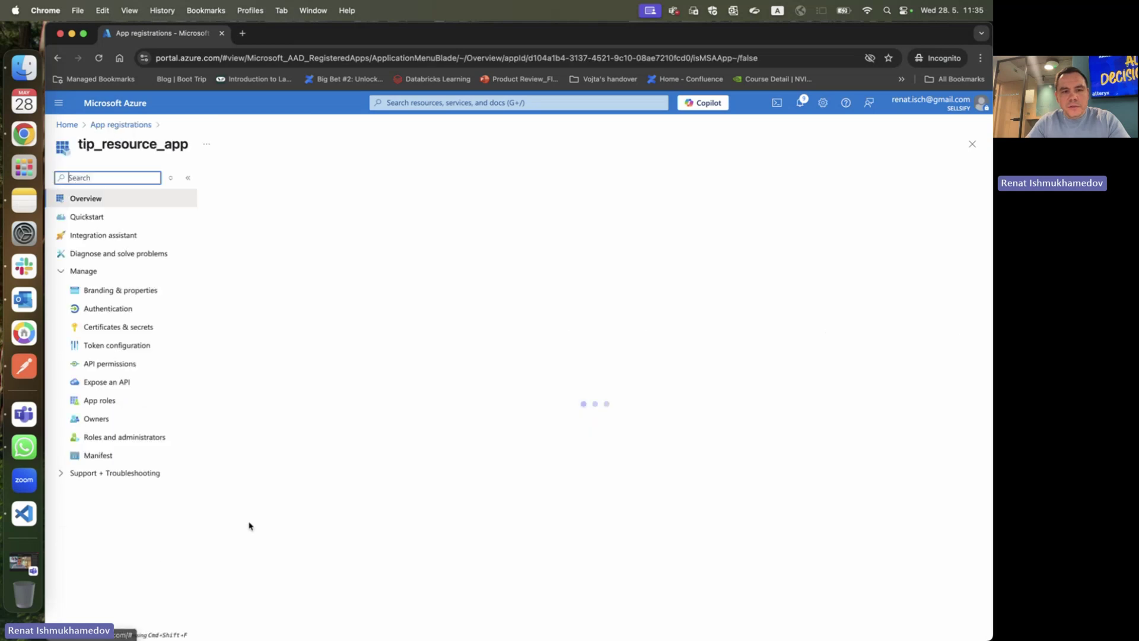
pyautogui.click(118, 345)
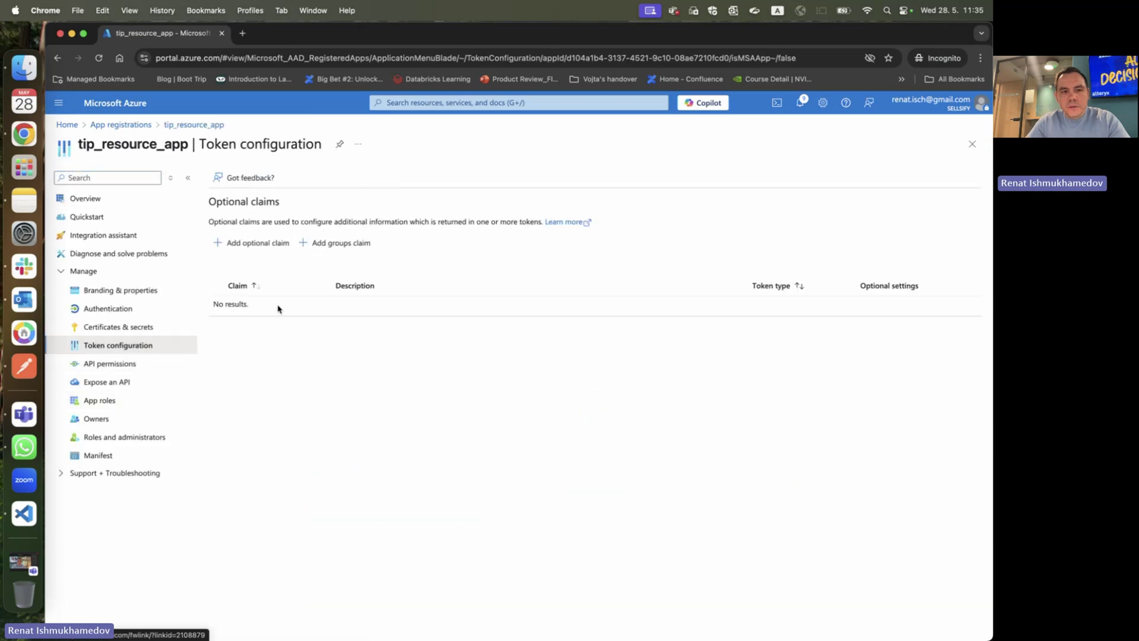
pyautogui.click(264, 243)
pyautogui.click(687, 246)
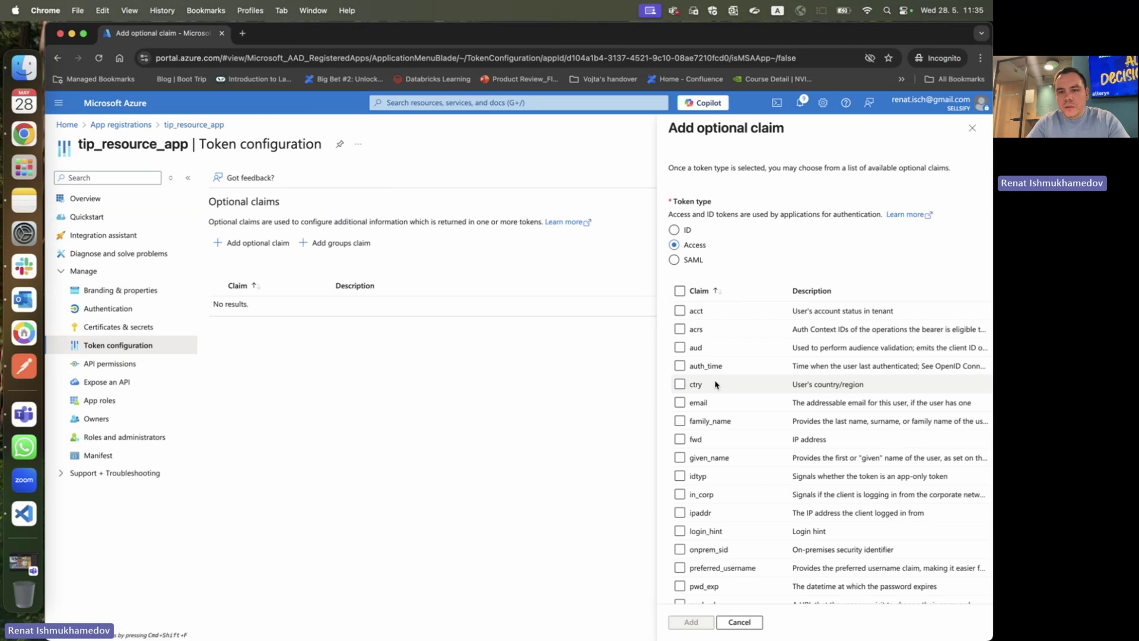
pyautogui.click(680, 403)
pyautogui.click(691, 622)
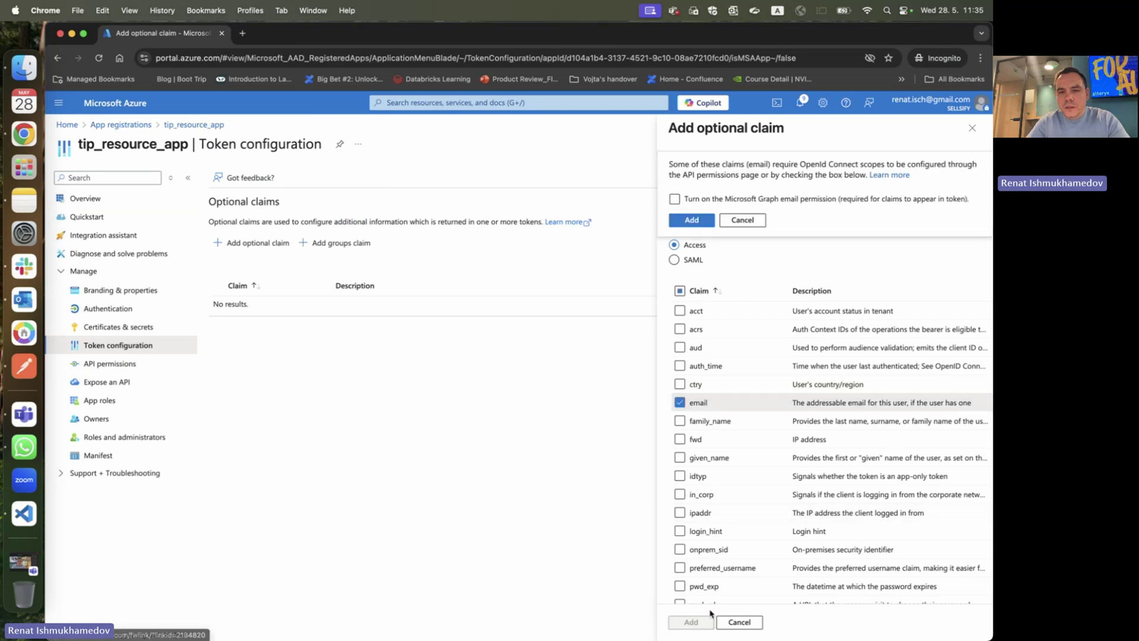
pyautogui.click(702, 220)
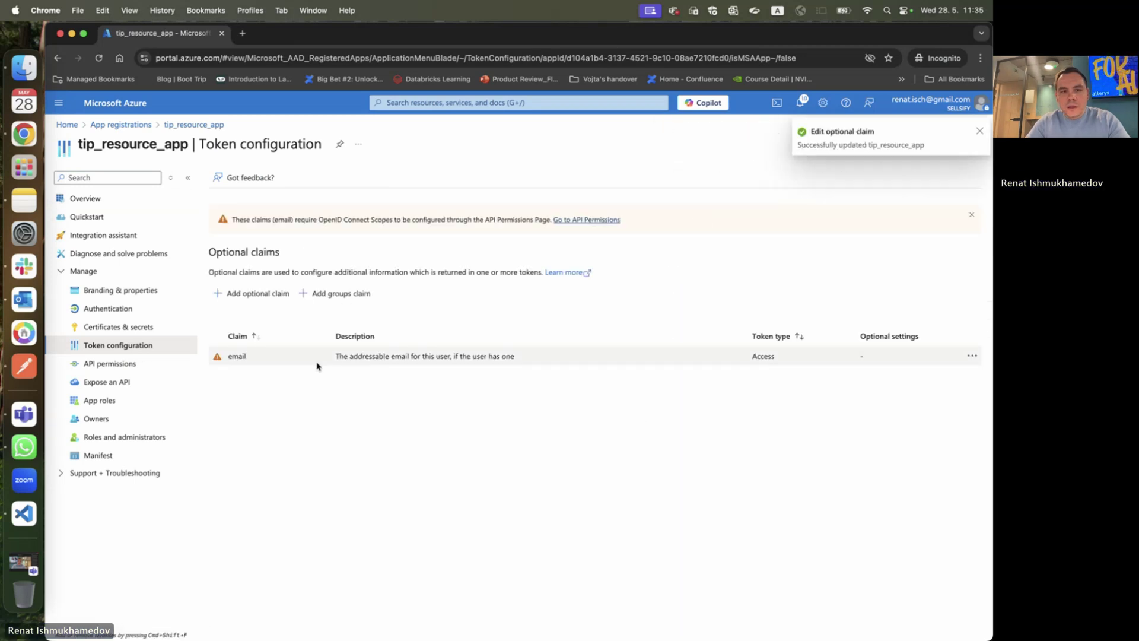
# Step: Delete that email claim and re-add it along with the email permission
pyautogui.click(972, 356)
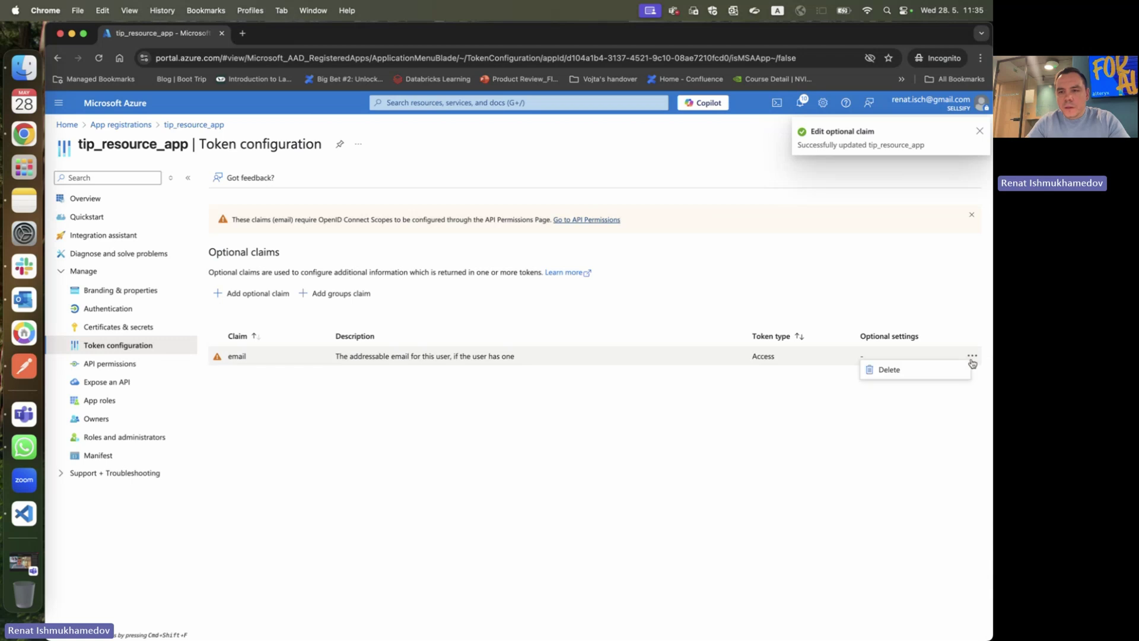
pyautogui.click(959, 373)
pyautogui.click(240, 239)
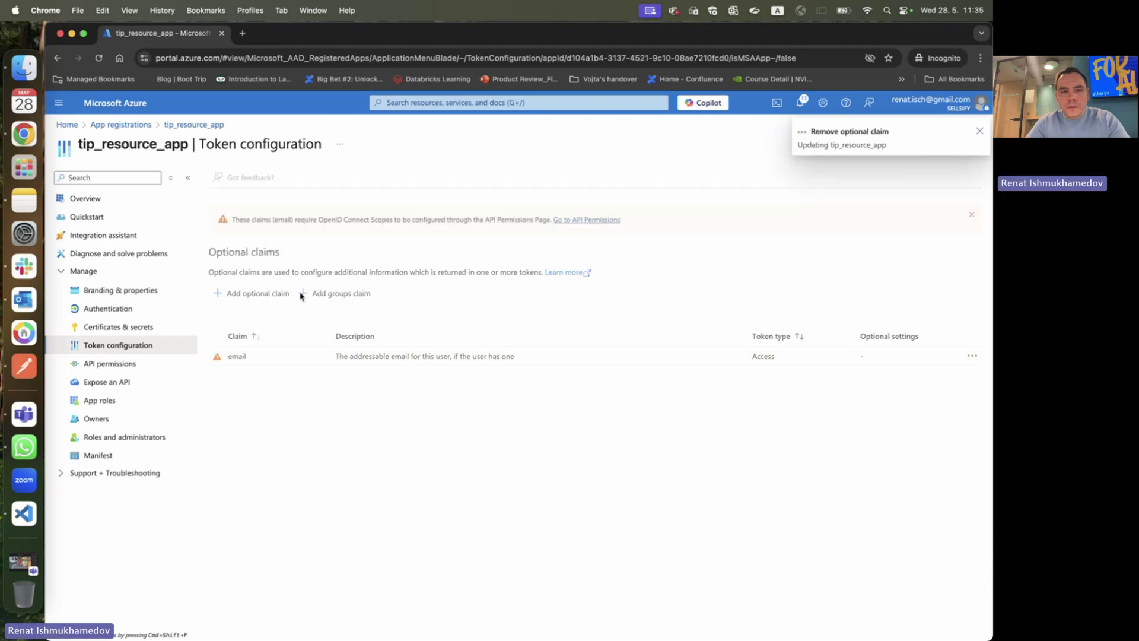
pyautogui.click(254, 244)
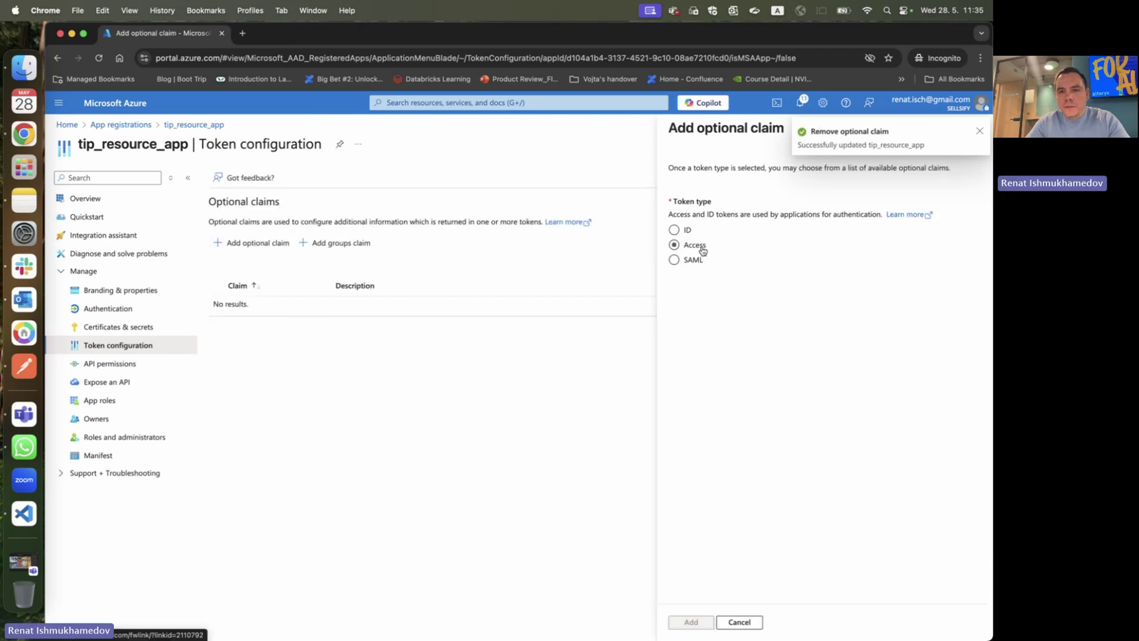
pyautogui.click(679, 403)
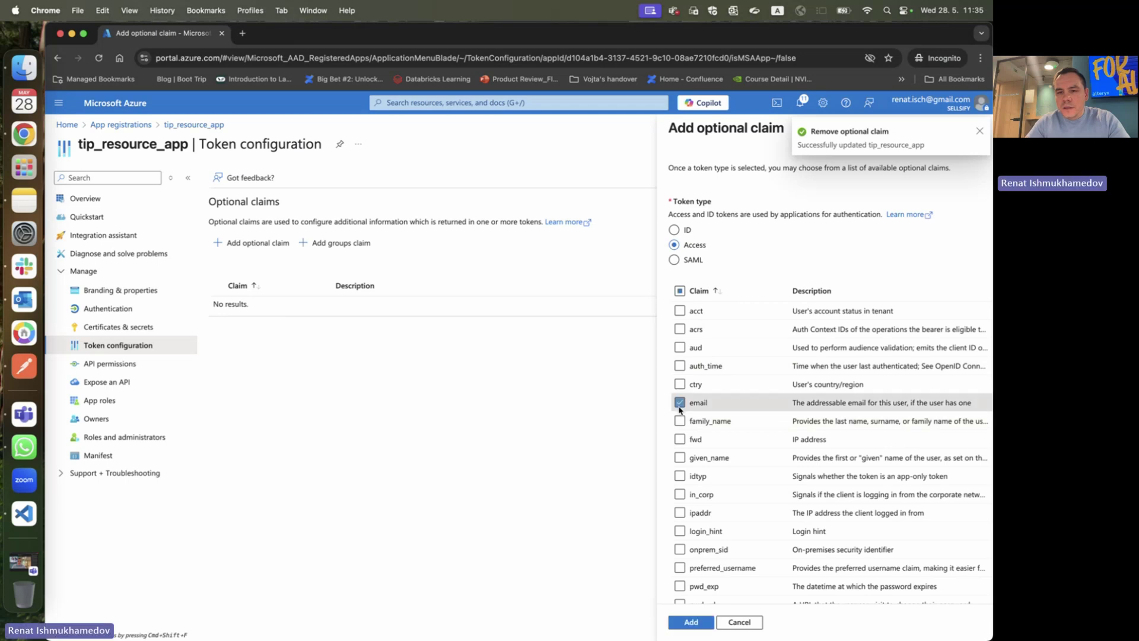
pyautogui.click(691, 622)
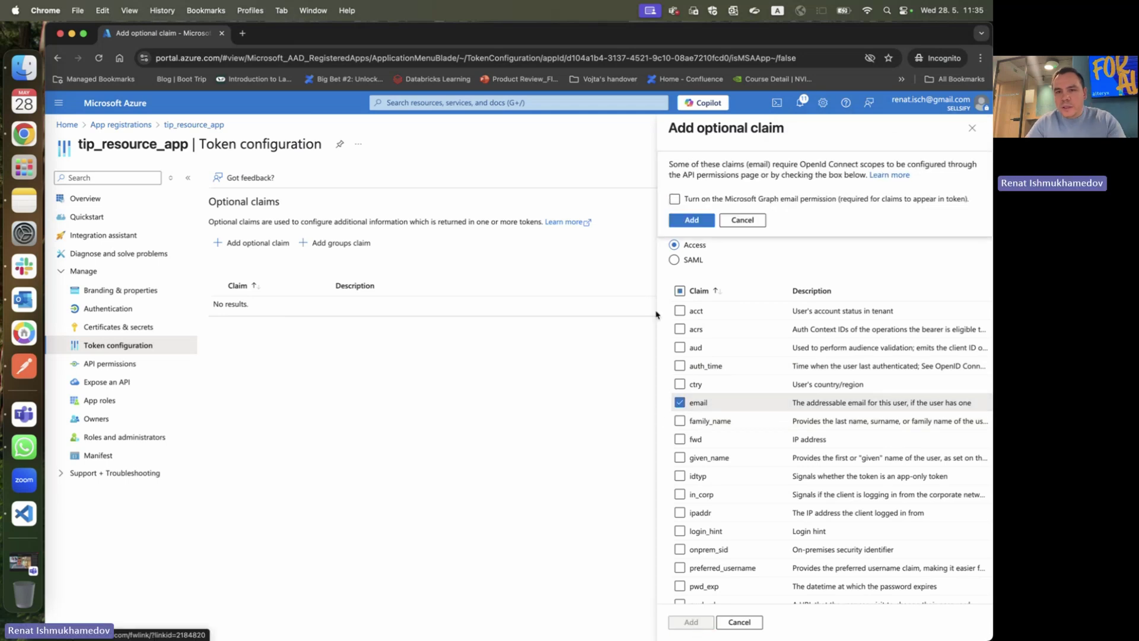
pyautogui.click(691, 219)
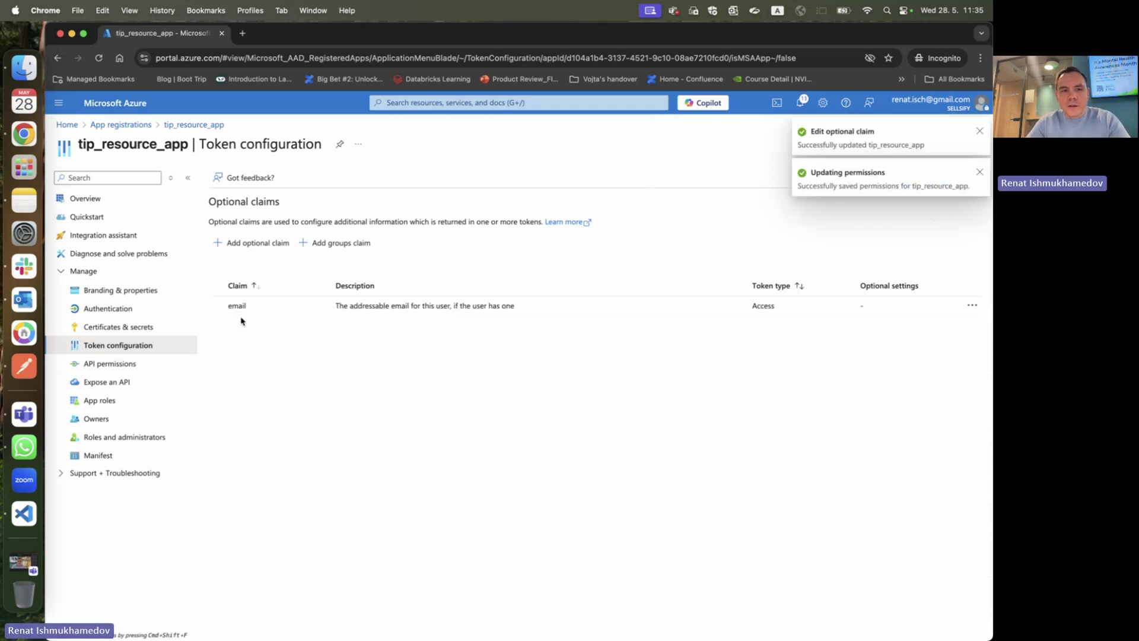
# Step: Grant admin consent for tip_resource_app's permissions, then open the tip_client_app registration
pyautogui.click(124, 363)
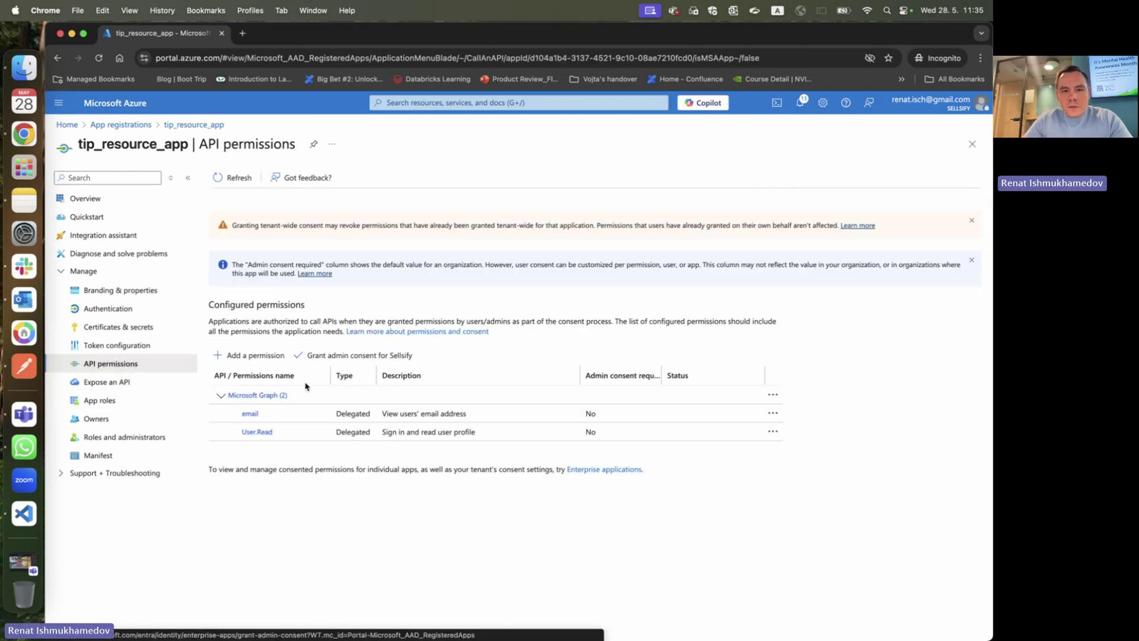
pyautogui.click(369, 355)
pyautogui.click(232, 240)
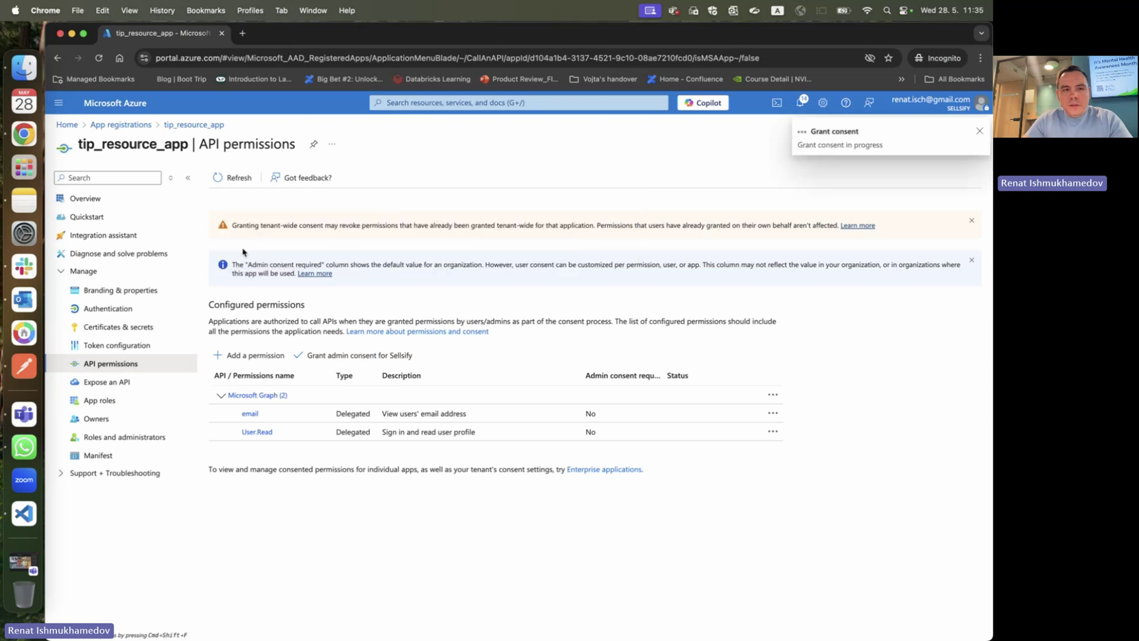
pyautogui.click(125, 124)
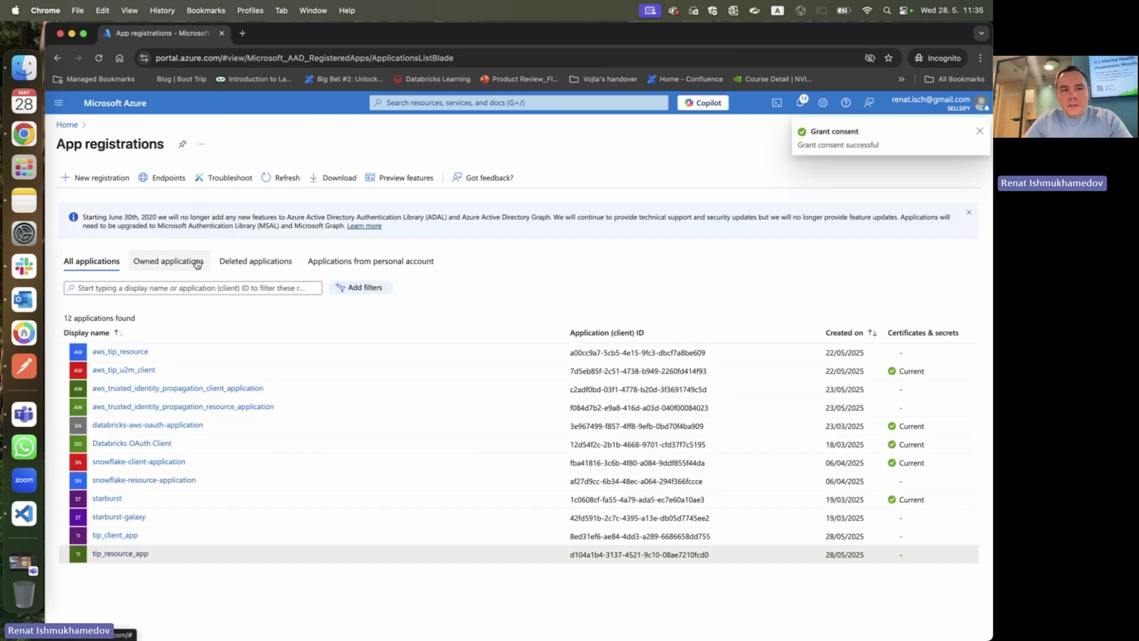
pyautogui.click(136, 535)
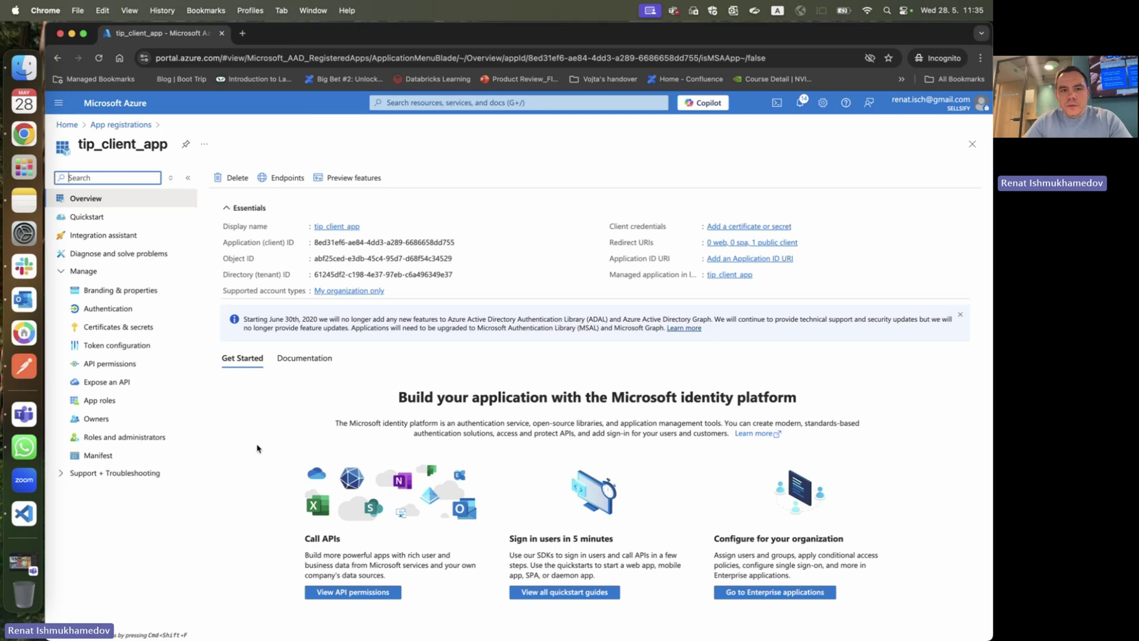
pyautogui.press('super+Tab')
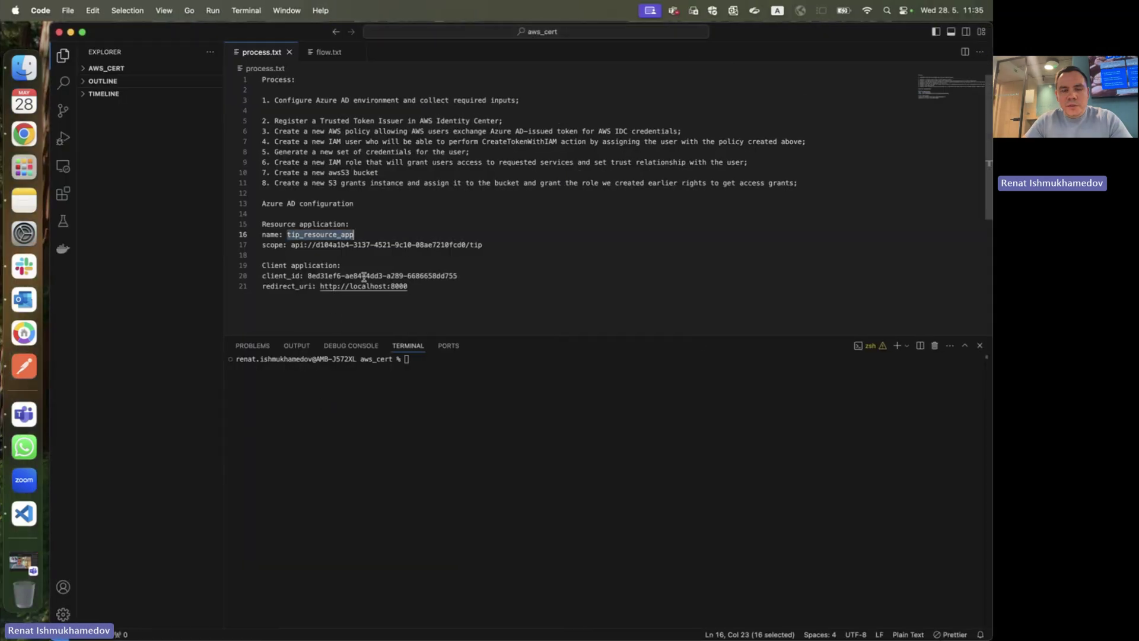
# Step: Add a 'token_endpoint:' line below redirect_uri in process.txt
pyautogui.click(409, 286)
pyautogui.press('Return')
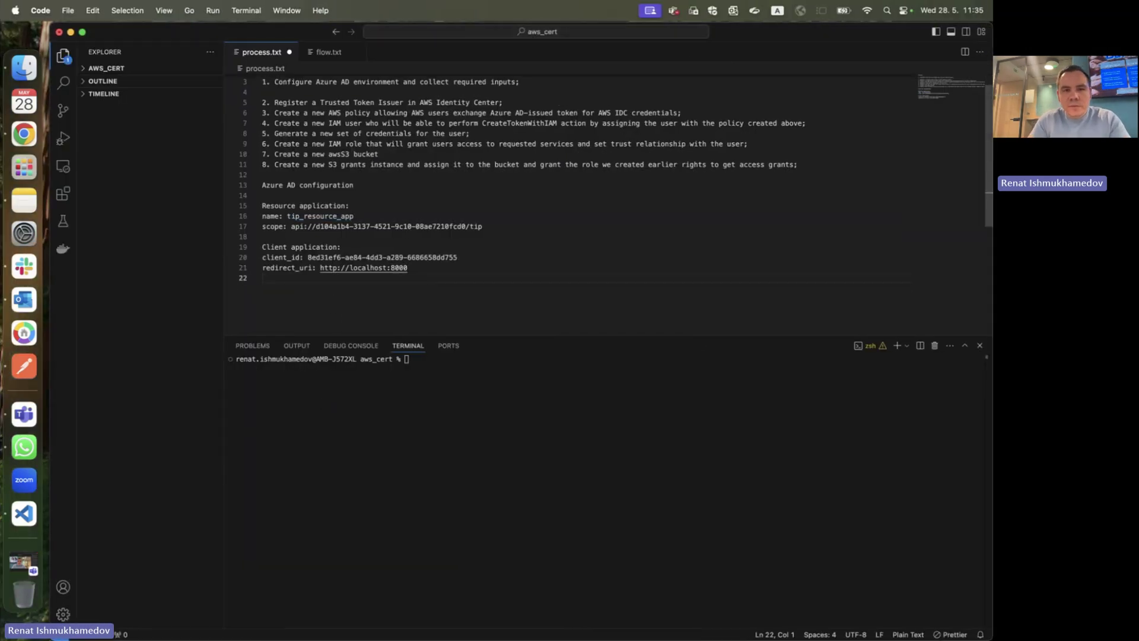
pyautogui.write('token:')
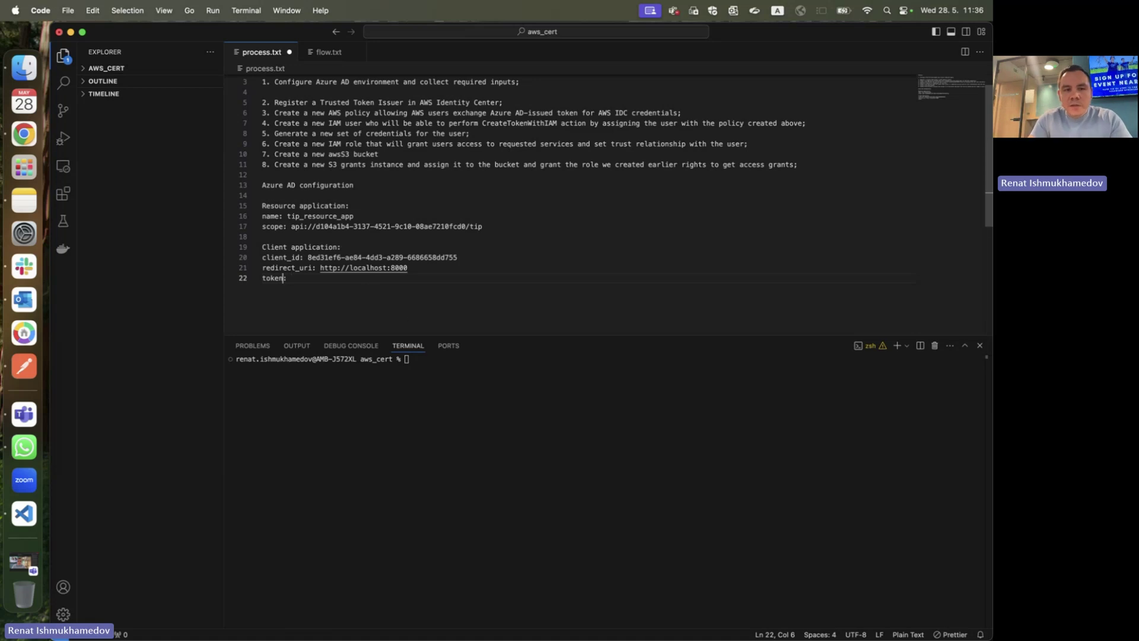
pyautogui.press('Left')
pyautogui.press('Left')
pyautogui.write('_end')
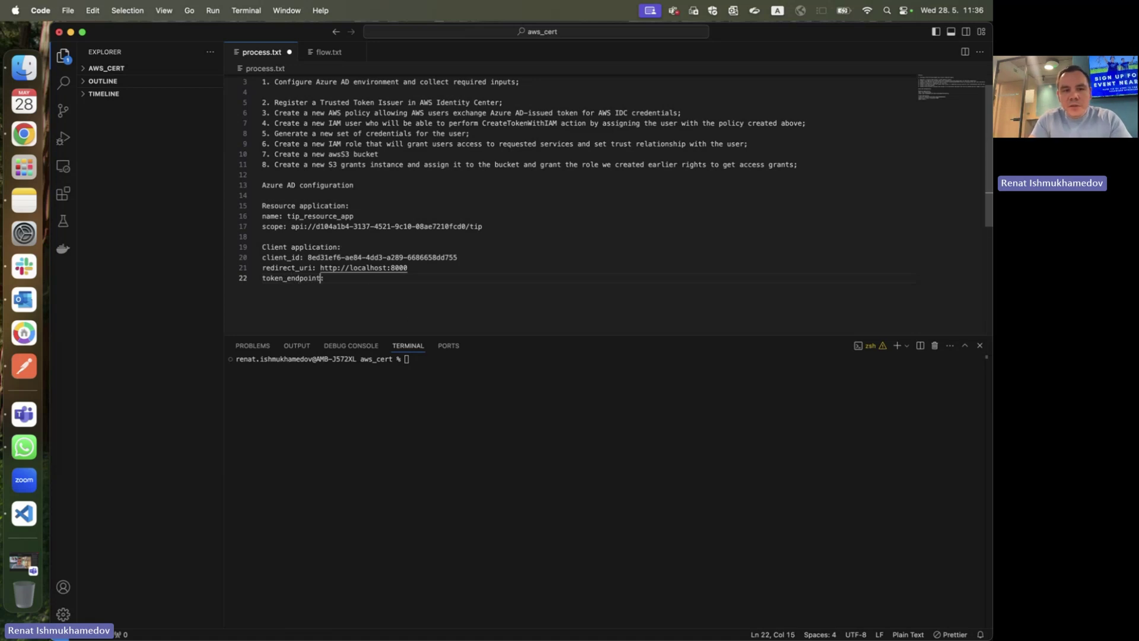
# Step: Insert an 'authorization_endpoints:' line above token_endpoint
pyautogui.press('Return')
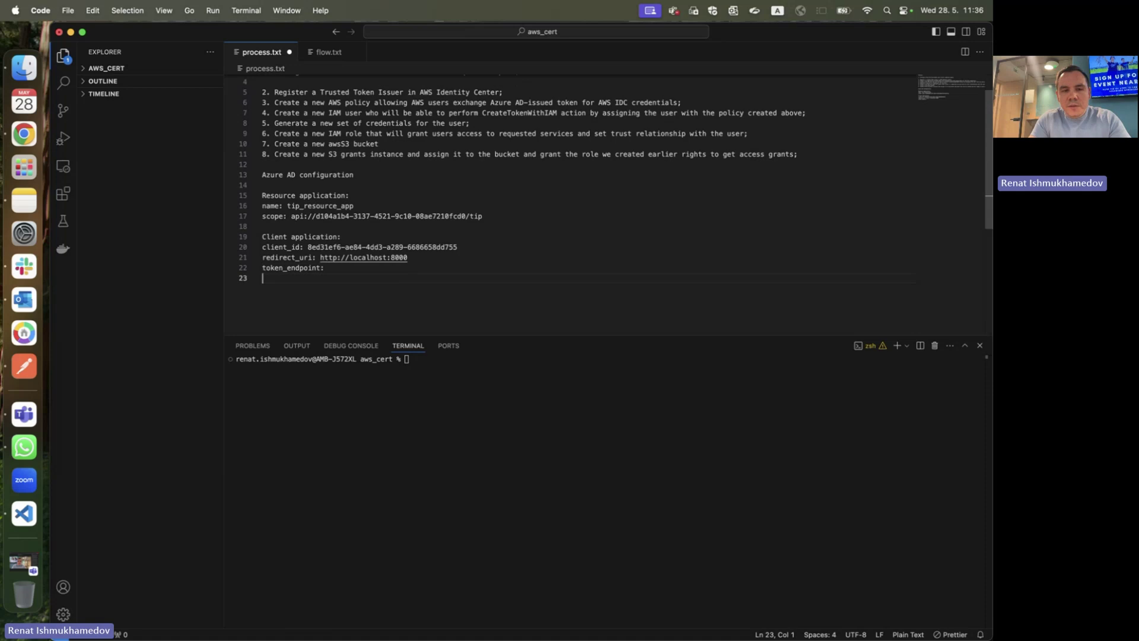
pyautogui.press('Return')
pyautogui.press('Up')
pyautogui.write('auth')
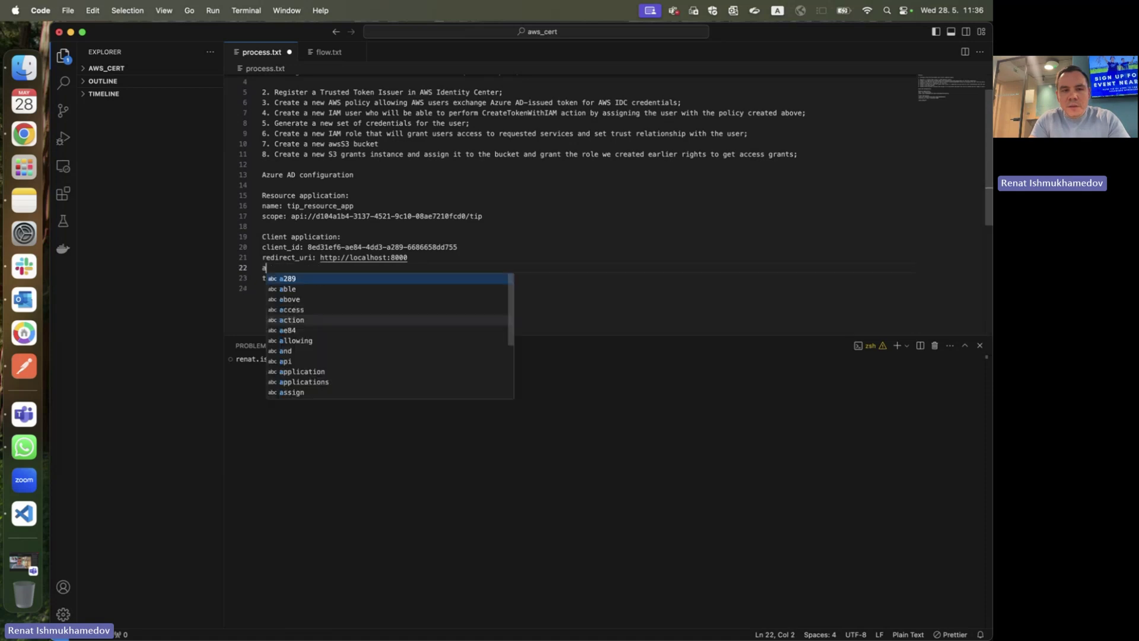
pyautogui.press('BackSpace')
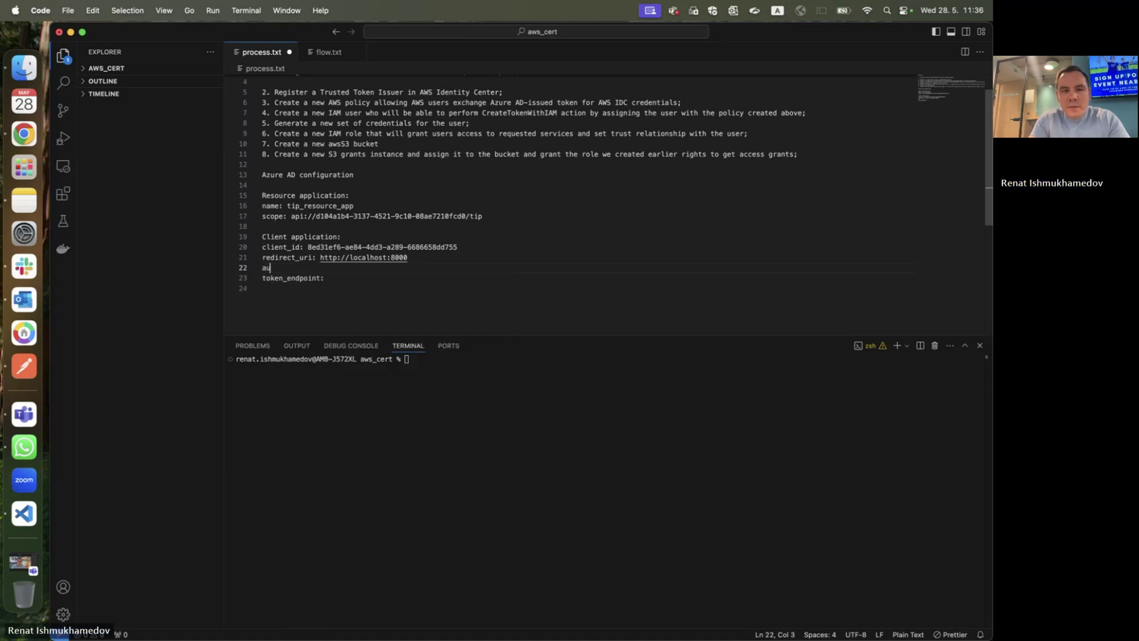
pyautogui.write('thorization')
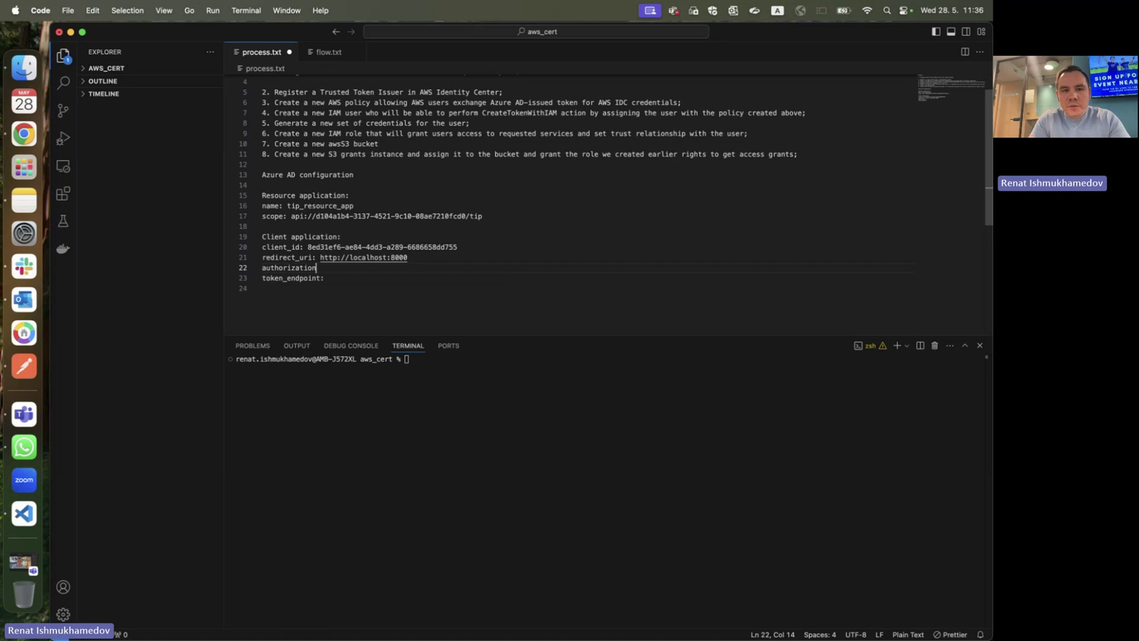
pyautogui.write('_endpo')
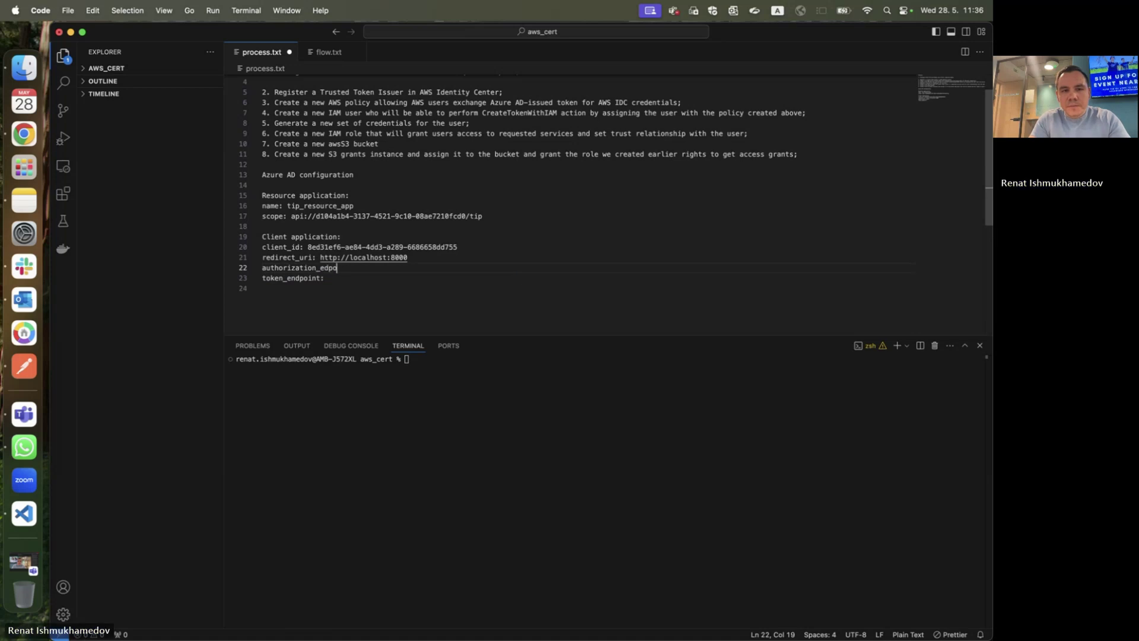
pyautogui.press('BackSpace')
pyautogui.press('BackSpace')
pyautogui.press('BackSpace')
pyautogui.write('ndpoints:')
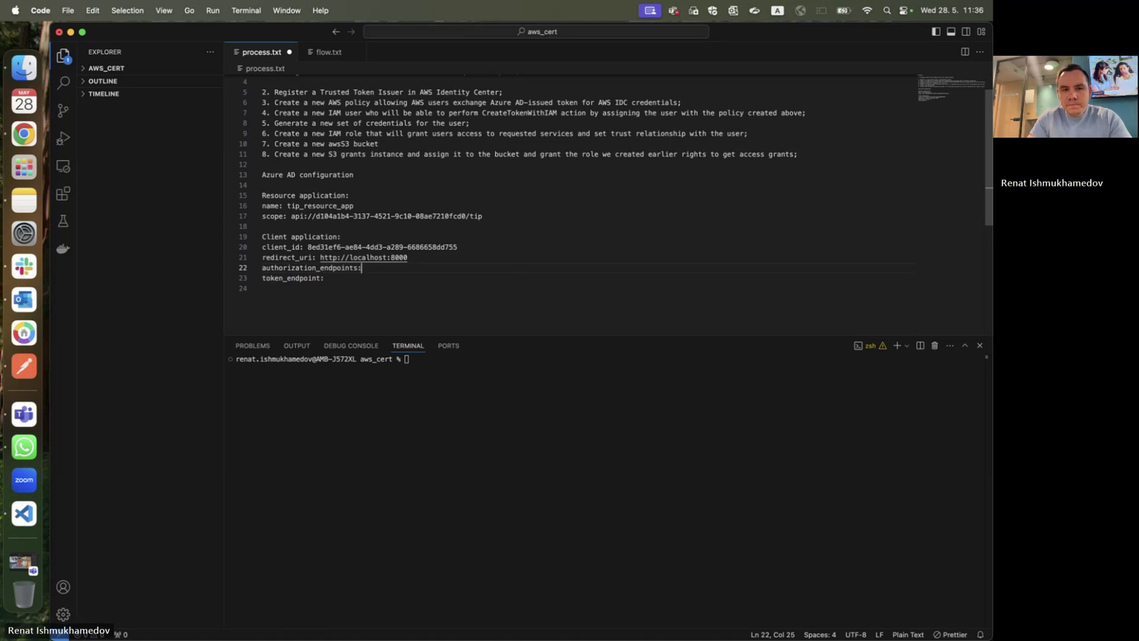
# Step: Copy tip_client_app's OAuth 2.0 v2 authorization endpoint into the notes after authorization_endpoints
pyautogui.hotkey('ctrl', 'Left')
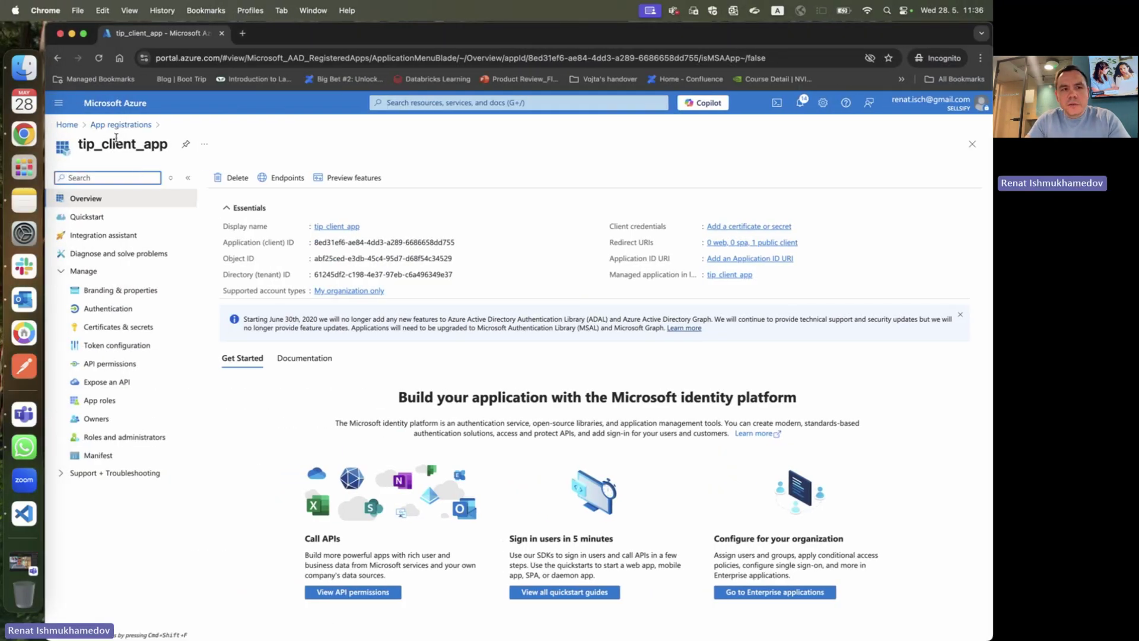
pyautogui.doubleClick(96, 147)
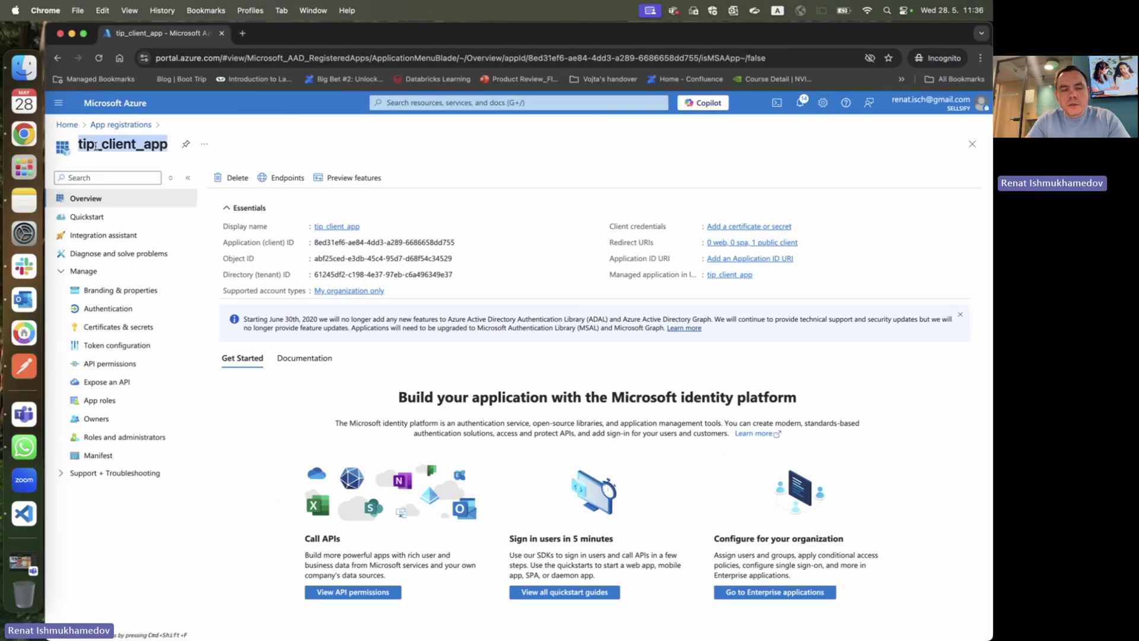
pyautogui.click(281, 181)
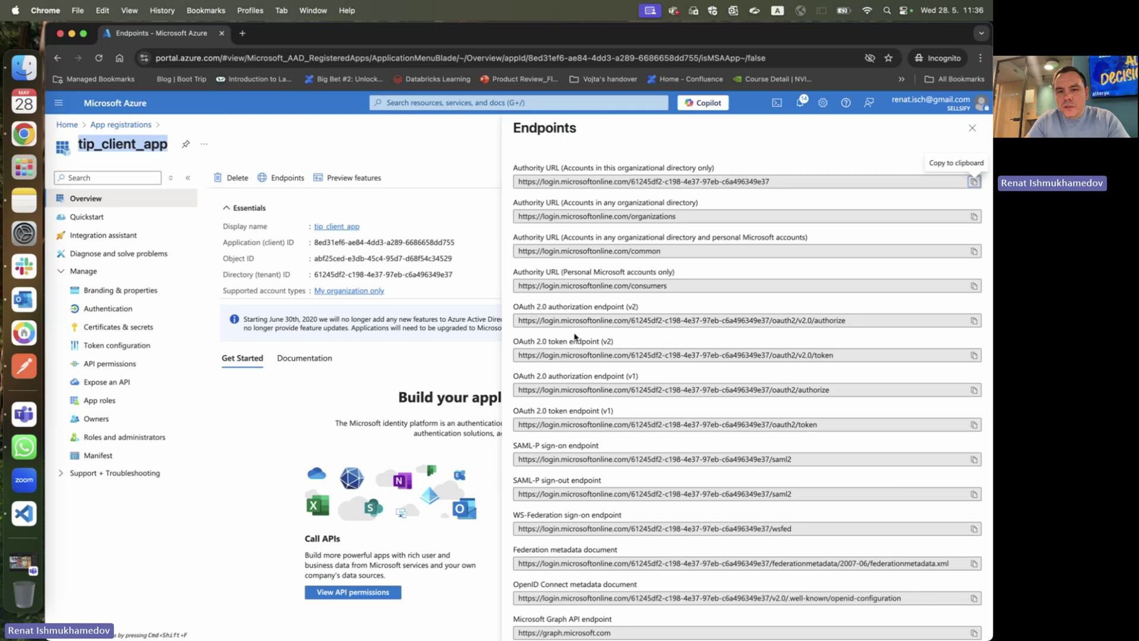
pyautogui.click(973, 320)
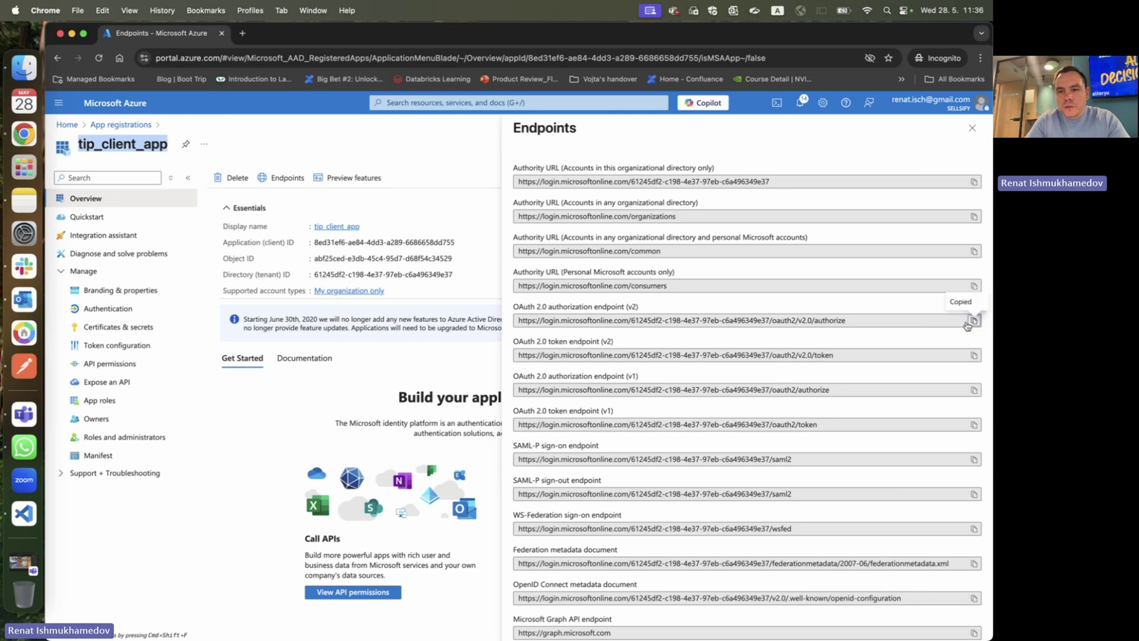
pyautogui.press('super+Tab')
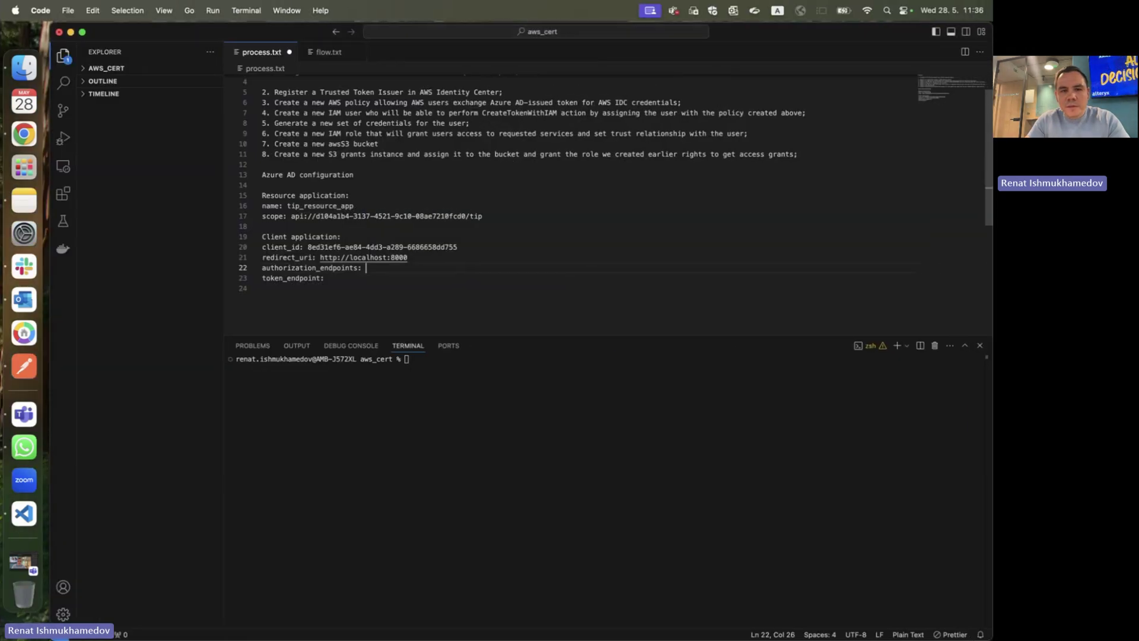
pyautogui.press('cmd+v')
# Step: Paste the OAuth 2.0 v2 token endpoint URL after token_endpoint in the notes
pyautogui.press('super+Tab')
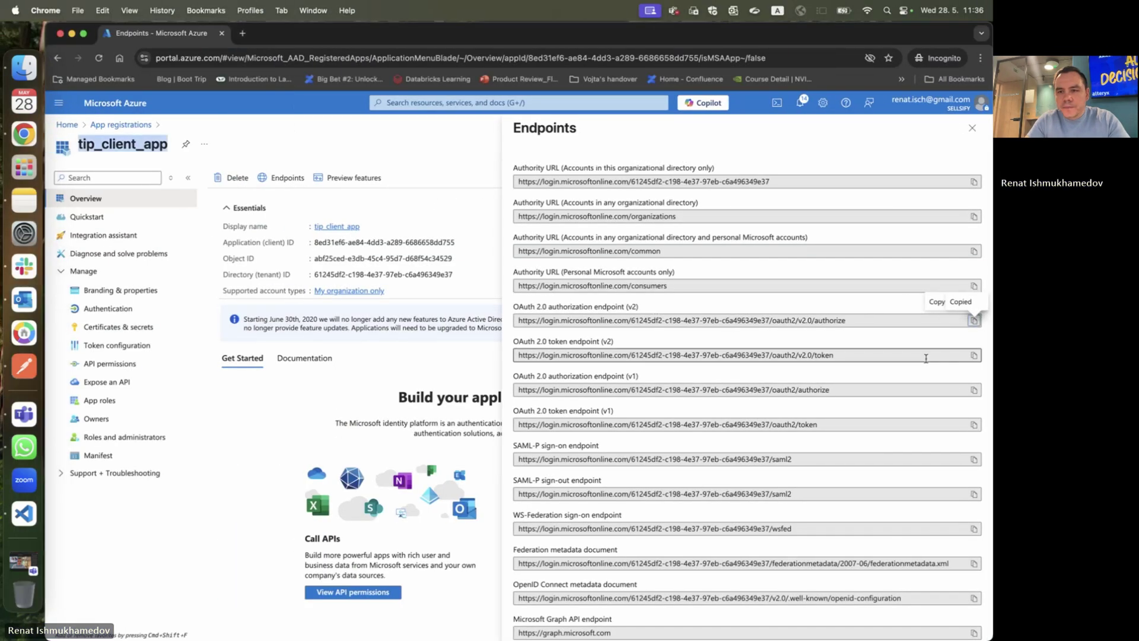
pyautogui.click(974, 354)
pyautogui.press('super+Tab')
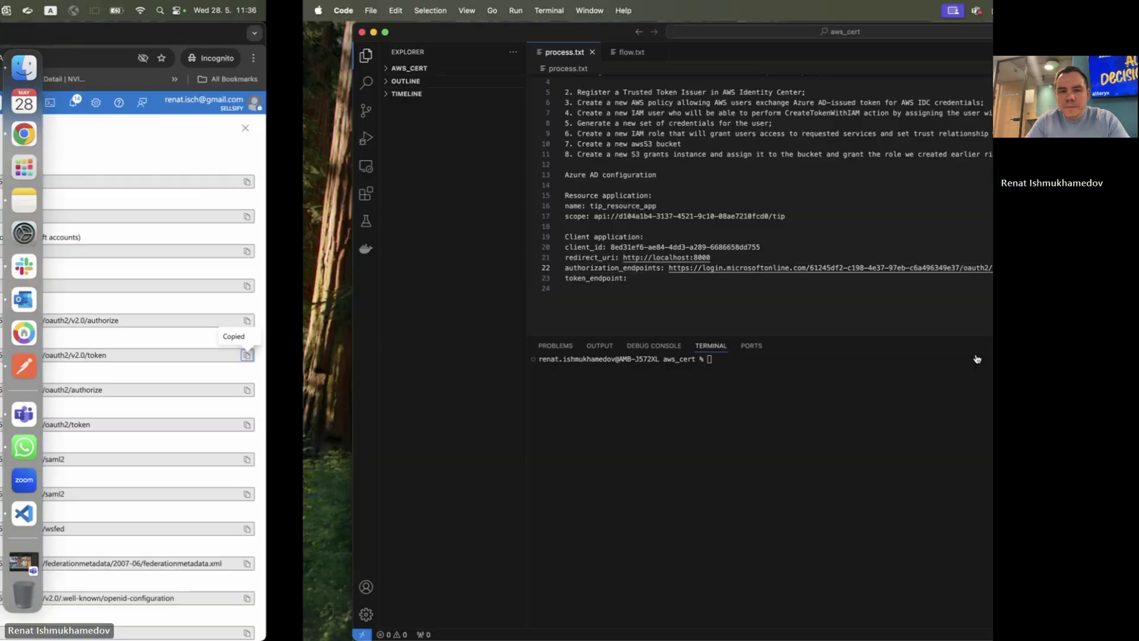
pyautogui.click(500, 279)
pyautogui.press('super+v')
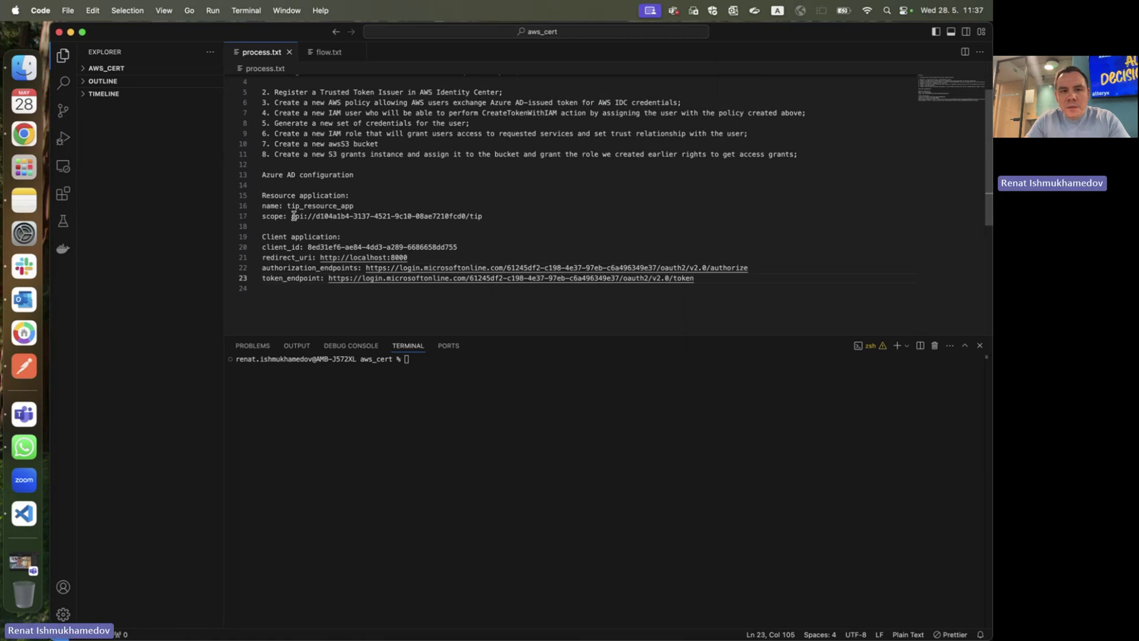
# Step: Copy the resource app's scope line to a new line under the client's redirect_uri
pyautogui.moveTo(293, 216); pyautogui.dragTo(482, 216)
pyautogui.click(498, 220)
pyautogui.tripleClick(499, 220)
pyautogui.click(454, 258)
pyautogui.press('Return')
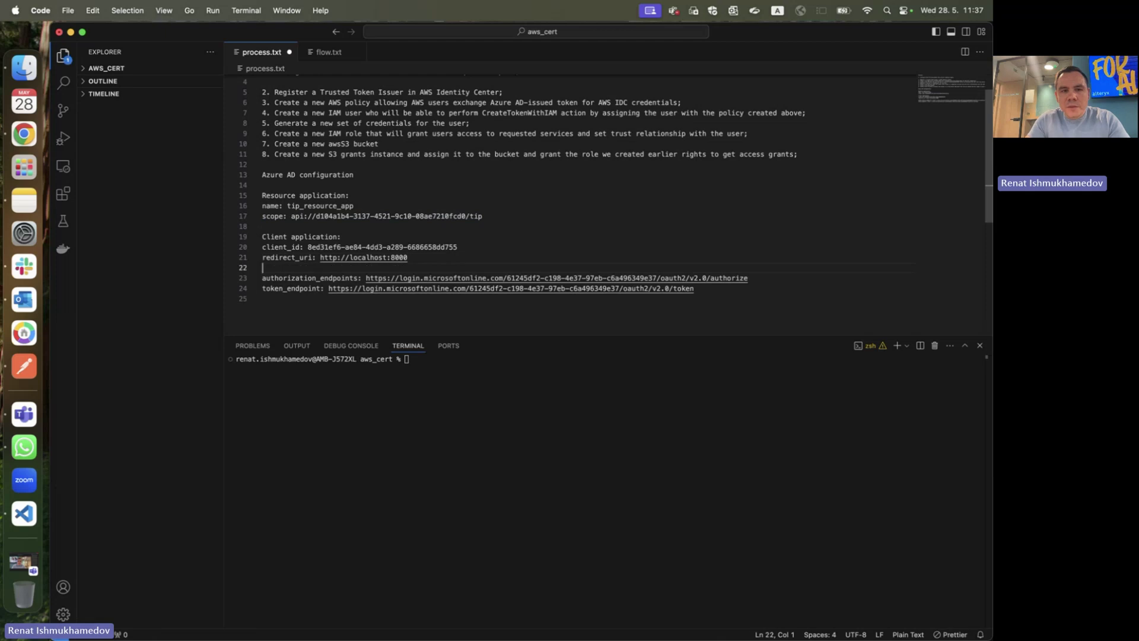
pyautogui.press('super+v')
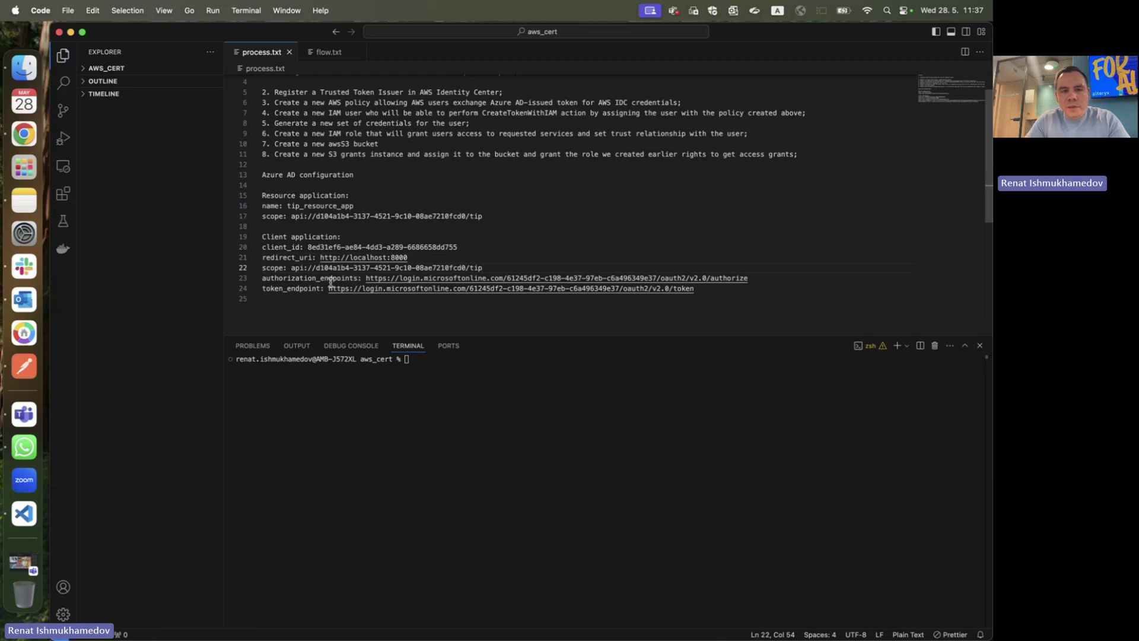
# Step: Select the Client application heading in the notes, then switch over to Postman
pyautogui.moveTo(263, 237); pyautogui.dragTo(341, 237)
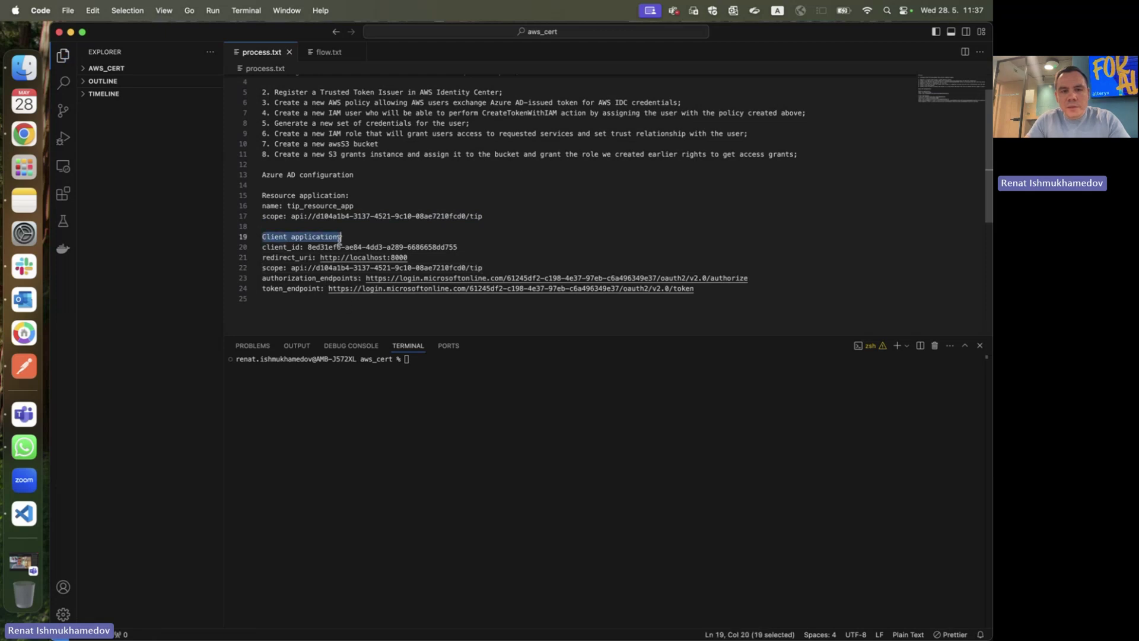
pyautogui.click(393, 246)
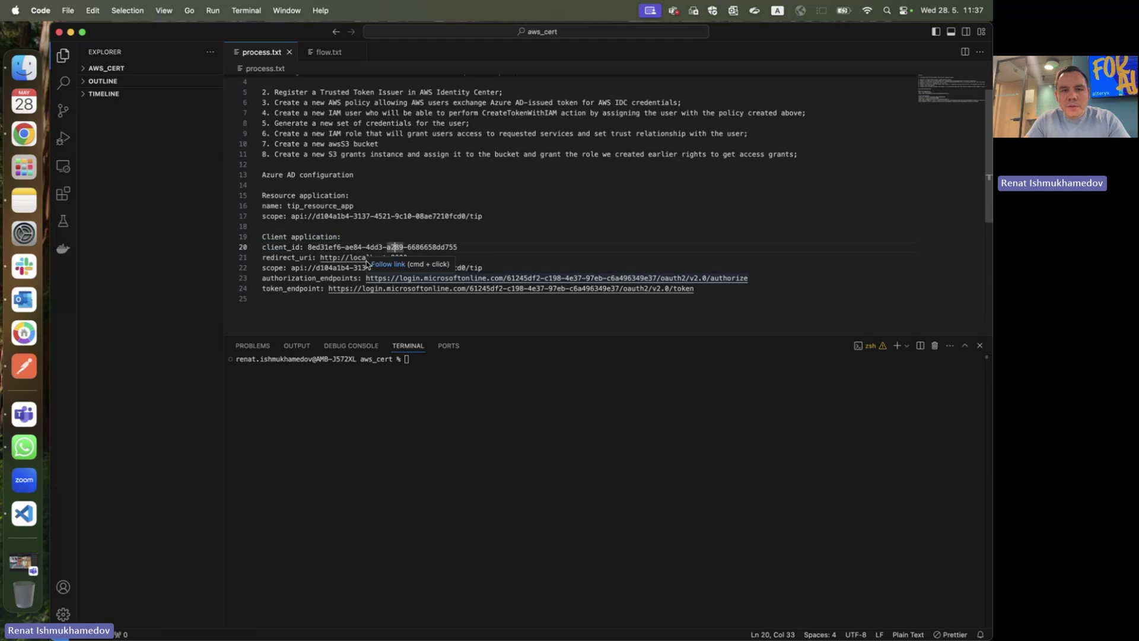
pyautogui.moveTo(263, 237)
pyautogui.mouseDown()
pyautogui.moveTo(348, 235)
pyautogui.moveTo(263, 236)
pyautogui.mouseUp()
pyautogui.press('super+Tab')
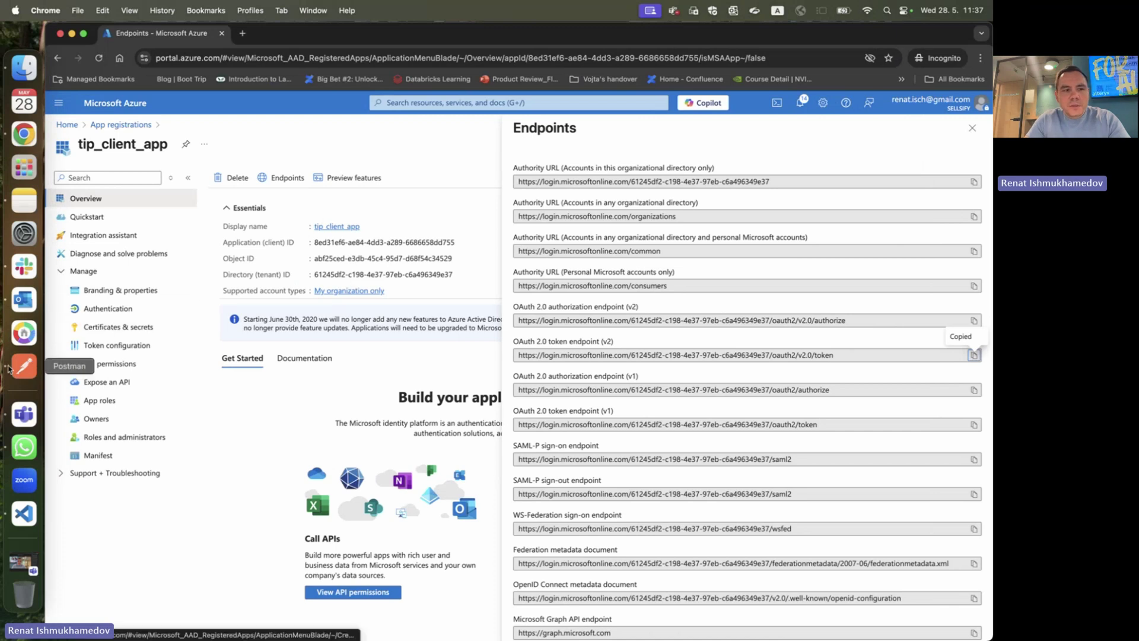
pyautogui.click(23, 366)
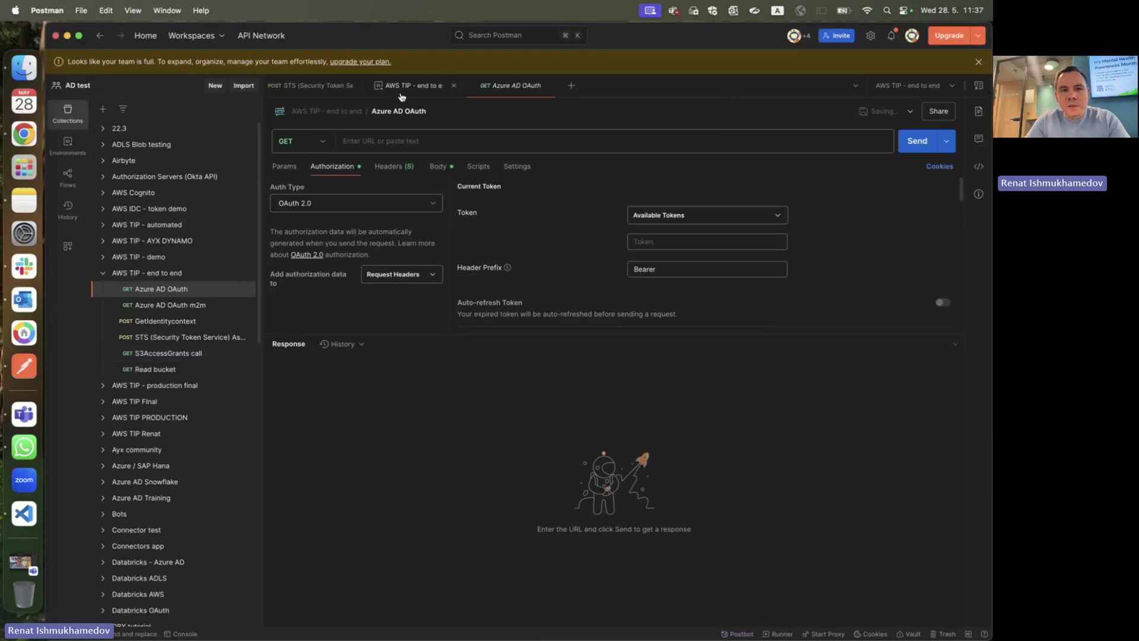
# Step: Close the STS and AWS TIP end-to-end tabs and enlarge the request area
pyautogui.click(364, 85)
pyautogui.click(353, 85)
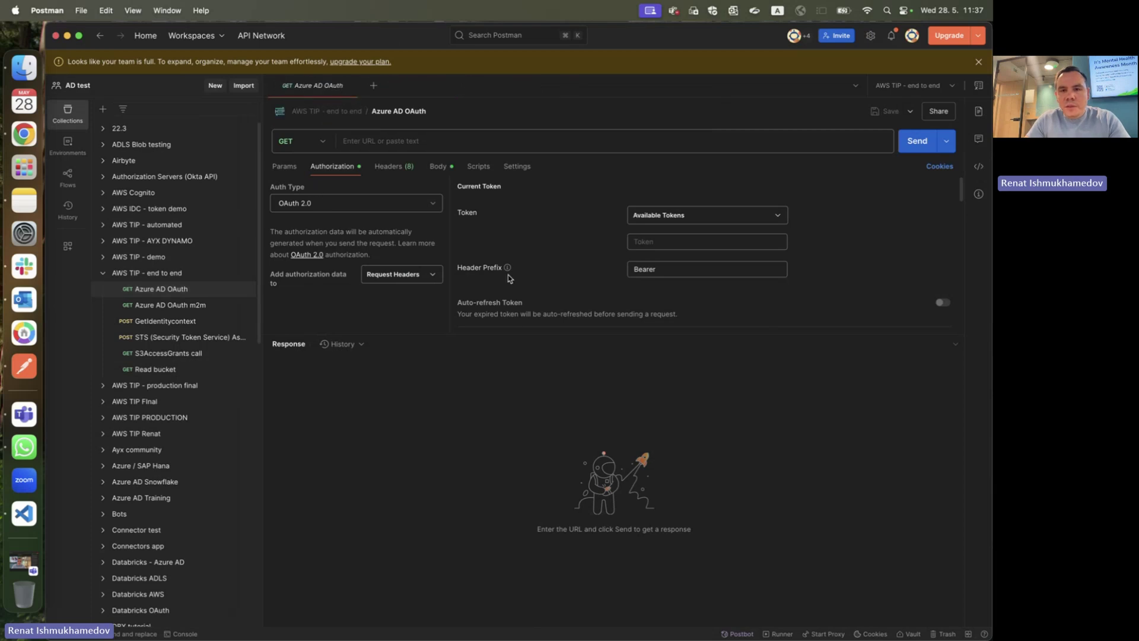
pyautogui.moveTo(515, 333); pyautogui.dragTo(514, 434)
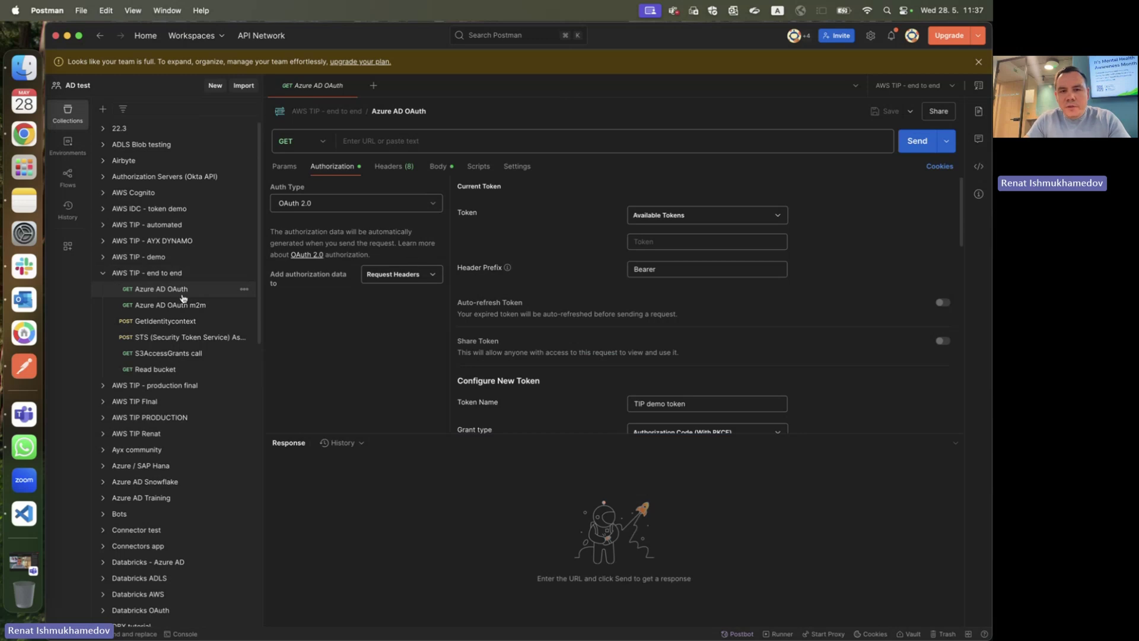
# Step: Scroll through the Configure New Token settings to review them
pyautogui.scroll(-3, 566, 319)
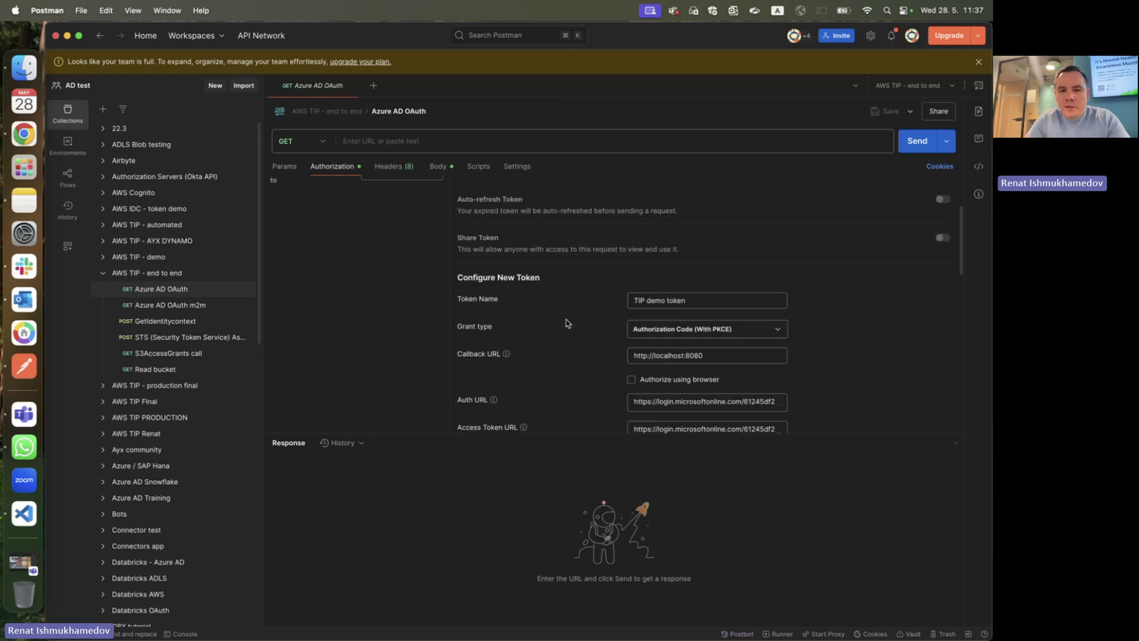
pyautogui.scroll(-1, 566, 320)
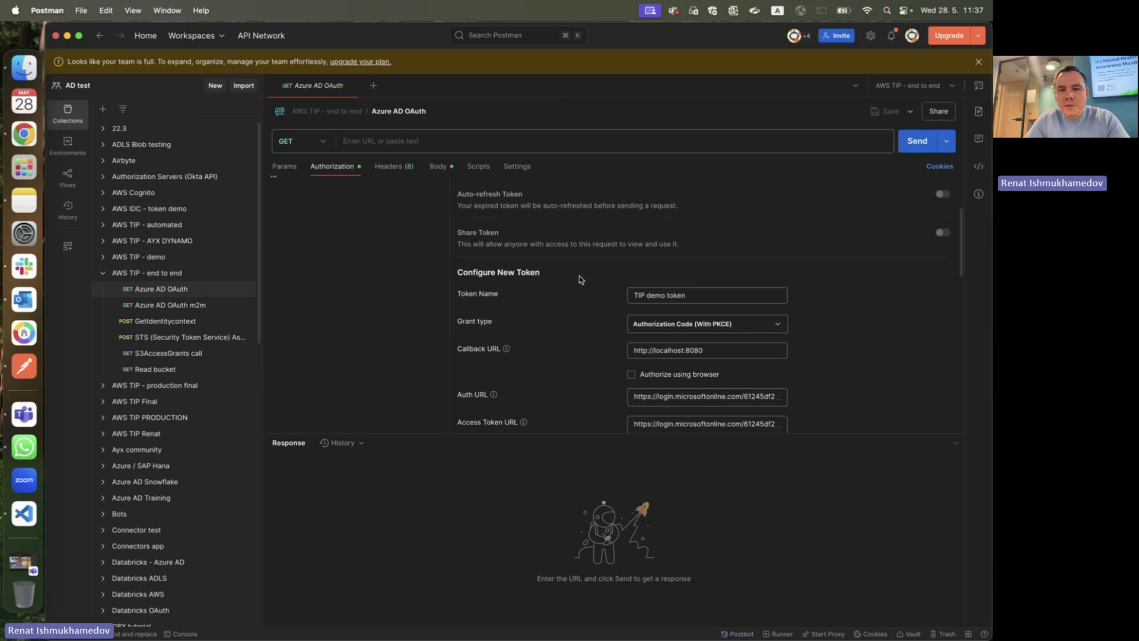
pyautogui.scroll(-2, 580, 279)
pyautogui.scroll(4, 449, 263)
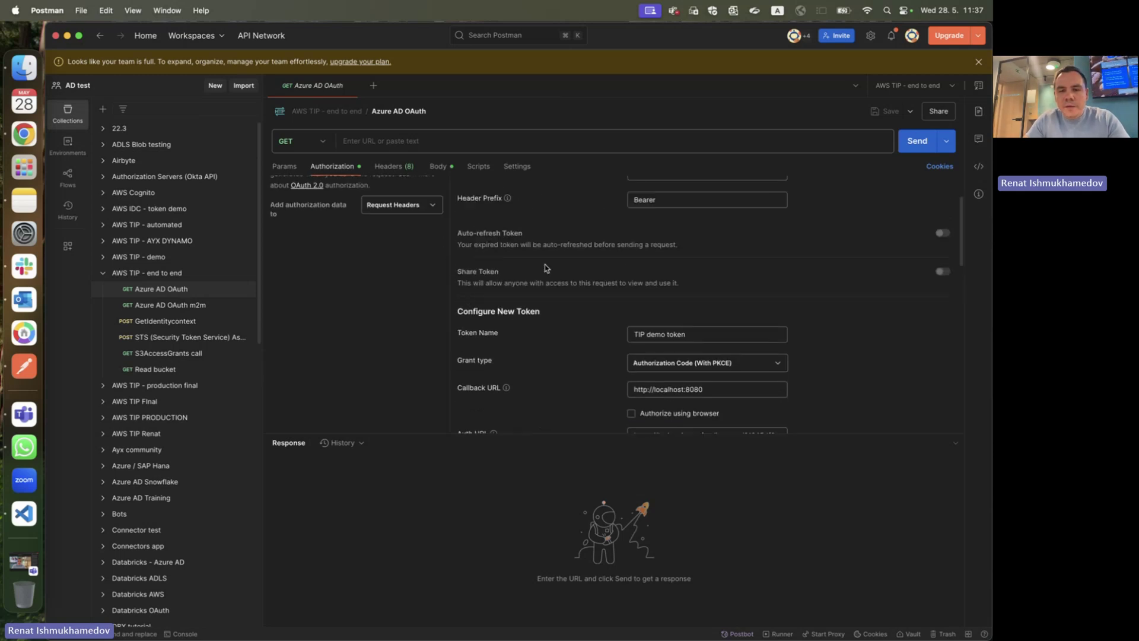
pyautogui.scroll(2, 546, 268)
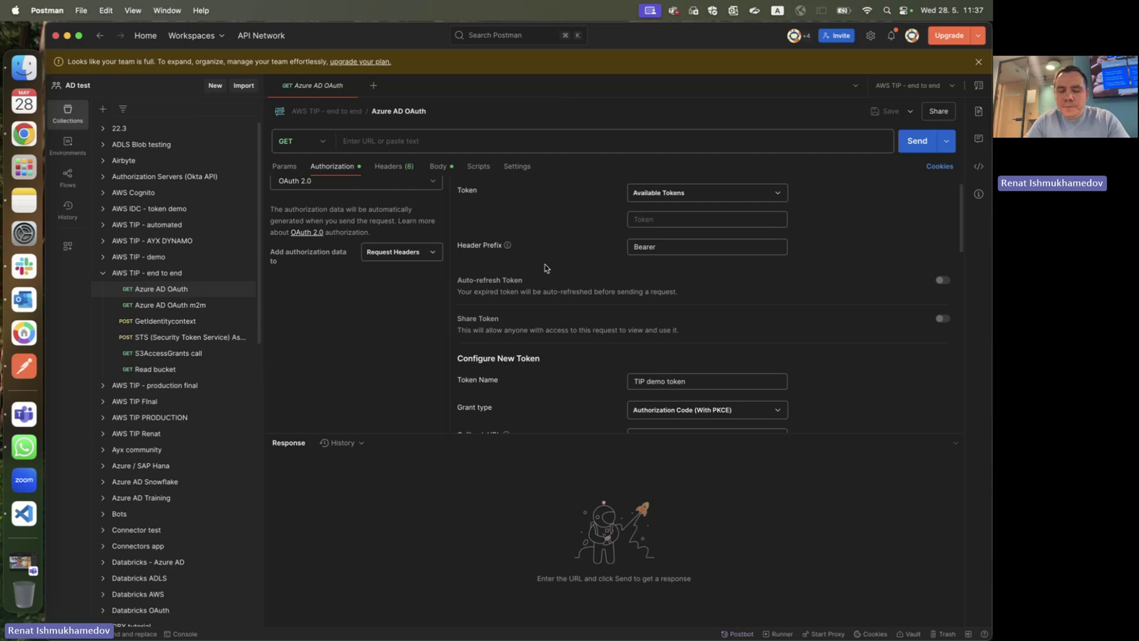
pyautogui.scroll(-4, 546, 268)
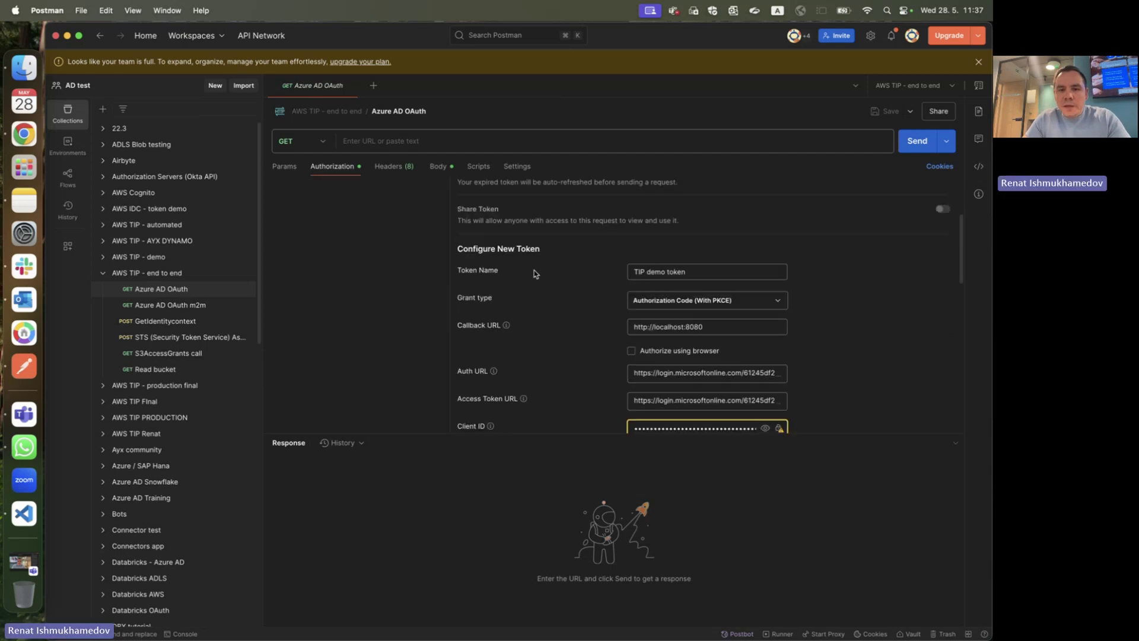
pyautogui.scroll(5, 535, 274)
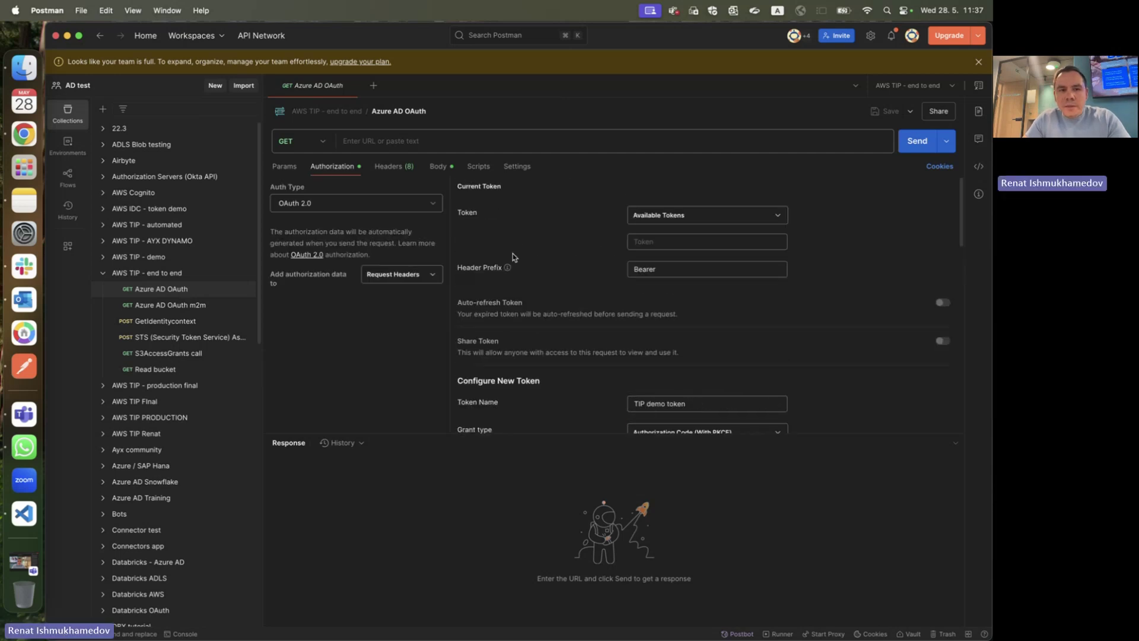
pyautogui.scroll(-6, 522, 282)
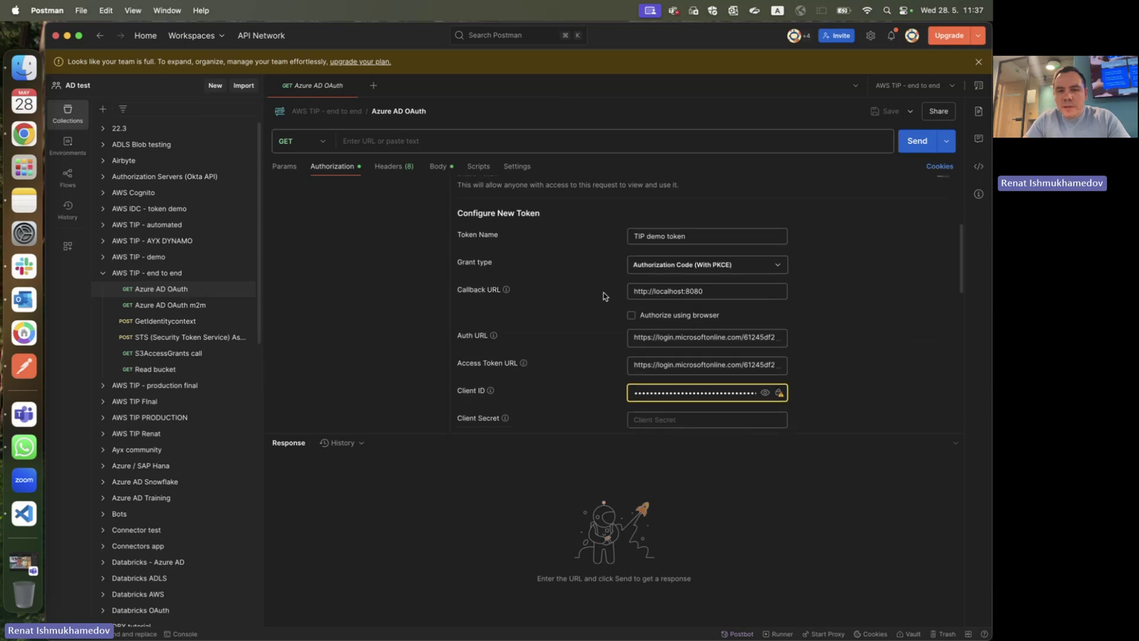
pyautogui.scroll(-1, 603, 294)
pyautogui.tripleClick(655, 274)
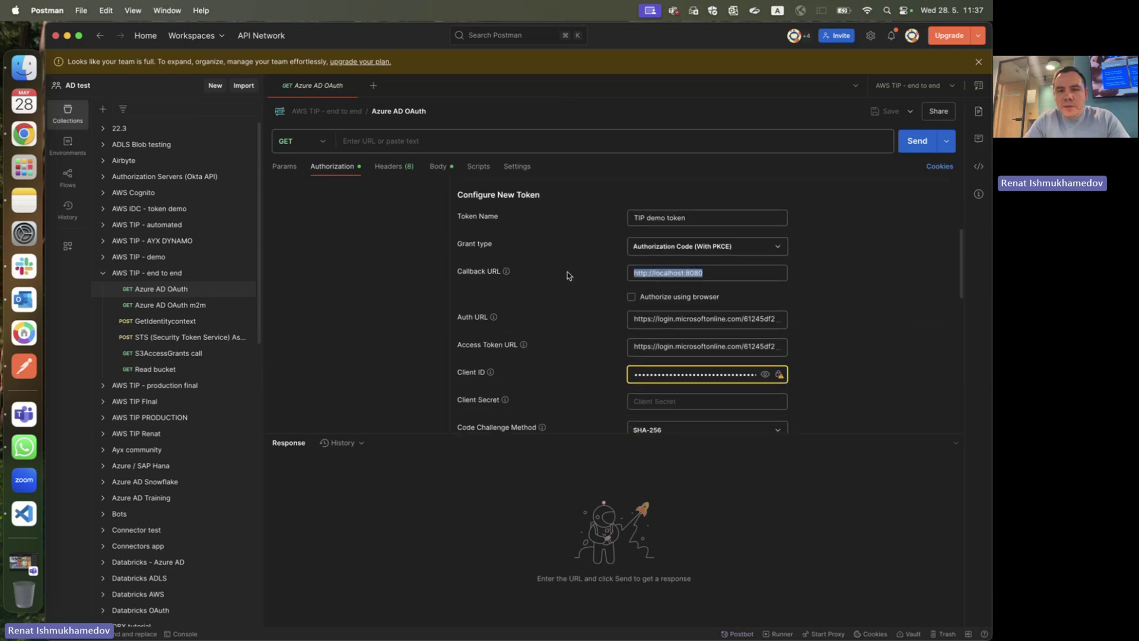
pyautogui.hotkey('ctrl', 'Right')
pyautogui.hotkey('ctrl', 'Right')
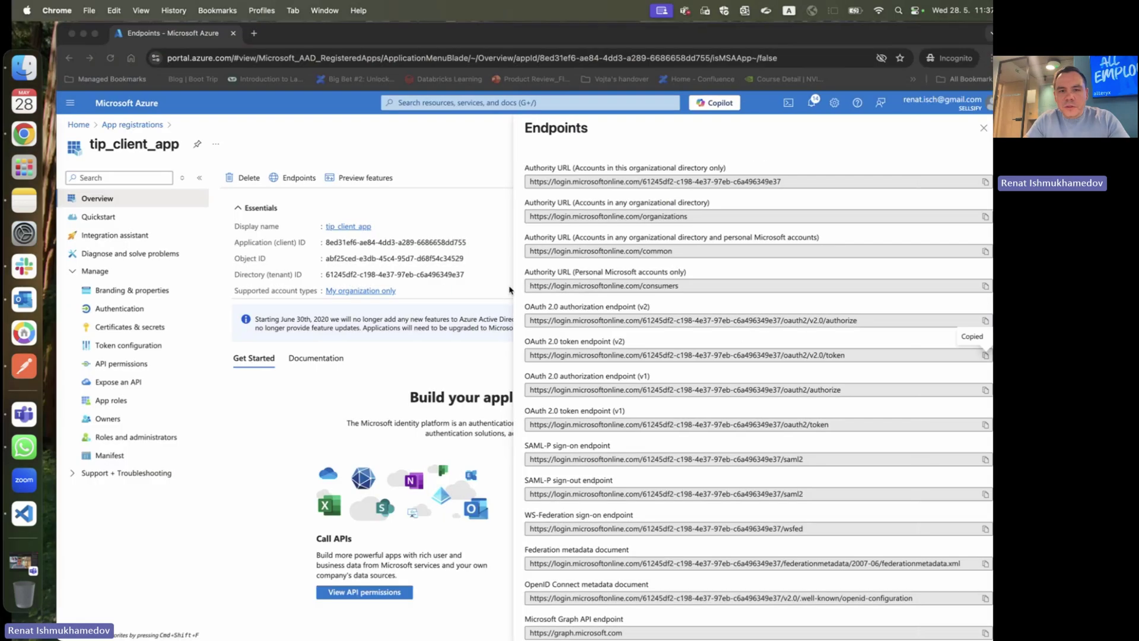
pyautogui.hotkey('ctrl', 'Left')
pyautogui.hotkey('ctrl', 'Left')
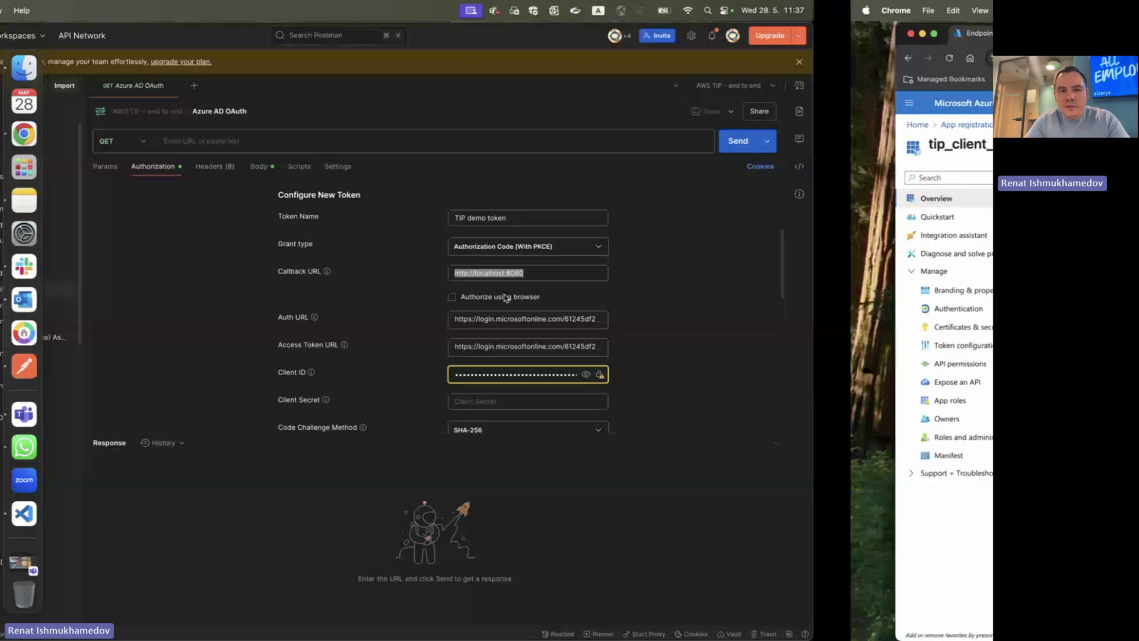
pyautogui.hotkey('ctrl', 'Up')
pyautogui.moveTo(574, 52); pyautogui.dragTo(290, 64)
pyautogui.click(288, 64)
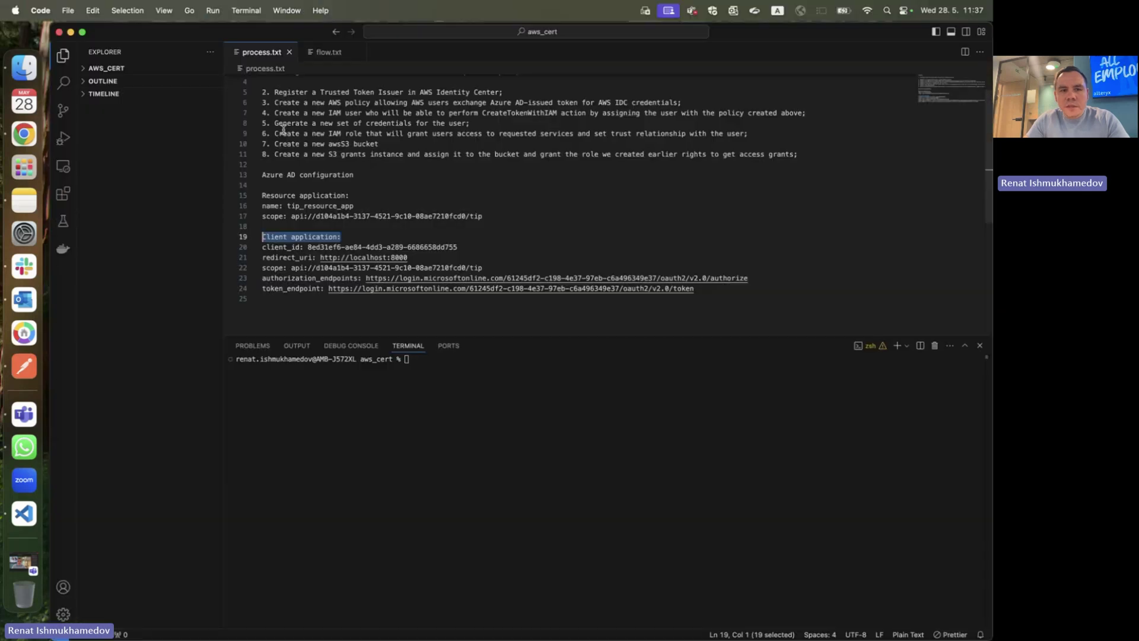
pyautogui.moveTo(320, 257); pyautogui.dragTo(408, 257)
pyautogui.press('super+c')
pyautogui.hotkey('ctrl', 'Left')
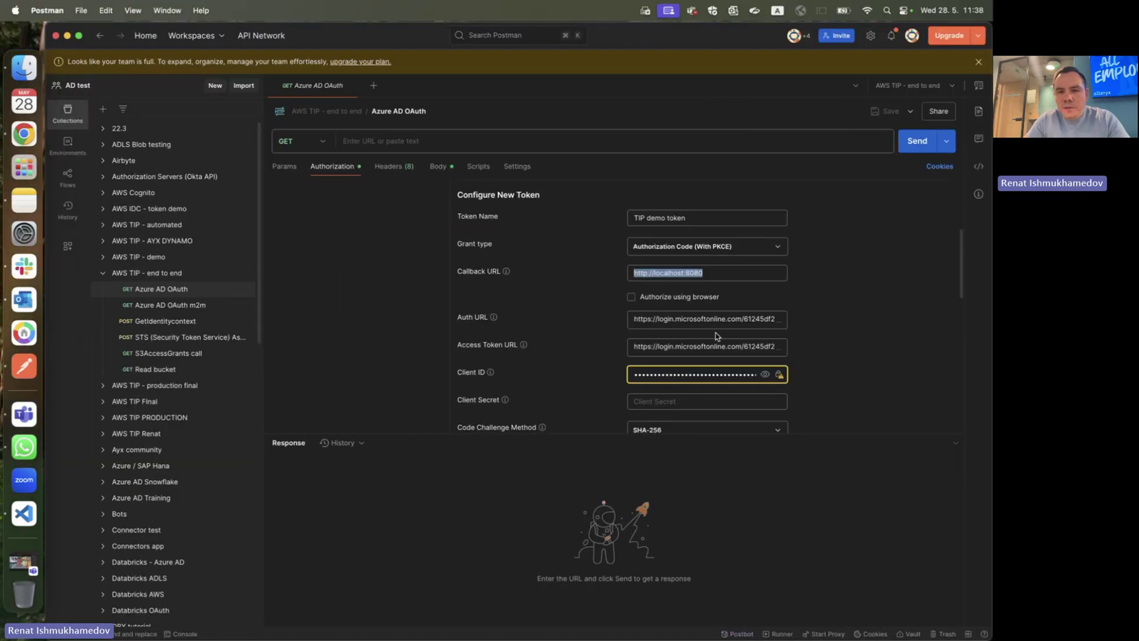
pyautogui.press('super+v')
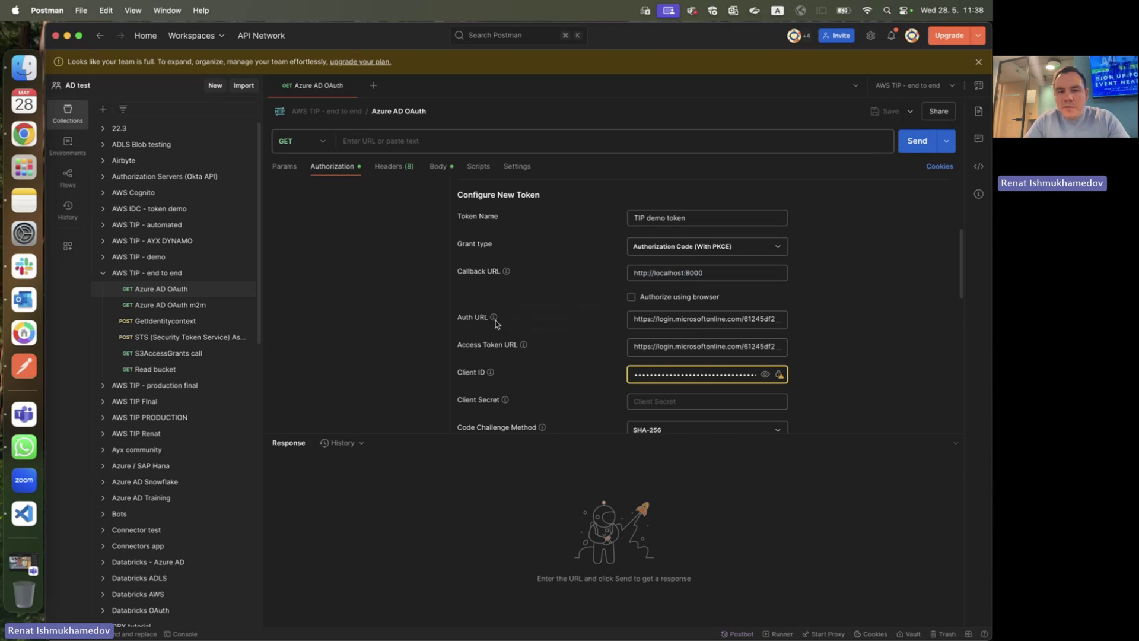
# Step: Replace the Auth URL with the v2 authorization endpoint from the notes
pyautogui.hotkey('ctrl', 'Right')
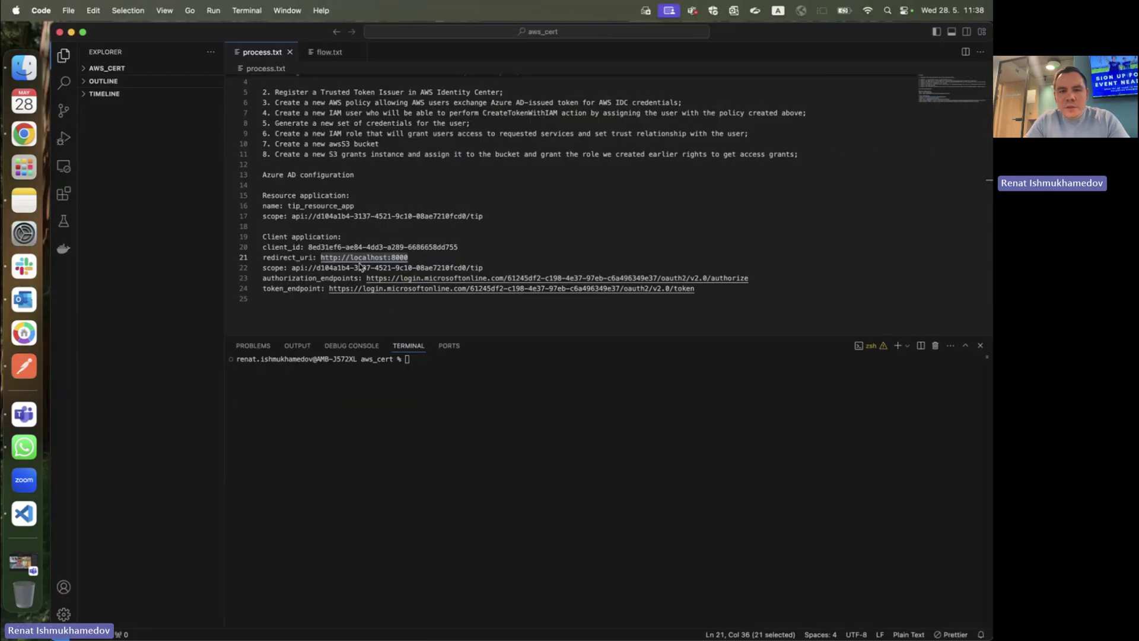
pyautogui.moveTo(364, 277); pyautogui.dragTo(748, 277)
pyautogui.press('super+c')
pyautogui.hotkey('ctrl', 'Left')
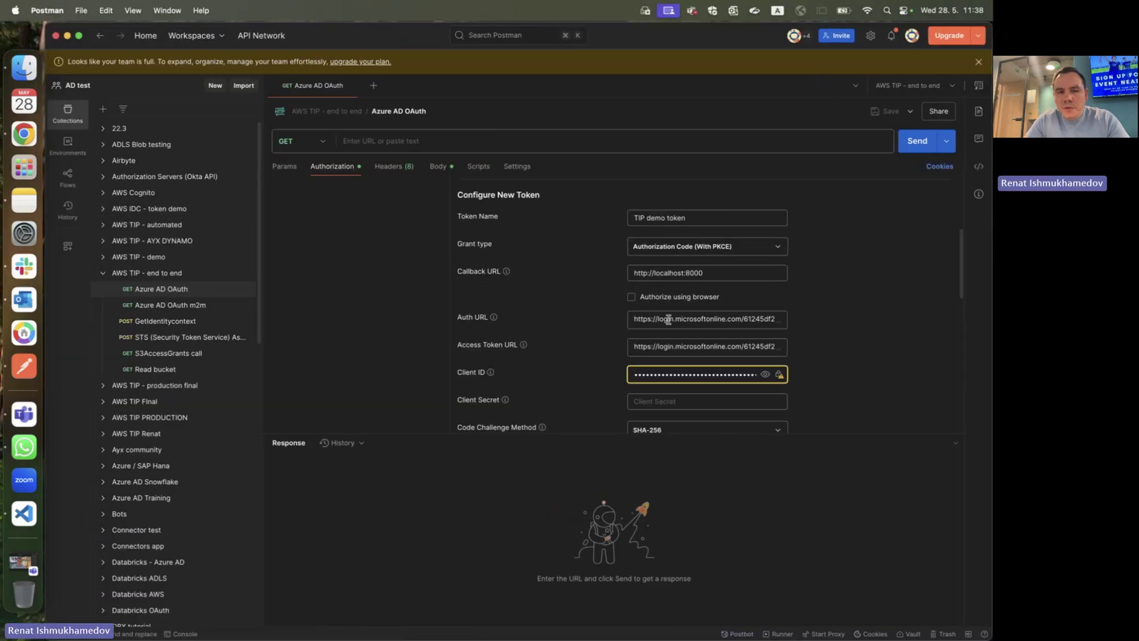
pyautogui.click(665, 342)
pyautogui.press('super+a')
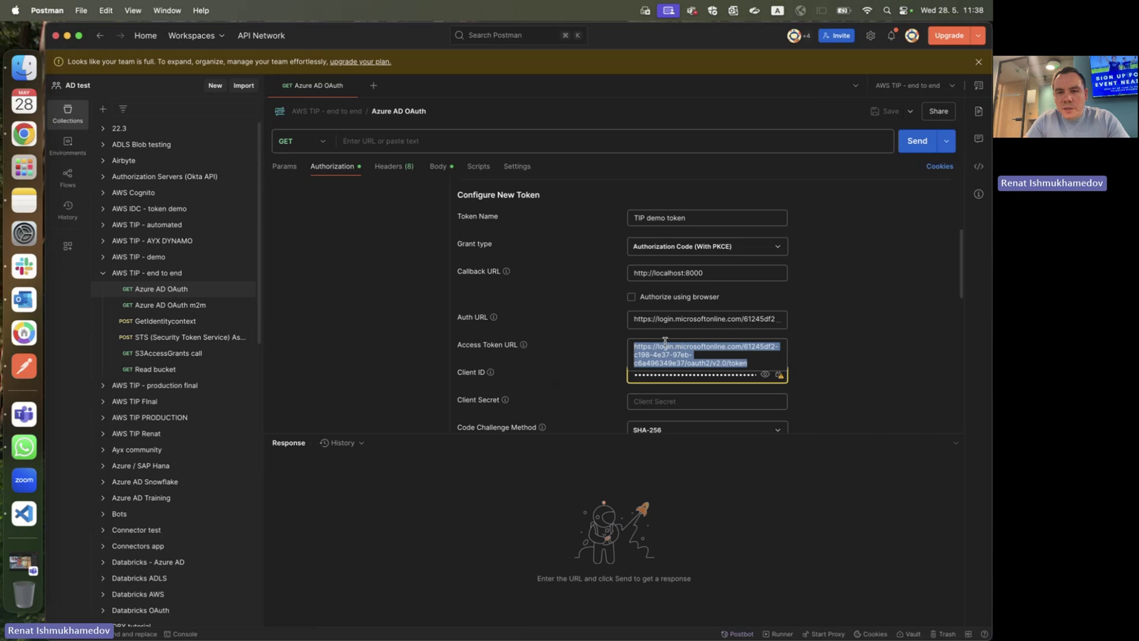
pyautogui.click(659, 317)
pyautogui.press('super+a')
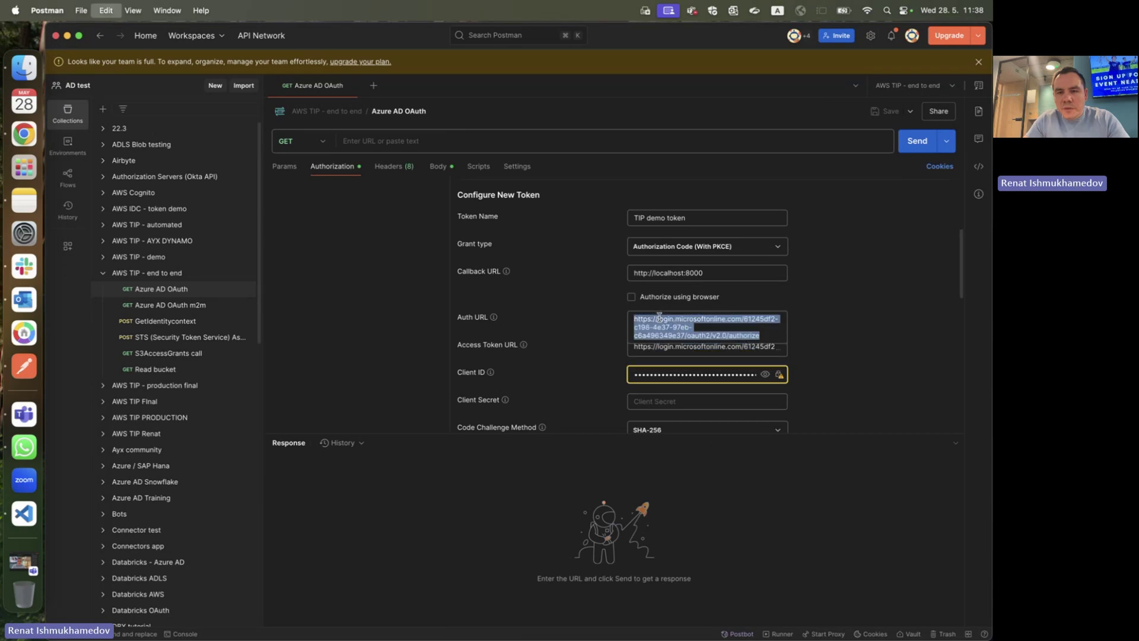
pyautogui.press('super+v')
# Step: Replace the Access Token URL with the v2 token endpoint from the notes
pyautogui.hotkey('ctrl', 'Right')
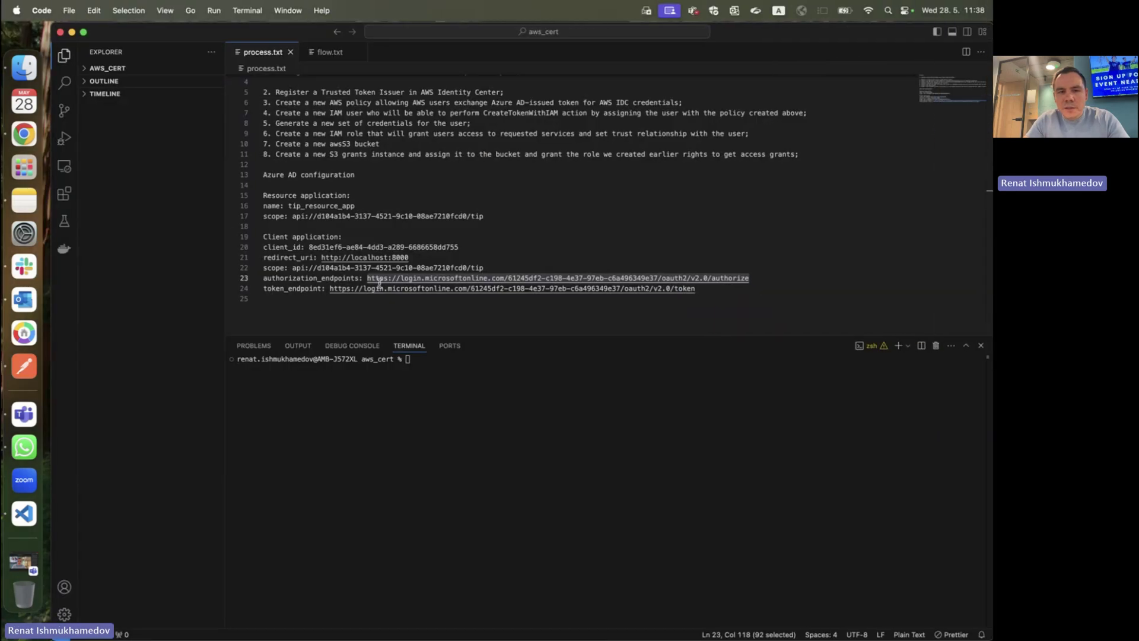
pyautogui.moveTo(328, 289); pyautogui.dragTo(676, 288)
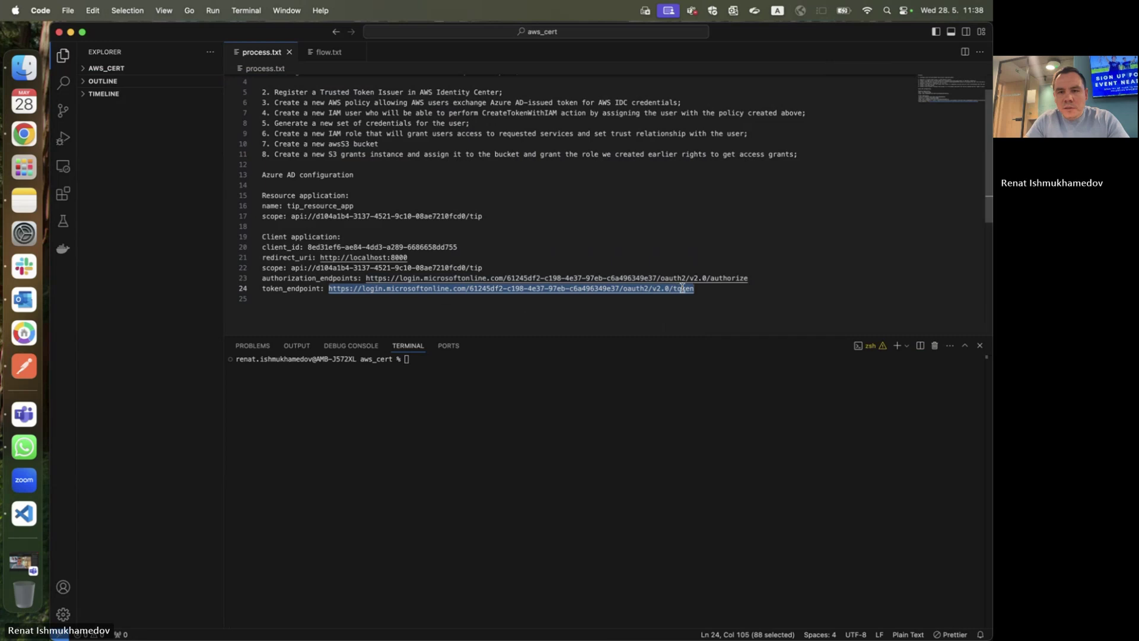
pyautogui.hotkey('ctrl', 'Left')
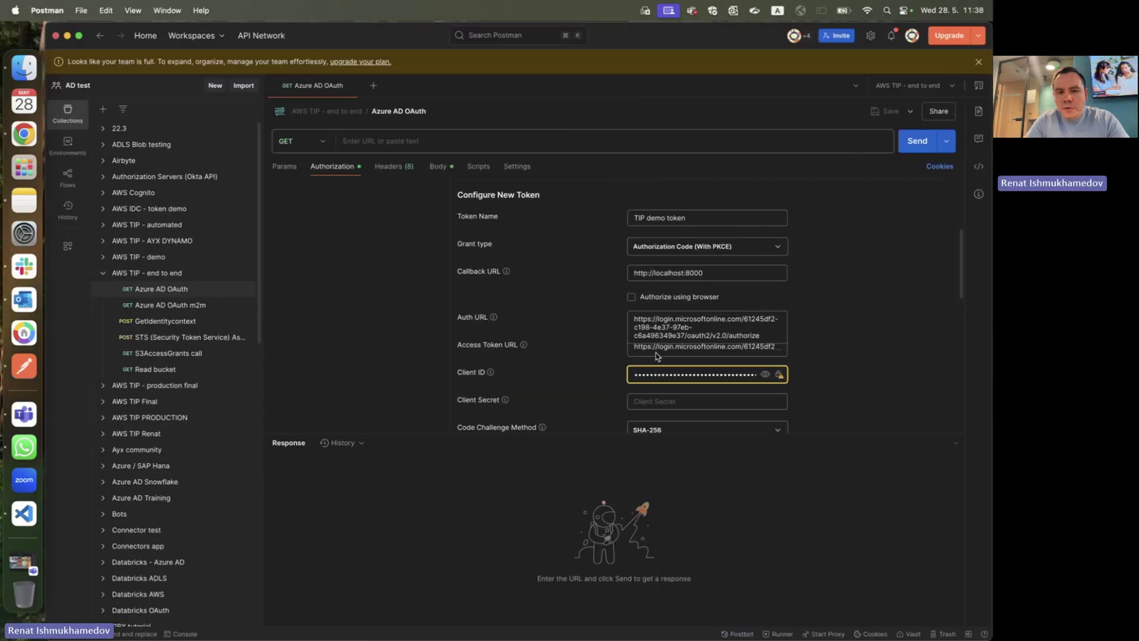
pyautogui.click(655, 344)
pyautogui.press('super+a')
pyautogui.press('super+v')
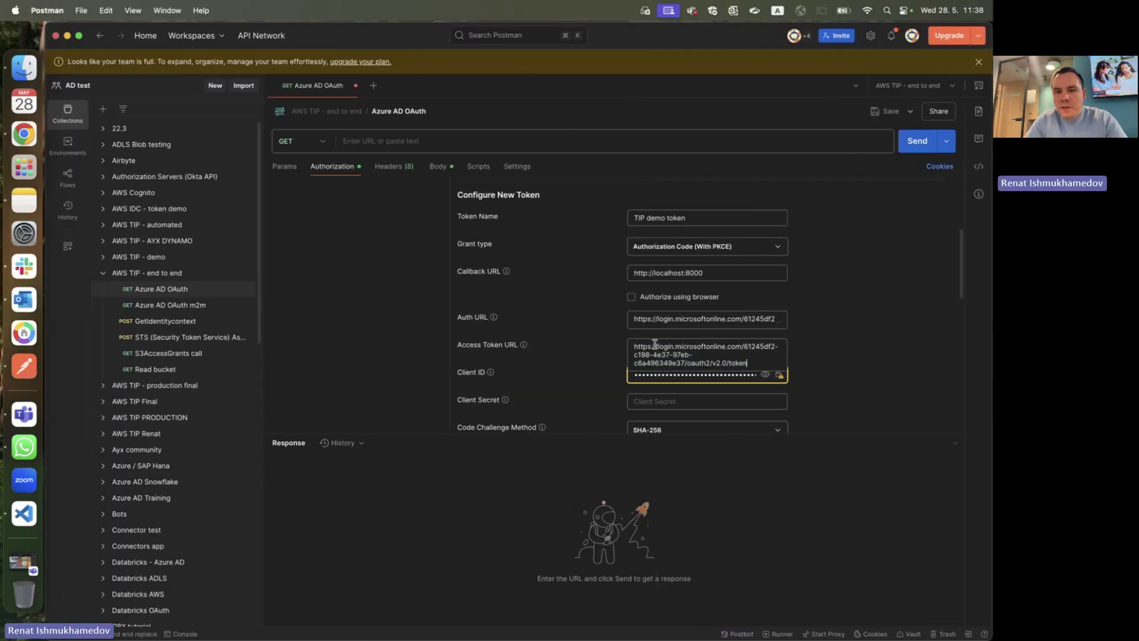
# Step: Replace the Client ID with the notes' client_id value and save the request
pyautogui.scroll(-2, 557, 347)
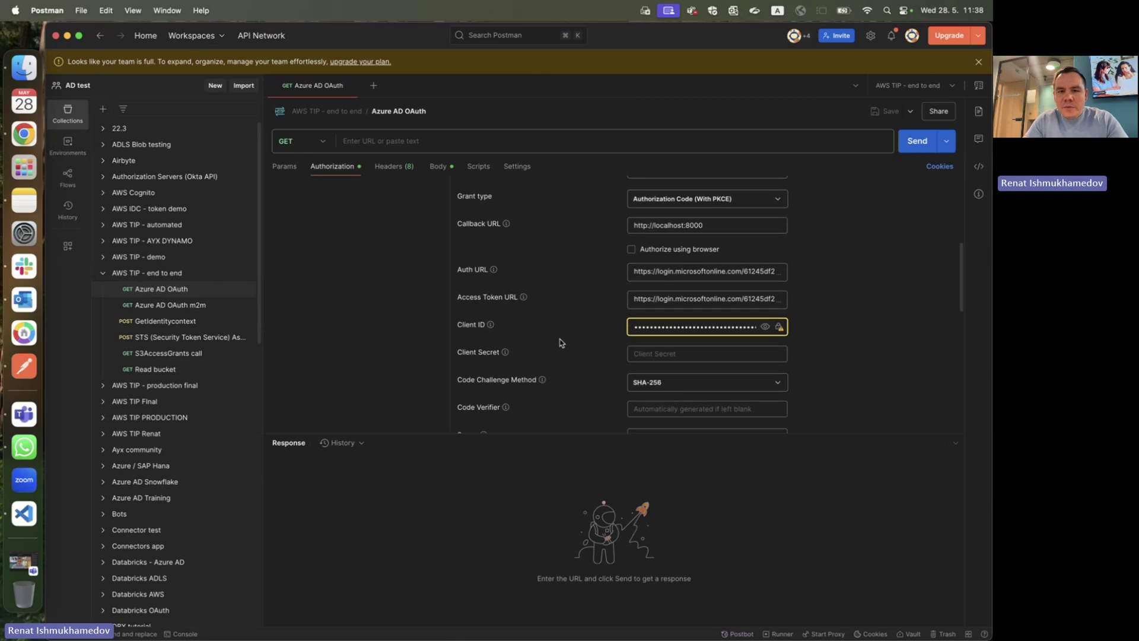
pyautogui.press('super+a')
pyautogui.hotkey('ctrl', 'Right')
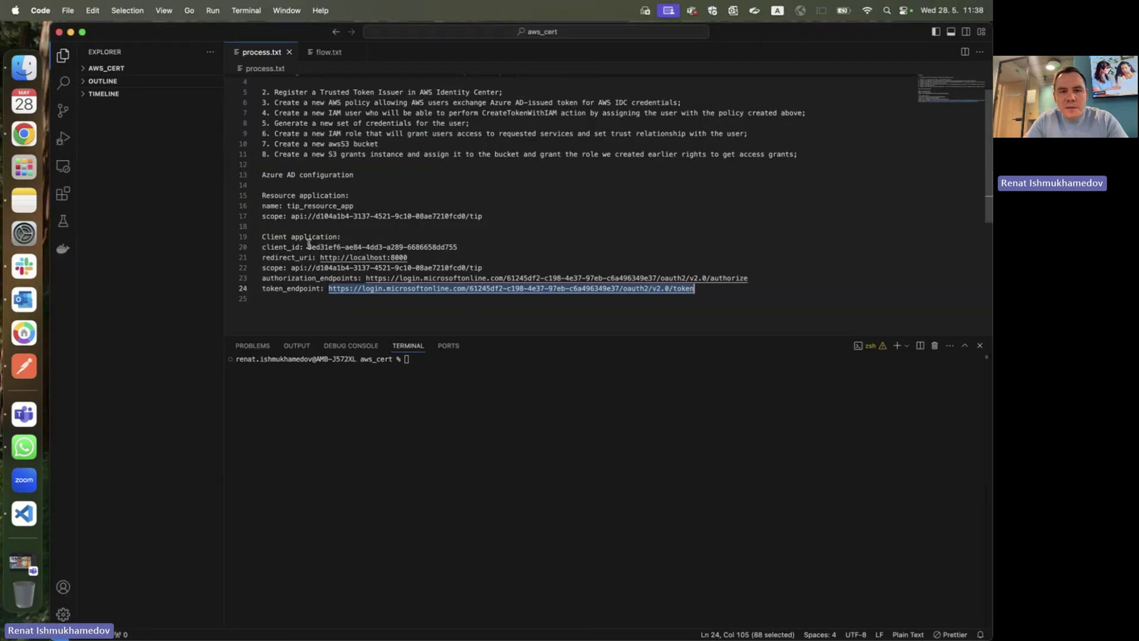
pyautogui.moveTo(308, 246); pyautogui.dragTo(470, 246)
pyautogui.press('super+c')
pyautogui.hotkey('ctrl', 'Left')
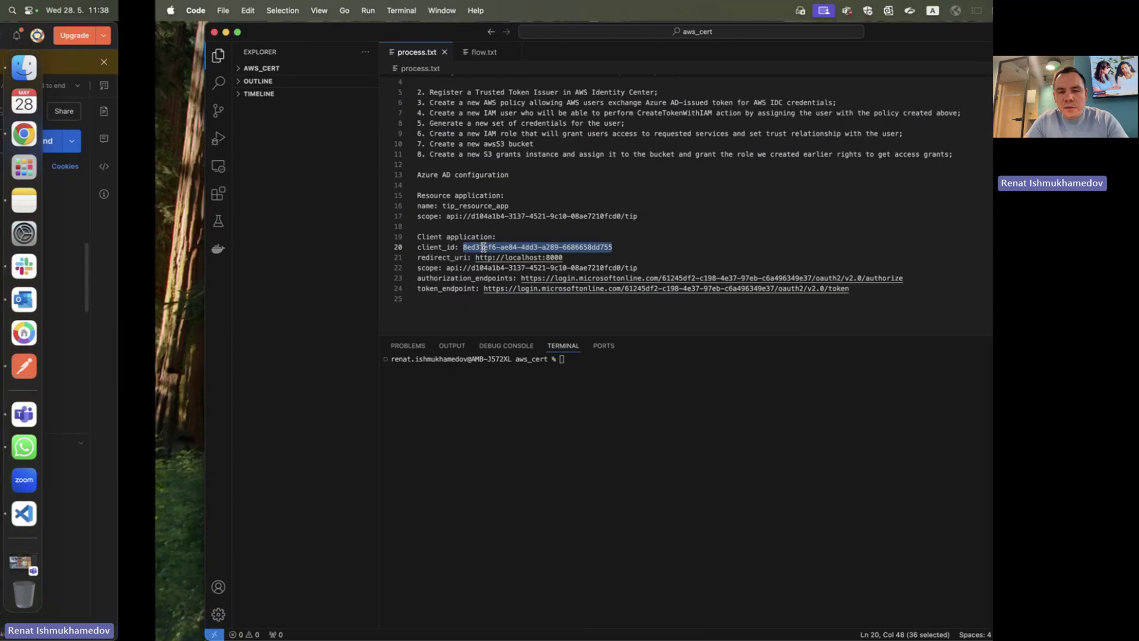
pyautogui.press('super+v')
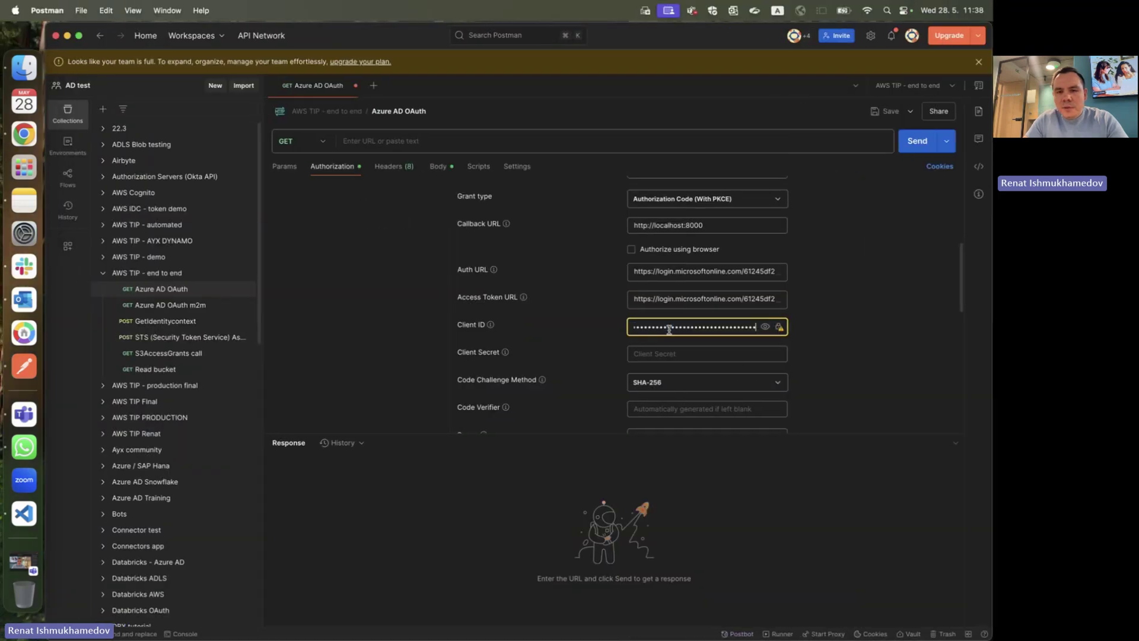
pyautogui.press('super+s')
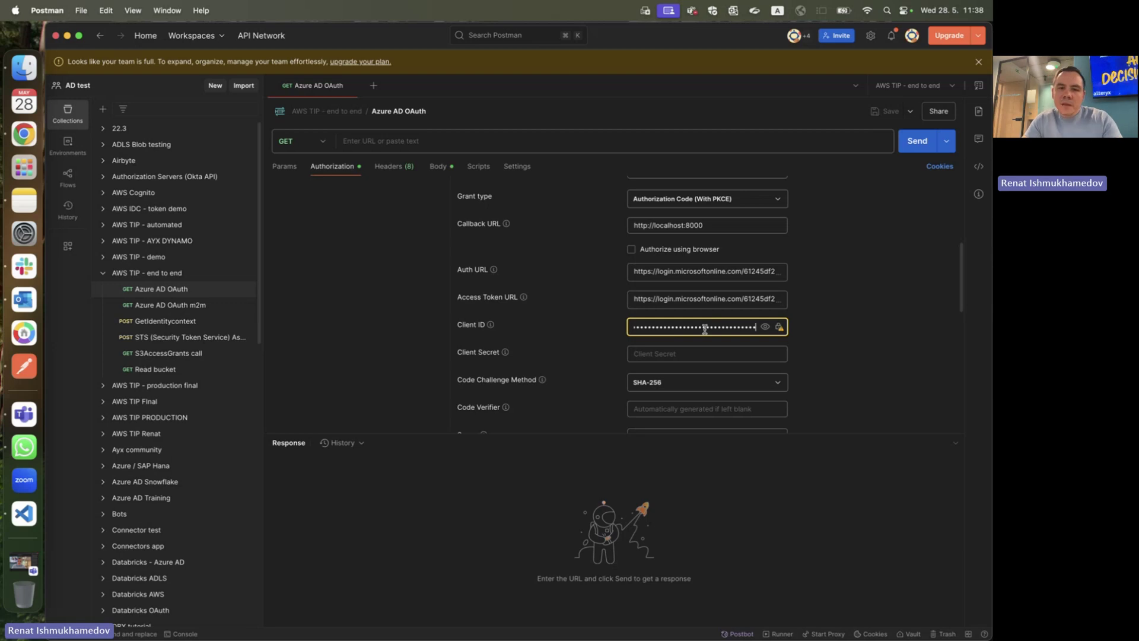
# Step: Replace the Scope's old api:// value with the scope copied from the notes
pyautogui.click(687, 351)
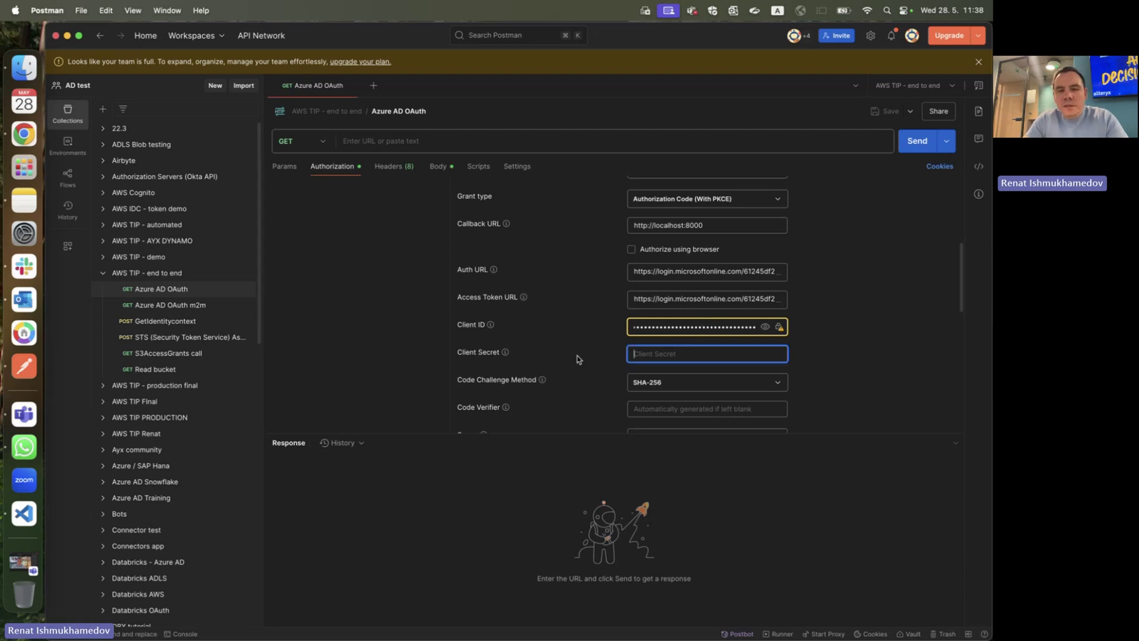
pyautogui.scroll(-2, 575, 353)
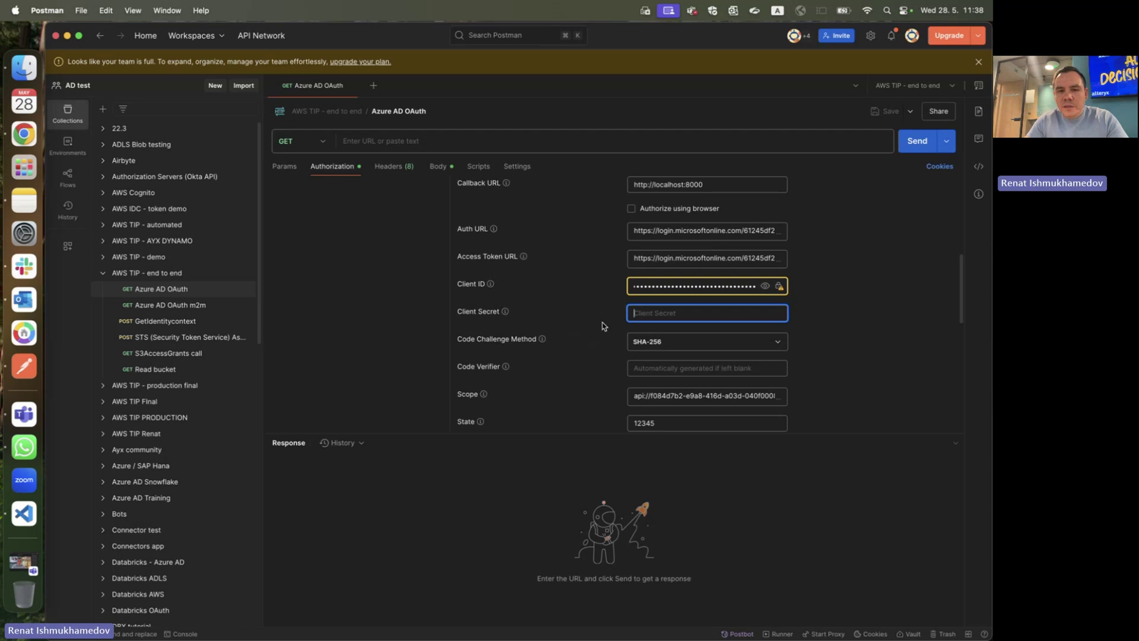
pyautogui.scroll(-3, 603, 322)
pyautogui.moveTo(636, 335); pyautogui.dragTo(696, 338)
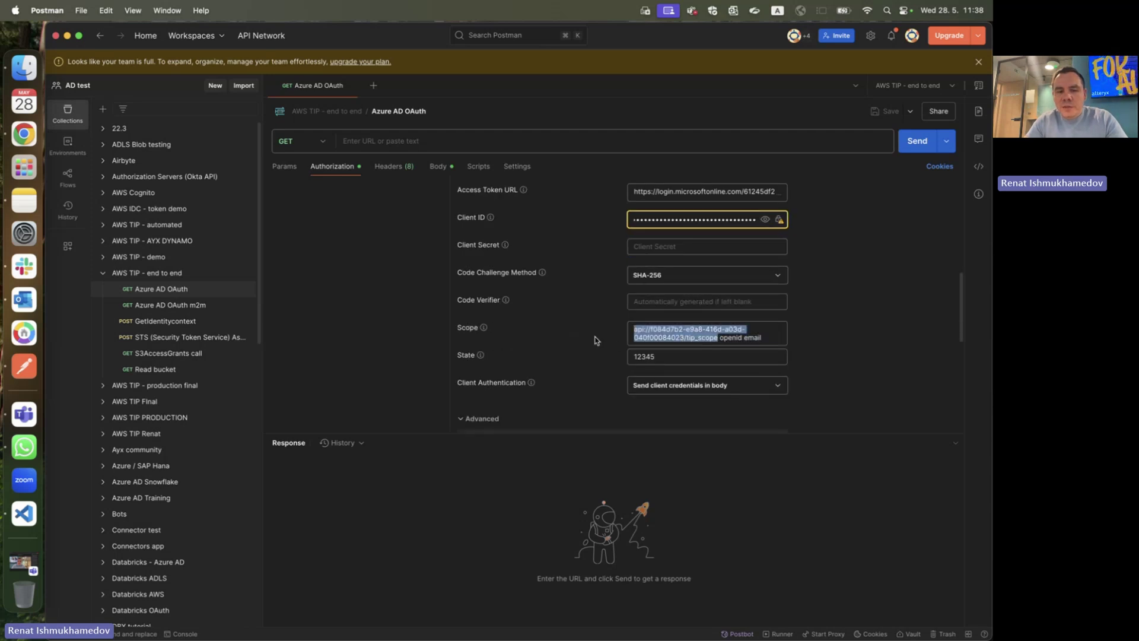
pyautogui.press('super+Tab')
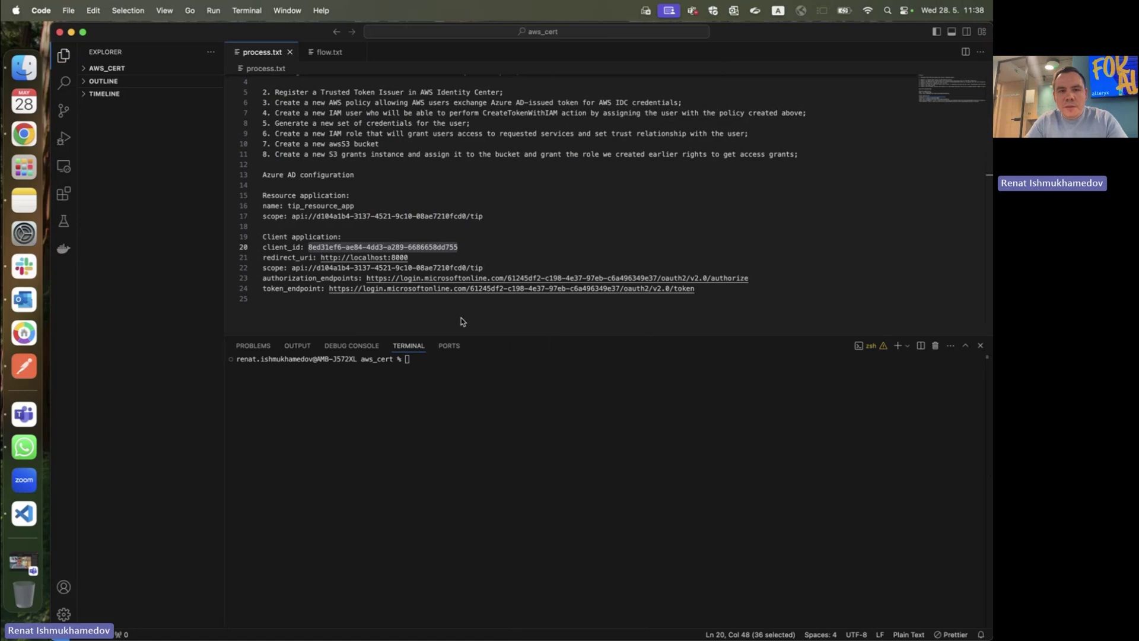
pyautogui.moveTo(292, 267); pyautogui.dragTo(476, 267)
pyautogui.press('super+Tab')
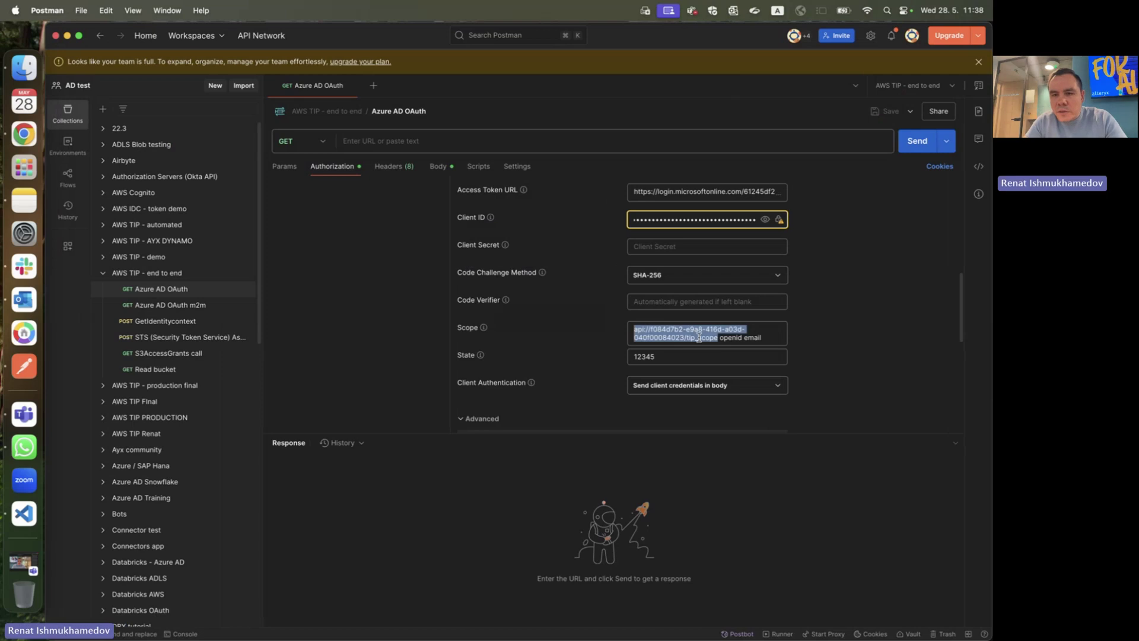
pyautogui.press('super+v')
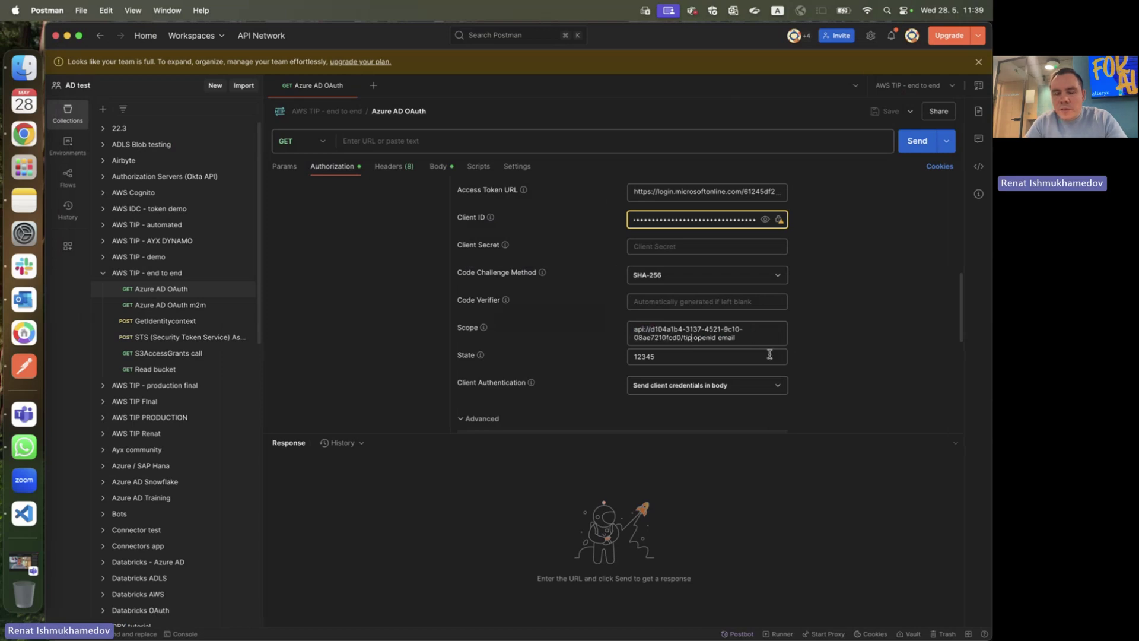
# Step: Check the Scope now holds the tip scope URI plus openid email
pyautogui.moveTo(634, 333)
pyautogui.mouseDown()
pyautogui.moveTo(689, 337)
pyautogui.moveTo(615, 336)
pyautogui.mouseUp()
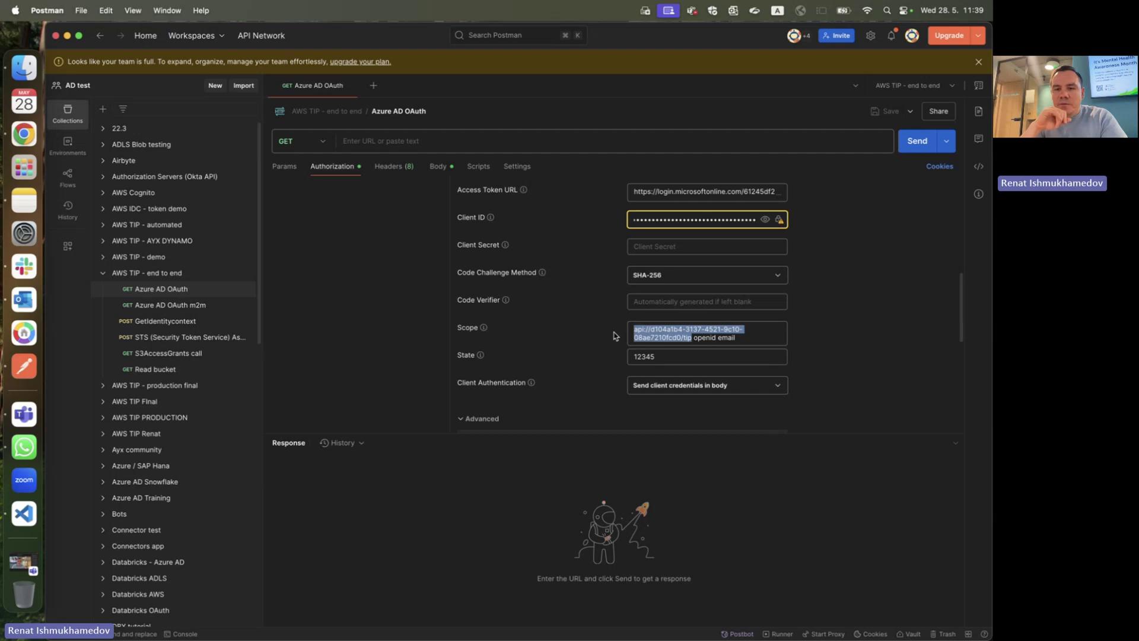
pyautogui.click(706, 339)
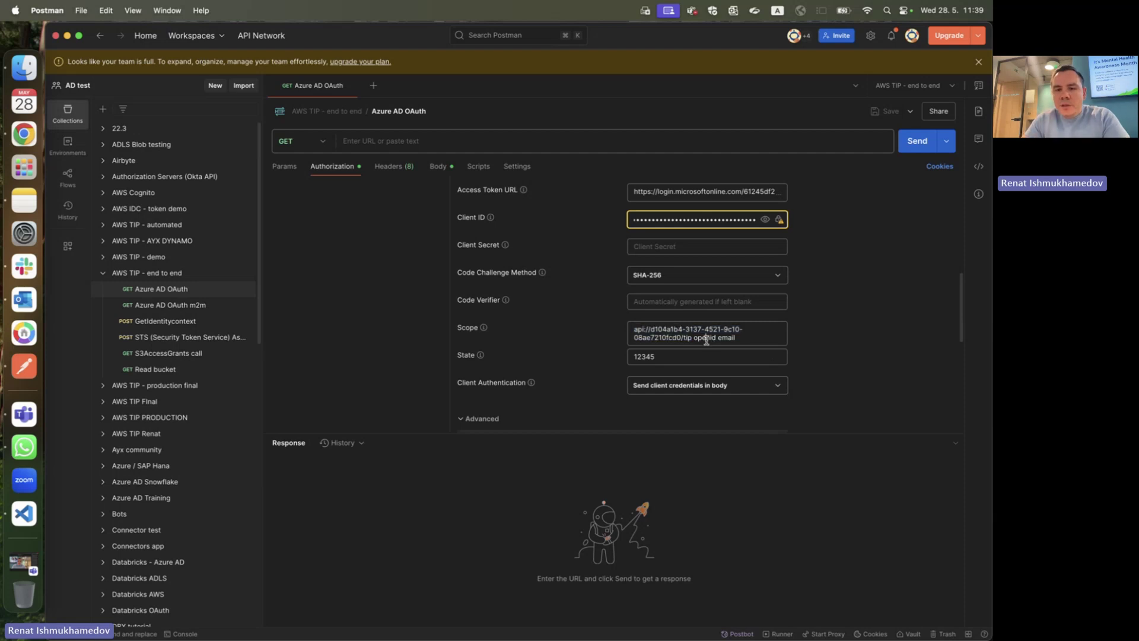
pyautogui.doubleClick(706, 340)
pyautogui.moveTo(735, 338); pyautogui.dragTo(708, 338)
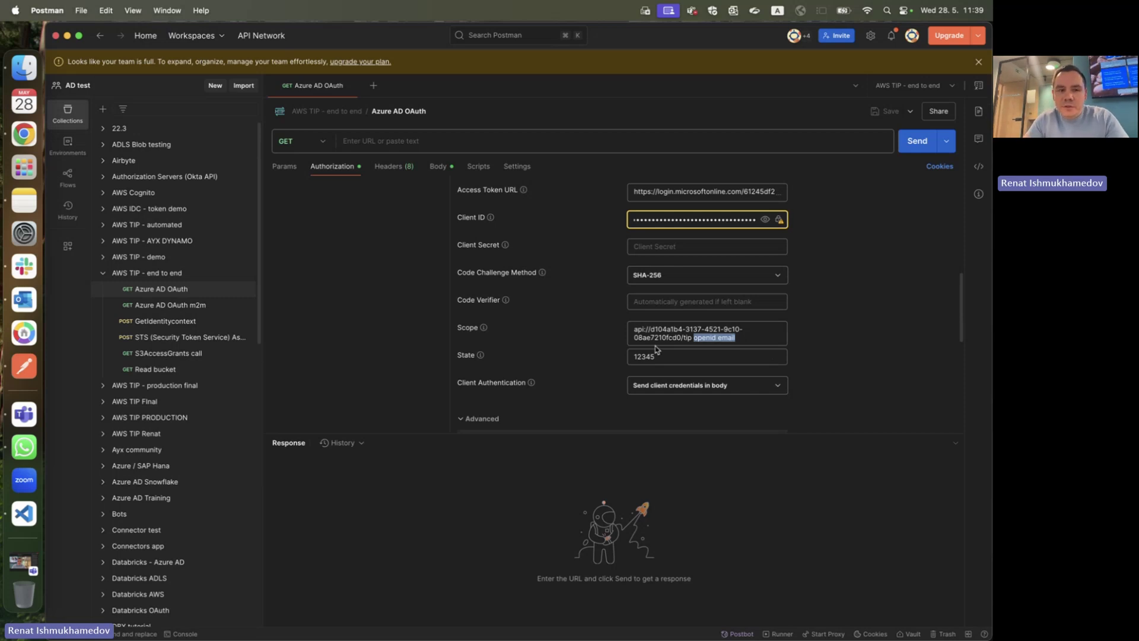
pyautogui.scroll(-5, 656, 349)
pyautogui.scroll(10, 591, 335)
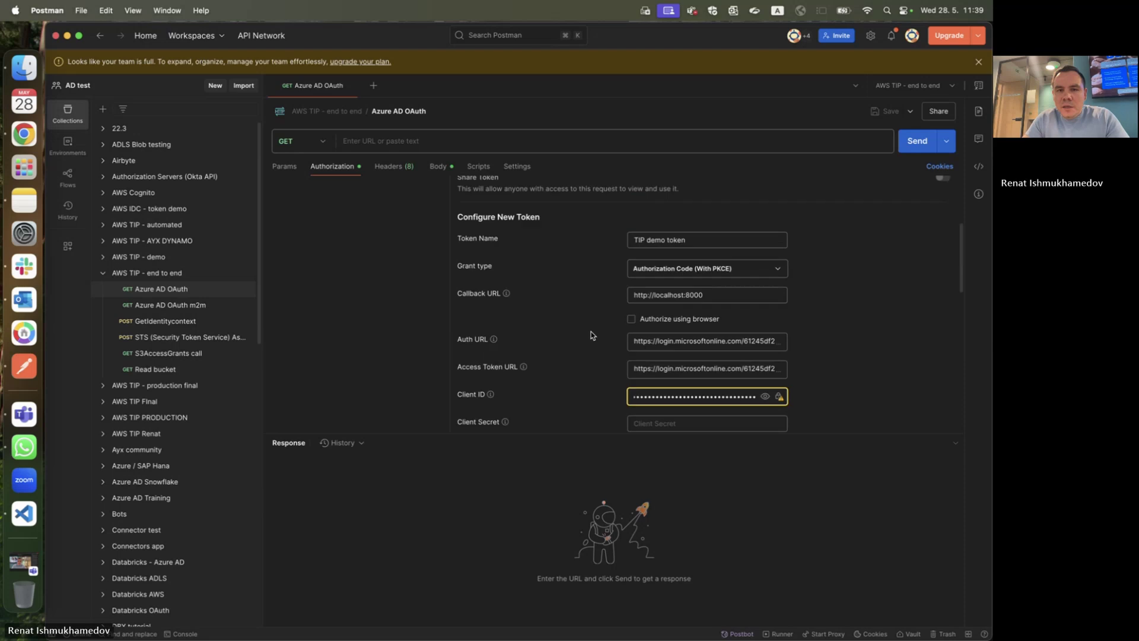
# Step: Close the client app's Endpoints list and go from Azure Home to the tenant's Users list
pyautogui.scroll(-5, 590, 335)
pyautogui.press('super+Tab')
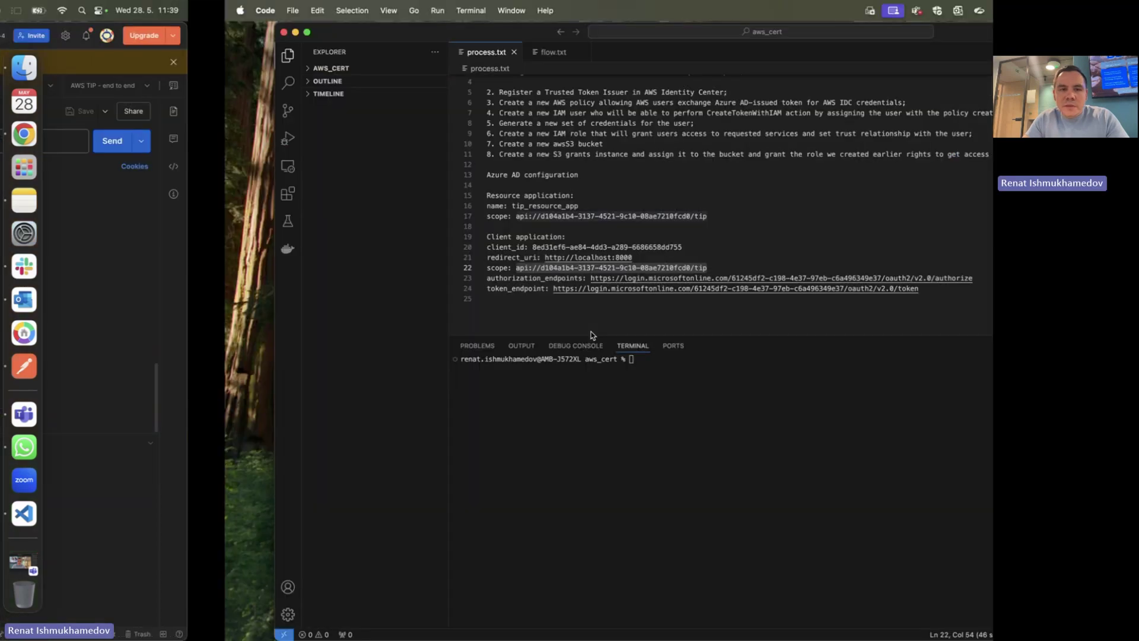
pyautogui.click(23, 134)
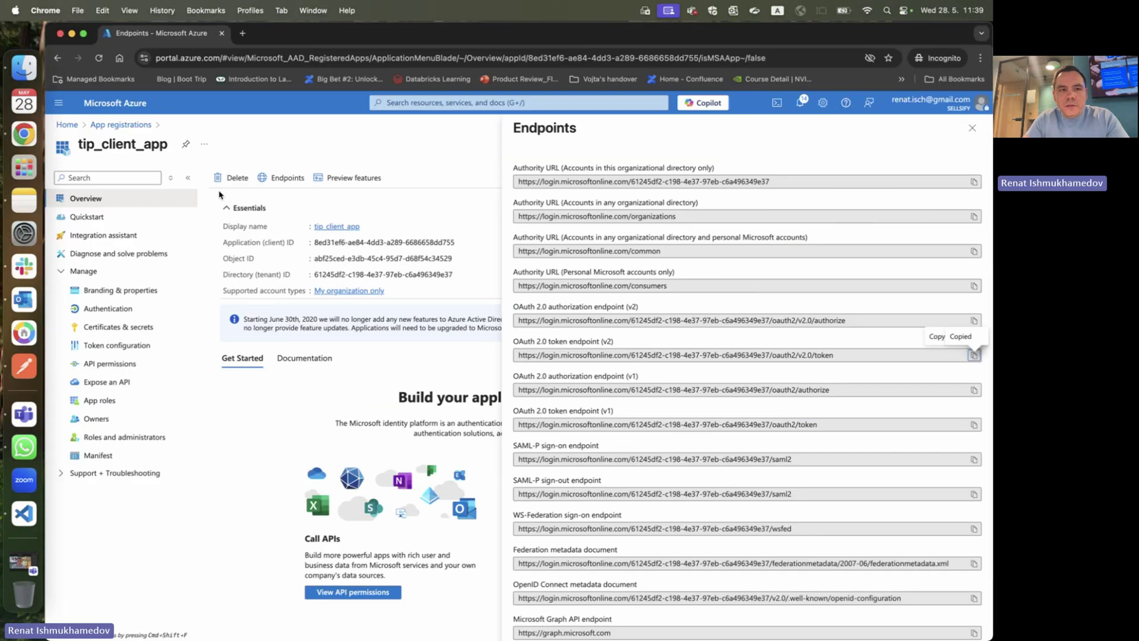
pyautogui.click(973, 127)
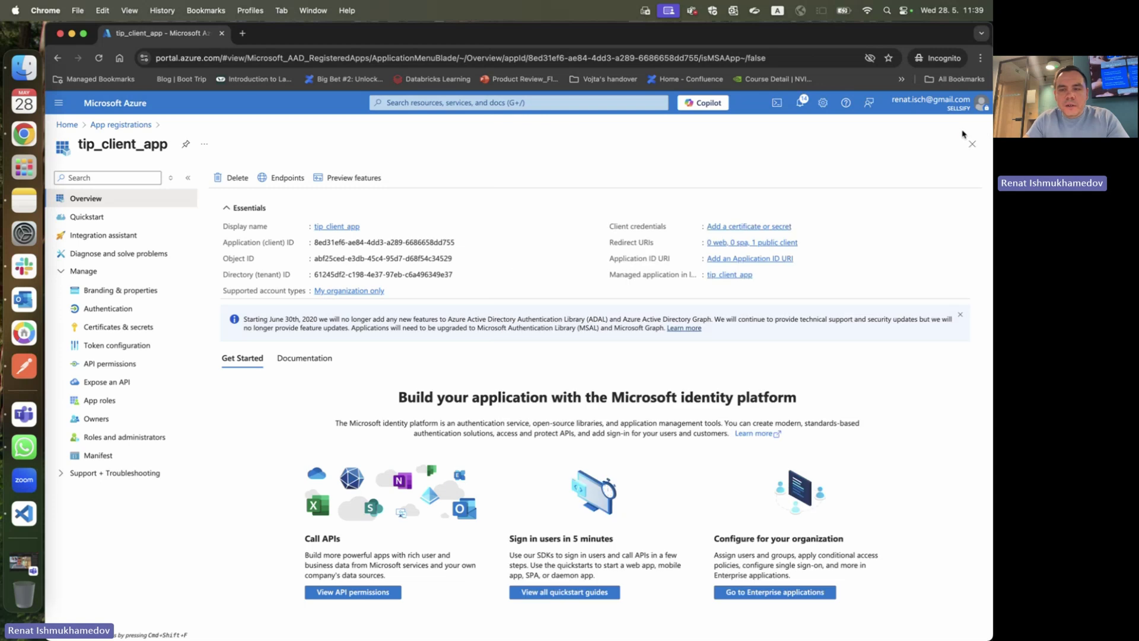
pyautogui.click(67, 125)
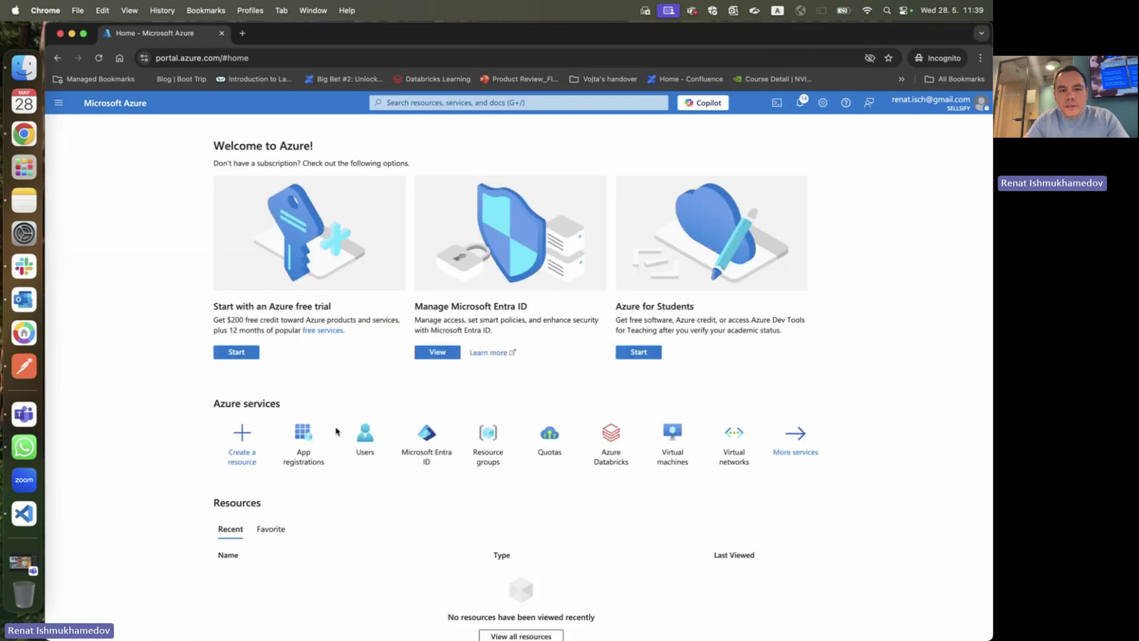
pyautogui.click(372, 429)
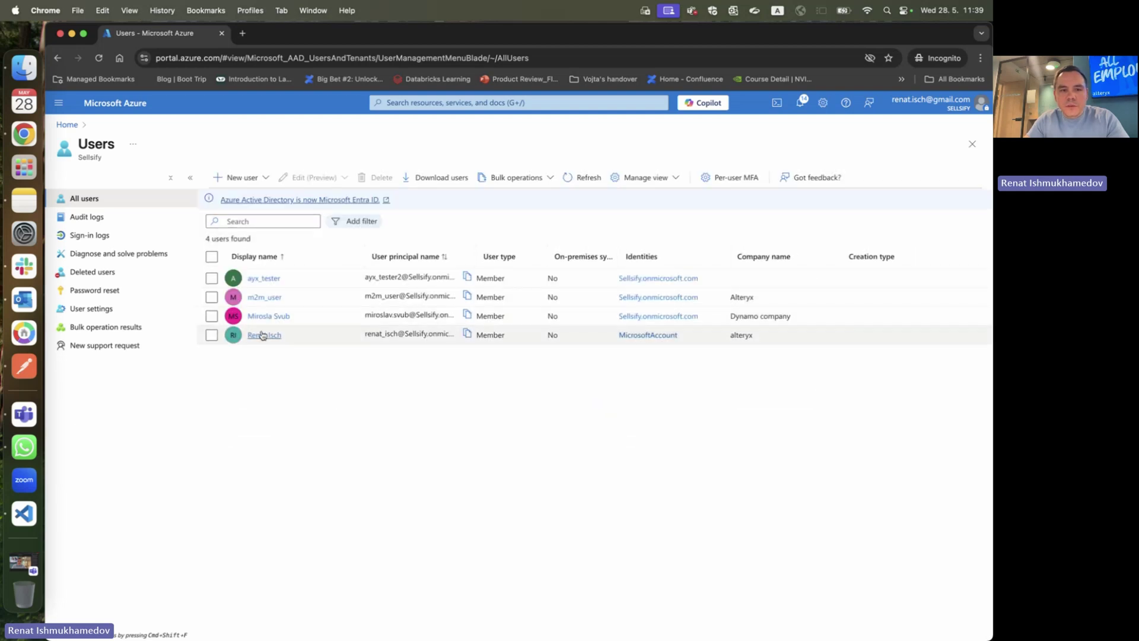
# Step: Search the users for the matching account, open its Properties and select the email address
pyautogui.click(279, 218)
pyautogui.write('renat')
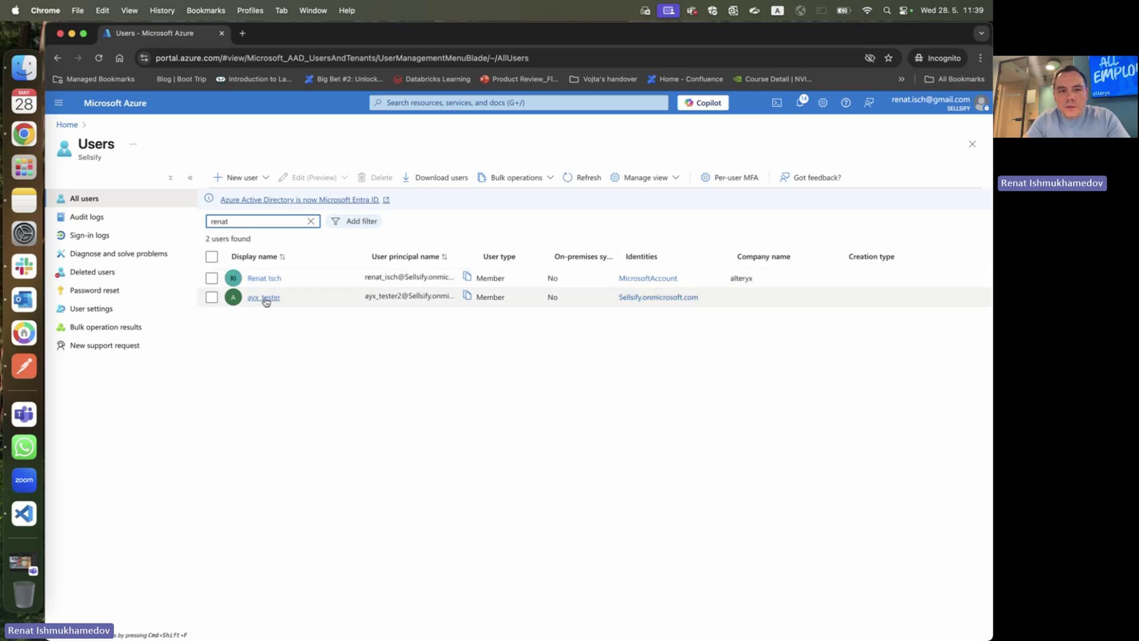
pyautogui.click(264, 278)
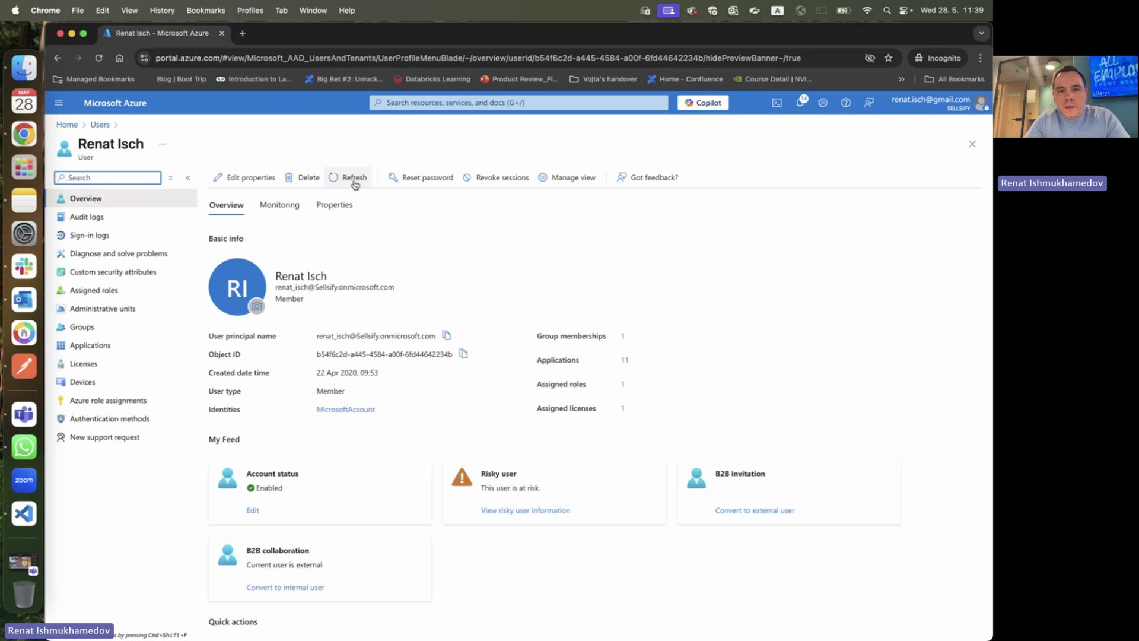
pyautogui.click(335, 205)
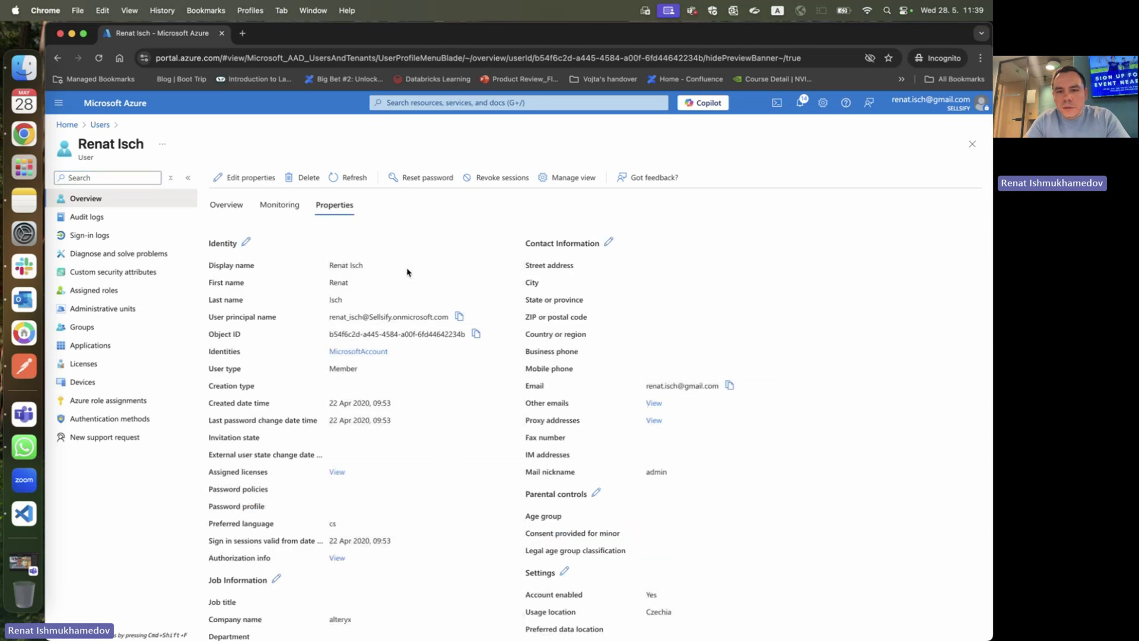
pyautogui.doubleClick(657, 386)
pyautogui.click(657, 387)
pyautogui.doubleClick(657, 386)
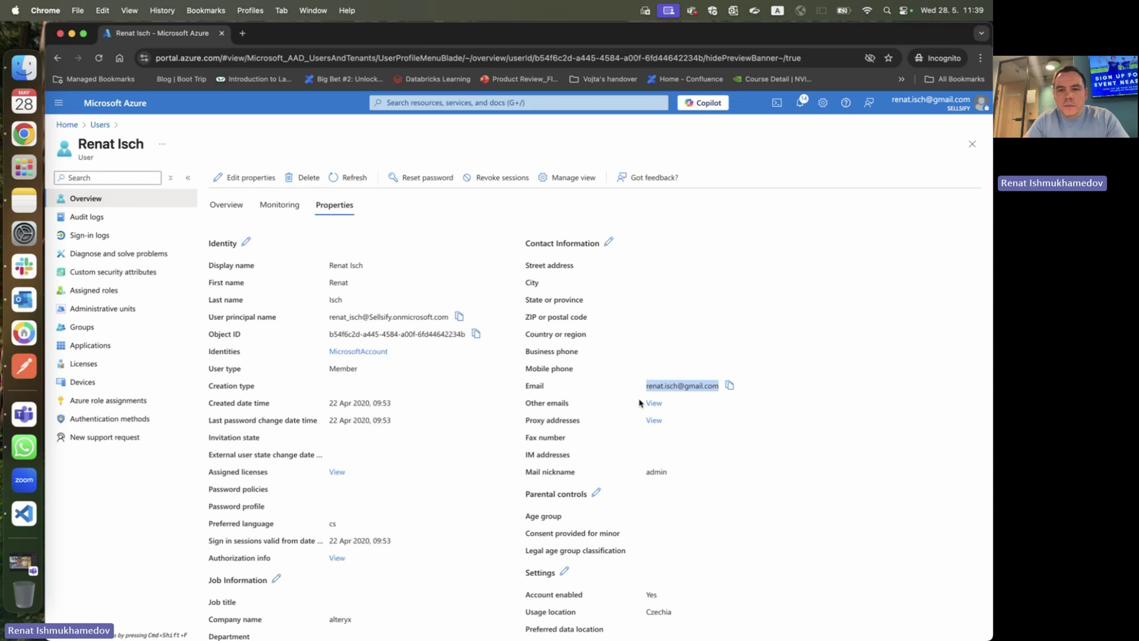
pyautogui.press('super+Tab')
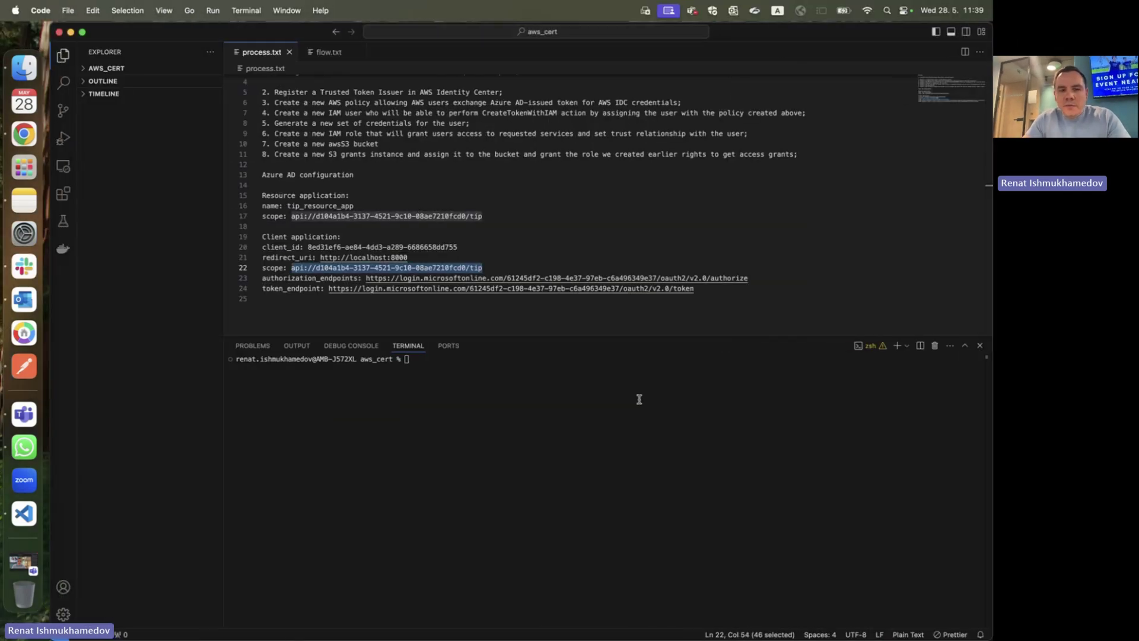
# Step: Clear the stored sign-in cookies and request a new access token with a fresh sign-in
pyautogui.press('super+Tab')
pyautogui.scroll(5, 537, 373)
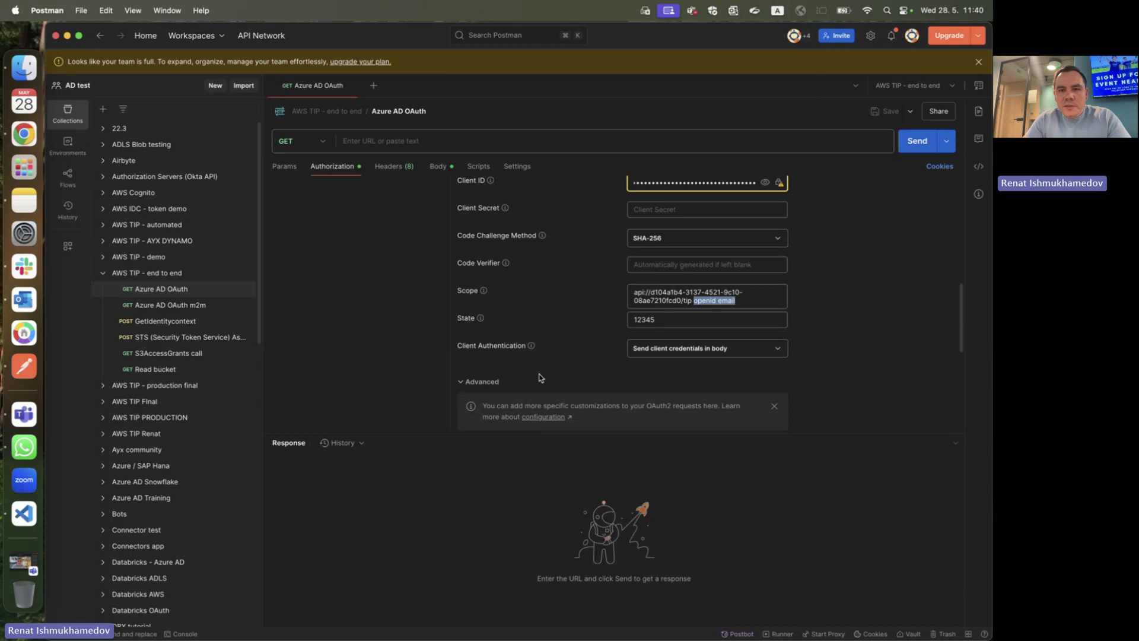
pyautogui.scroll(-5, 538, 380)
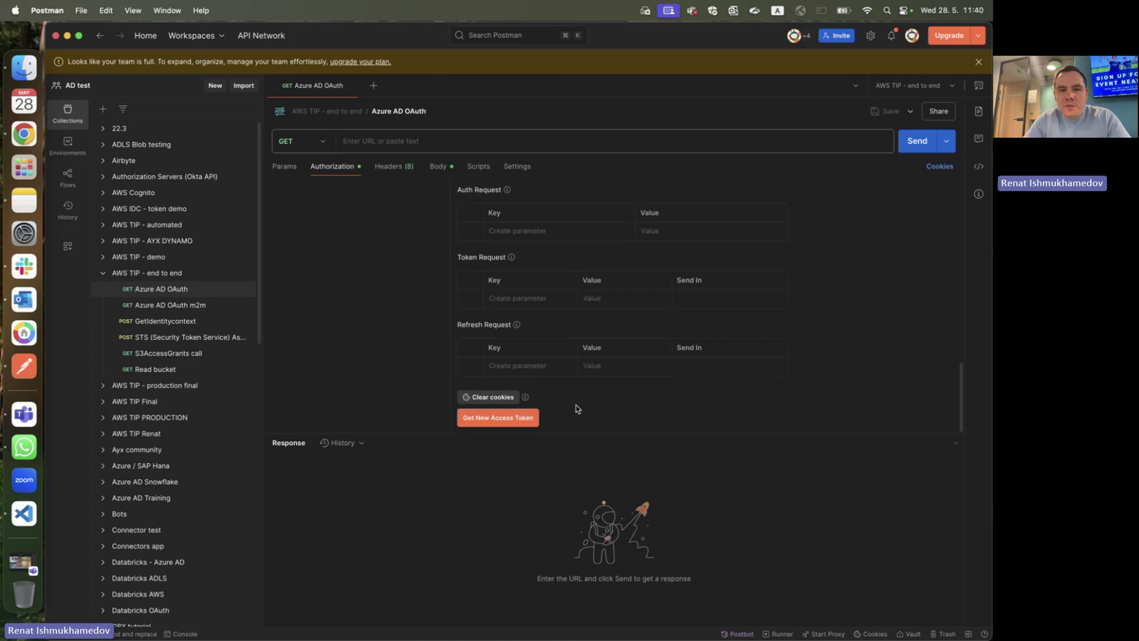
pyautogui.click(504, 416)
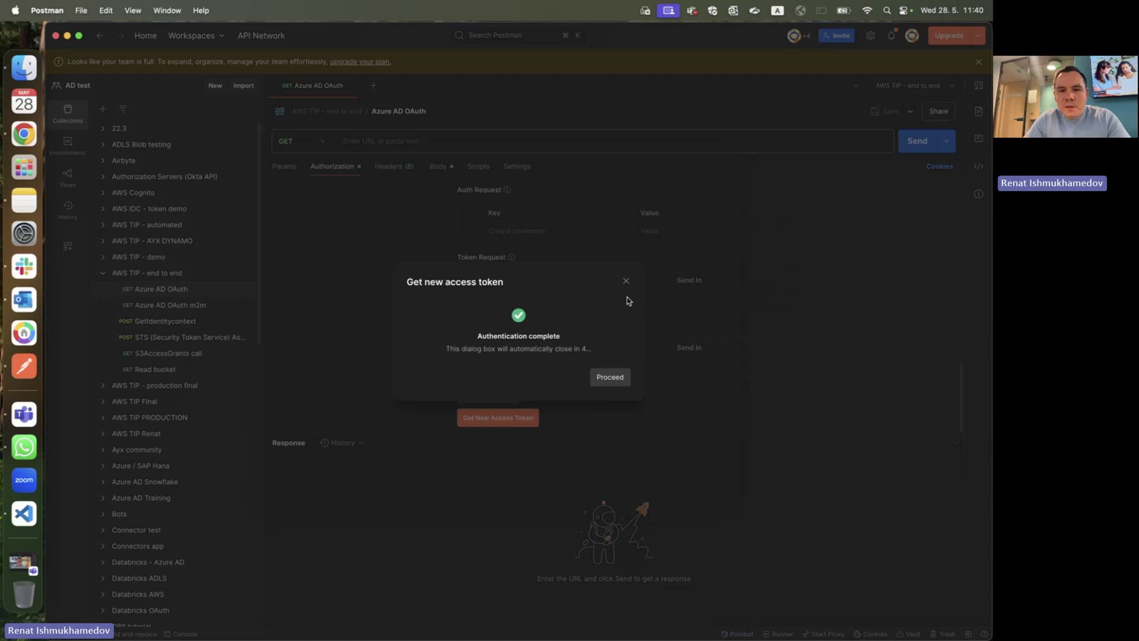
pyautogui.click(626, 281)
pyautogui.click(495, 397)
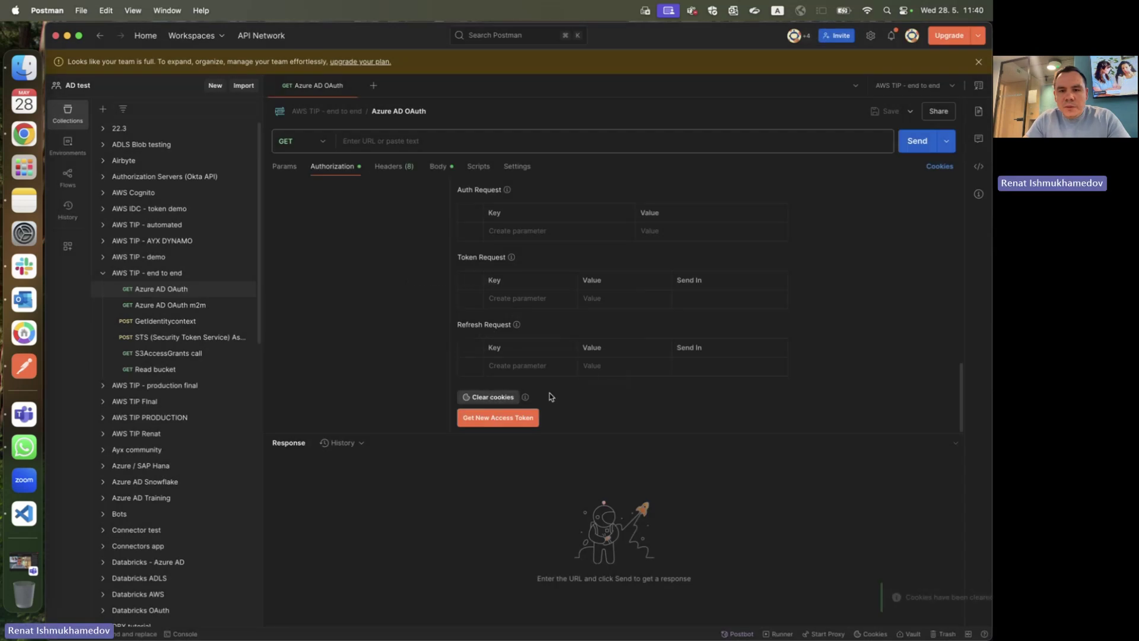
pyautogui.click(522, 418)
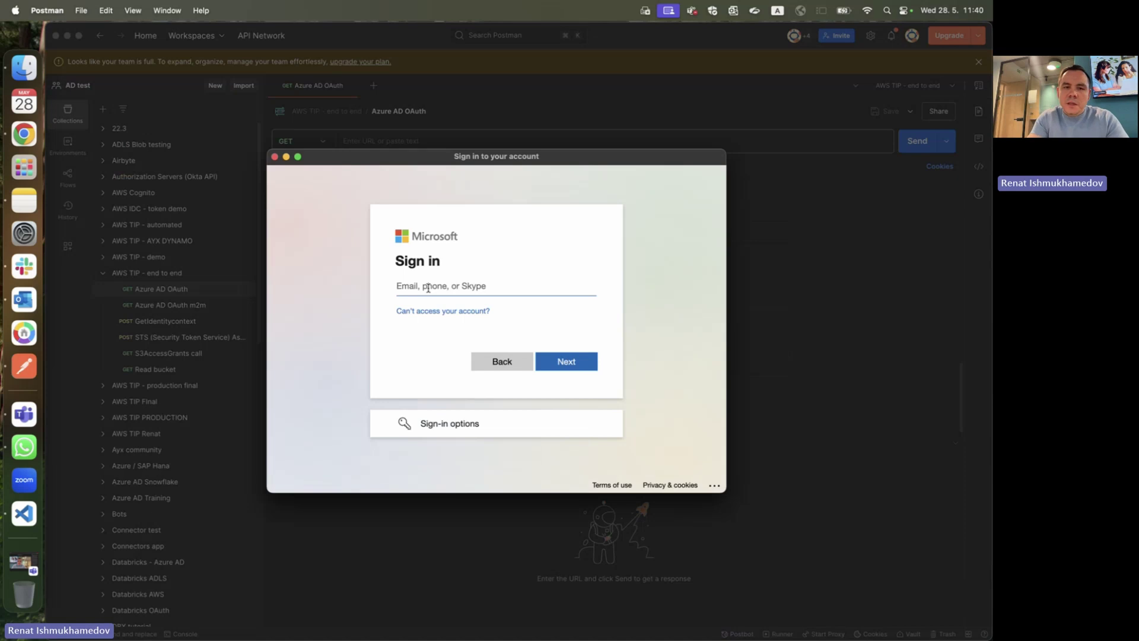
# Step: Sign in with the account's email address and the emailed verification code
pyautogui.click(440, 283)
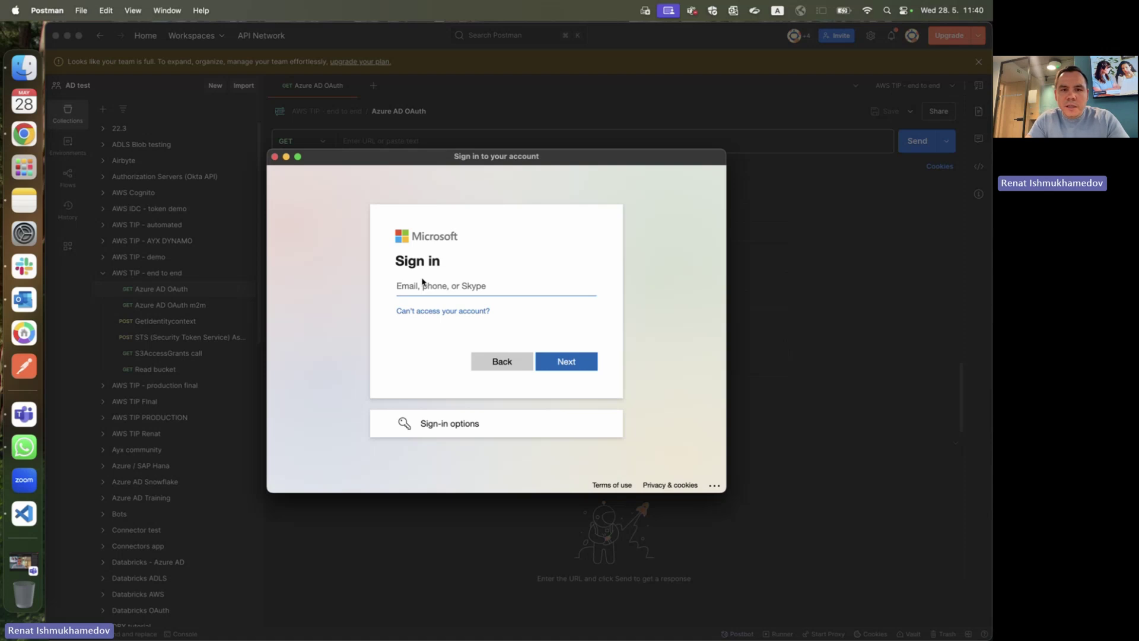
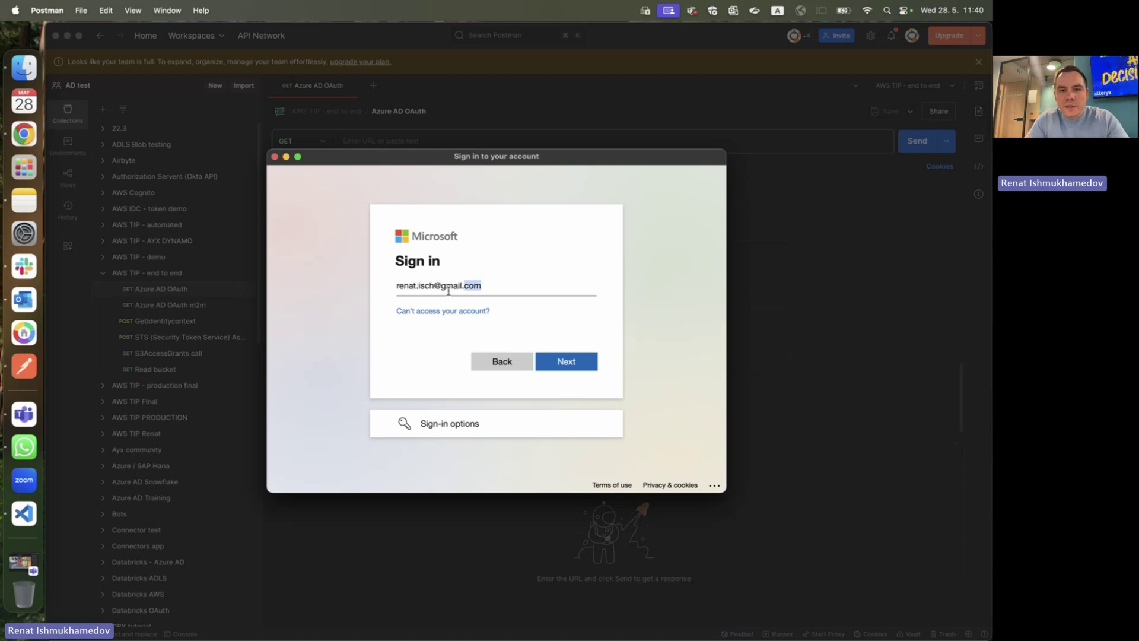
pyautogui.click(580, 359)
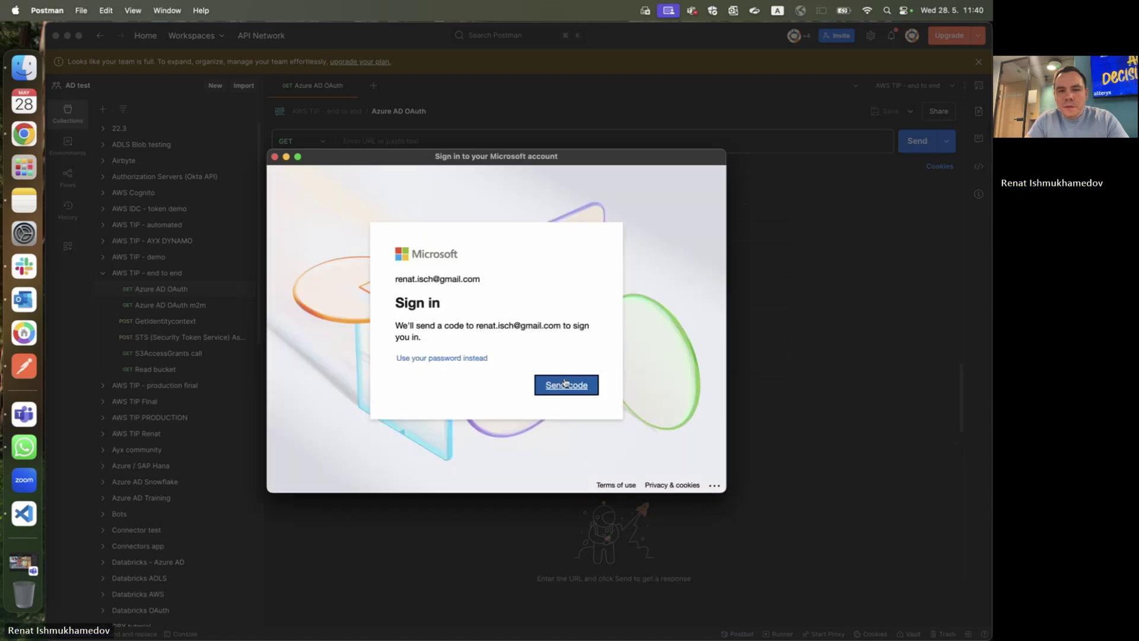
pyautogui.click(566, 383)
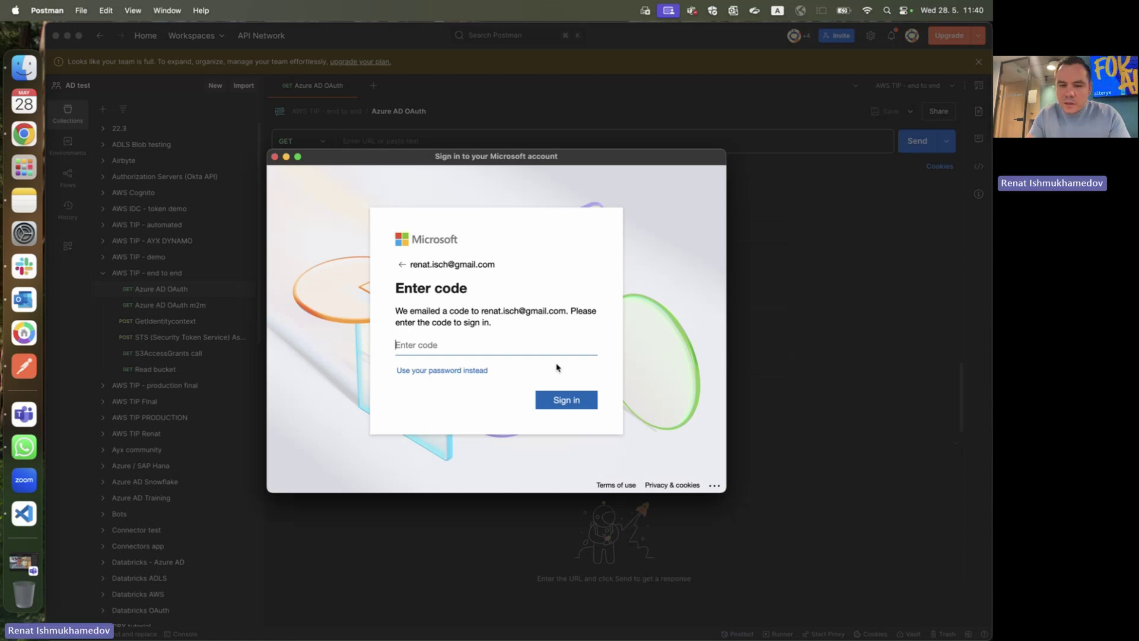
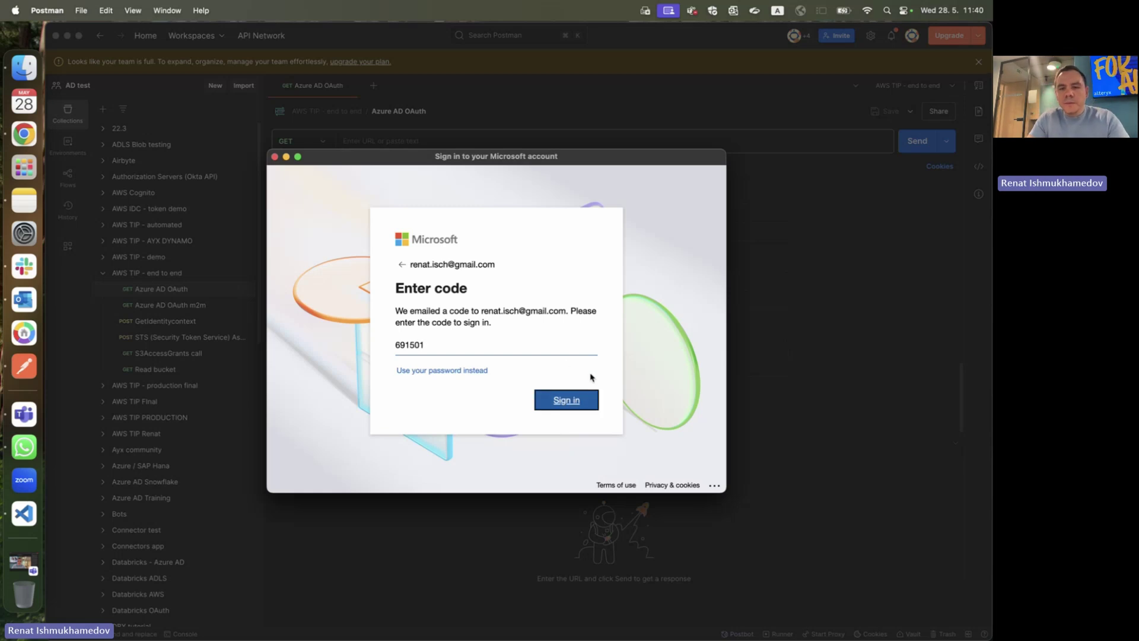
pyautogui.click(588, 396)
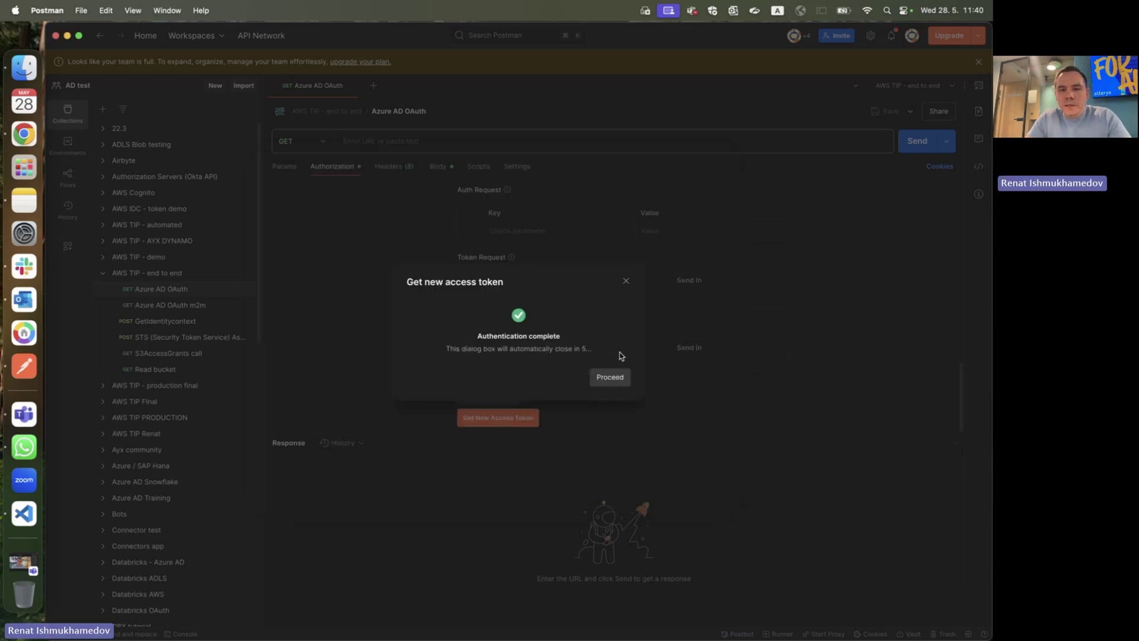
pyautogui.click(616, 377)
# Step: Select and copy the entire TIP demo access token value in Manage Access Tokens
pyautogui.doubleClick(617, 378)
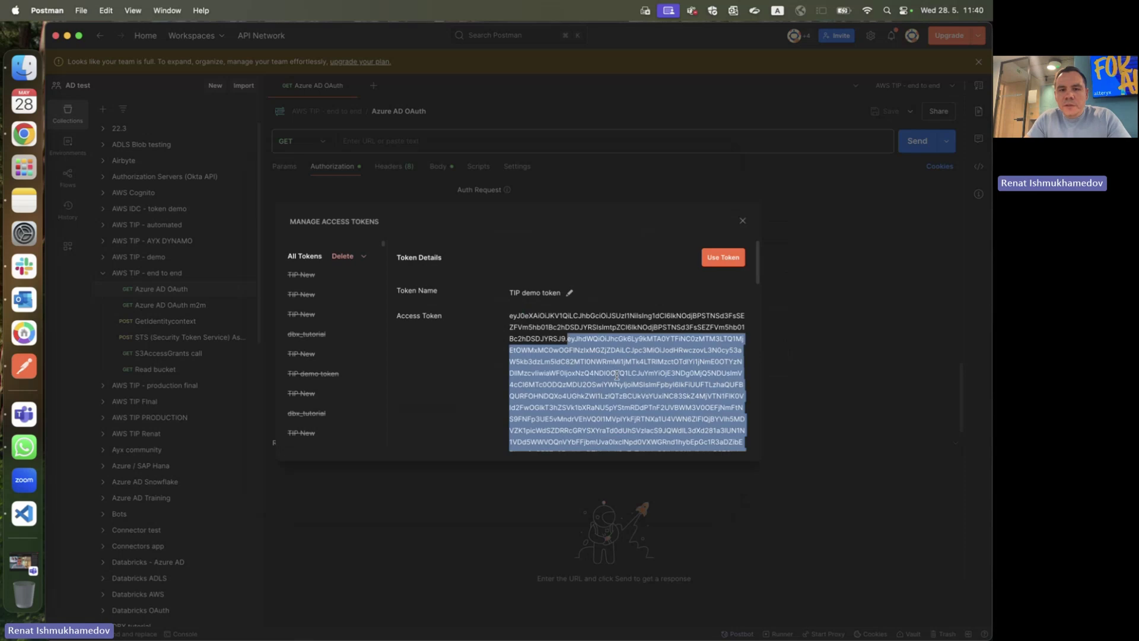
pyautogui.tripleClick(604, 370)
pyautogui.scroll(-5, 605, 373)
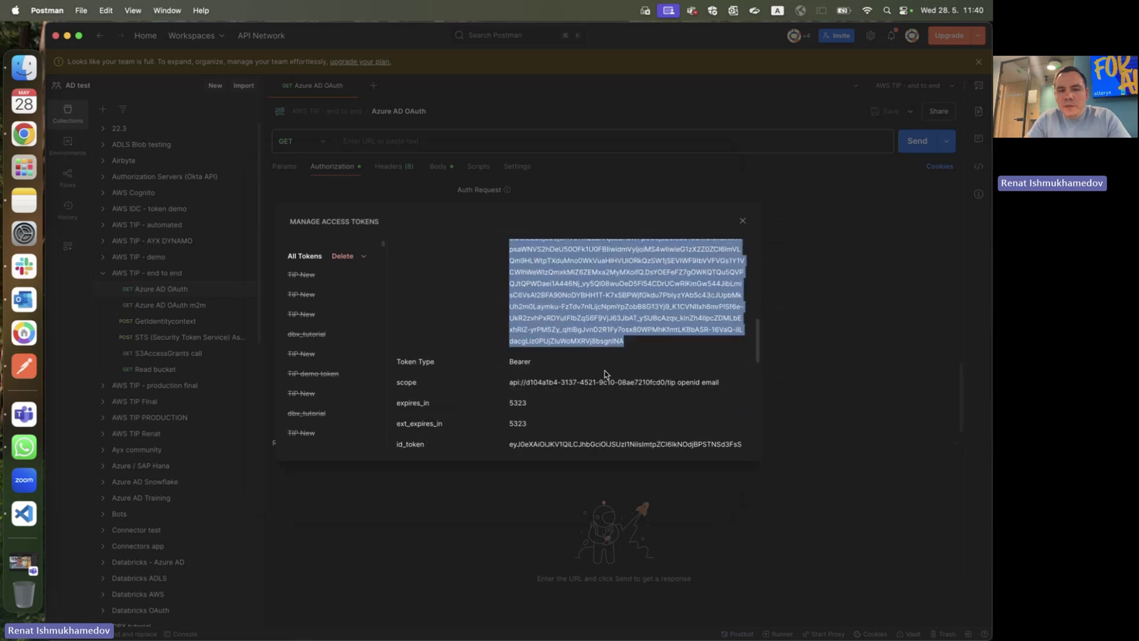
pyautogui.scroll(5, 605, 373)
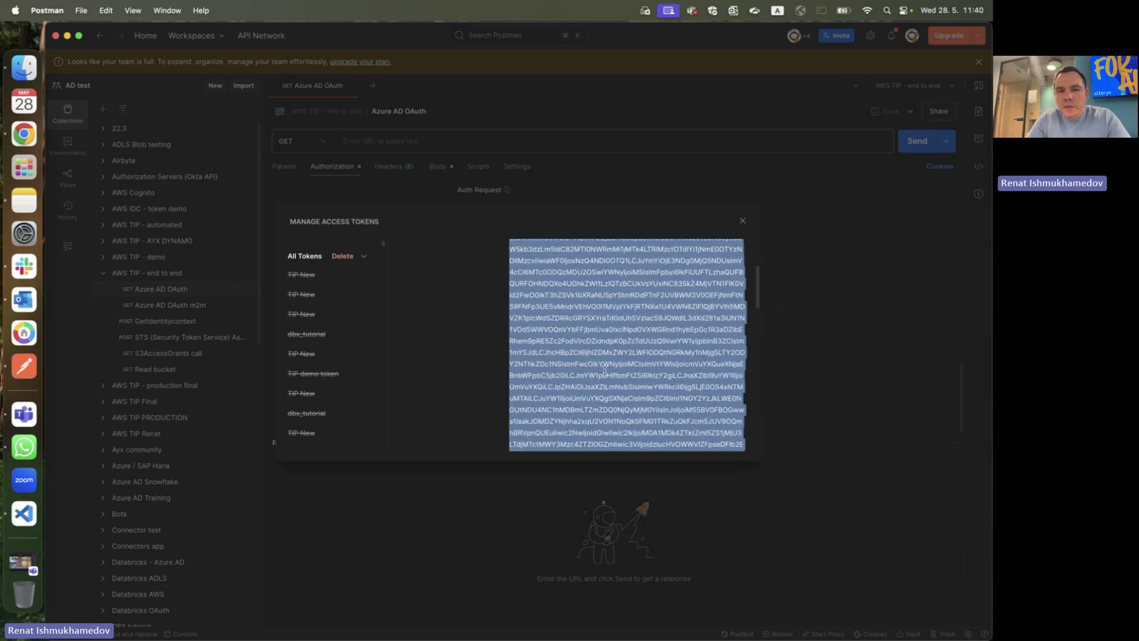
pyautogui.scroll(-10, 604, 370)
pyautogui.scroll(8, 582, 344)
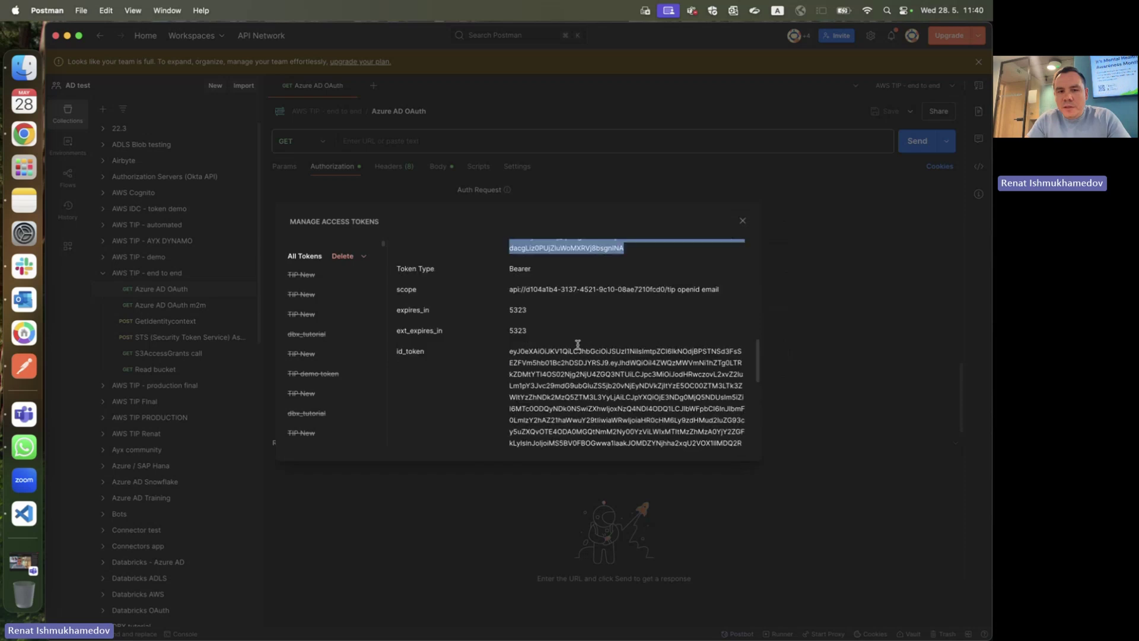
pyautogui.scroll(3, 559, 323)
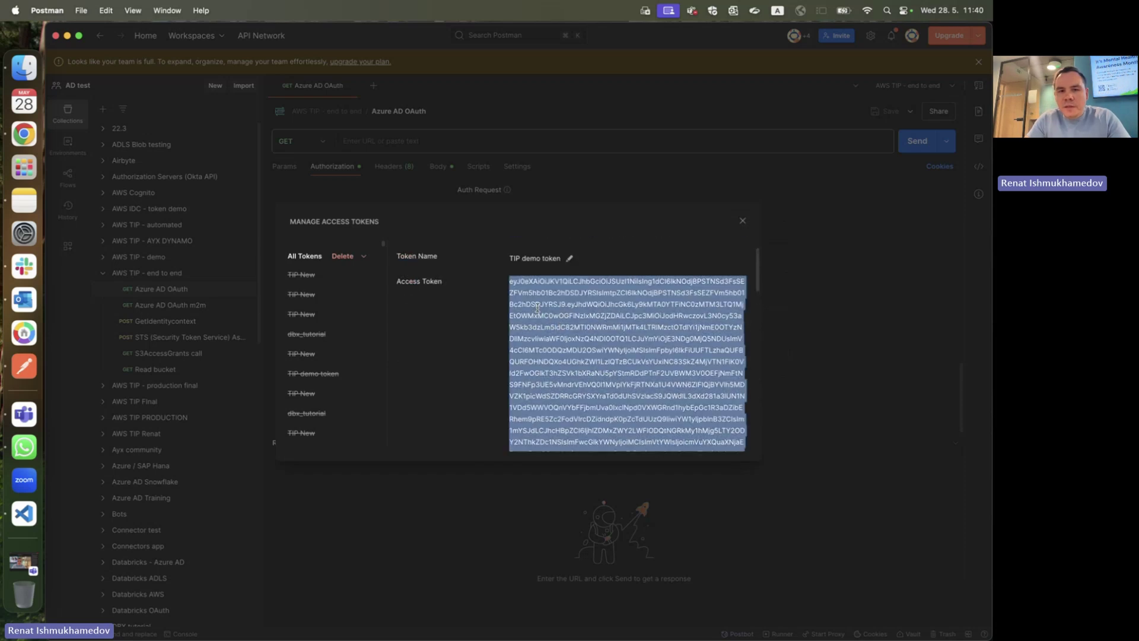
pyautogui.press('super+Tab')
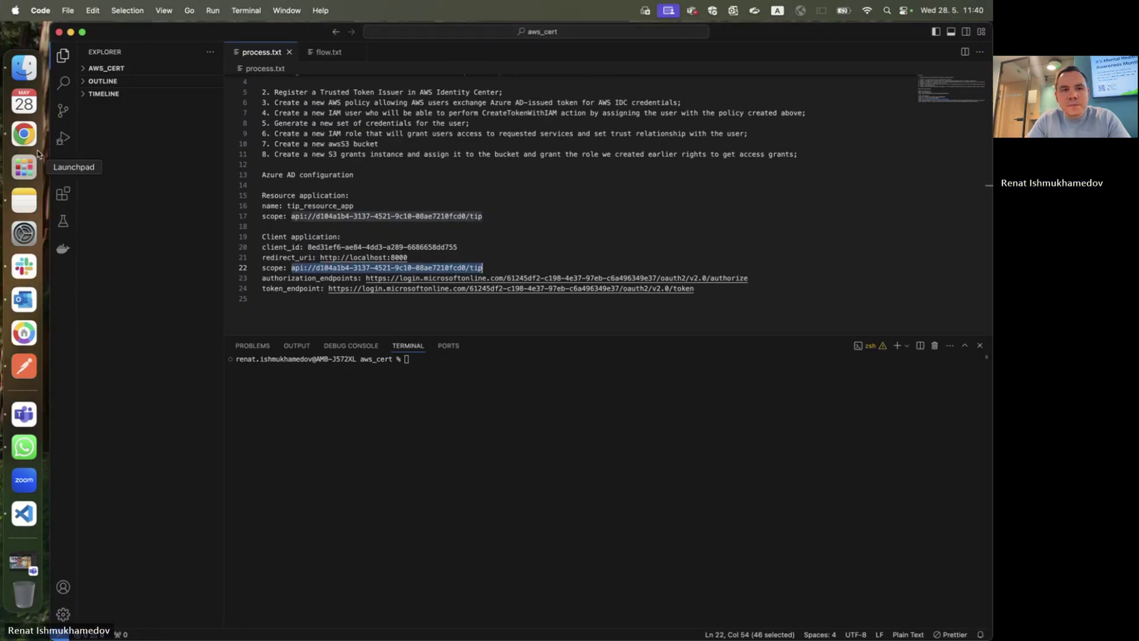
# Step: Open jwt.io in a new browser tab and accept its cookies
pyautogui.click(23, 133)
pyautogui.press('super+t')
pyautogui.write('jw')
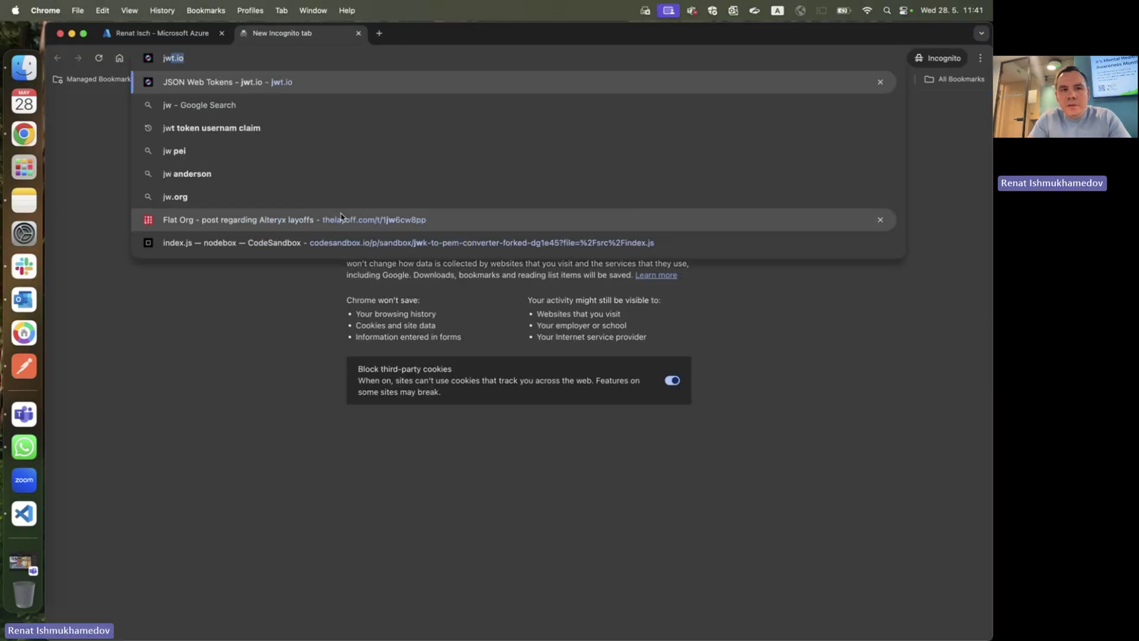
pyautogui.press('Return')
pyautogui.click(411, 417)
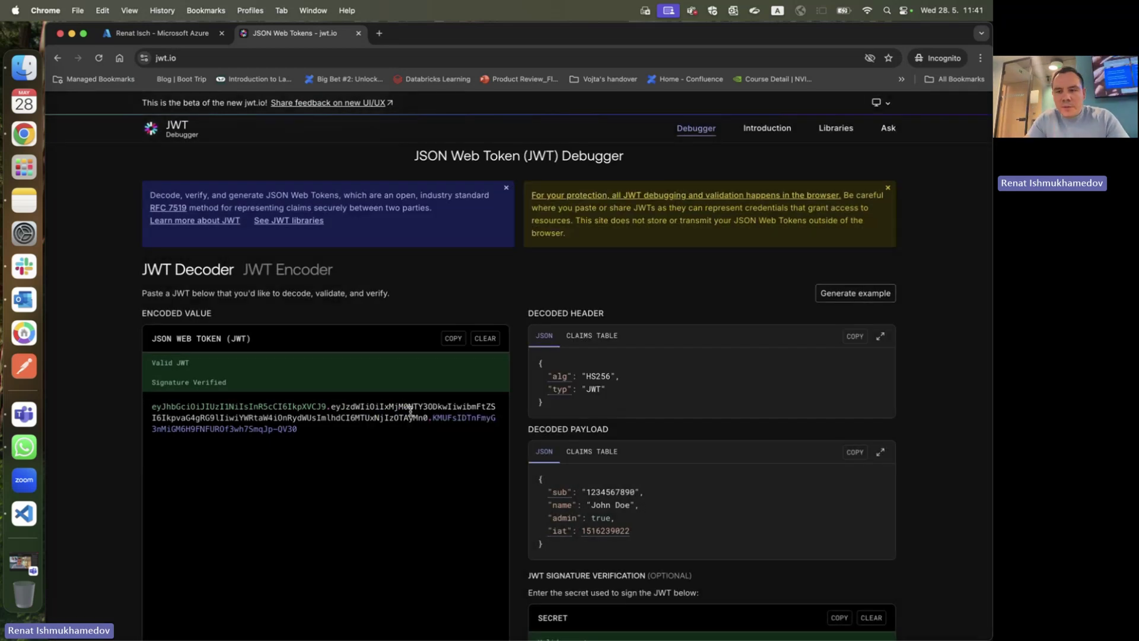
# Step: Replace the example token with the Azure AD token and select its decoded aud value
pyautogui.click(397, 413)
pyautogui.press('super+a')
pyautogui.scroll(-2, 396, 413)
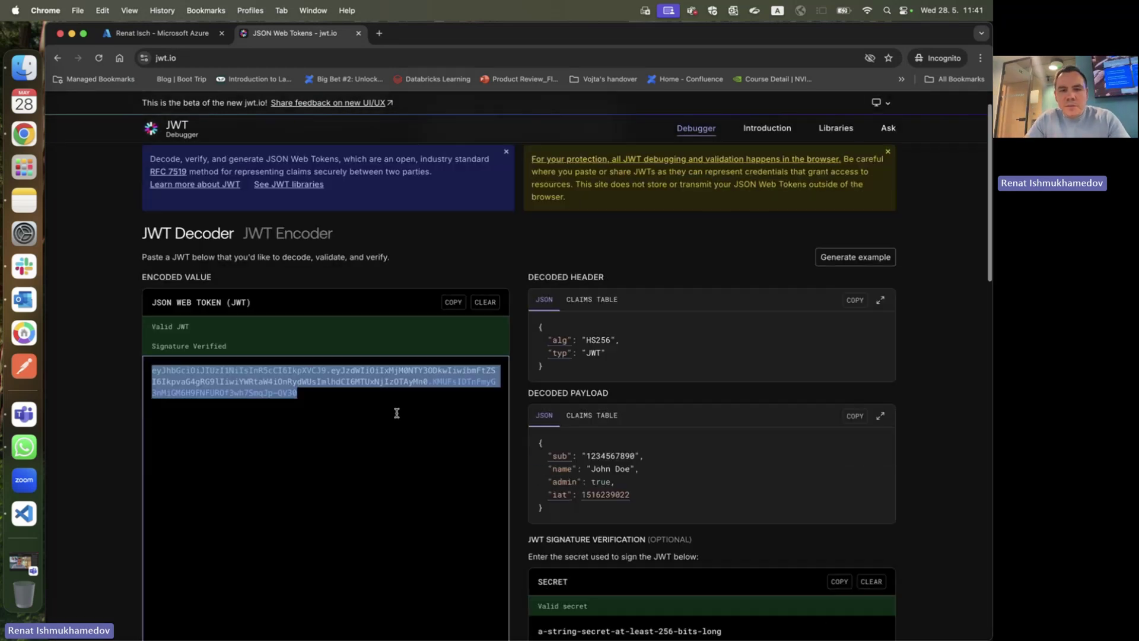
pyautogui.click(359, 387)
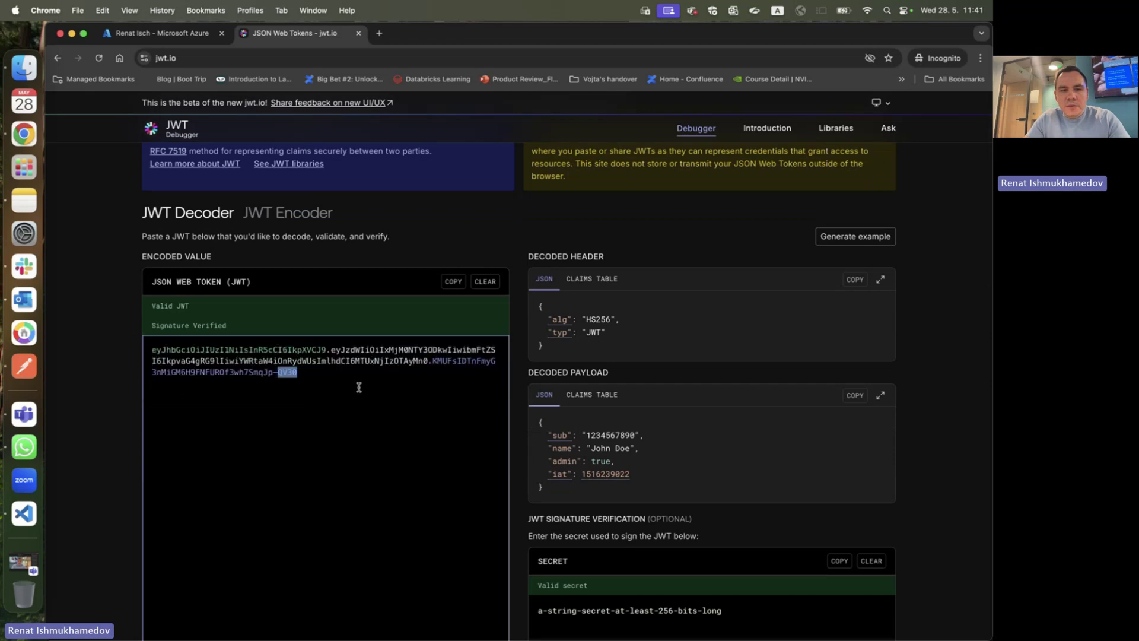
pyautogui.press('super+a')
pyautogui.press('super+v')
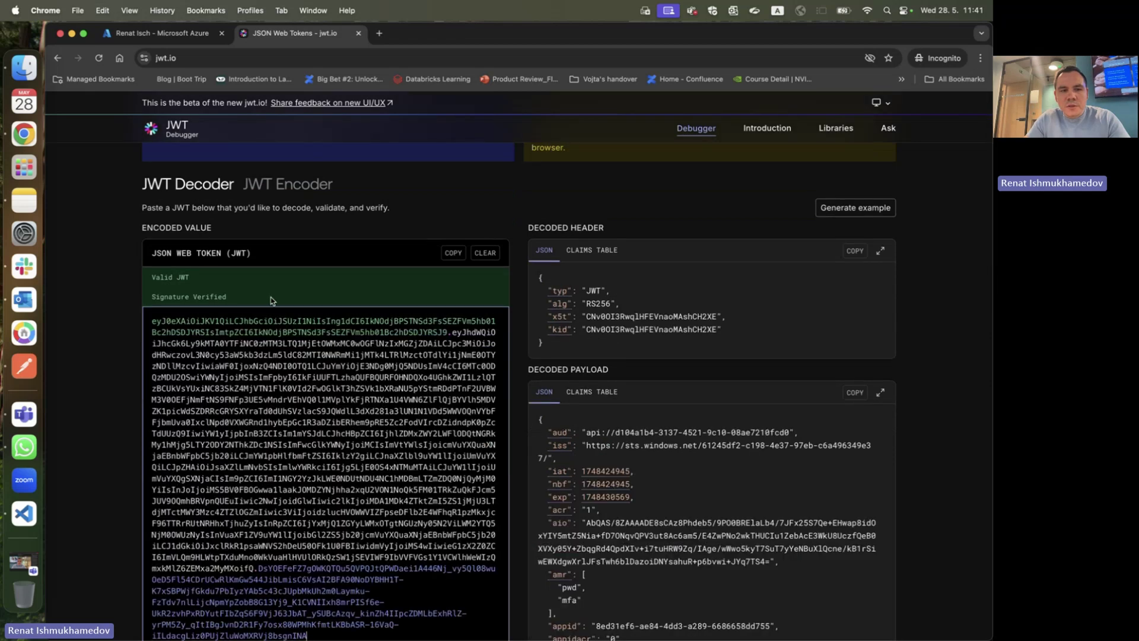
pyautogui.scroll(-1, 260, 369)
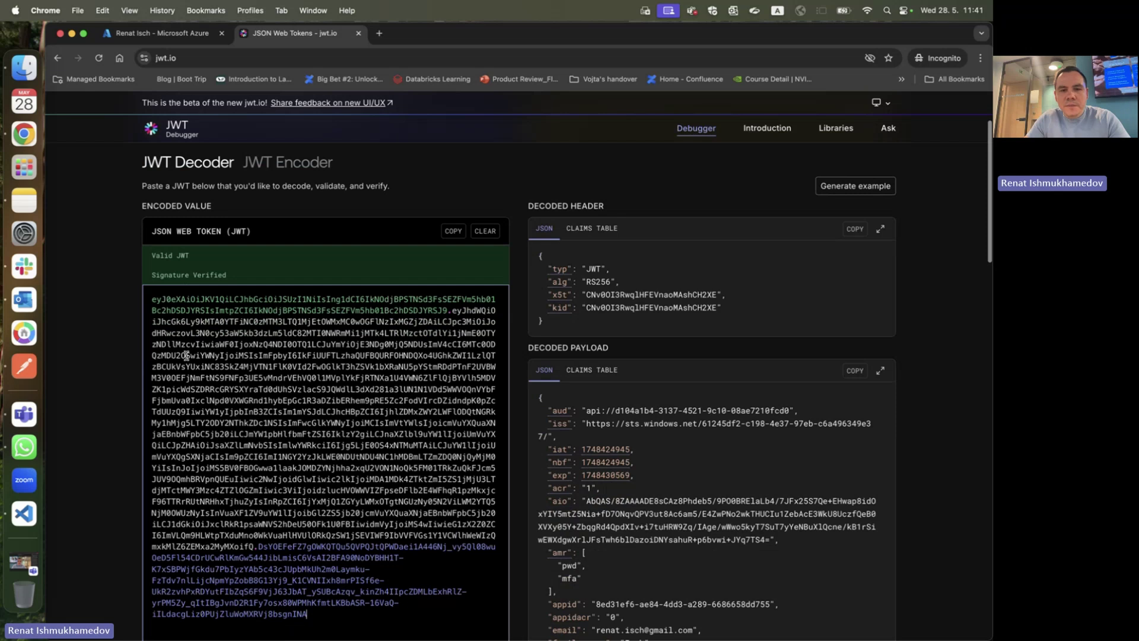
pyautogui.scroll(-3, 302, 437)
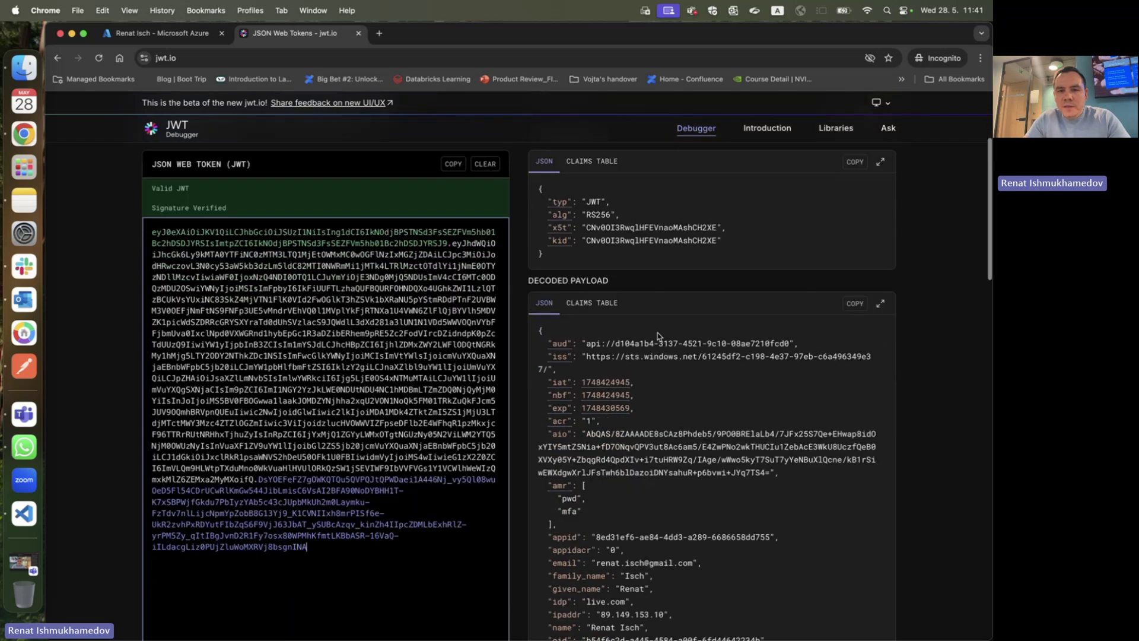
pyautogui.scroll(-2, 617, 392)
pyautogui.scroll(-4, 617, 393)
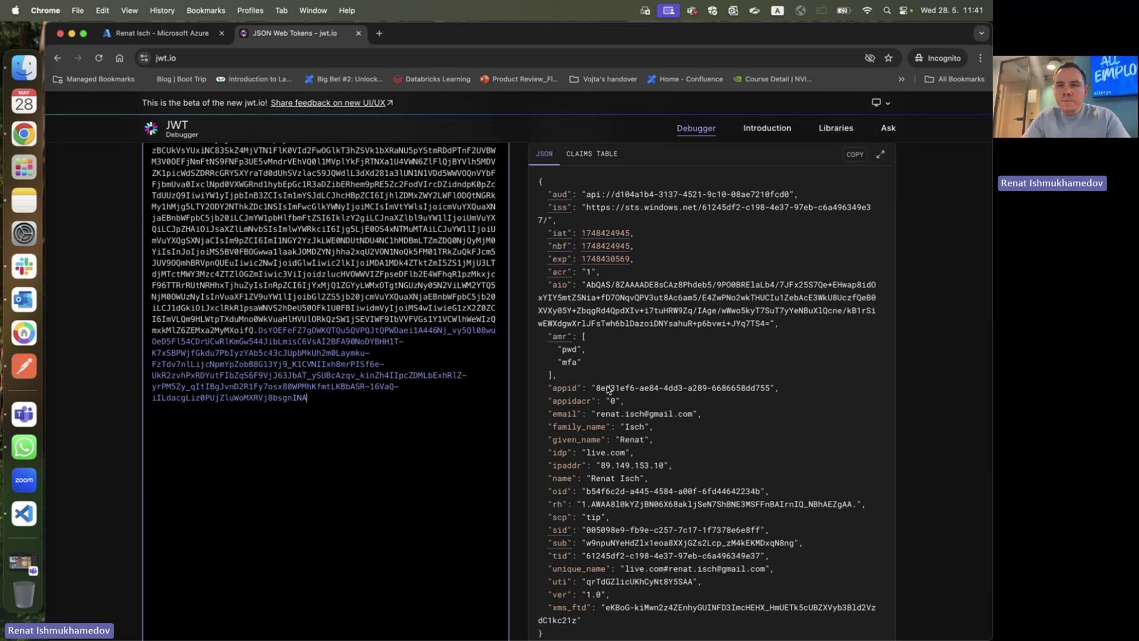
pyautogui.scroll(1, 608, 388)
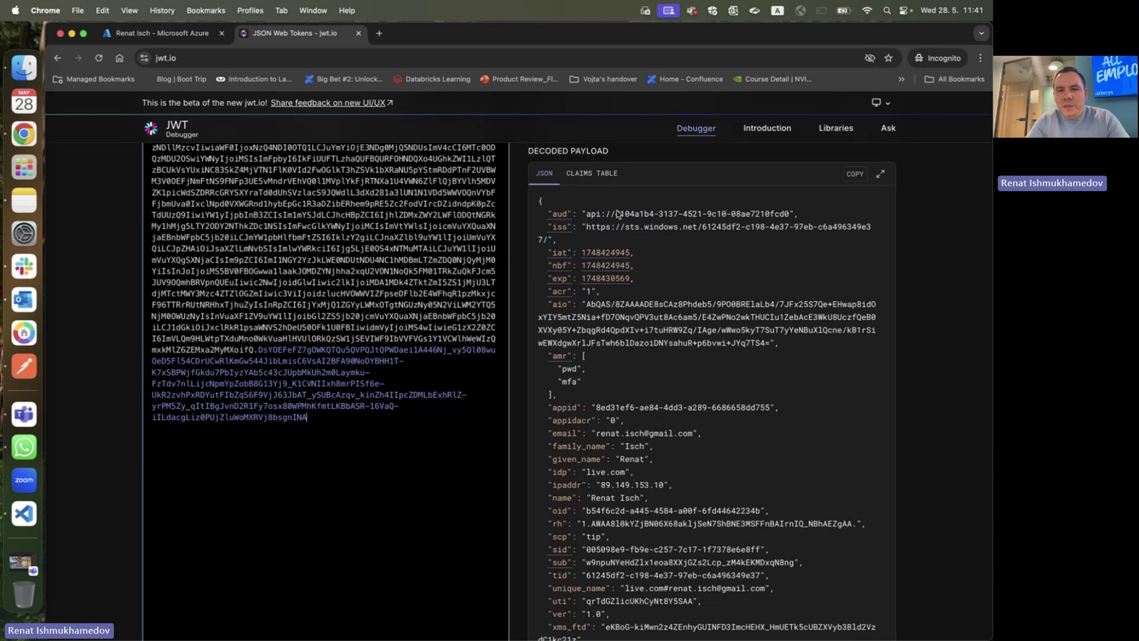
pyautogui.moveTo(586, 214); pyautogui.dragTo(790, 217)
pyautogui.press('cmd+c')
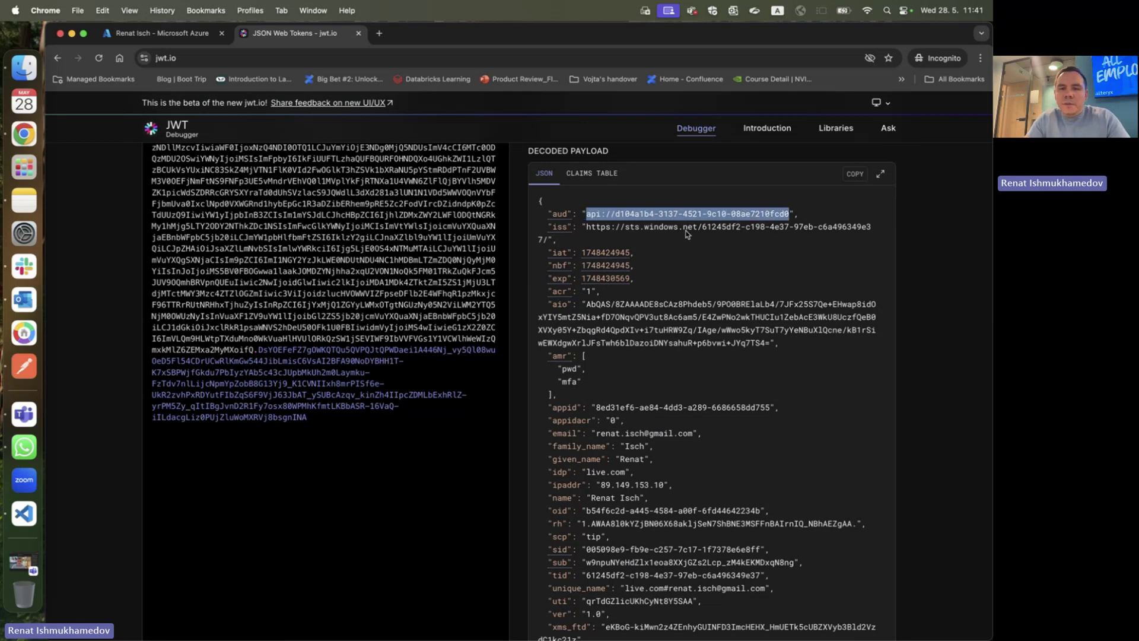
# Step: Search process.txt for the aud GUID to confirm it matches the api:// scope
pyautogui.click(23, 513)
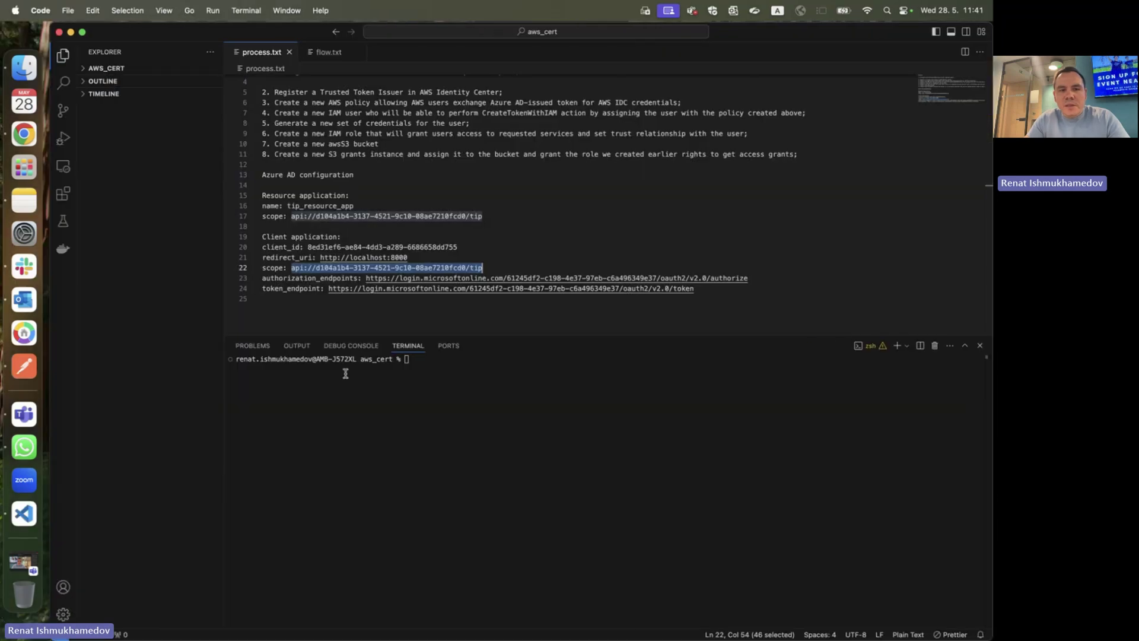
pyautogui.click(378, 256)
pyautogui.press('cmd+f')
pyautogui.press('cmd+v')
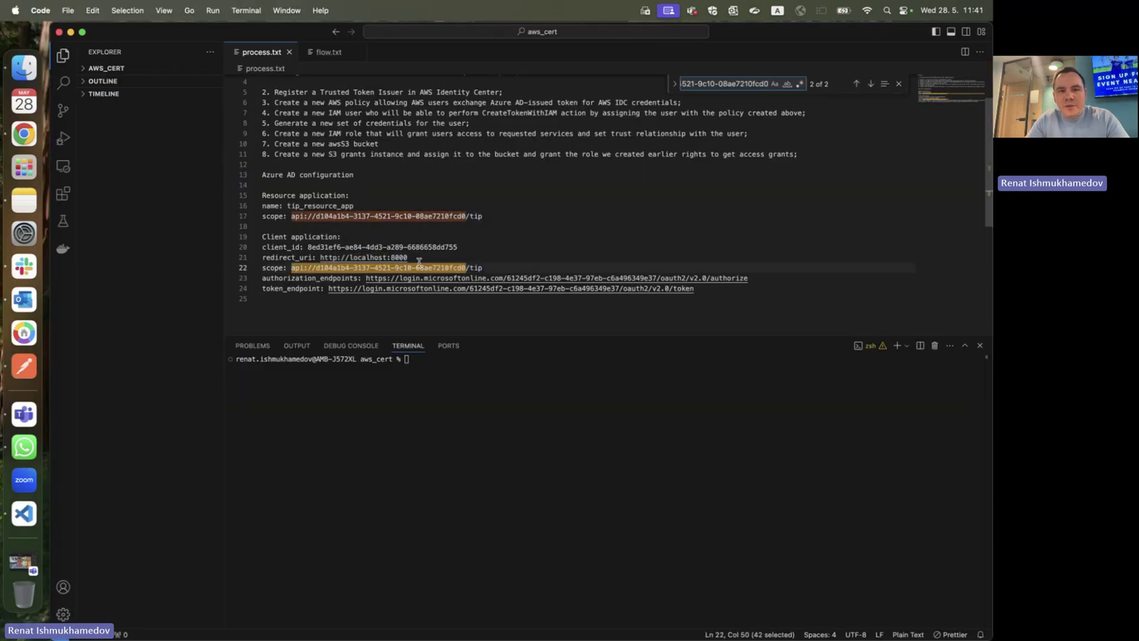
pyautogui.press('cmd+Tab')
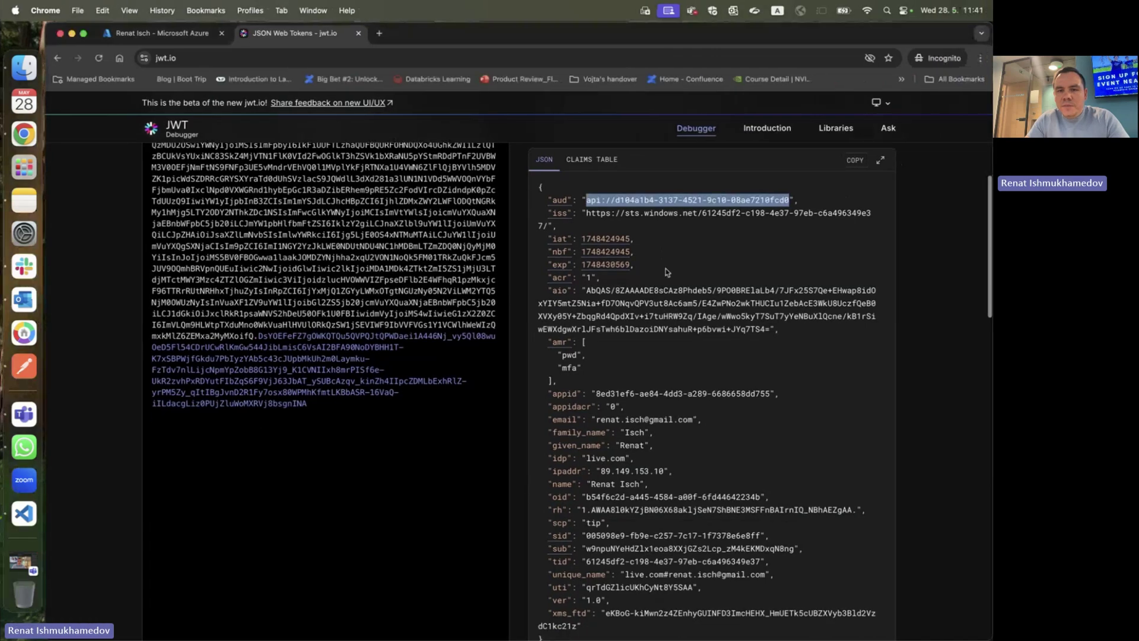
# Step: Inspect the email and timestamp claims in the decoded payload, then select the full iss issuer URL
pyautogui.scroll(-3, 667, 272)
pyautogui.doubleClick(606, 347)
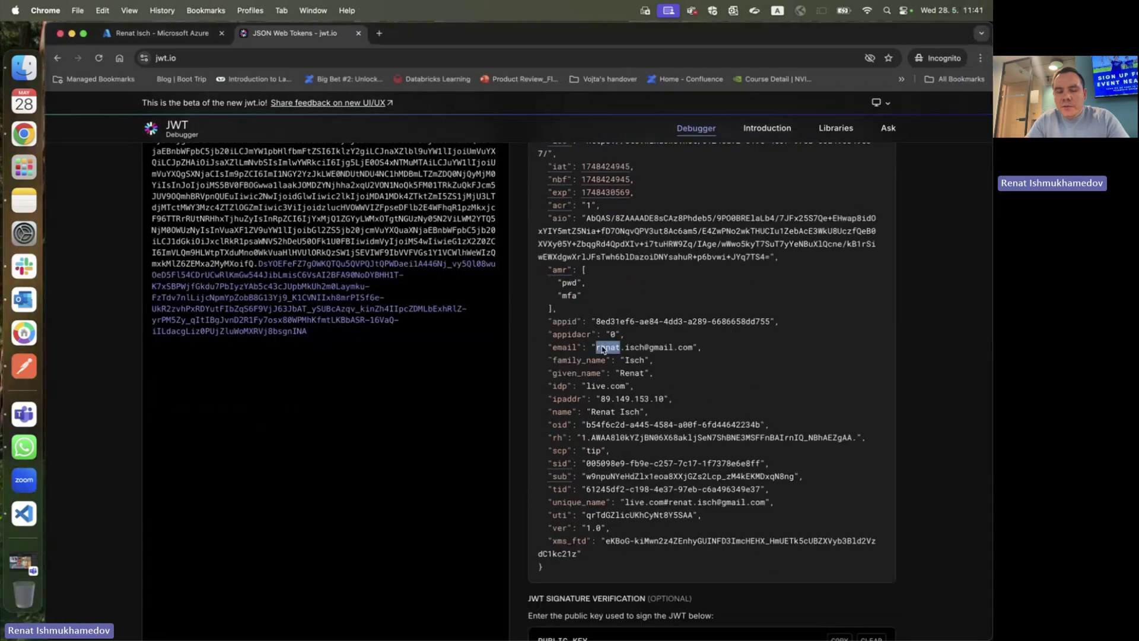
pyautogui.moveTo(602, 349)
pyautogui.mouseDown()
pyautogui.moveTo(693, 349)
pyautogui.moveTo(595, 351)
pyautogui.mouseUp()
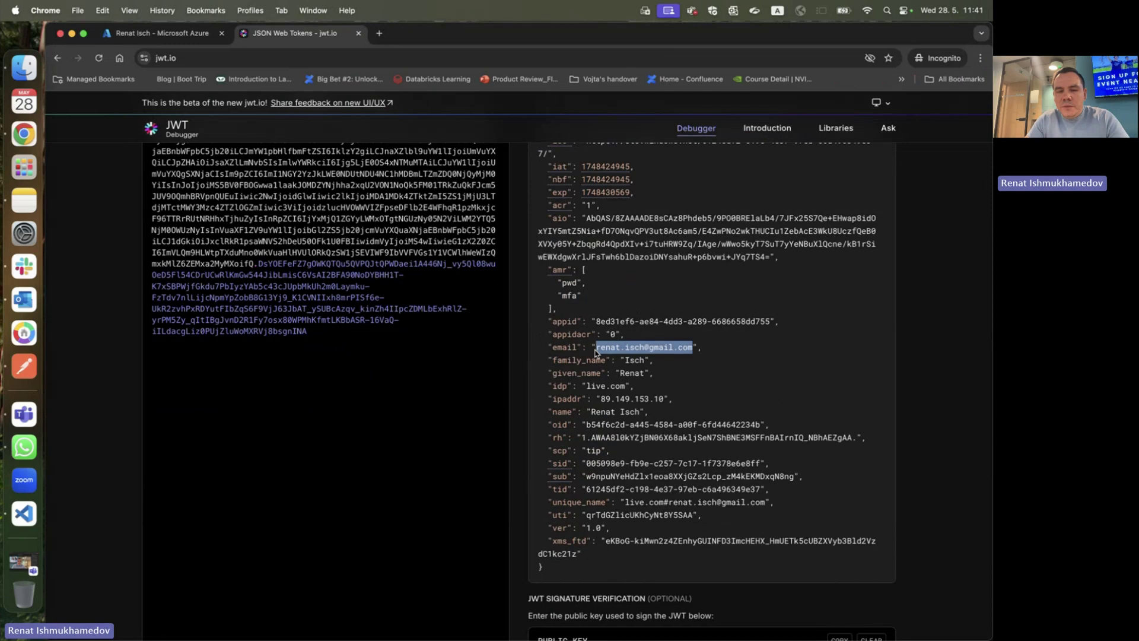
pyautogui.click(559, 351)
pyautogui.scroll(1, 563, 353)
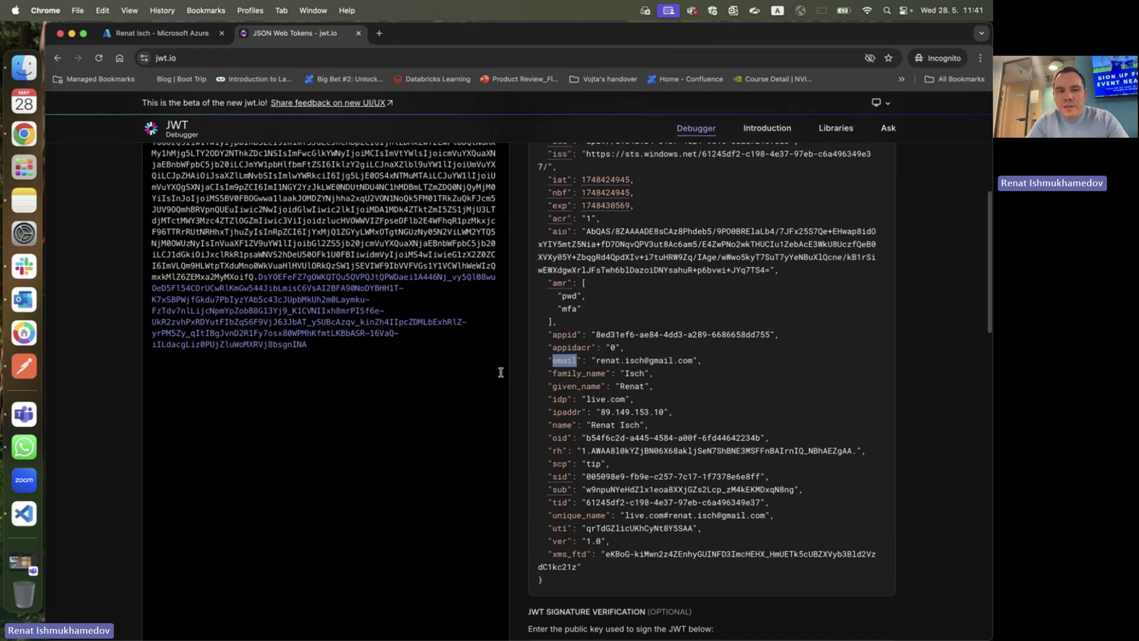
pyautogui.scroll(-5, 596, 374)
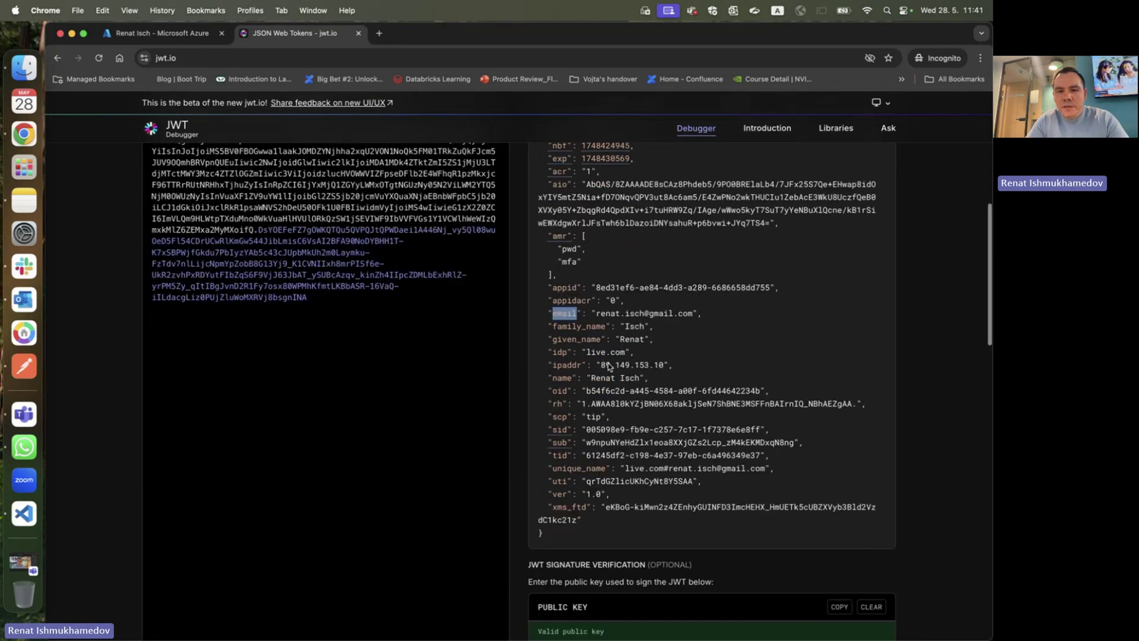
pyautogui.scroll(10, 608, 367)
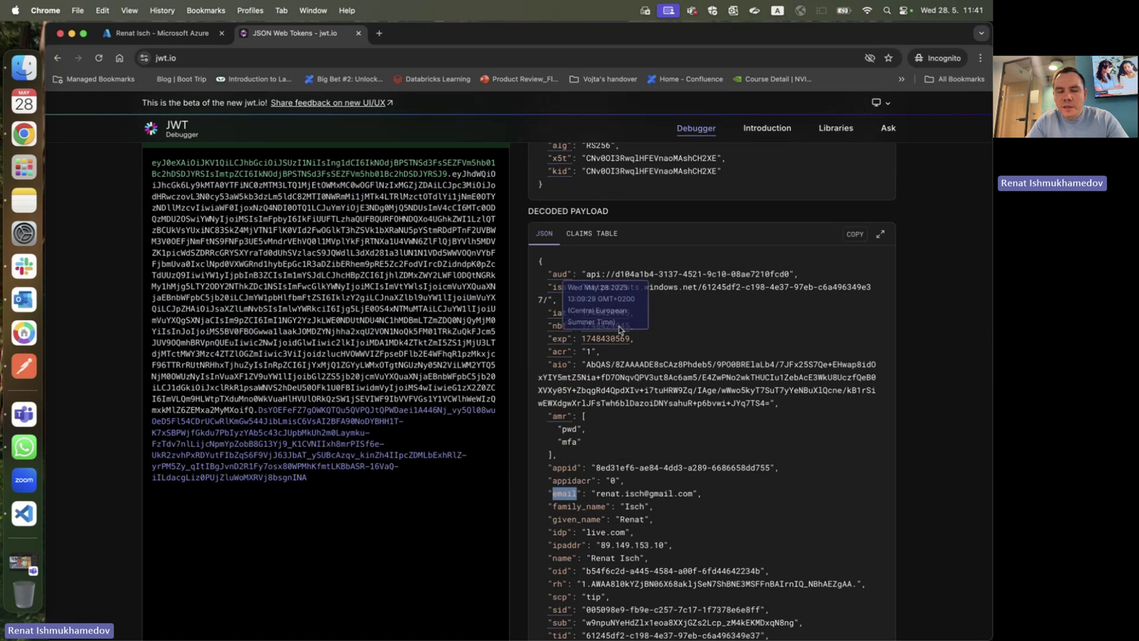
pyautogui.scroll(1, 619, 380)
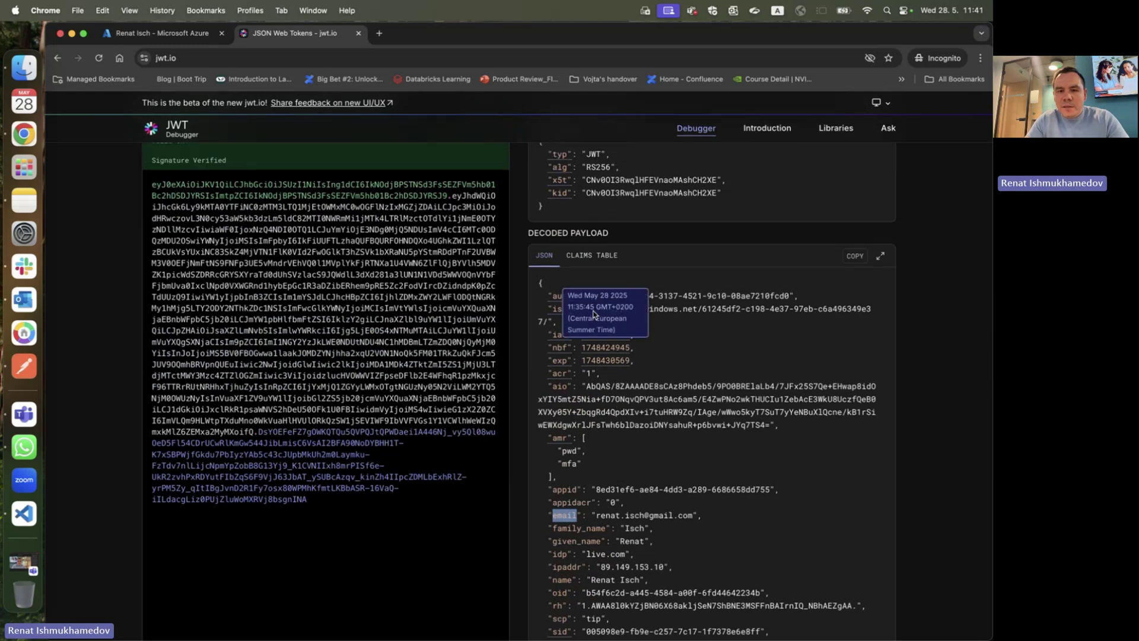
pyautogui.click(585, 308)
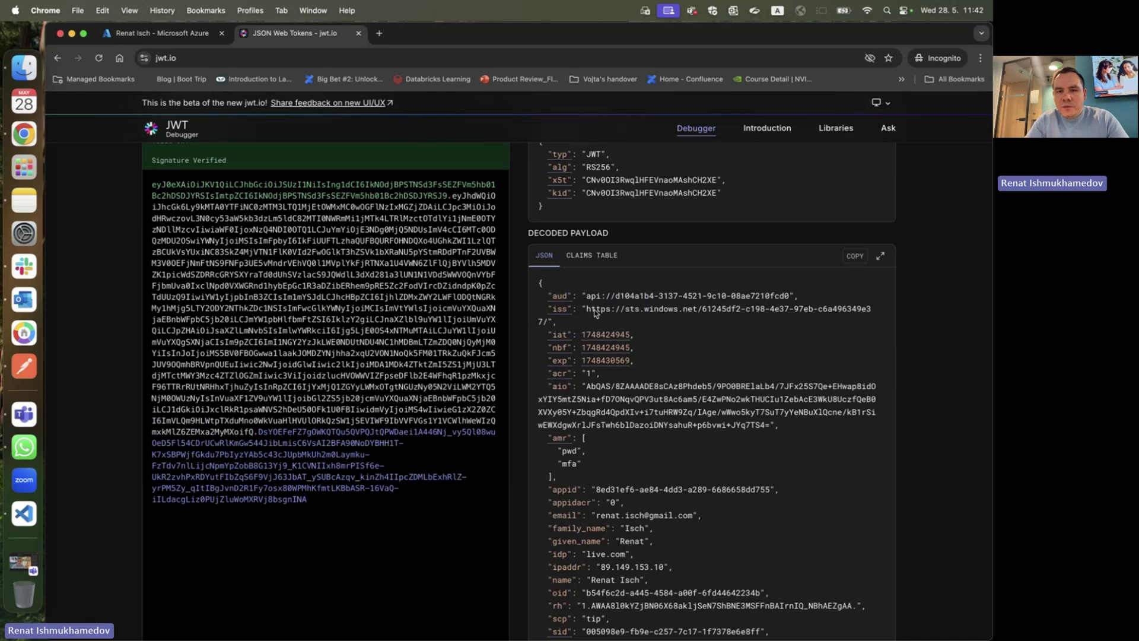
pyautogui.moveTo(587, 309); pyautogui.dragTo(555, 322)
pyautogui.press('super+c')
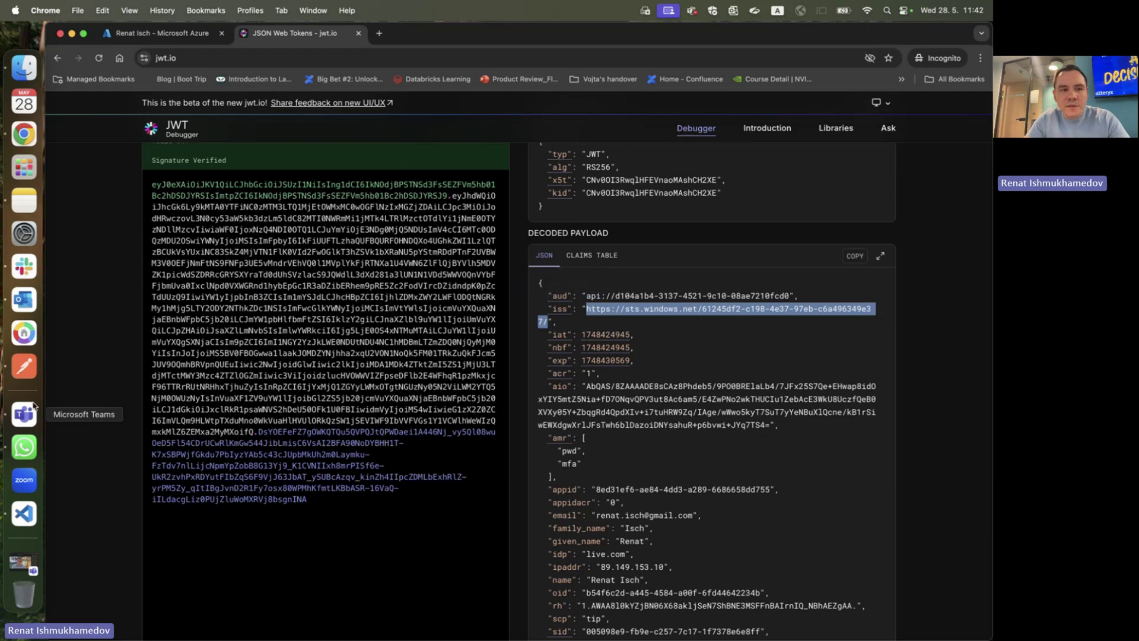
pyautogui.click(31, 509)
# Step: Add an azure_ad_issuer: line with the pasted issuer URL on line 25 and save process.txt
pyautogui.click(420, 308)
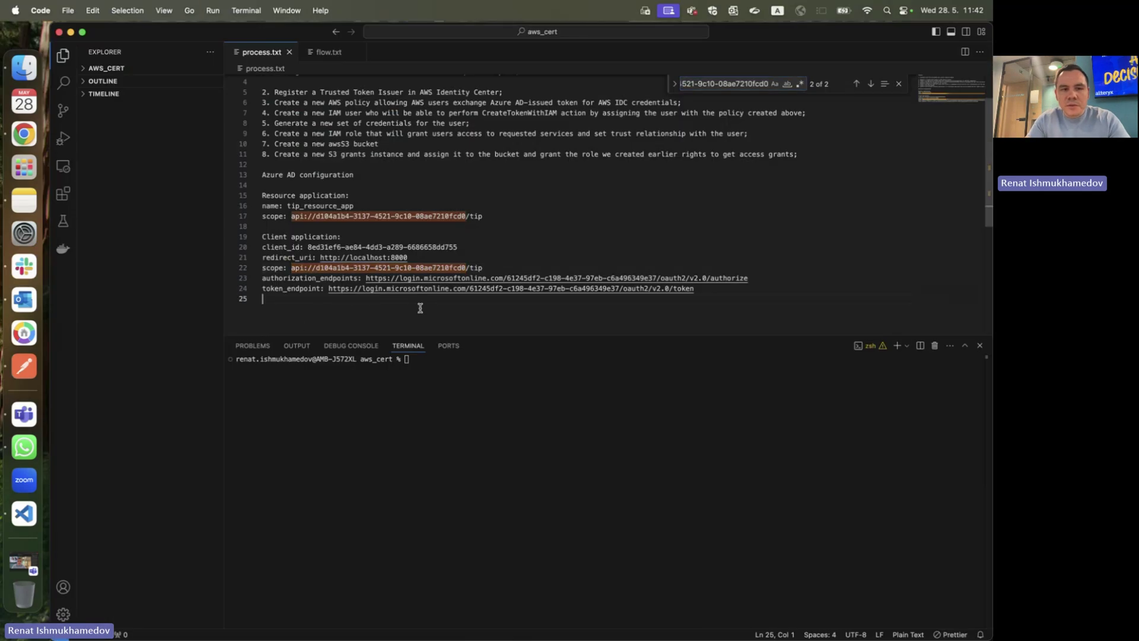
pyautogui.write('issuer:')
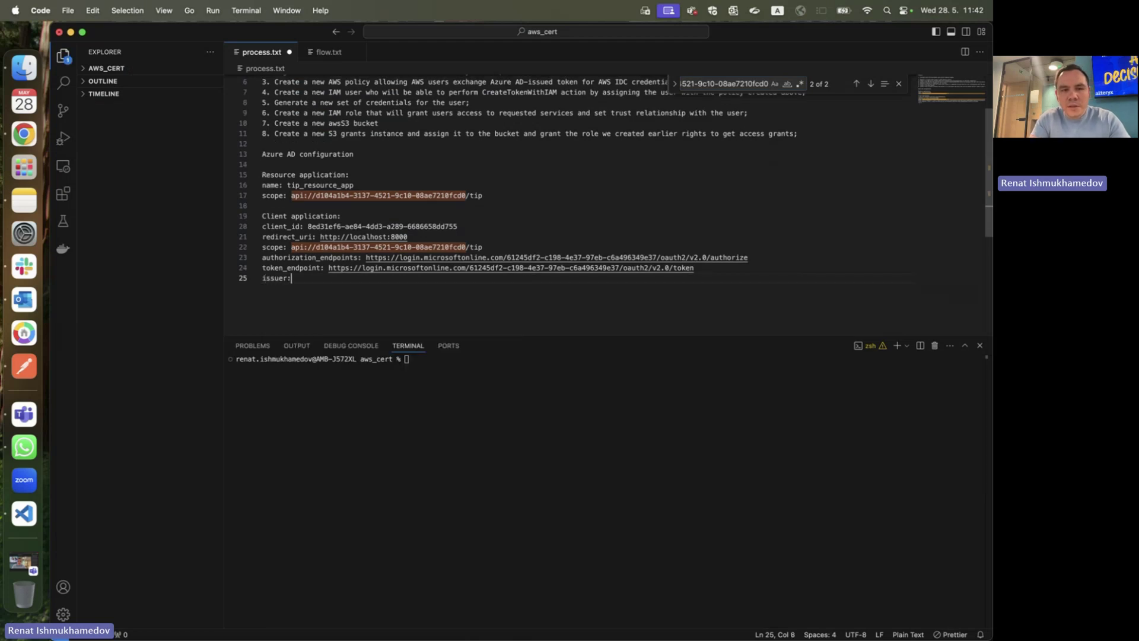
pyautogui.click(262, 277)
pyautogui.write('azurre_')
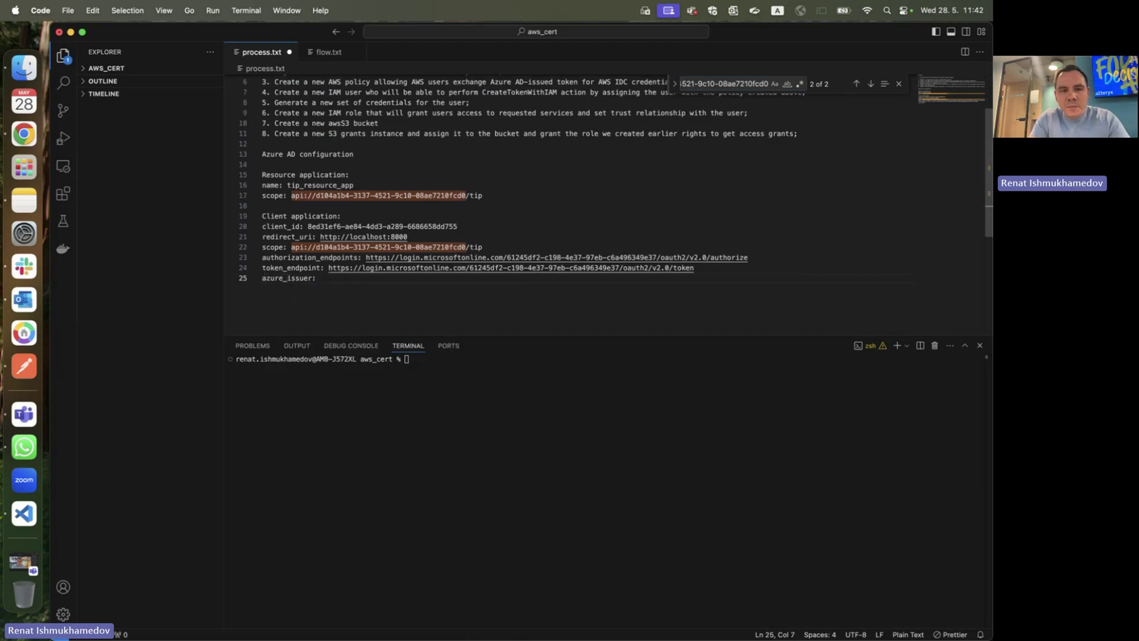
pyautogui.write('ad')
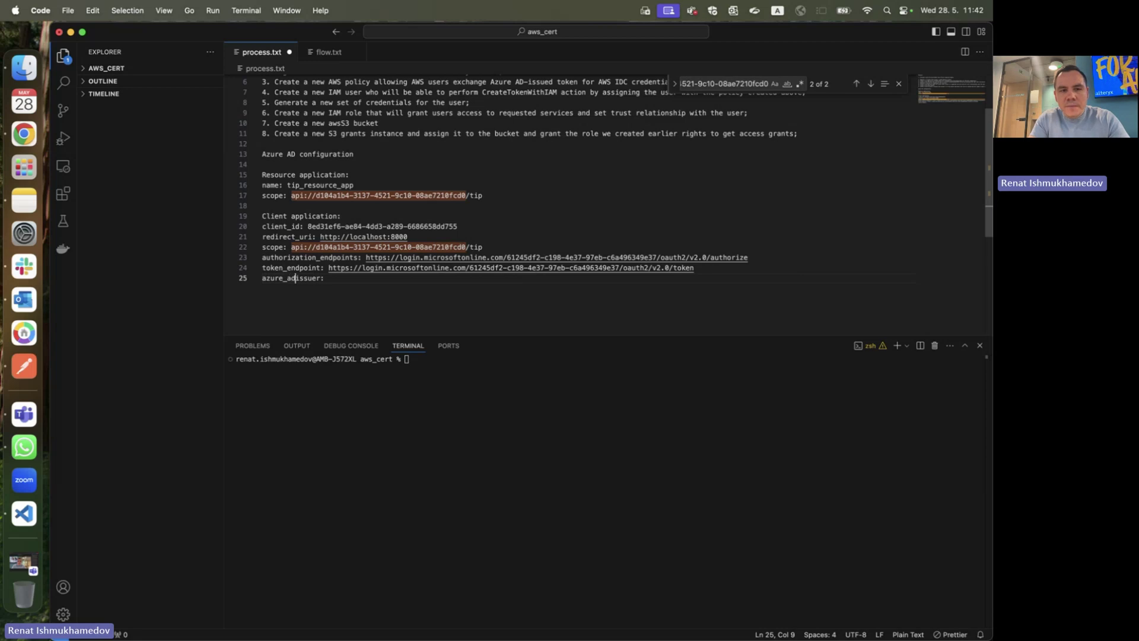
pyautogui.press('super+v')
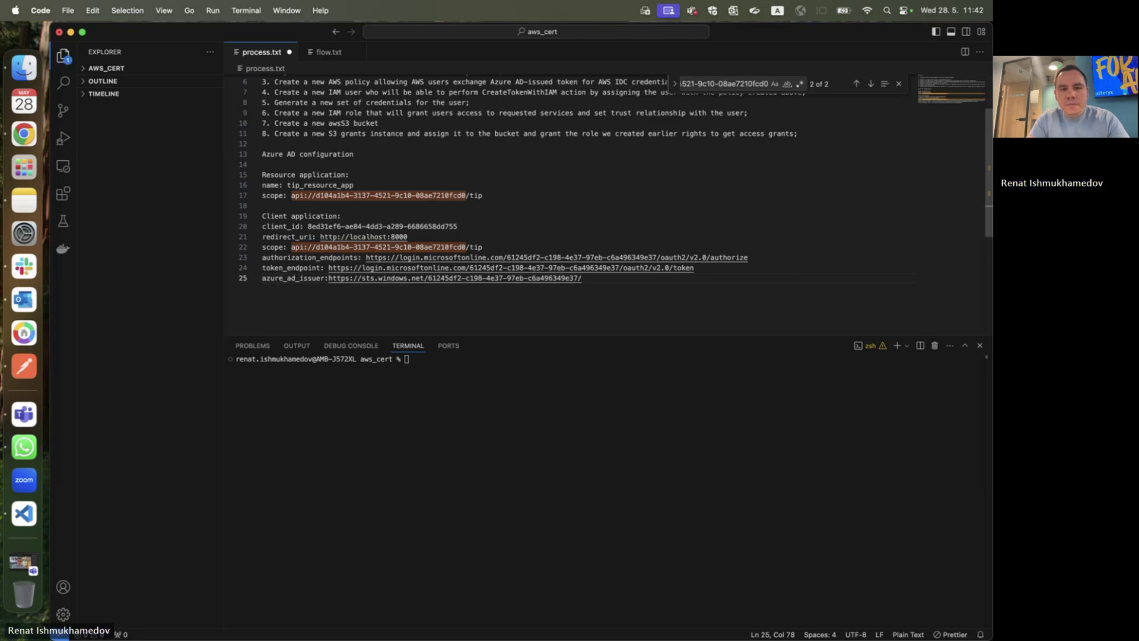
pyautogui.press('super+s')
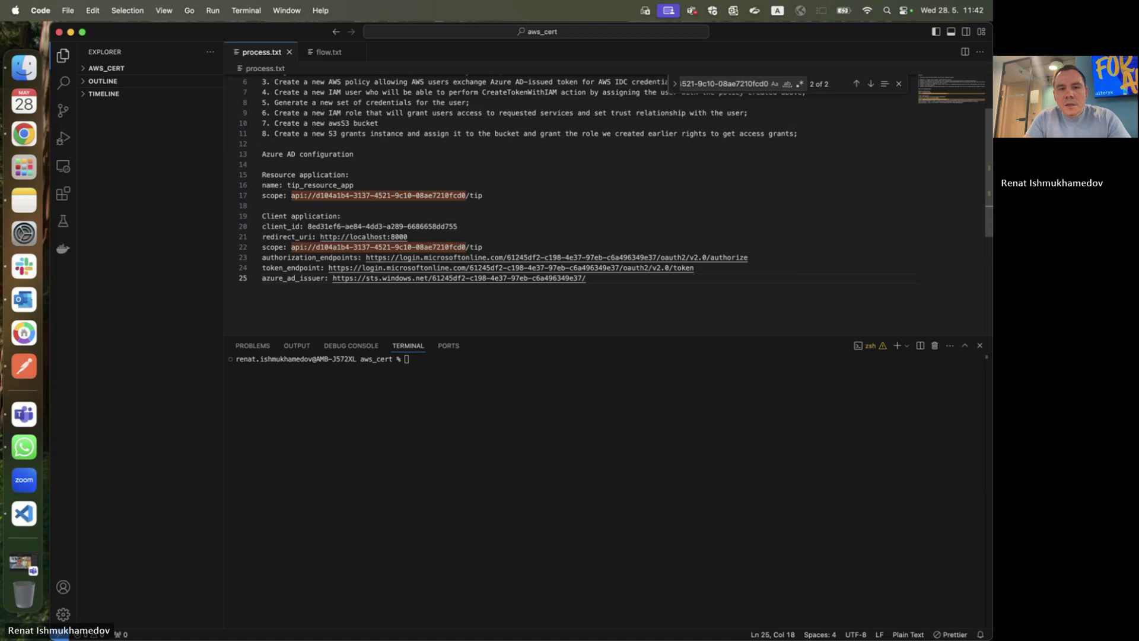
pyautogui.press('super+Tab')
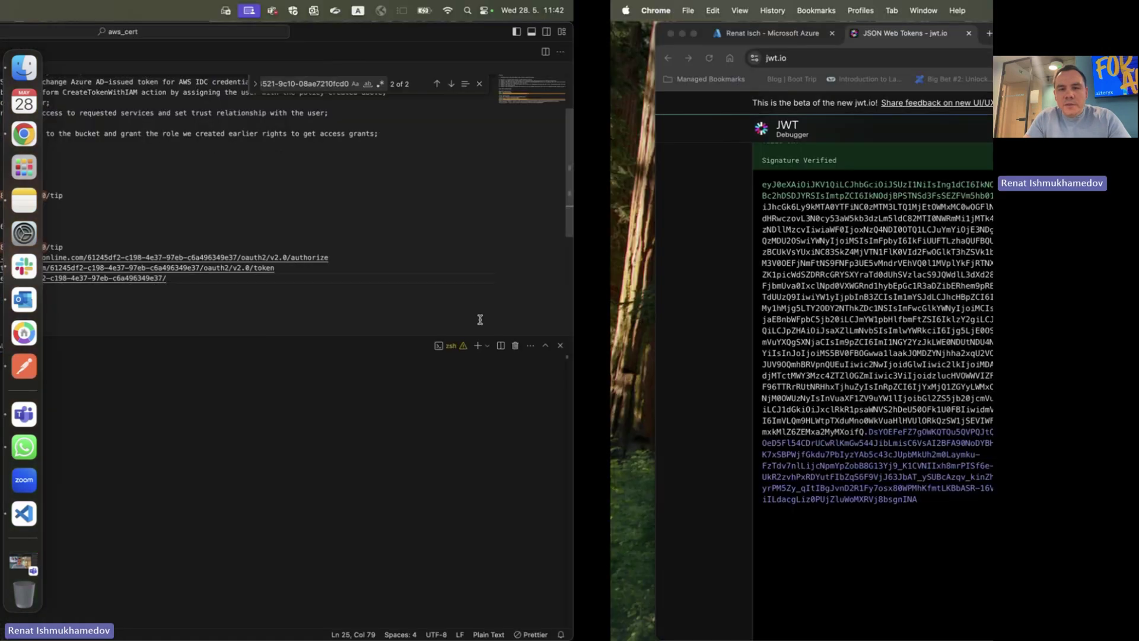
pyautogui.press('super+Tab')
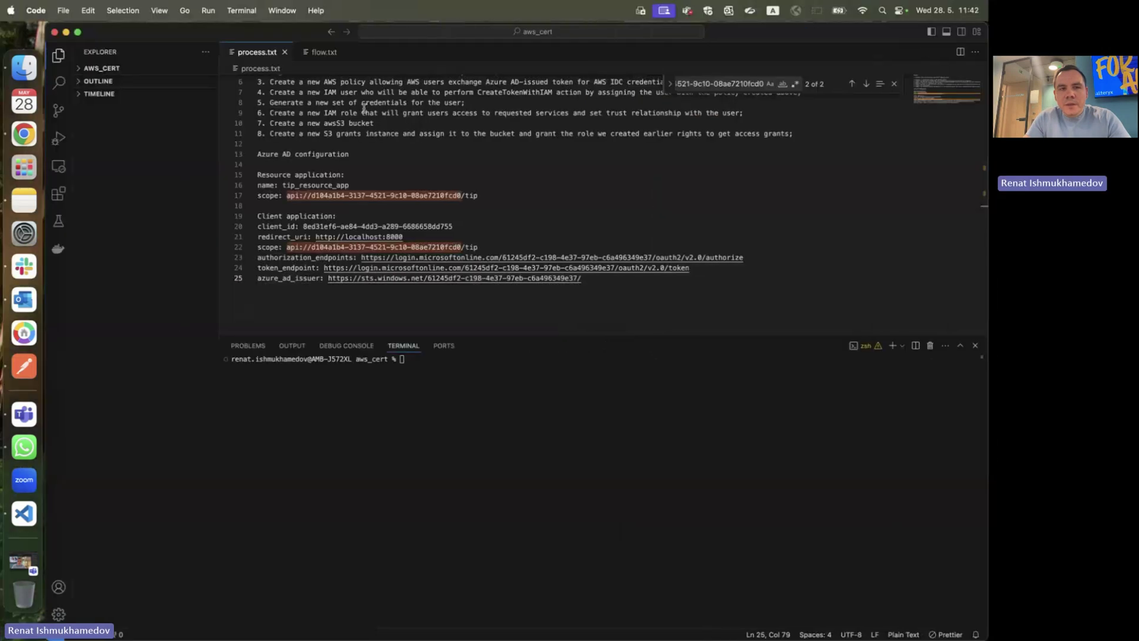
# Step: Mark step 1 in process.txt as '- done;' and move step 2 directly beneath it
pyautogui.doubleClick(295, 121)
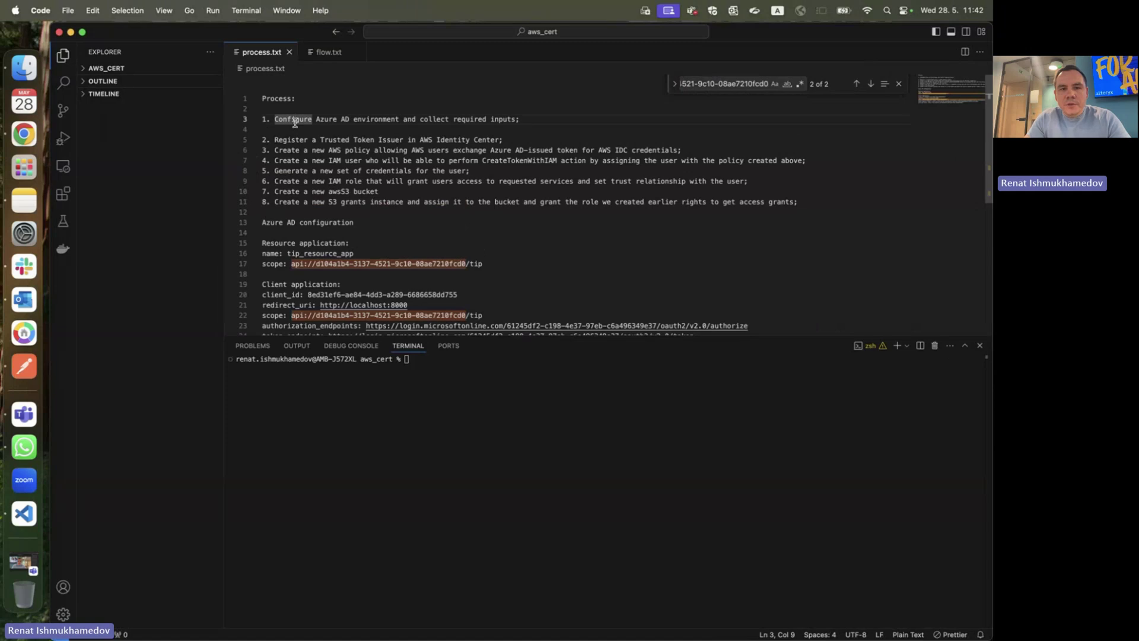
pyautogui.press('End')
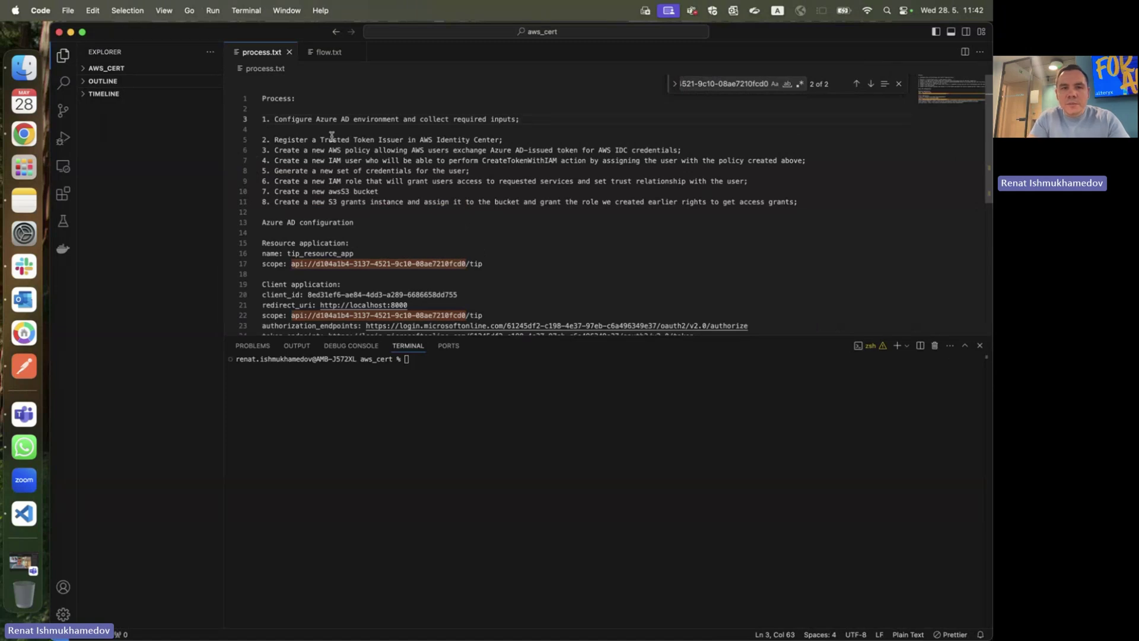
pyautogui.press('BackSpace')
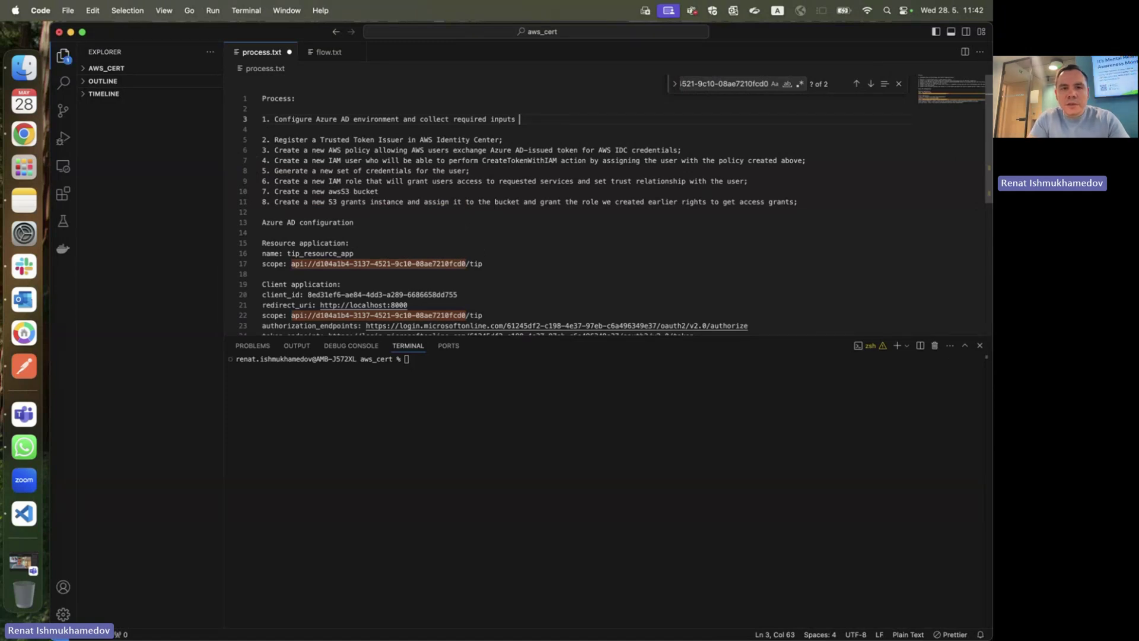
pyautogui.write('- done;')
pyautogui.hotkey('alt', 'Up')
pyautogui.press('Down')
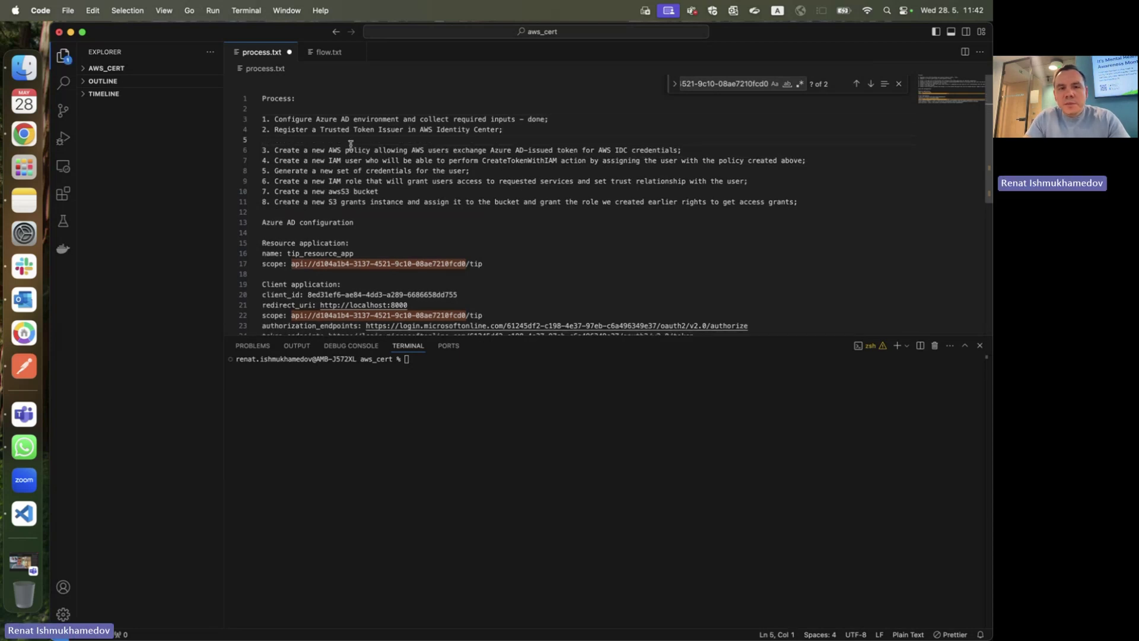
# Step: Highlight 'AWS Identity Center' in step 2, then close Postman's access tokens window
pyautogui.moveTo(275, 129); pyautogui.dragTo(338, 131)
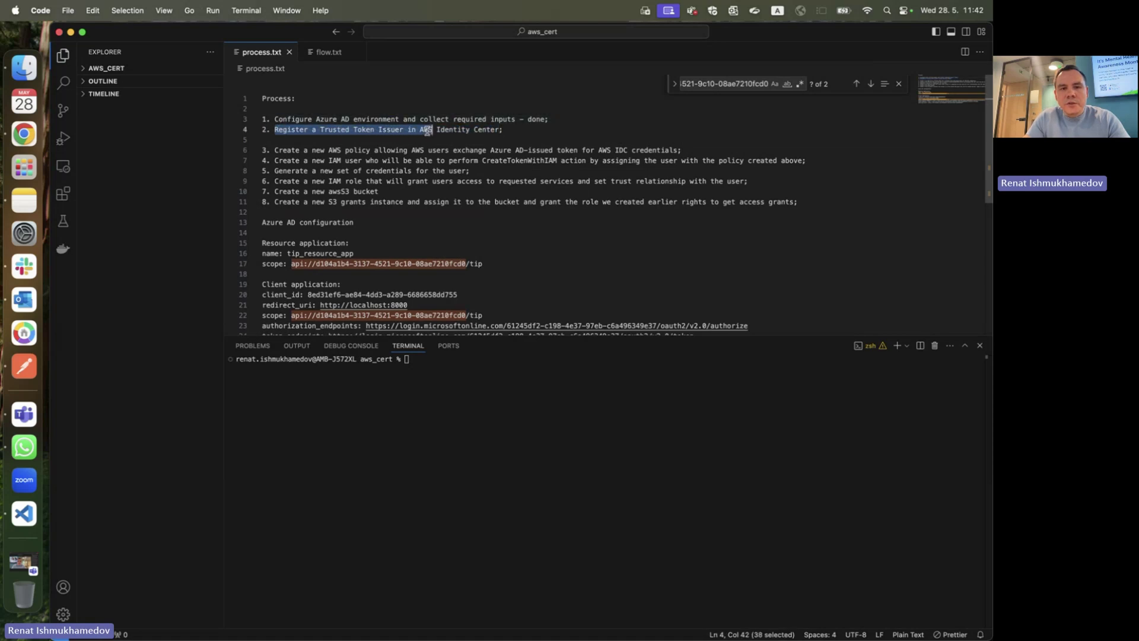
pyautogui.moveTo(421, 130); pyautogui.dragTo(499, 130)
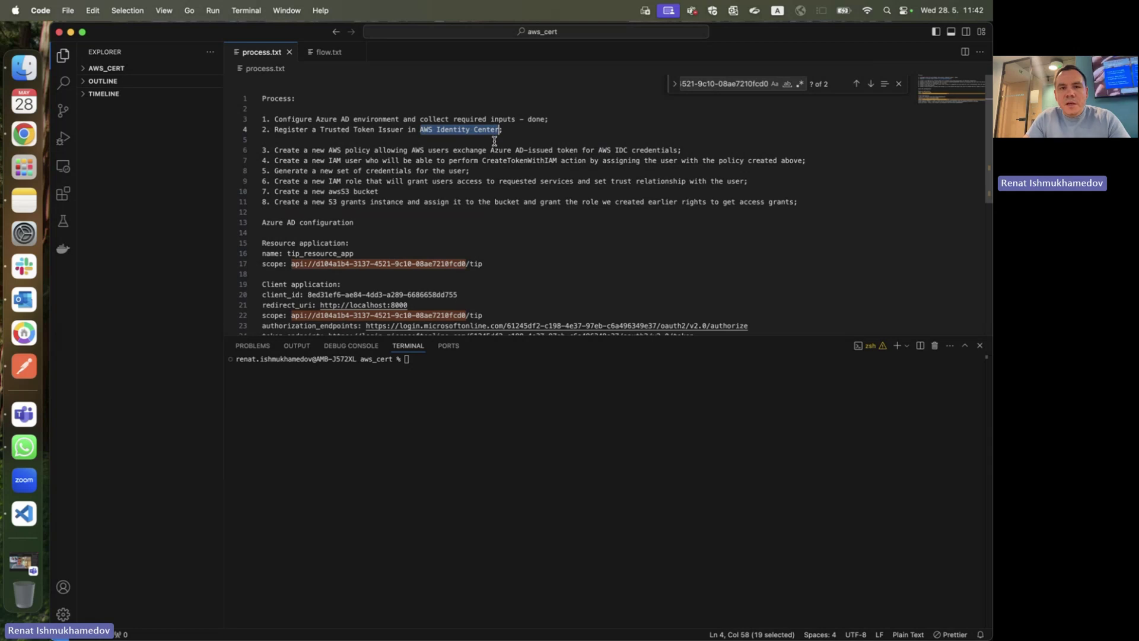
pyautogui.press('super+Tab')
pyautogui.press('Escape')
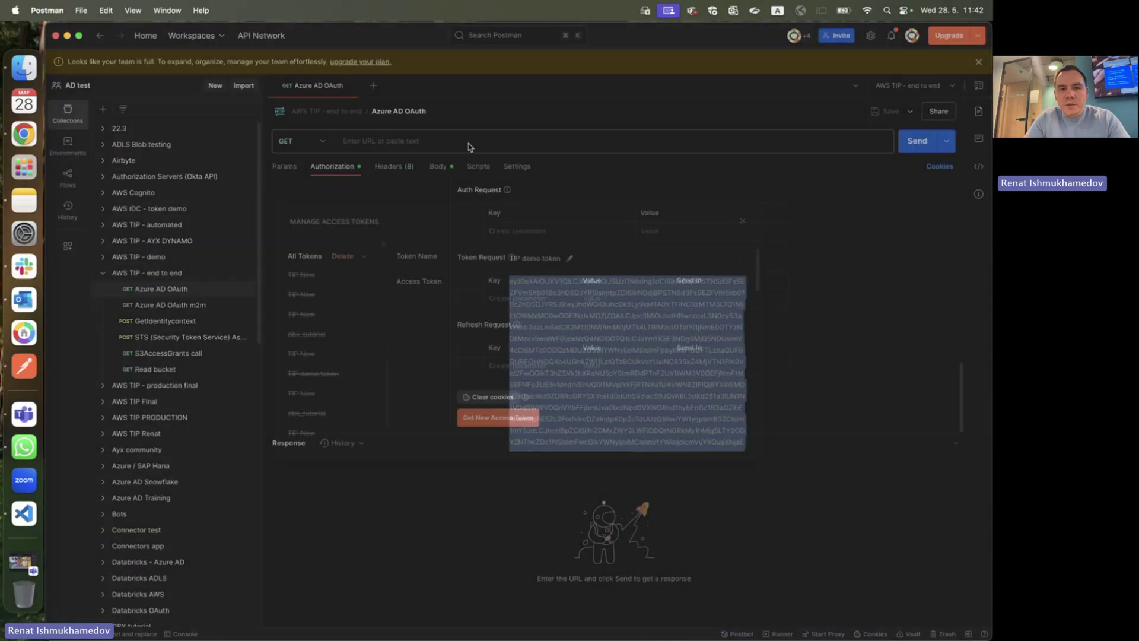
# Step: Move the browser desktop into third place and open IAM Identity Center via the AWS console search
pyautogui.hotkey('ctrl', 'Up')
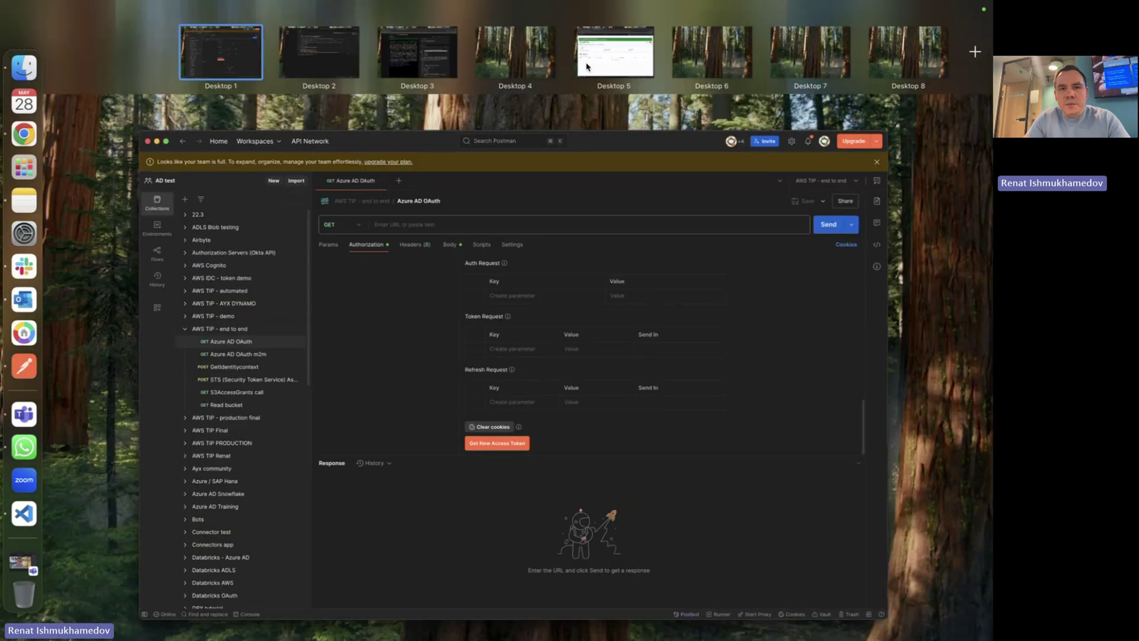
pyautogui.moveTo(594, 65); pyautogui.dragTo(323, 62)
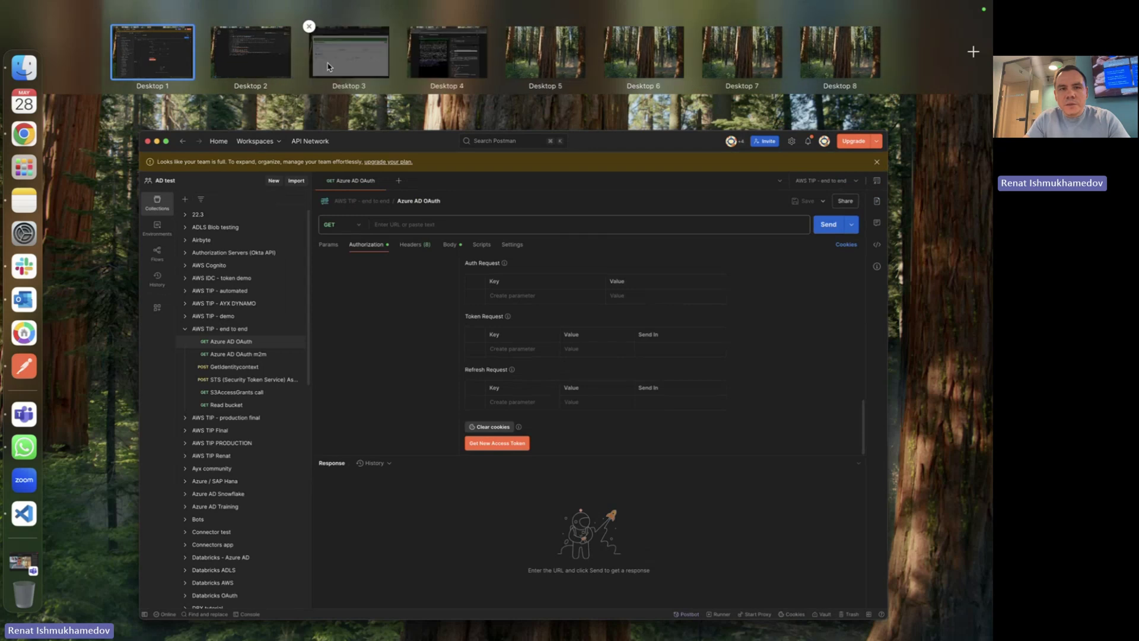
pyautogui.click(337, 54)
pyautogui.click(67, 102)
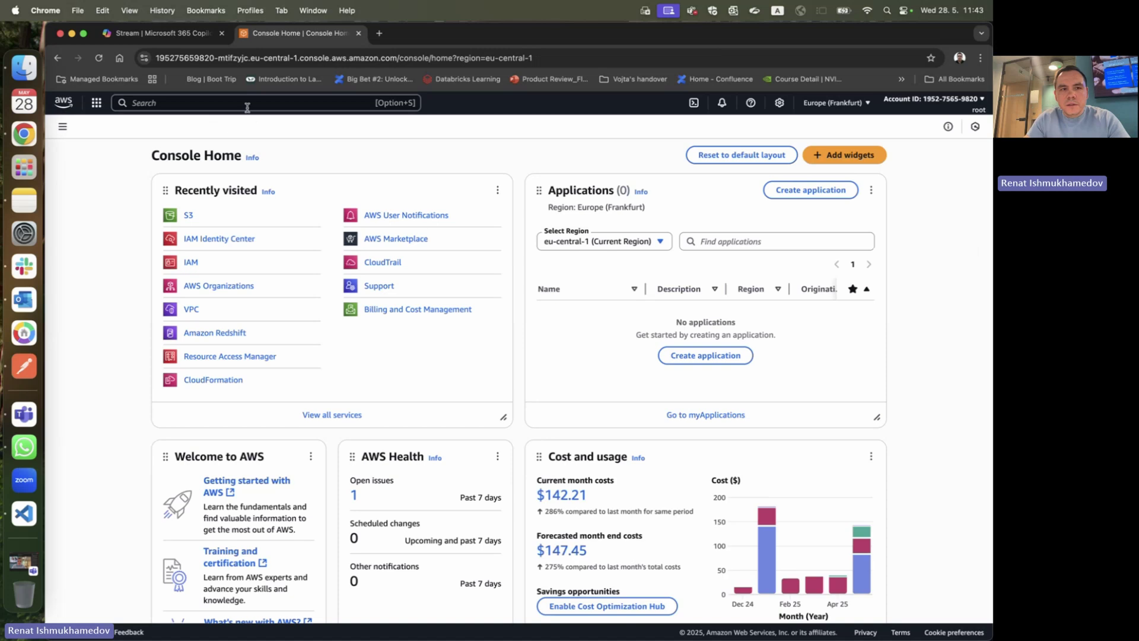
pyautogui.click(247, 104)
pyautogui.write('ident')
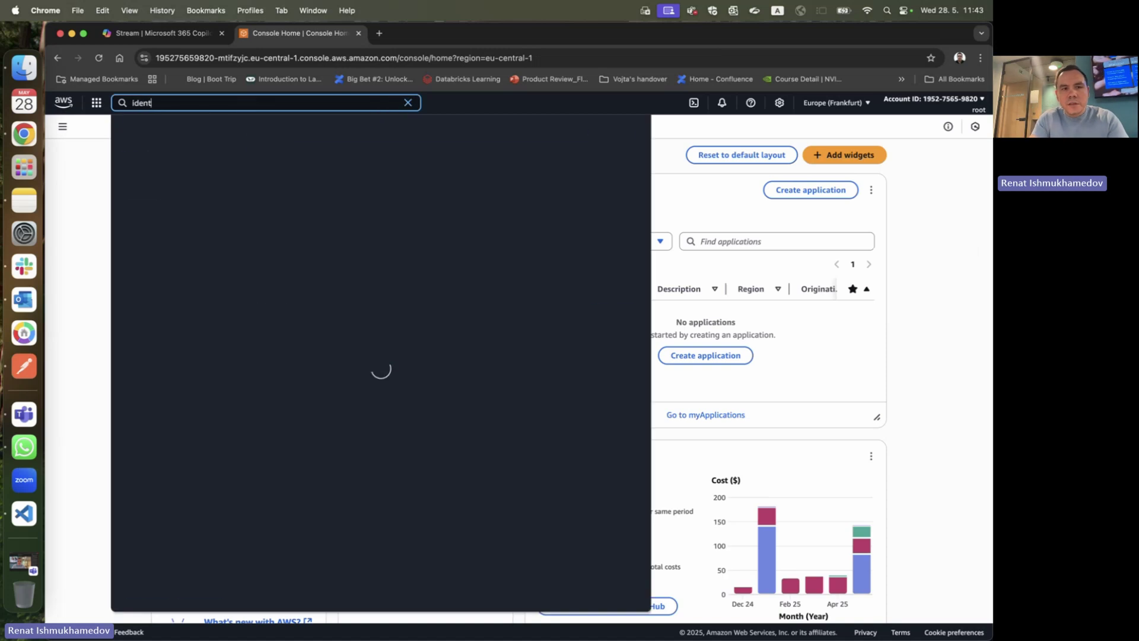
pyautogui.write('ity center')
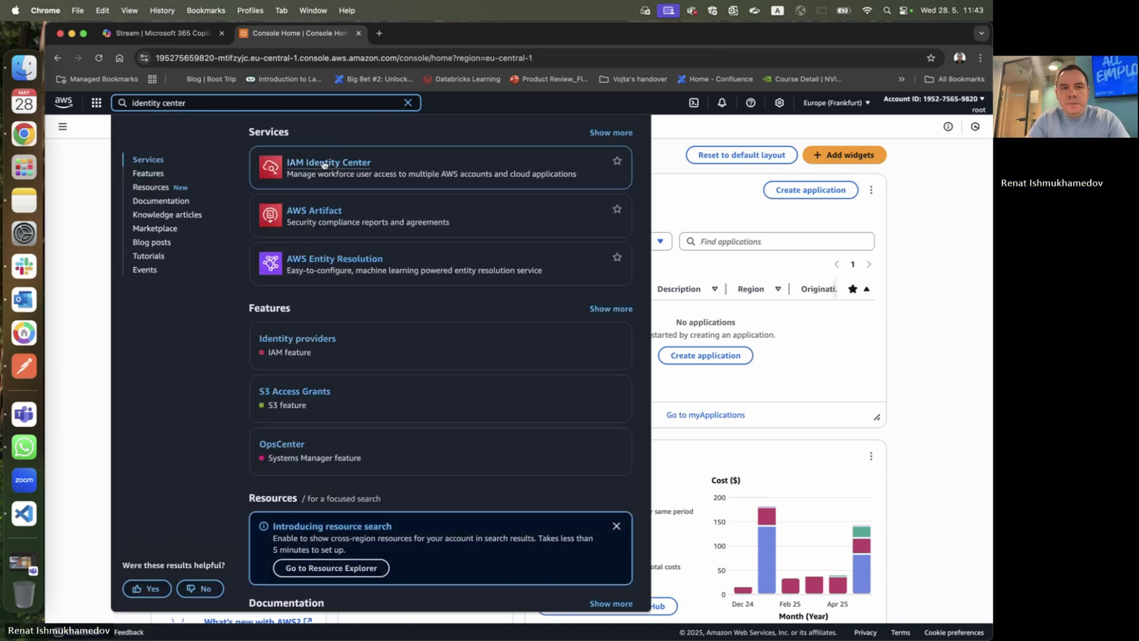
pyautogui.click(323, 165)
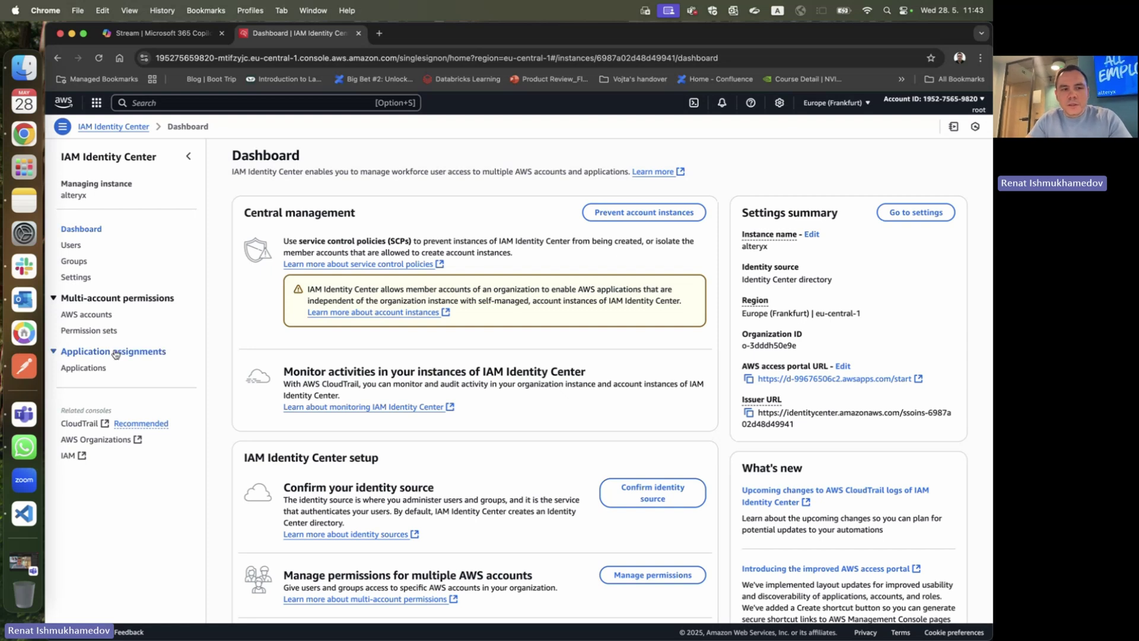
# Step: Show Identity Center's Authentication settings and locate the empty Trusted token issuers section
pyautogui.click(79, 277)
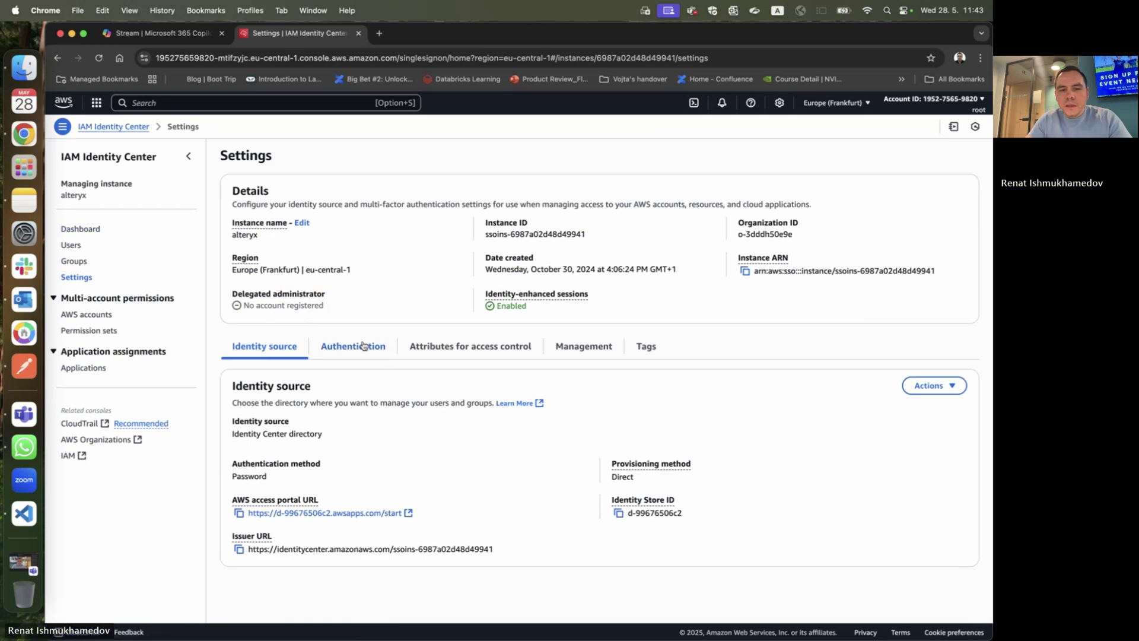
pyautogui.click(364, 346)
pyautogui.scroll(-5, 356, 345)
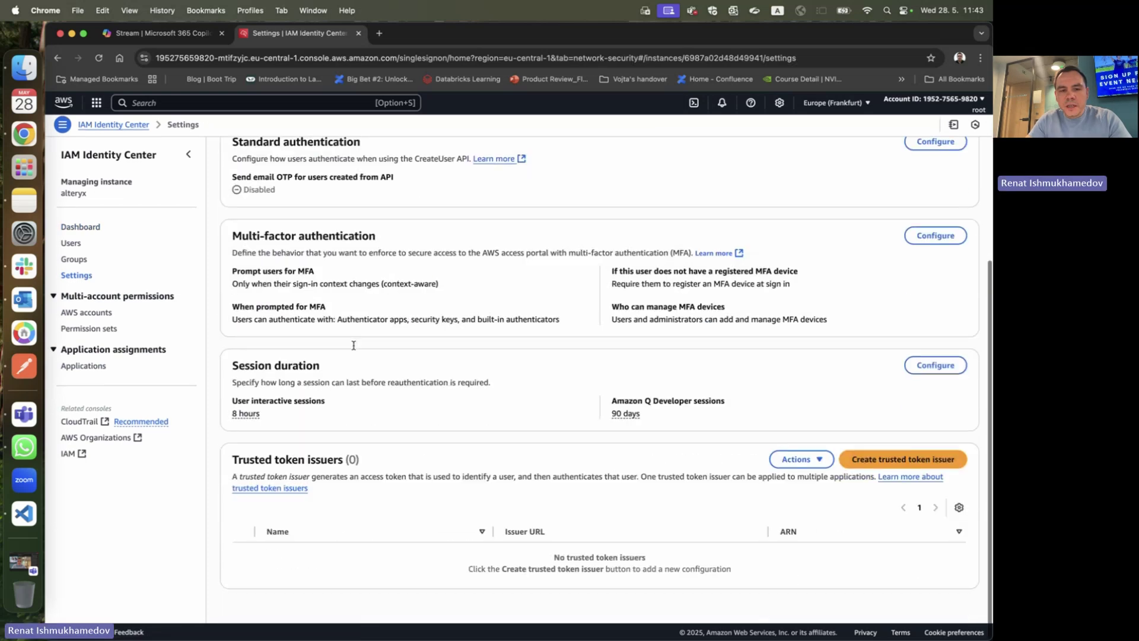
pyautogui.tripleClick(334, 461)
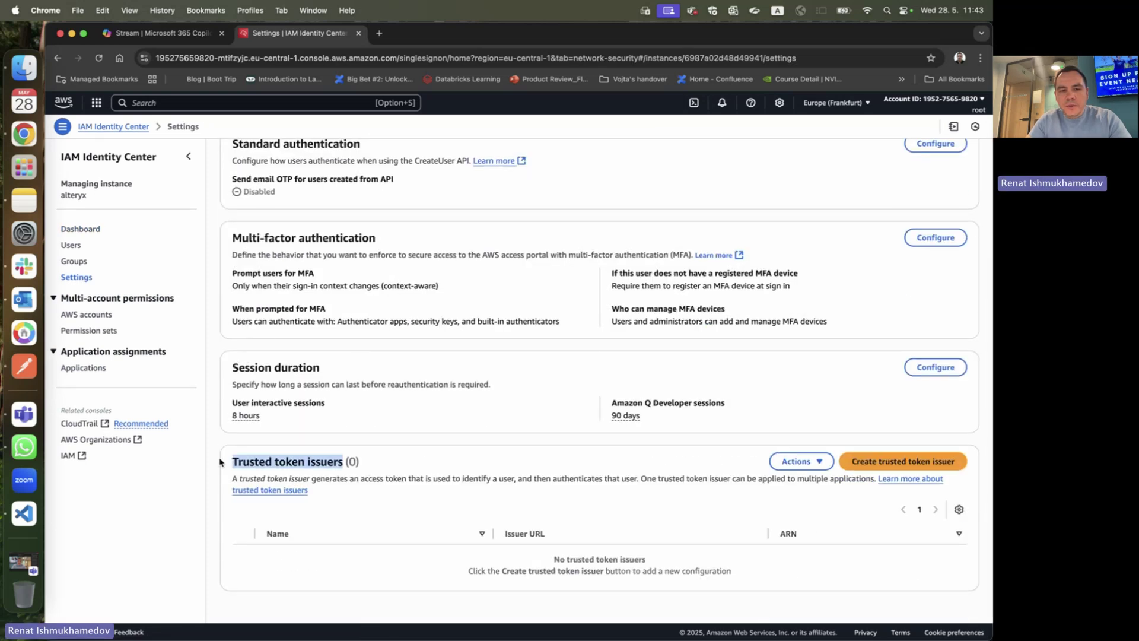
pyautogui.moveTo(233, 461); pyautogui.dragTo(343, 461)
pyautogui.click(688, 270)
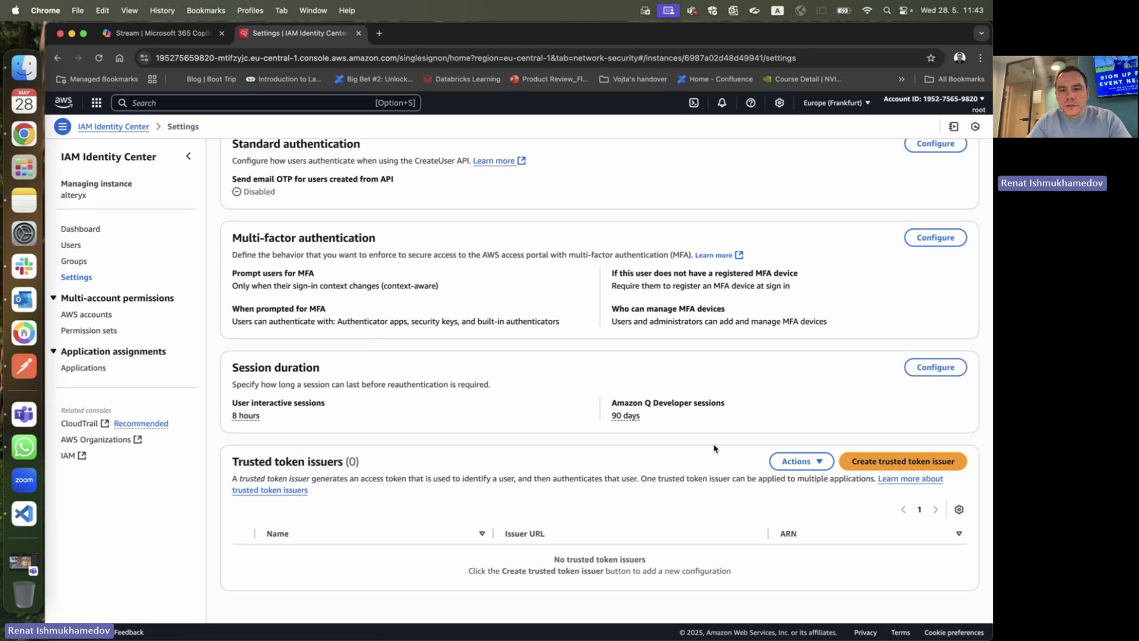
# Step: Start a new trusted token issuer and paste the sts.windows.net issuer URL copied from jwt.io
pyautogui.click(878, 469)
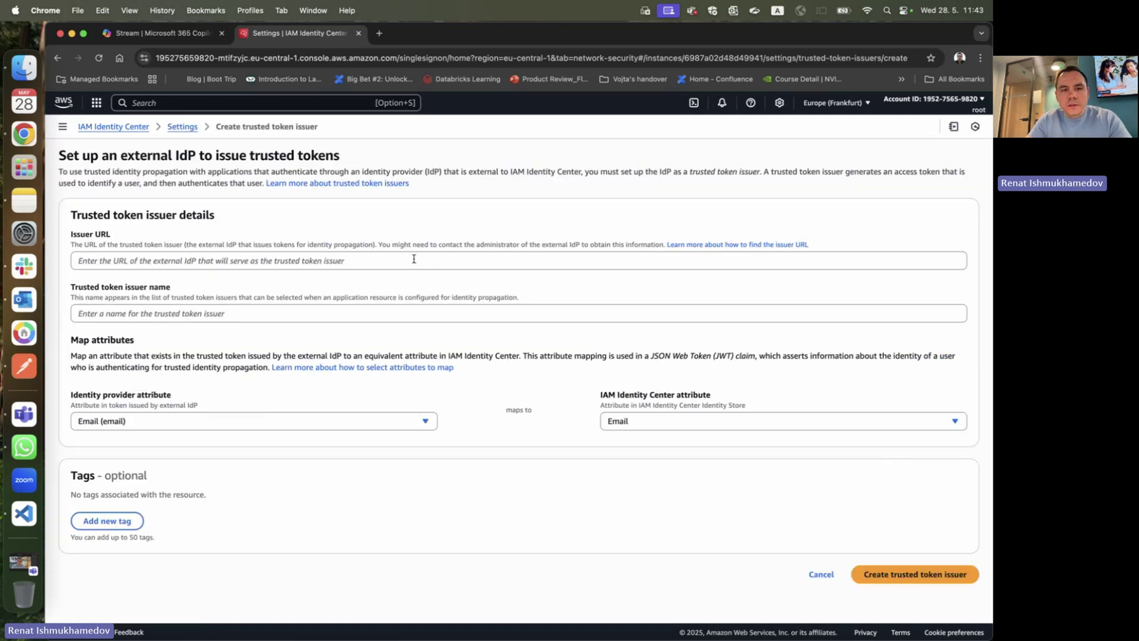
pyautogui.click(413, 259)
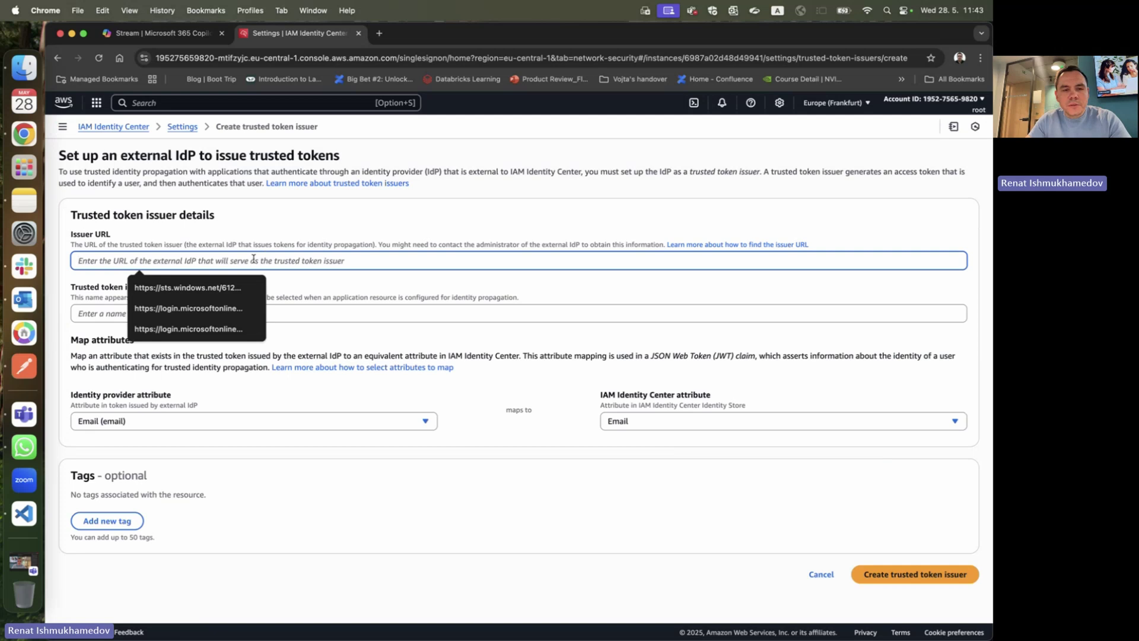
pyautogui.click(314, 294)
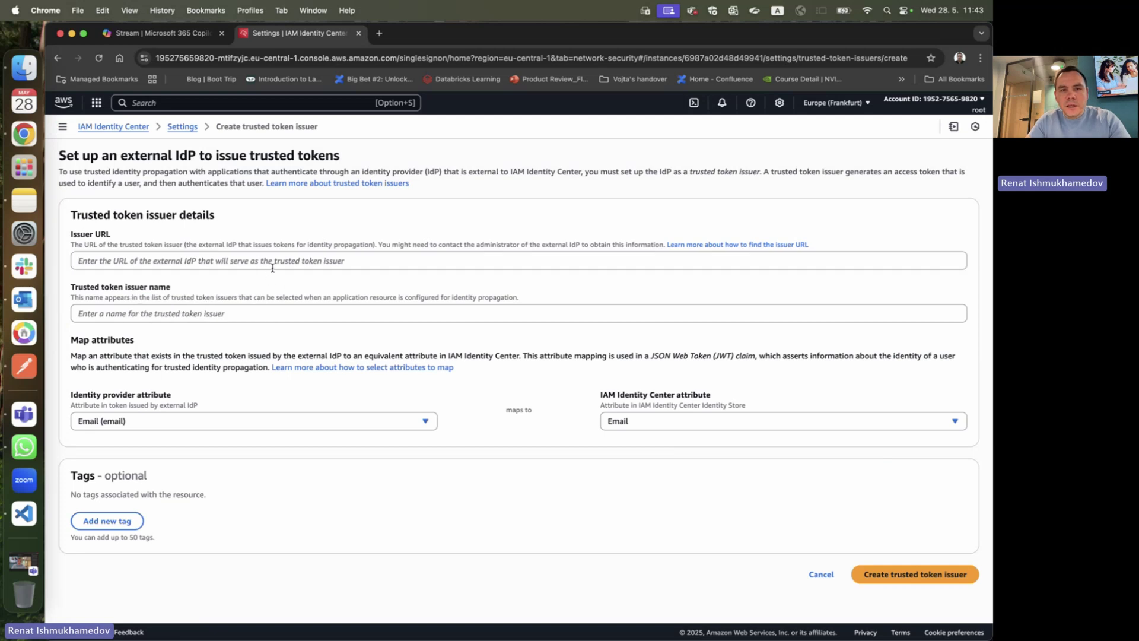
pyautogui.hotkey('ctrl', 'Right')
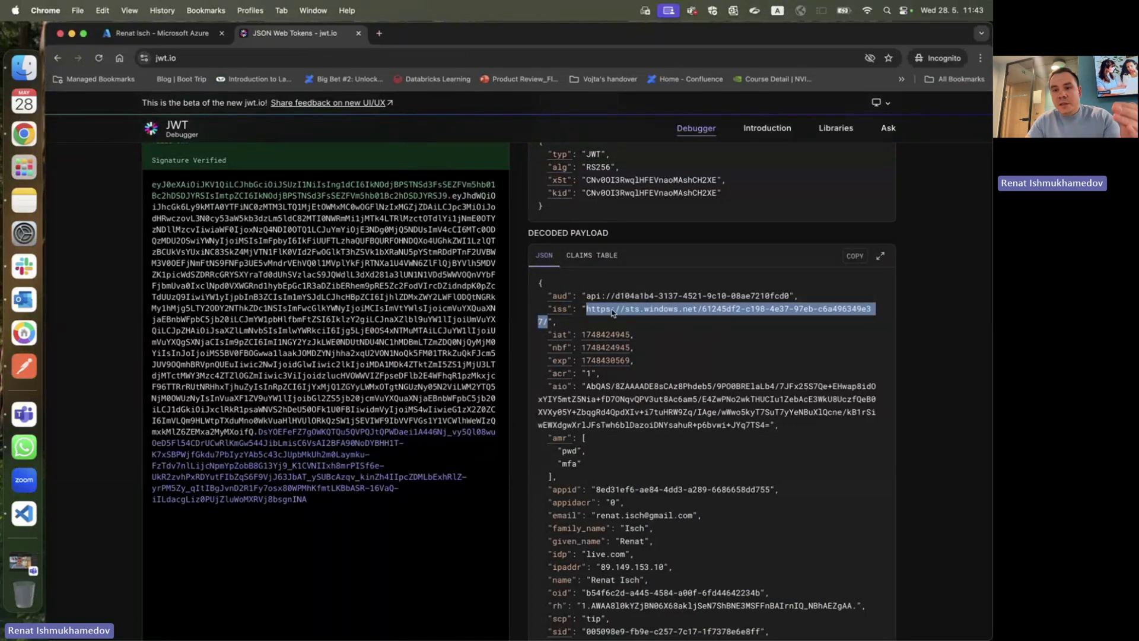
pyautogui.rightClick(613, 311)
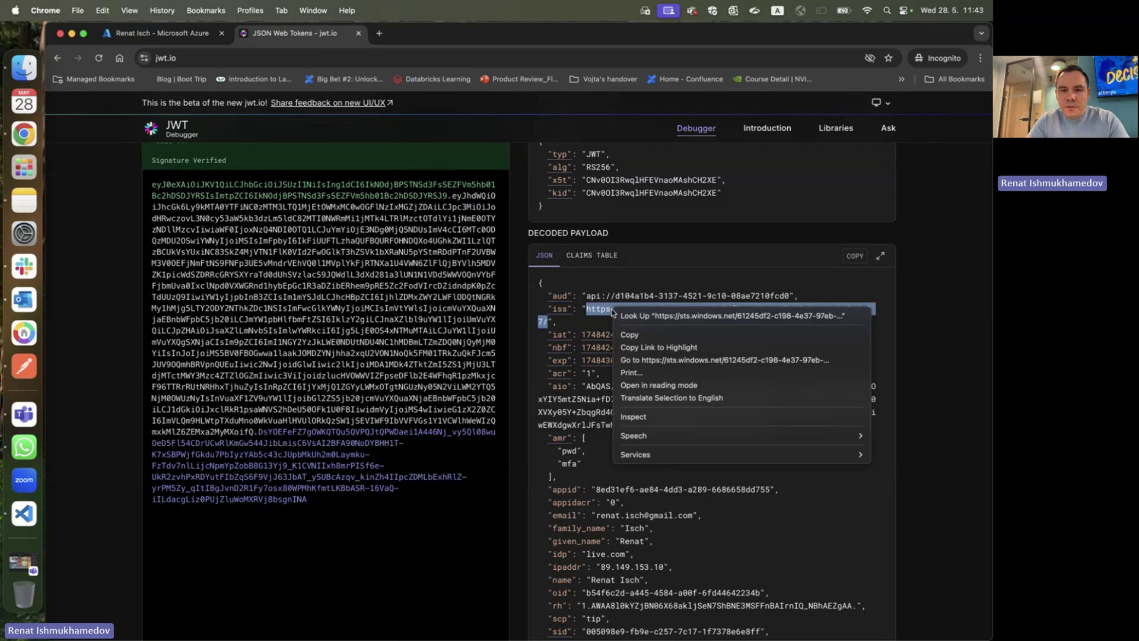
pyautogui.click(630, 334)
pyautogui.hotkey('ctrl', 'Right')
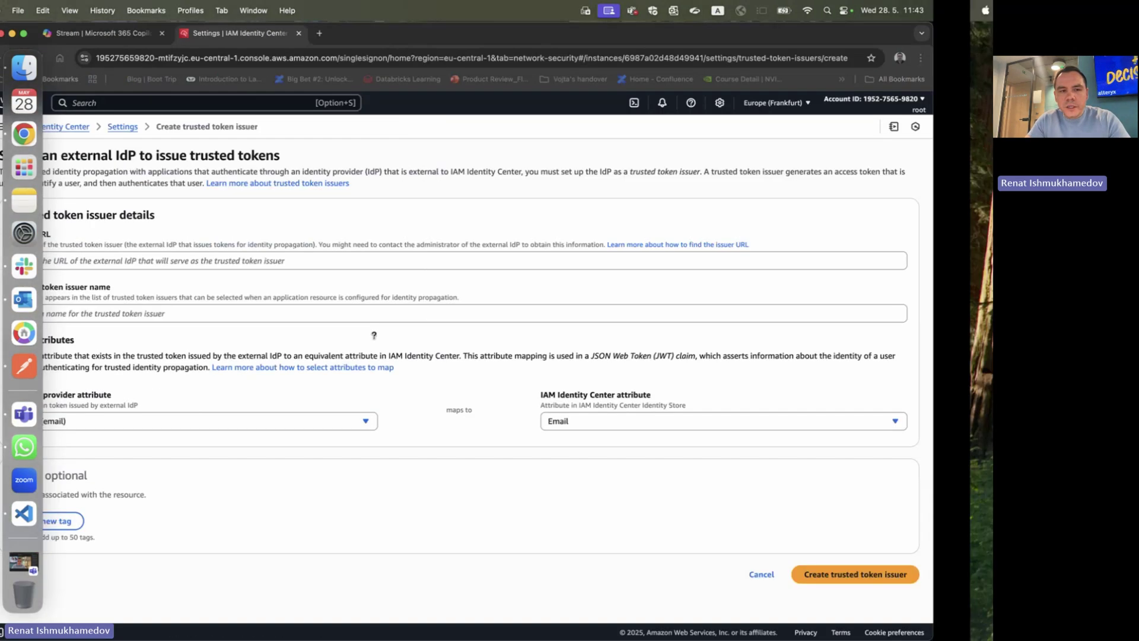
pyautogui.click(346, 261)
pyautogui.press('super+v')
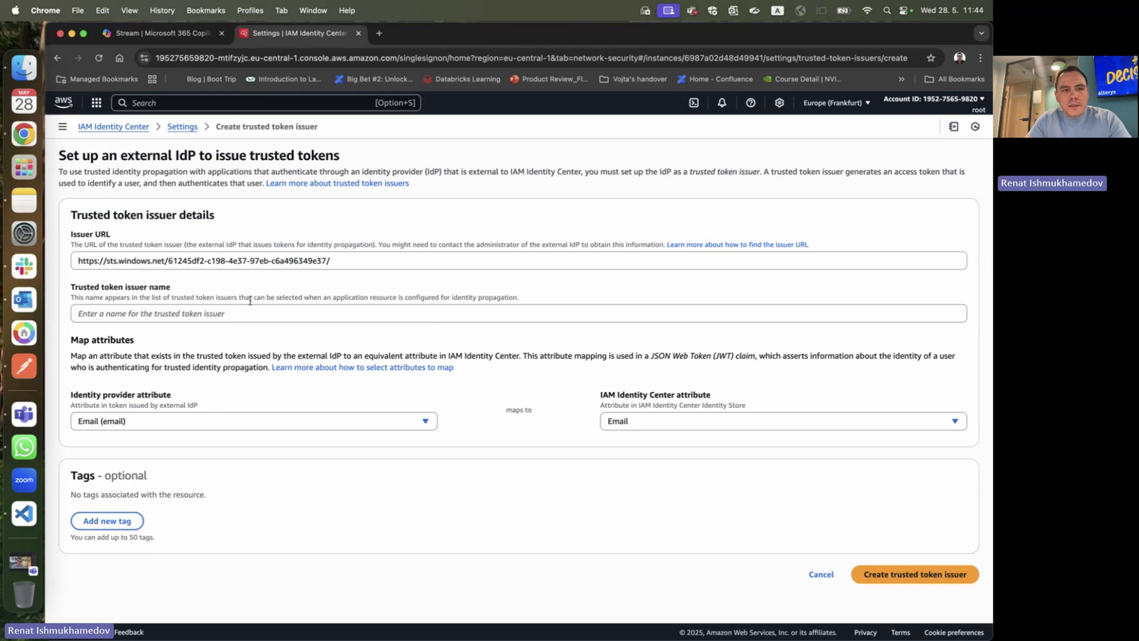
# Step: Name the trusted token issuer azureActiveDirectory
pyautogui.click(275, 311)
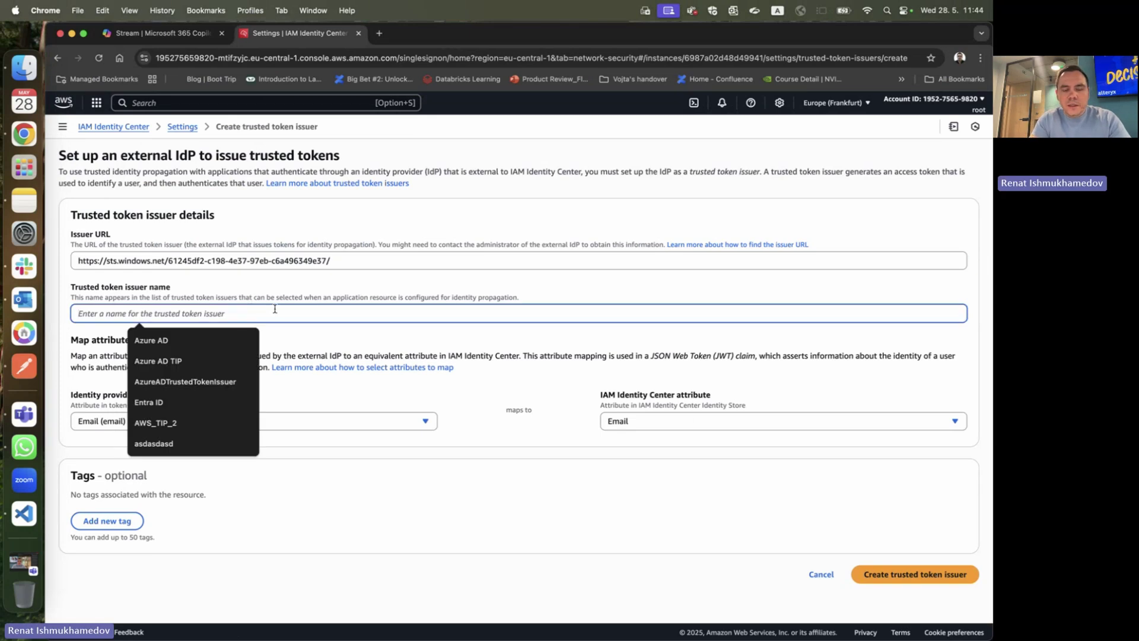
pyautogui.write('t')
pyautogui.press('BackSpace')
pyautogui.write('azure')
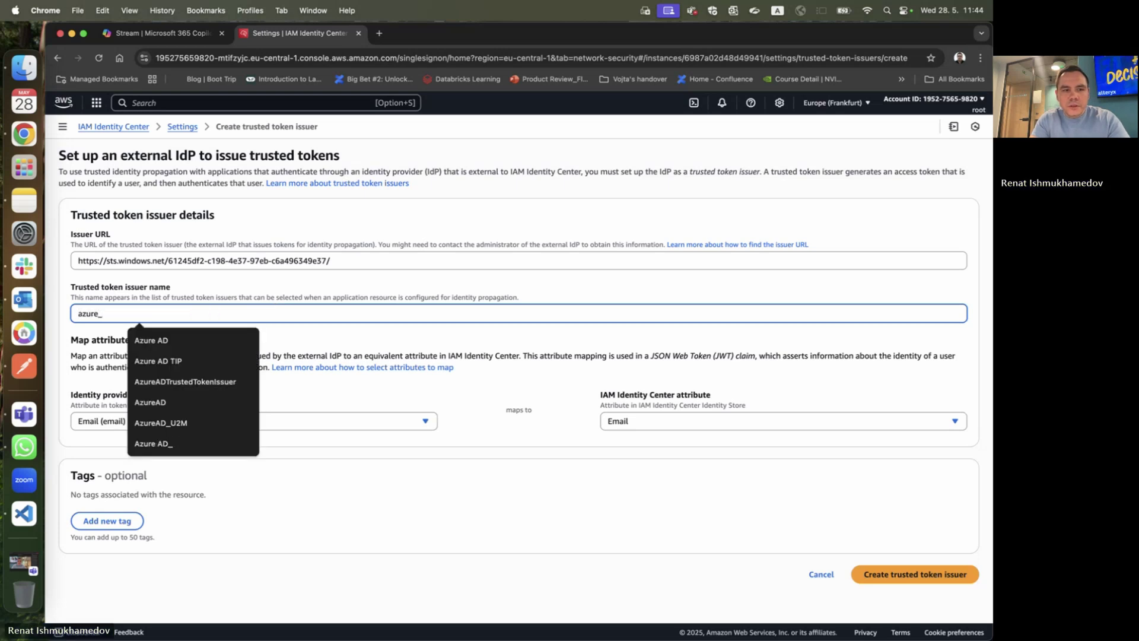
pyautogui.write('Active')
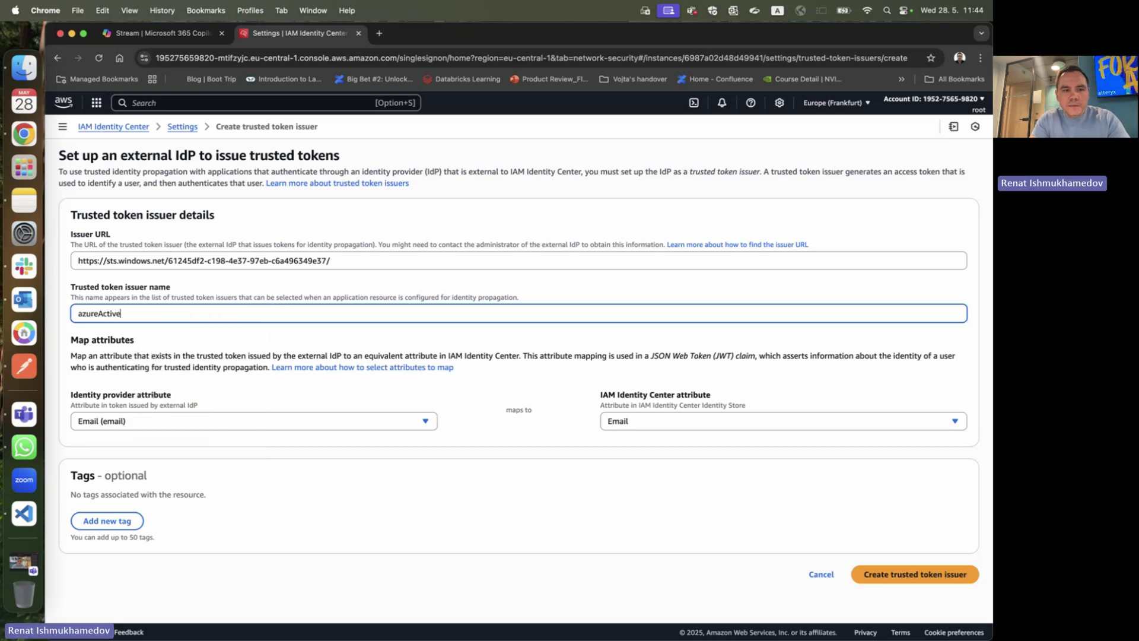
pyautogui.write('Directory')
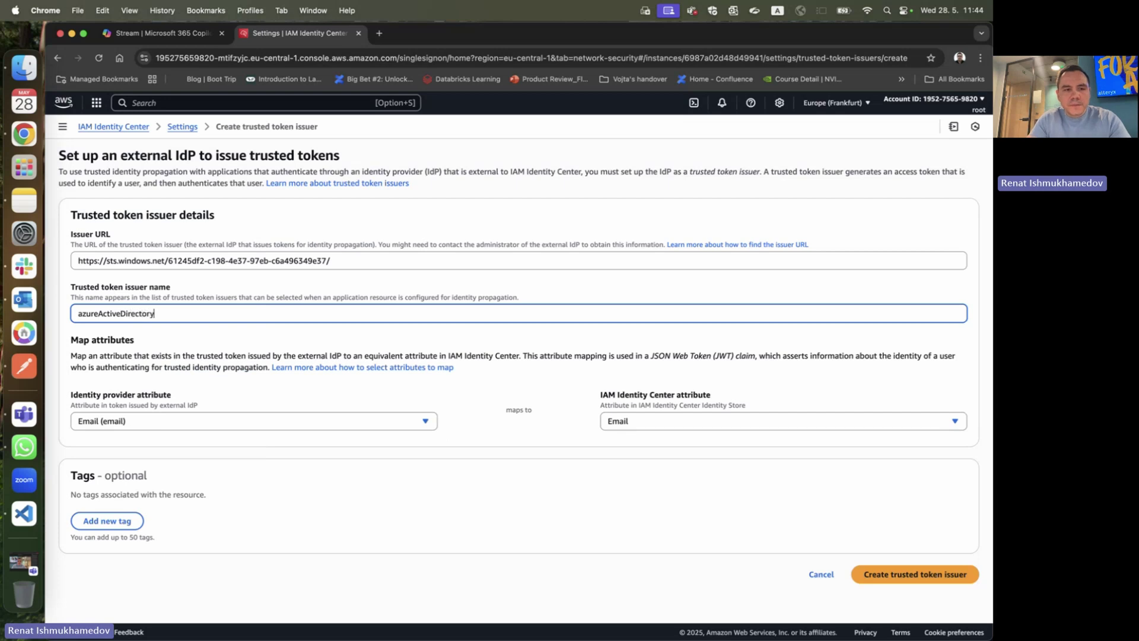
pyautogui.click(323, 402)
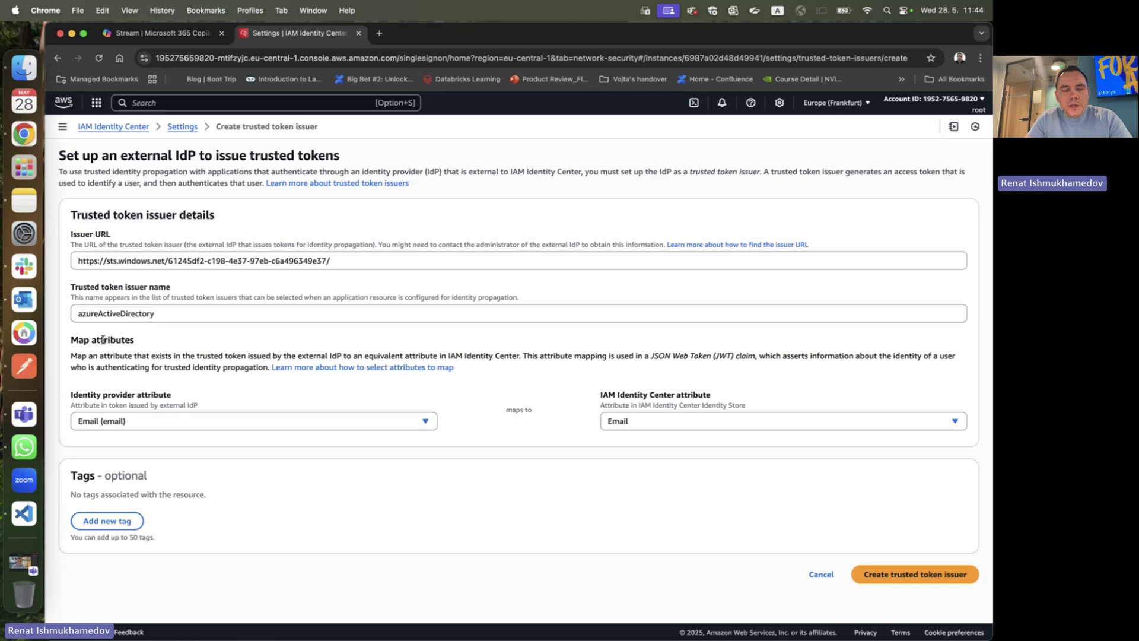
pyautogui.tripleClick(85, 340)
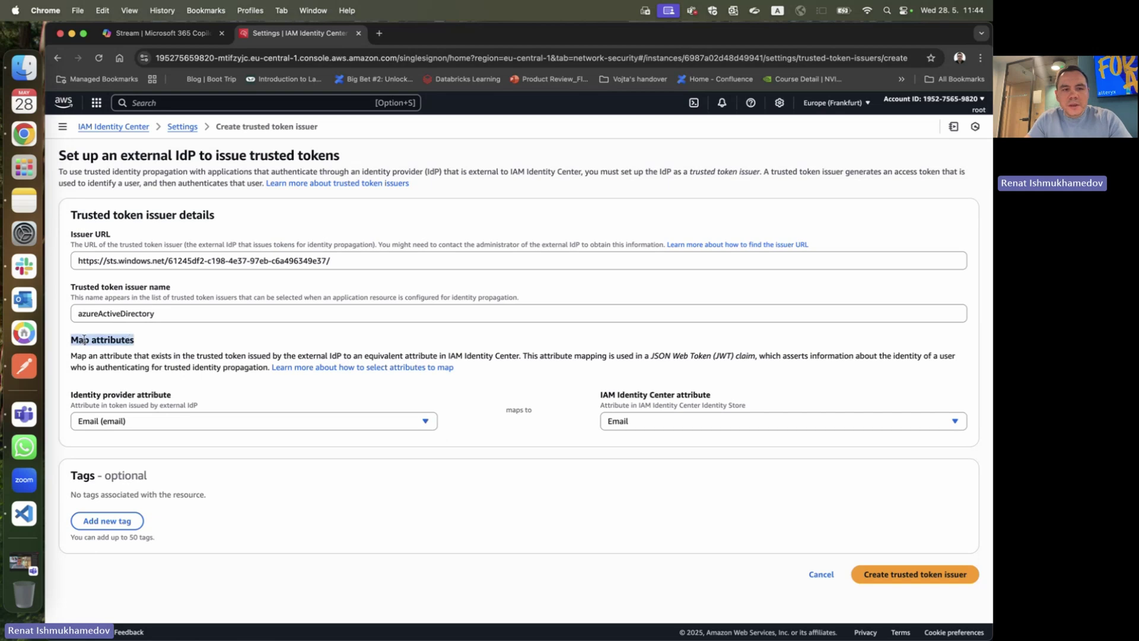
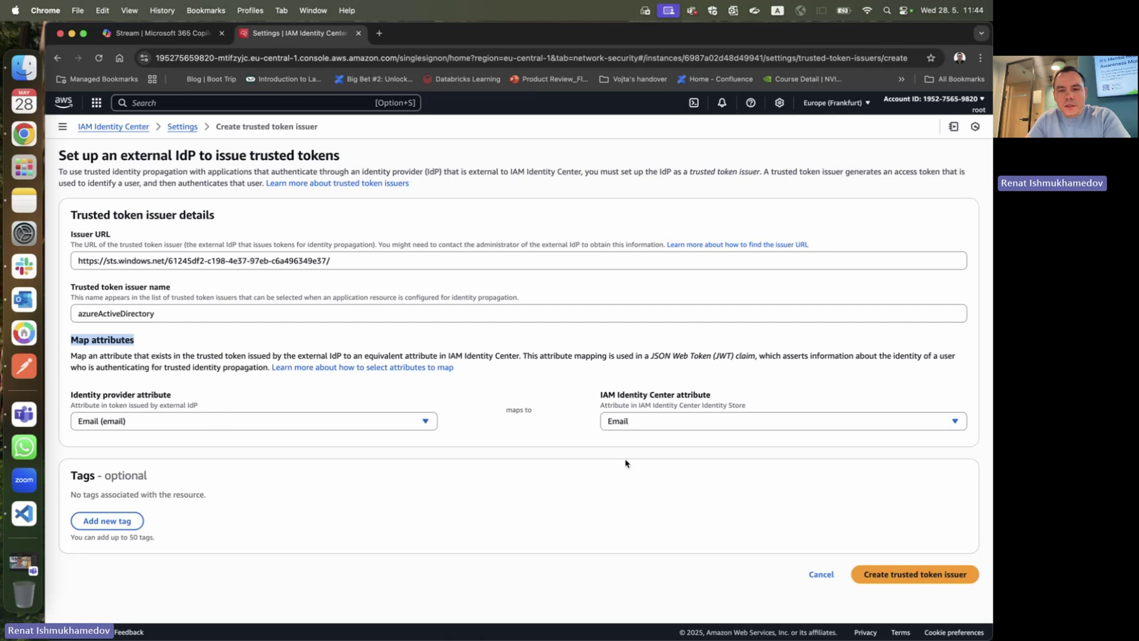
# Step: Keep Email (email) mapped to the Email attribute after checking the email claim in the jwt.io token
pyautogui.click(392, 424)
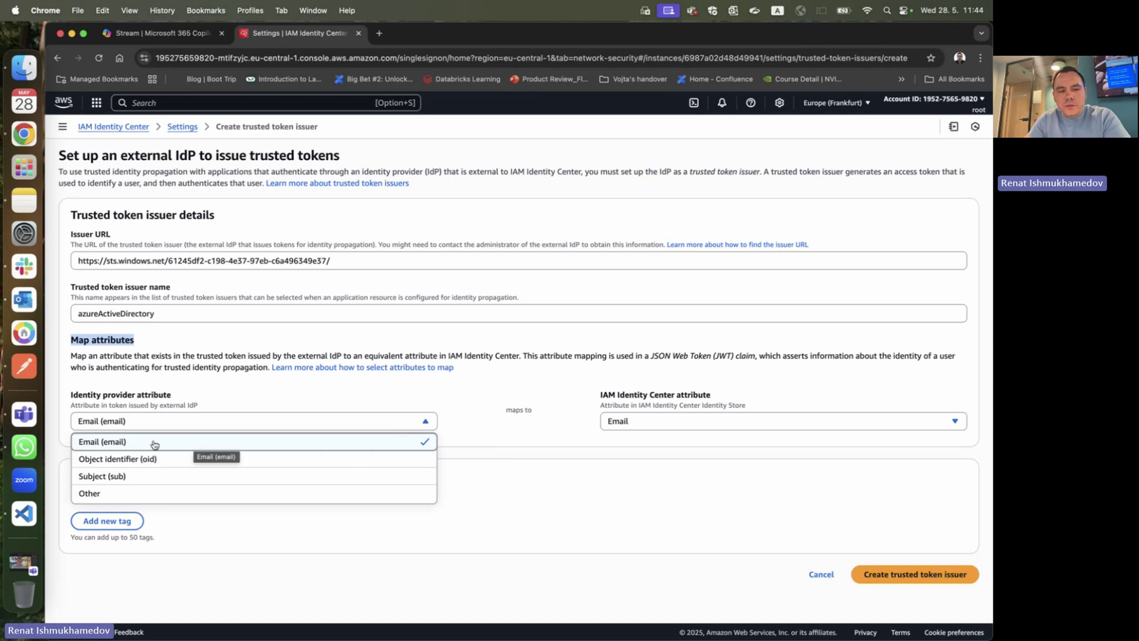
pyautogui.click(128, 443)
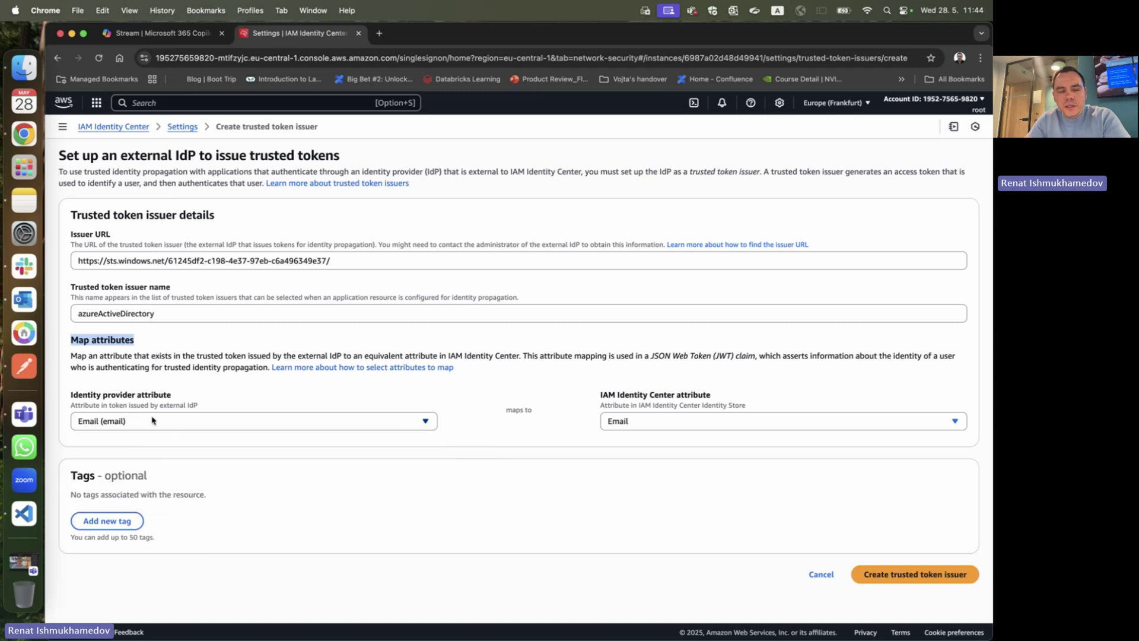
pyautogui.hotkey('ctrl', 'Right')
pyautogui.scroll(-2, 590, 369)
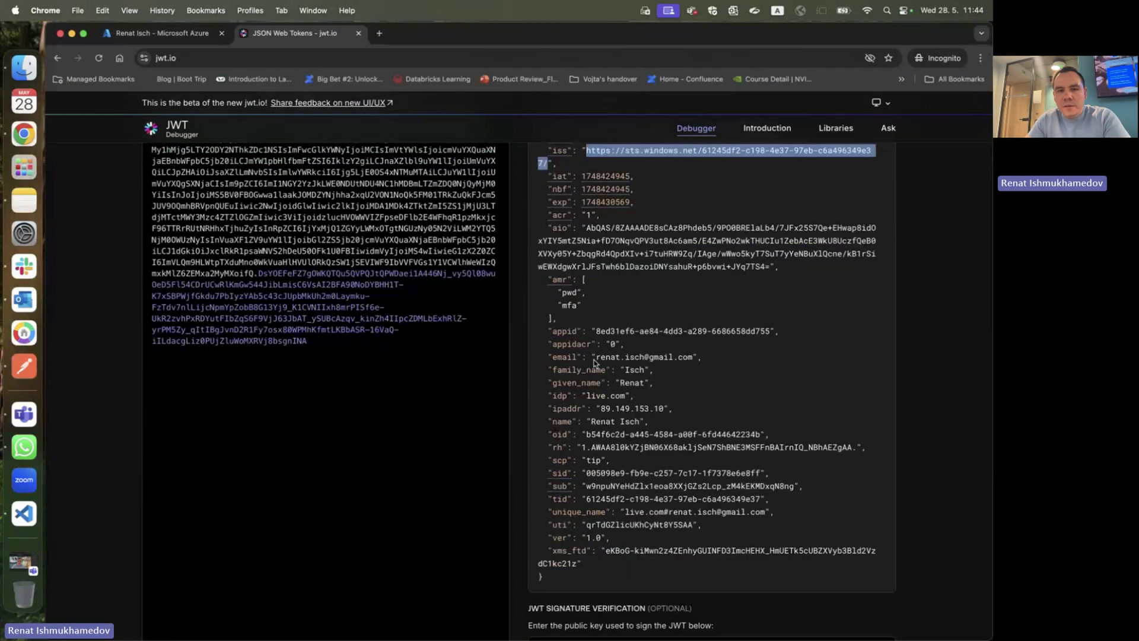
pyautogui.doubleClick(596, 358)
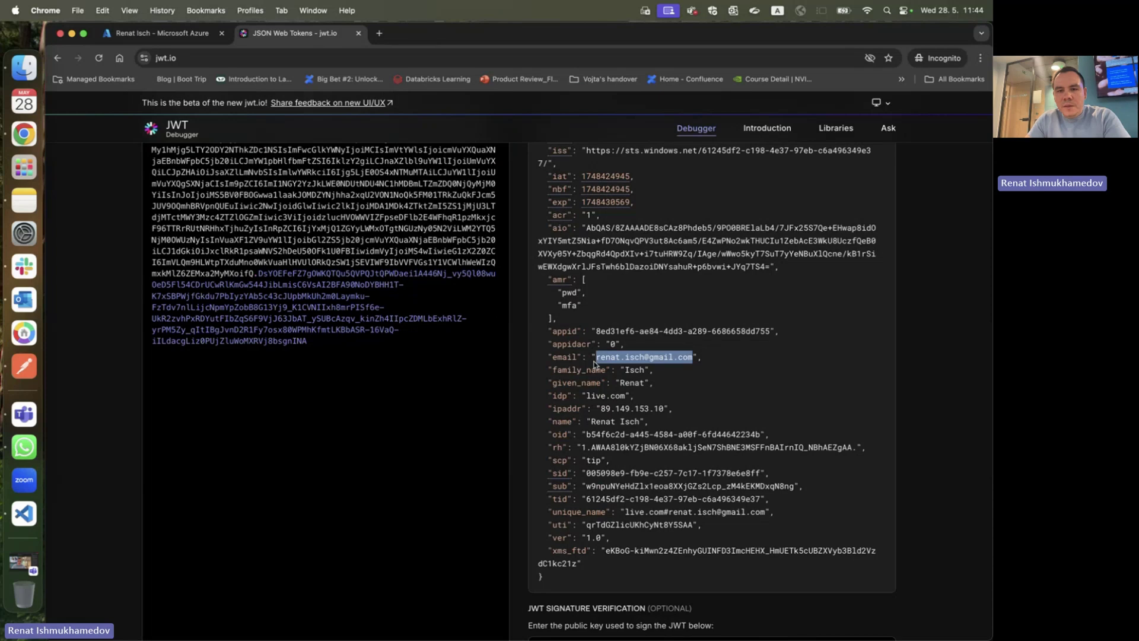
pyautogui.moveTo(595, 361); pyautogui.dragTo(691, 363)
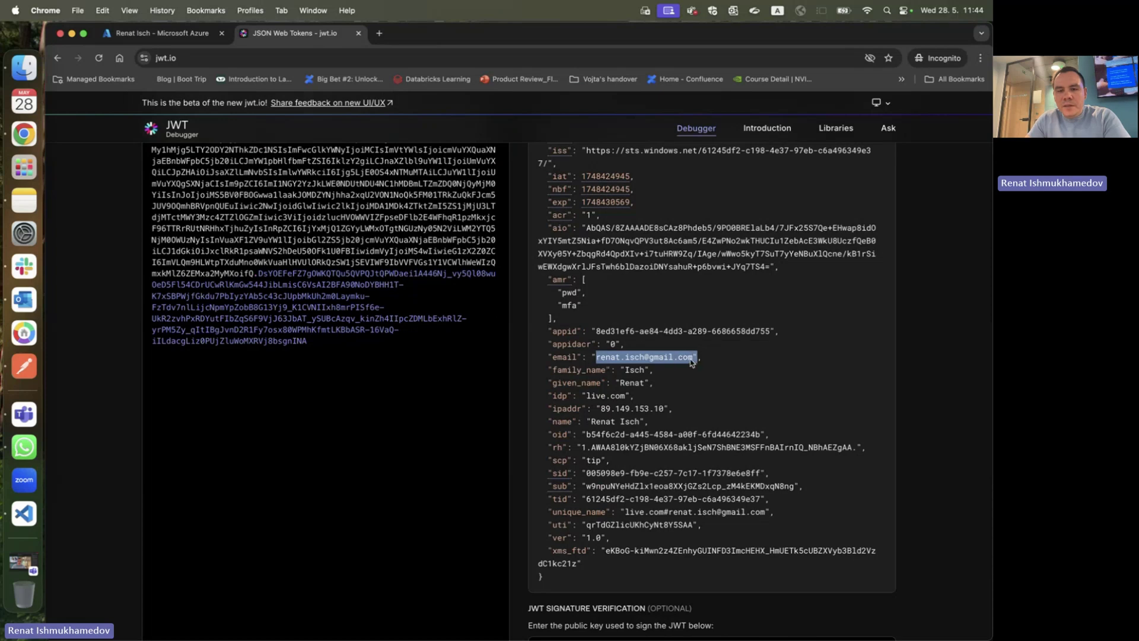
pyautogui.doubleClick(613, 360)
pyautogui.hotkey('ctrl', 'Left')
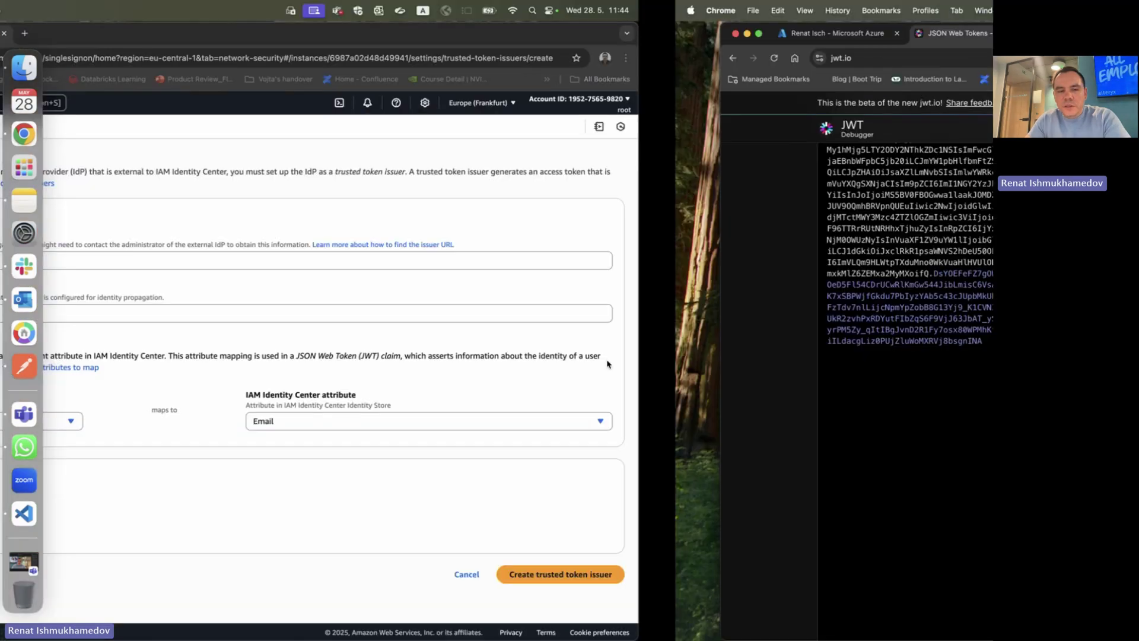
pyautogui.click(654, 423)
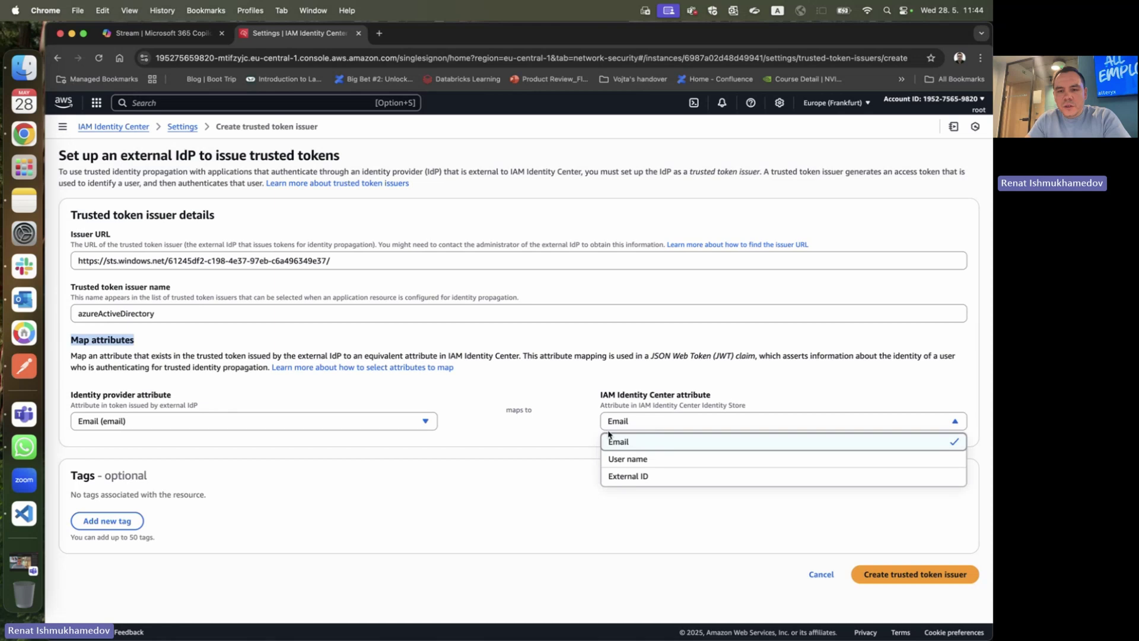
pyautogui.click(569, 424)
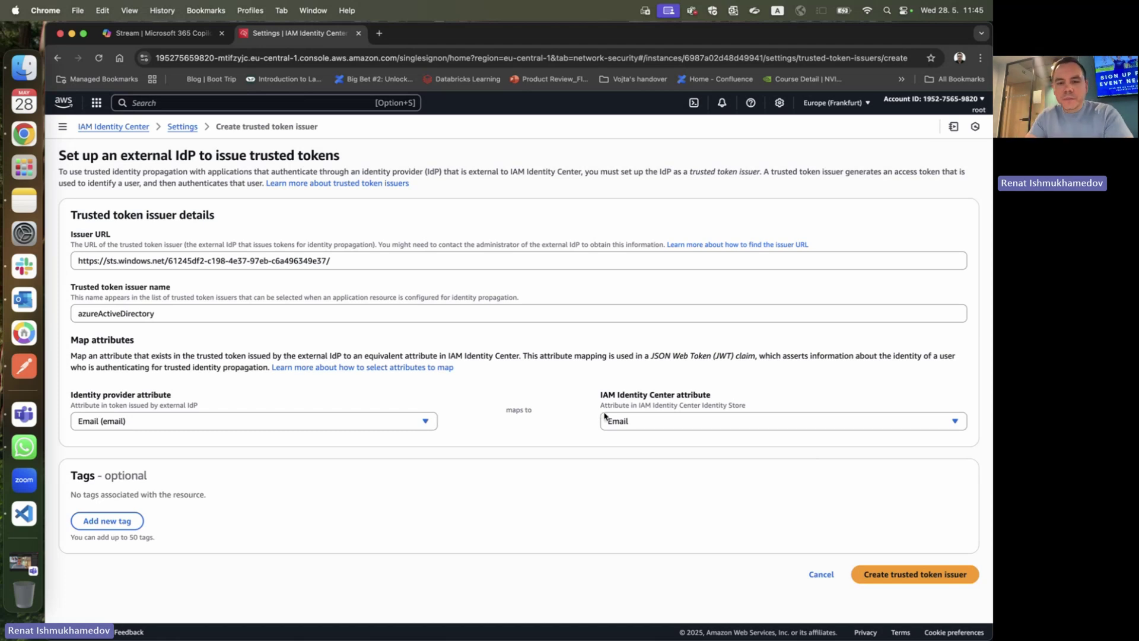
# Step: Create the azureActiveDirectory trusted token issuer and confirm it appears in the issuers table
pyautogui.click(923, 573)
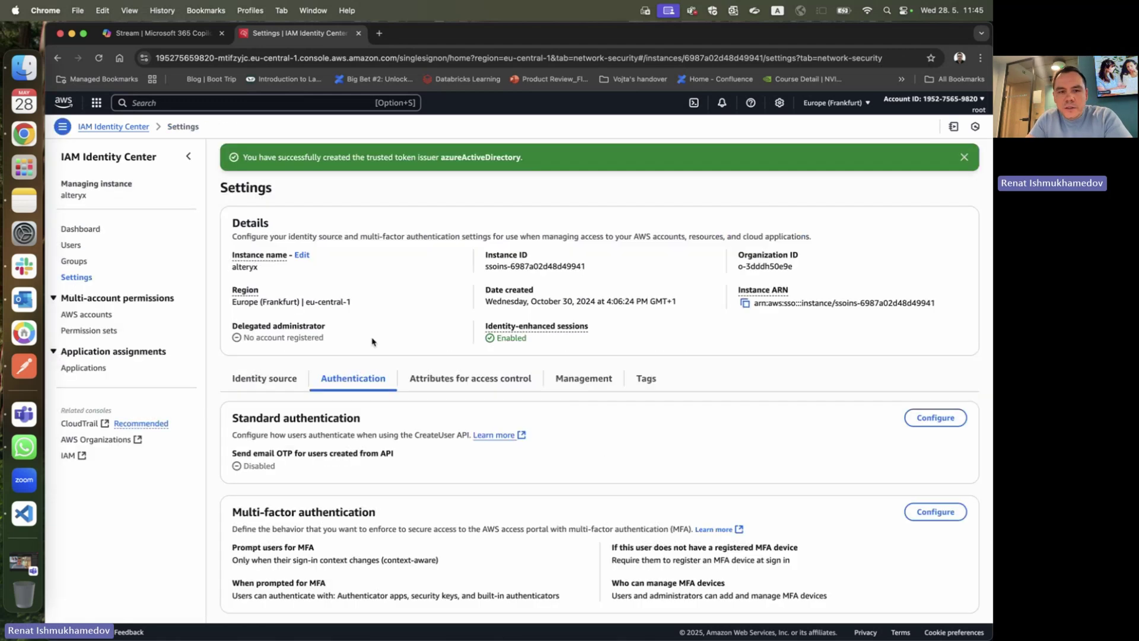
pyautogui.scroll(-5, 368, 409)
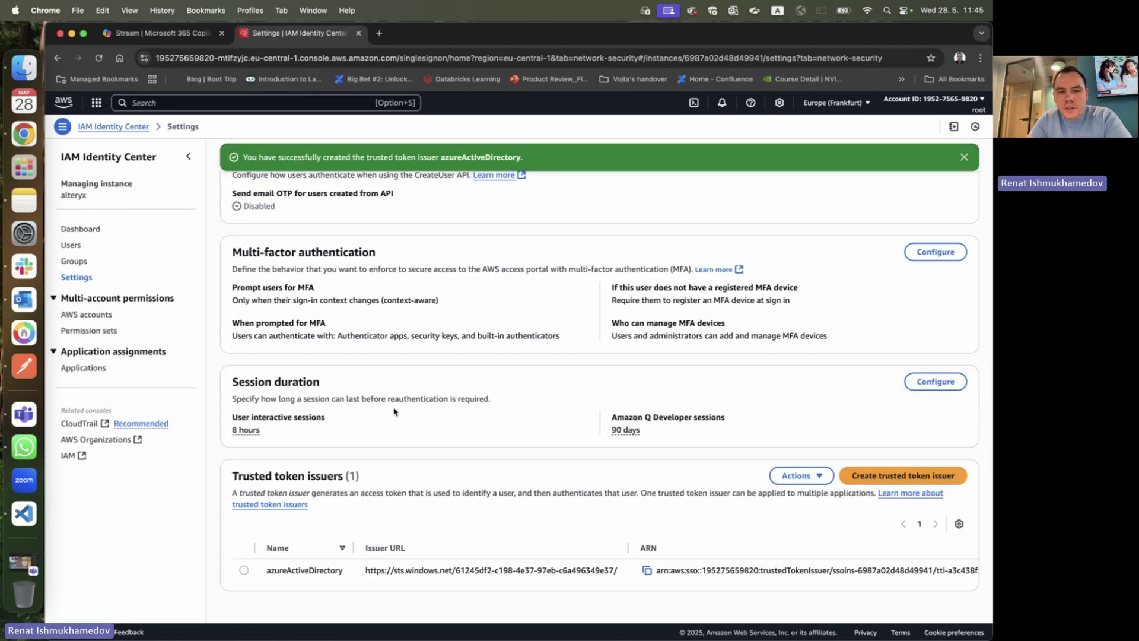
pyautogui.scroll(5, 394, 410)
pyautogui.scroll(-5, 392, 427)
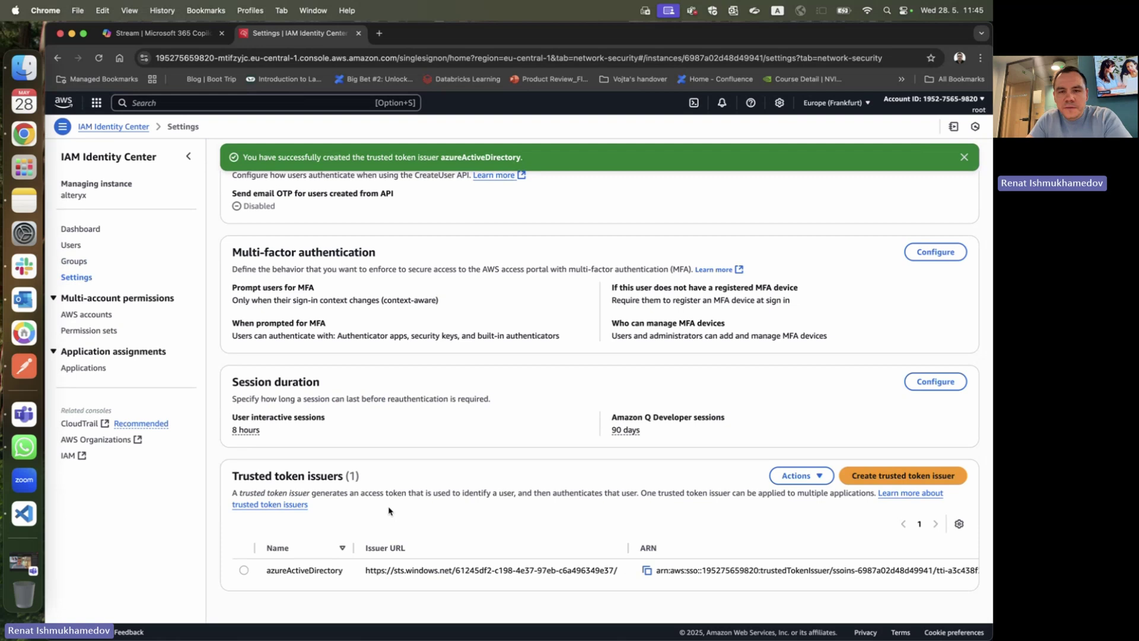
pyautogui.hotkey('ctrl', 'Right')
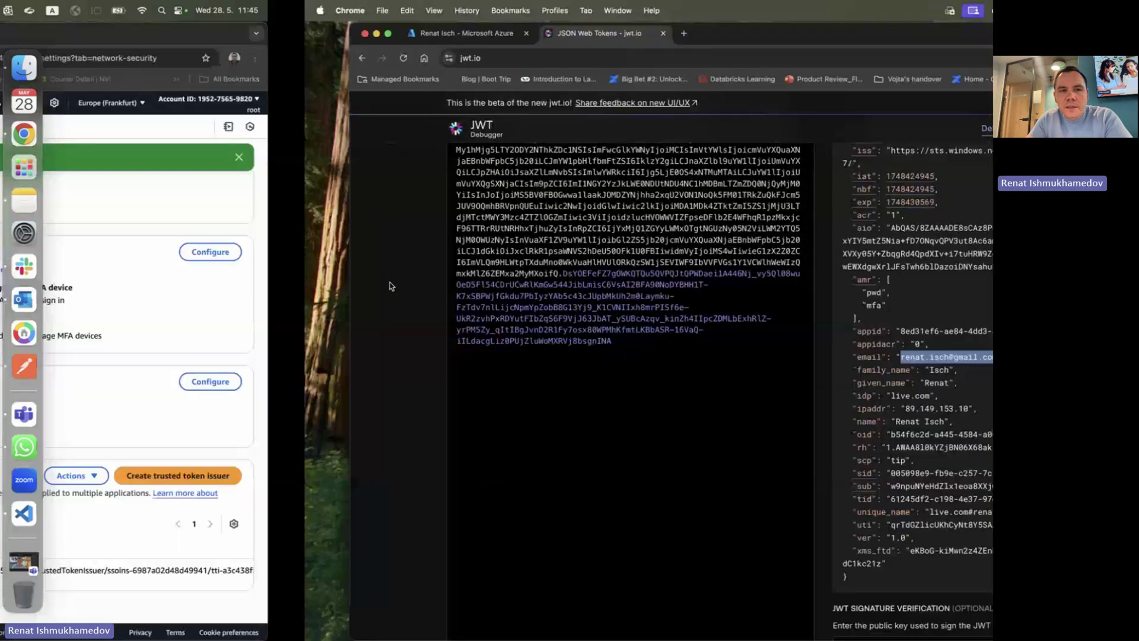
pyautogui.hotkey('ctrl', 'Left')
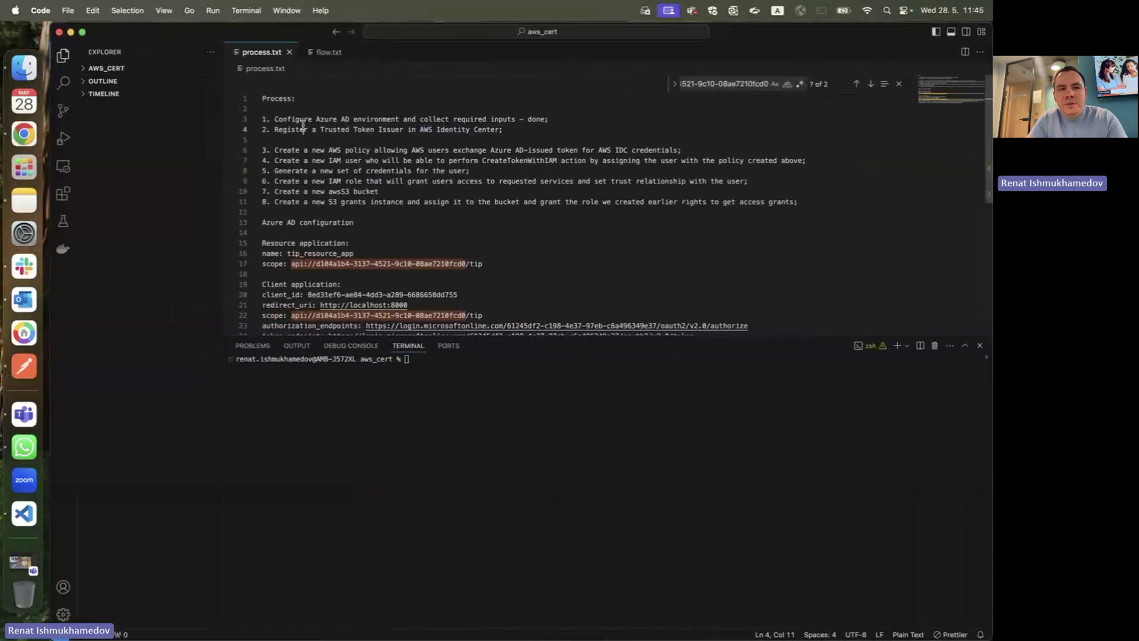
# Step: Append '- done;' to step 2 in process.txt and move the blank line below step 3
pyautogui.doubleClick(302, 128)
pyautogui.press('super+Right')
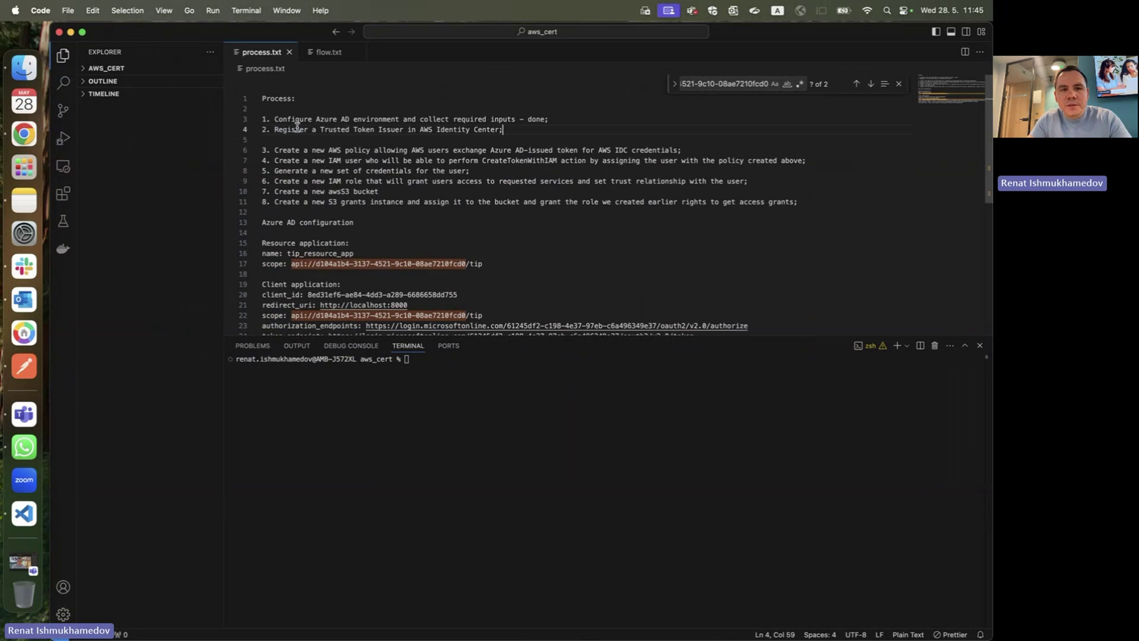
pyautogui.write('- ')
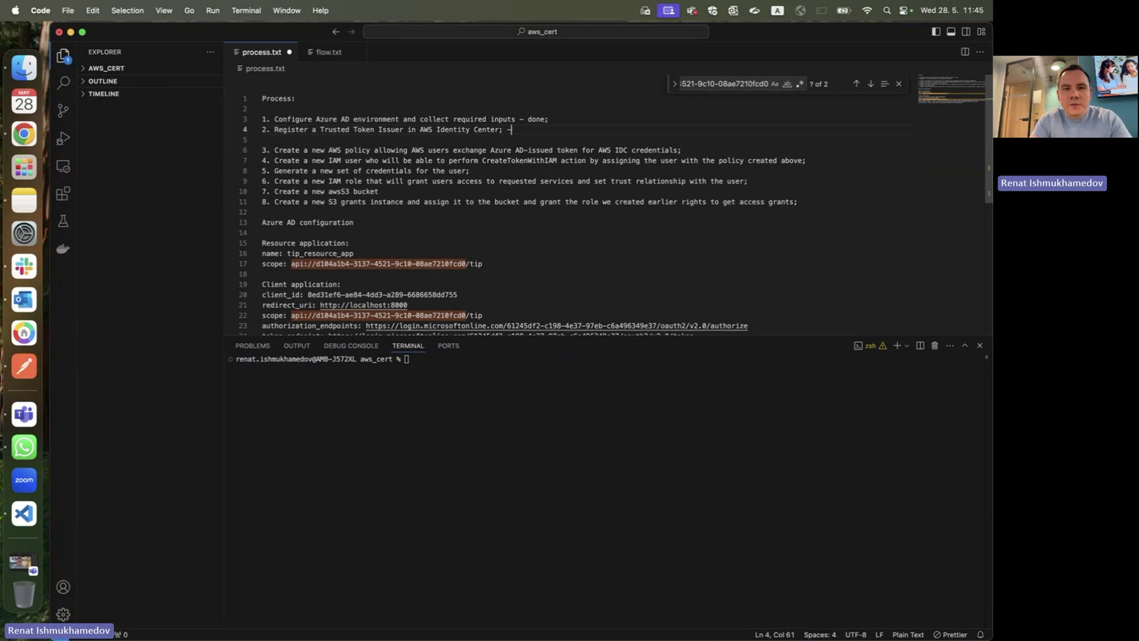
pyautogui.write('done;')
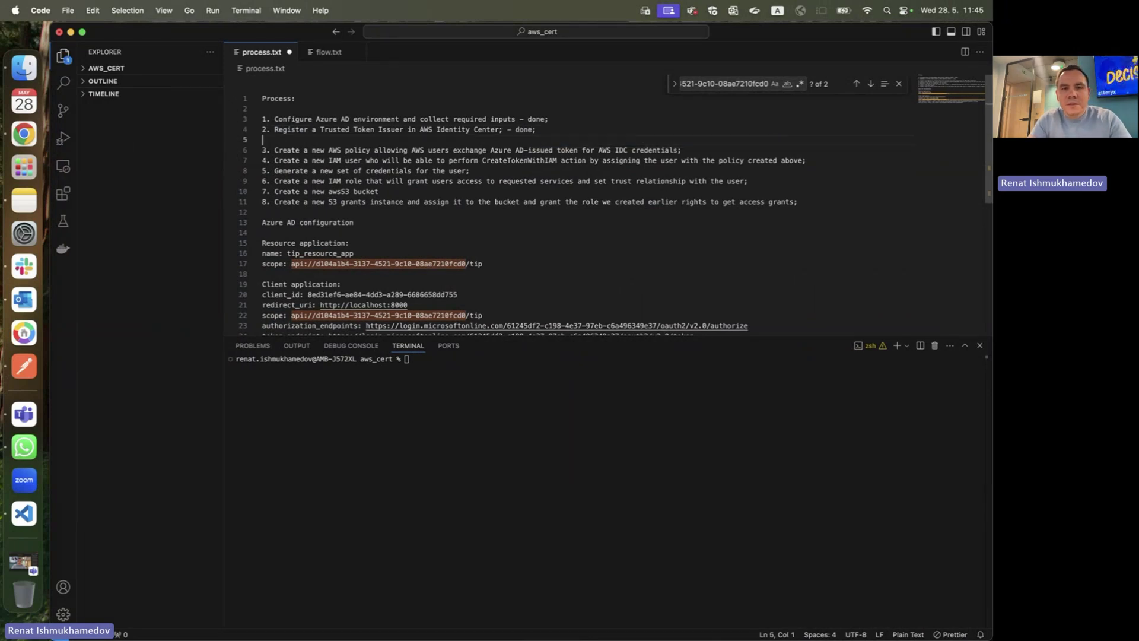
pyautogui.press('Delete')
pyautogui.press('Down')
pyautogui.press('super+Right')
pyautogui.press('Return')
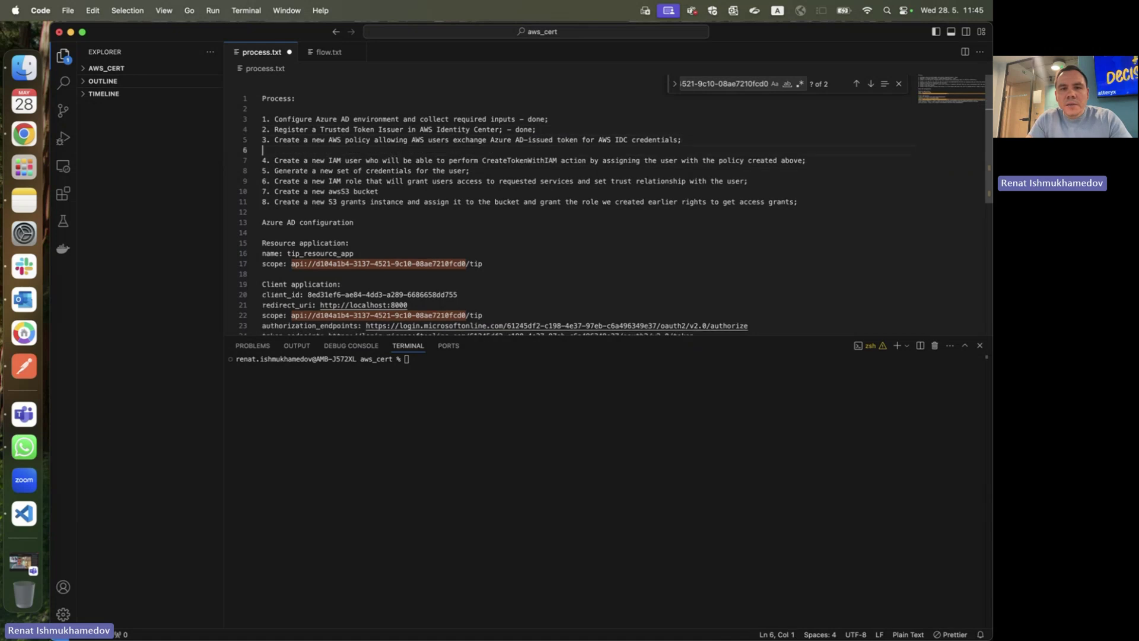
# Step: Read over step 3 about the AWS policy allowing token exchange, then return to Identity Center
pyautogui.click(286, 140)
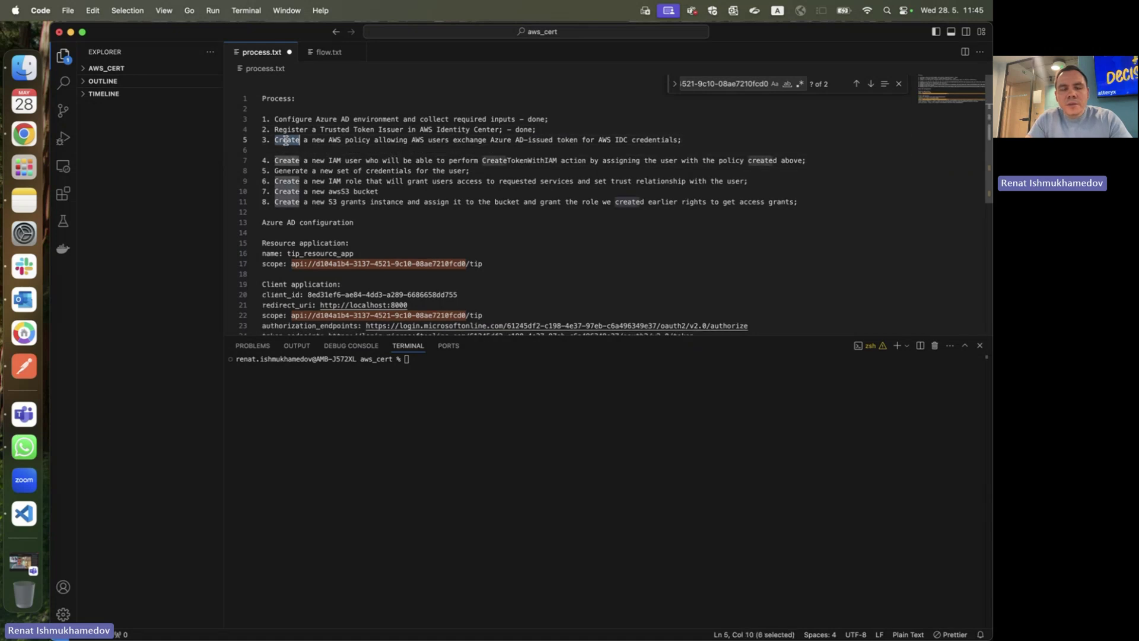
pyautogui.moveTo(286, 140); pyautogui.dragTo(630, 140)
pyautogui.doubleClick(334, 140)
pyautogui.doubleClick(458, 141)
pyautogui.click(683, 140)
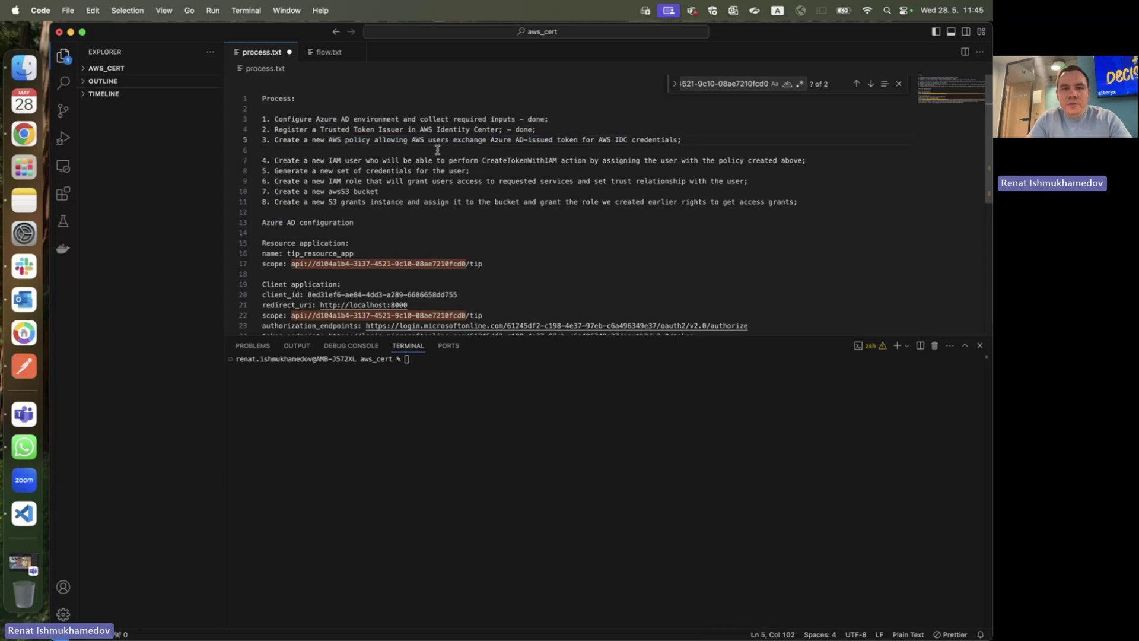
pyautogui.hotkey('ctrl', 'Left')
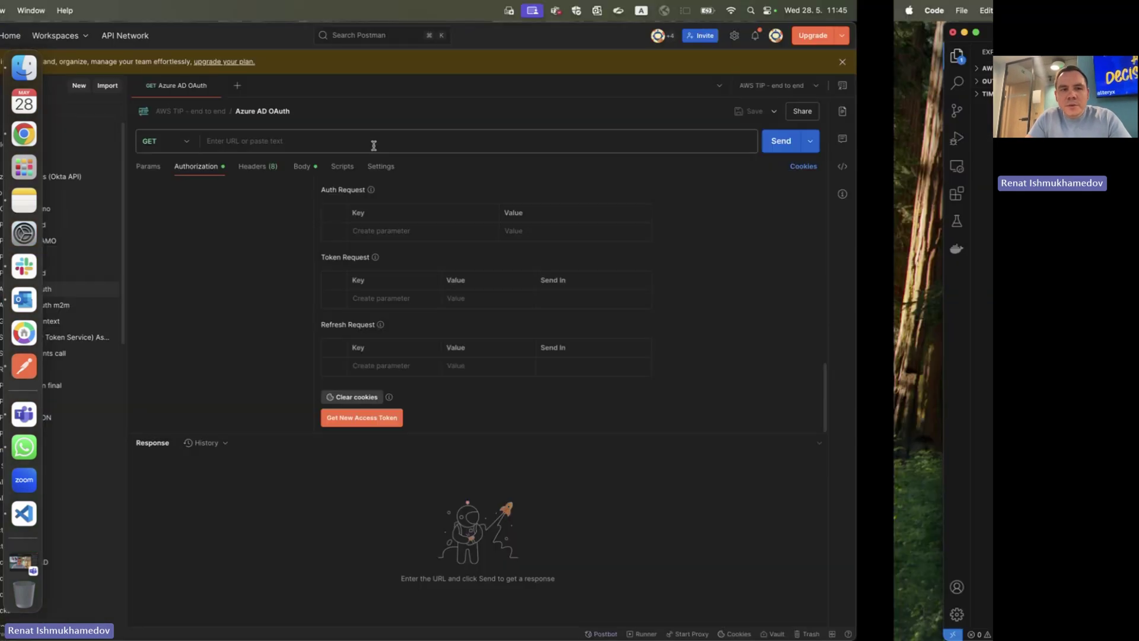
pyautogui.hotkey('ctrl', 'Right')
pyautogui.hotkey('ctrl', 'Right')
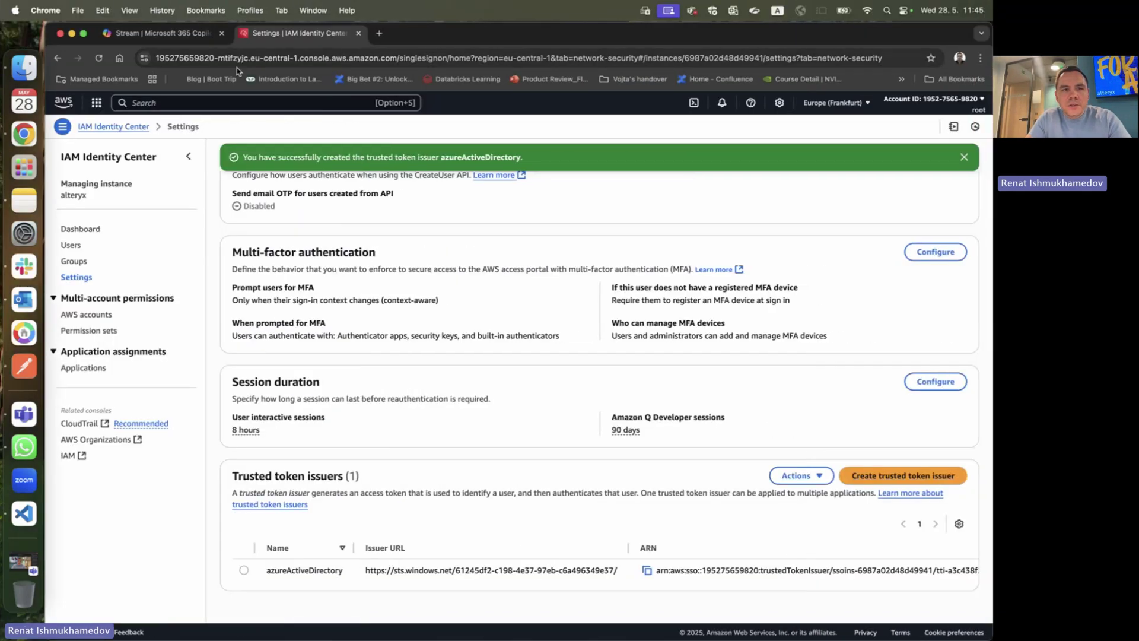
# Step: Open the IAM policies list filtered by 'tip'
pyautogui.click(215, 100)
pyautogui.write('iam')
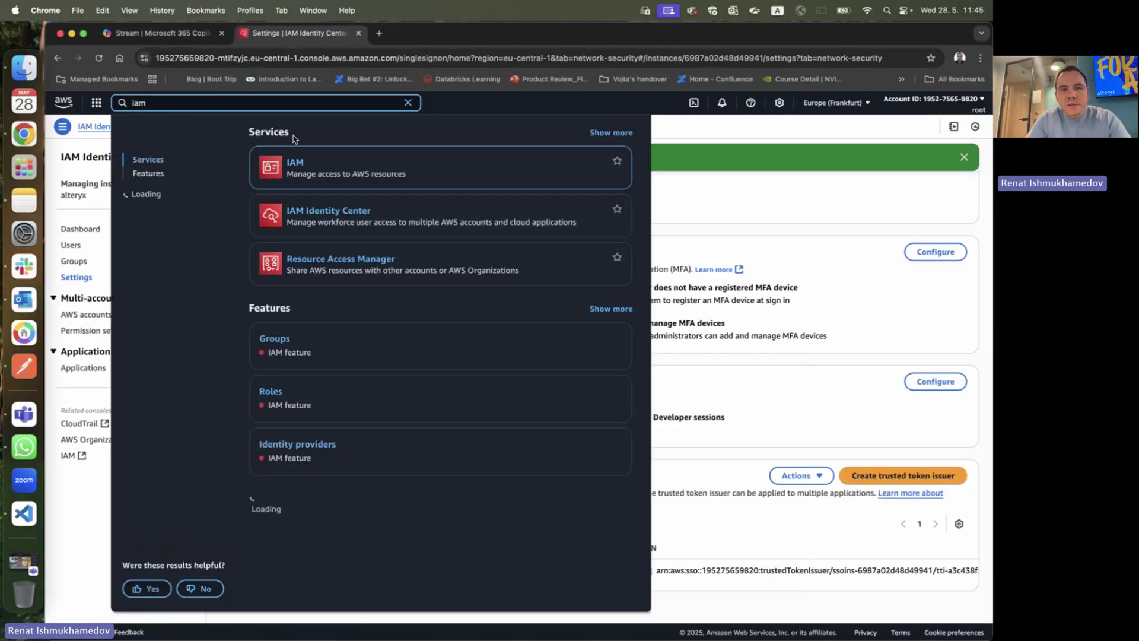
pyautogui.click(362, 146)
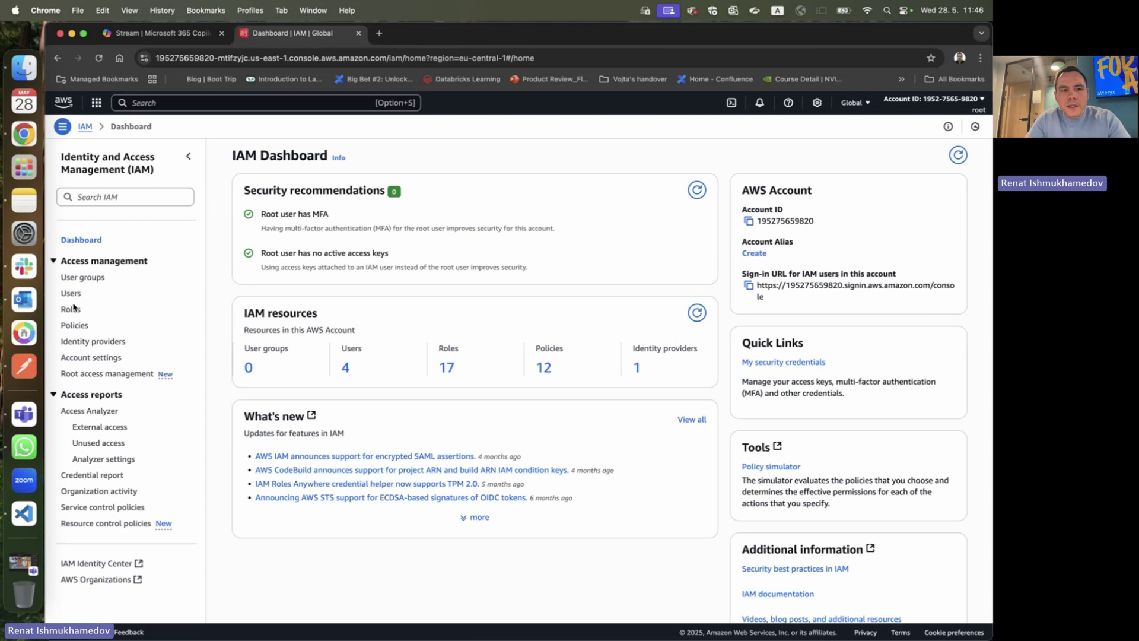
pyautogui.click(75, 326)
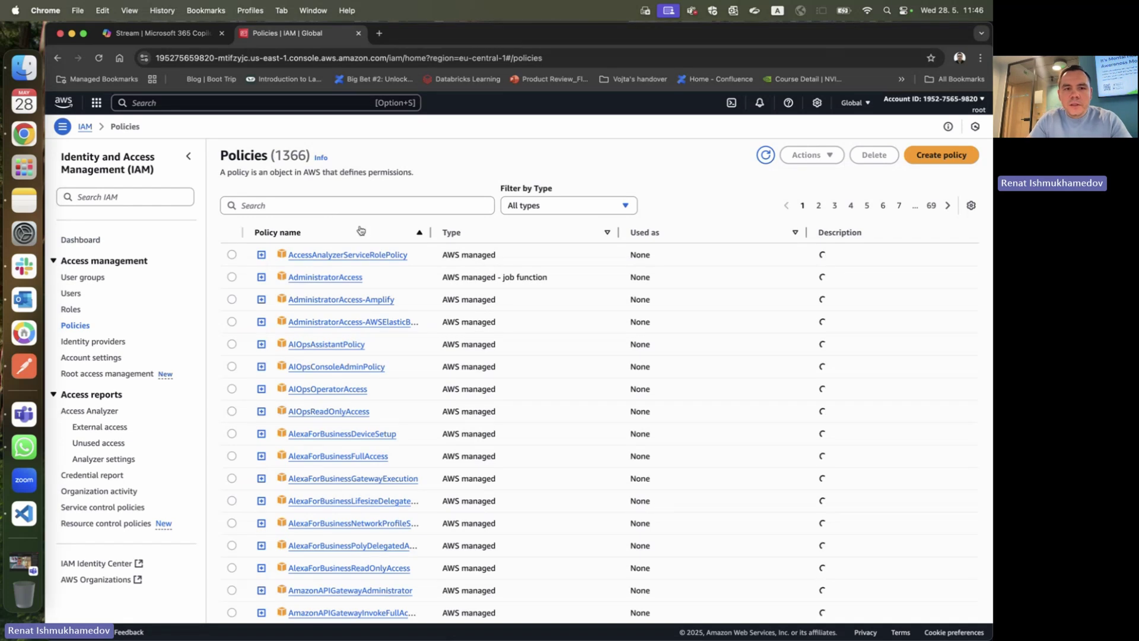
pyautogui.click(371, 208)
pyautogui.write('tip')
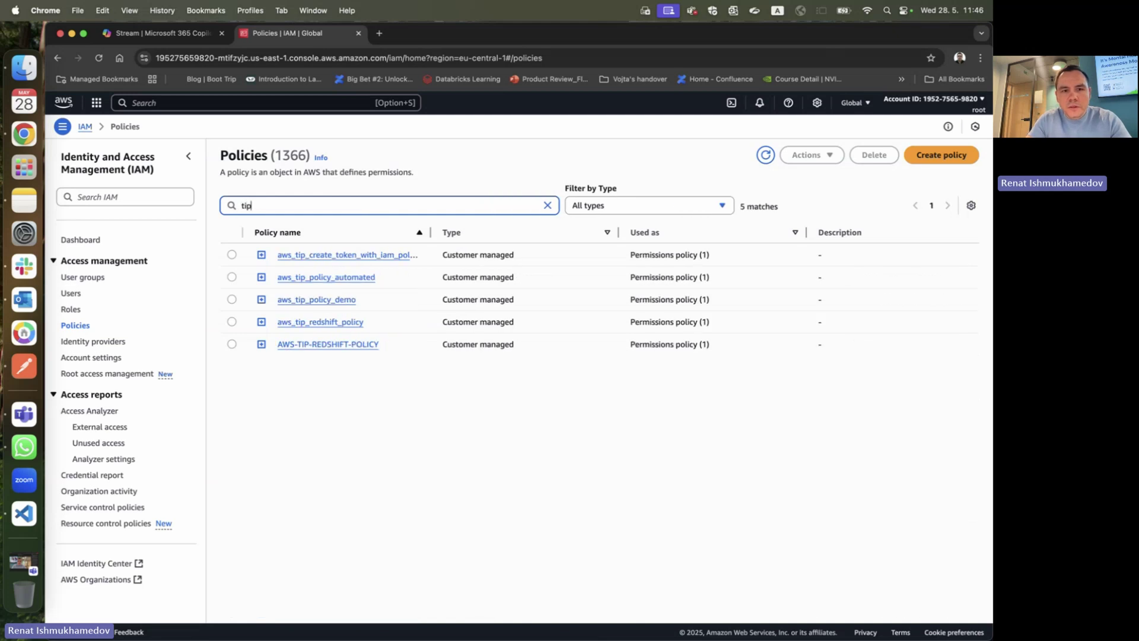
# Step: Inspect aws_tip_policy_demo's JSON, which allows the sso-oauth:CreateTokenWithIAM action
pyautogui.click(261, 299)
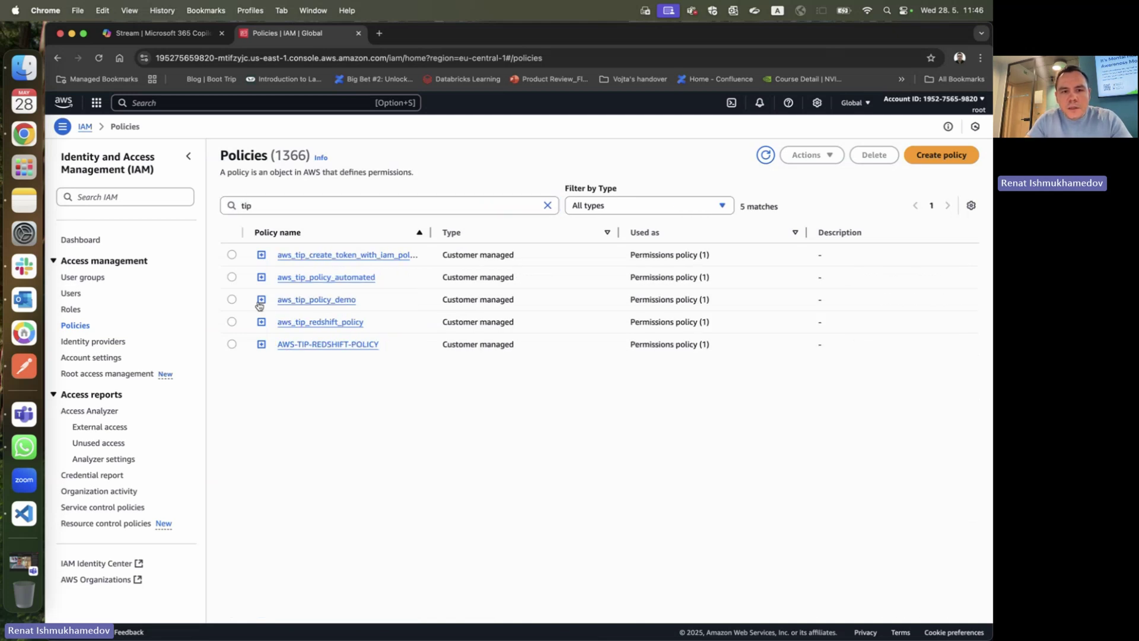
pyautogui.keyDown('super'); pyautogui.click(316, 299); pyautogui.keyUp('super')
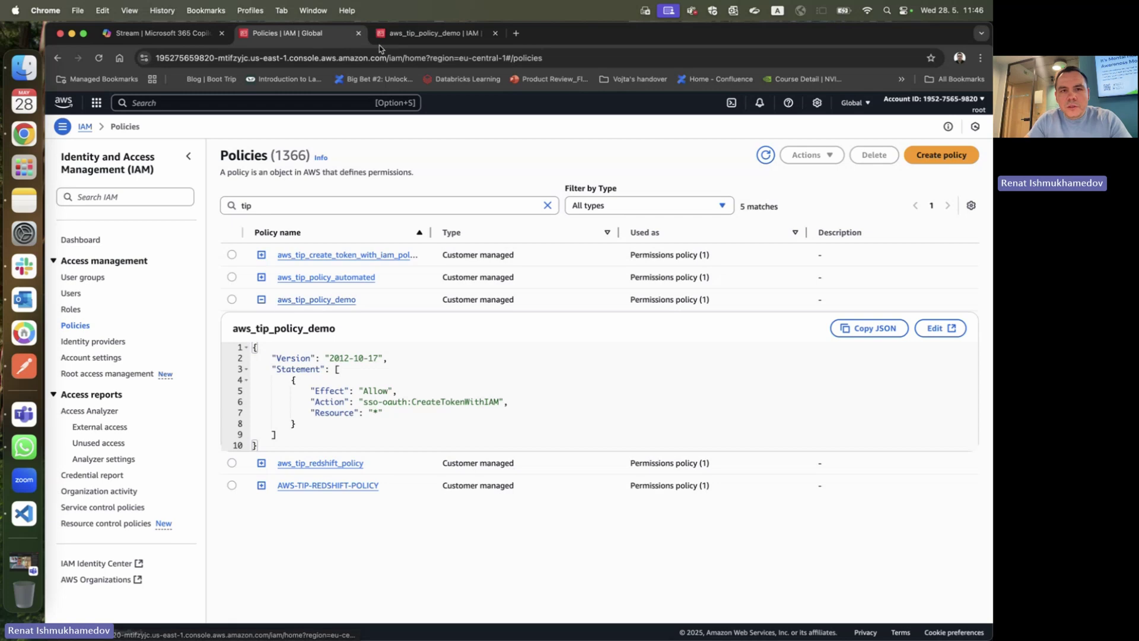
pyautogui.hotkey('ctrl', 'Tab')
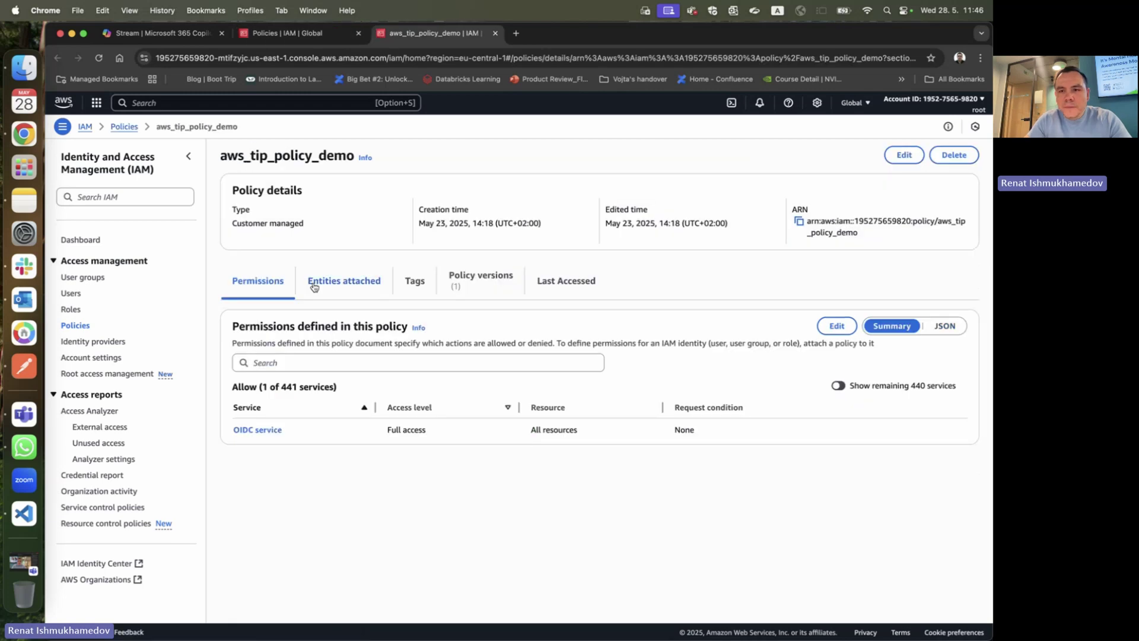
pyautogui.click(943, 326)
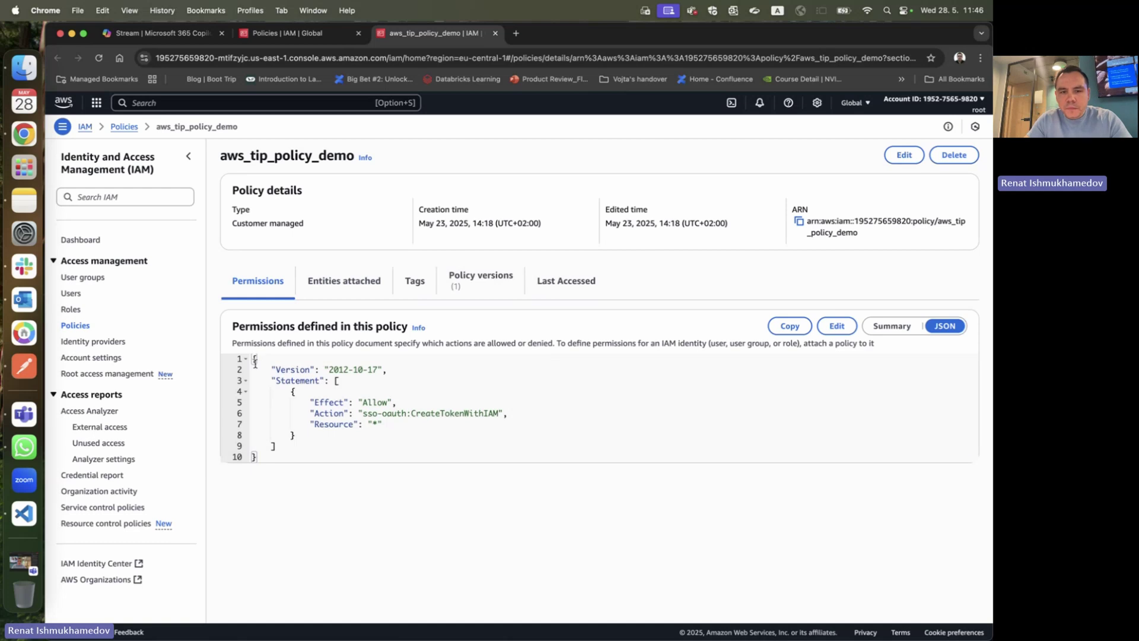
pyautogui.moveTo(256, 360); pyautogui.dragTo(252, 456)
pyautogui.moveTo(389, 403); pyautogui.dragTo(347, 403)
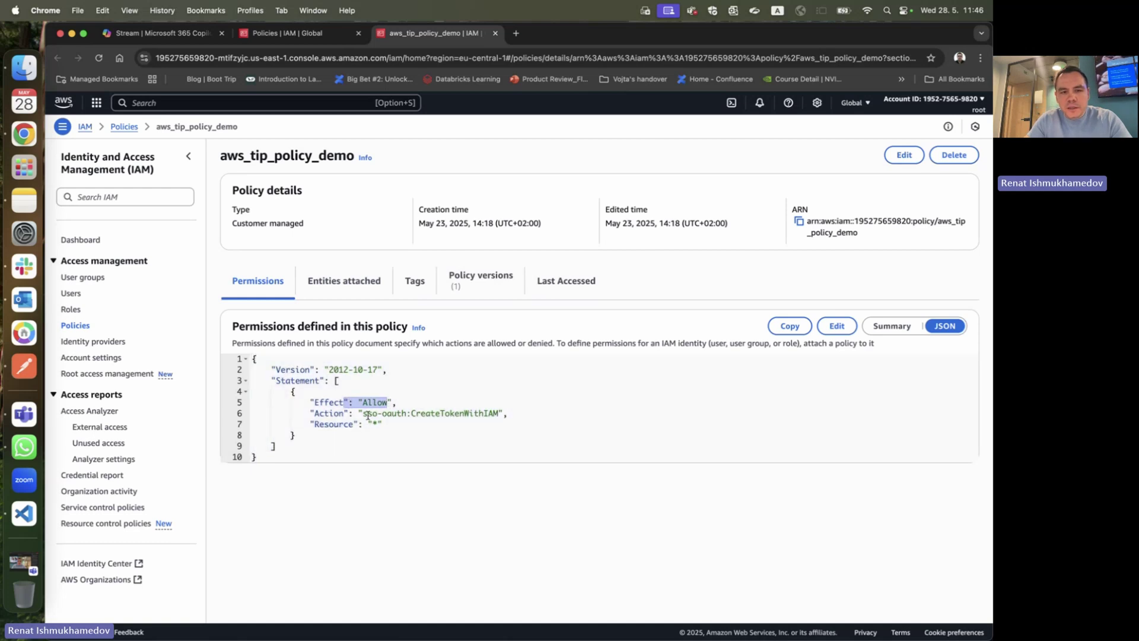
pyautogui.click(333, 420)
pyautogui.doubleClick(359, 405)
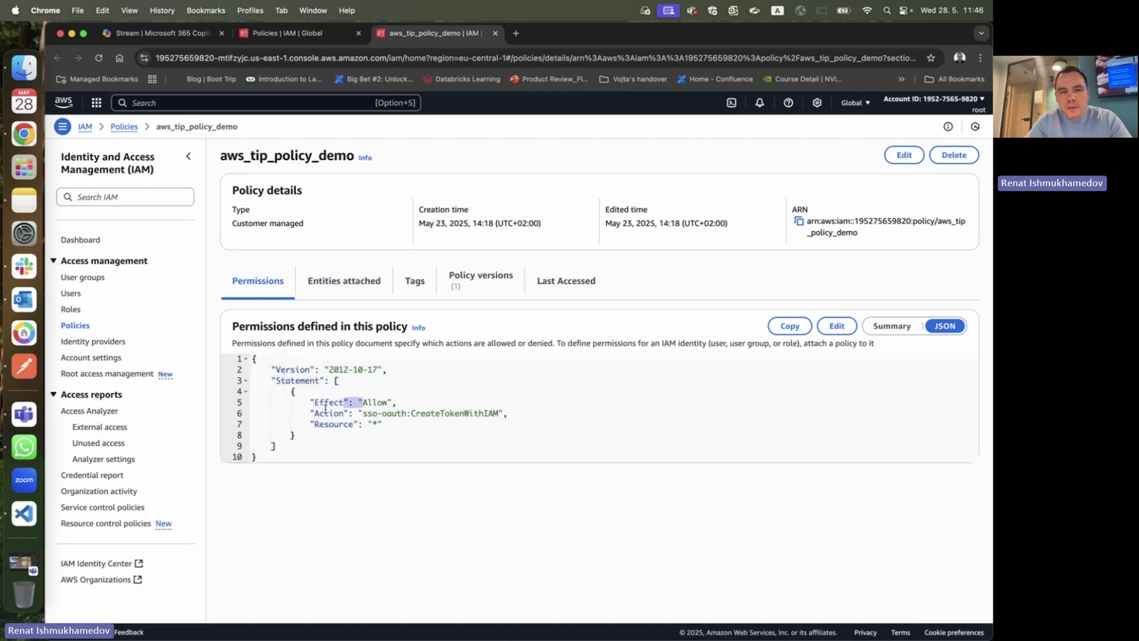
pyautogui.doubleClick(319, 406)
pyautogui.doubleClick(366, 414)
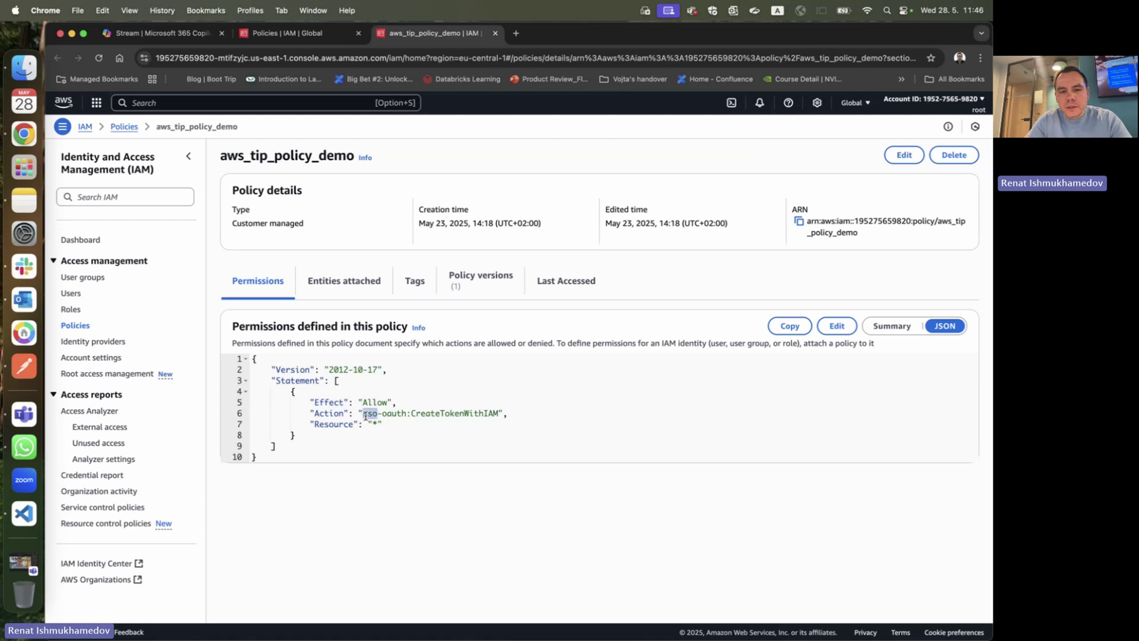
pyautogui.moveTo(382, 414); pyautogui.dragTo(481, 442)
pyautogui.doubleClick(496, 413)
pyautogui.click(481, 454)
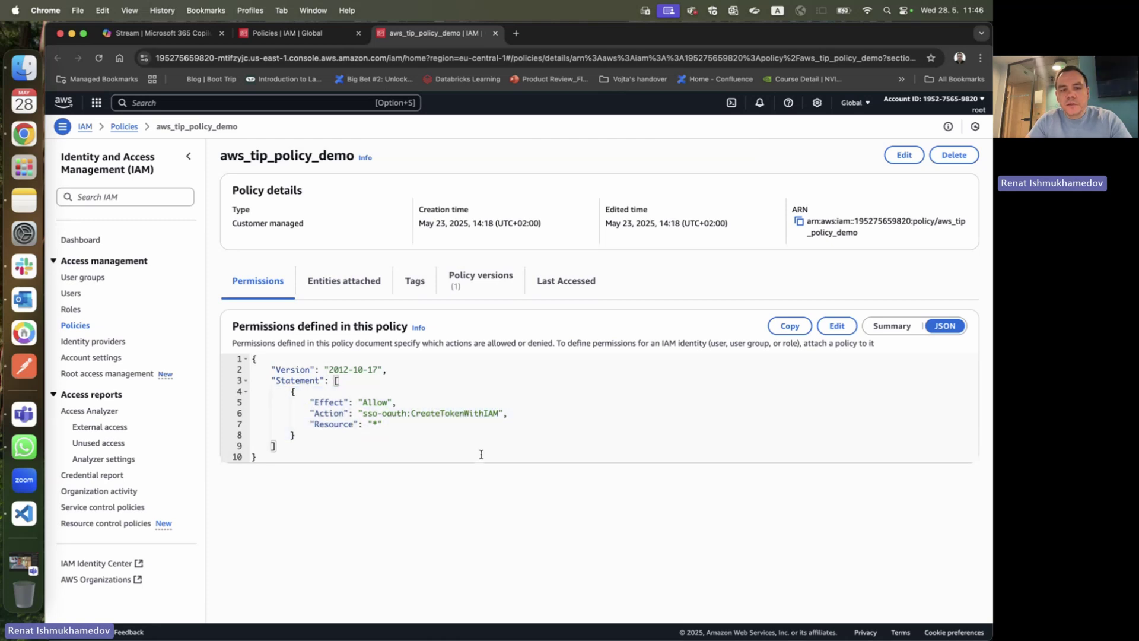
# Step: Copy the whole aws_tip_policy_demo JSON and go back to the collapsed tip policies list
pyautogui.press('super+a')
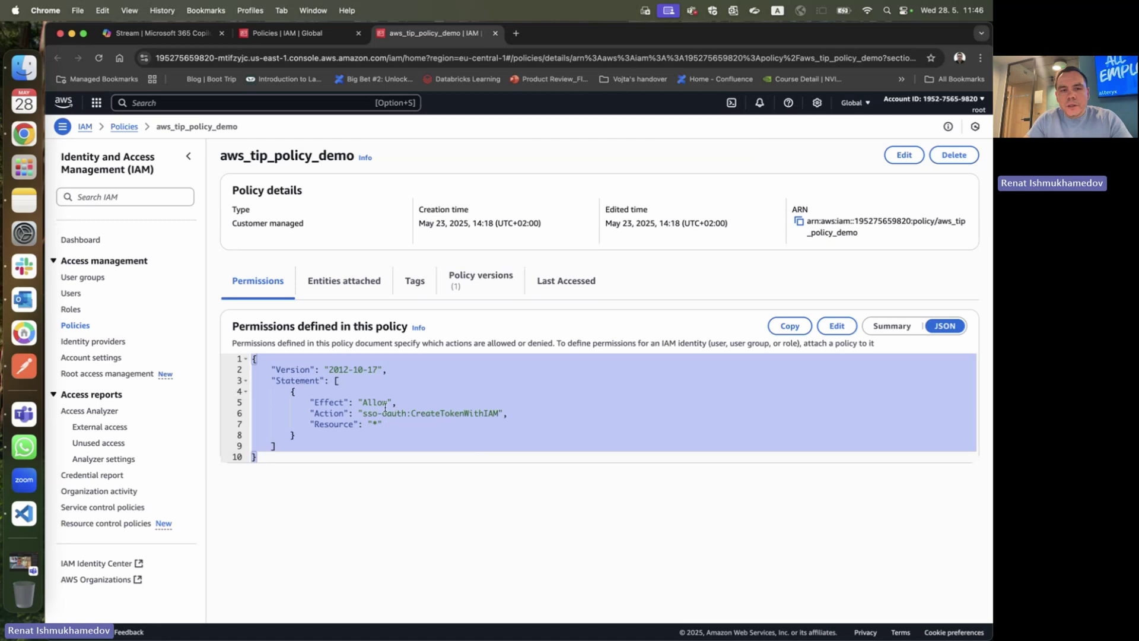
pyautogui.tripleClick(380, 414)
pyautogui.click(382, 420)
pyautogui.press('super+a')
pyautogui.press('super+alt+Left')
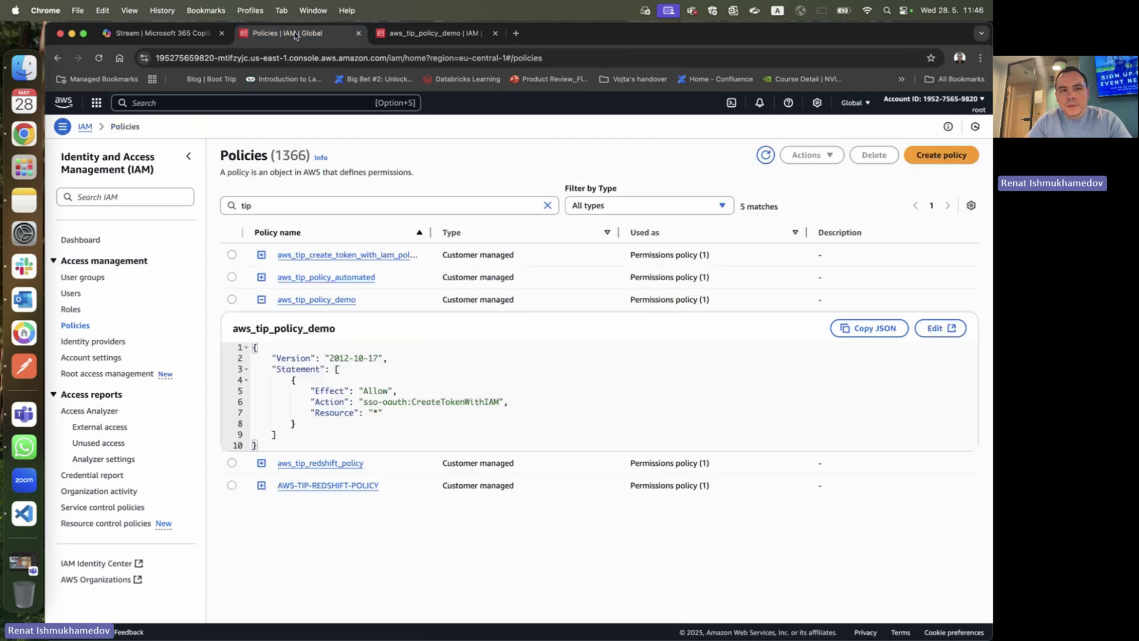
pyautogui.click(261, 299)
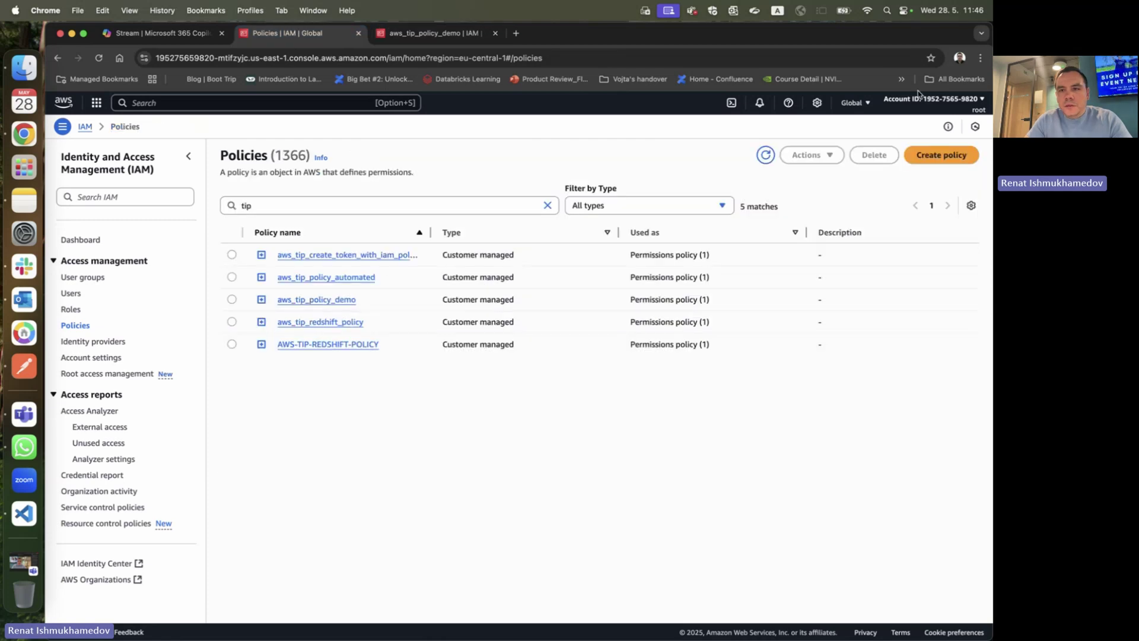
# Step: Start a new policy and replace its JSON with the copied CreateTokenWithIAM policy
pyautogui.click(941, 155)
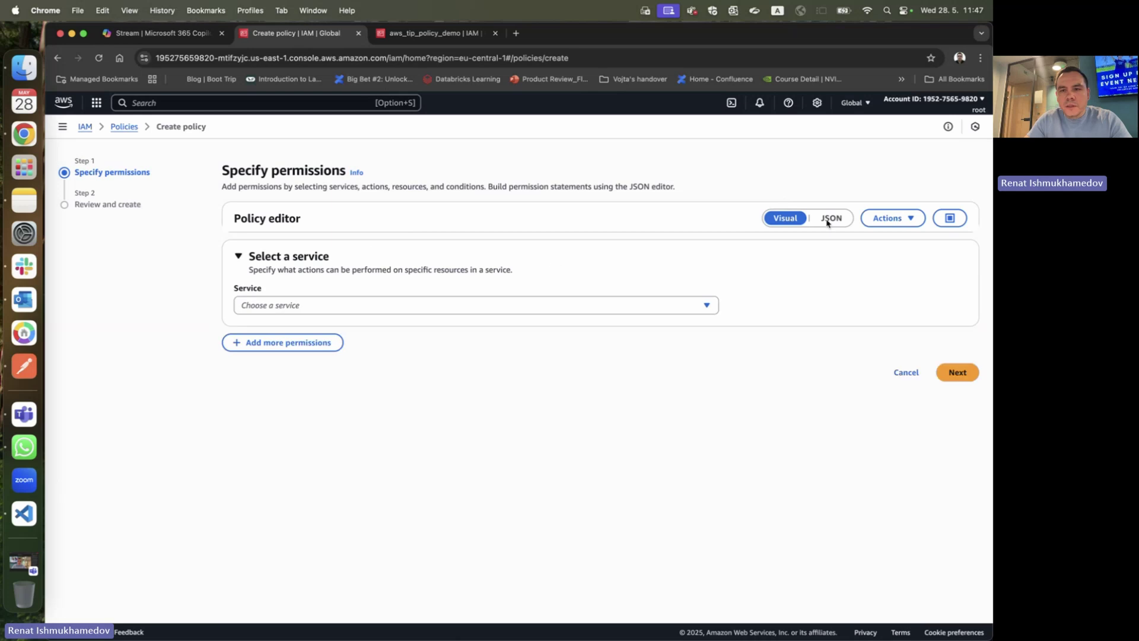
pyautogui.click(830, 219)
pyautogui.scroll(-1, 517, 292)
pyautogui.press('super+a')
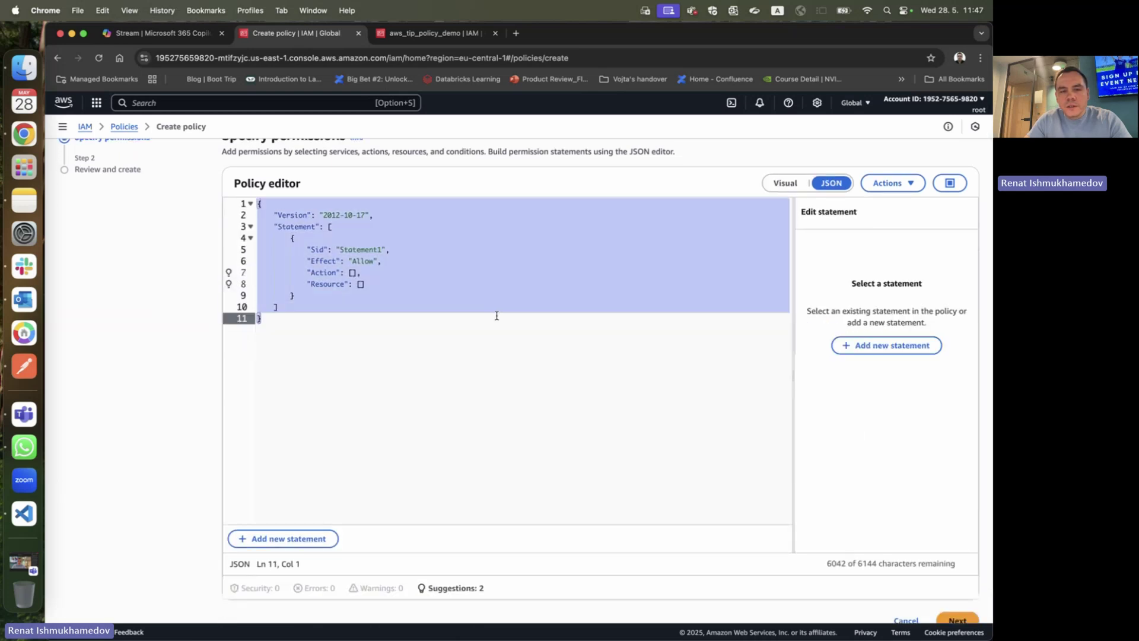
pyautogui.press('super+v')
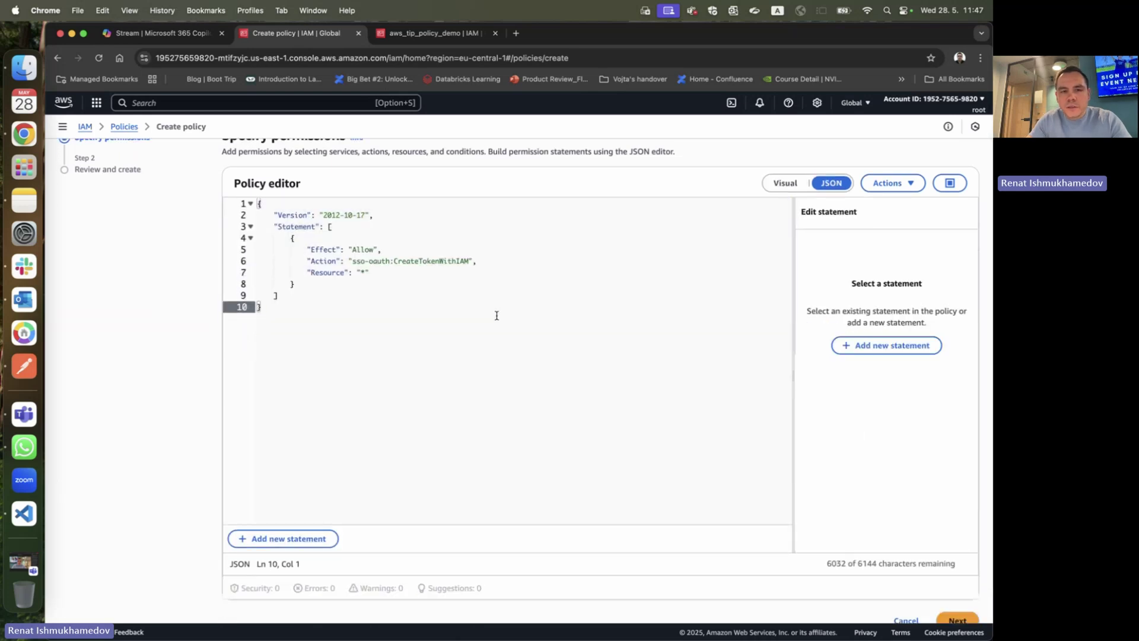
pyautogui.scroll(1, 416, 322)
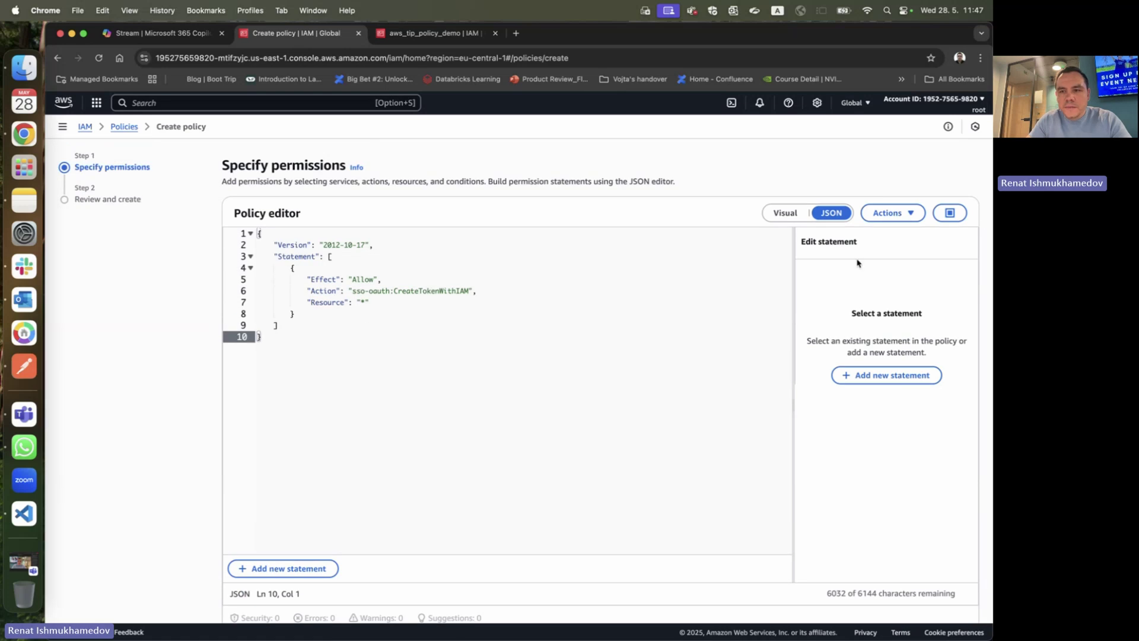
# Step: Check in the visual editor that OIDC service Write allows CreateTokenWithIAM on all resources
pyautogui.click(781, 215)
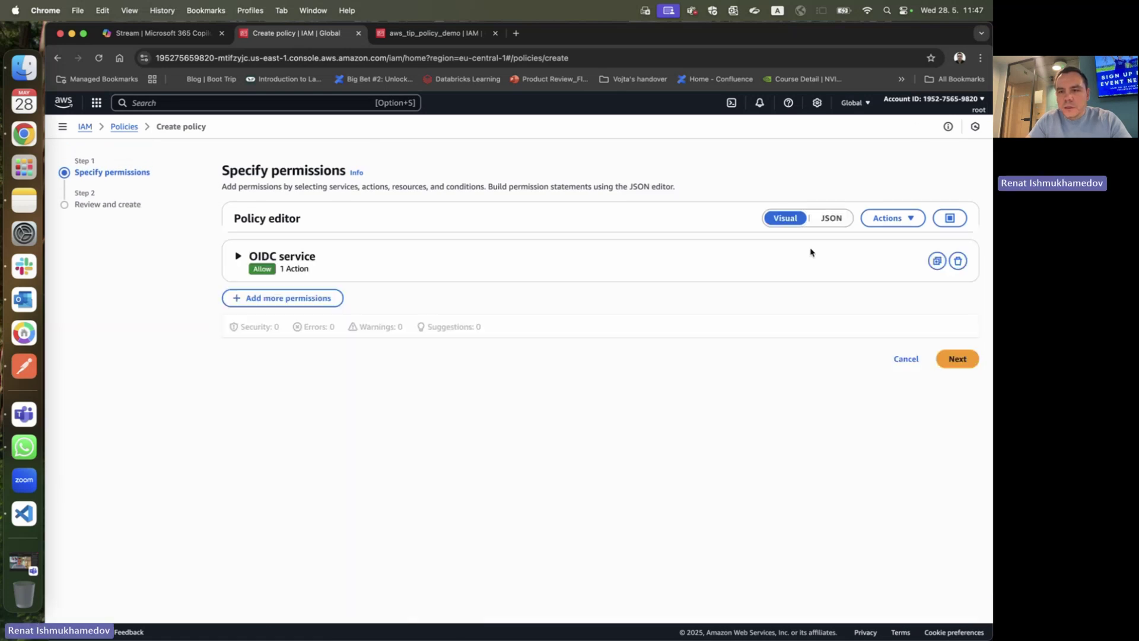
pyautogui.click(283, 271)
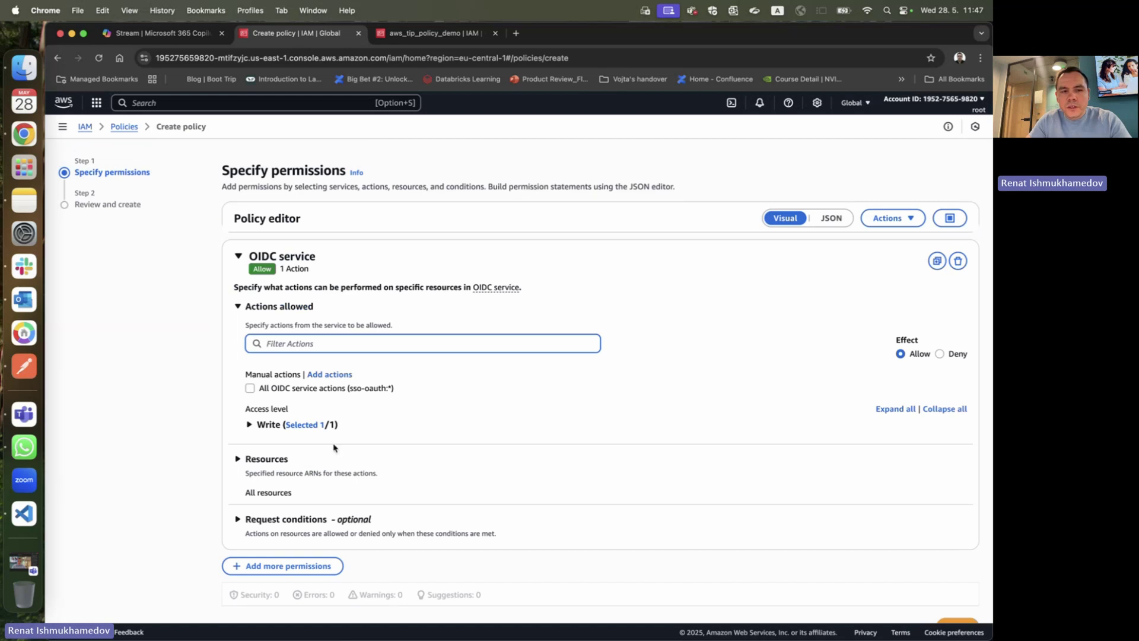
pyautogui.scroll(-1, 333, 447)
pyautogui.scroll(-2, 245, 465)
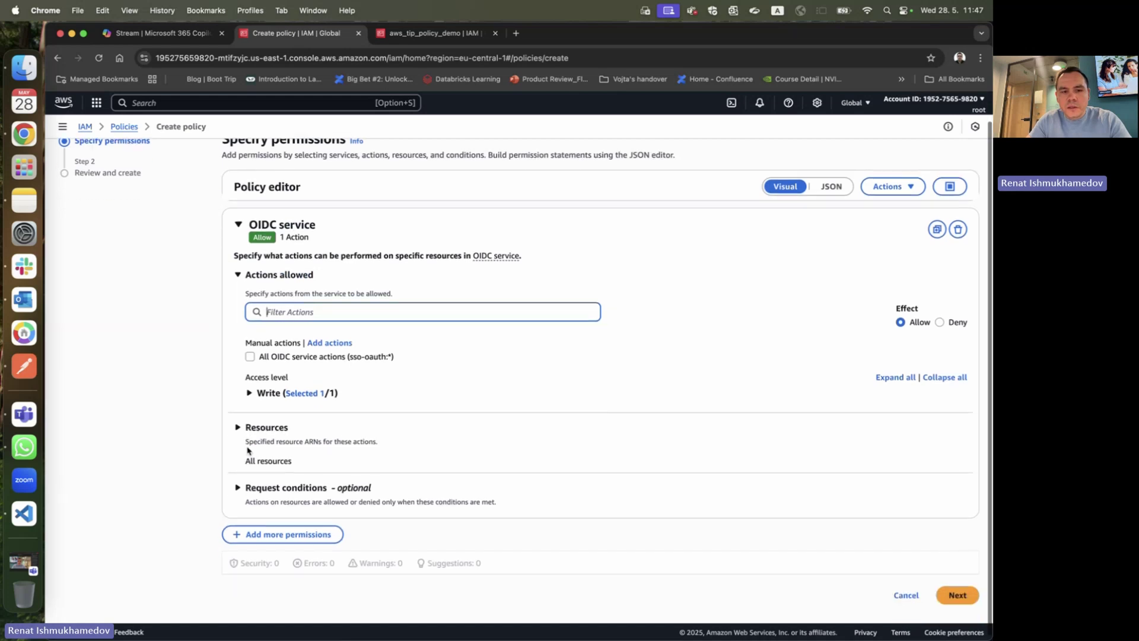
pyautogui.click(248, 394)
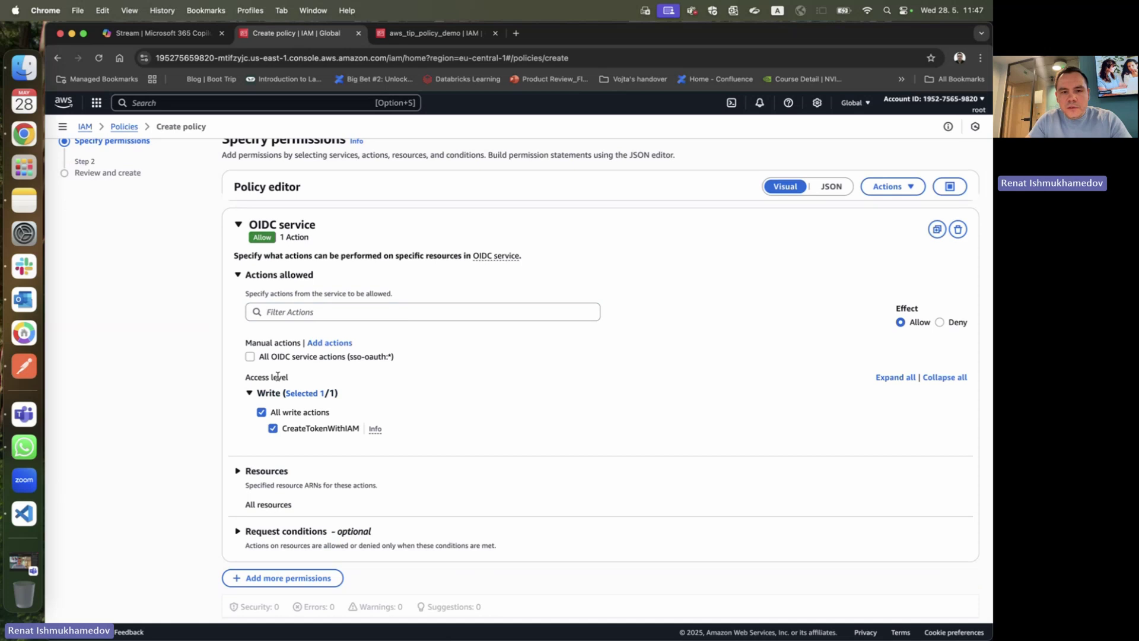
pyautogui.scroll(3, 355, 415)
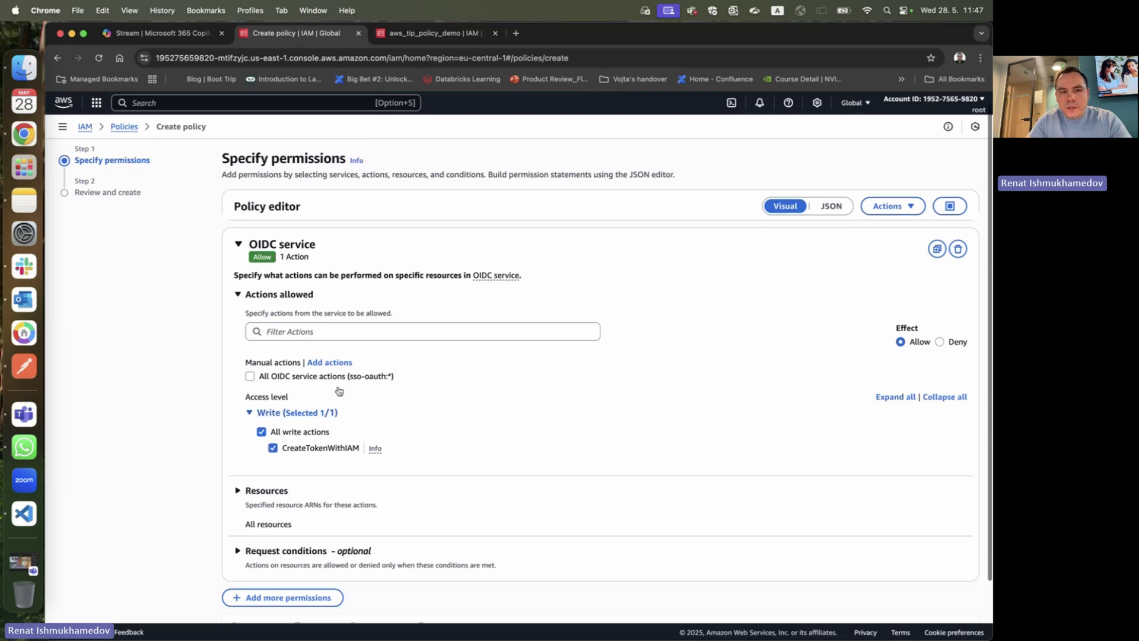
# Step: Continue to the policy's review page and look up naming in the process notes
pyautogui.click(832, 218)
pyautogui.scroll(-3, 678, 390)
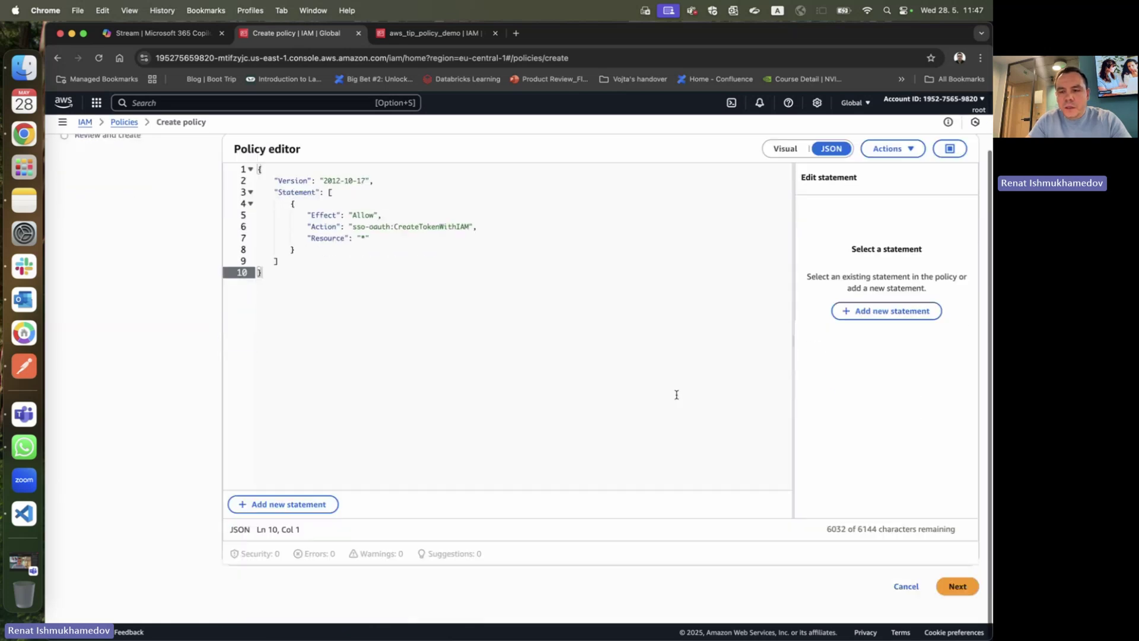
pyautogui.click(956, 586)
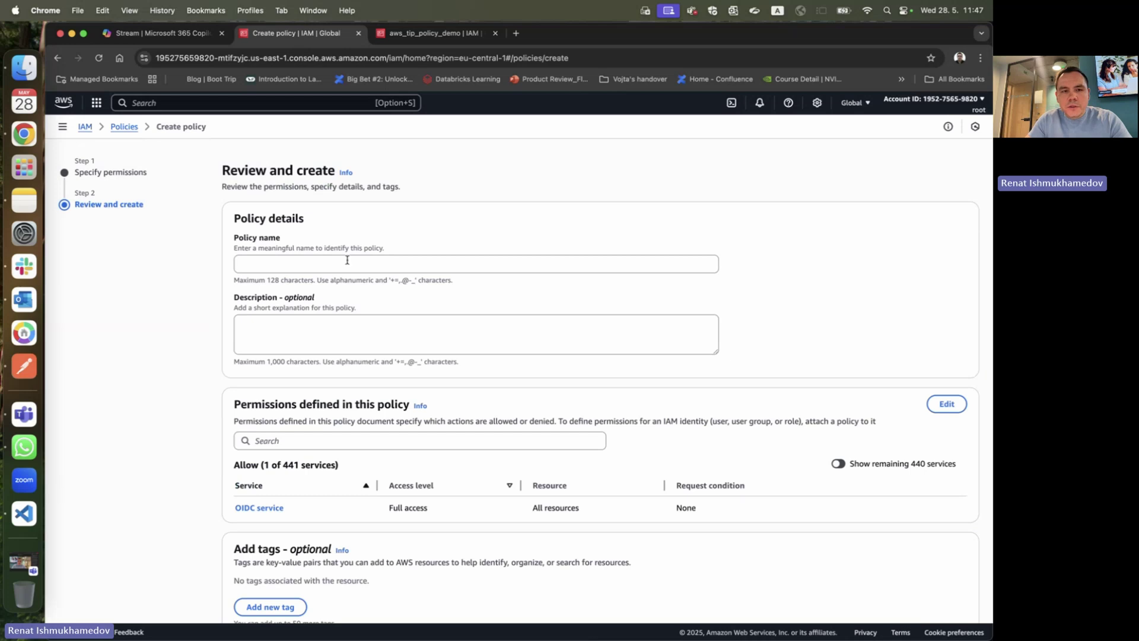
pyautogui.click(347, 260)
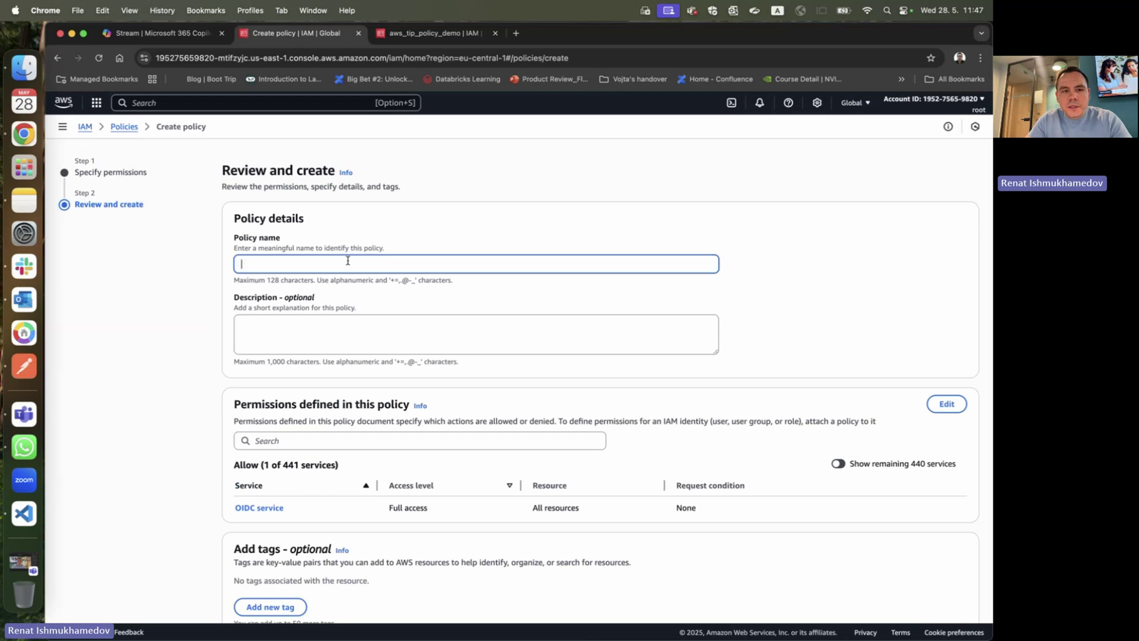
pyautogui.click(24, 513)
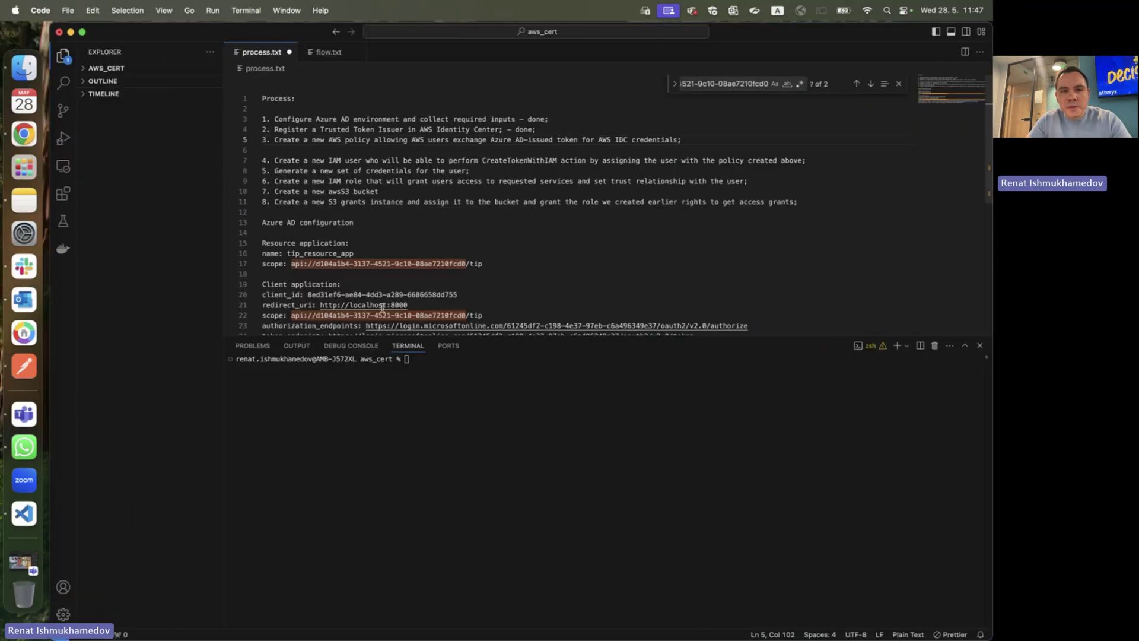
pyautogui.doubleClick(291, 253)
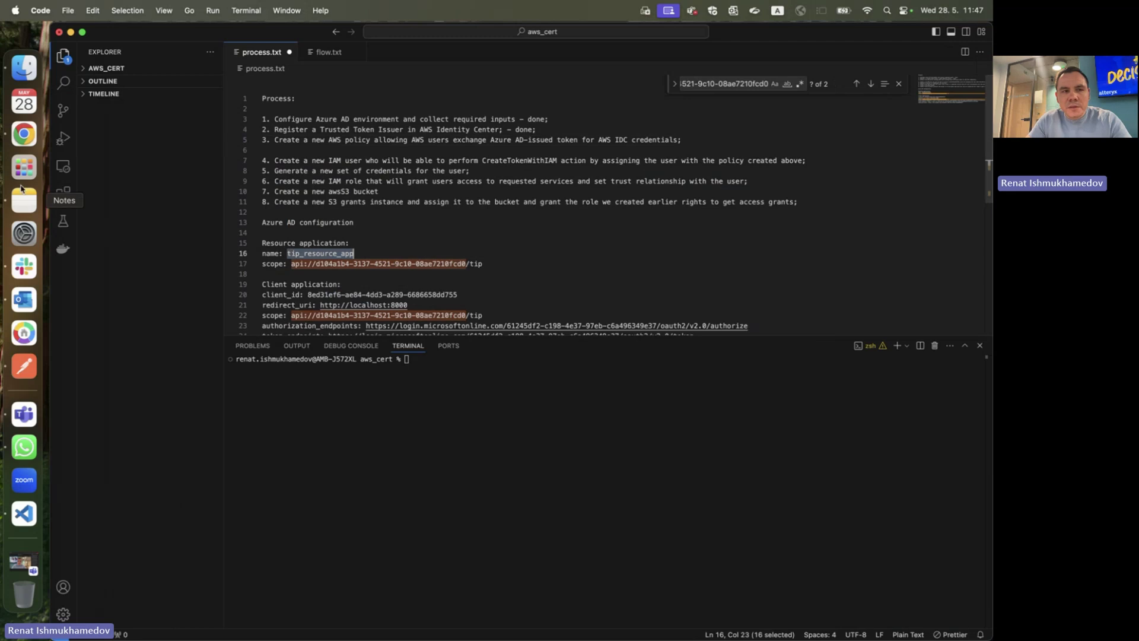
pyautogui.click(23, 133)
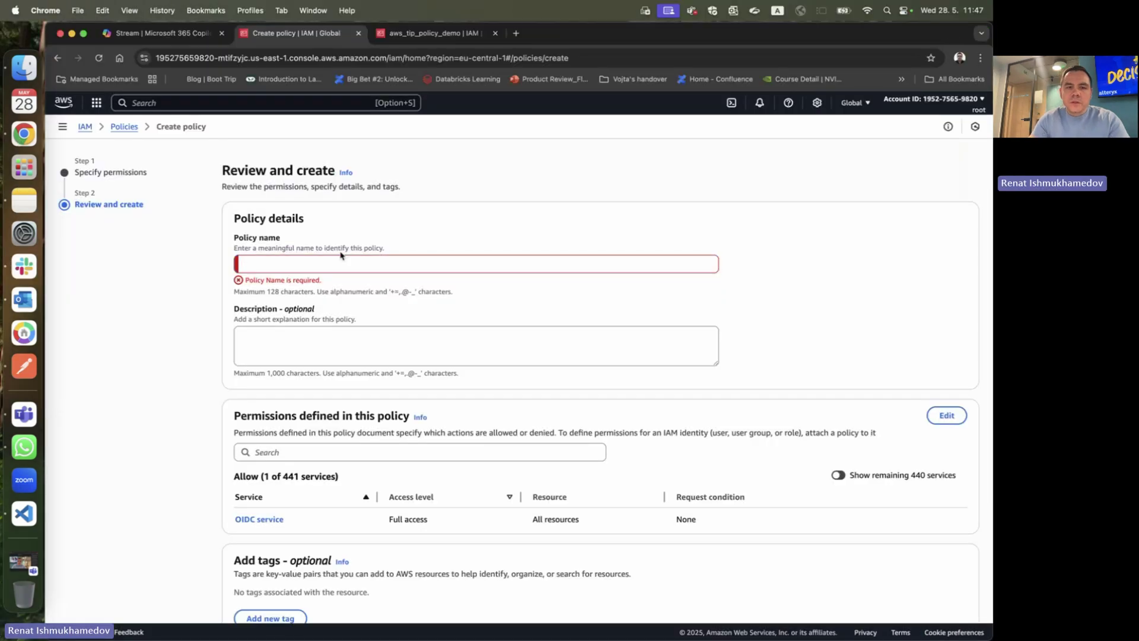
# Step: Name the policy tip_policy_example, correcting it from tip_policy_preview, and create it
pyautogui.click(336, 259)
pyautogui.write('tip')
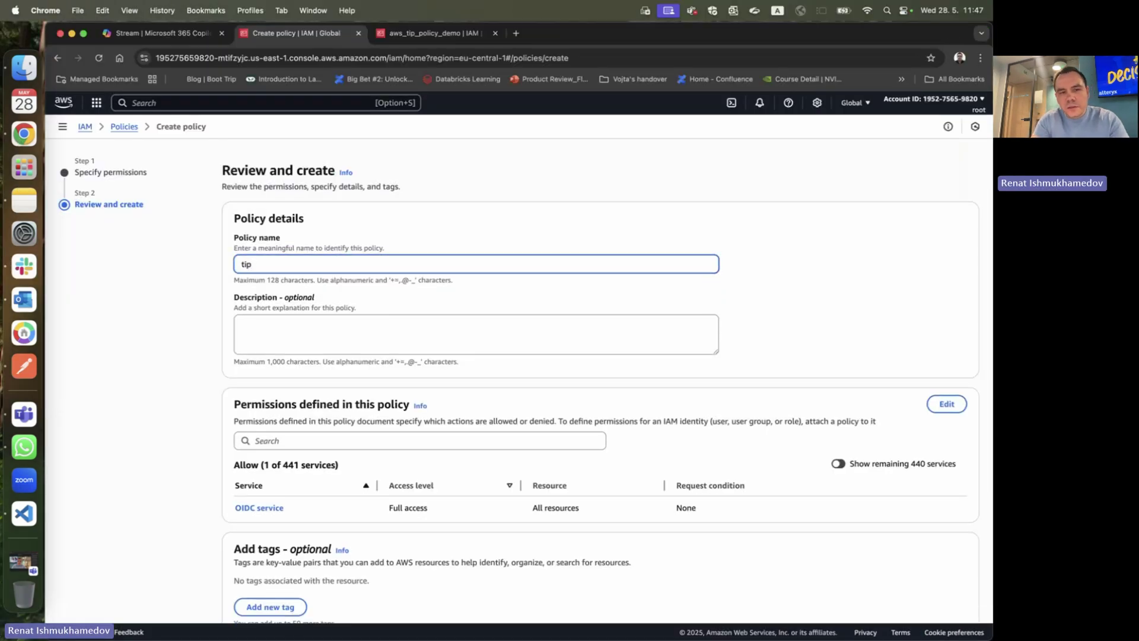
pyautogui.write('_policy')
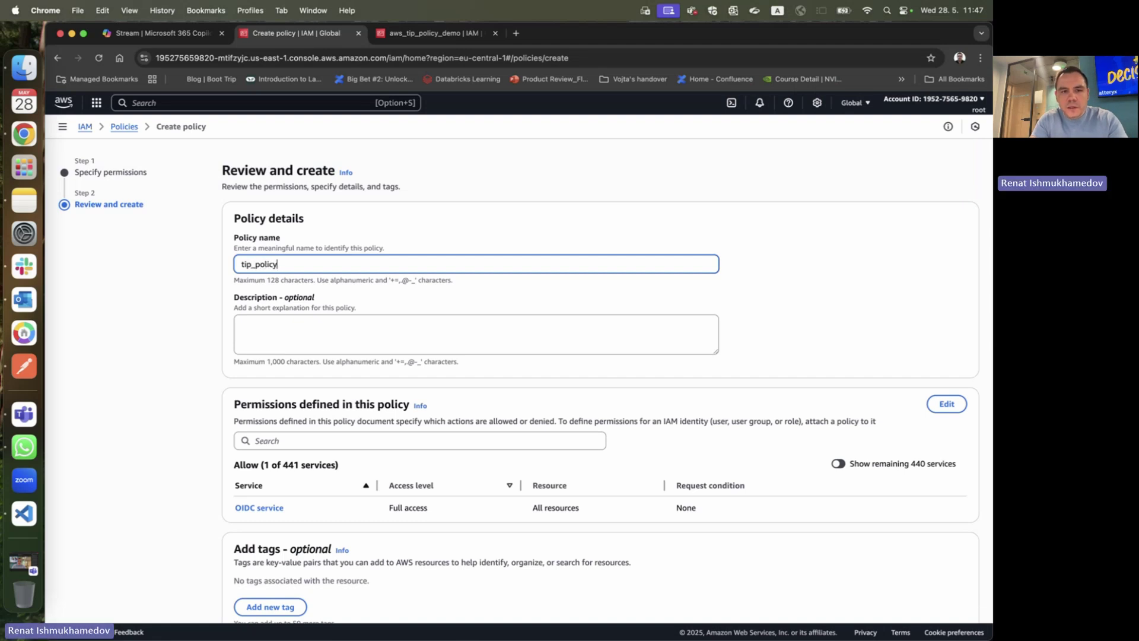
pyautogui.write('_')
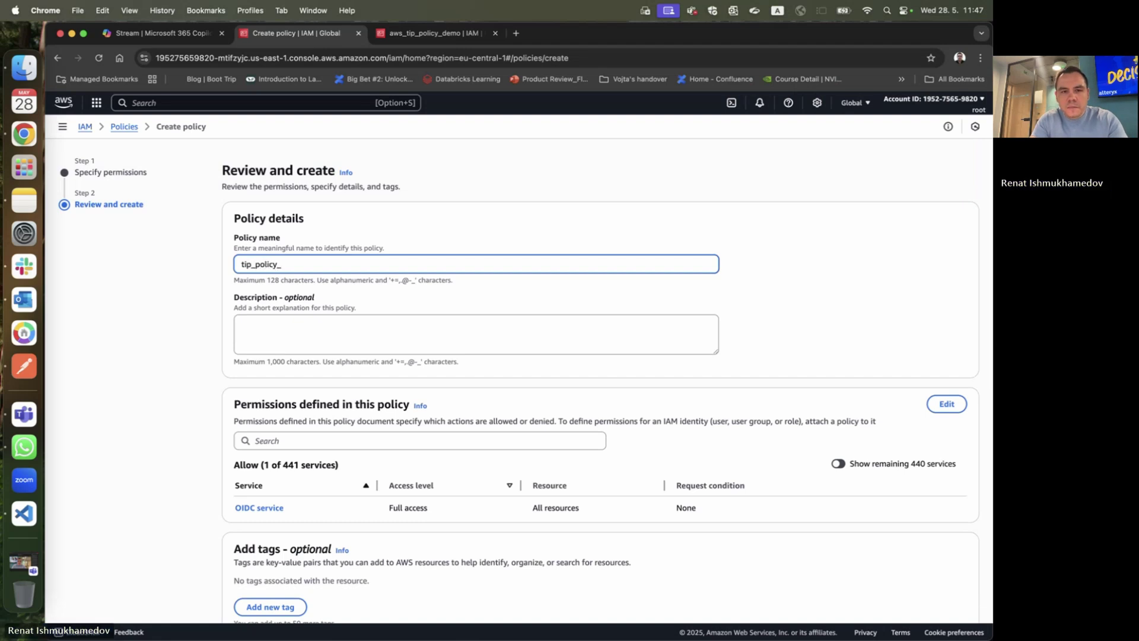
pyautogui.write('preview')
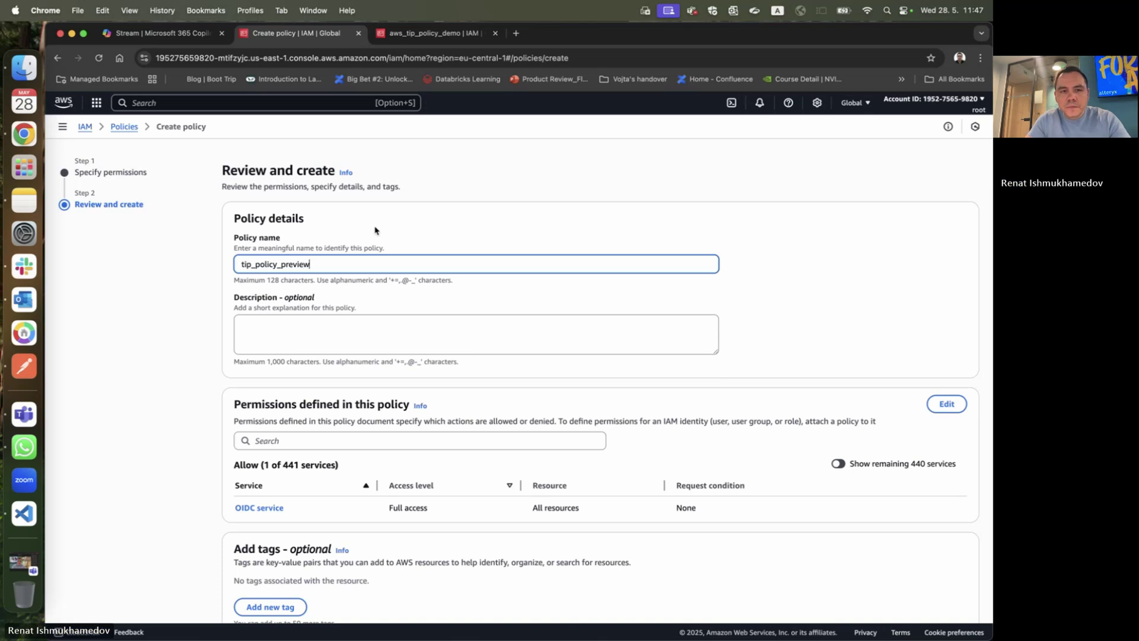
pyautogui.scroll(-2, 379, 228)
pyautogui.doubleClick(365, 225)
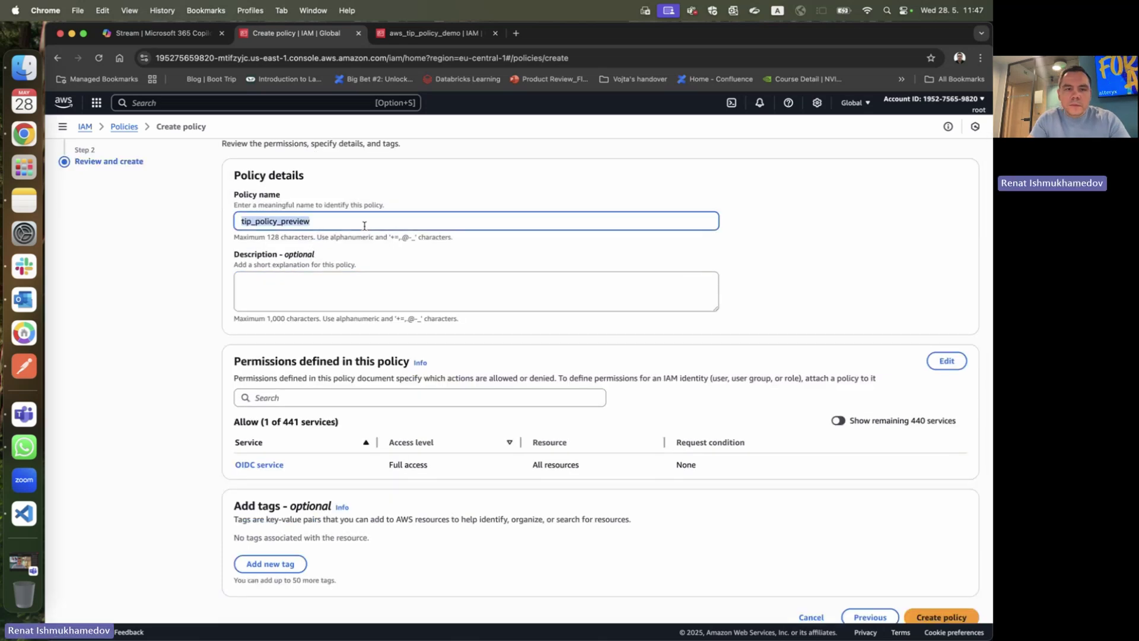
pyautogui.click(364, 225)
pyautogui.press('BackSpace')
pyautogui.press('BackSpace')
pyautogui.press('BackSpace')
pyautogui.press('BackSpace')
pyautogui.press('BackSpace')
pyautogui.press('BackSpace')
pyautogui.press('BackSpace')
pyautogui.write('e')
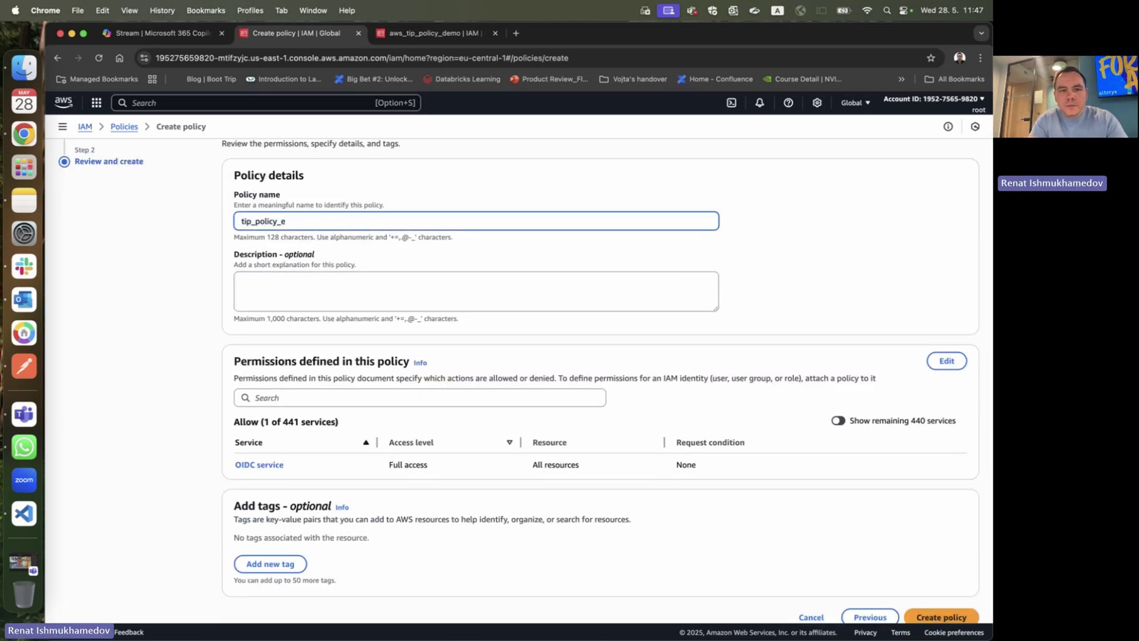
pyautogui.write('xample')
pyautogui.press('super+a')
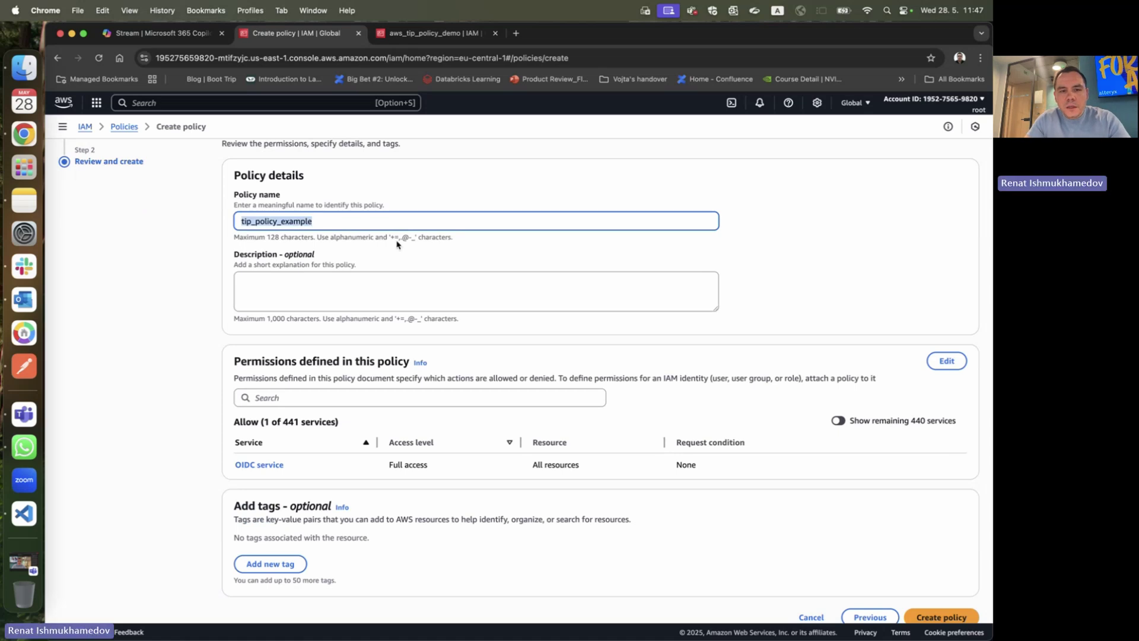
pyautogui.click(397, 244)
pyautogui.scroll(-2, 397, 244)
pyautogui.scroll(3, 470, 262)
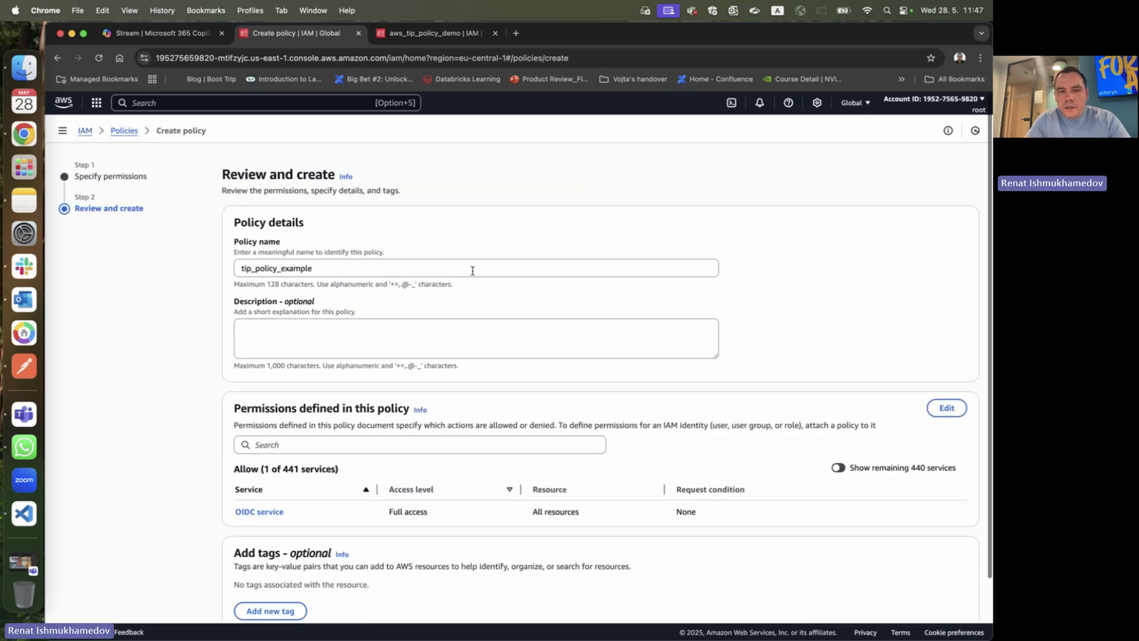
pyautogui.scroll(-3, 470, 262)
pyautogui.click(936, 590)
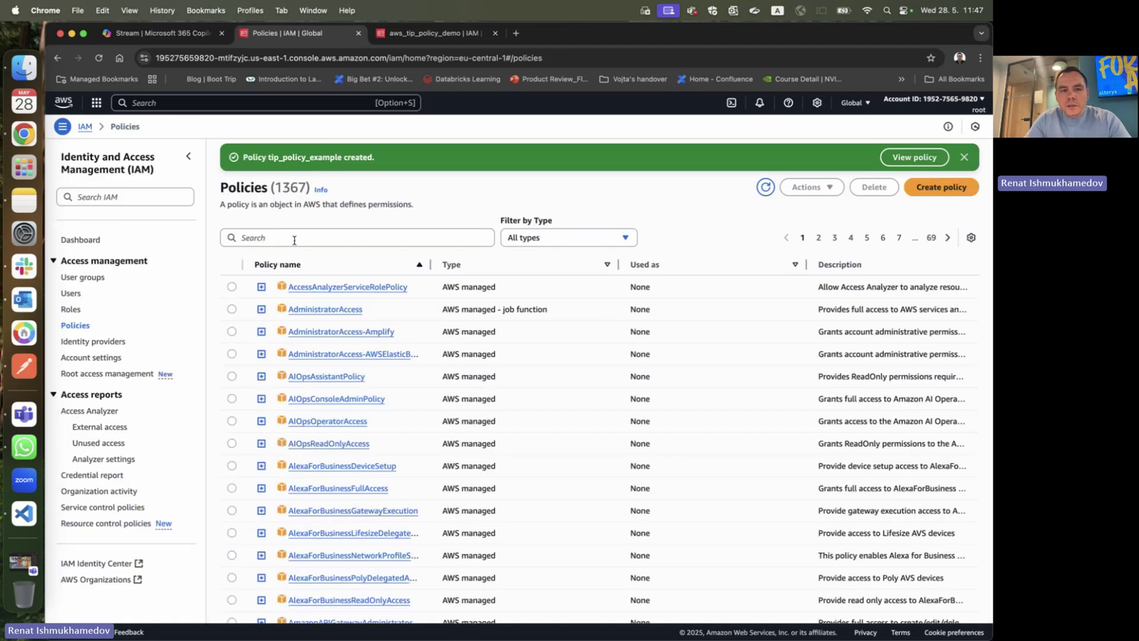
# Step: Delete the blank line above step 4, the new IAM user step, in process.txt
pyautogui.press('super+Tab')
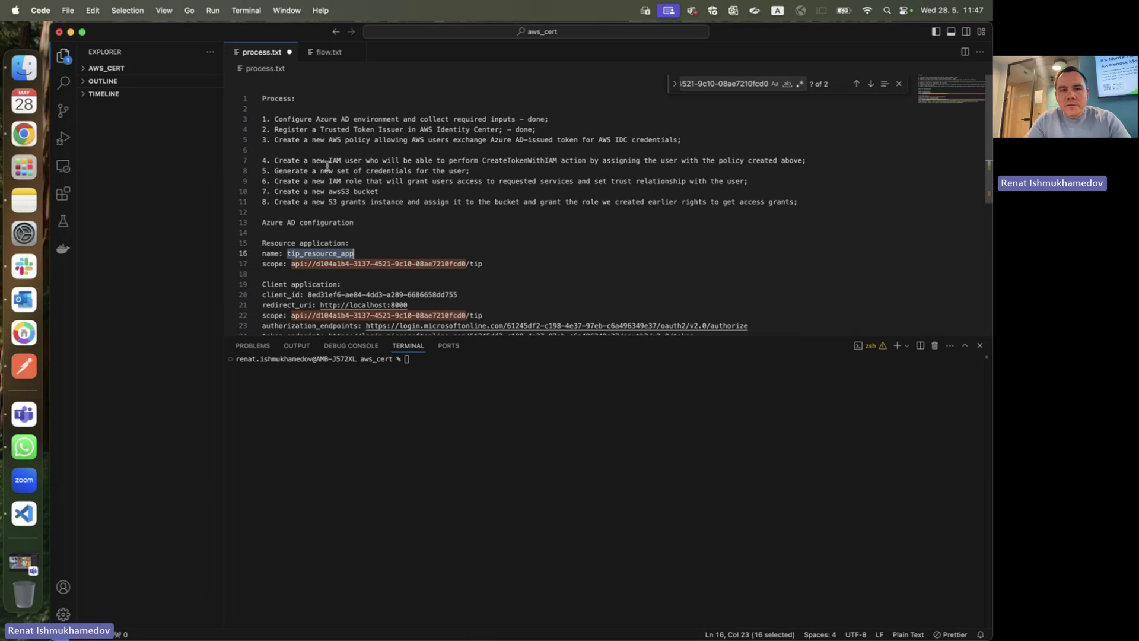
pyautogui.click(328, 160)
pyautogui.moveTo(328, 160); pyautogui.dragTo(436, 160)
pyautogui.click(328, 160)
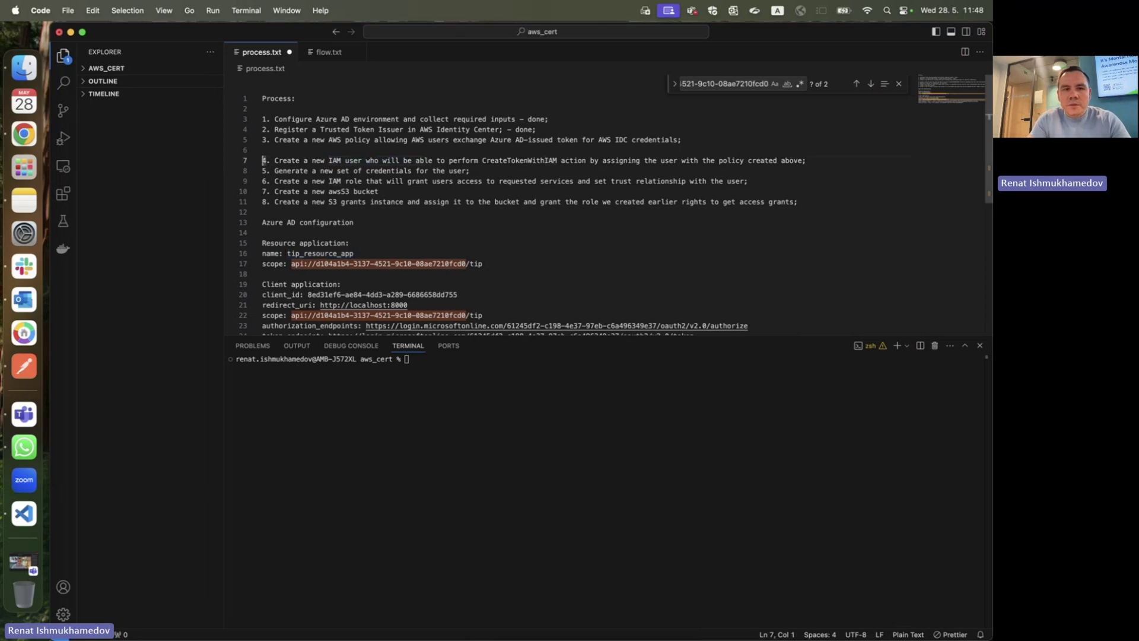
pyautogui.press('Up')
pyautogui.press('BackSpace')
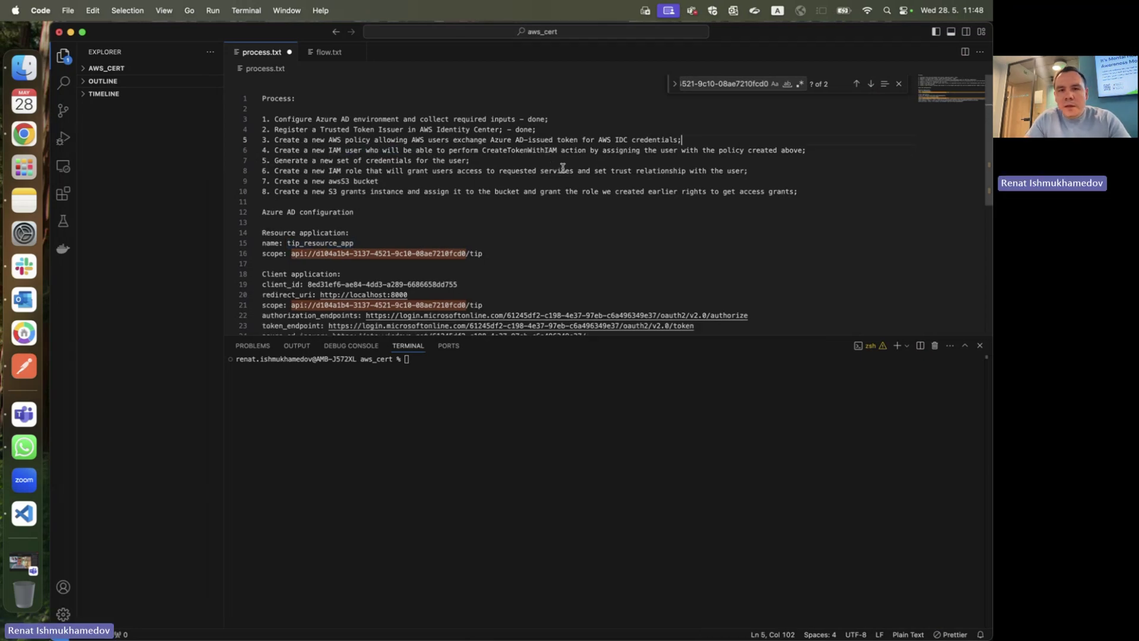
# Step: Add a blank line after step 4 about granting CreateTokenWithIAM, then return to the browser
pyautogui.click(603, 151)
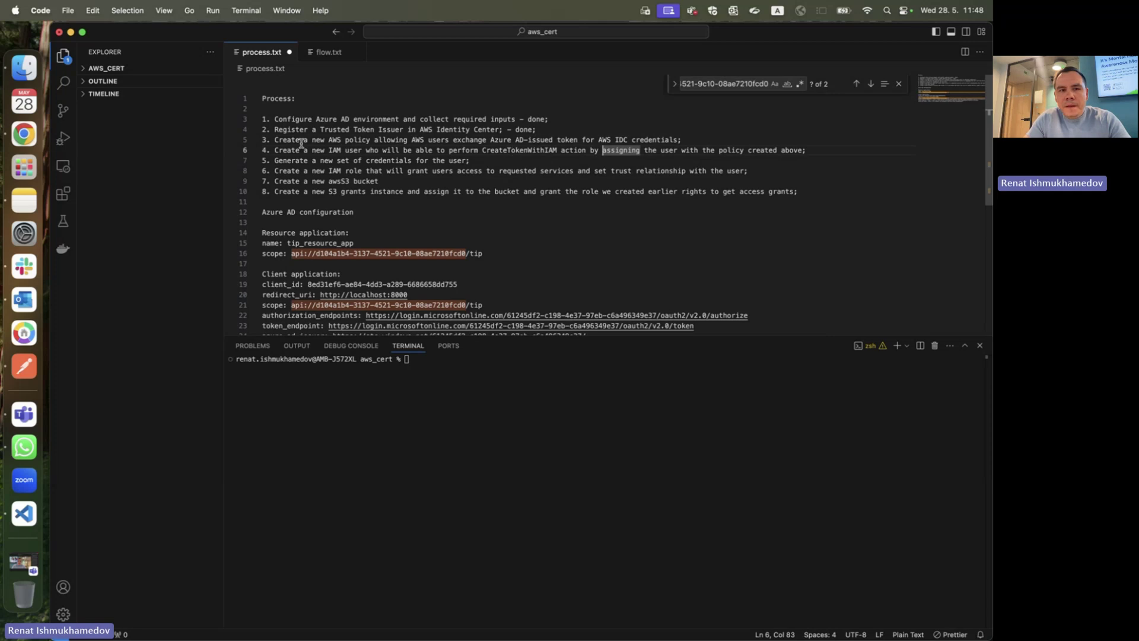
pyautogui.moveTo(274, 150); pyautogui.dragTo(468, 150)
pyautogui.press('End')
pyautogui.press('Return')
pyautogui.doubleClick(537, 150)
pyautogui.moveTo(540, 146); pyautogui.dragTo(761, 147)
pyautogui.doubleClick(670, 150)
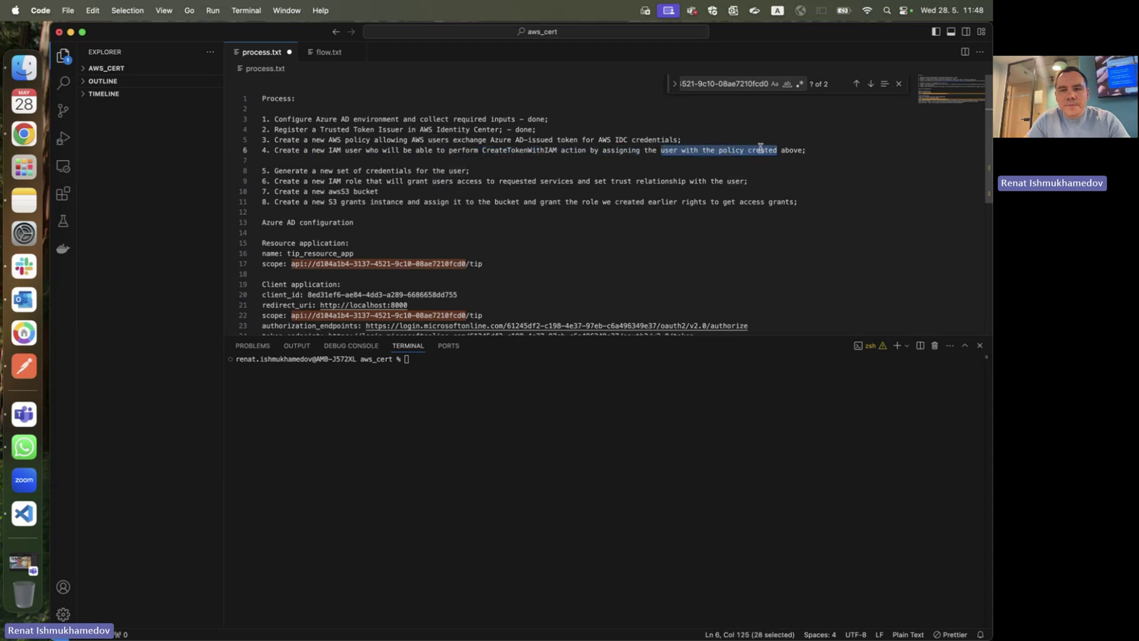
pyautogui.click(760, 148)
pyautogui.click(20, 133)
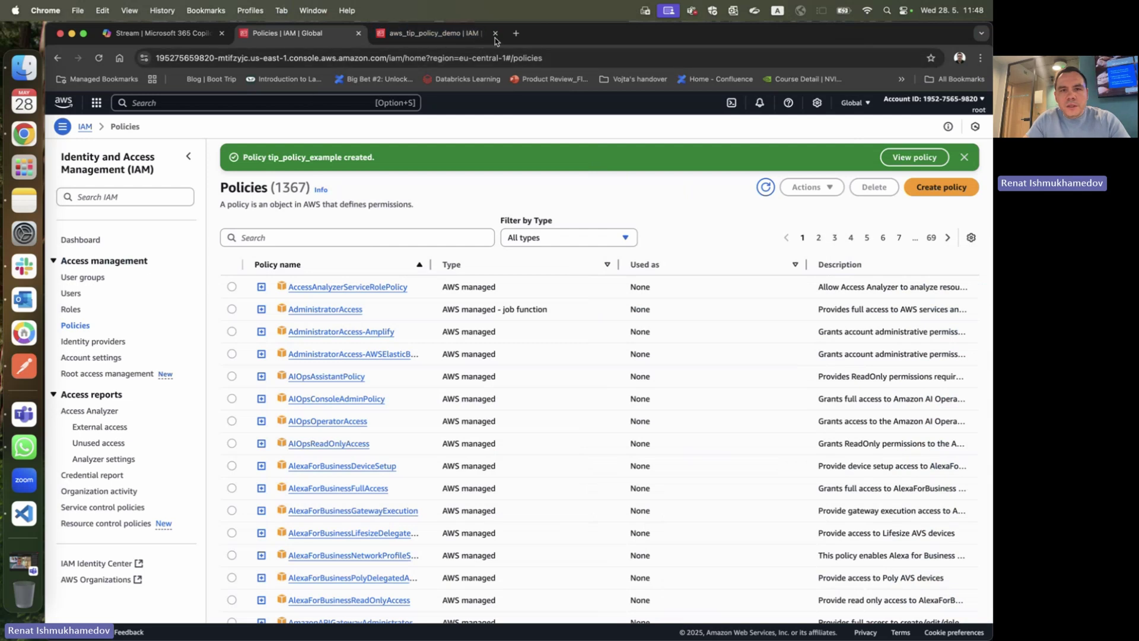
# Step: Close the policy tab and start a new IAM user named tip_user
pyautogui.click(403, 37)
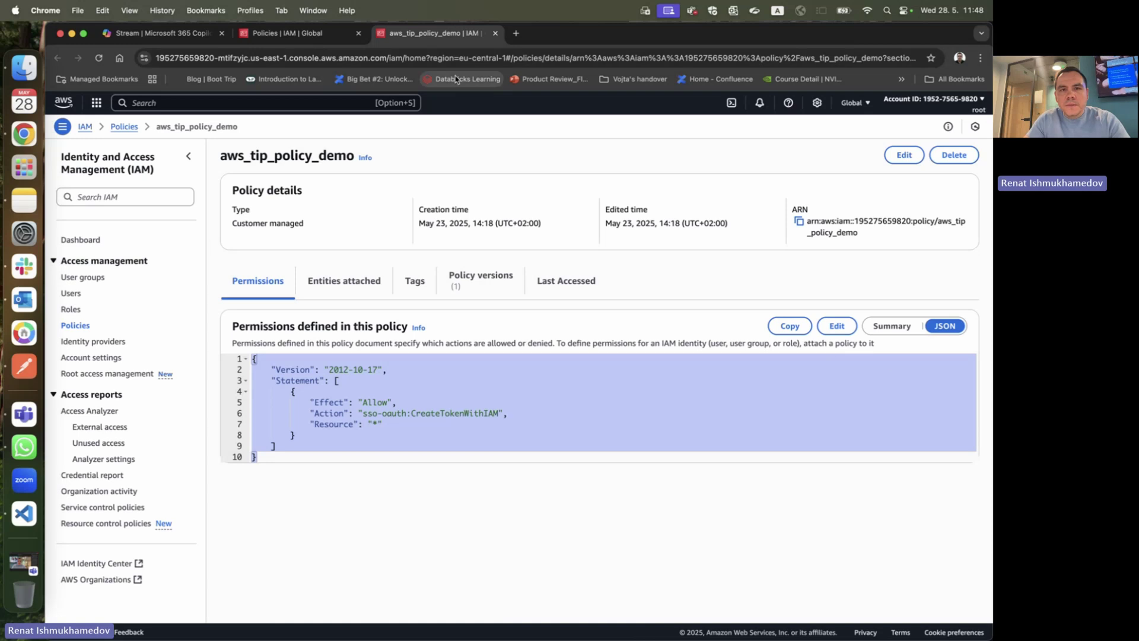
pyautogui.click(494, 33)
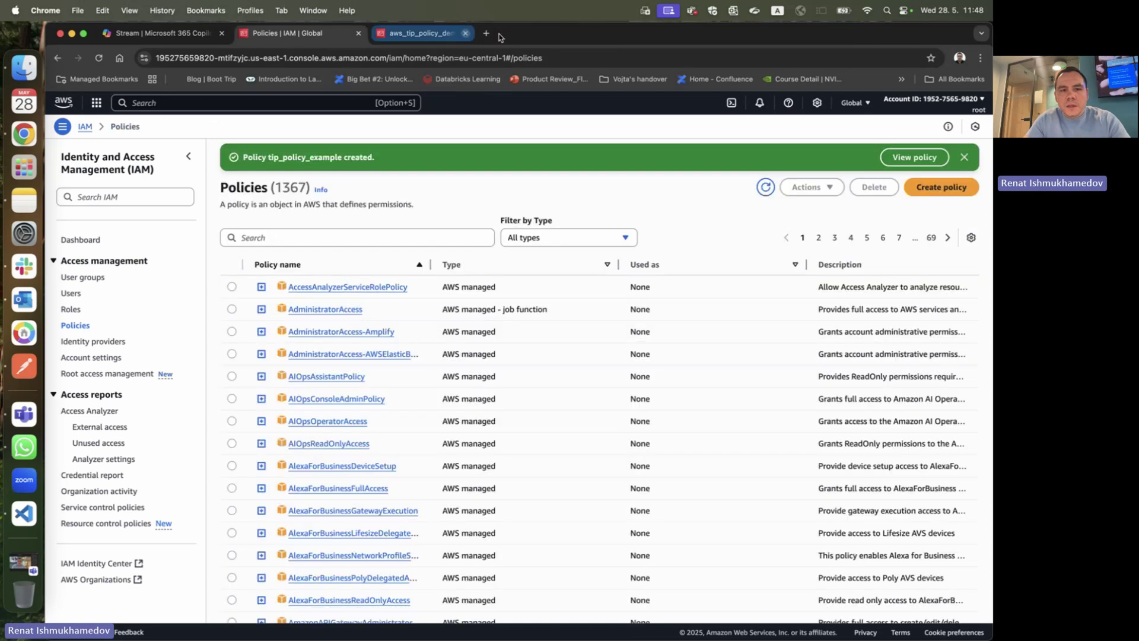
pyautogui.click(70, 293)
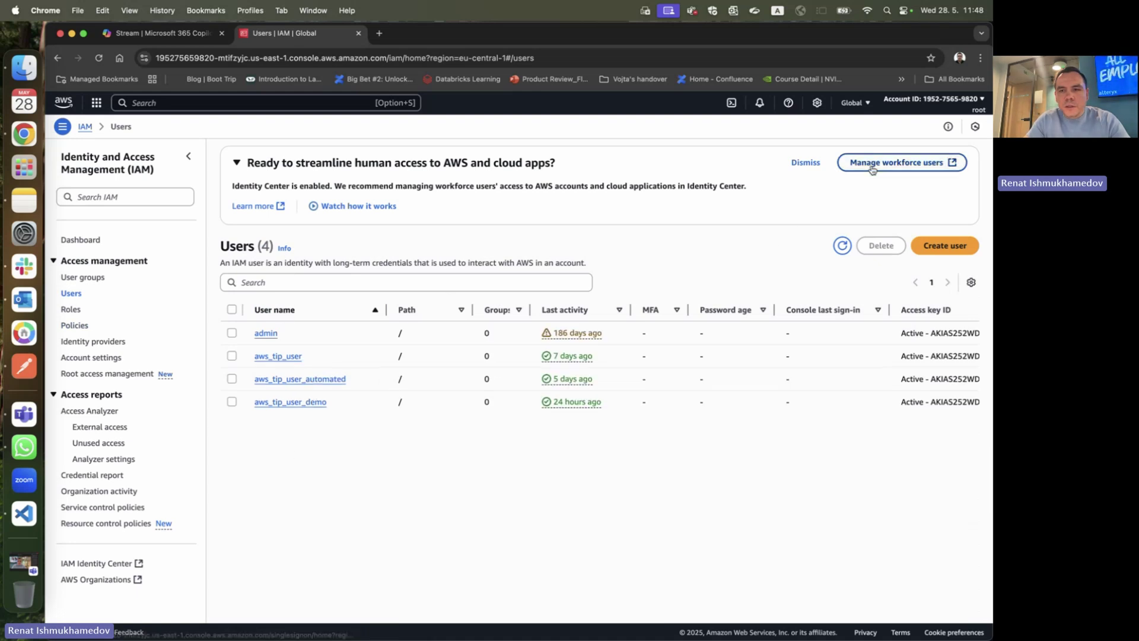
pyautogui.click(976, 244)
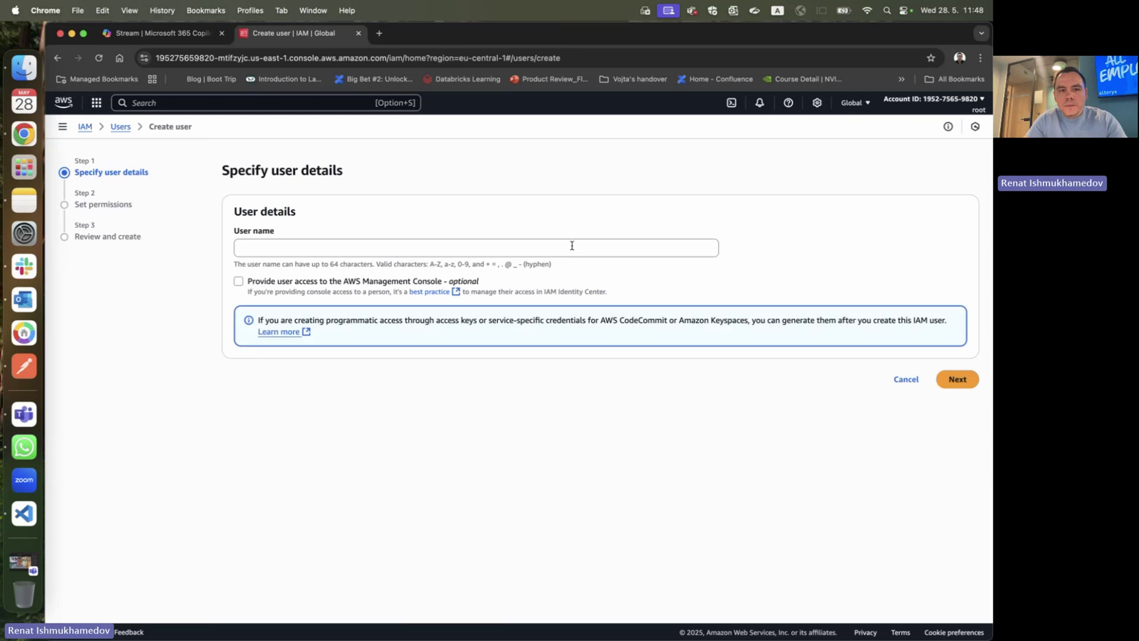
pyautogui.click(294, 250)
pyautogui.write('tip_user')
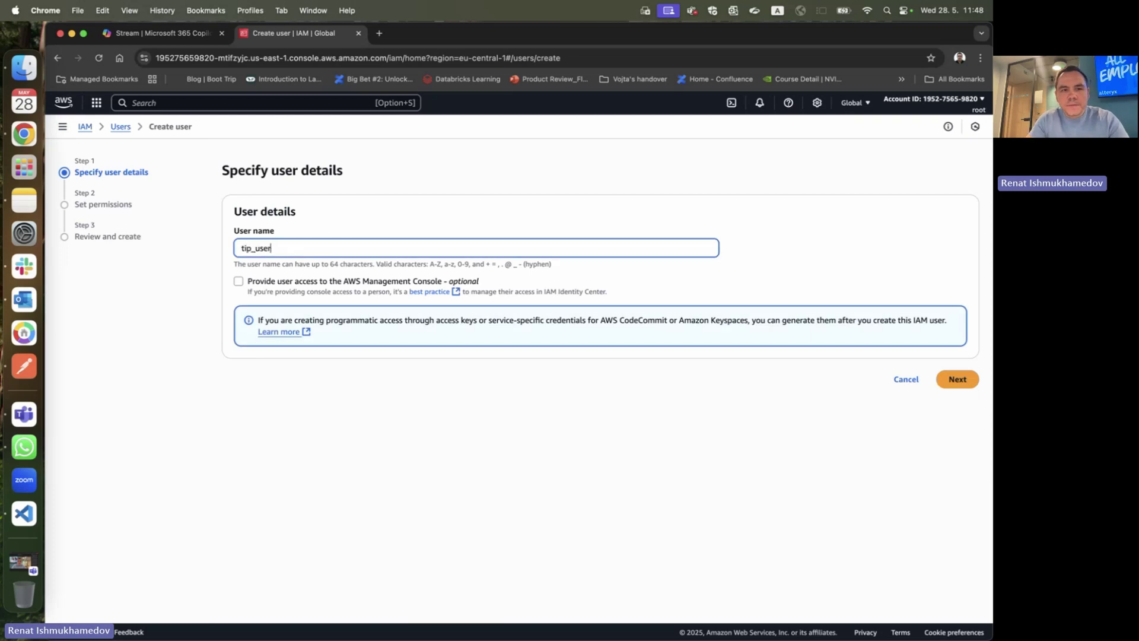
pyautogui.click(369, 217)
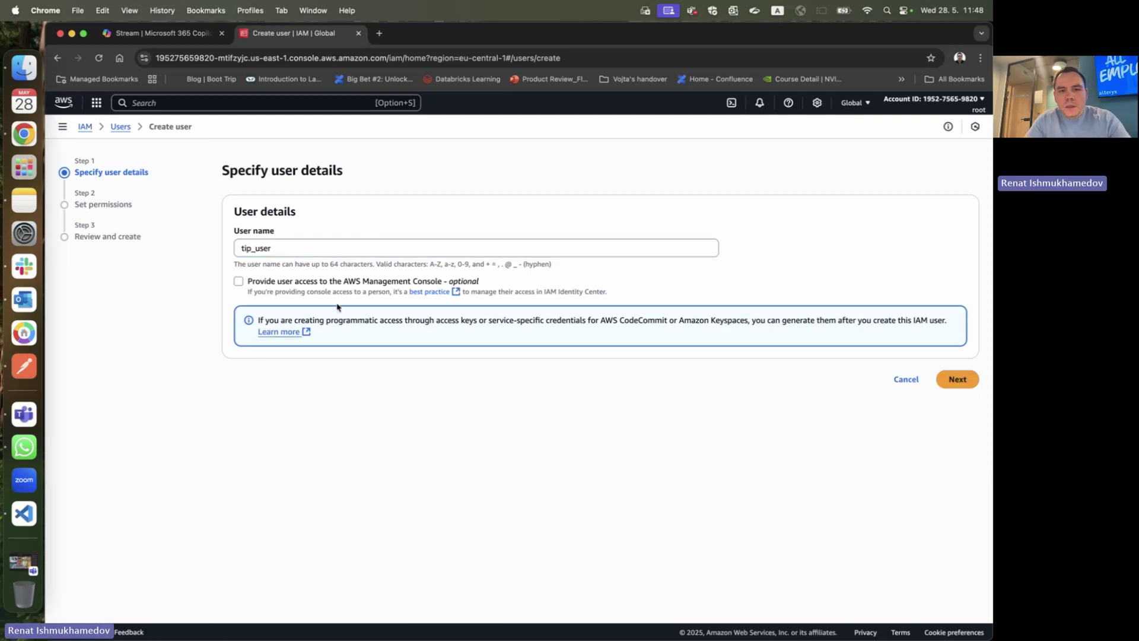
pyautogui.click(956, 379)
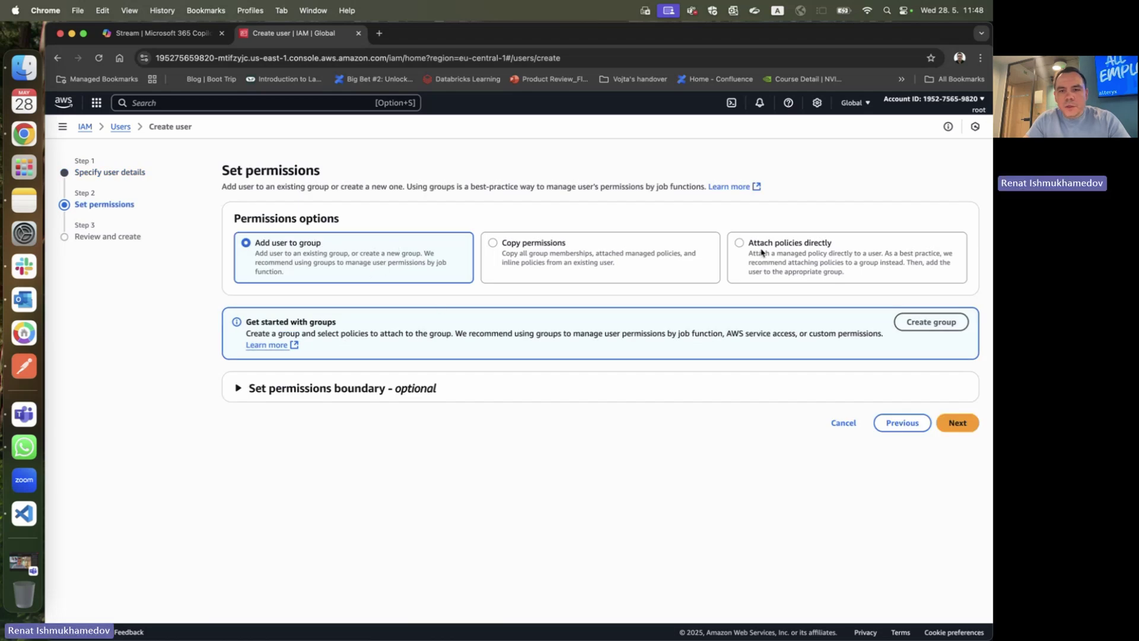
# Step: Attach tip_policy_example directly to tip_user and proceed to review
pyautogui.click(781, 253)
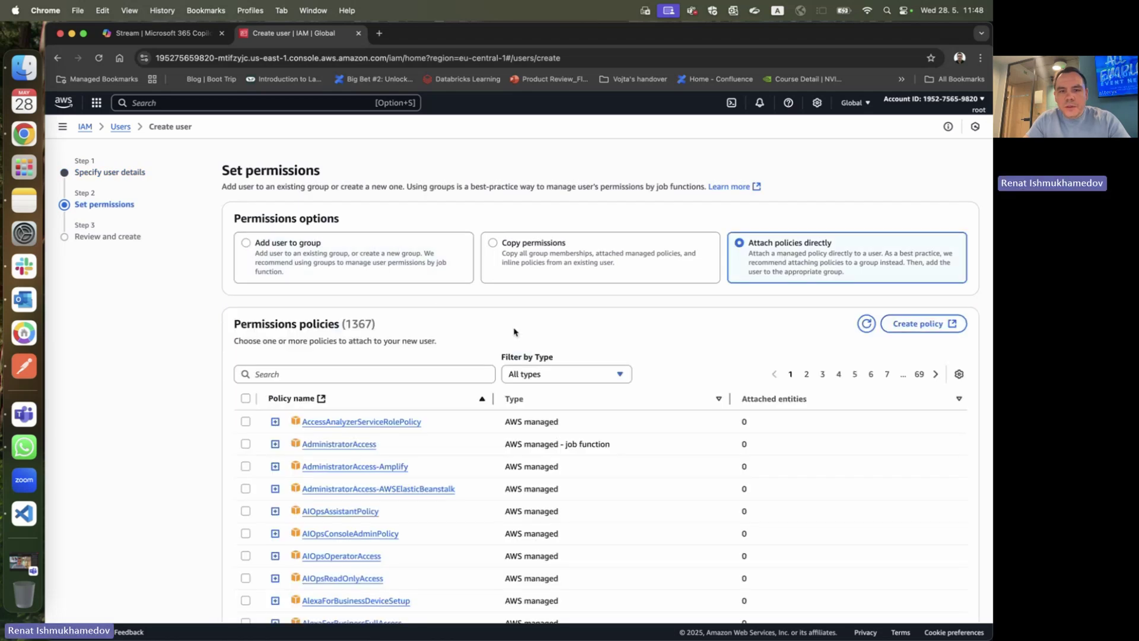
pyautogui.scroll(-2, 513, 325)
pyautogui.click(387, 315)
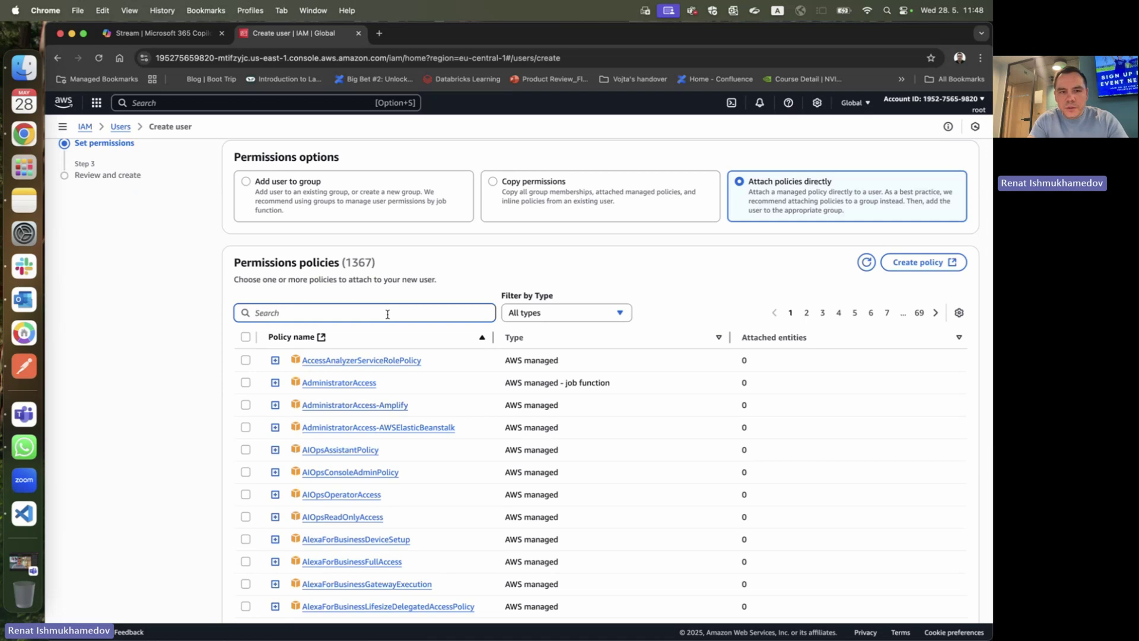
pyautogui.write('tip')
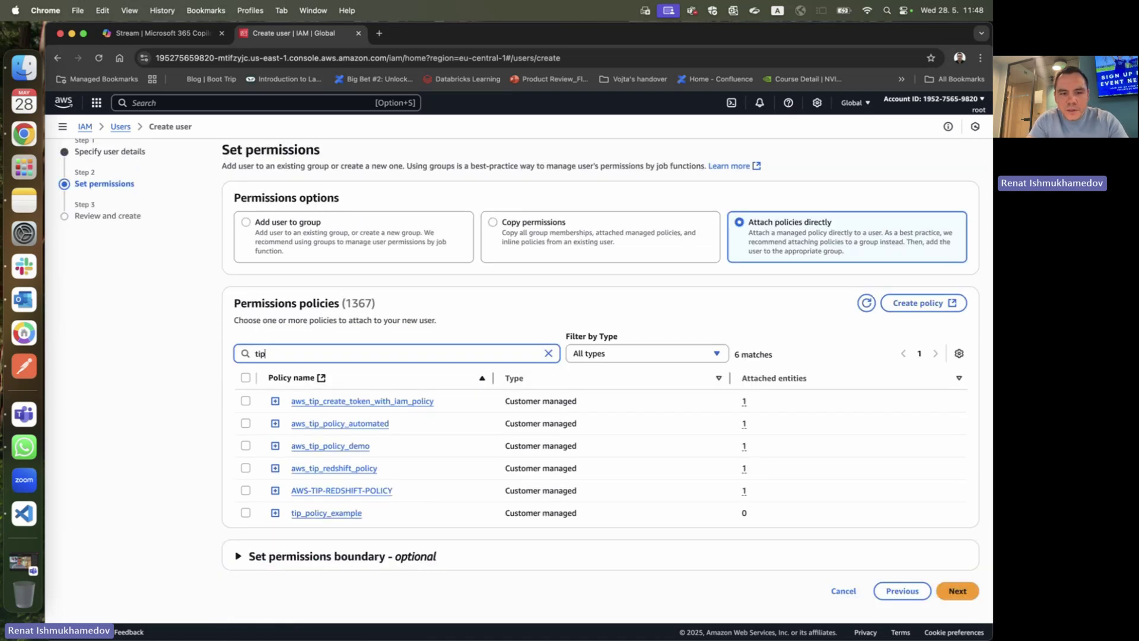
pyautogui.write('_pol')
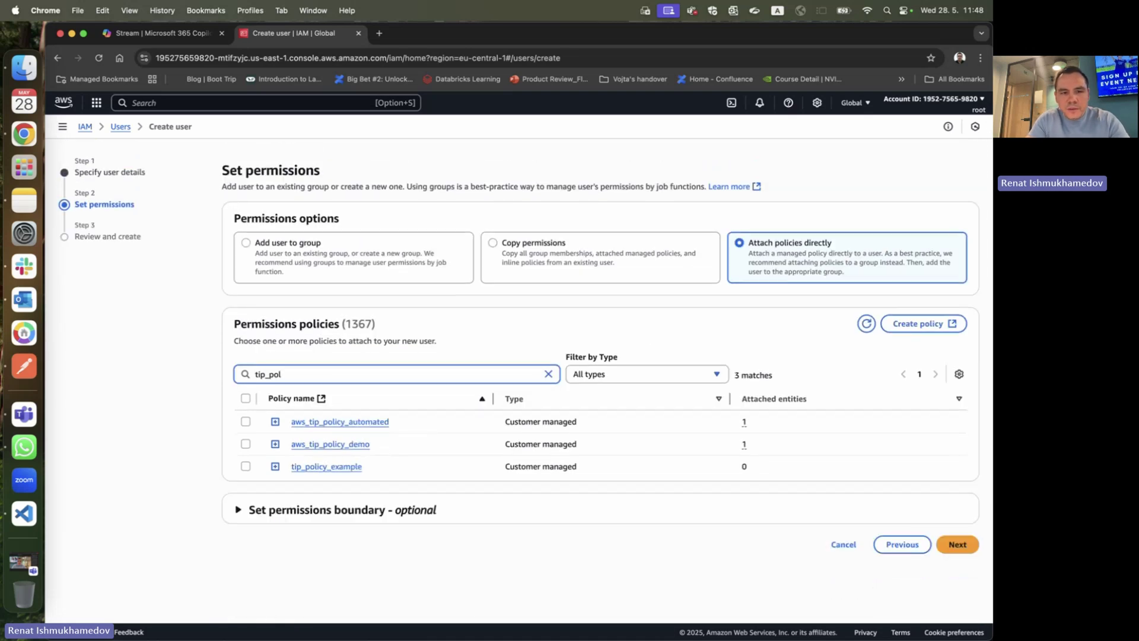
pyautogui.click(248, 467)
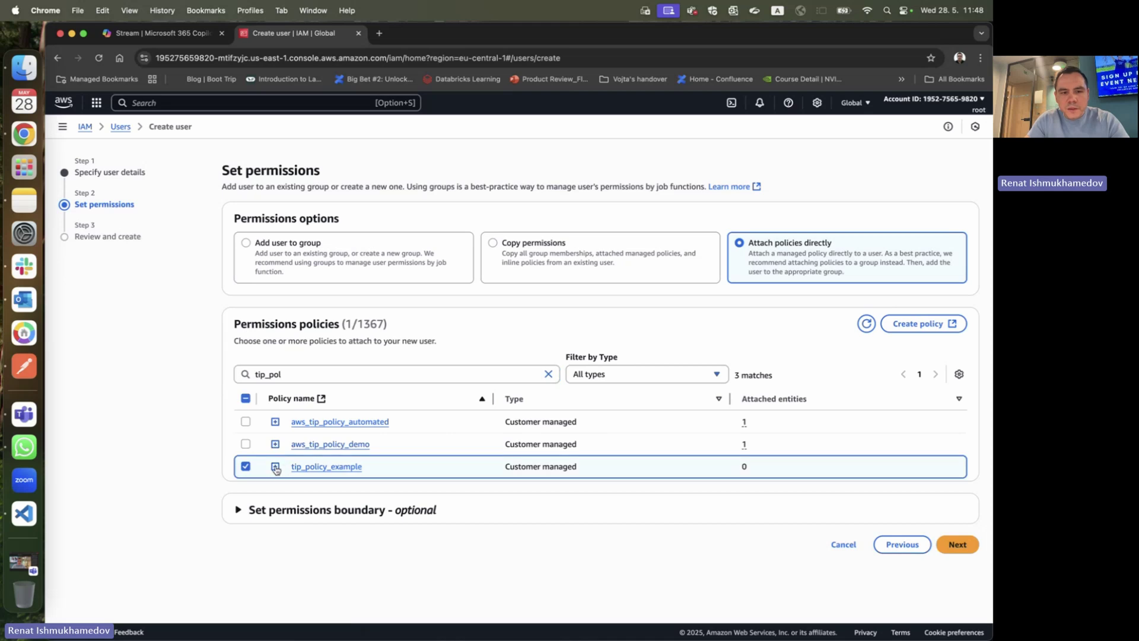
pyautogui.click(275, 466)
pyautogui.scroll(-3, 279, 462)
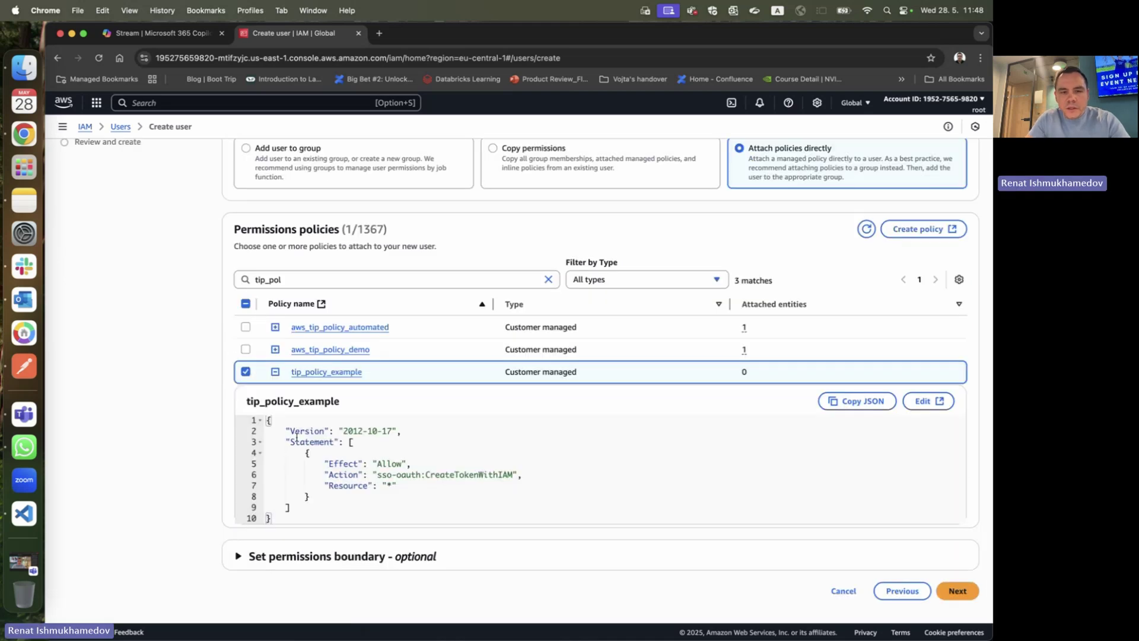
pyautogui.click(274, 371)
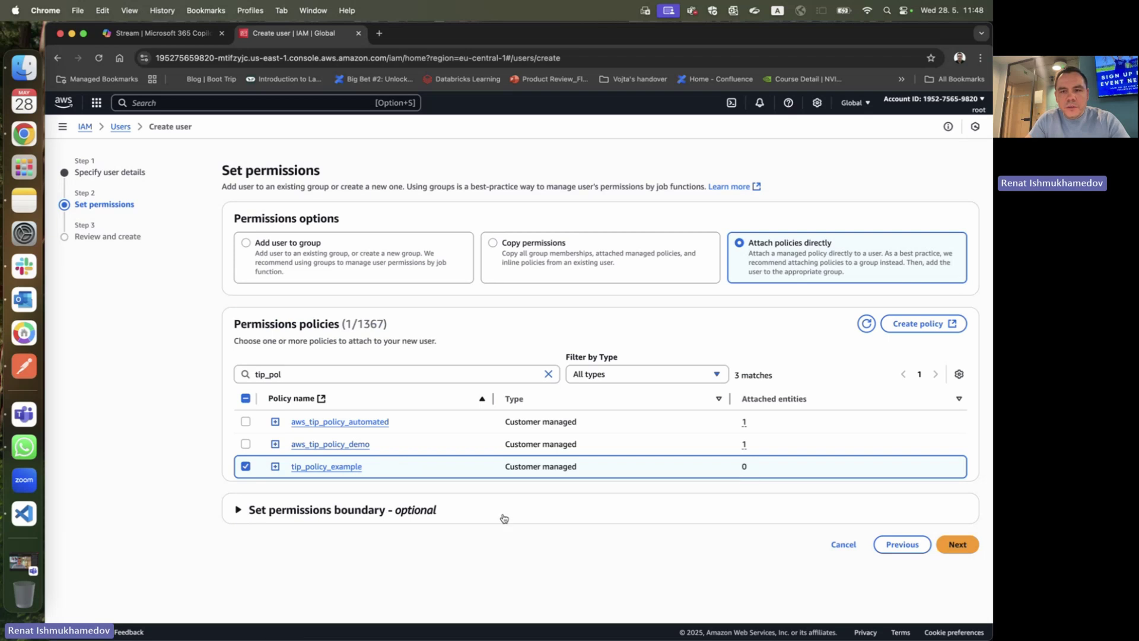
pyautogui.click(956, 544)
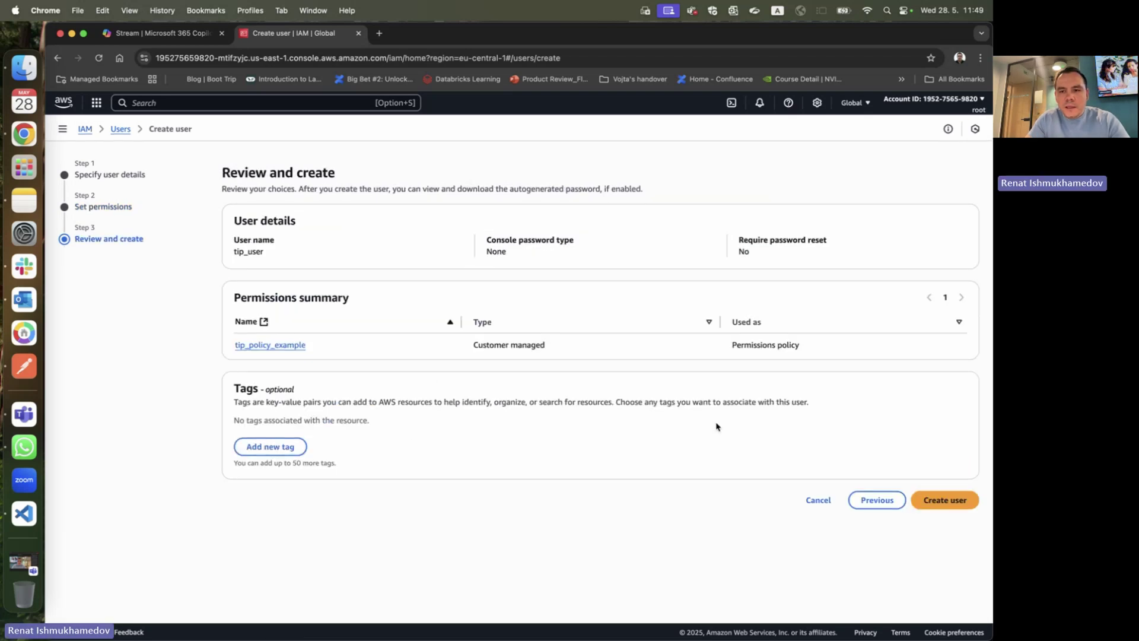
# Step: Create tip_user, open its details to confirm tip_policy_example is attached, then switch to the notes
pyautogui.press('Return')
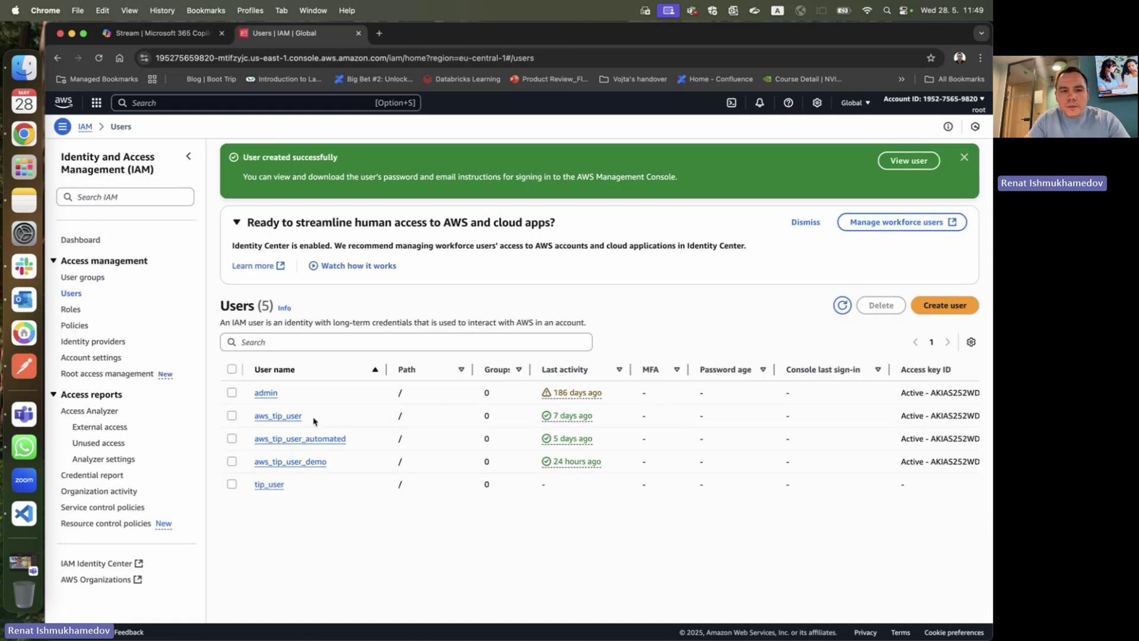
pyautogui.click(276, 488)
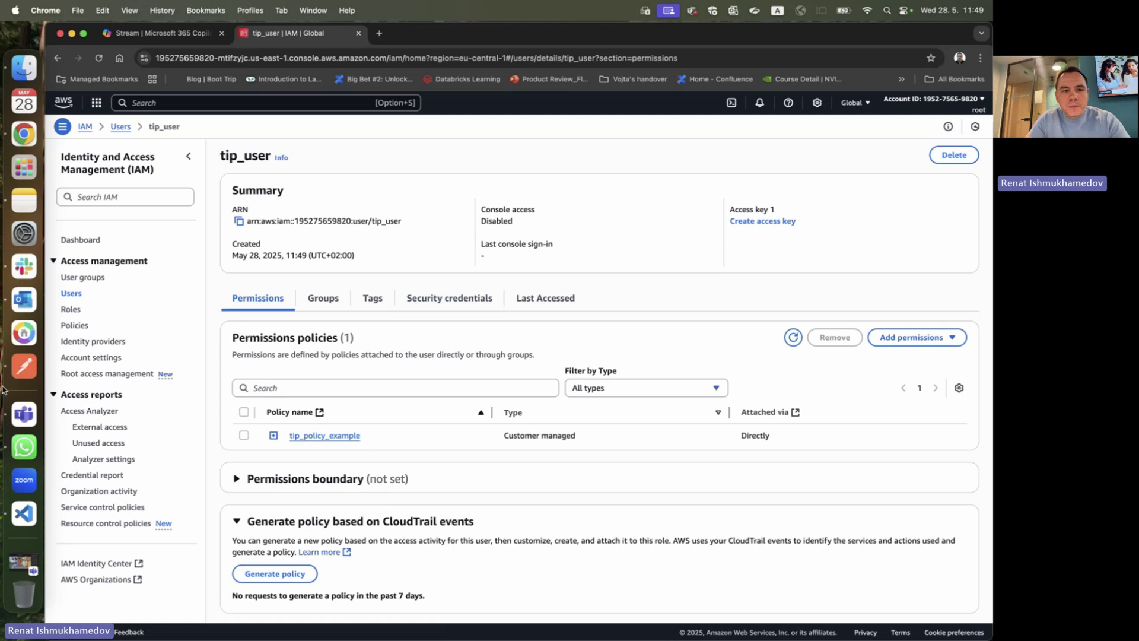
pyautogui.click(23, 513)
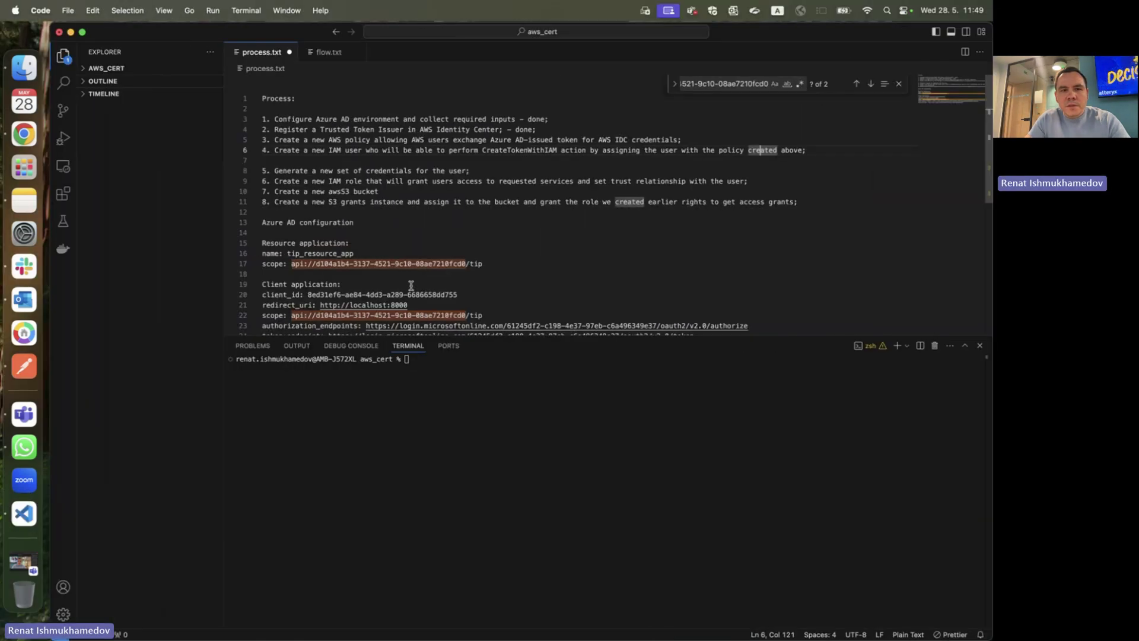
# Step: Delete the blank line after step 4 in process.txt and return to tip_user's page
pyautogui.click(350, 163)
pyautogui.press('BackSpace')
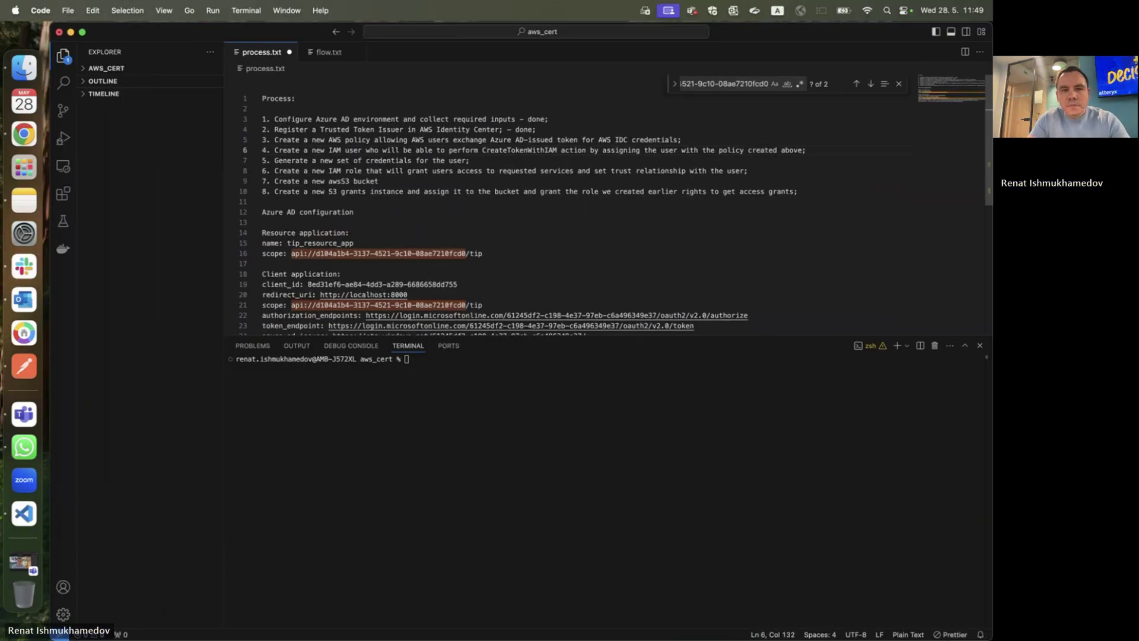
pyautogui.click(24, 134)
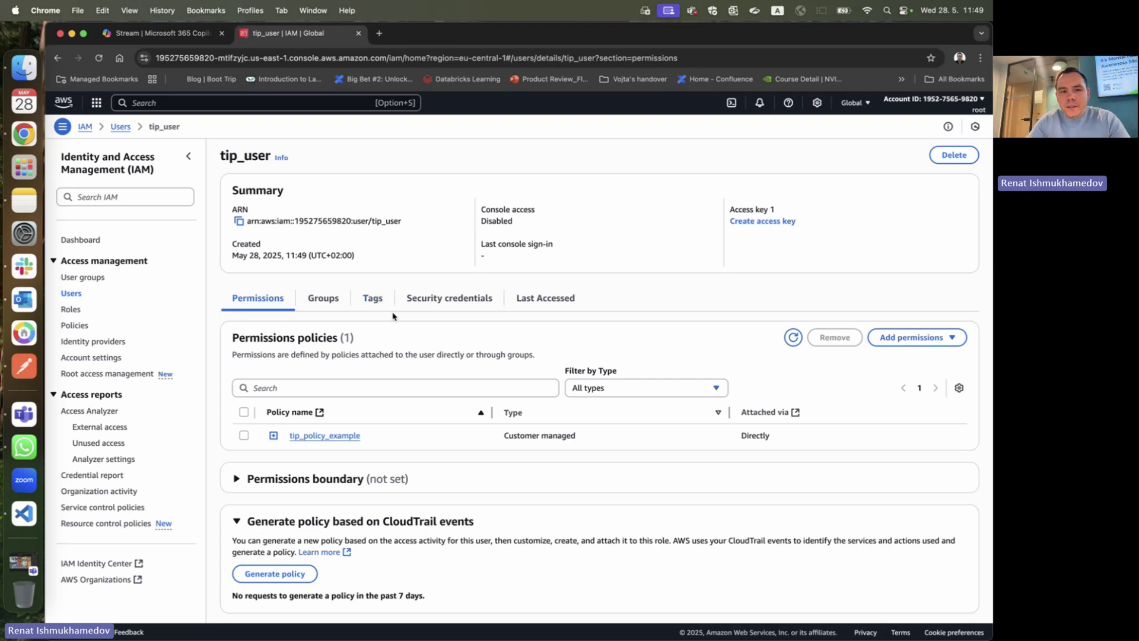
# Step: Create a tip_user access key for 'Application running outside AWS' without a description and copy its ID
pyautogui.click(426, 306)
pyautogui.scroll(-5, 421, 307)
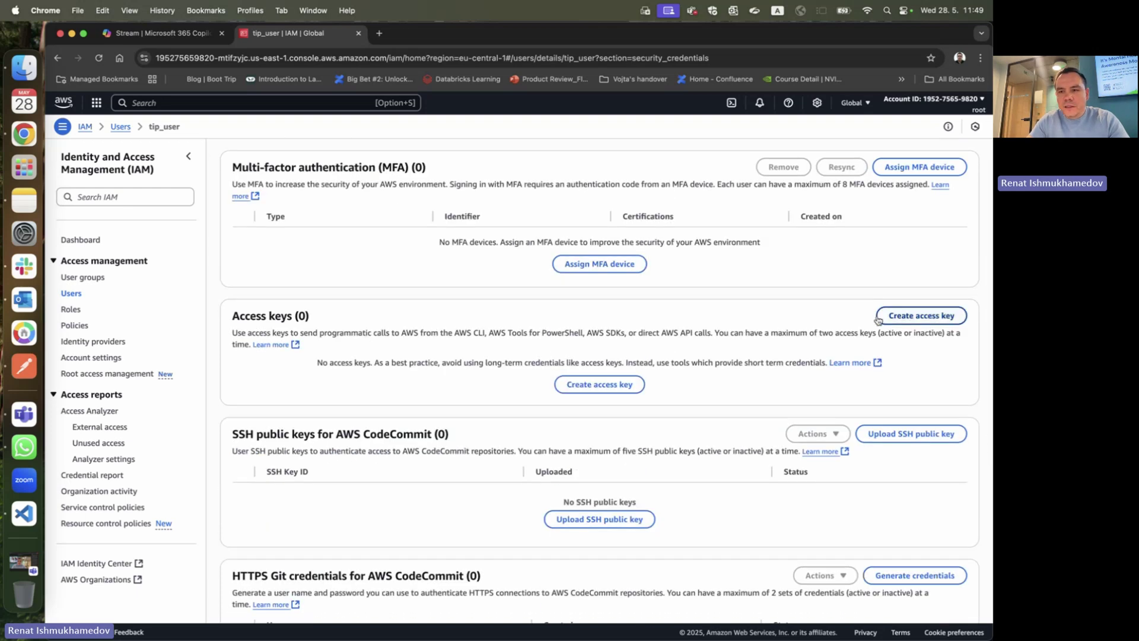
pyautogui.click(908, 320)
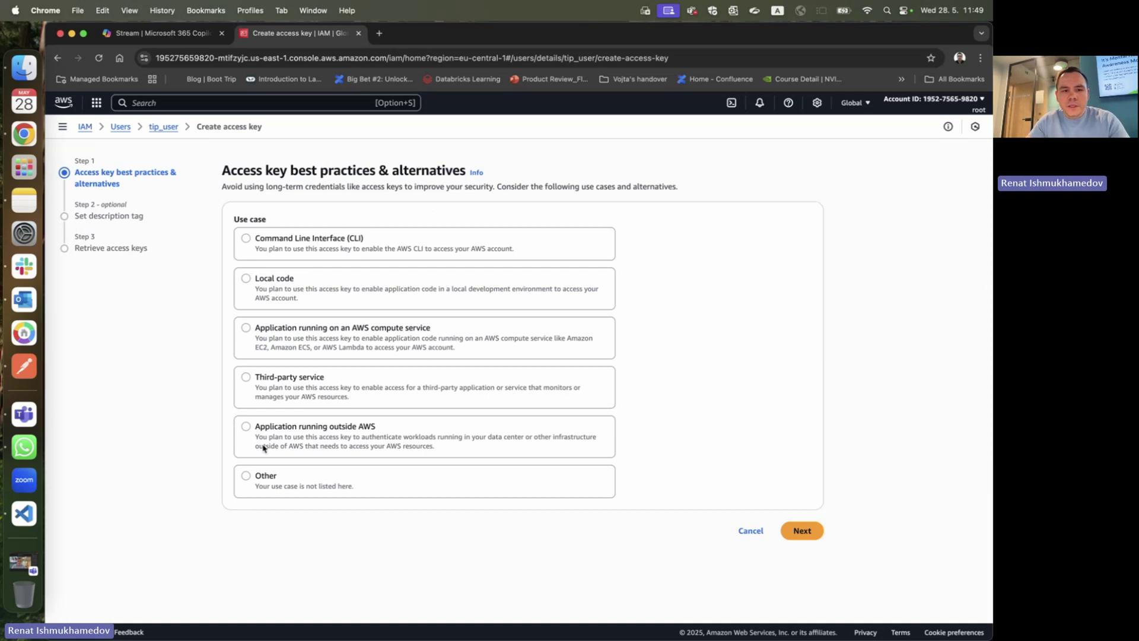
pyautogui.click(343, 439)
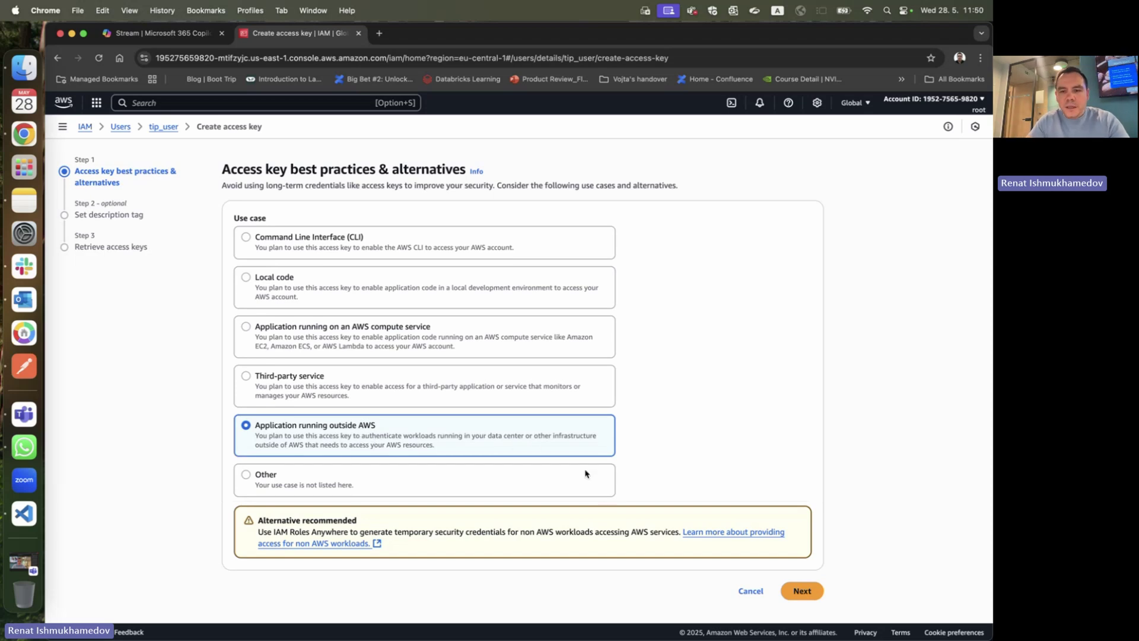
pyautogui.click(810, 590)
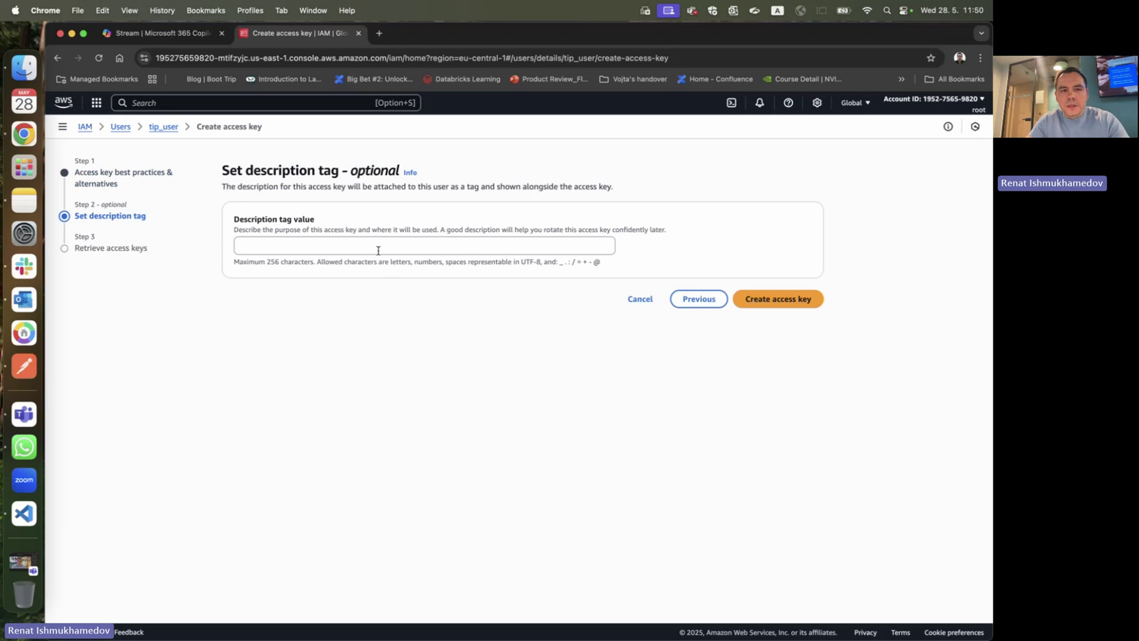
pyautogui.click(778, 299)
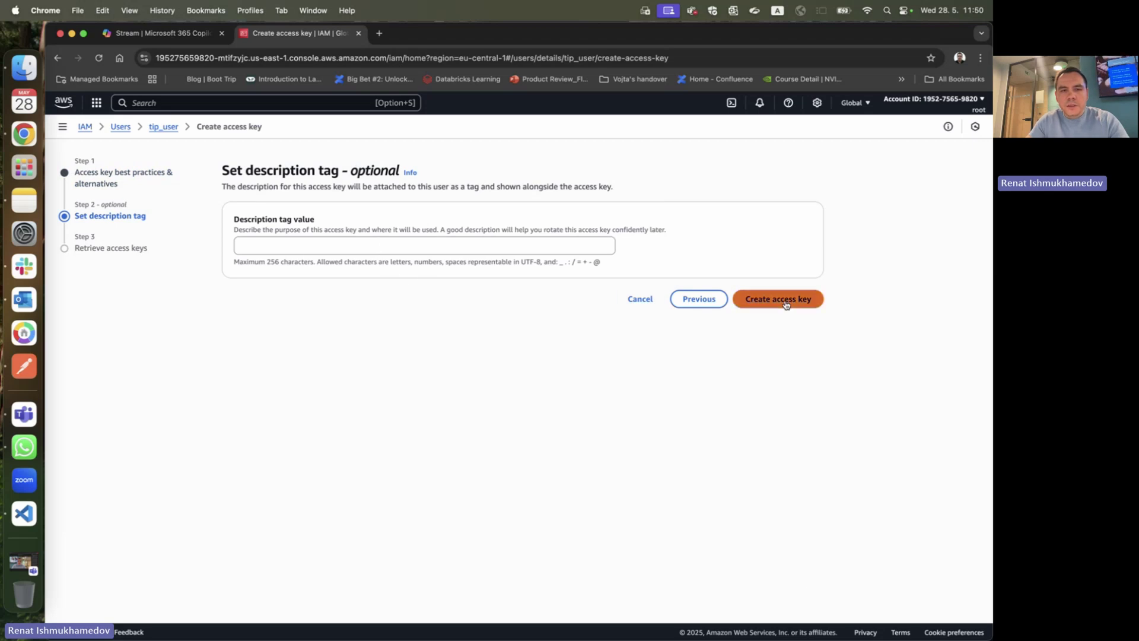
pyautogui.click(241, 305)
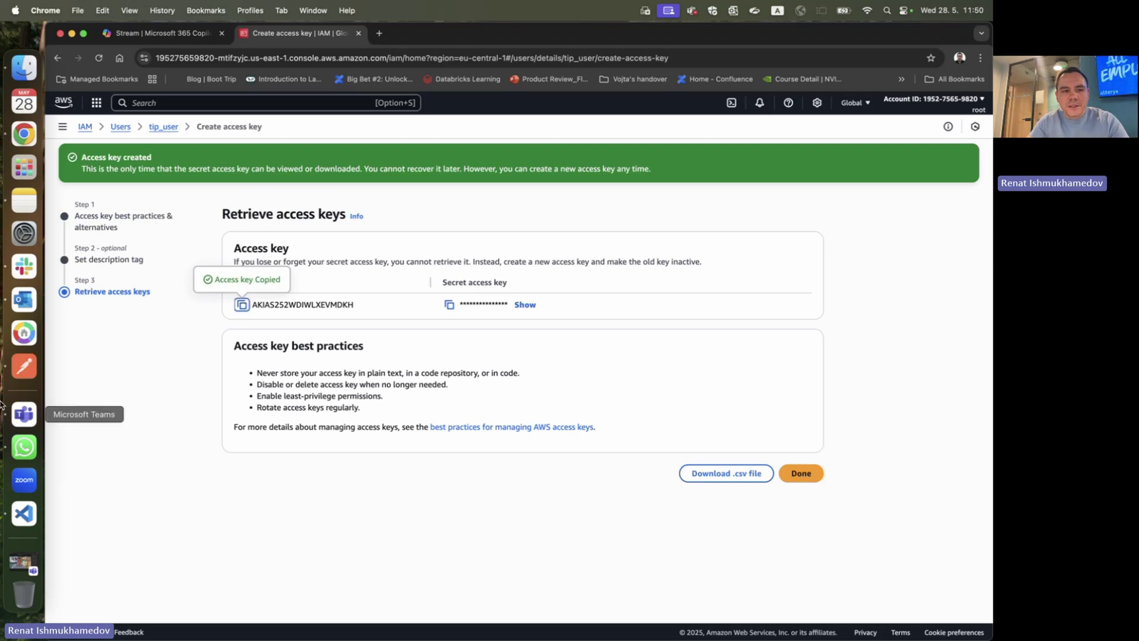
# Step: Add a 'User:' heading to process.txt with the pasted access_key_id and a secret_key label
pyautogui.click(23, 513)
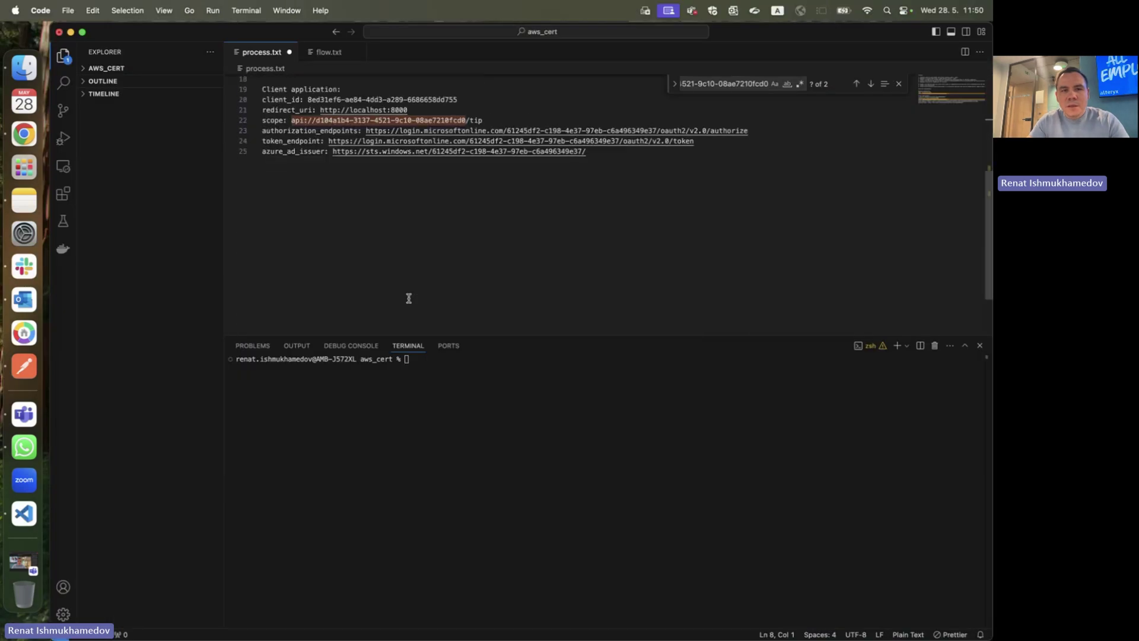
pyautogui.click(408, 298)
pyautogui.press('Return')
pyautogui.press('Return')
pyautogui.press('Return')
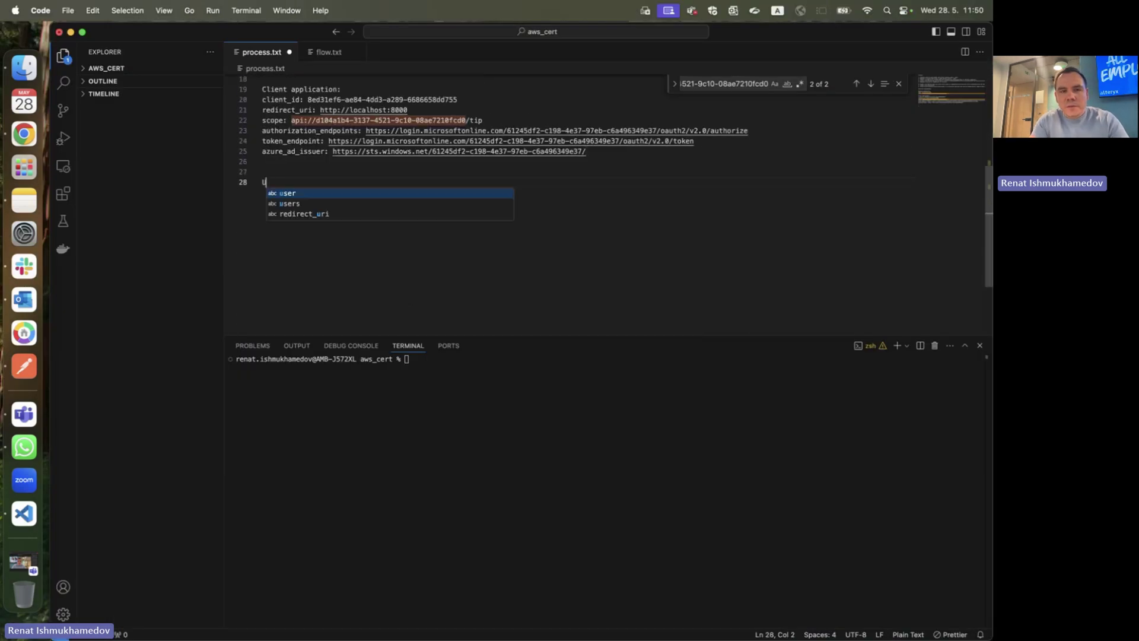
pyautogui.press('Return')
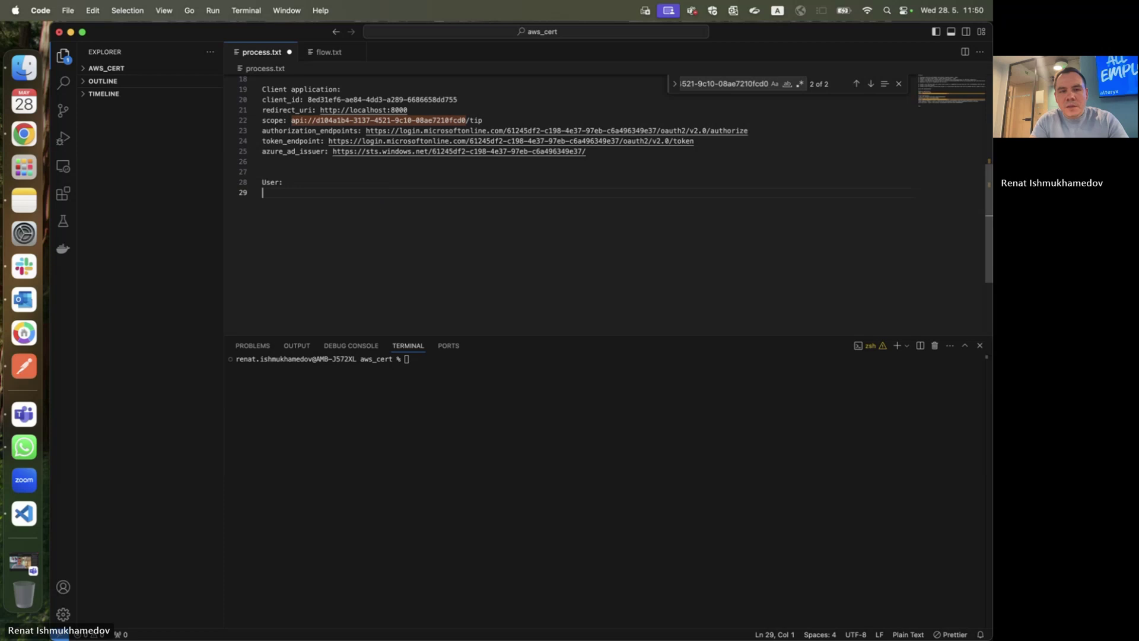
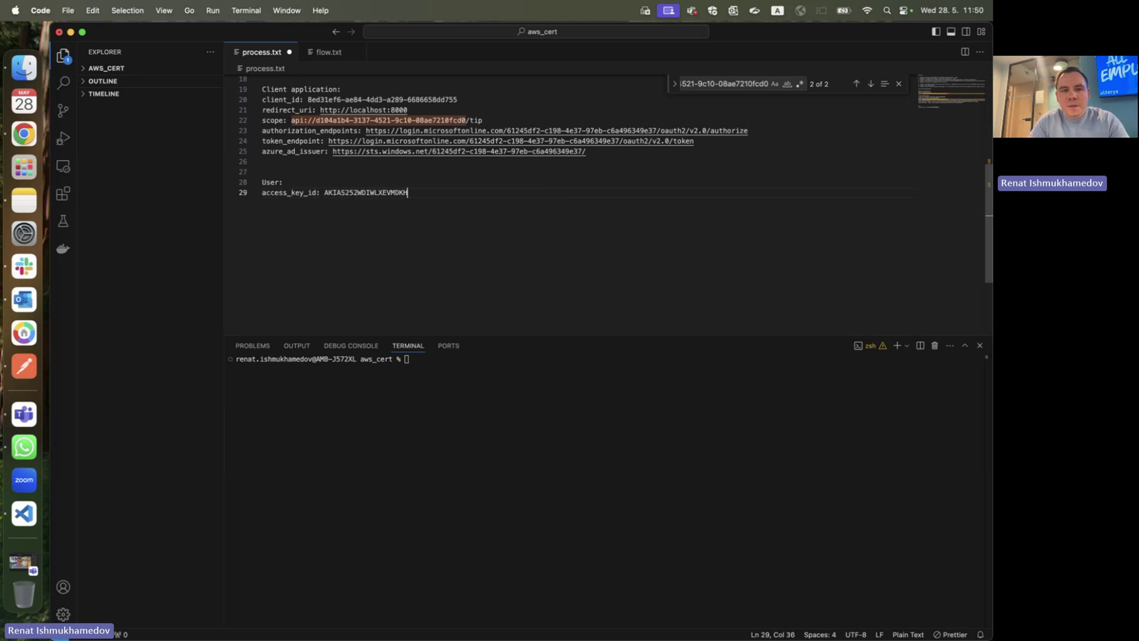
pyautogui.press('super+v')
pyautogui.press('Return')
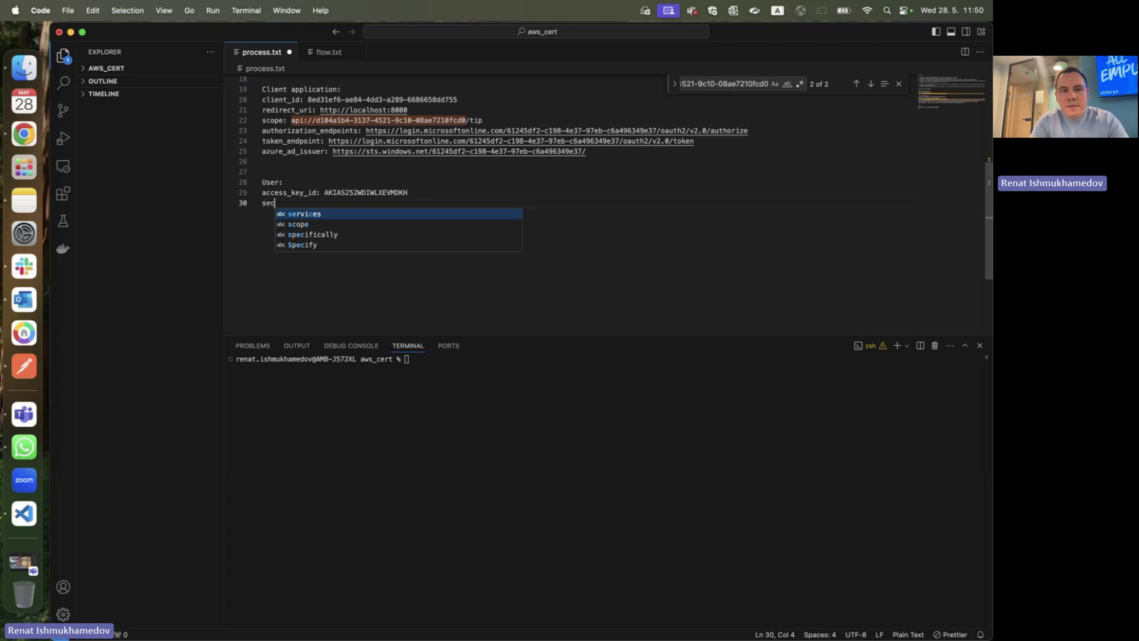
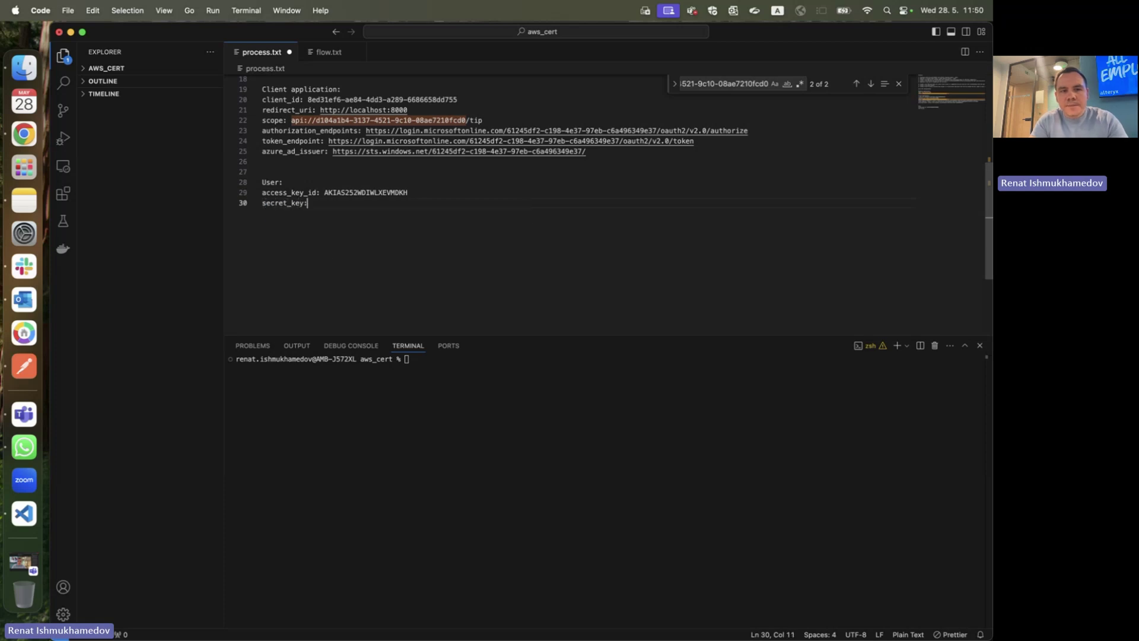
# Step: Reveal and copy the secret access key from AWS and paste it after secret_key
pyautogui.press('super+Tab')
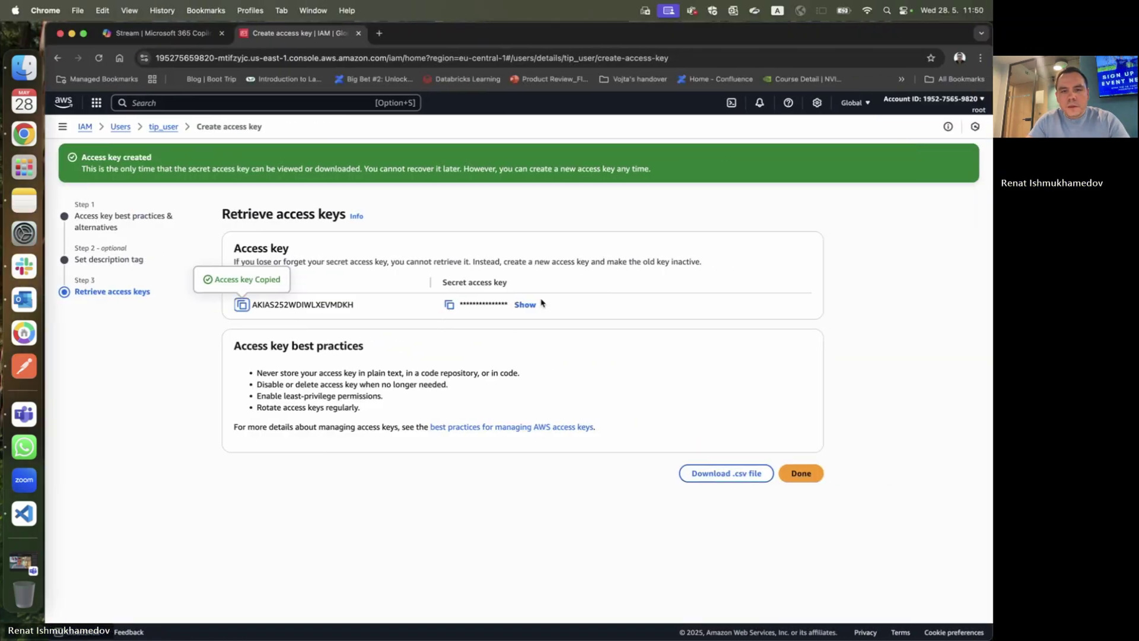
pyautogui.click(537, 305)
pyautogui.click(447, 305)
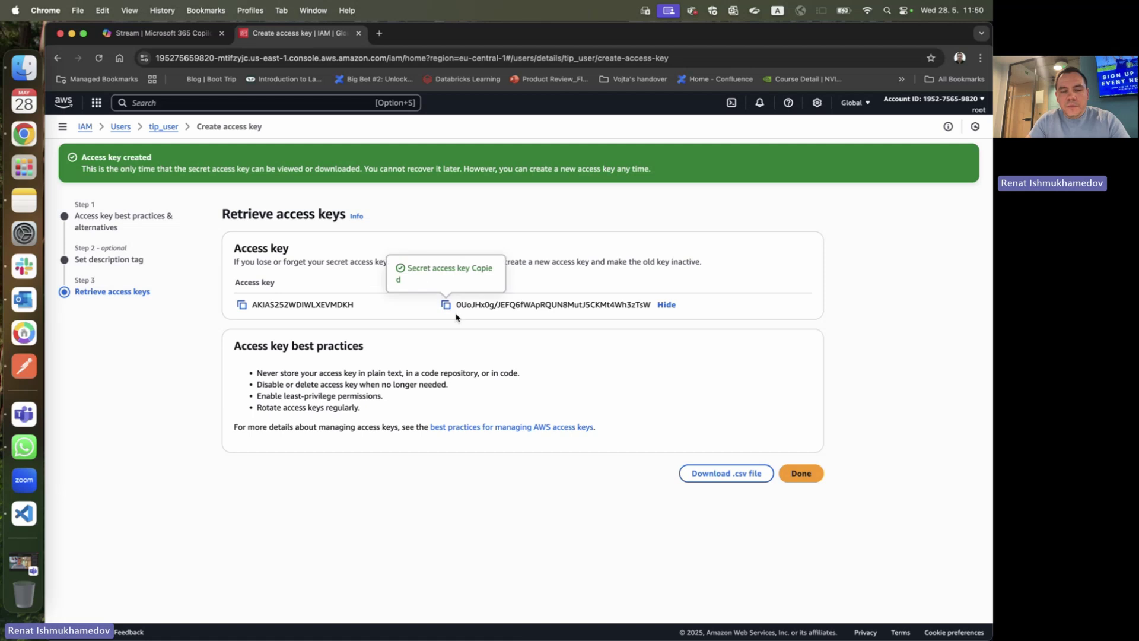
pyautogui.press('super+Tab')
pyautogui.press('super+v')
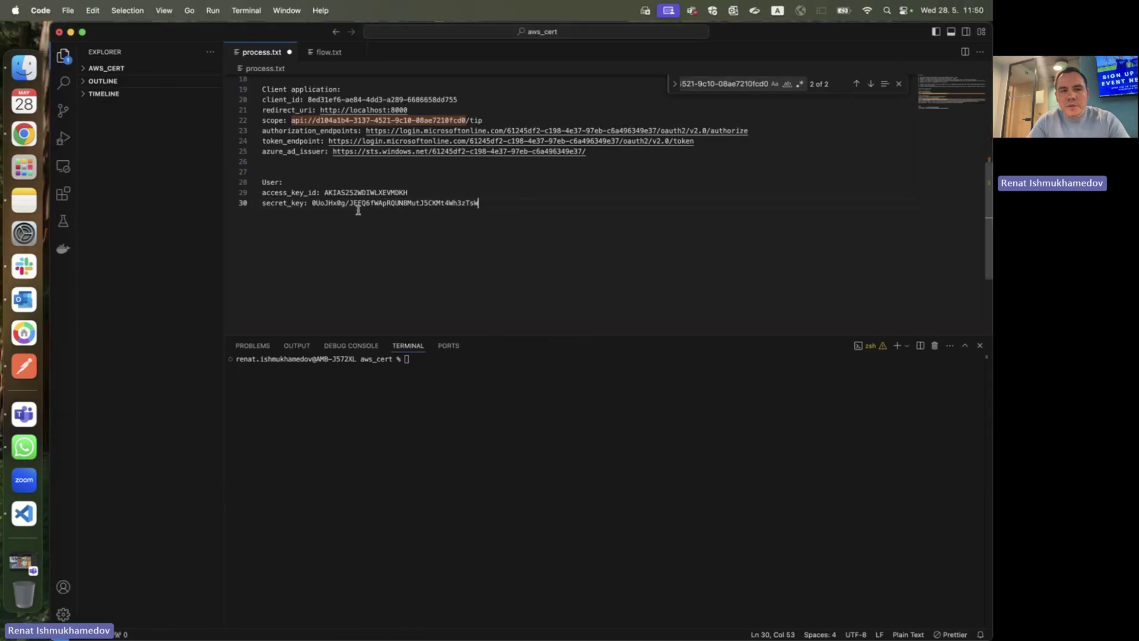
# Step: Finish creating tip_user's access key with Done, then return to the VS Code notes
pyautogui.press('super+Tab')
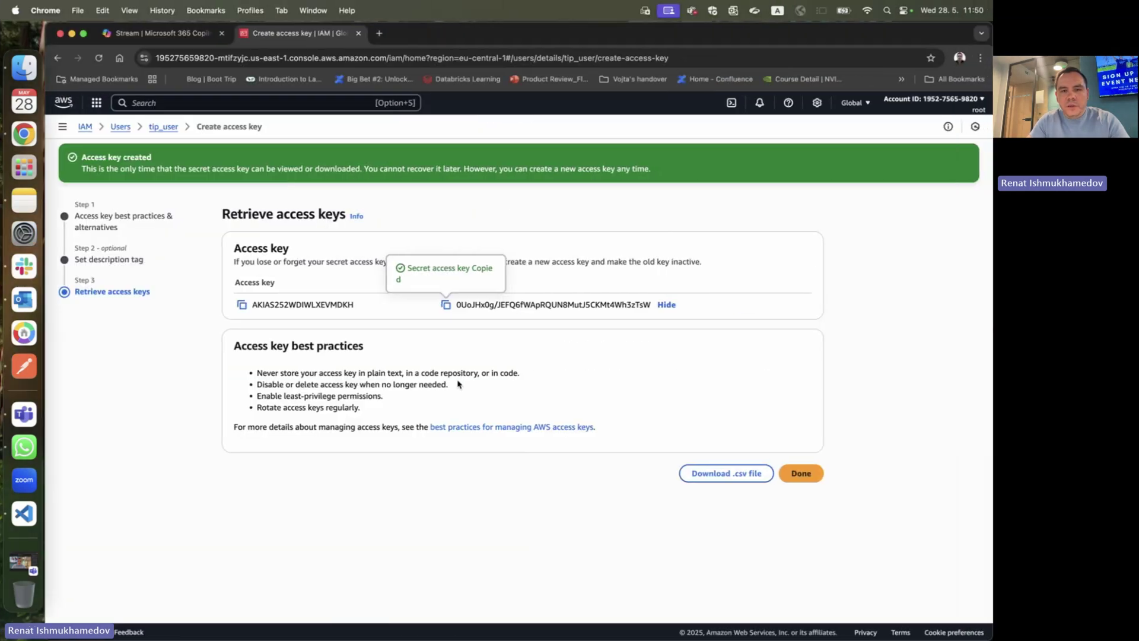
pyautogui.click(801, 473)
pyautogui.scroll(-4, 710, 381)
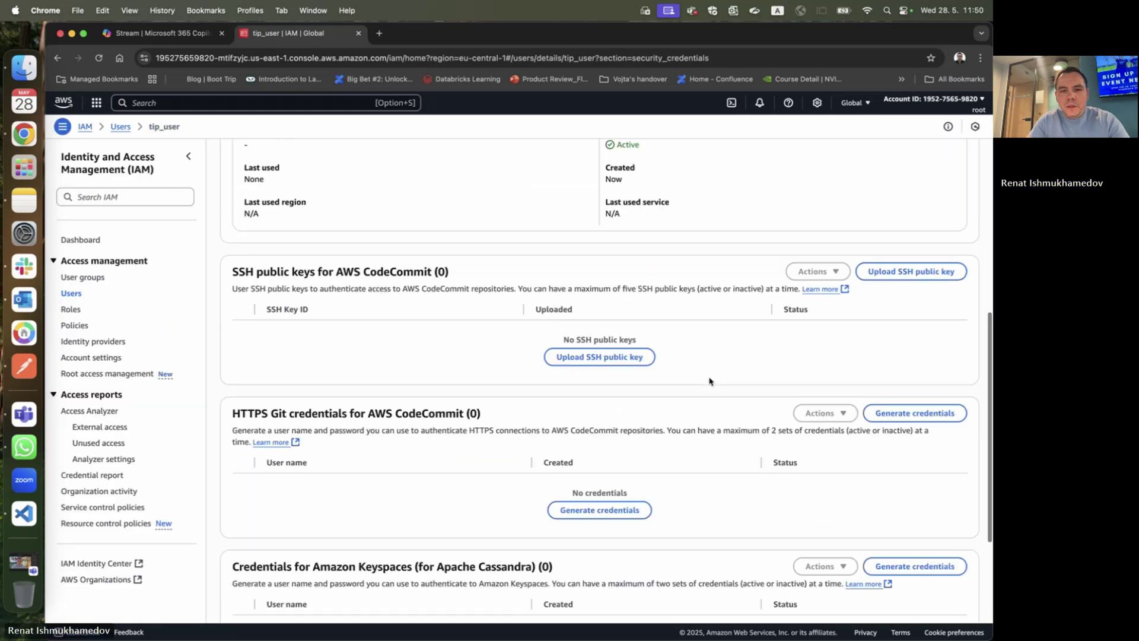
pyautogui.scroll(5, 710, 380)
pyautogui.scroll(5, 553, 324)
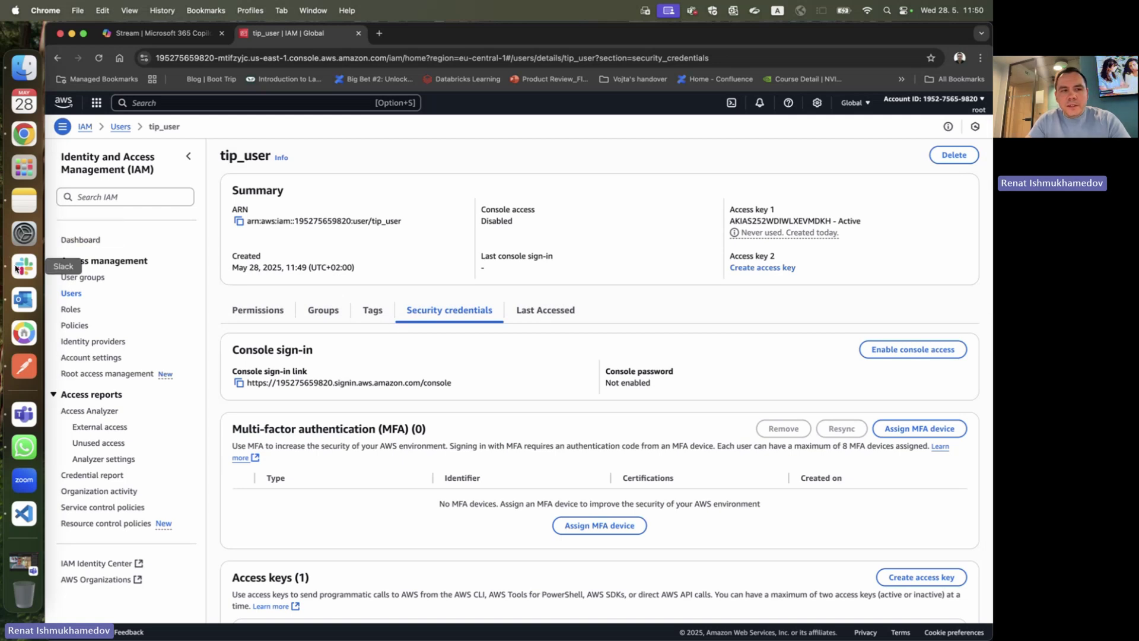
pyautogui.click(24, 513)
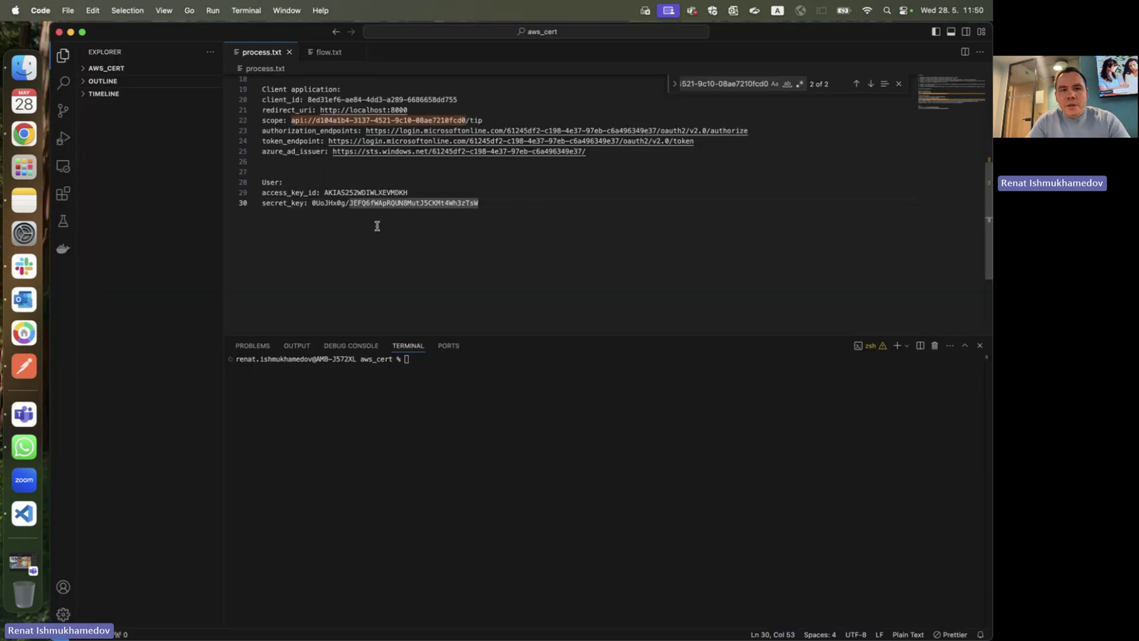
# Step: Remove the blank line 8 so step 6 sits under step 5, and add a line after it
pyautogui.scroll(5, 377, 226)
pyautogui.click(322, 168)
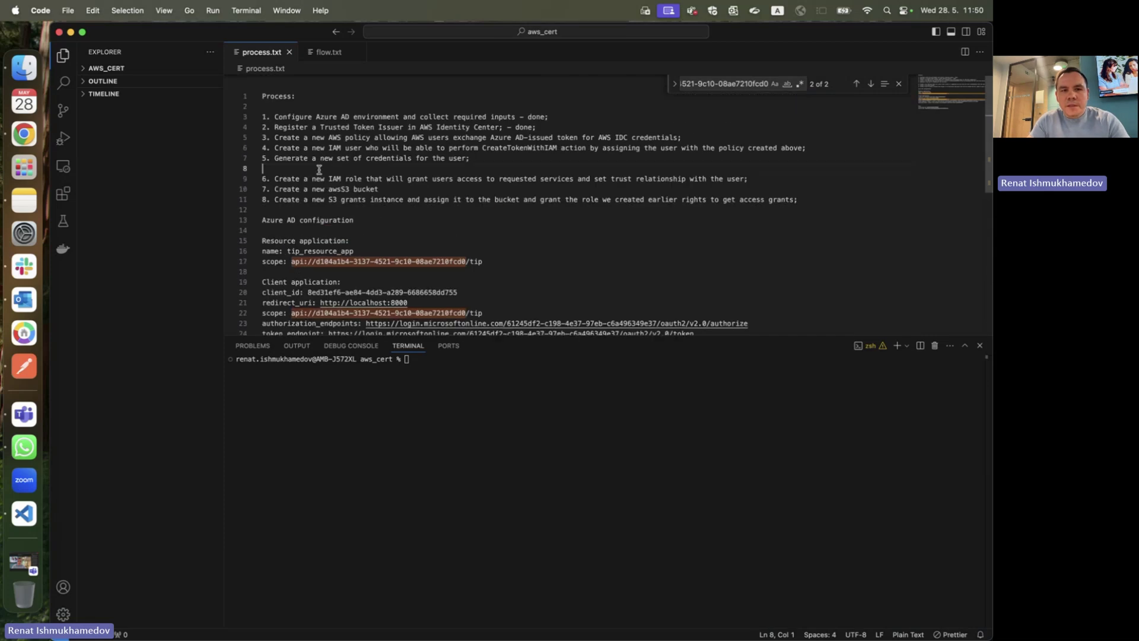
pyautogui.press('BackSpace')
pyautogui.press('Down')
pyautogui.press('End')
pyautogui.press('Return')
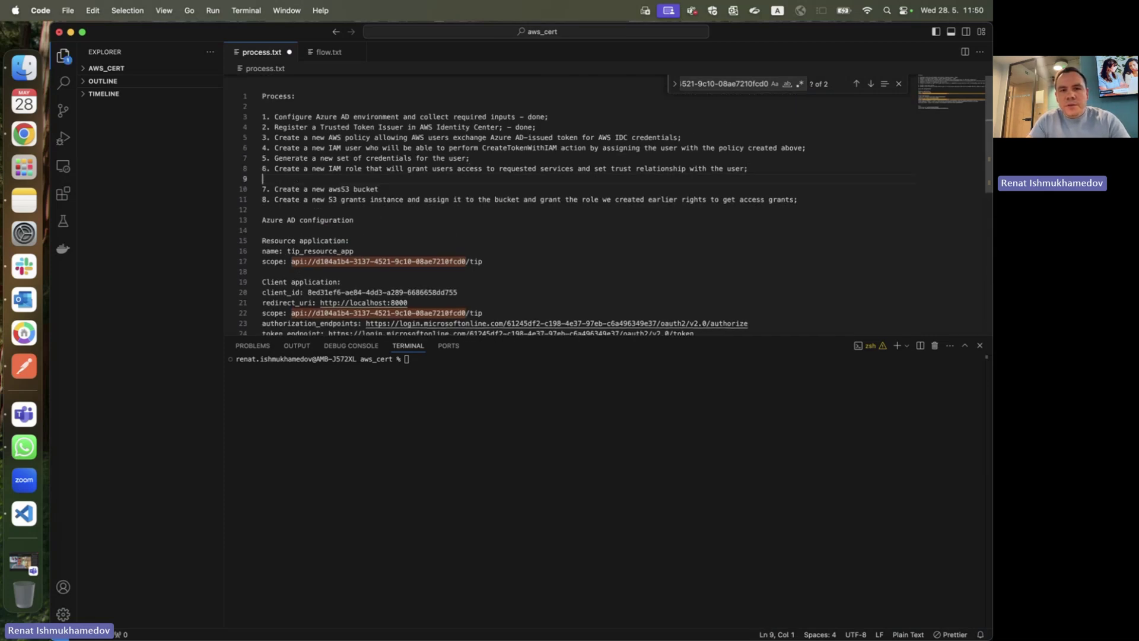
# Step: Highlight the IAM role and trust relationship phrases of step 6 while explaining it
pyautogui.moveTo(292, 171); pyautogui.dragTo(639, 172)
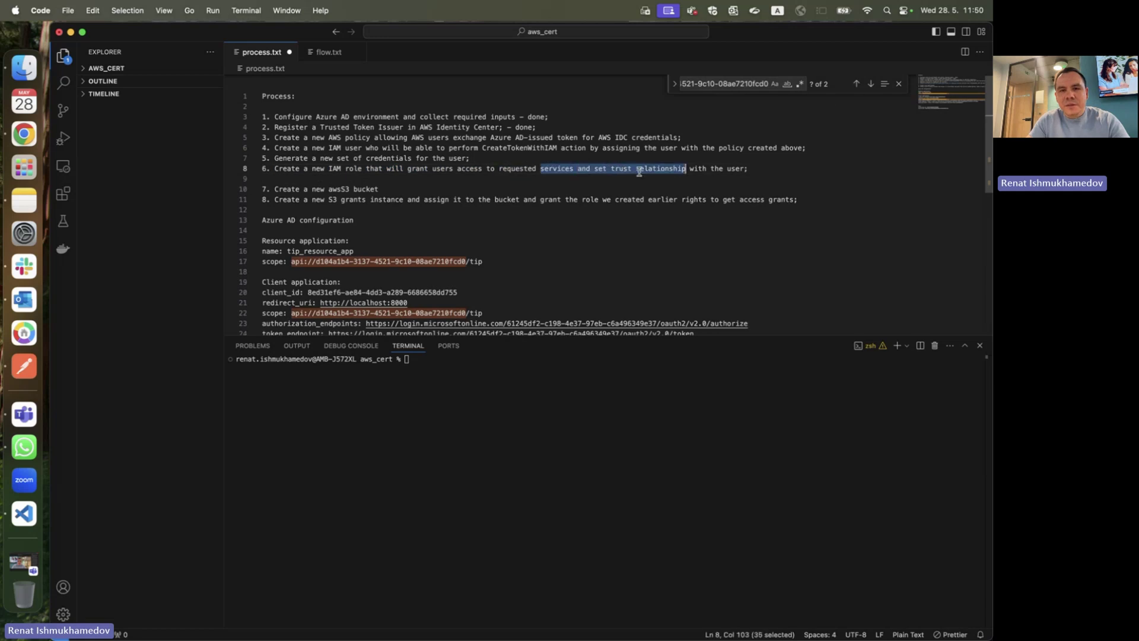
pyautogui.click(600, 171)
pyautogui.doubleClick(697, 170)
pyautogui.moveTo(745, 171); pyautogui.dragTo(540, 171)
pyautogui.click(563, 171)
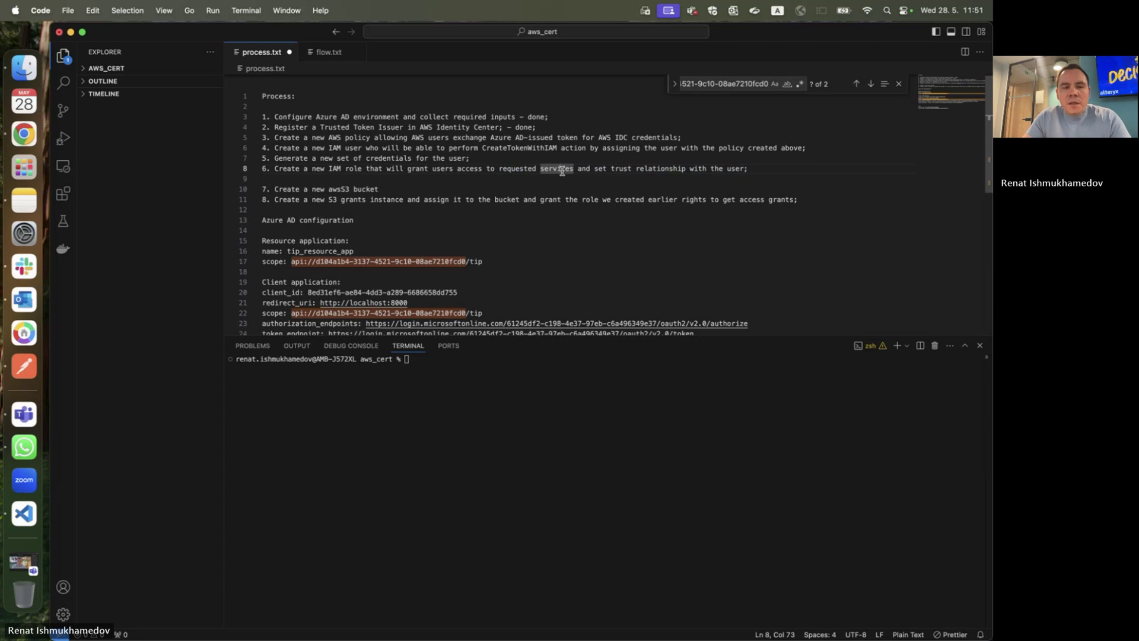
pyautogui.doubleClick(340, 171)
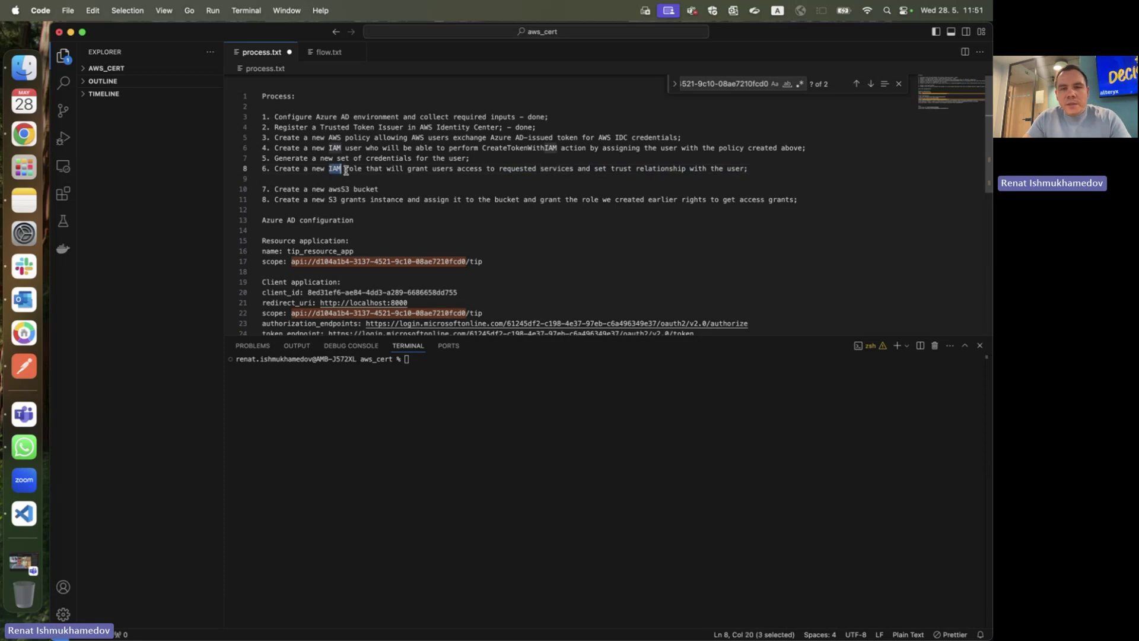
pyautogui.moveTo(339, 171); pyautogui.dragTo(410, 171)
pyautogui.doubleClick(621, 171)
pyautogui.moveTo(622, 171); pyautogui.dragTo(734, 172)
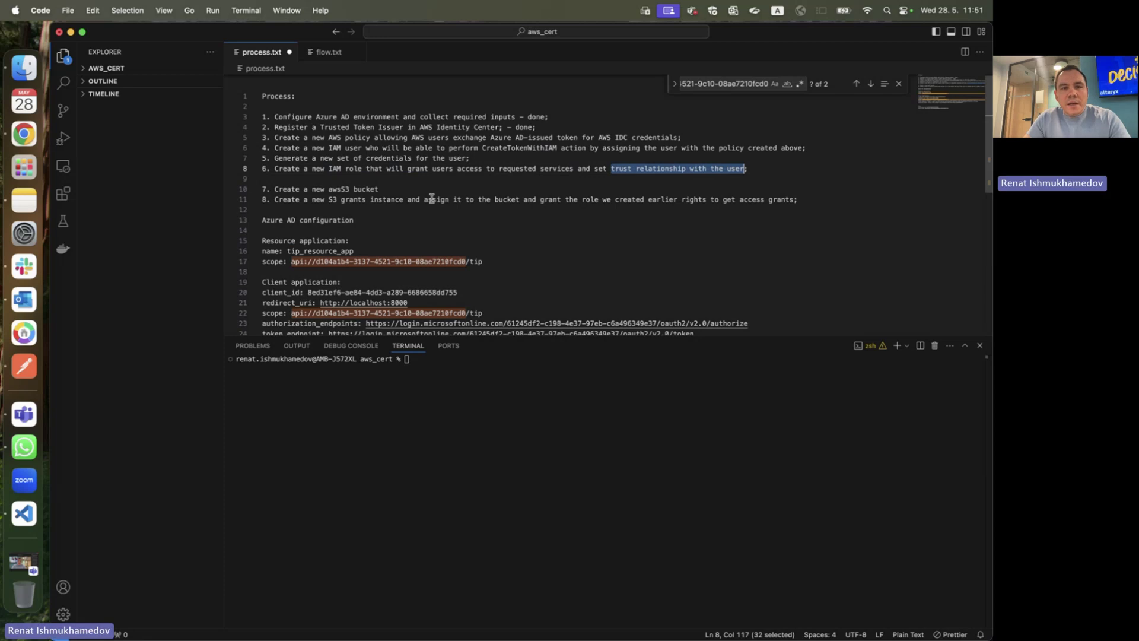
pyautogui.doubleClick(294, 169)
pyautogui.click(23, 134)
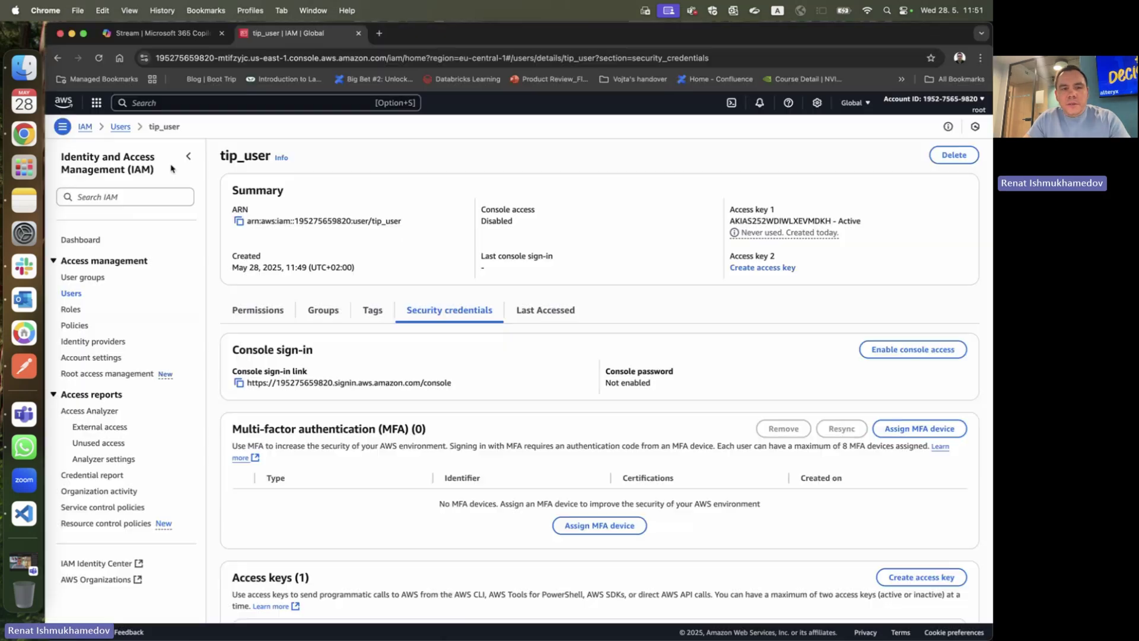
# Step: Filter the IAM roles list by 'tip' and open aws_tip_role_demo in a new tab
pyautogui.click(81, 240)
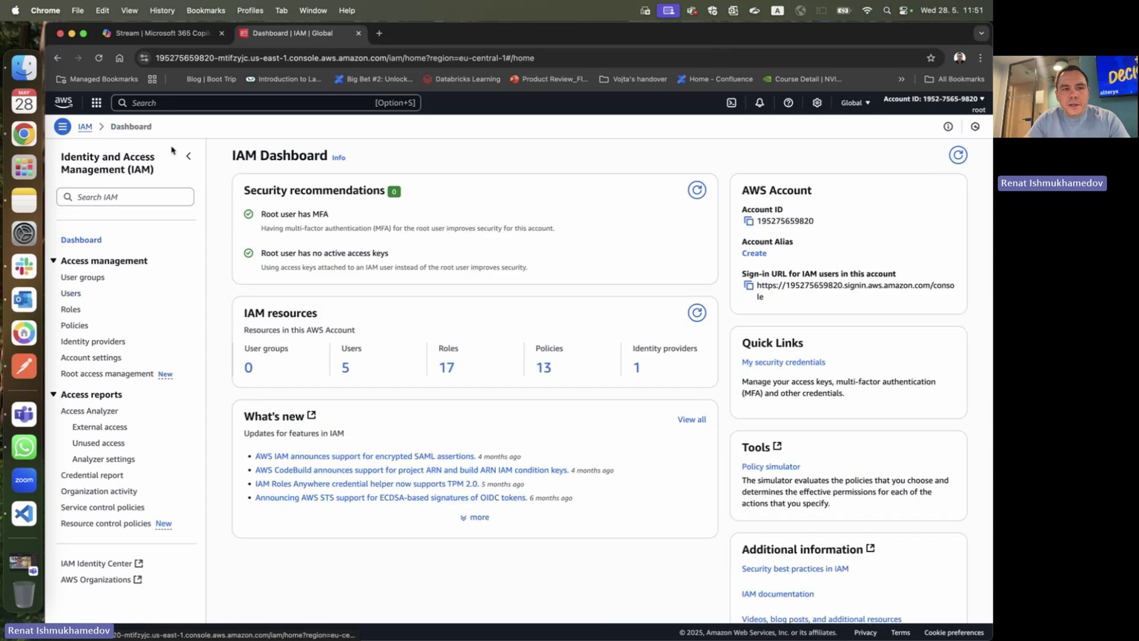
pyautogui.click(71, 310)
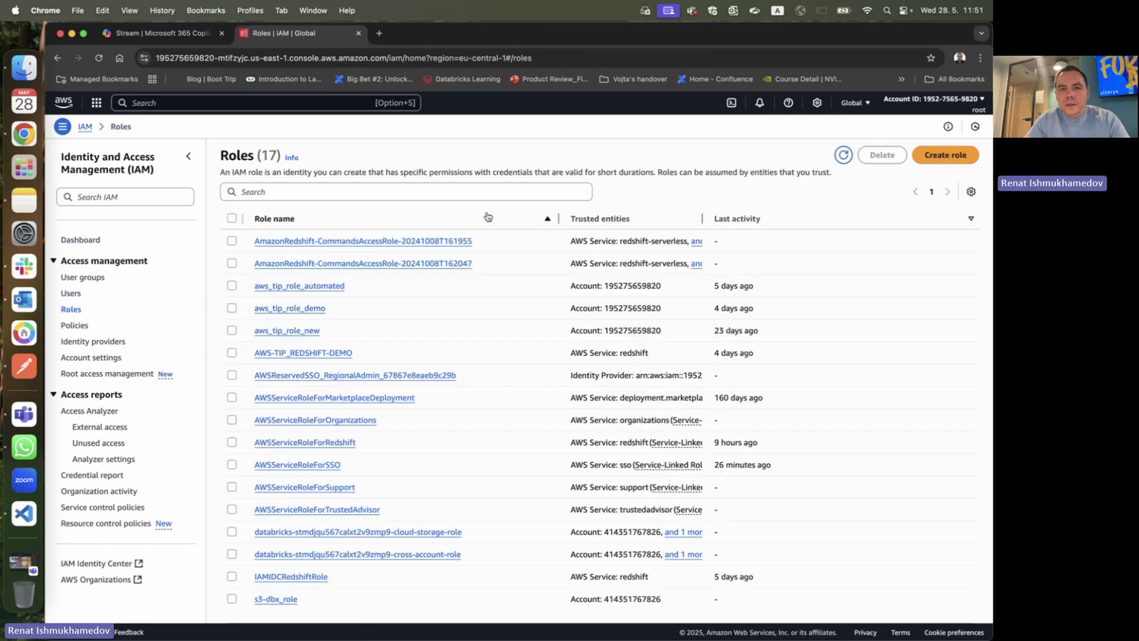
pyautogui.click(459, 193)
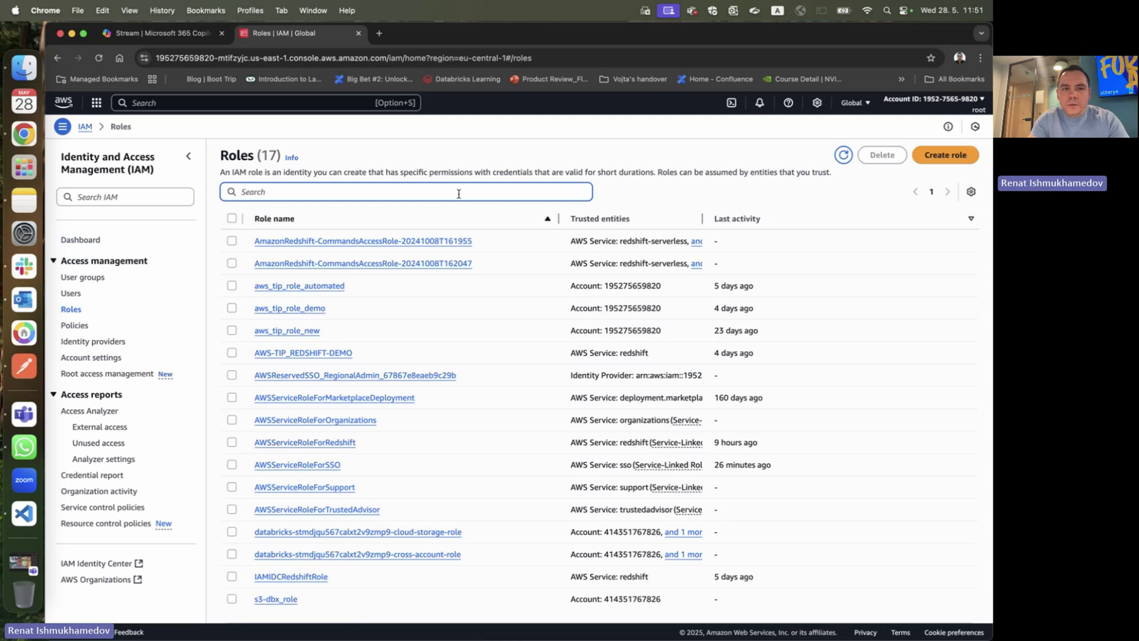
pyautogui.write('tip')
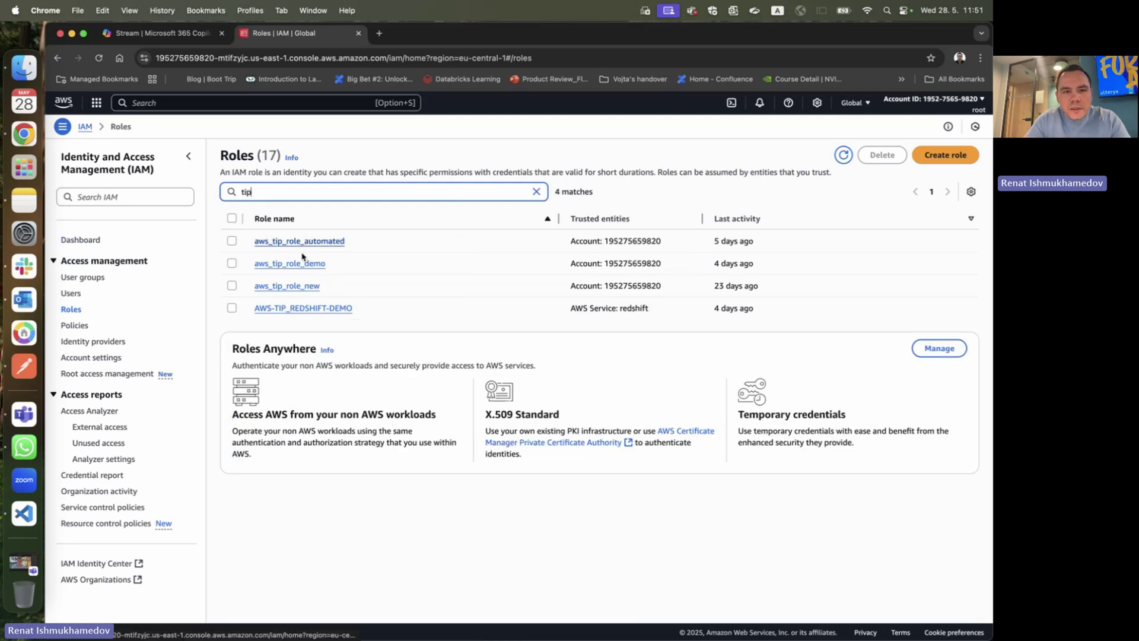
pyautogui.keyDown('super'); pyautogui.click(290, 263); pyautogui.keyUp('super')
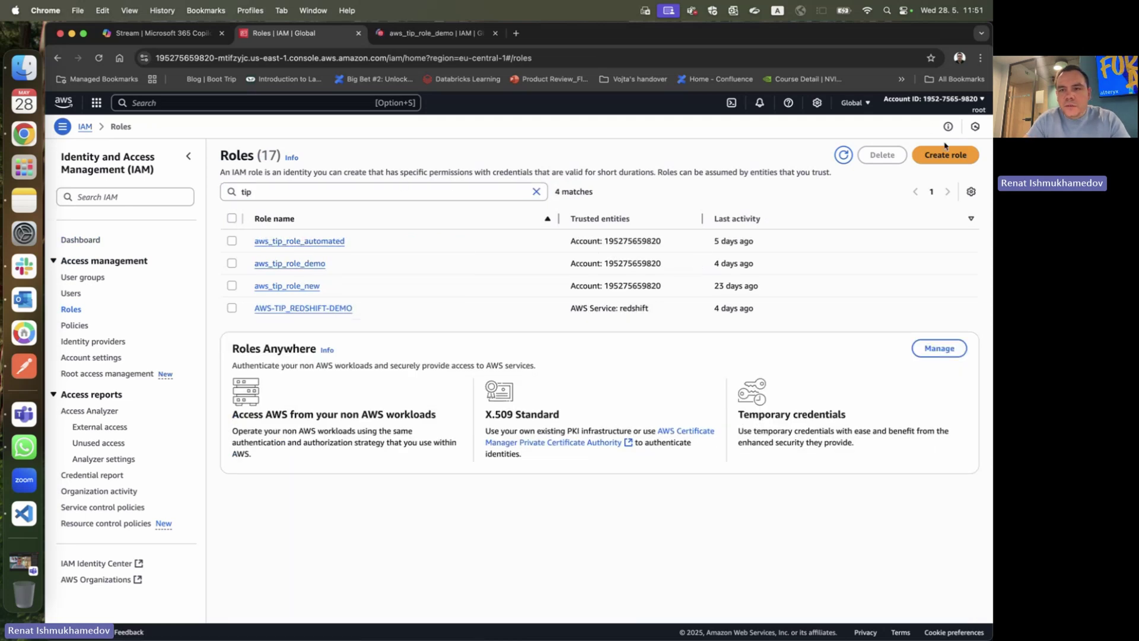
# Step: Start a new role with Custom trust policy as the trusted entity, then view aws_tip_role_demo
pyautogui.click(946, 155)
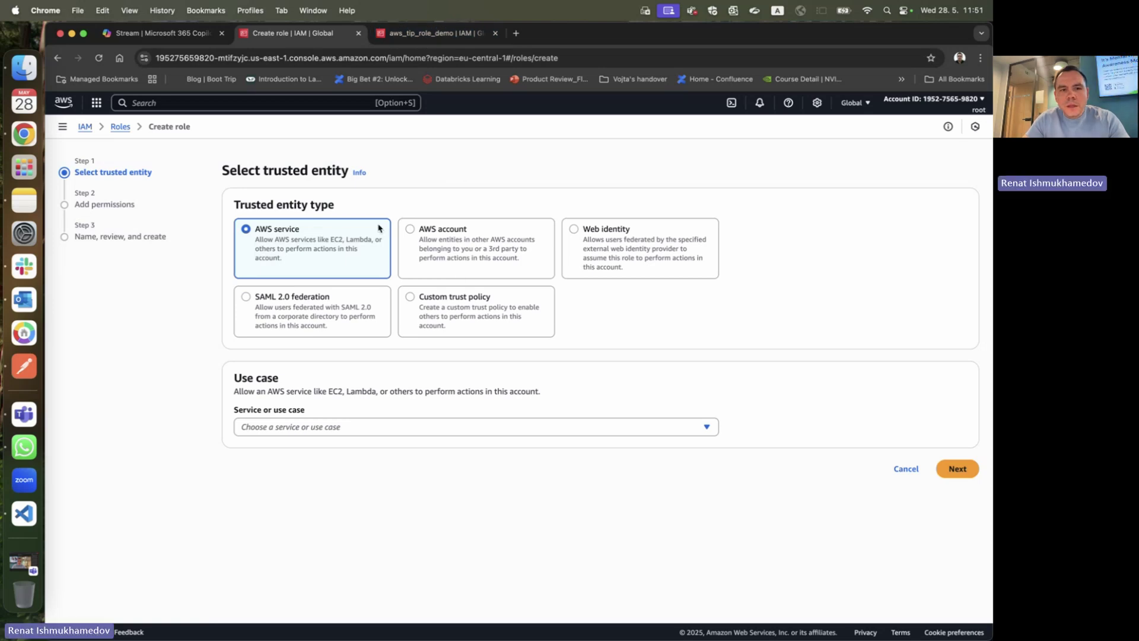
pyautogui.click(448, 331)
pyautogui.scroll(-1, 430, 323)
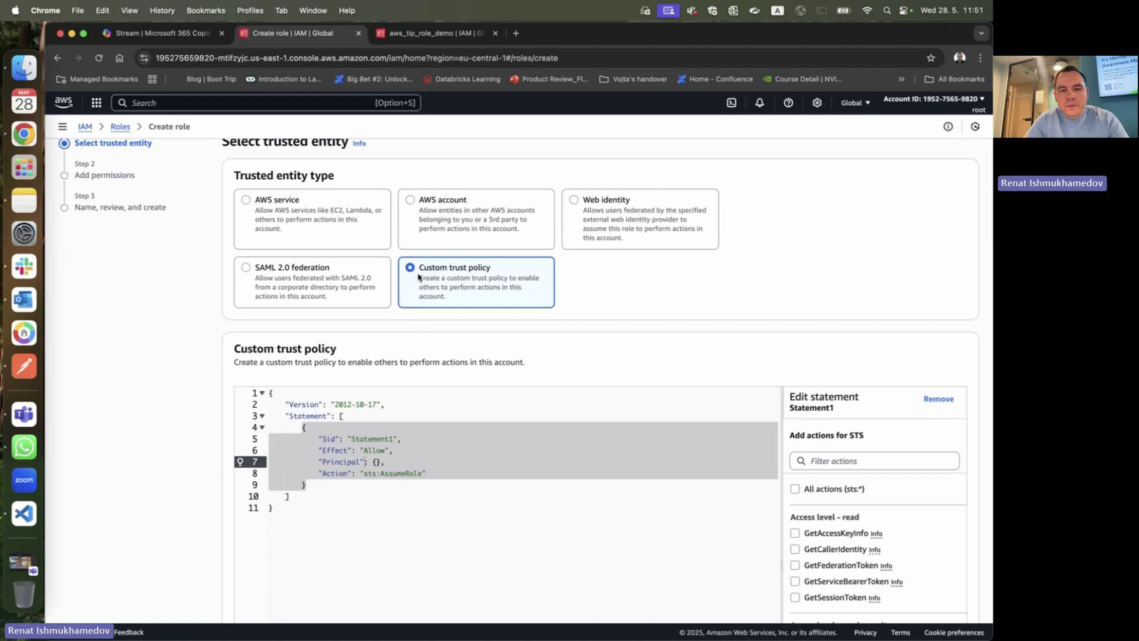
pyautogui.scroll(1, 415, 277)
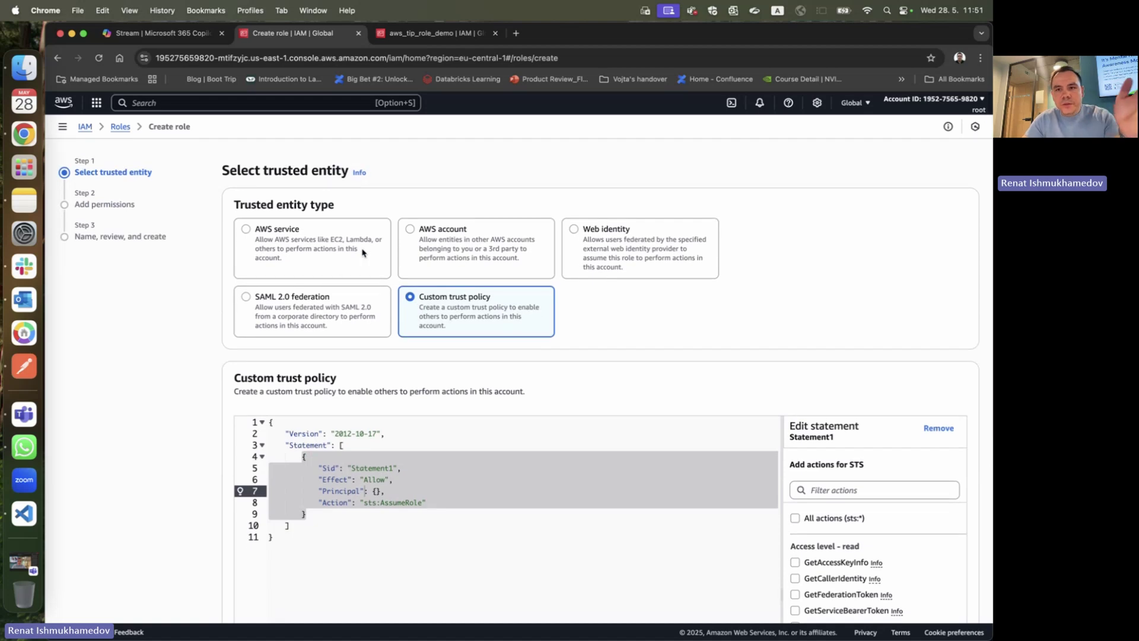
pyautogui.click(369, 254)
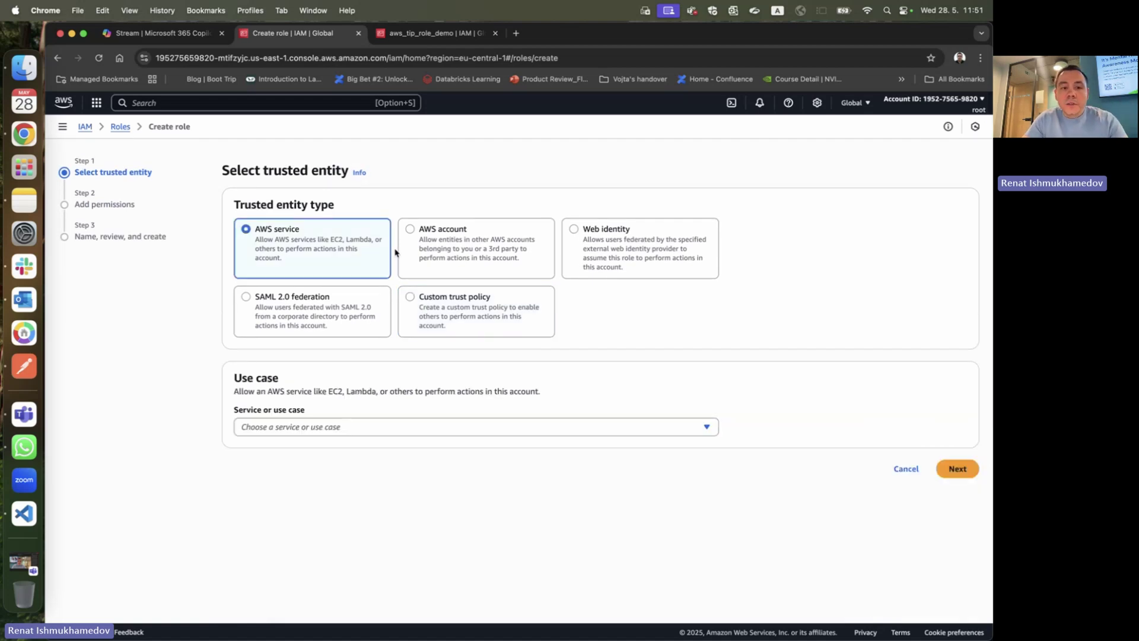
pyautogui.click(412, 325)
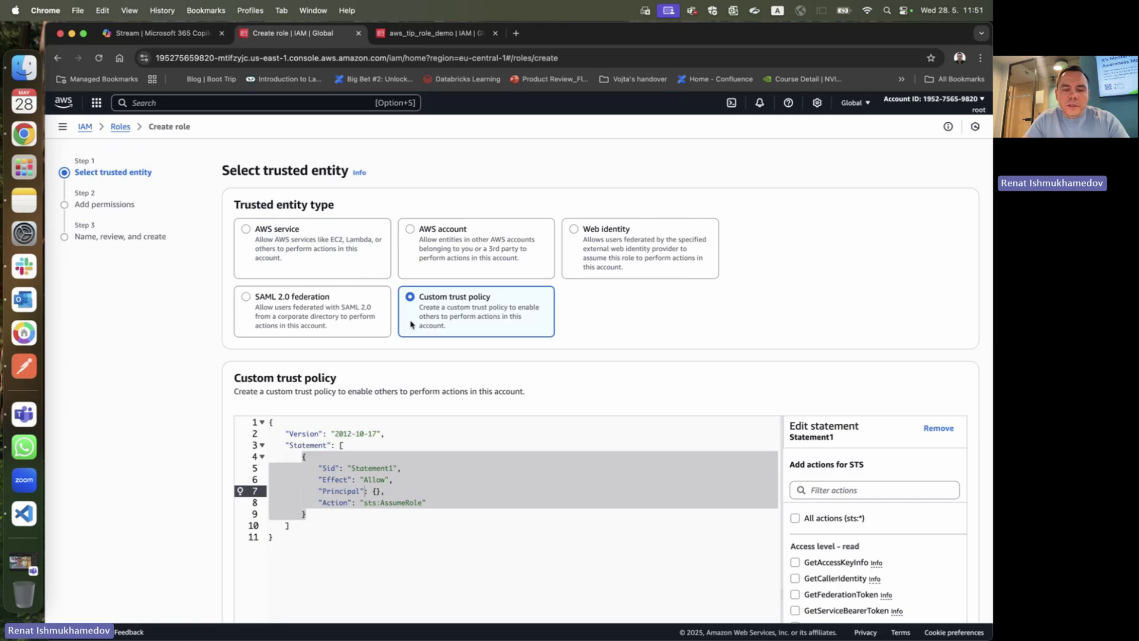
pyautogui.scroll(-1, 411, 325)
pyautogui.scroll(-2, 409, 303)
pyautogui.tripleClick(382, 401)
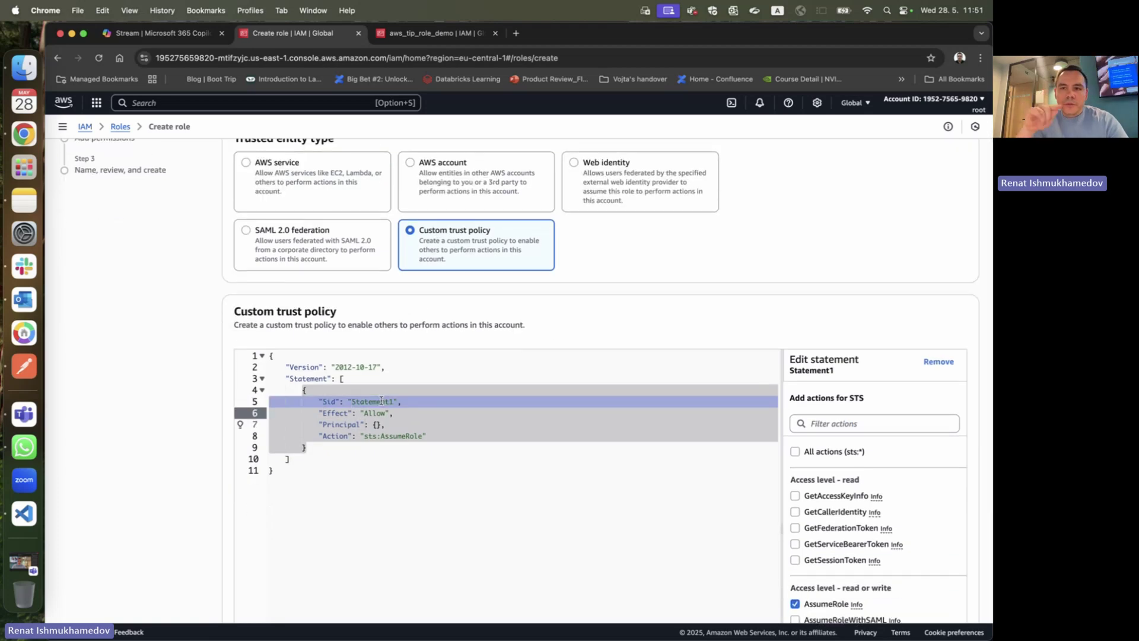
pyautogui.click(449, 35)
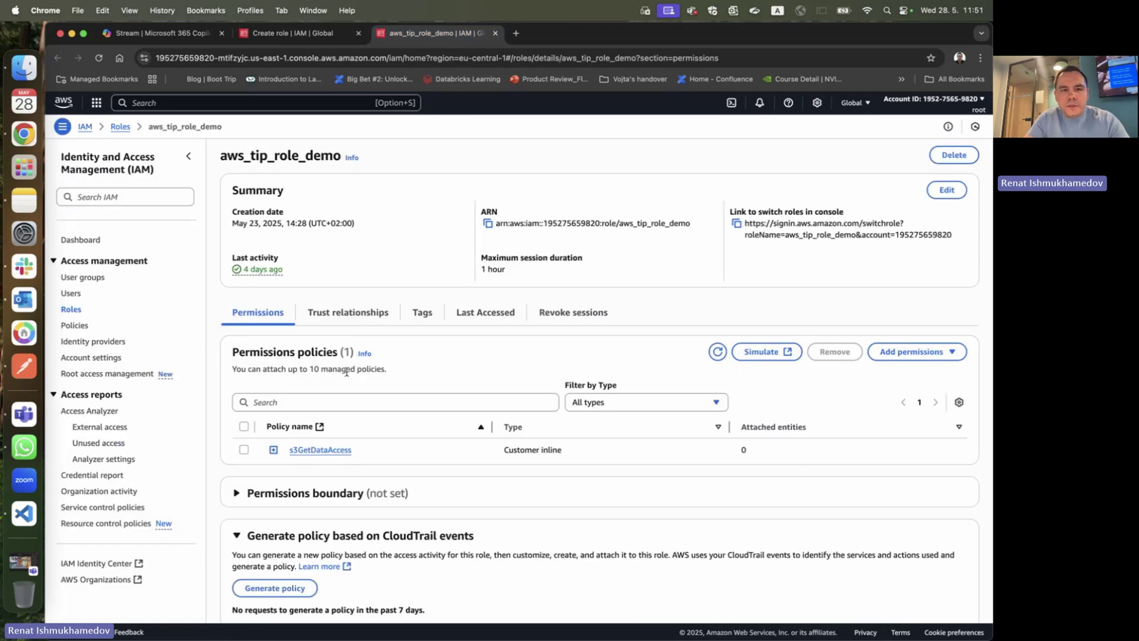
# Step: Show aws_tip_role_demo's trust relationships and highlight the user ARN in its policy
pyautogui.click(345, 312)
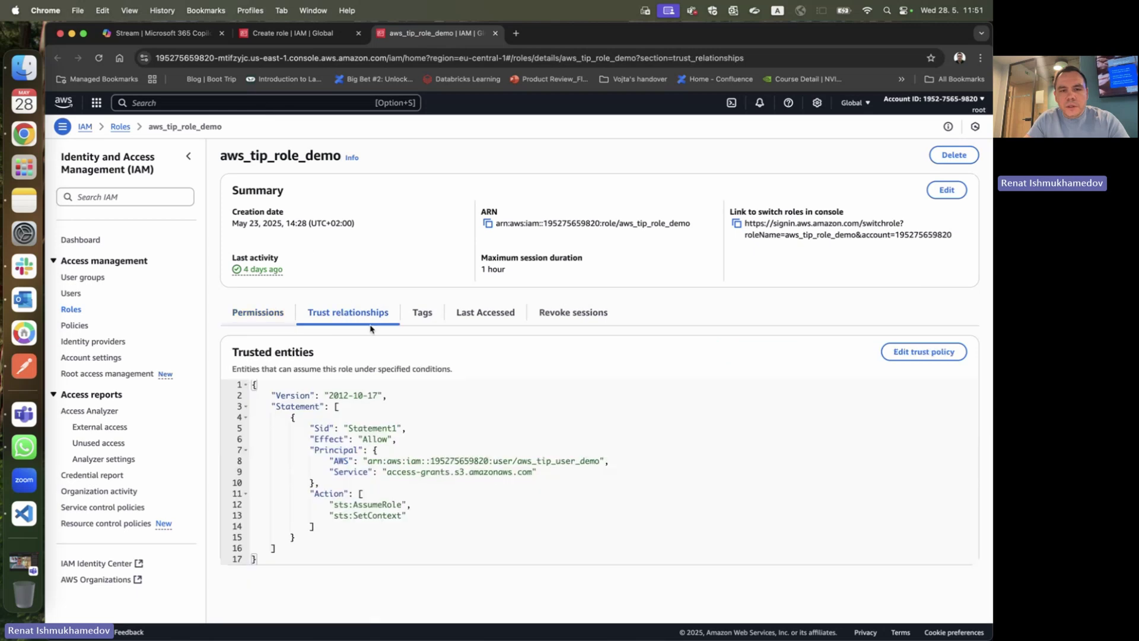
pyautogui.moveTo(253, 385); pyautogui.dragTo(348, 554)
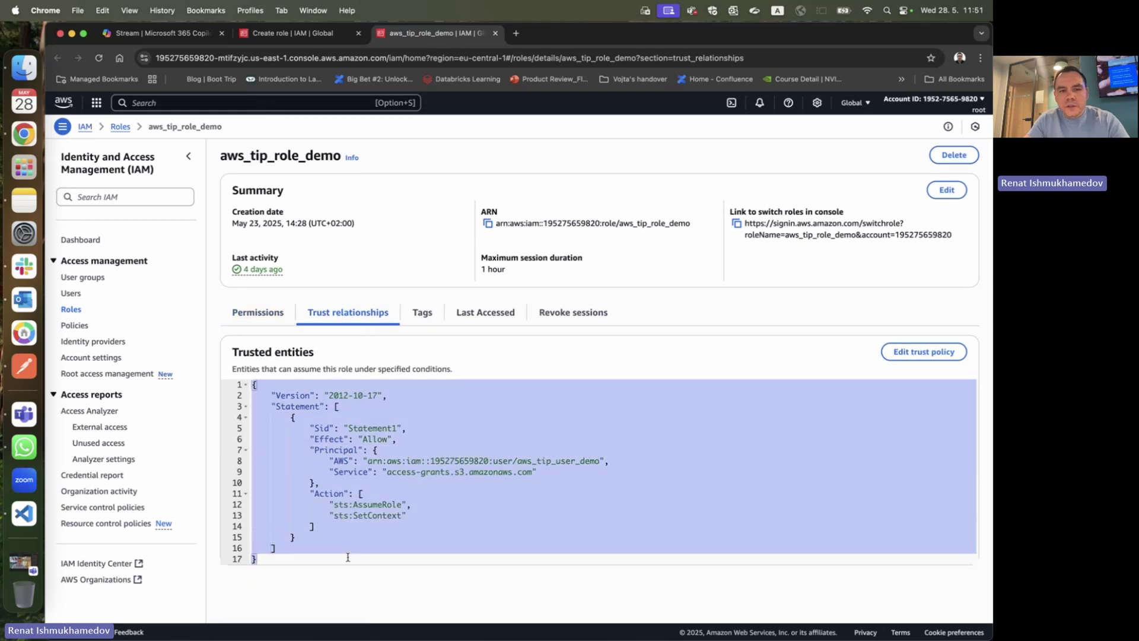
pyautogui.click(348, 557)
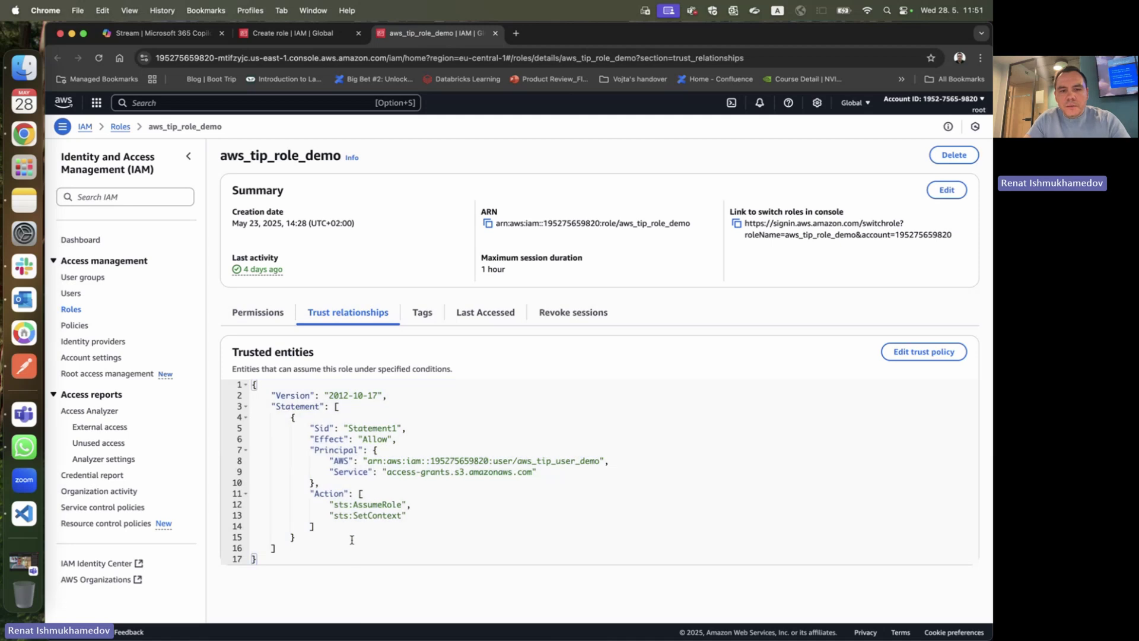
pyautogui.press('super+a')
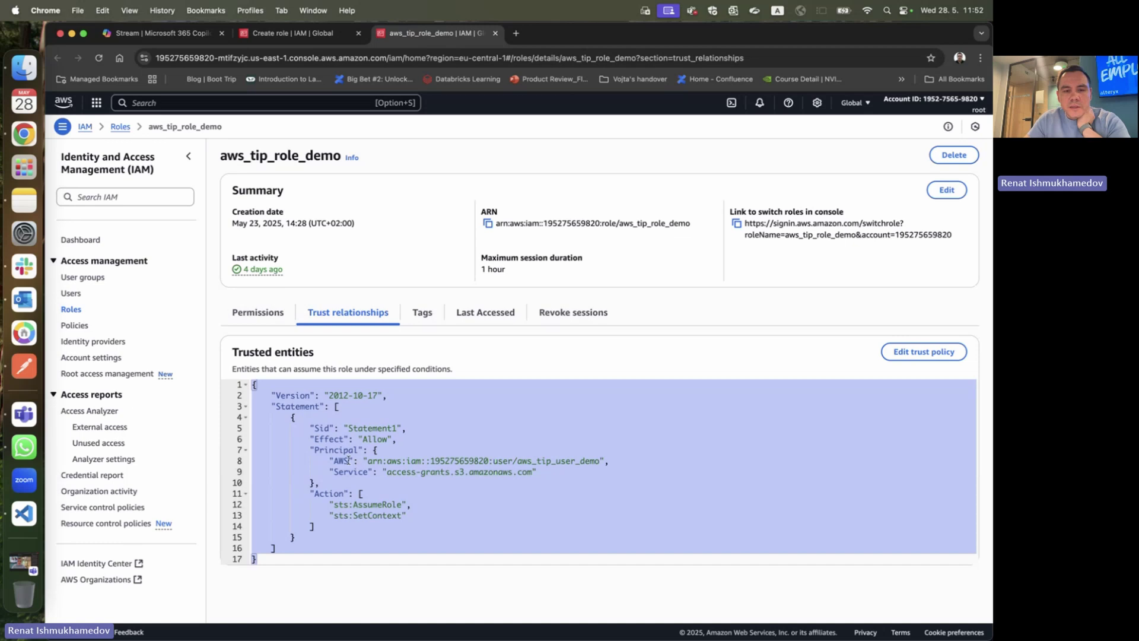
pyautogui.click(380, 465)
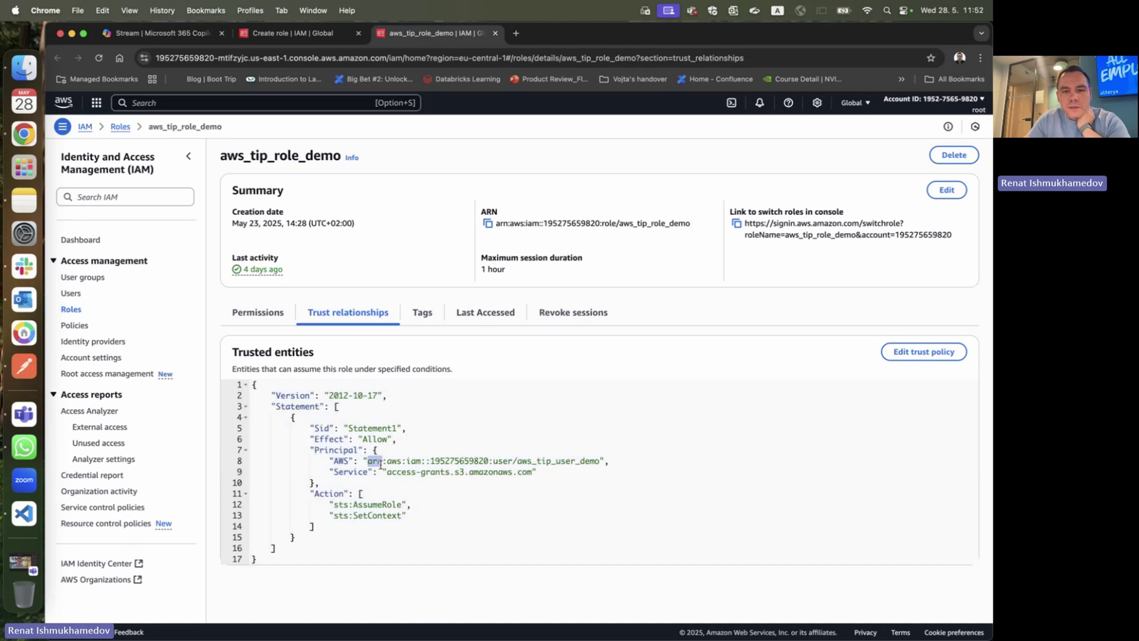
pyautogui.moveTo(381, 464)
pyautogui.mouseDown()
pyautogui.moveTo(599, 461)
pyautogui.moveTo(369, 461)
pyautogui.mouseUp()
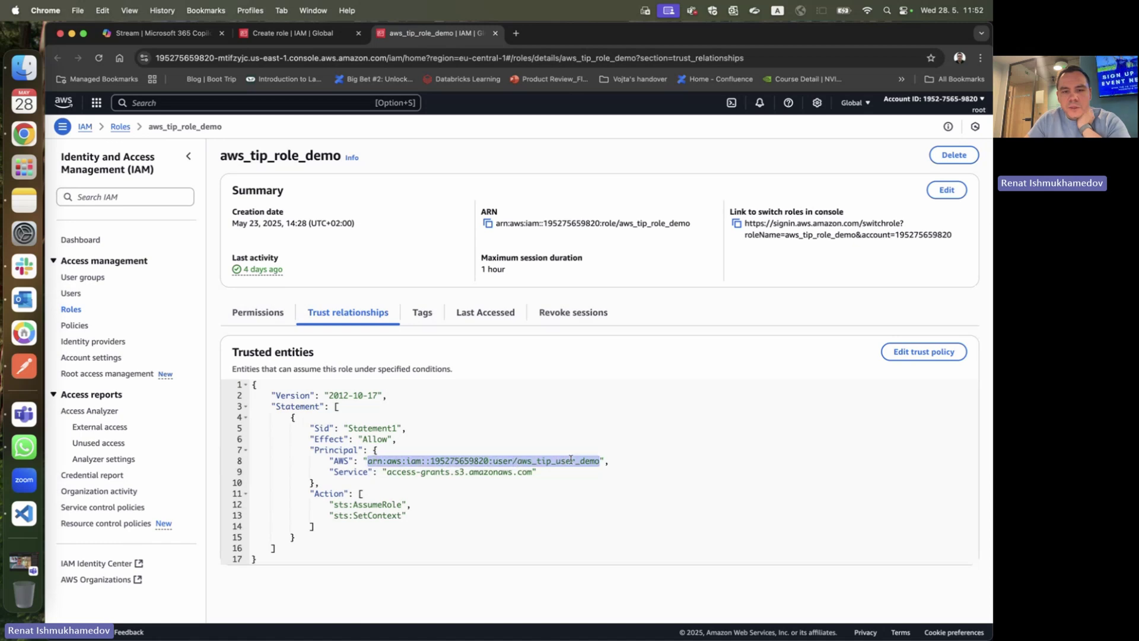
# Step: Point out the sts:AssumeRole and sts:SetContext actions, then select and copy the whole trust policy
pyautogui.doubleClick(340, 509)
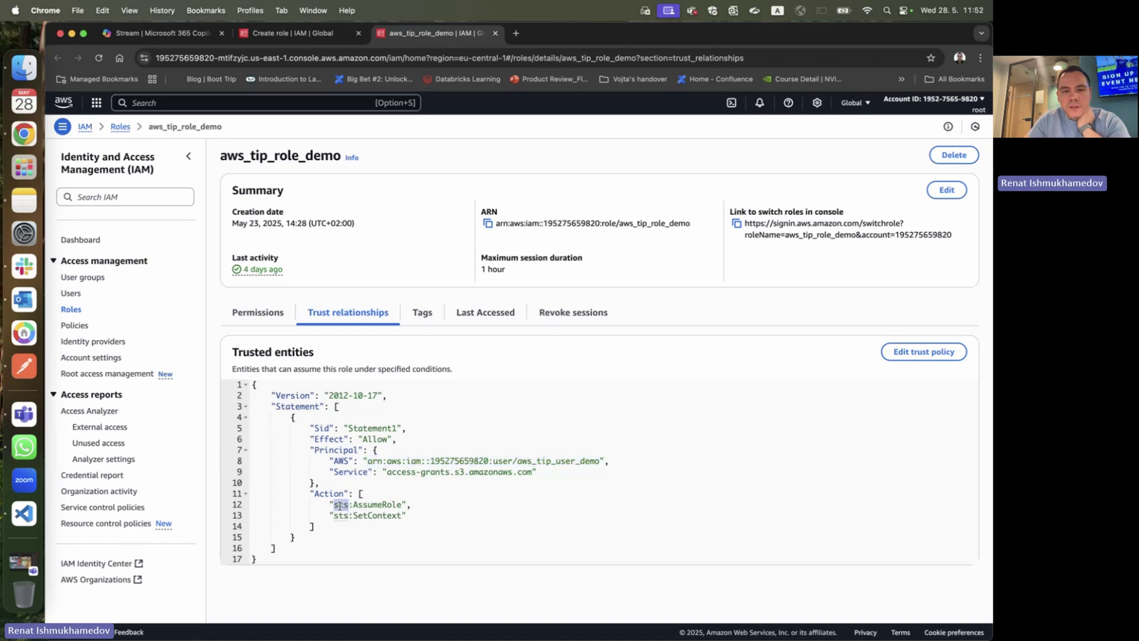
pyautogui.moveTo(340, 509); pyautogui.dragTo(380, 523)
pyautogui.doubleClick(344, 516)
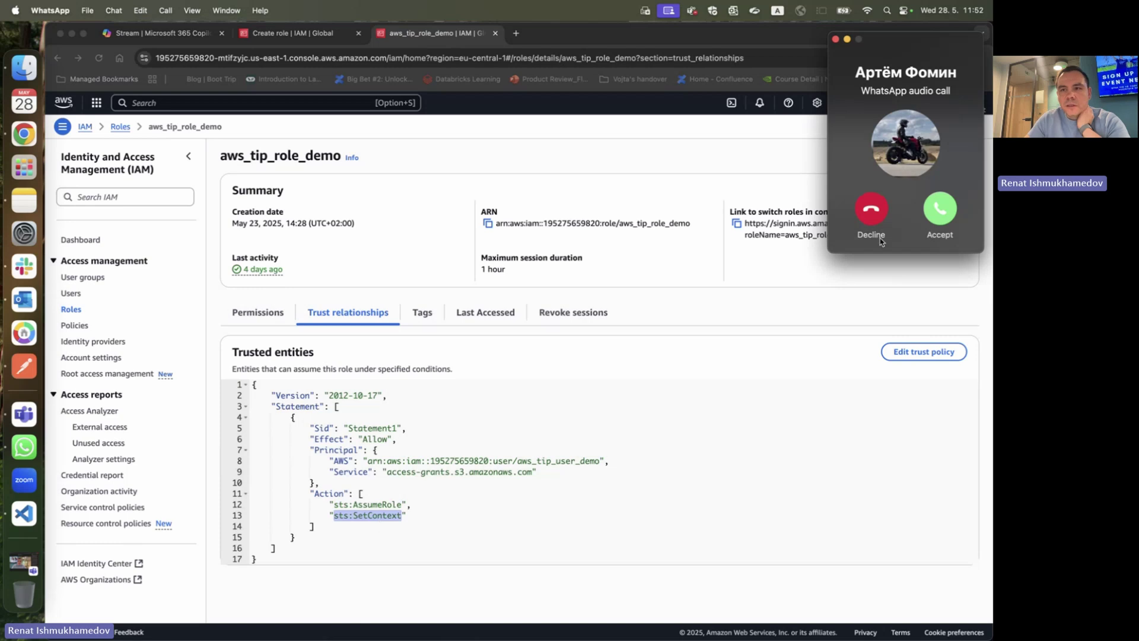
pyautogui.click(871, 208)
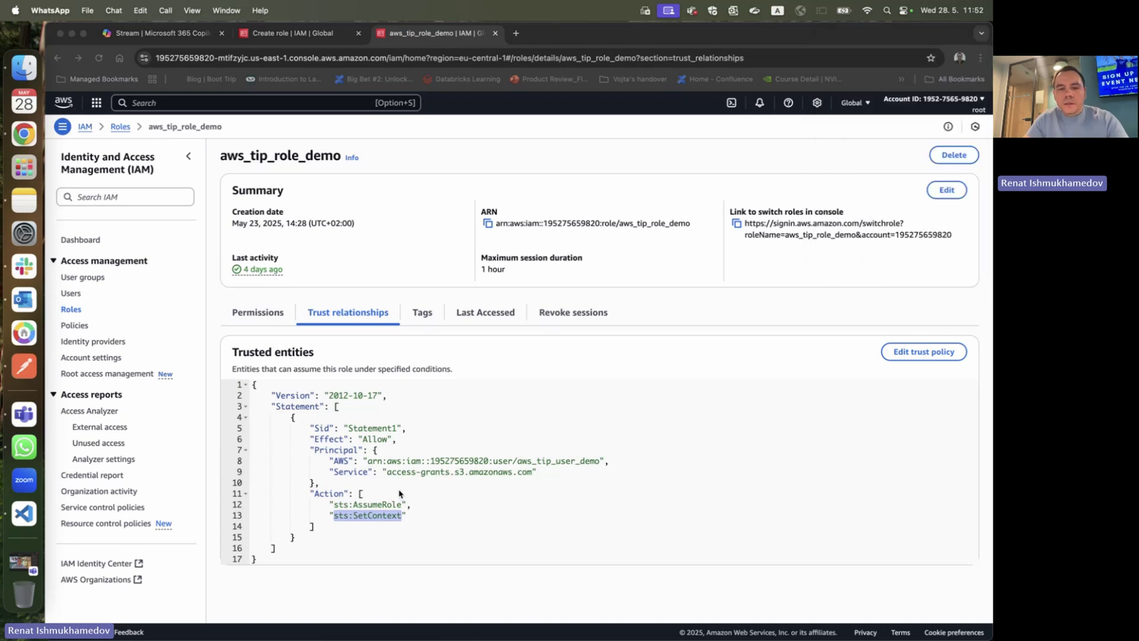
pyautogui.click(390, 511)
pyautogui.moveTo(390, 511); pyautogui.dragTo(352, 511)
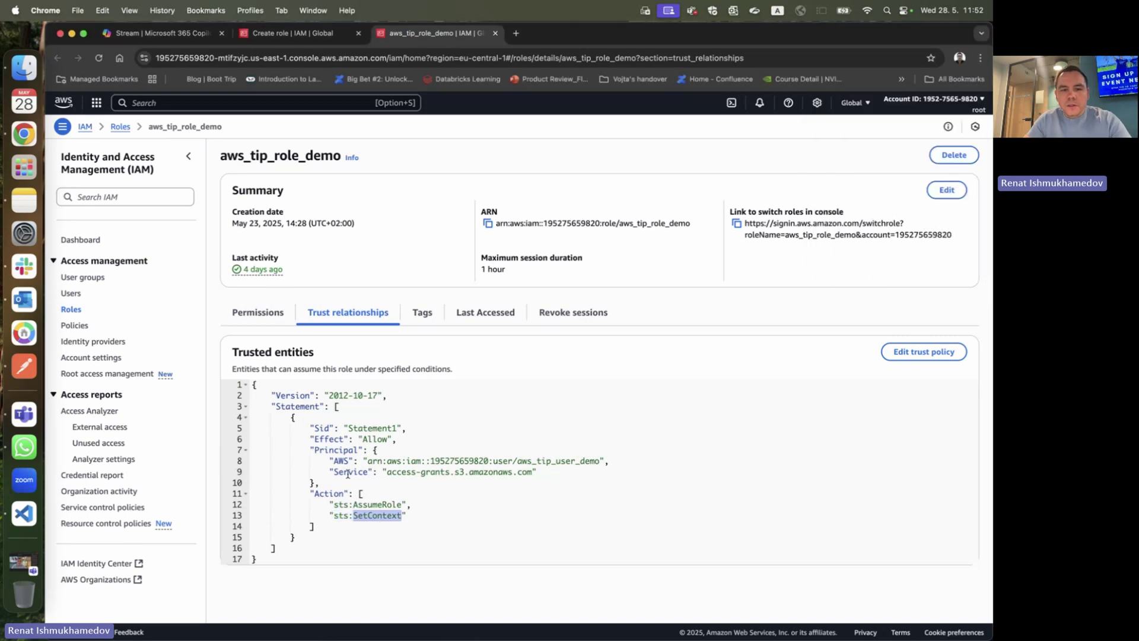
pyautogui.click(365, 537)
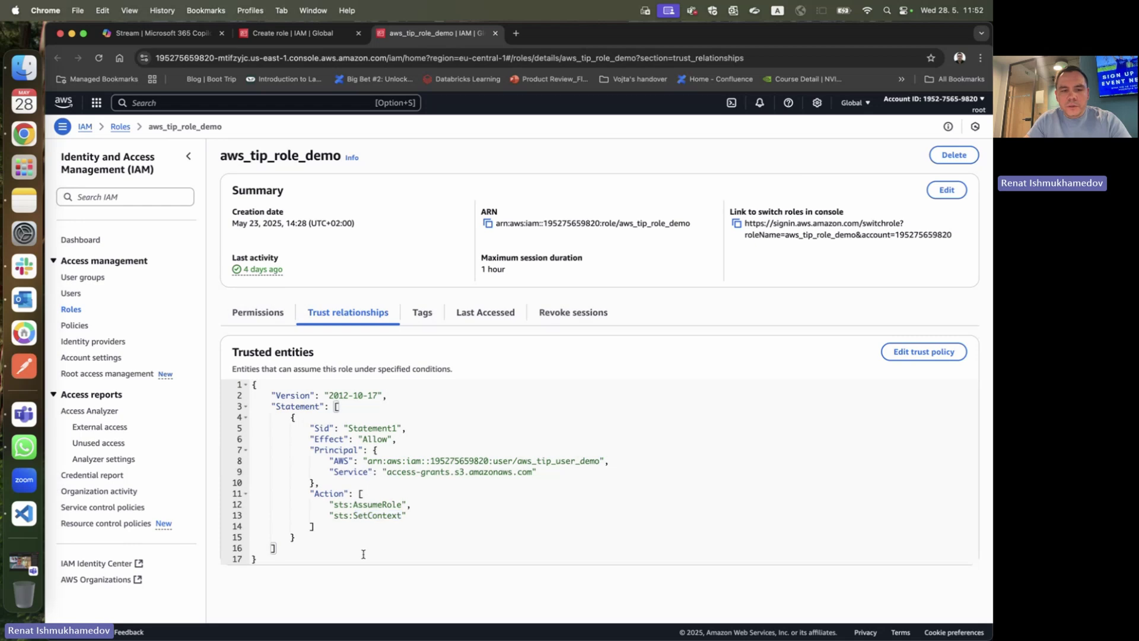
pyautogui.press('super+a')
pyautogui.press('super+c')
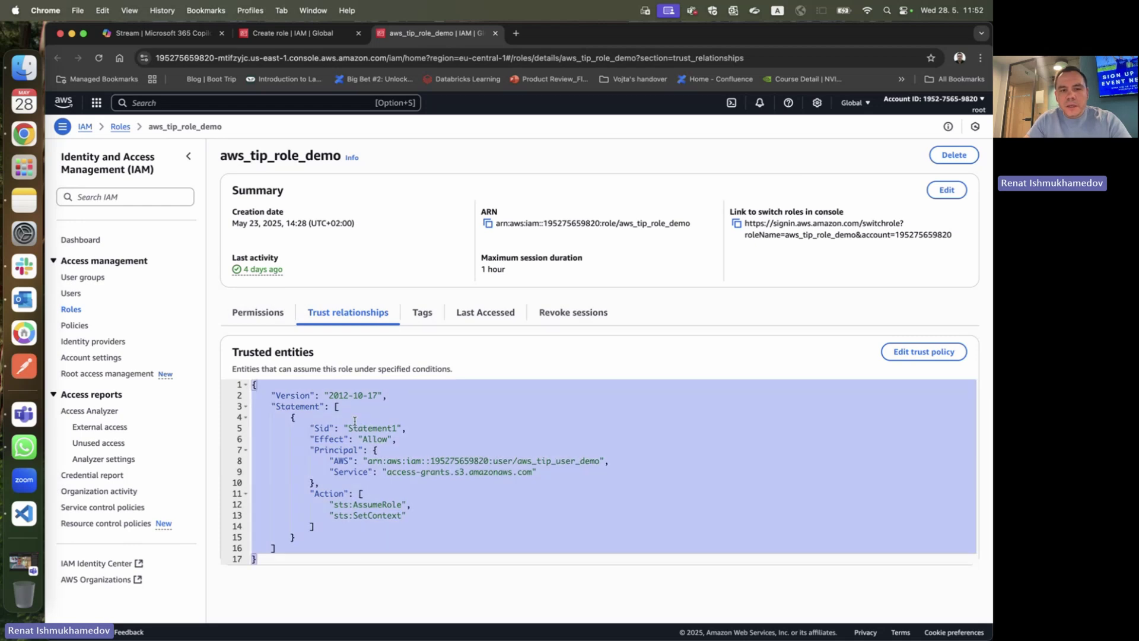
# Step: Replace the new role's default trust policy with the copied aws_tip_role_demo policy
pyautogui.click(292, 33)
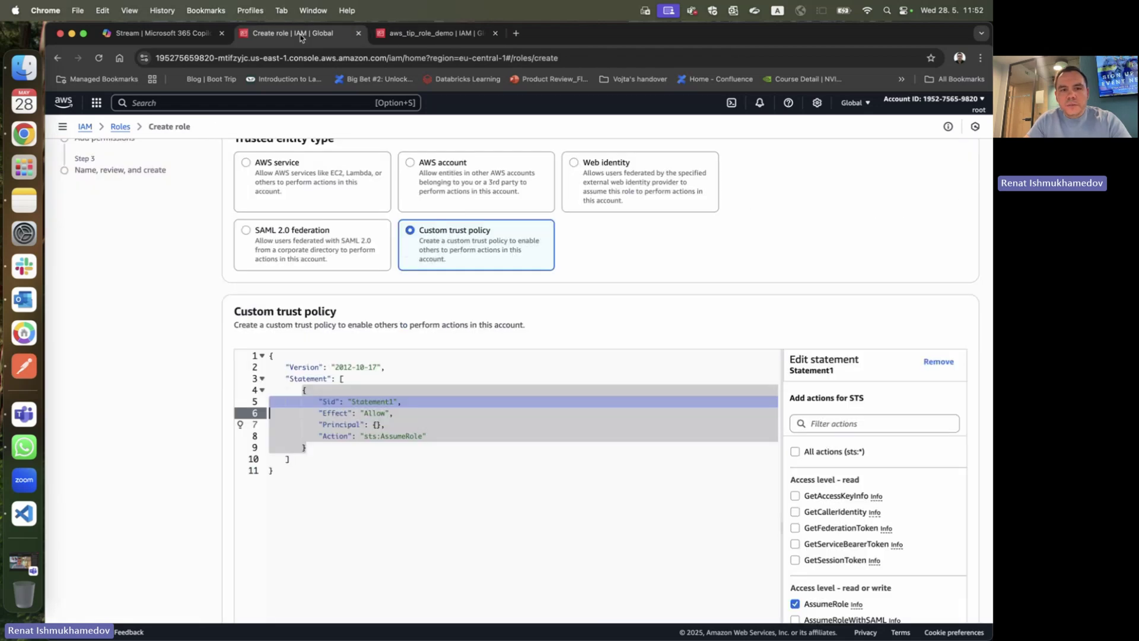
pyautogui.scroll(-1, 406, 252)
pyautogui.click(403, 376)
pyautogui.press('super+a')
pyautogui.press('super+v')
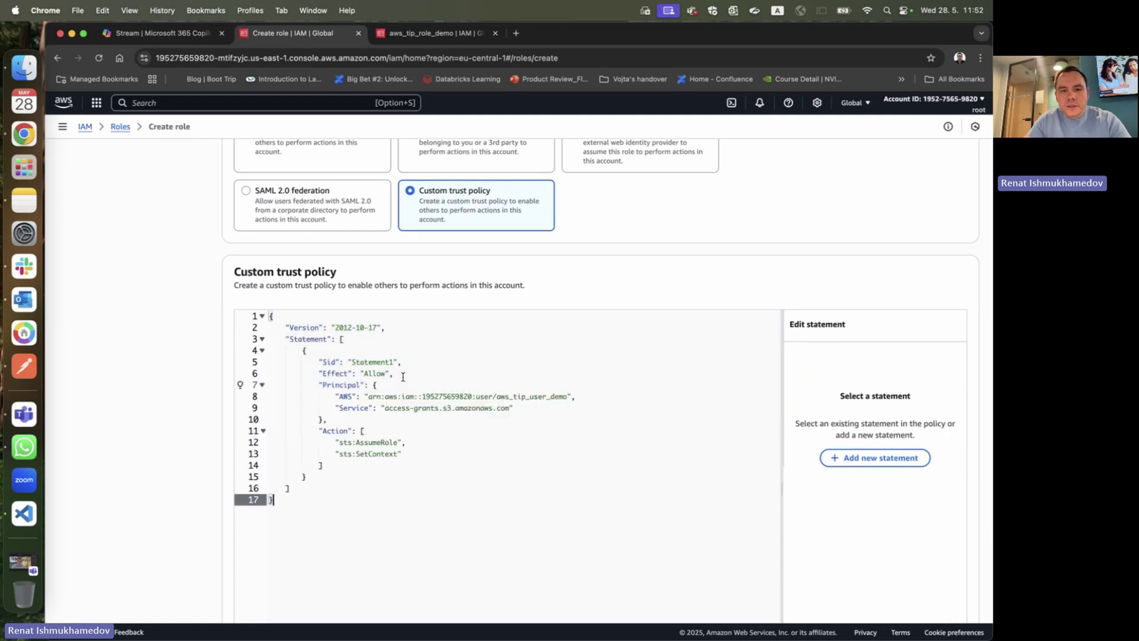
pyautogui.click(403, 377)
pyautogui.scroll(-2, 403, 403)
pyautogui.click(404, 431)
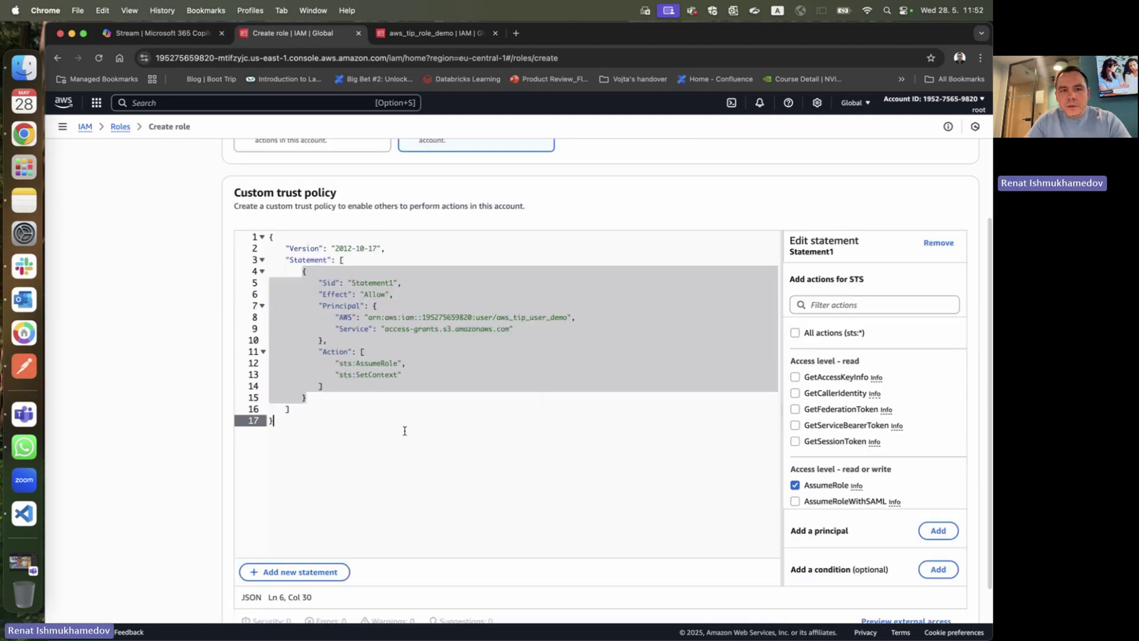
pyautogui.scroll(2, 404, 431)
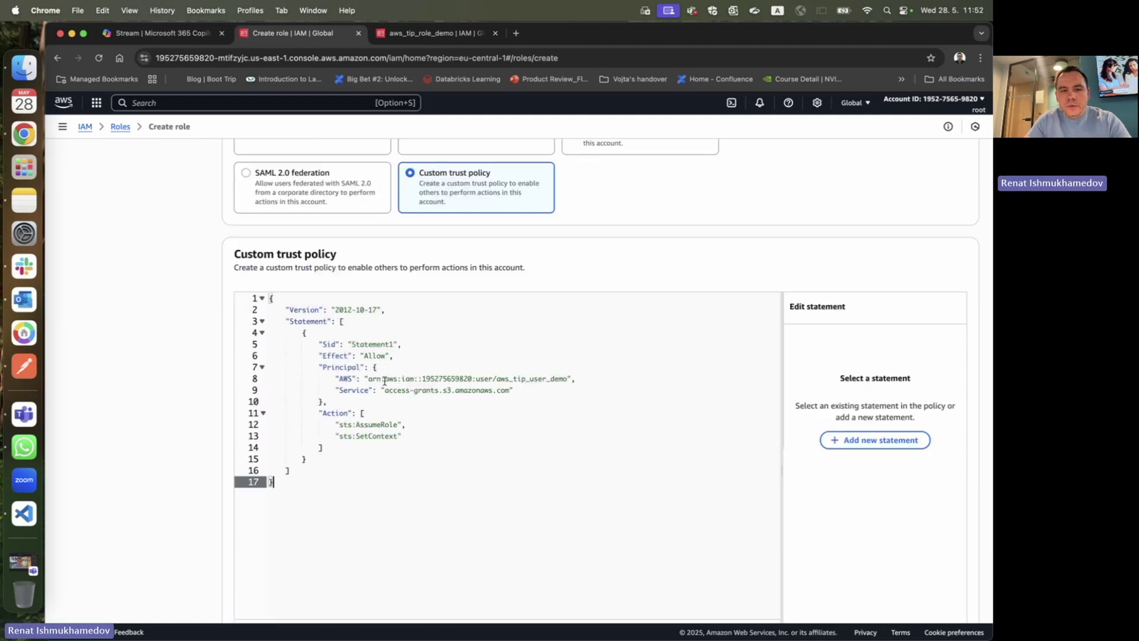
pyautogui.scroll(-5, 384, 380)
pyautogui.scroll(3, 404, 386)
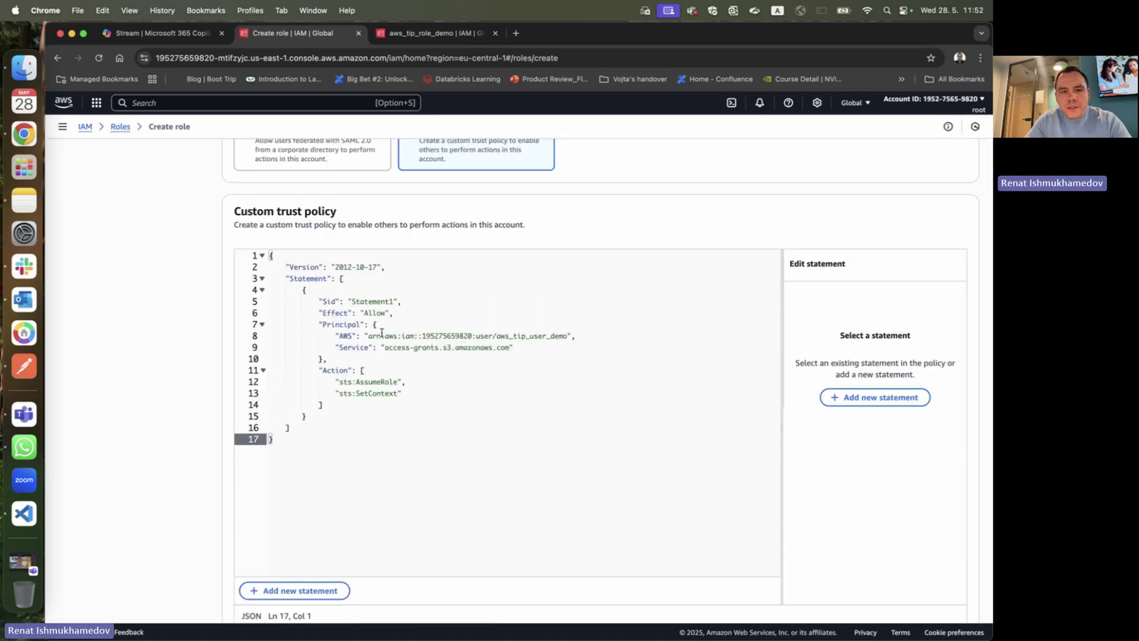
pyautogui.moveTo(382, 333); pyautogui.dragTo(568, 336)
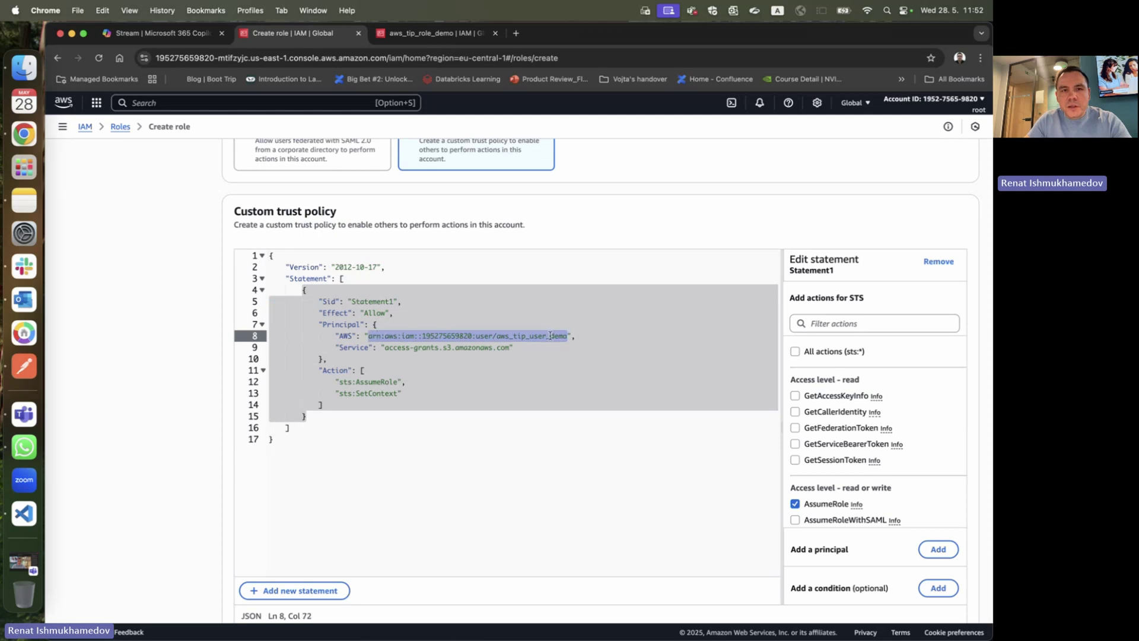
# Step: Open tip_user in the IAM users list and copy its ARN
pyautogui.click(415, 33)
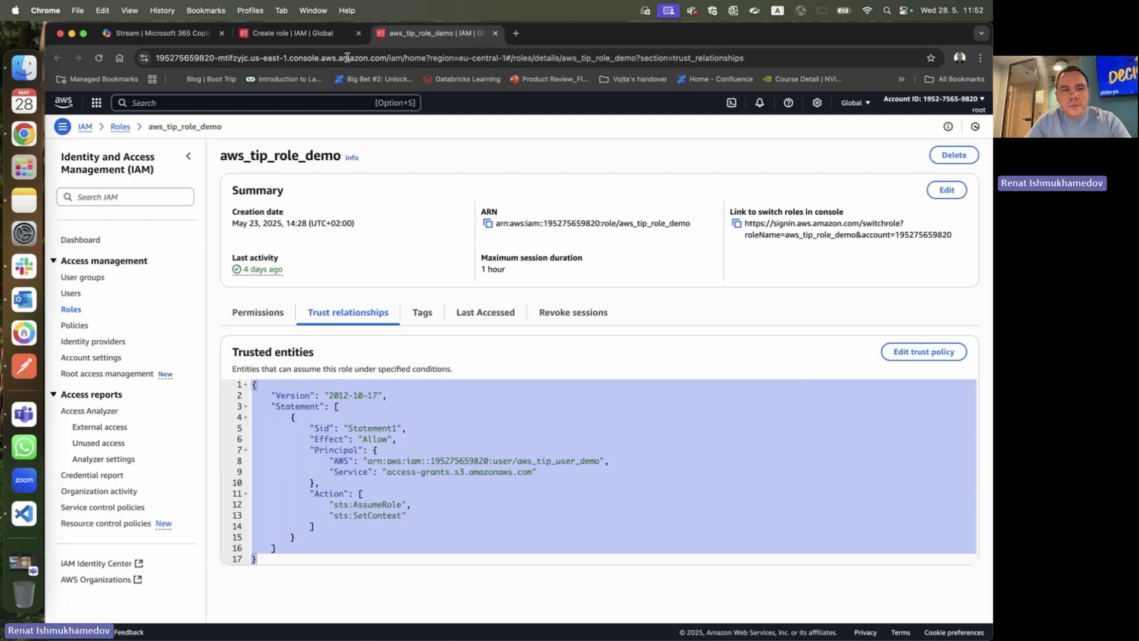
pyautogui.keyDown('super'); pyautogui.click(72, 293); pyautogui.keyUp('super')
pyautogui.click(550, 40)
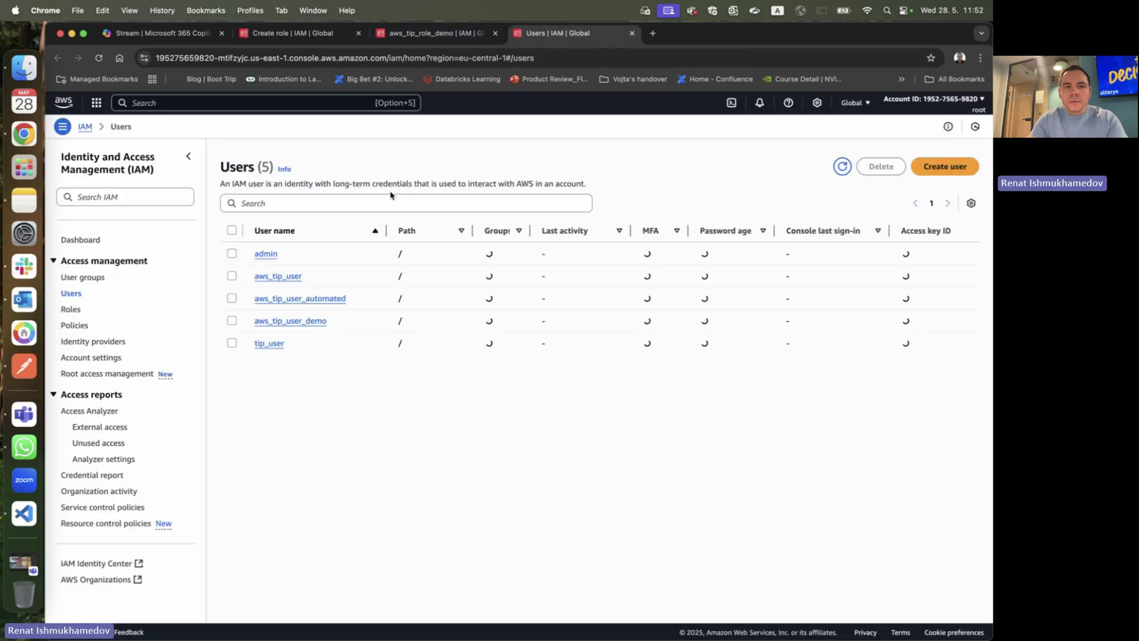
pyautogui.click(392, 202)
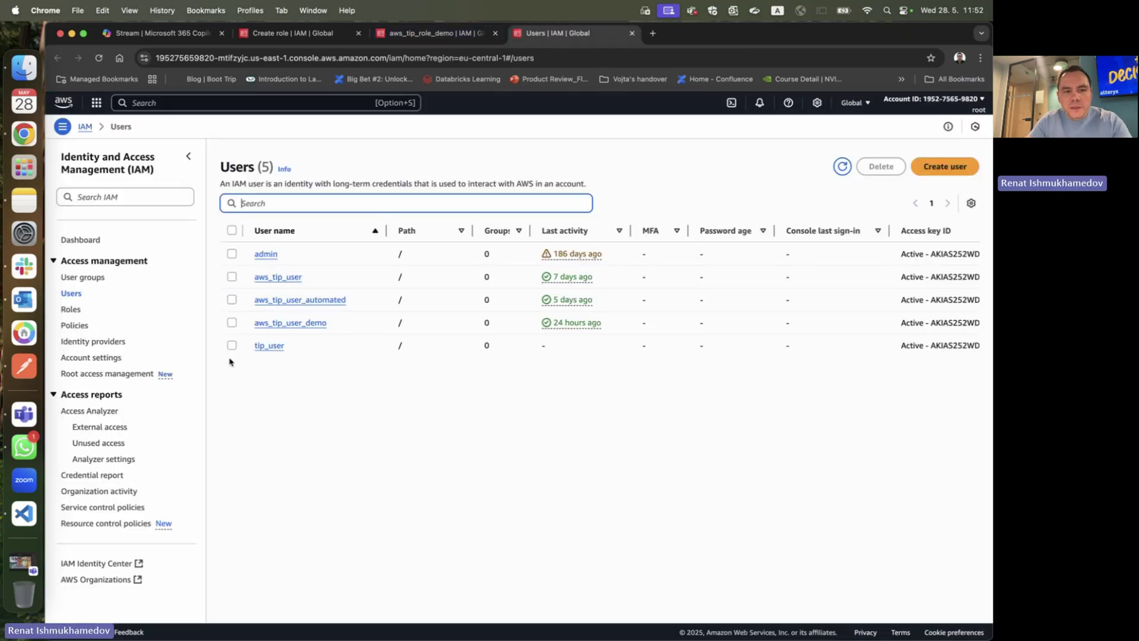
pyautogui.click(280, 350)
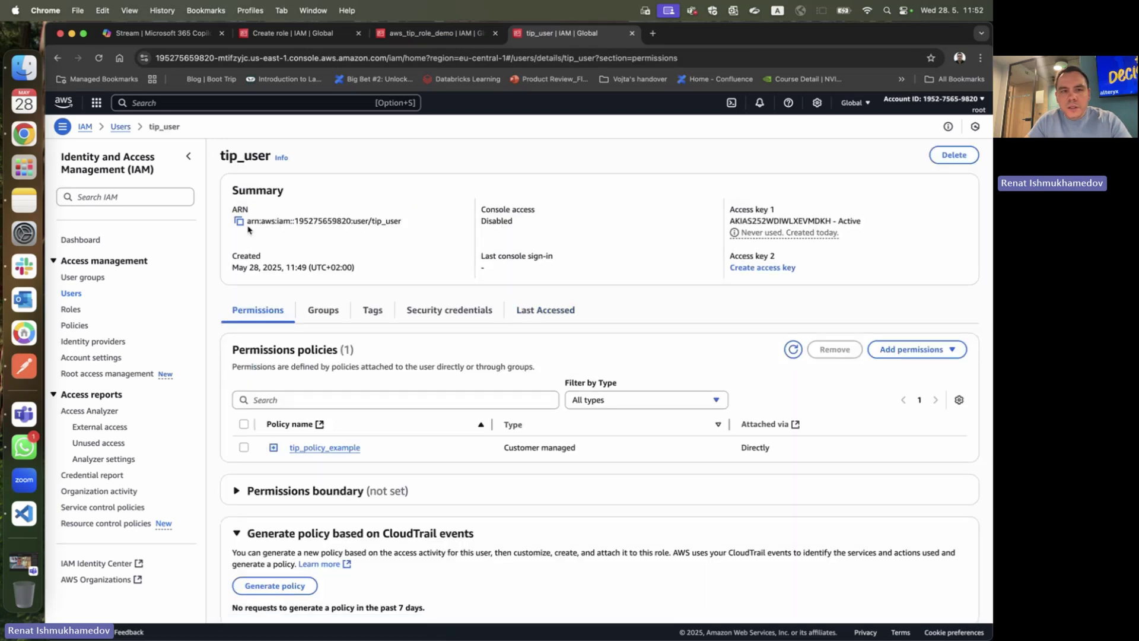
pyautogui.click(244, 220)
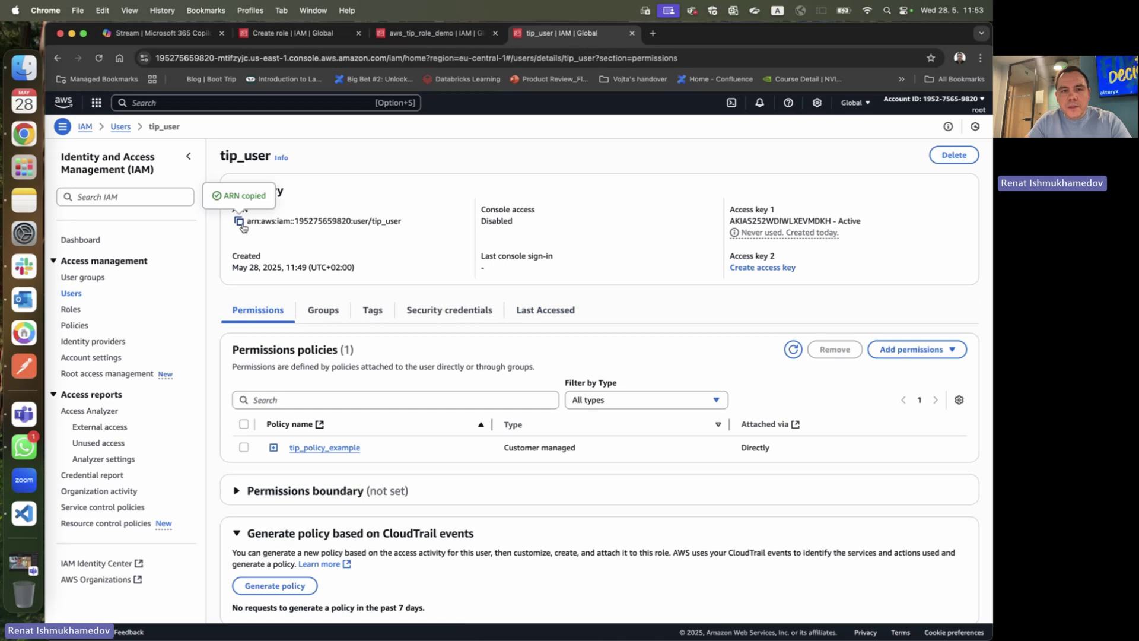
# Step: Swap the principal ARN on line 8 for tip_user's ARN and continue to permissions
pyautogui.click(434, 33)
pyautogui.click(319, 39)
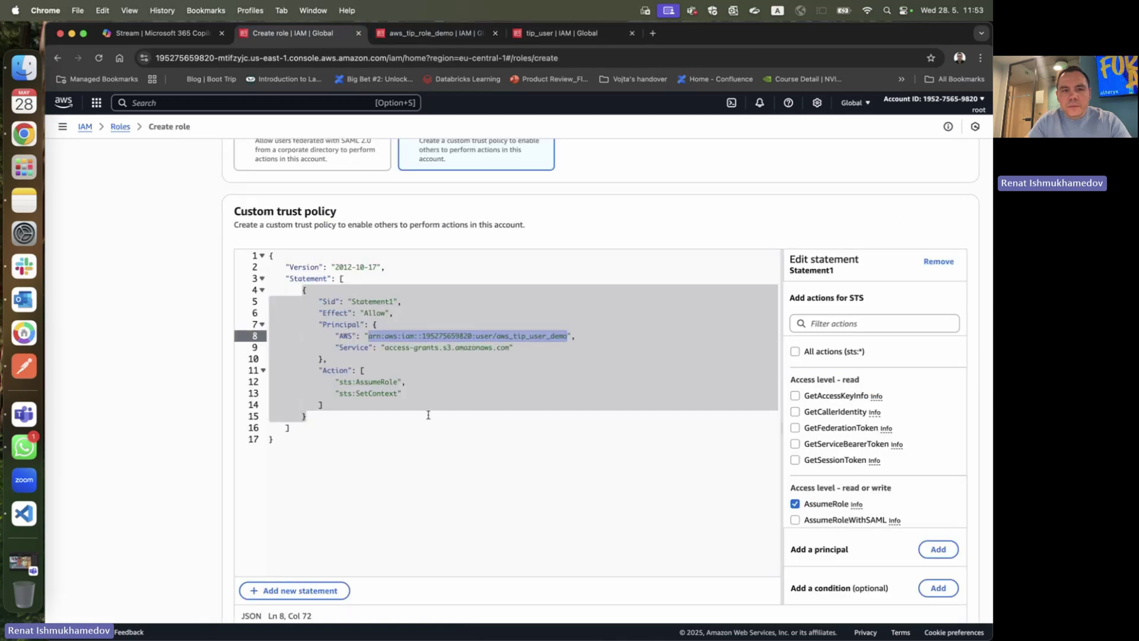
pyautogui.moveTo(369, 336); pyautogui.dragTo(567, 336)
pyautogui.press('super+v')
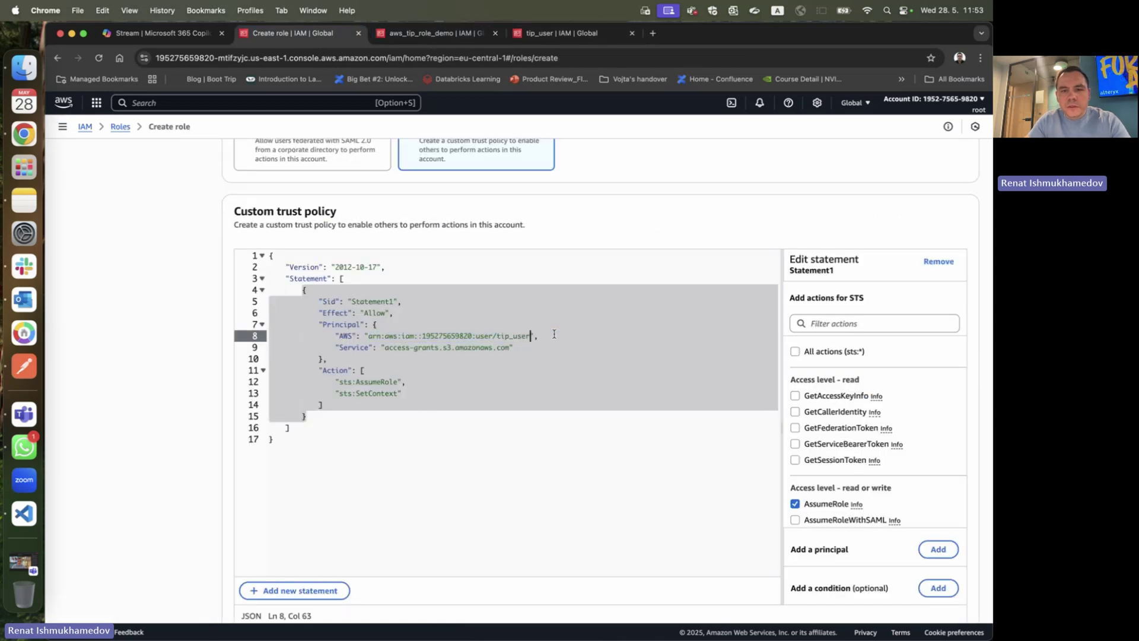
pyautogui.click(592, 389)
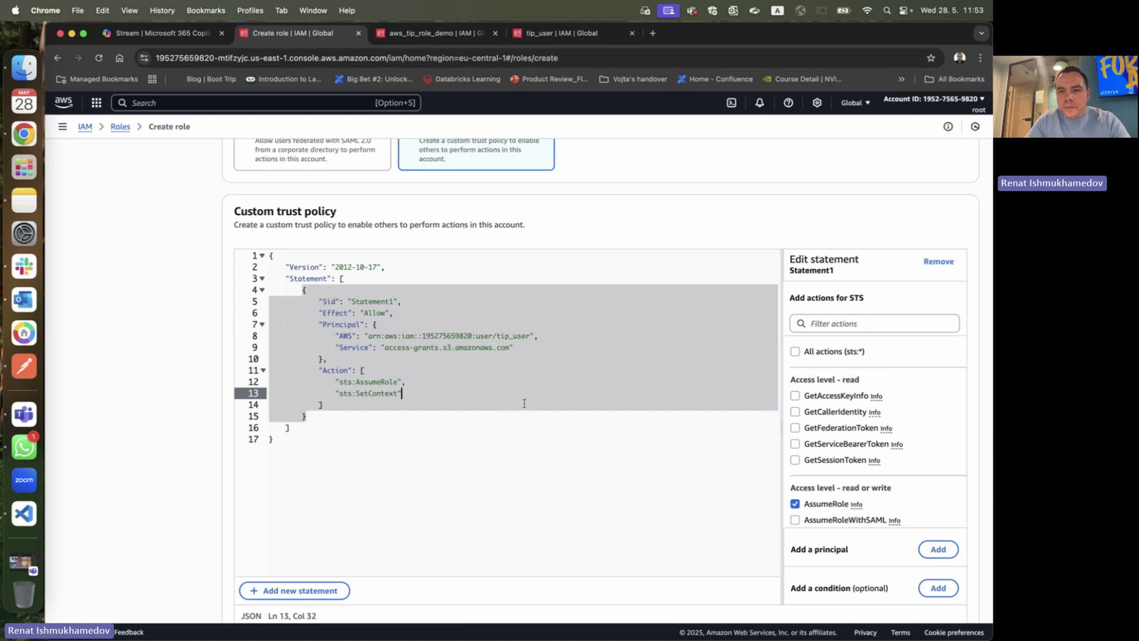
pyautogui.scroll(-3, 524, 403)
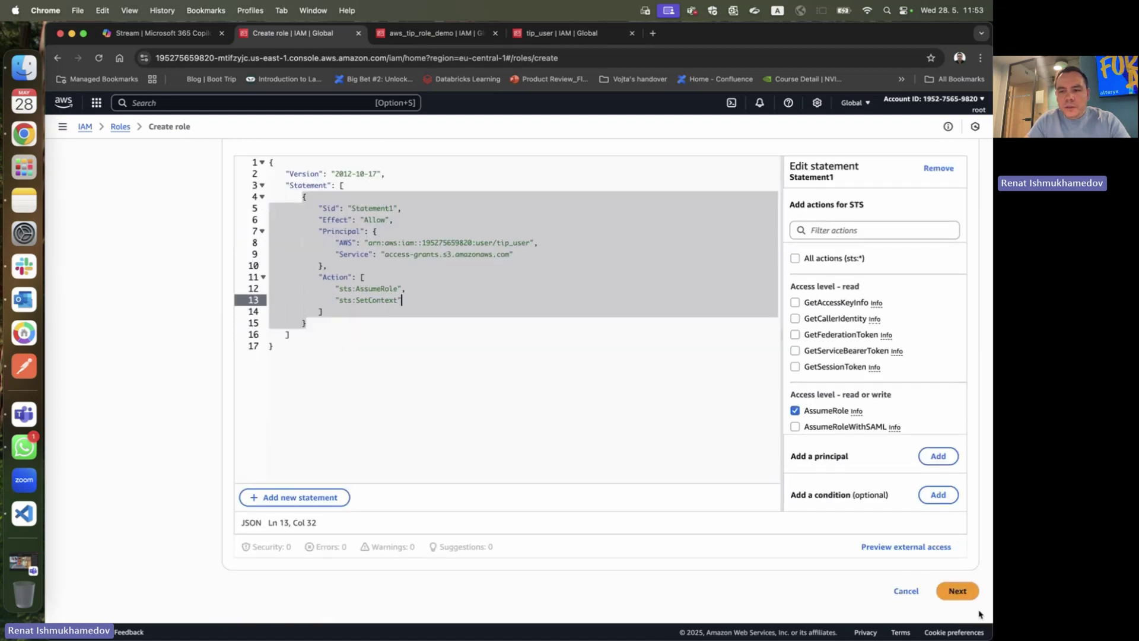
pyautogui.click(957, 591)
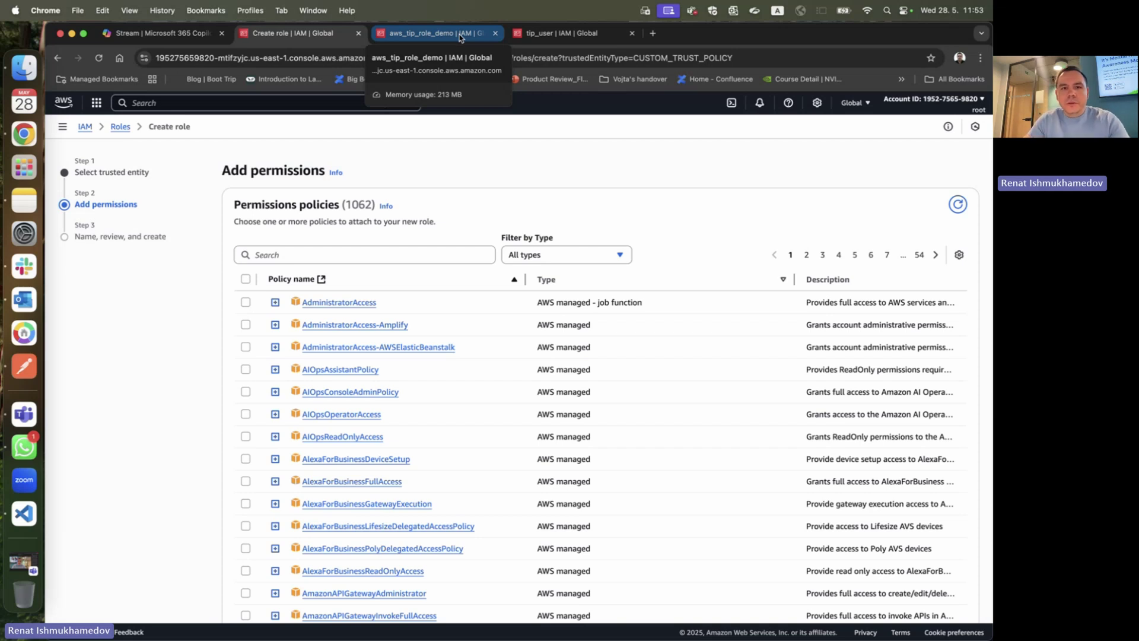
# Step: View the s3GetDataAccess inline policy JSON on aws_tip_role_demo
pyautogui.click(460, 35)
pyautogui.click(276, 317)
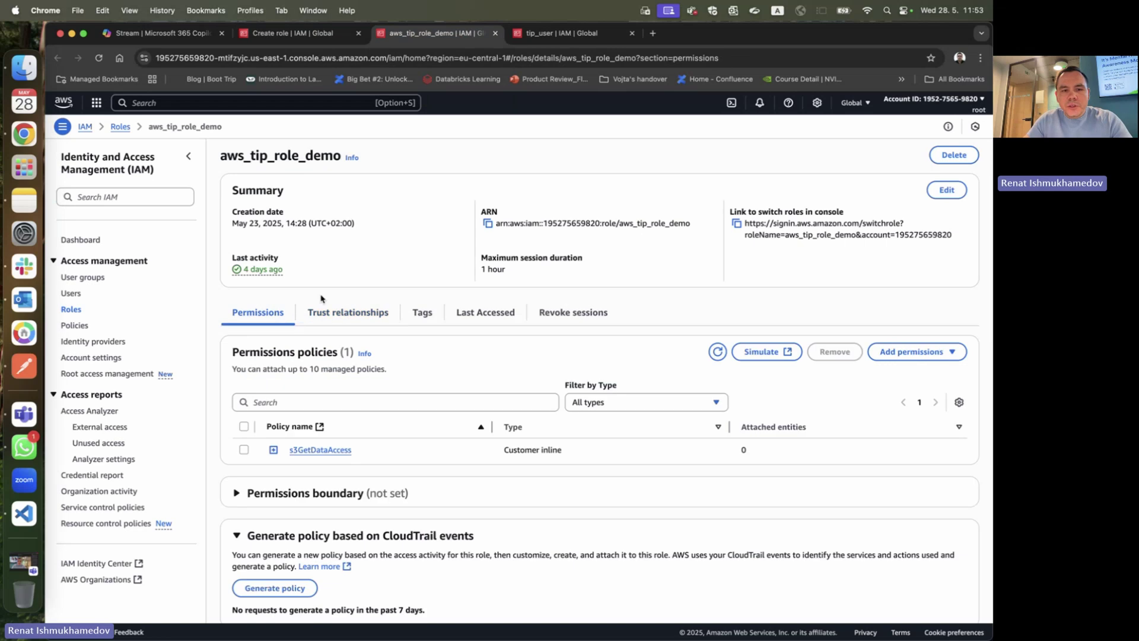
pyautogui.scroll(-1, 323, 300)
pyautogui.click(274, 414)
pyautogui.scroll(-3, 268, 291)
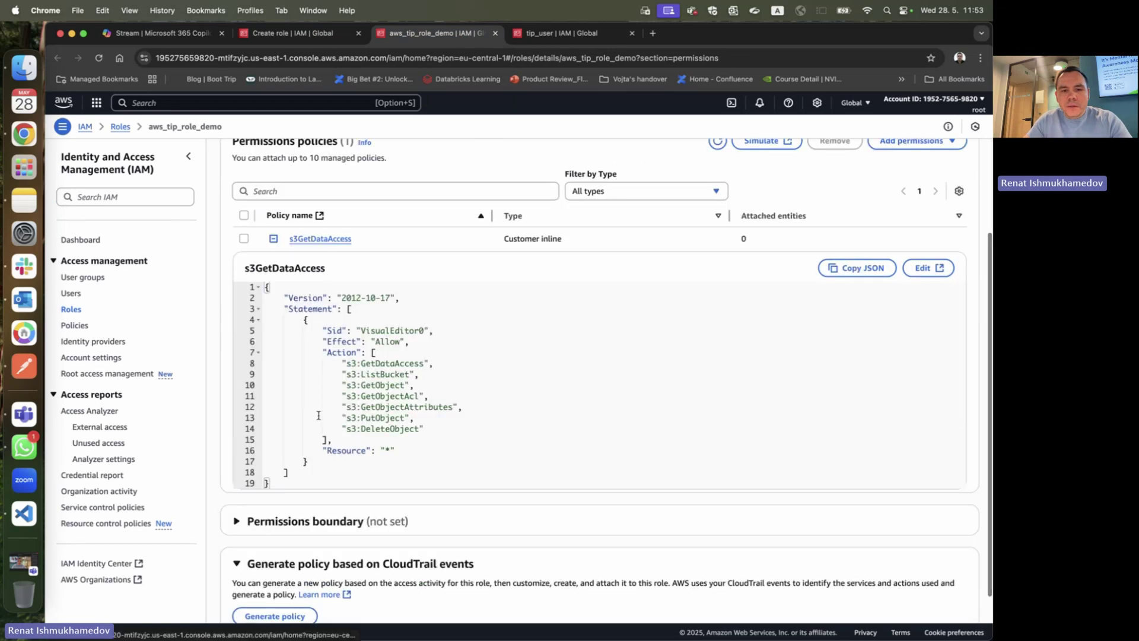
pyautogui.click(266, 288)
pyautogui.press('super+a')
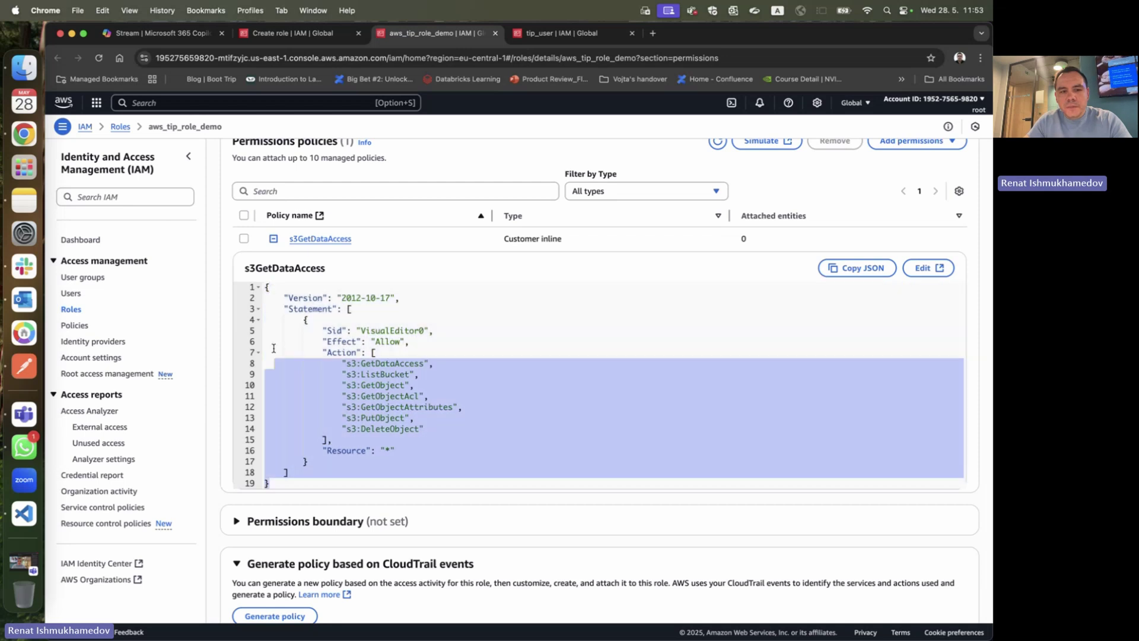
# Step: Search the new role's permissions list for 'get'
pyautogui.click(275, 36)
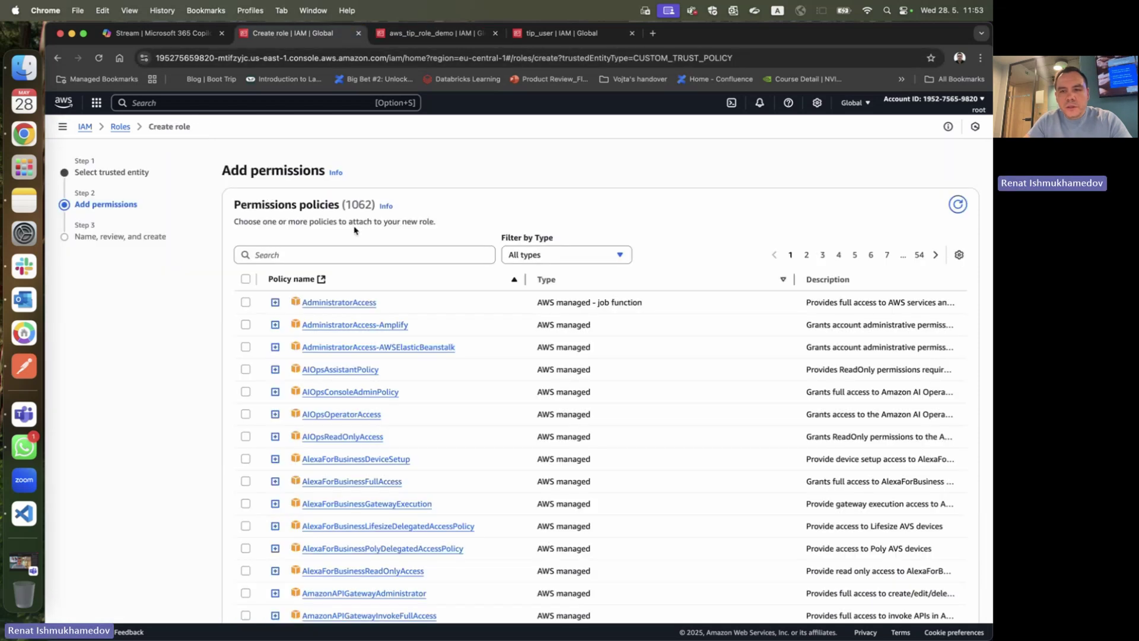
pyautogui.click(356, 254)
pyautogui.write('s3')
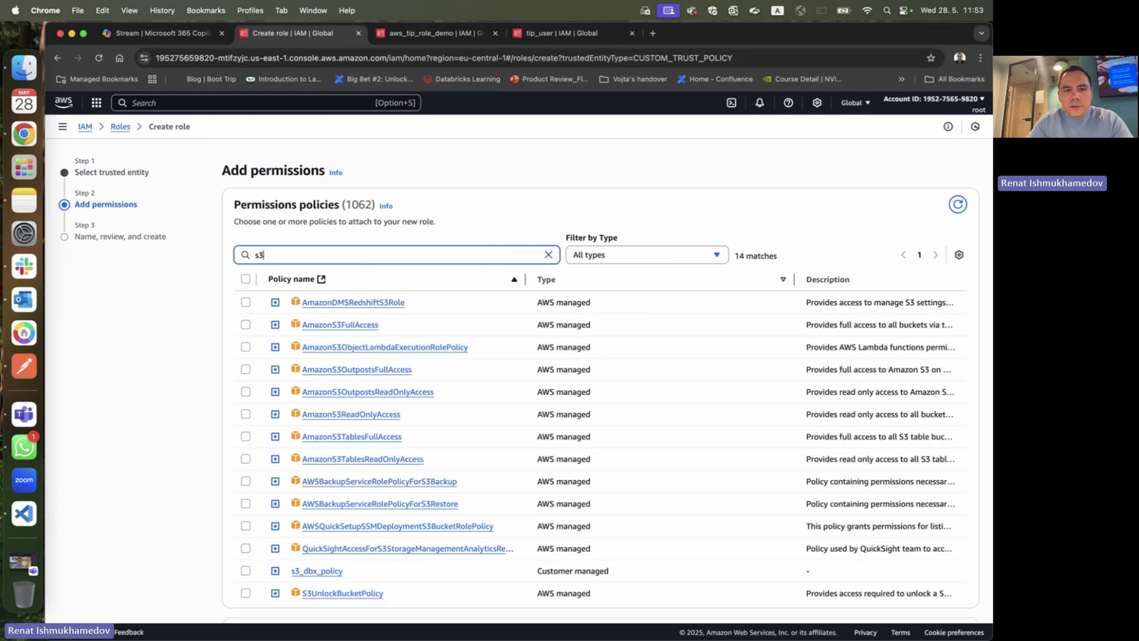
pyautogui.write('gl')
pyautogui.press('BackSpace')
pyautogui.press('BackSpace')
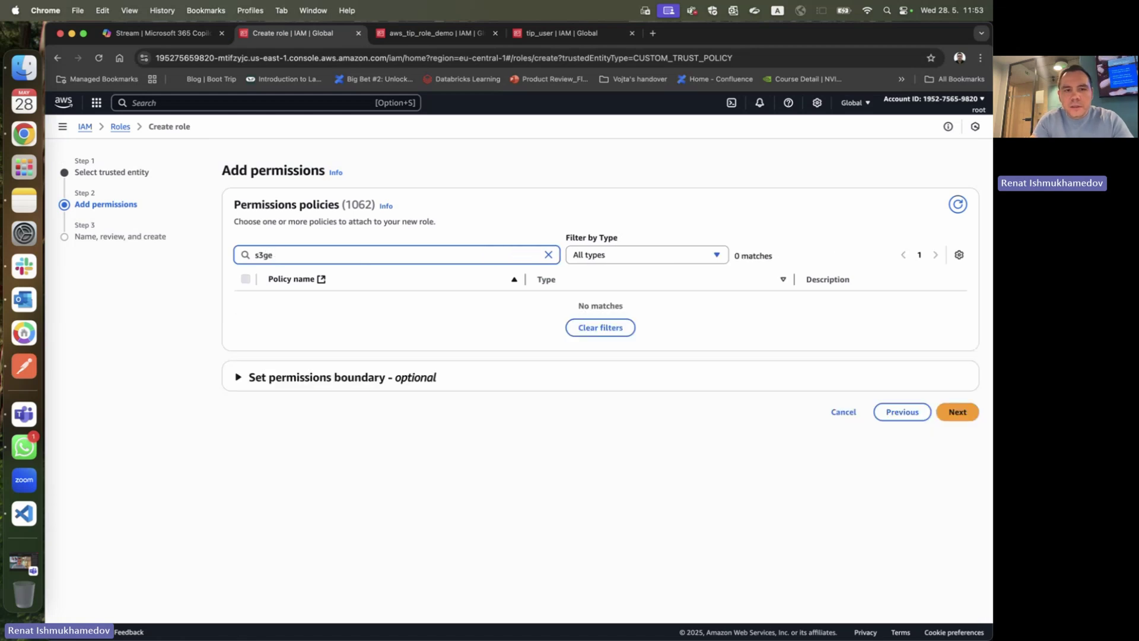
pyautogui.write('g')
pyautogui.press('BackSpace')
pyautogui.press('super+a')
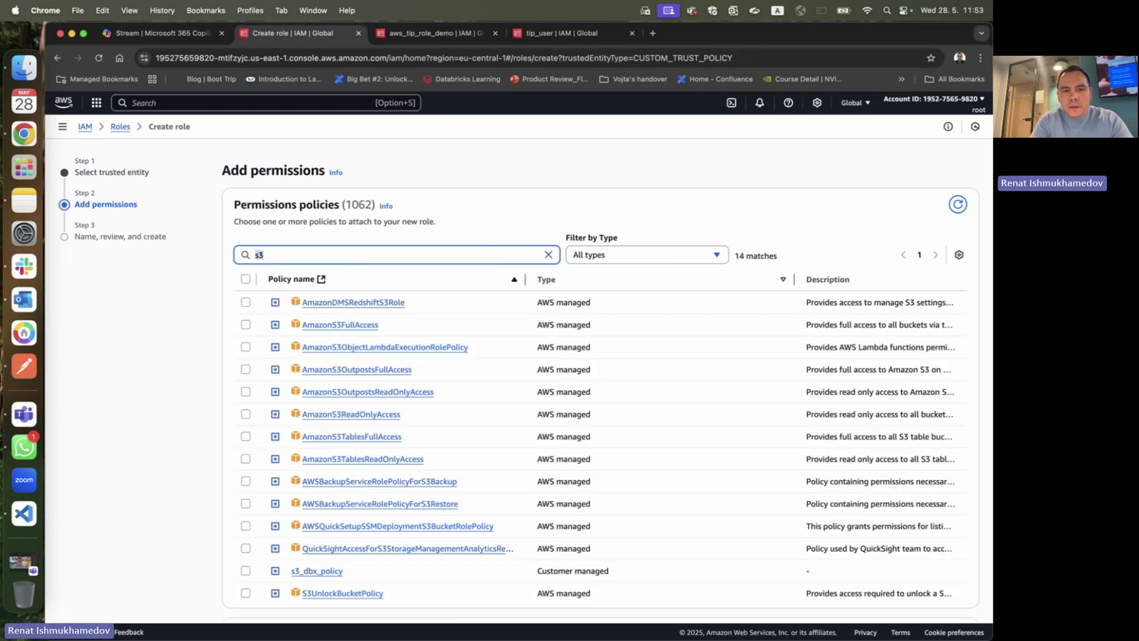
pyautogui.write('get')
# Step: Search the policy list for s3GetDataAccess, check the type filter, then clear the search
pyautogui.click(440, 32)
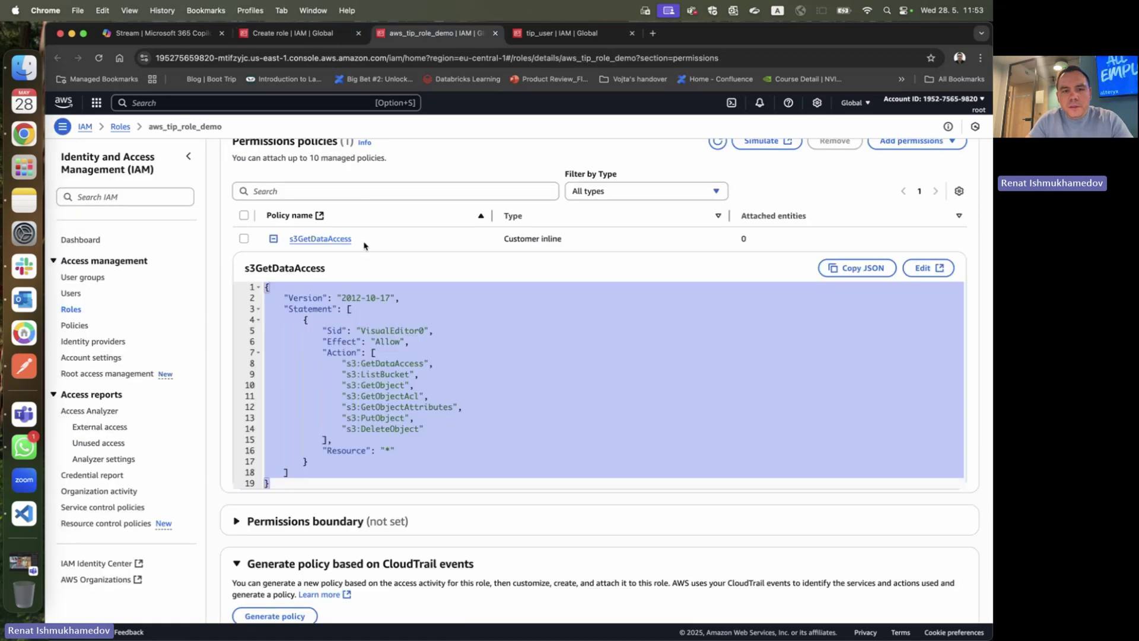
pyautogui.moveTo(364, 245); pyautogui.dragTo(288, 239)
pyautogui.press('super+c')
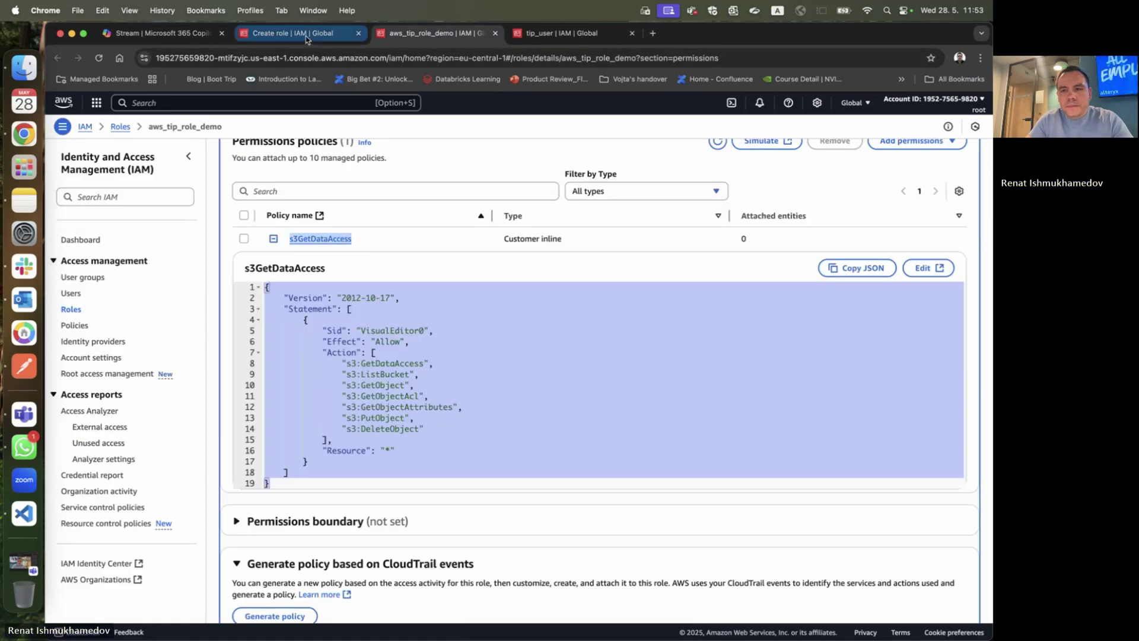
pyautogui.click(306, 37)
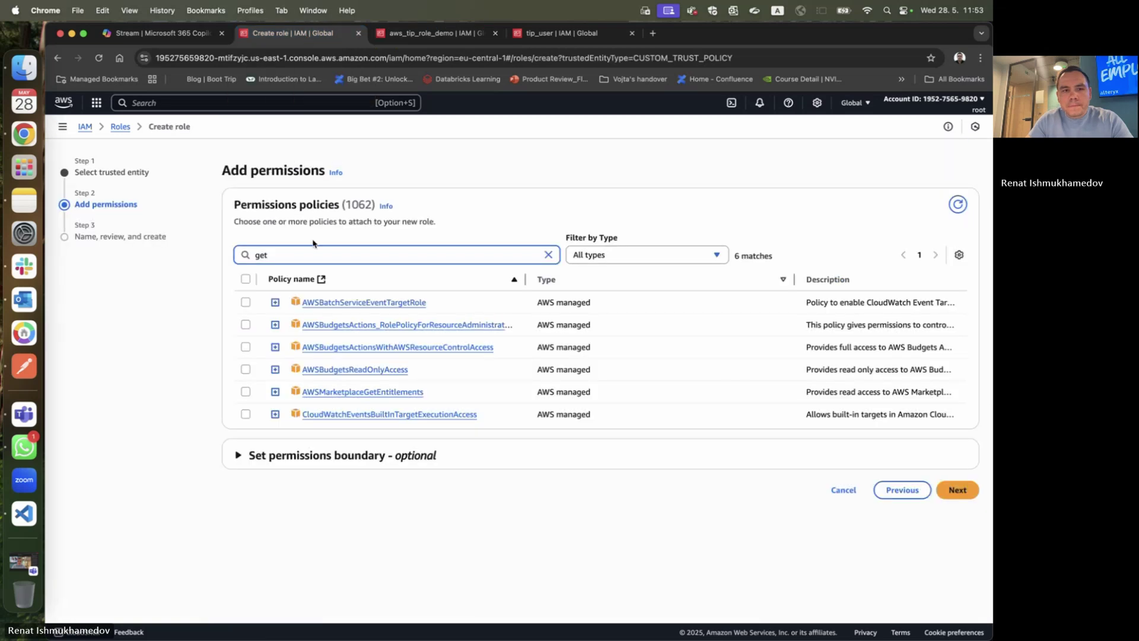
pyautogui.press('super+v')
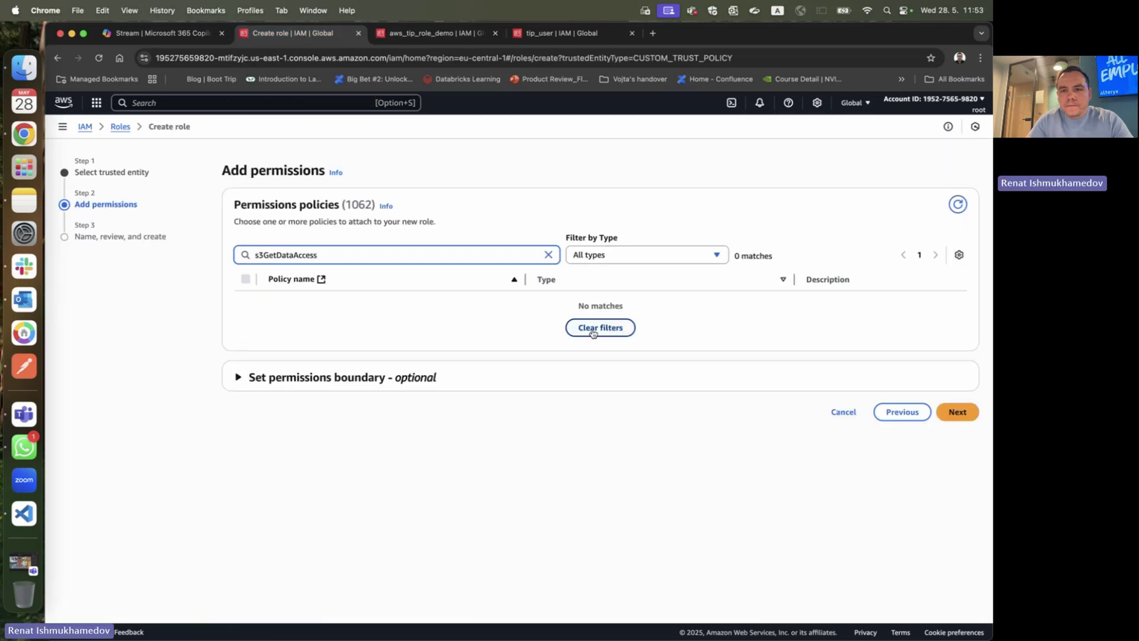
pyautogui.click(714, 255)
pyautogui.click(496, 234)
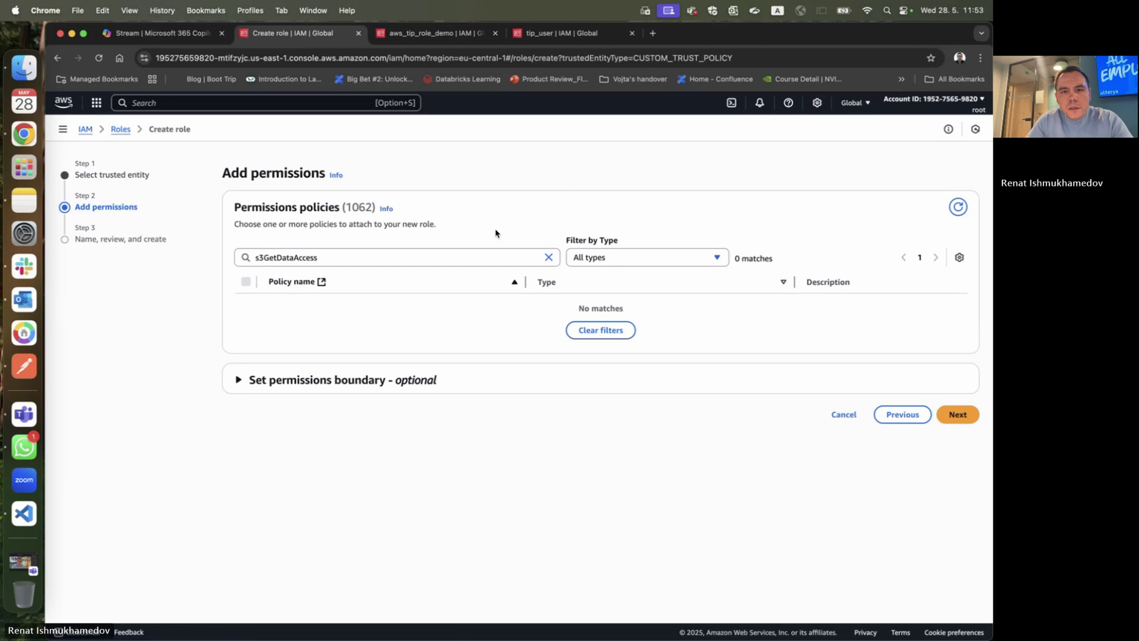
pyautogui.scroll(-1, 495, 234)
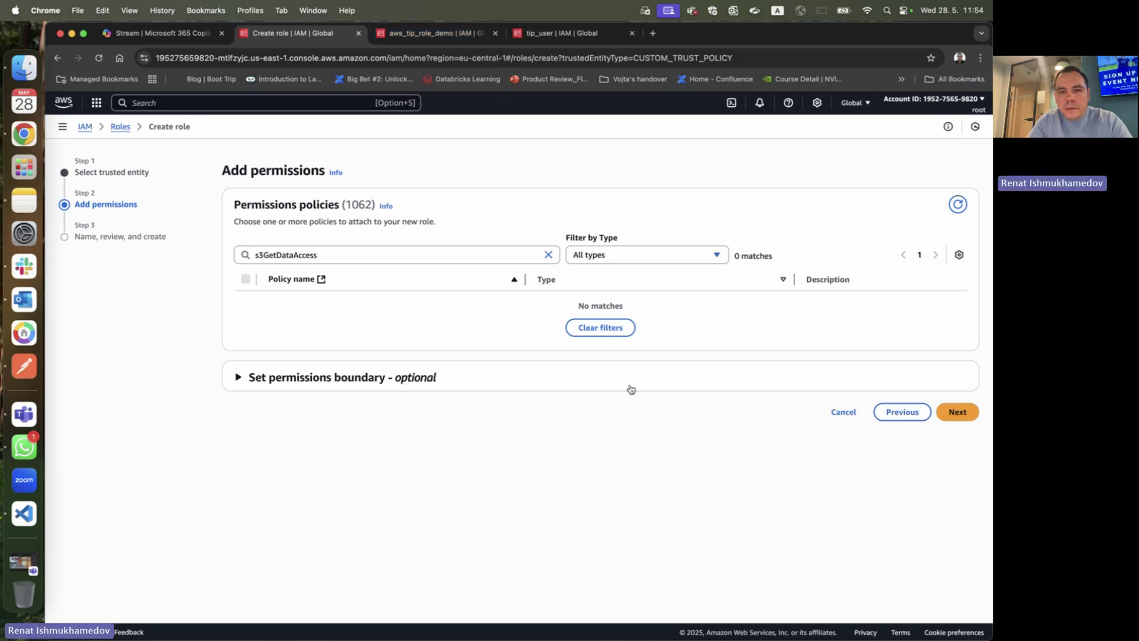
pyautogui.click(548, 254)
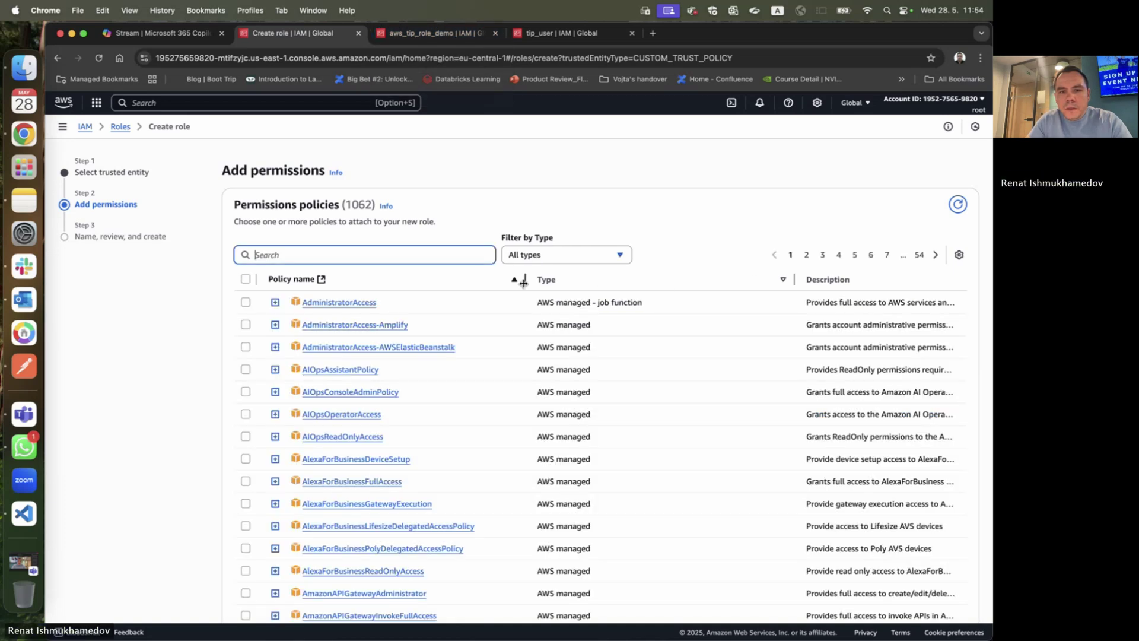
pyautogui.scroll(-5, 404, 302)
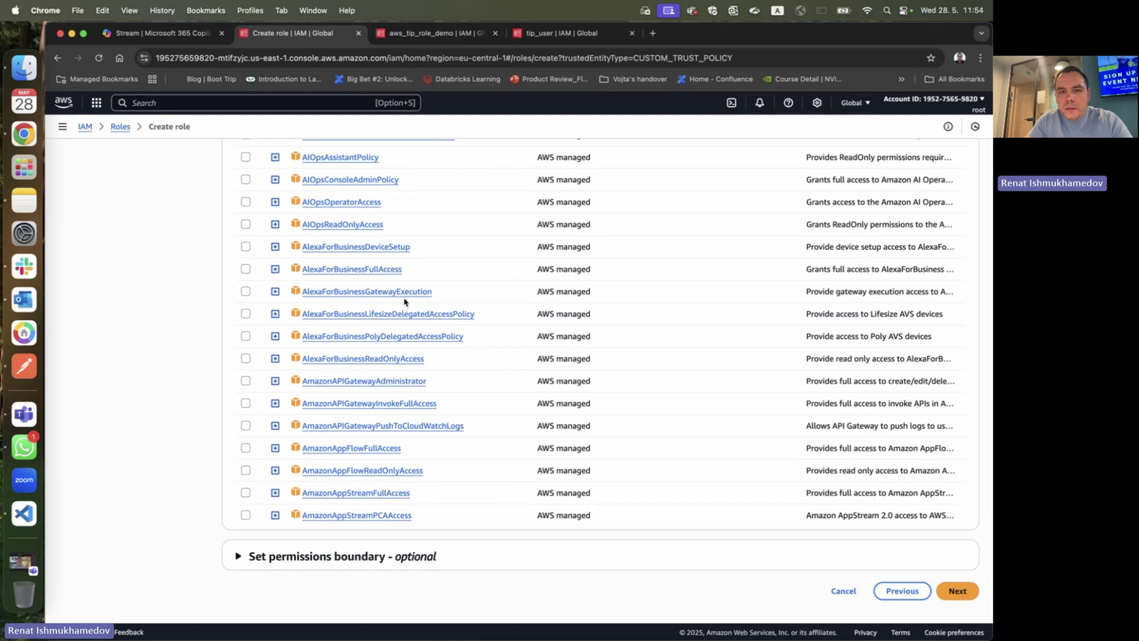
pyautogui.scroll(5, 390, 245)
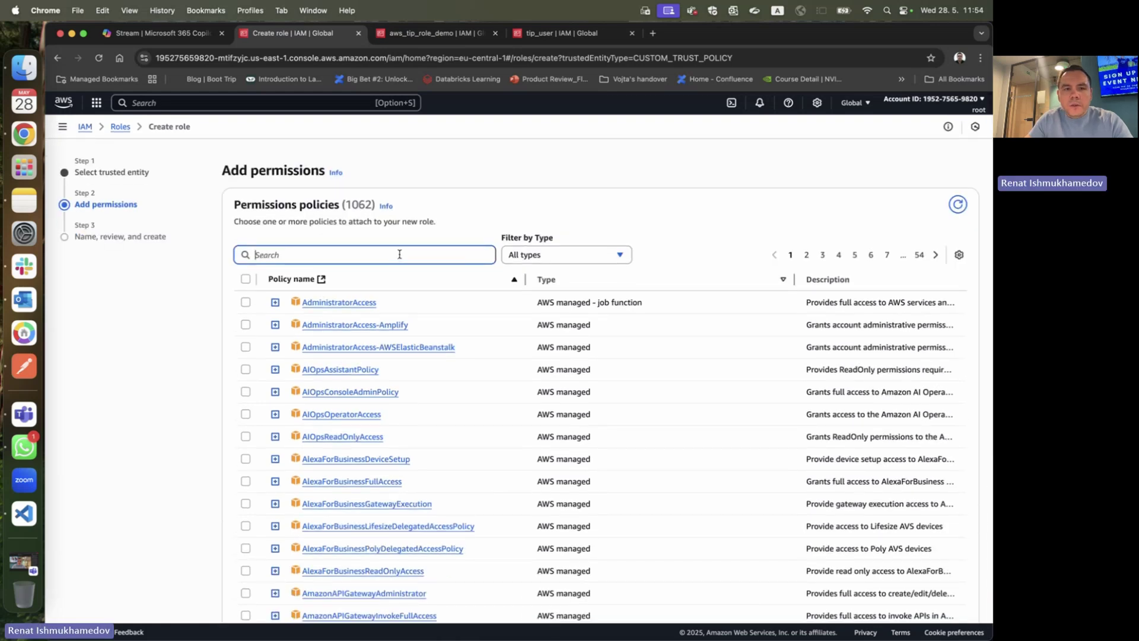
# Step: Search for 's3', tick AmazonS3FullAccess, and proceed to naming the role
pyautogui.write('s3')
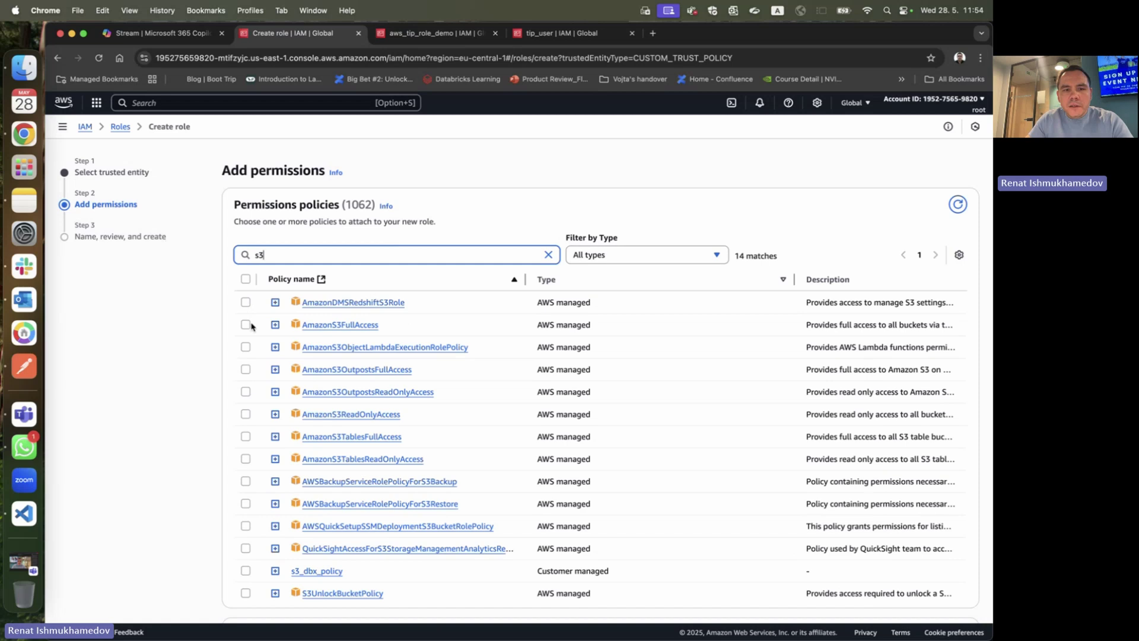
pyautogui.click(246, 325)
pyautogui.scroll(-3, 390, 293)
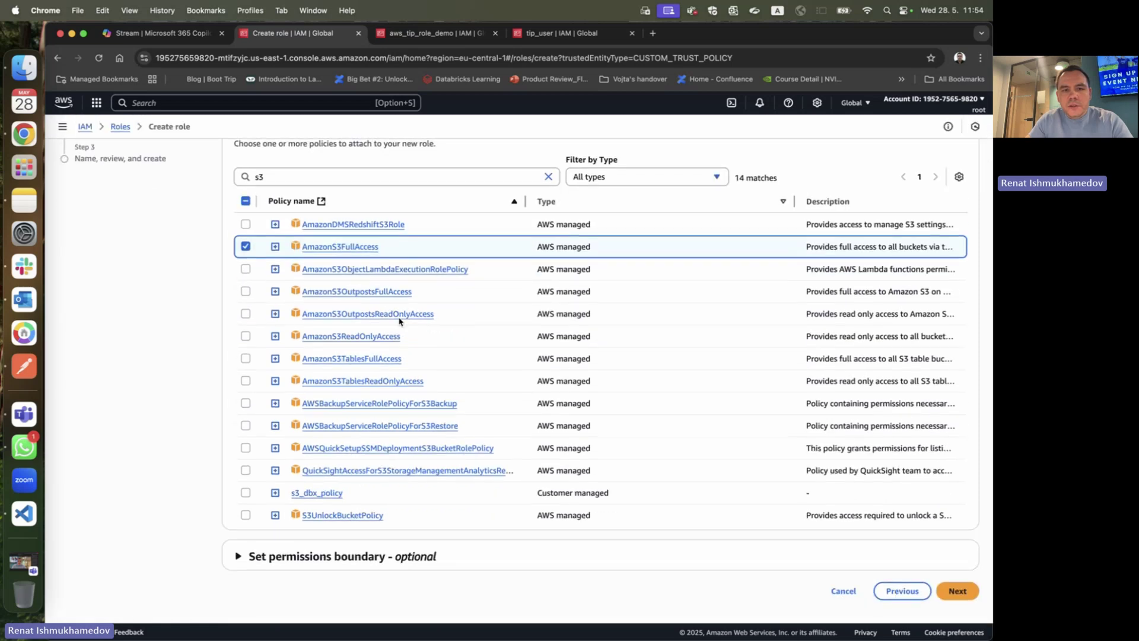
pyautogui.scroll(3, 391, 326)
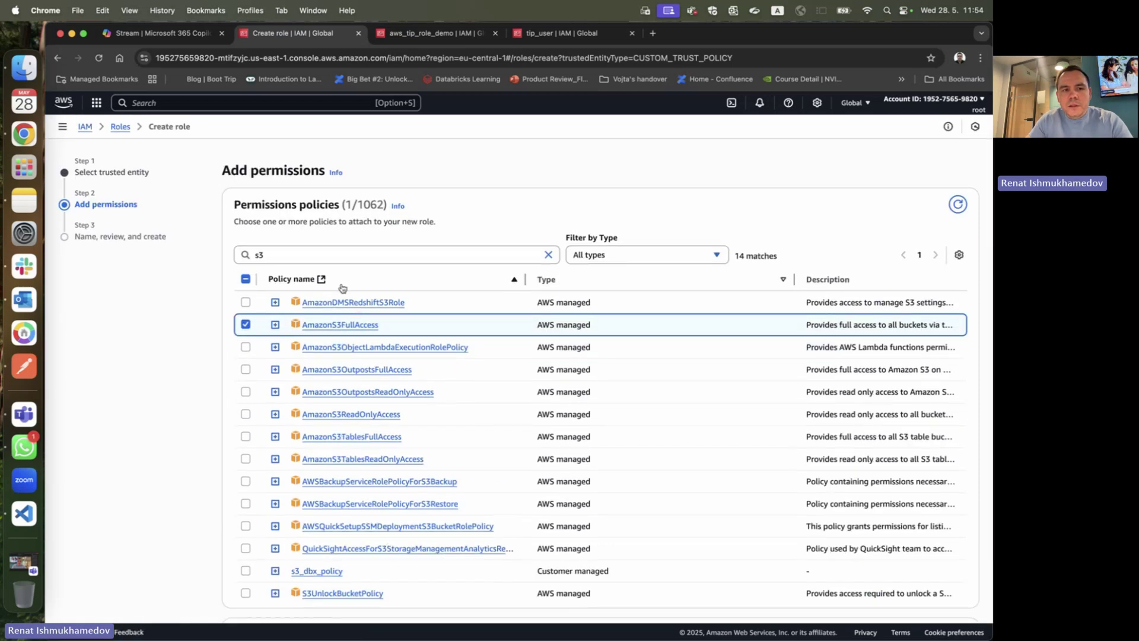
pyautogui.scroll(-5, 353, 284)
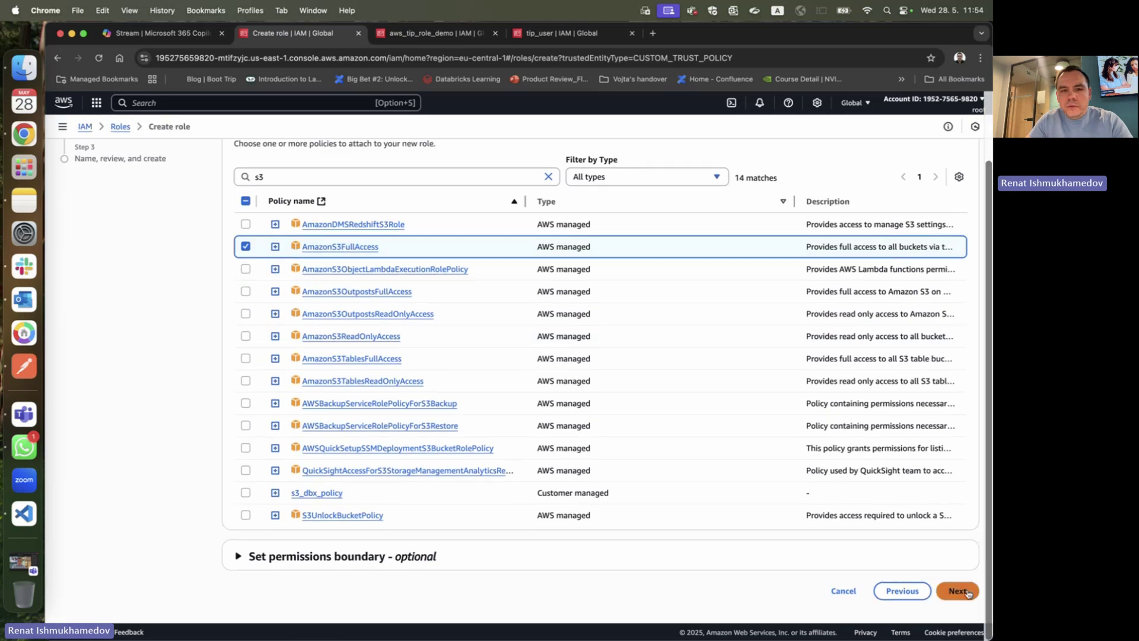
pyautogui.click(958, 592)
# Step: Name the role tip_role, review its trust policy and AmazonS3FullAccess, and create it
pyautogui.scroll(2, 529, 358)
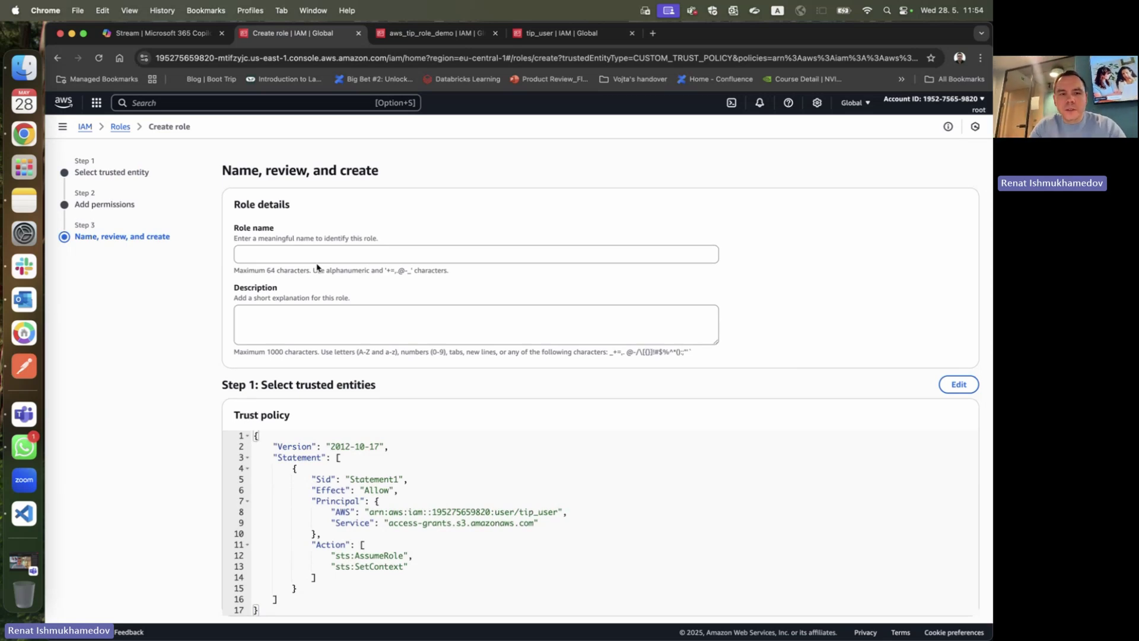
pyautogui.click(322, 258)
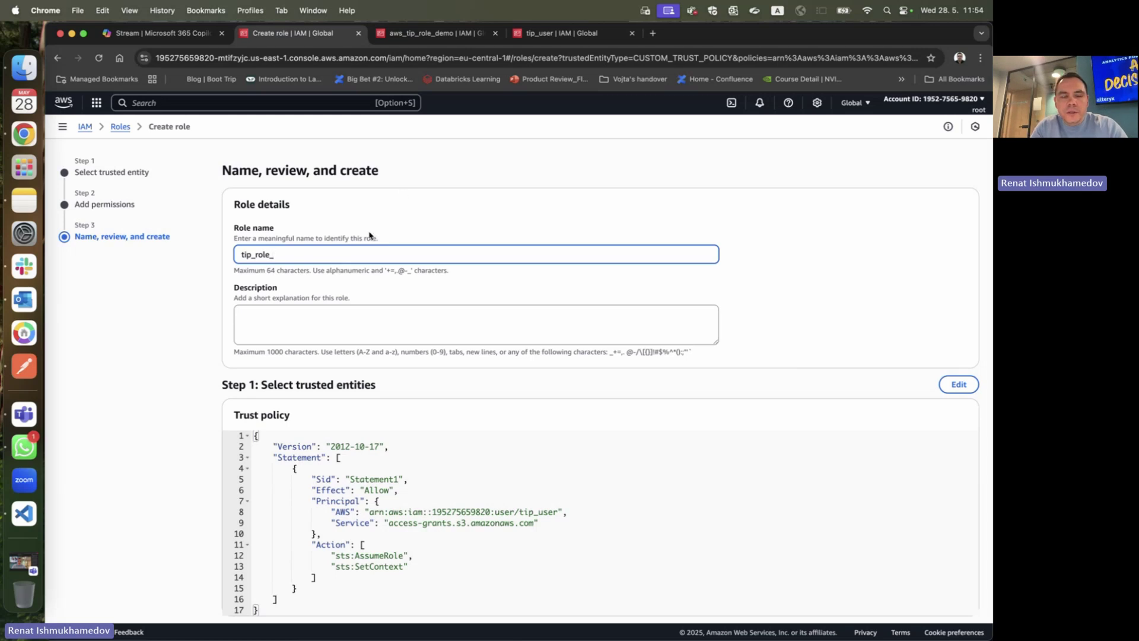
pyautogui.scroll(-5, 307, 320)
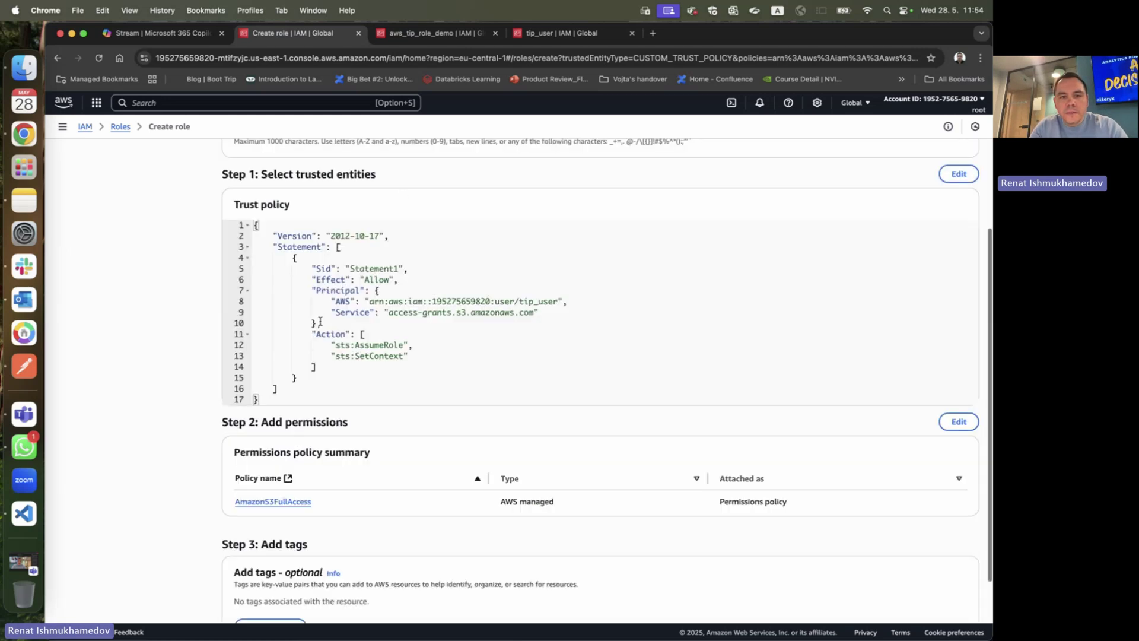
pyautogui.scroll(3, 314, 311)
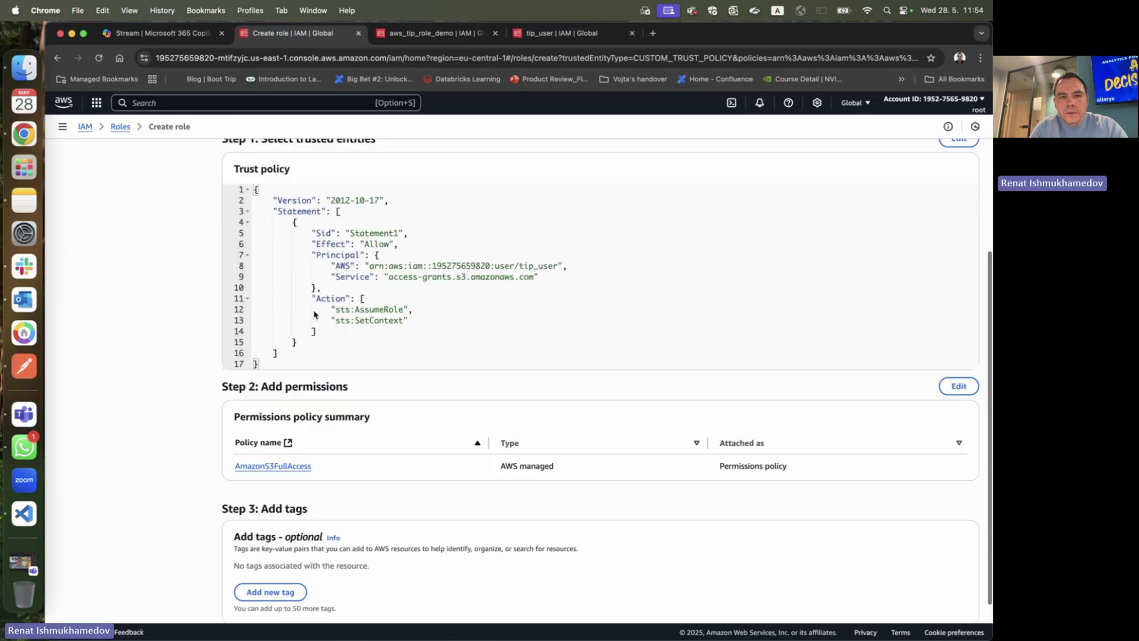
pyautogui.scroll(-3, 287, 501)
pyautogui.click(945, 590)
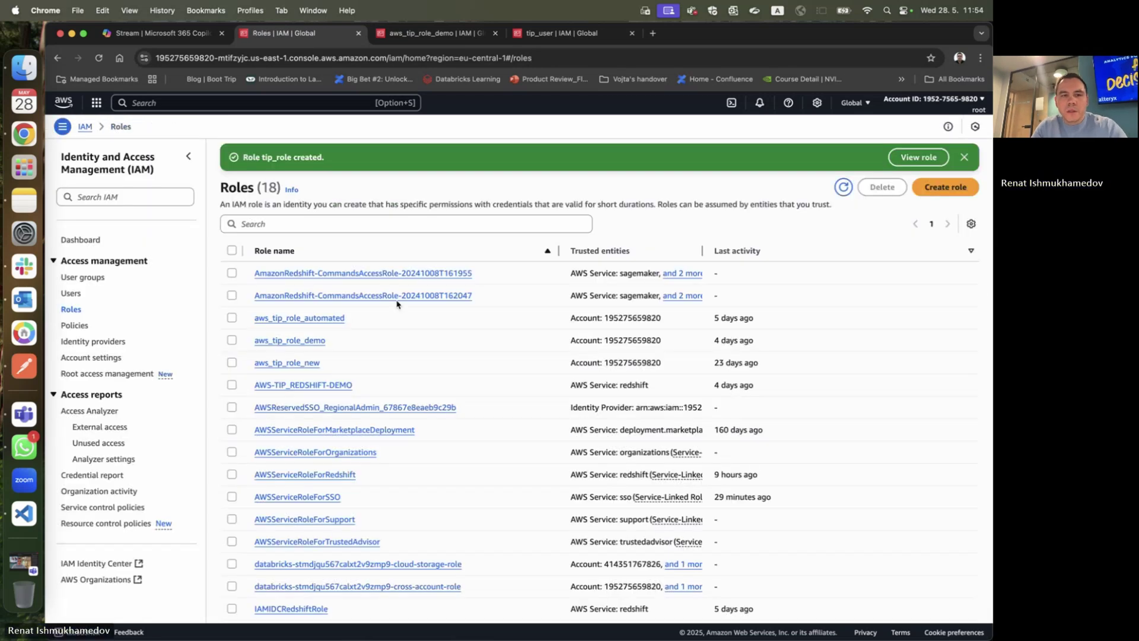
# Step: Filter roles by 'tip', detach AmazonS3FullAccess from tip_role, and choose Create inline policy
pyautogui.click(392, 224)
pyautogui.write('tip')
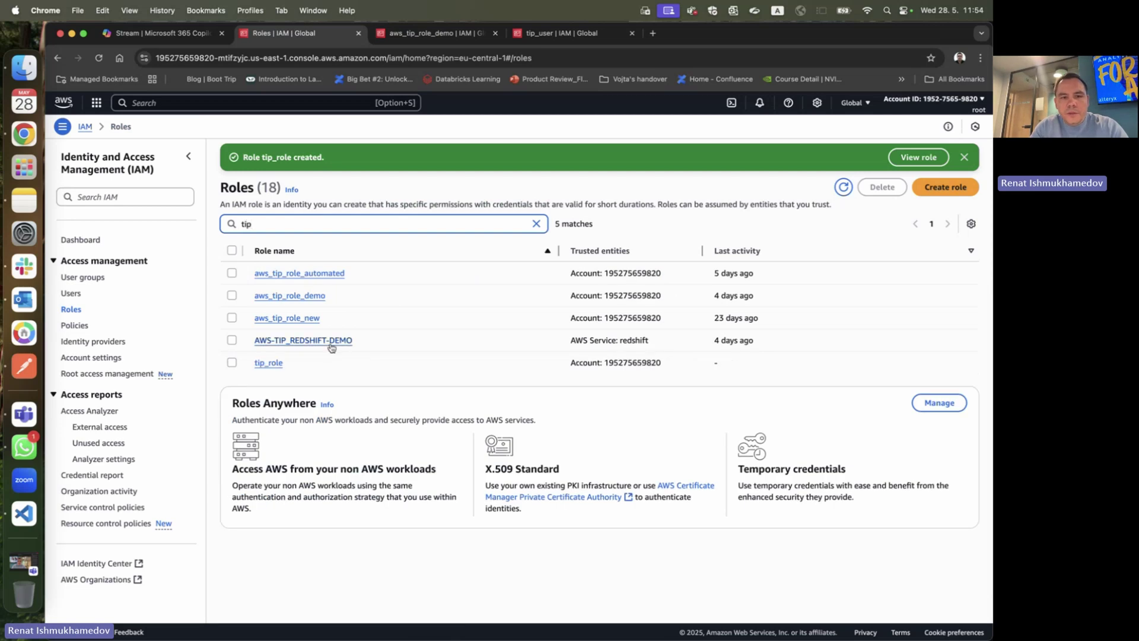
pyautogui.click(268, 362)
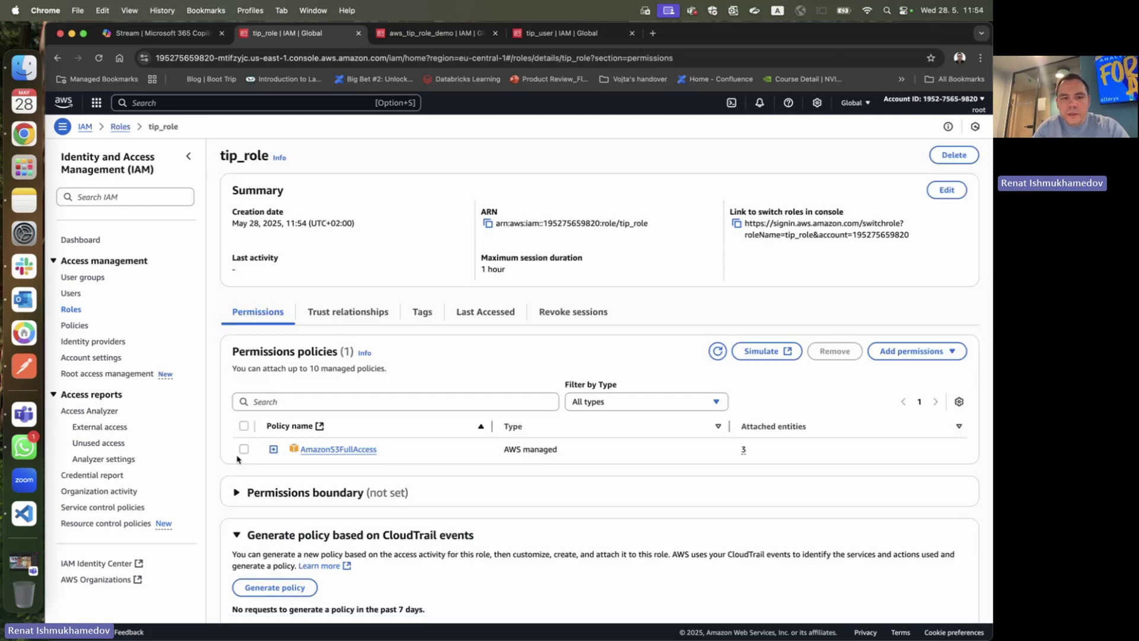
pyautogui.click(243, 450)
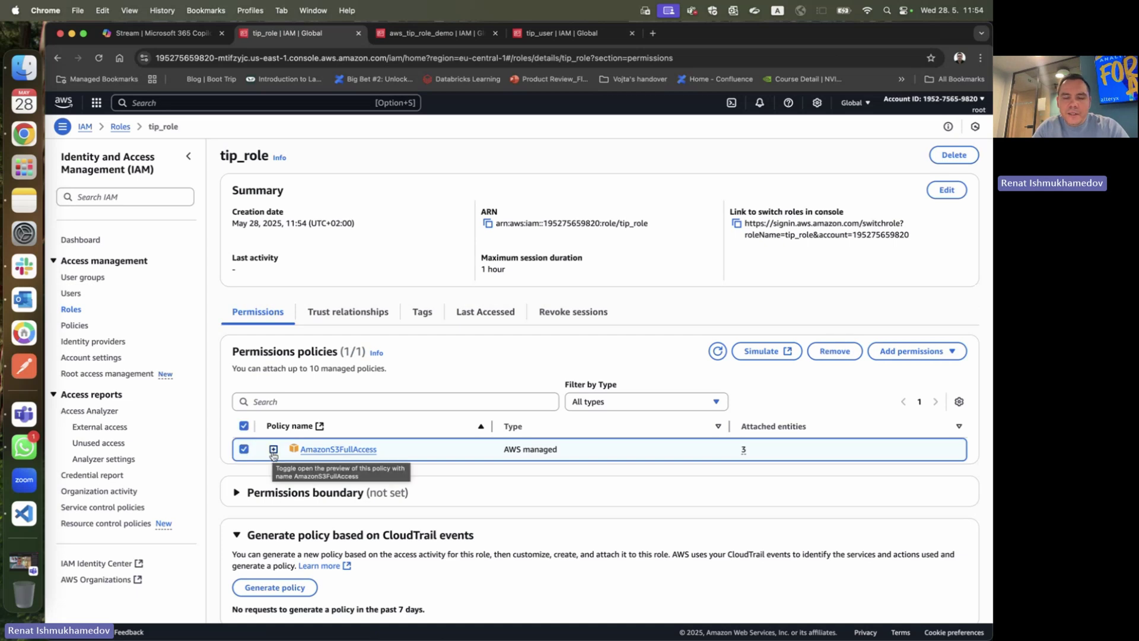
pyautogui.click(820, 353)
pyautogui.click(661, 394)
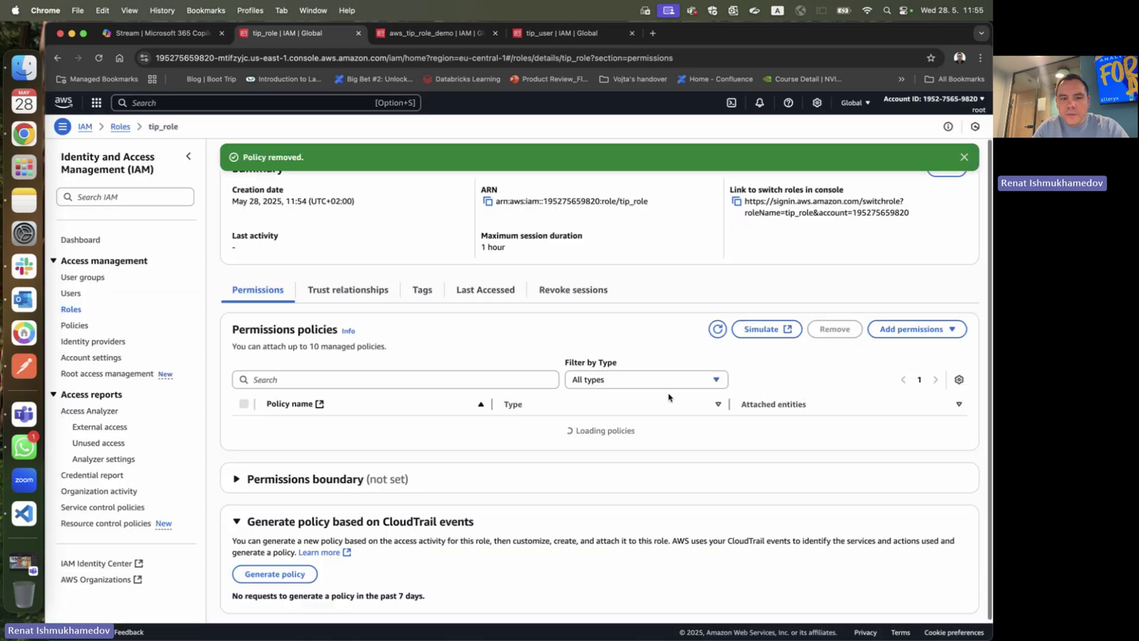
pyautogui.click(904, 329)
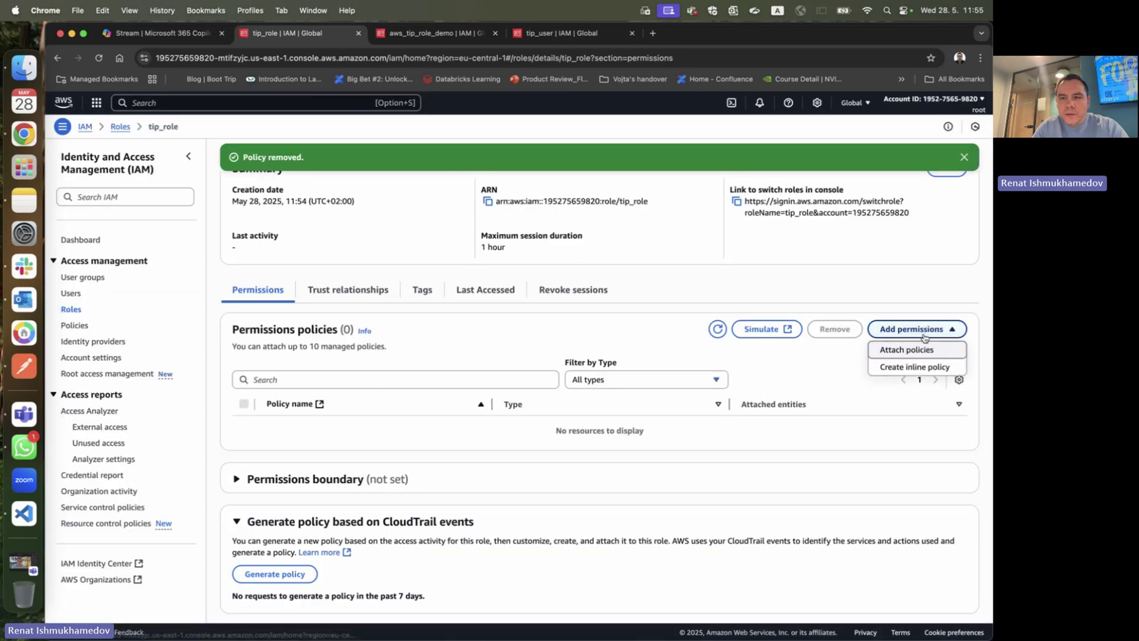
pyautogui.click(890, 369)
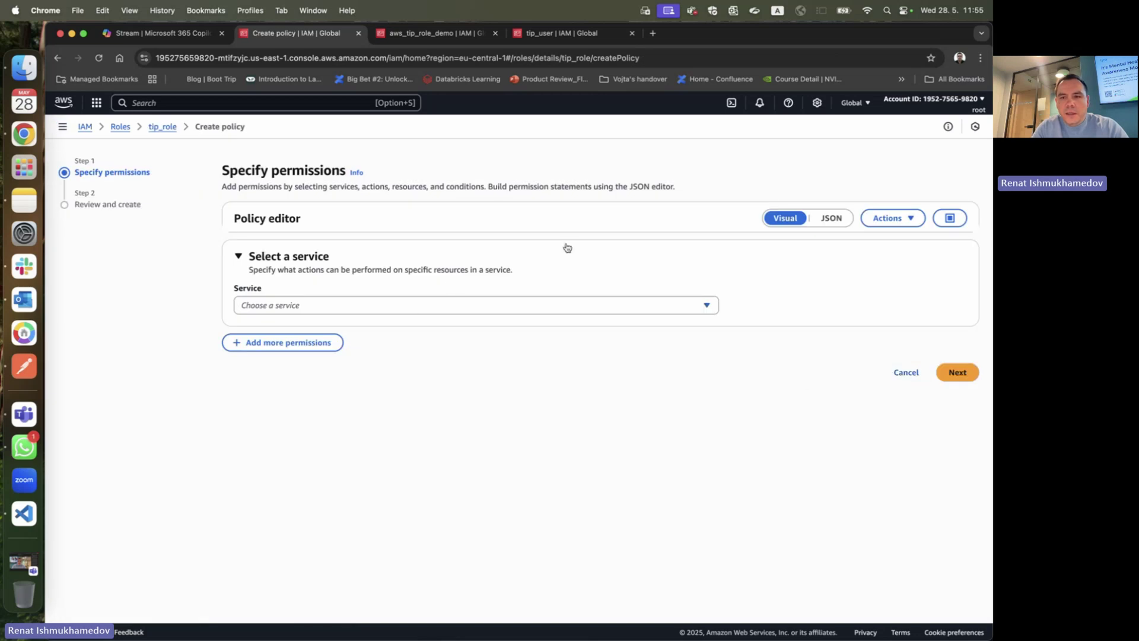
# Step: Replace tip_role's new policy JSON with the S3 permissions copied from aws_tip_role_demo
pyautogui.click(820, 219)
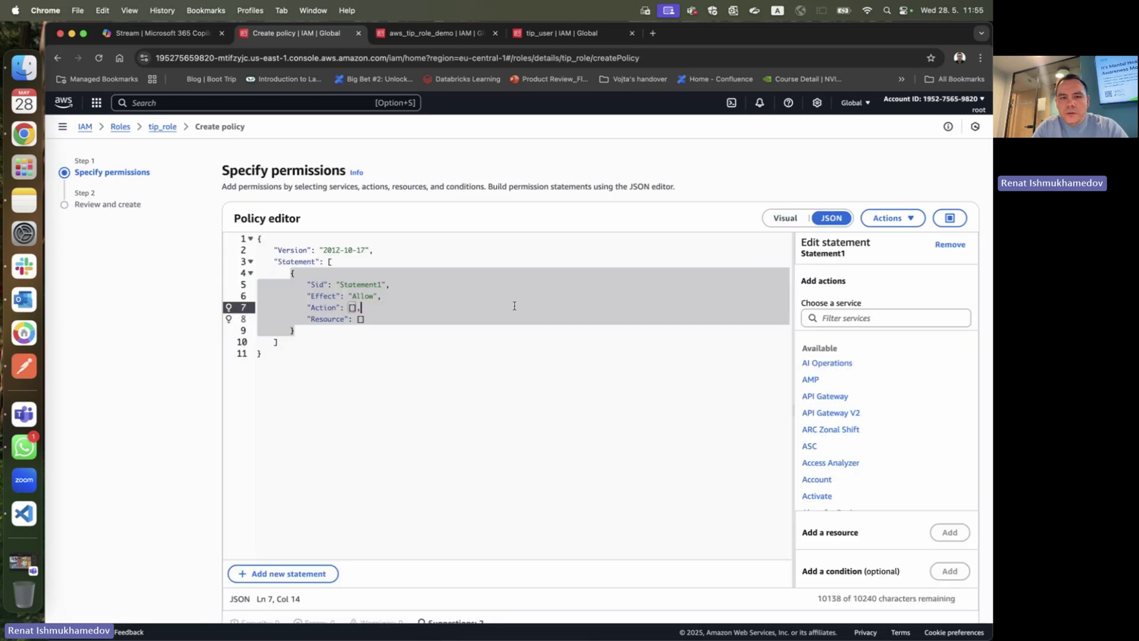
pyautogui.hotkey('ctrl', 'Tab')
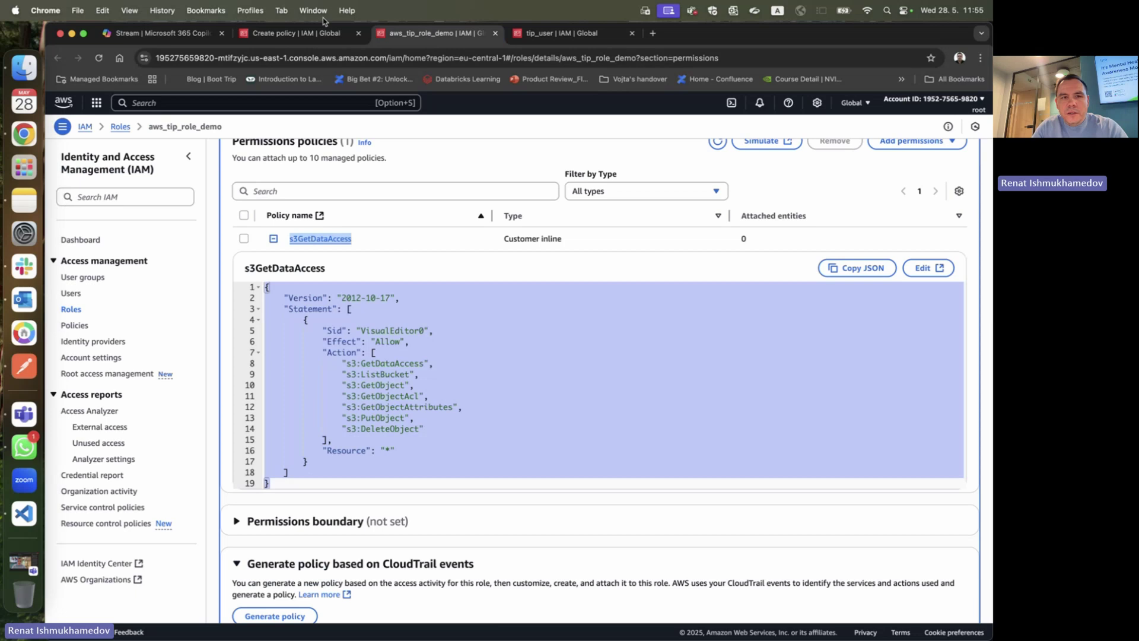
pyautogui.click(324, 32)
pyautogui.press('super+a')
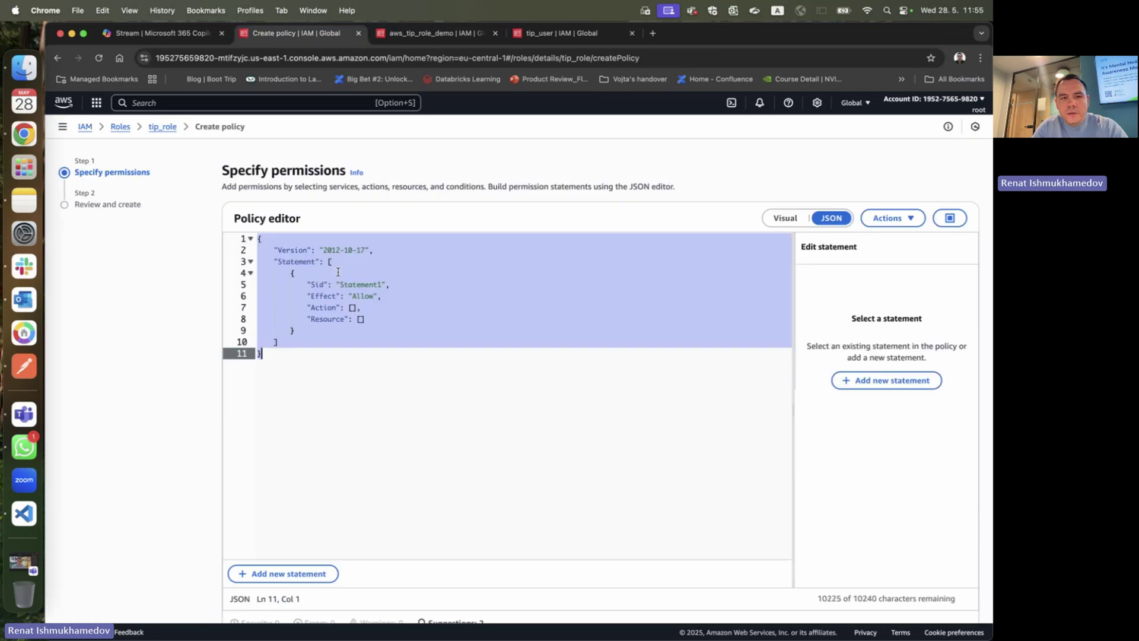
pyautogui.hotkey('ctrl', 'Tab')
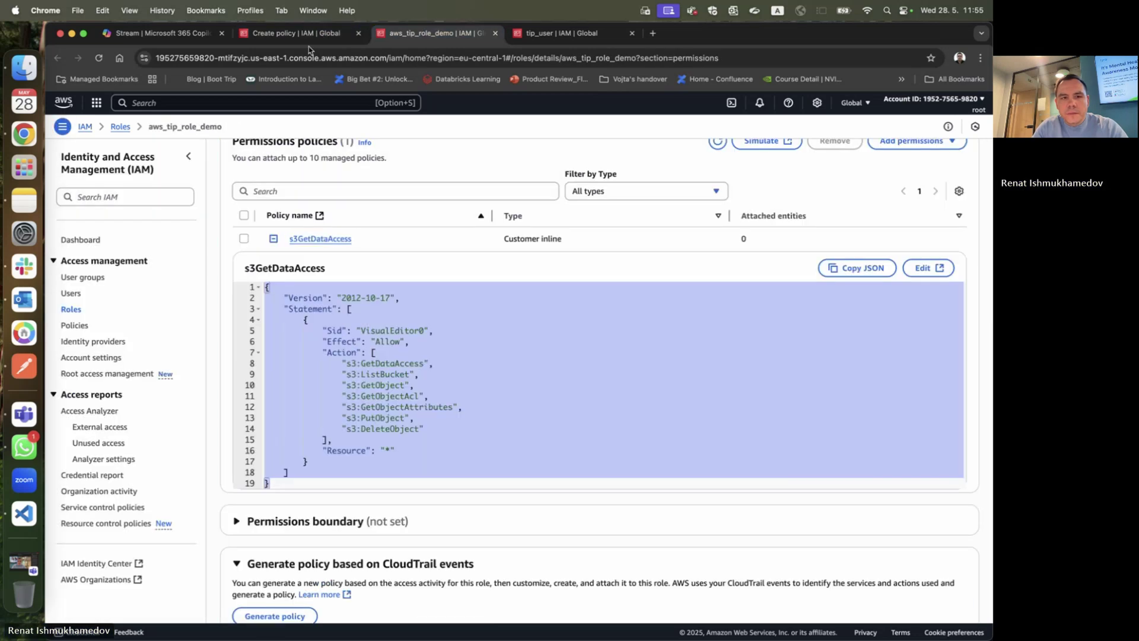
pyautogui.click(309, 35)
pyautogui.write('{     "Version": "2012-10-17",     "Statement": [         {             "Sid": "VisualEditor0",             "Effect": "Allow",             "Action": [                 "s3:GetDataAccess",                 "s3:ListBucket",                 "s3:GetObject",                 "s3:GetObjectAcl",                 "s3:GetObjectAttributes",                 "s3:PutObject",                 "s3:DeleteObject"             ],             "Resource": "*"         }     ] }')
pyautogui.click(358, 337)
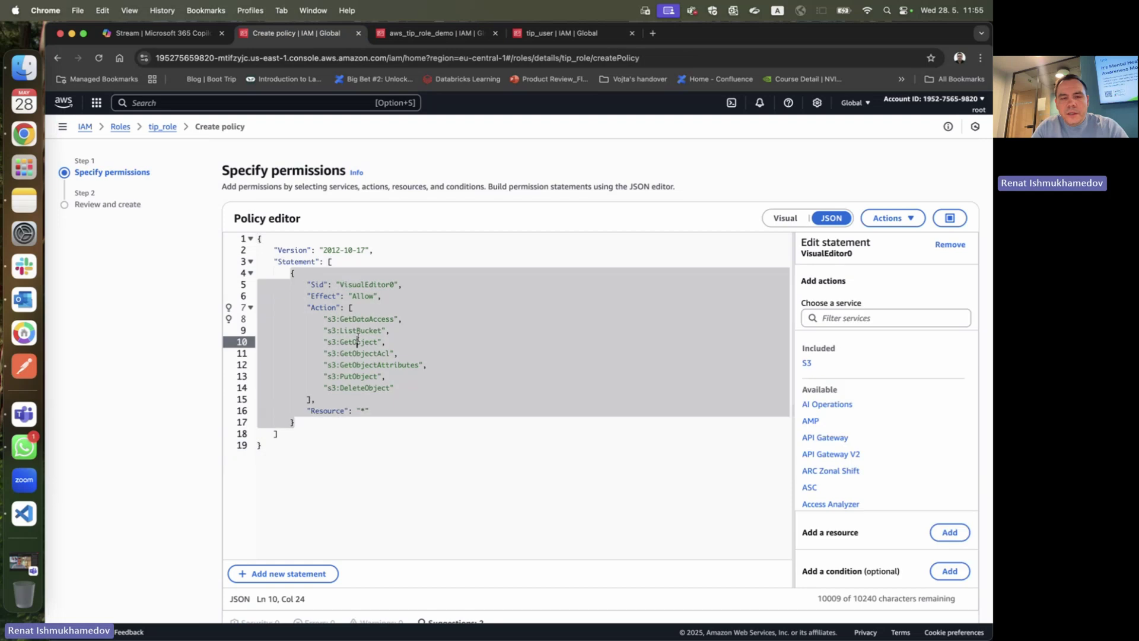
pyautogui.click(398, 445)
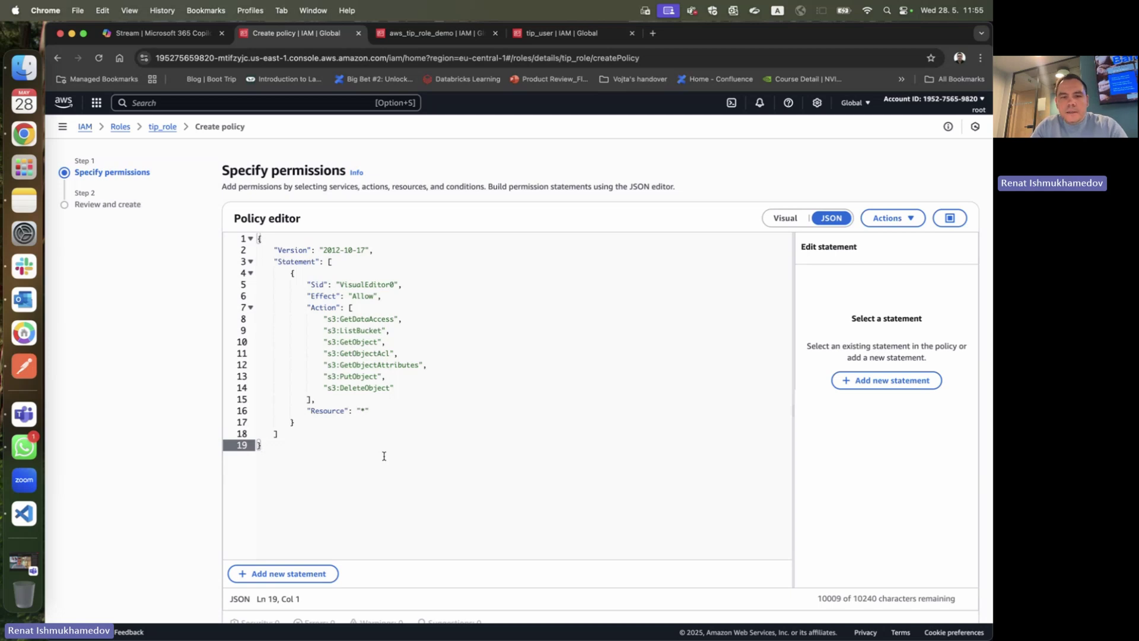
pyautogui.scroll(-3, 384, 456)
# Step: Name the inline policy s3GetDataAccess, matching aws_tip_role_demo's, and create it
pyautogui.click(943, 596)
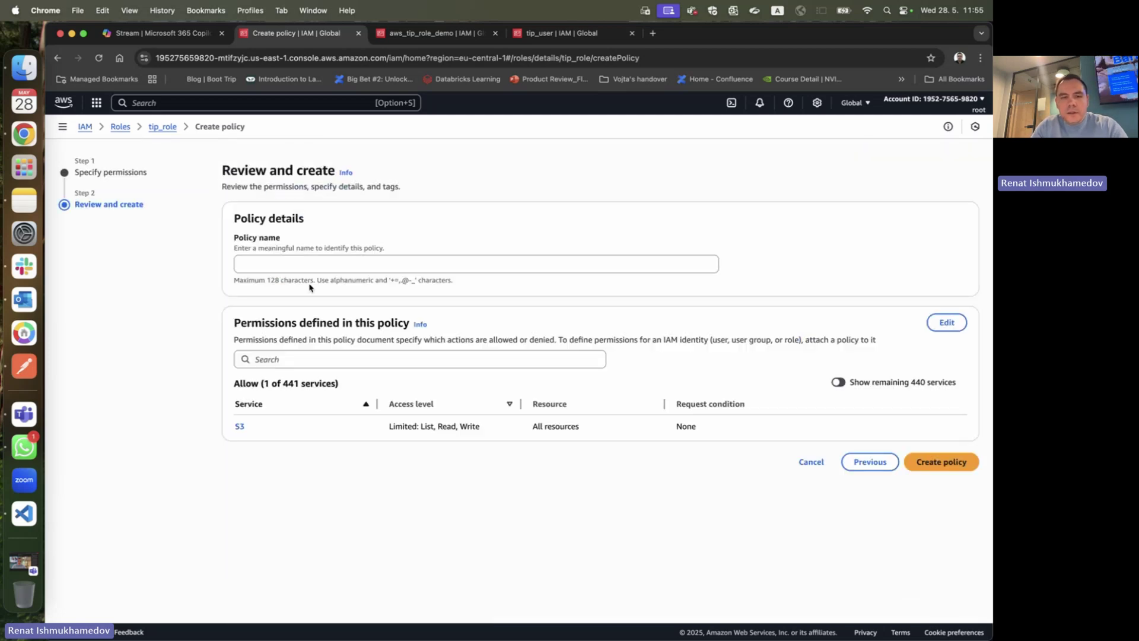
pyautogui.click(297, 263)
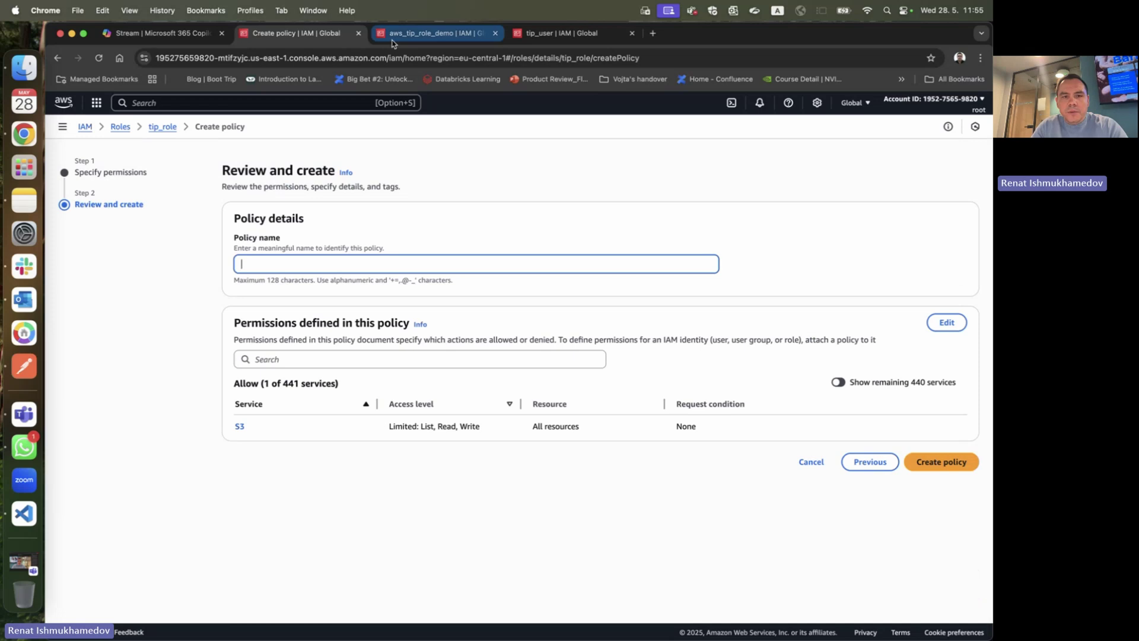
pyautogui.click(433, 33)
pyautogui.moveTo(356, 237); pyautogui.dragTo(289, 239)
pyautogui.press('super+c')
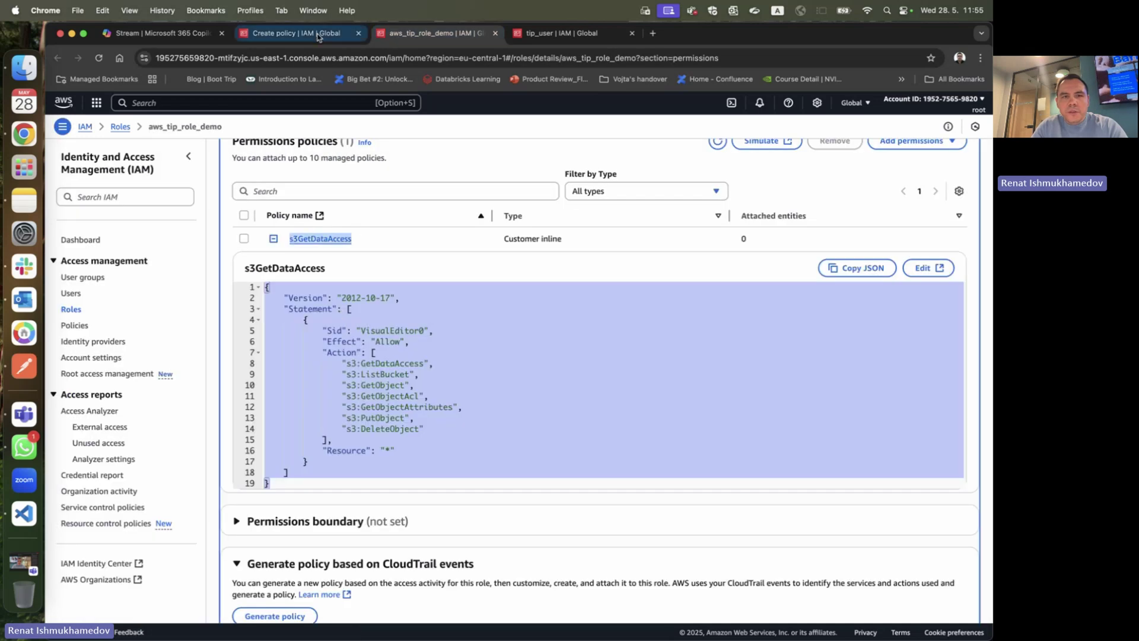
pyautogui.click(296, 32)
pyautogui.press('super+v')
pyautogui.click(480, 297)
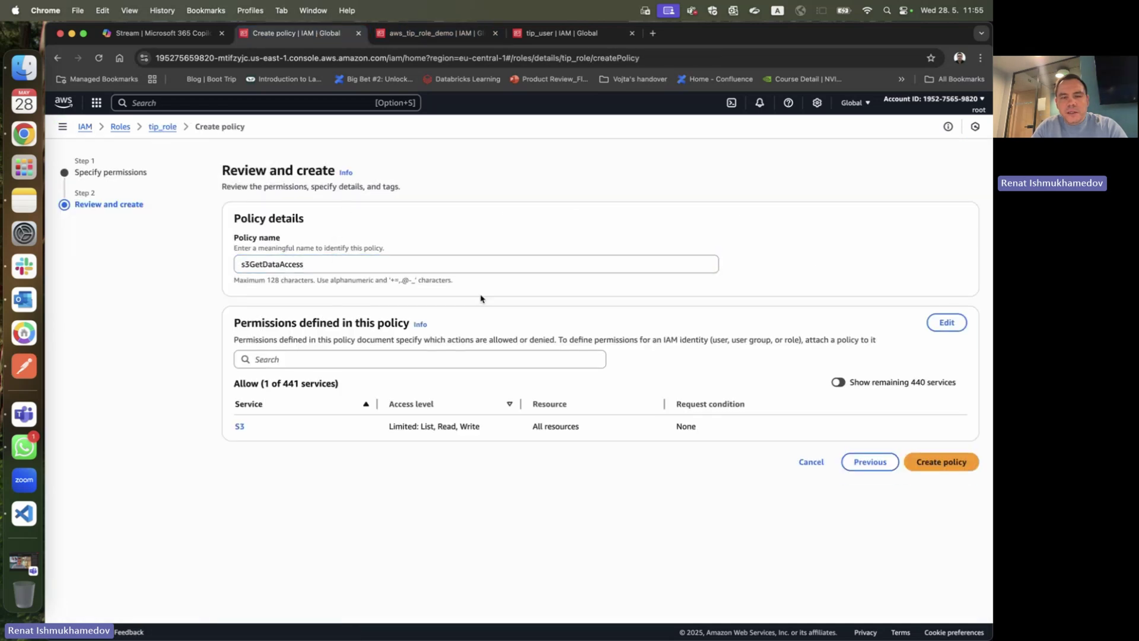
pyautogui.click(919, 466)
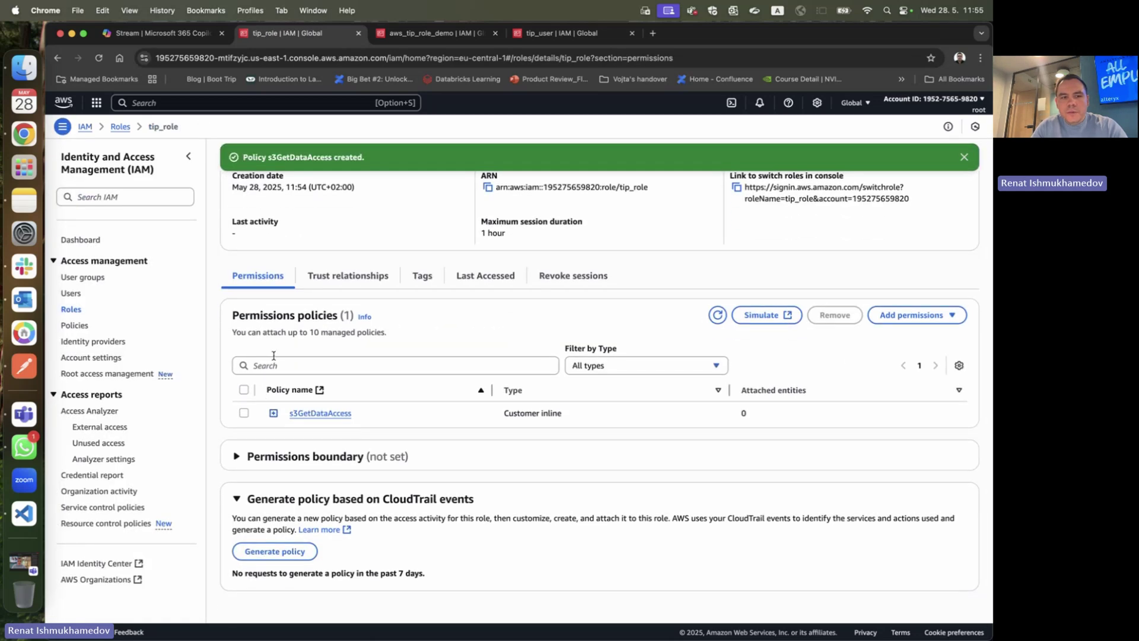
# Step: Expand tip_role's s3GetDataAccess policy and review its S3 permissions JSON
pyautogui.scroll(2, 283, 365)
pyautogui.scroll(-2, 283, 365)
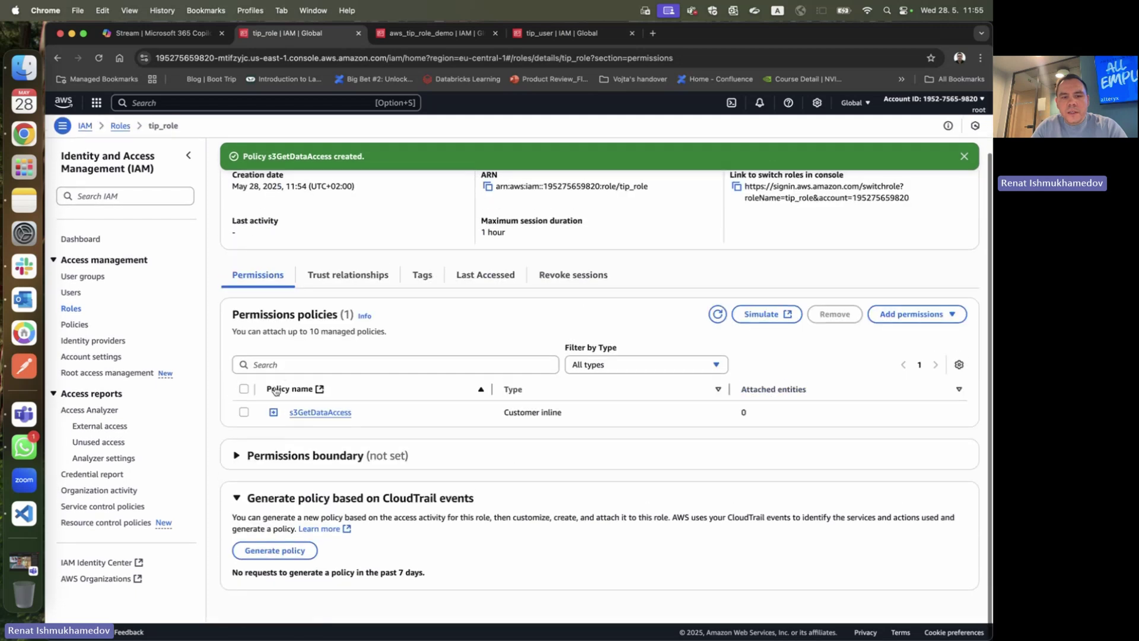
pyautogui.click(273, 413)
pyautogui.scroll(-3, 279, 421)
pyautogui.scroll(-2, 279, 421)
pyautogui.scroll(1, 279, 421)
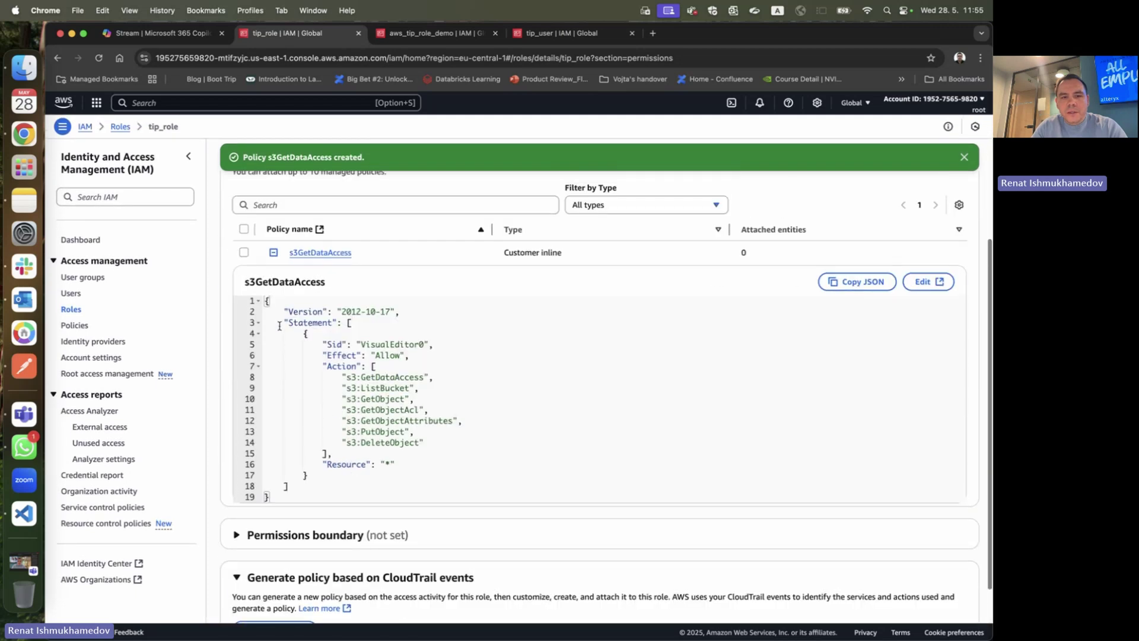
pyautogui.click(266, 302)
pyautogui.press('super+a')
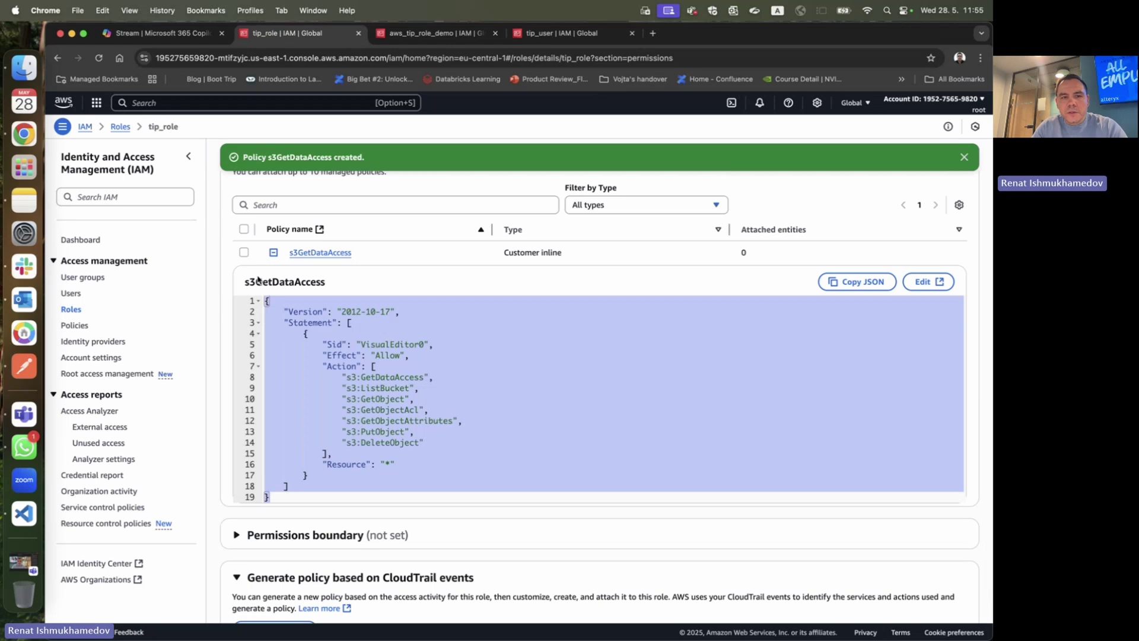
pyautogui.click(273, 252)
pyautogui.scroll(1, 278, 342)
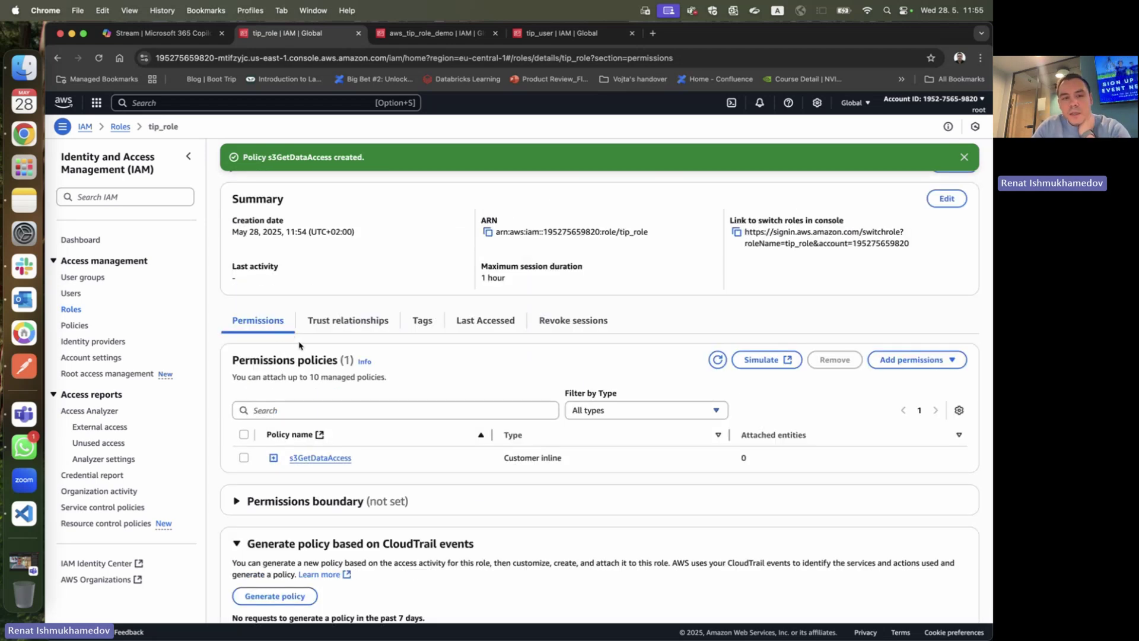
# Step: Review the trust policy's tip_user ARN and access-grants.s3.amazonaws.com service principal
pyautogui.click(354, 321)
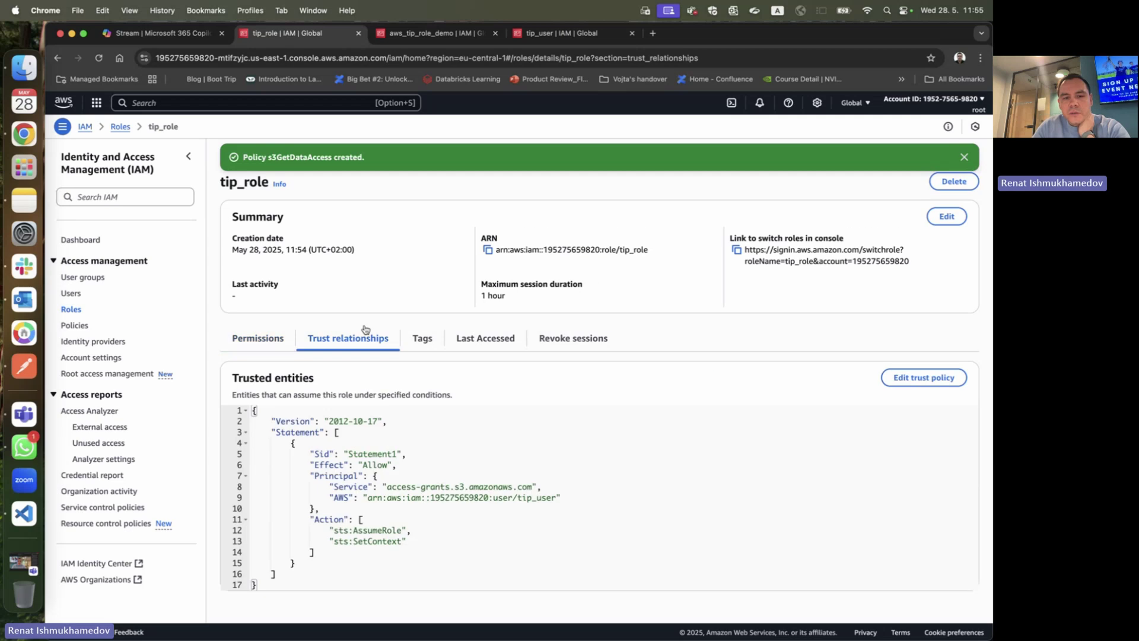
pyautogui.press('super+a')
pyautogui.click(253, 410)
pyautogui.moveTo(368, 497)
pyautogui.mouseDown()
pyautogui.moveTo(557, 497)
pyautogui.moveTo(369, 501)
pyautogui.moveTo(382, 501)
pyautogui.mouseUp()
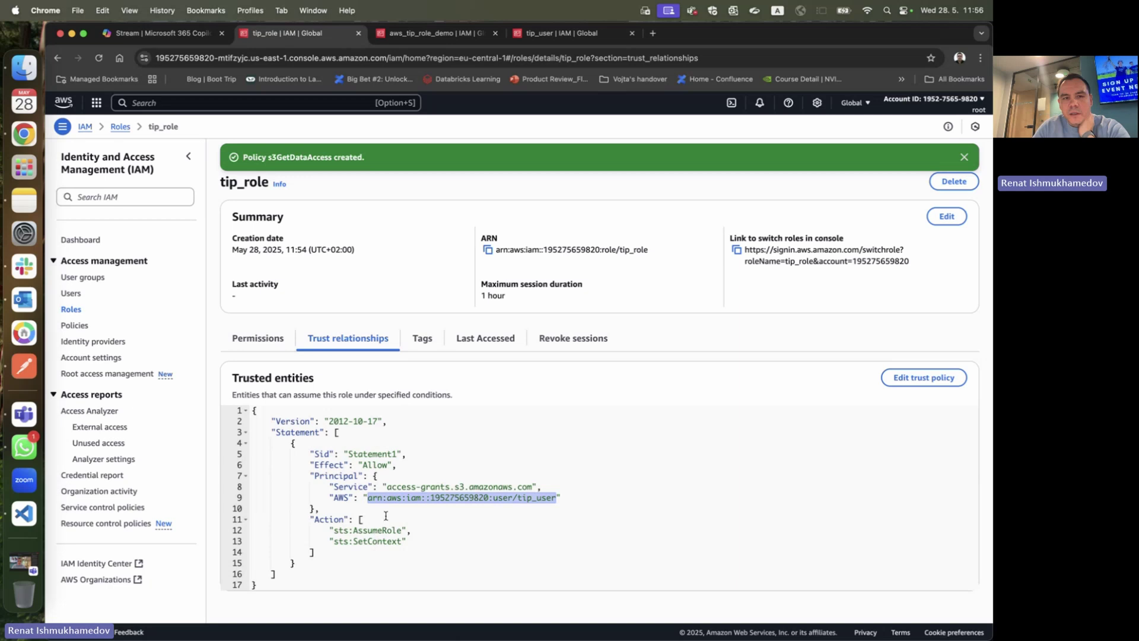
pyautogui.scroll(1, 386, 515)
pyautogui.moveTo(387, 492); pyautogui.dragTo(478, 495)
pyautogui.doubleClick(395, 494)
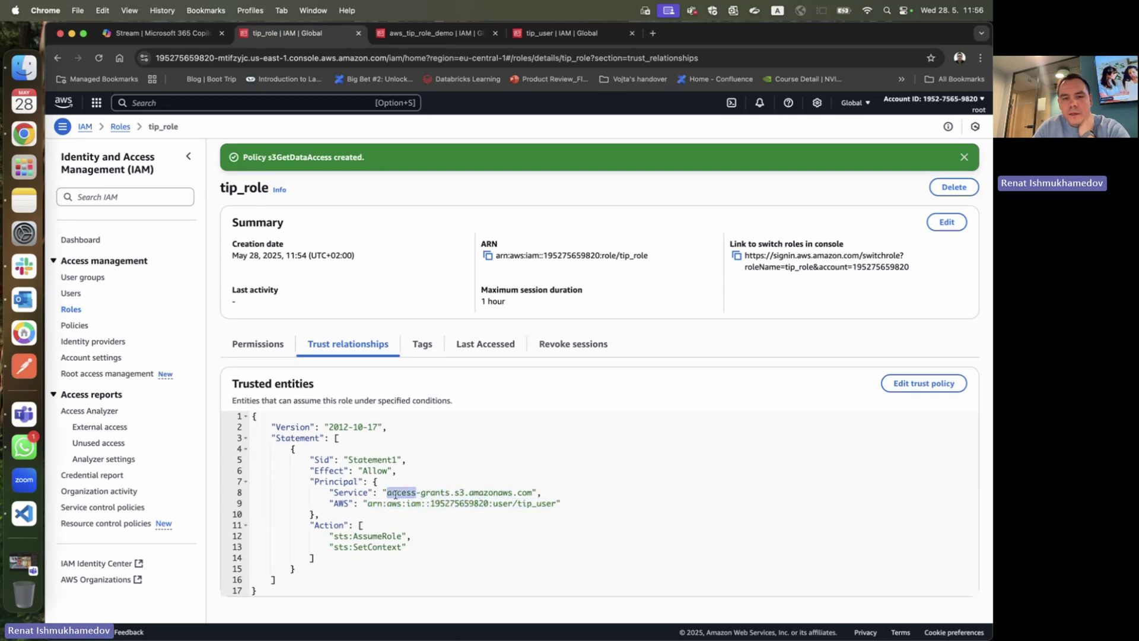
pyautogui.moveTo(386, 494); pyautogui.dragTo(533, 493)
pyautogui.click(257, 374)
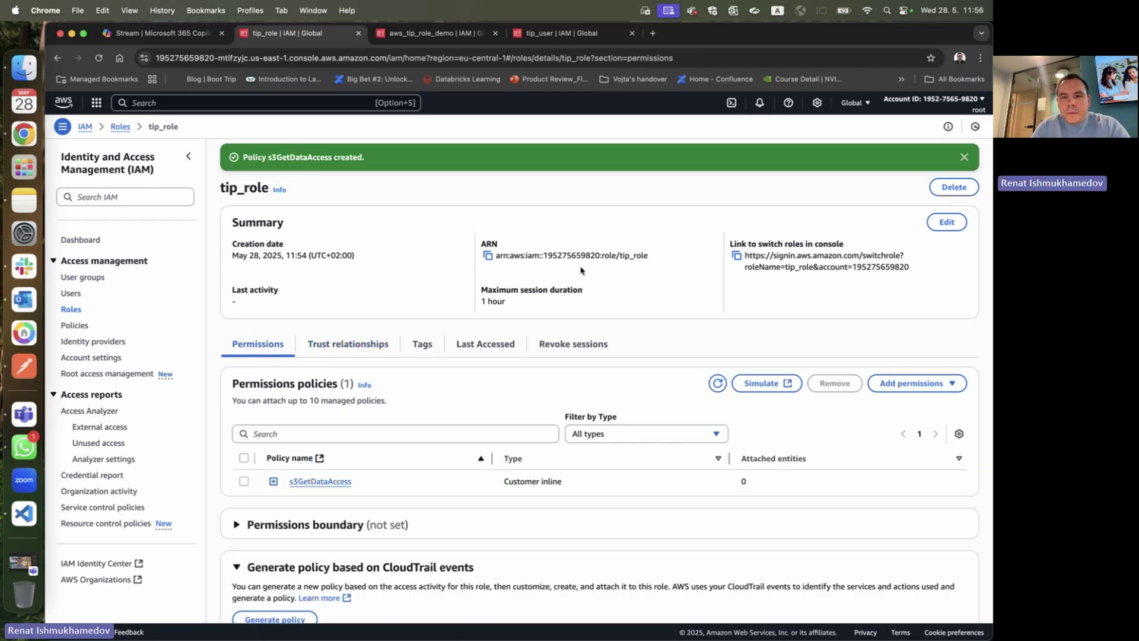
# Step: Copy the tip_role ARN and bring up the process.txt notes
pyautogui.click(487, 255)
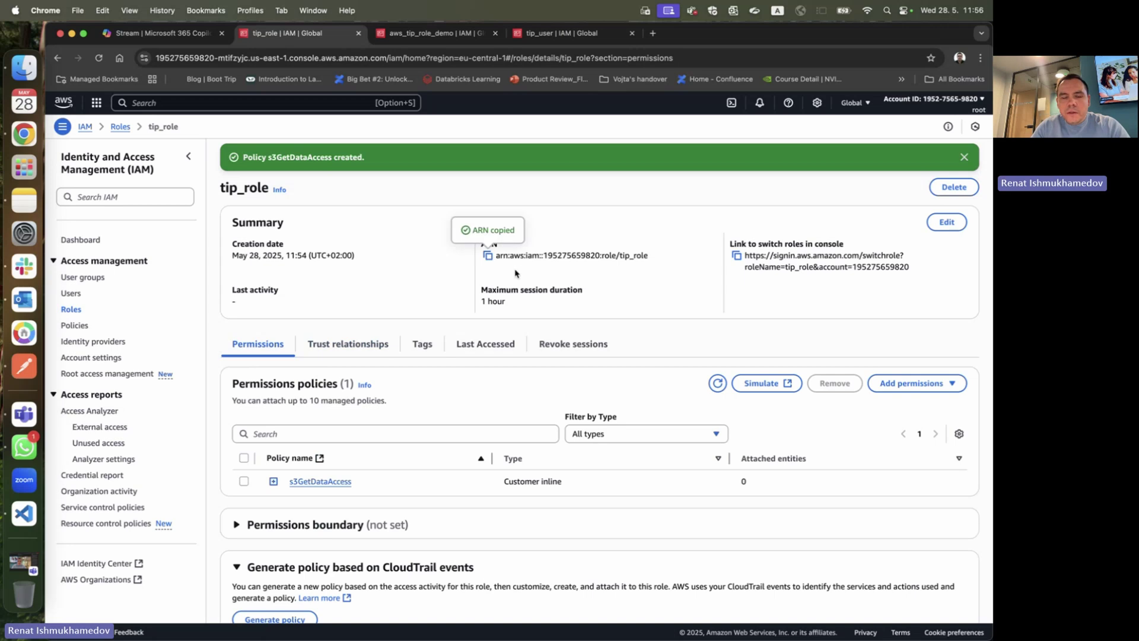
pyautogui.click(487, 256)
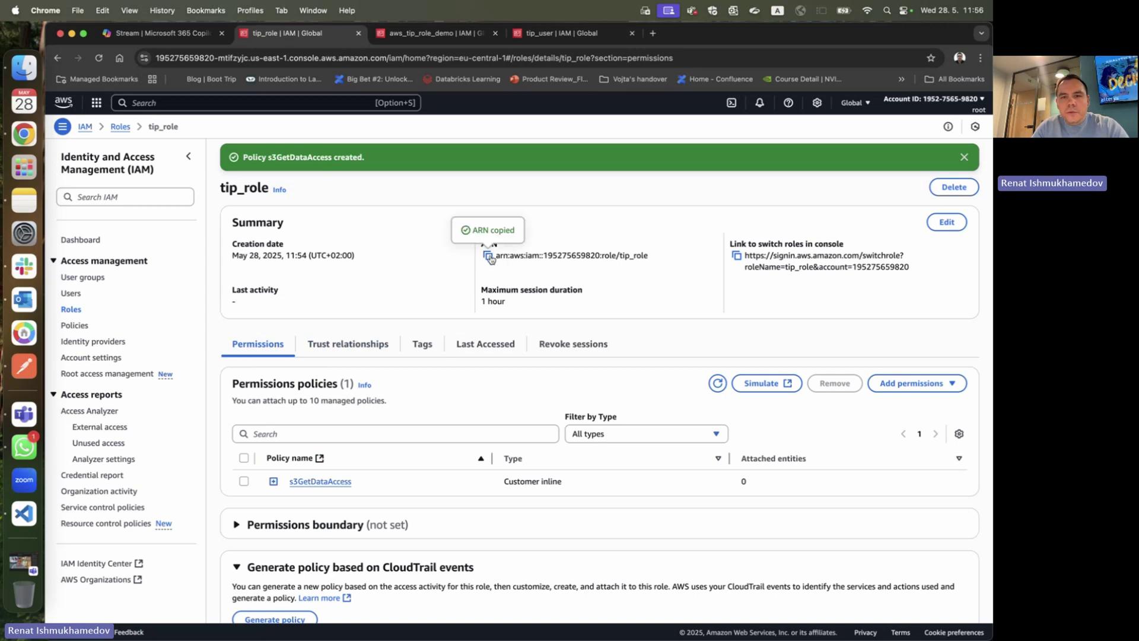
pyautogui.click(6, 516)
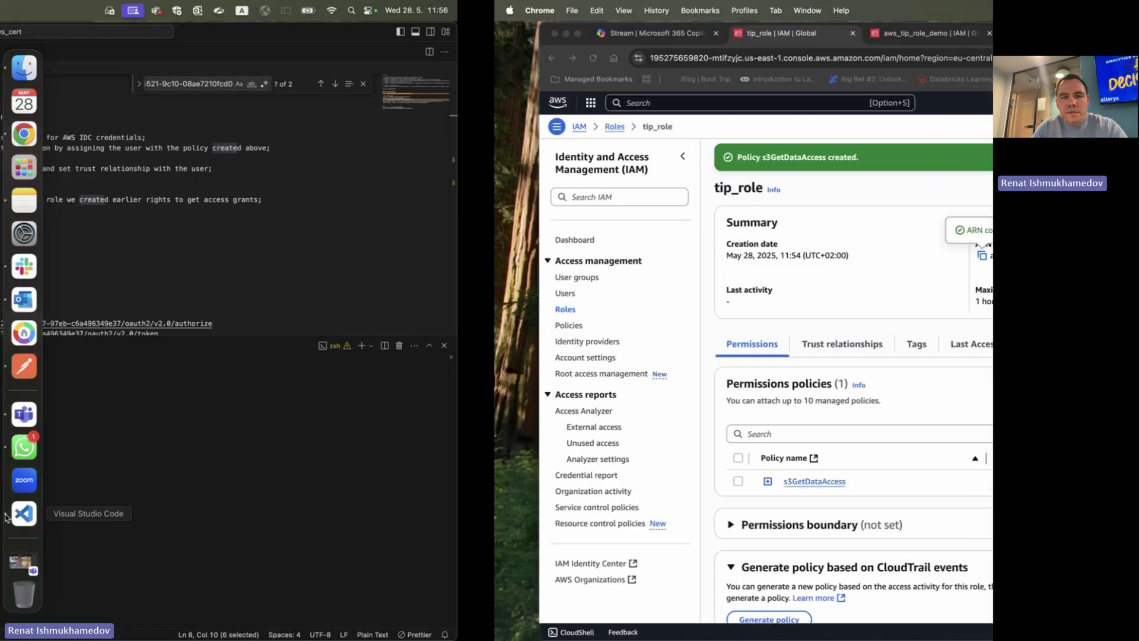
# Step: Add an 'AWS configuration' heading above the credentials in process.txt and save
pyautogui.scroll(-2, 338, 312)
pyautogui.click(330, 178)
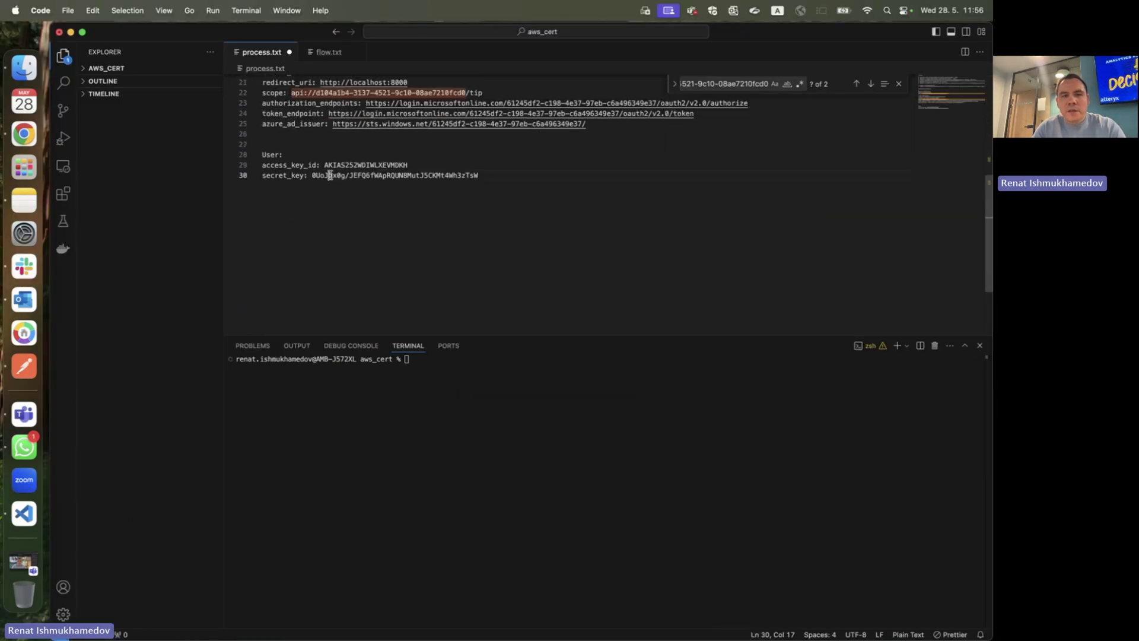
pyautogui.press('Up')
pyautogui.press('Up')
pyautogui.press('Up')
pyautogui.press('Return')
pyautogui.write('AWS ')
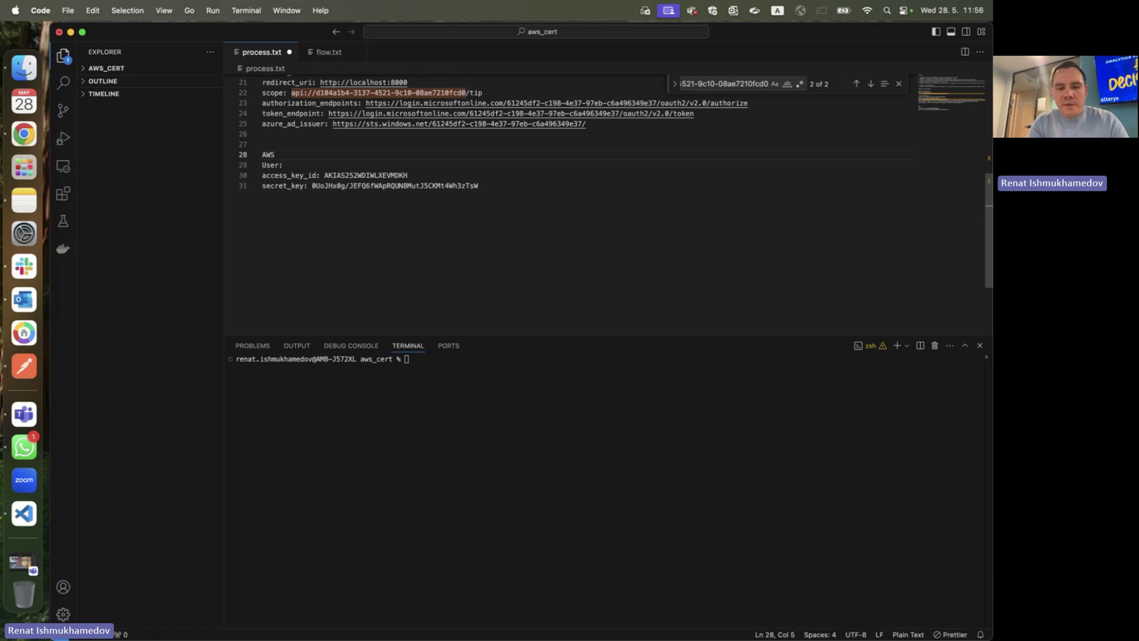
pyautogui.write('configruati')
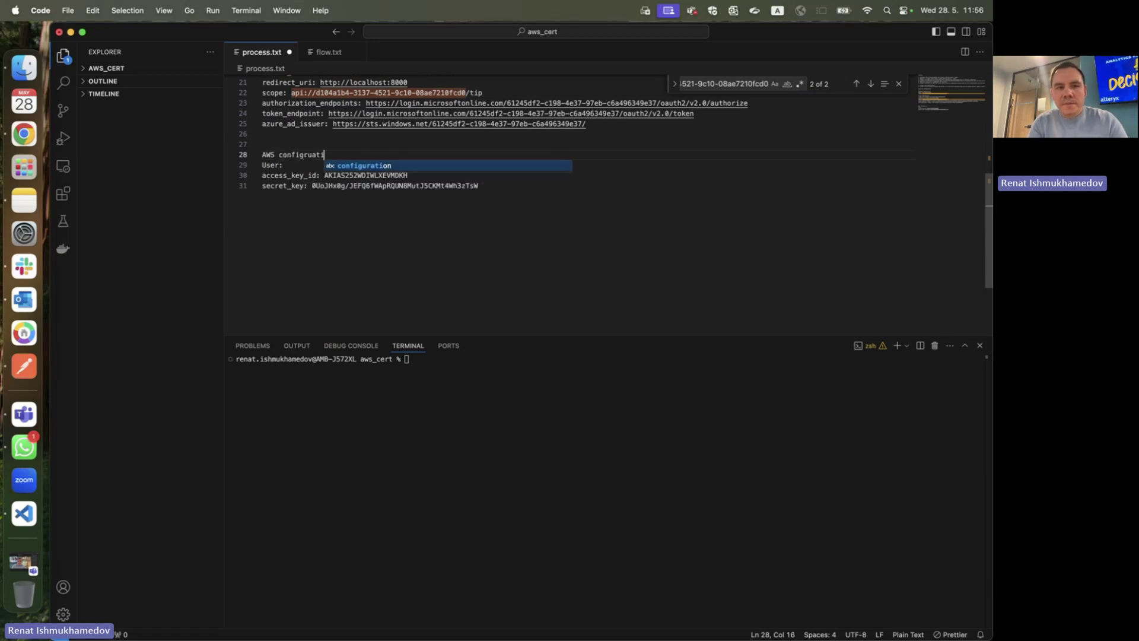
pyautogui.press('BackSpace')
pyautogui.press('BackSpace')
pyautogui.press('BackSpace')
pyautogui.press('BackSpace')
pyautogui.press('BackSpace')
pyautogui.write('uration')
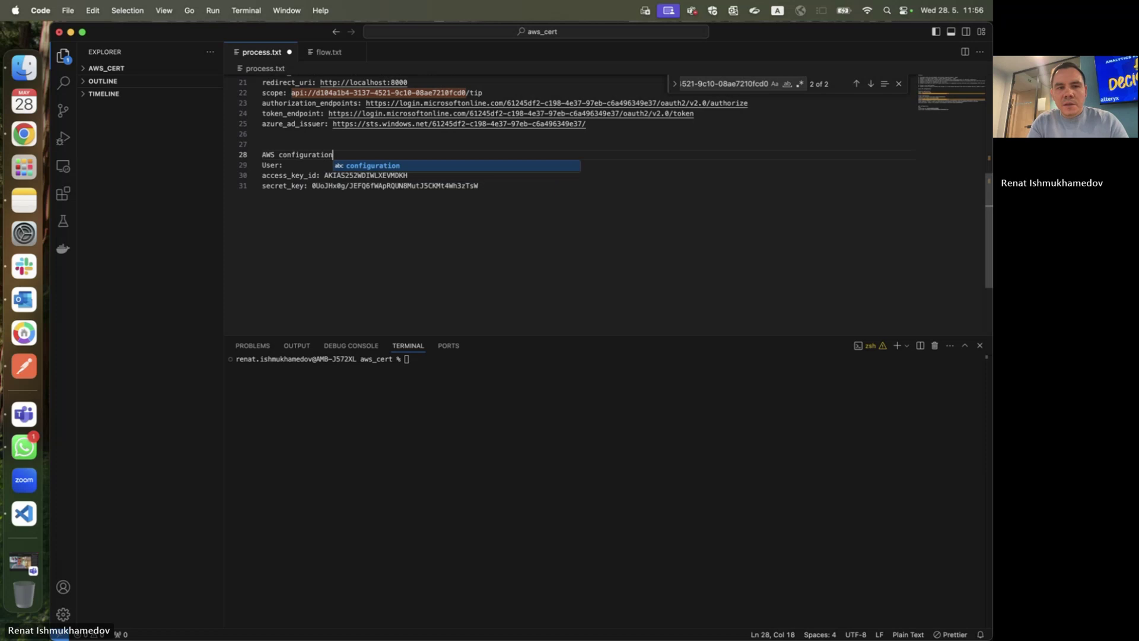
pyautogui.hotkey('ctrl', 's')
# Step: Remove the 'User:' label and add a role_arn line holding the pasted tip_role ARN
pyautogui.press('Down')
pyautogui.hotkey('shift', 'Home')
pyautogui.press('BackSpace')
pyautogui.press('BackSpace')
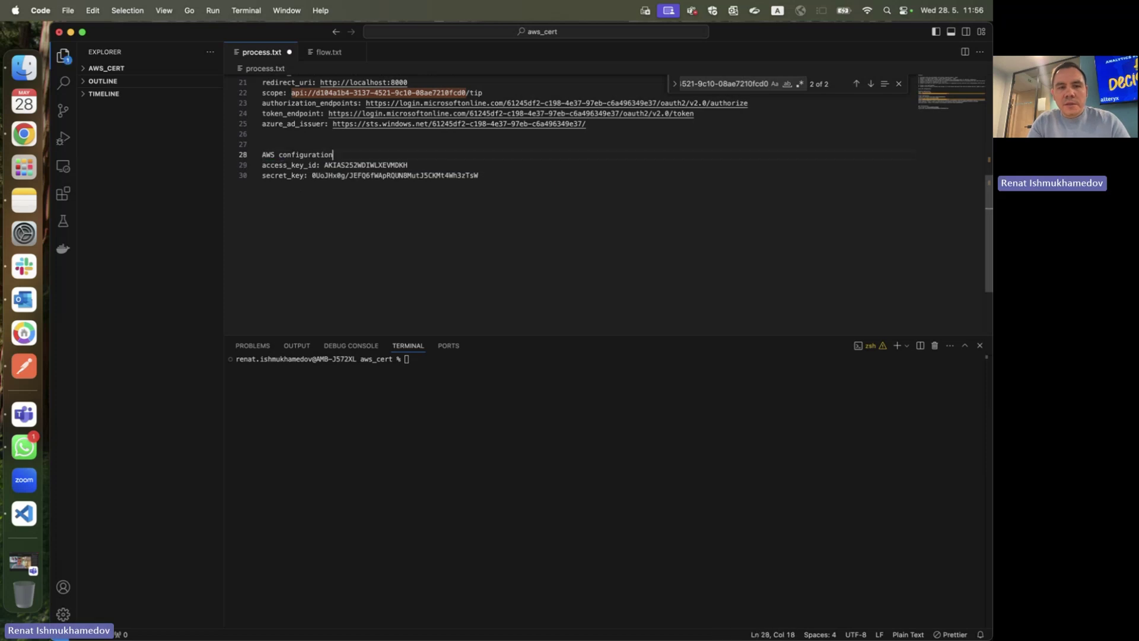
pyautogui.press('Down')
pyautogui.press('Down')
pyautogui.press('End')
pyautogui.press('Return')
pyautogui.write('r')
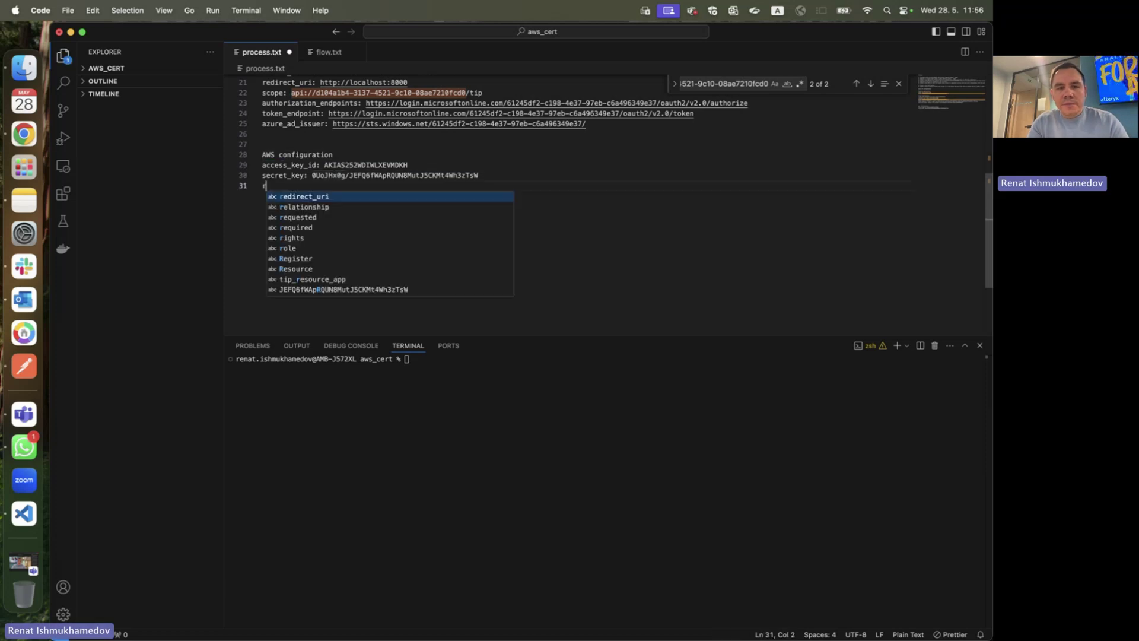
pyautogui.write('ole:_anr')
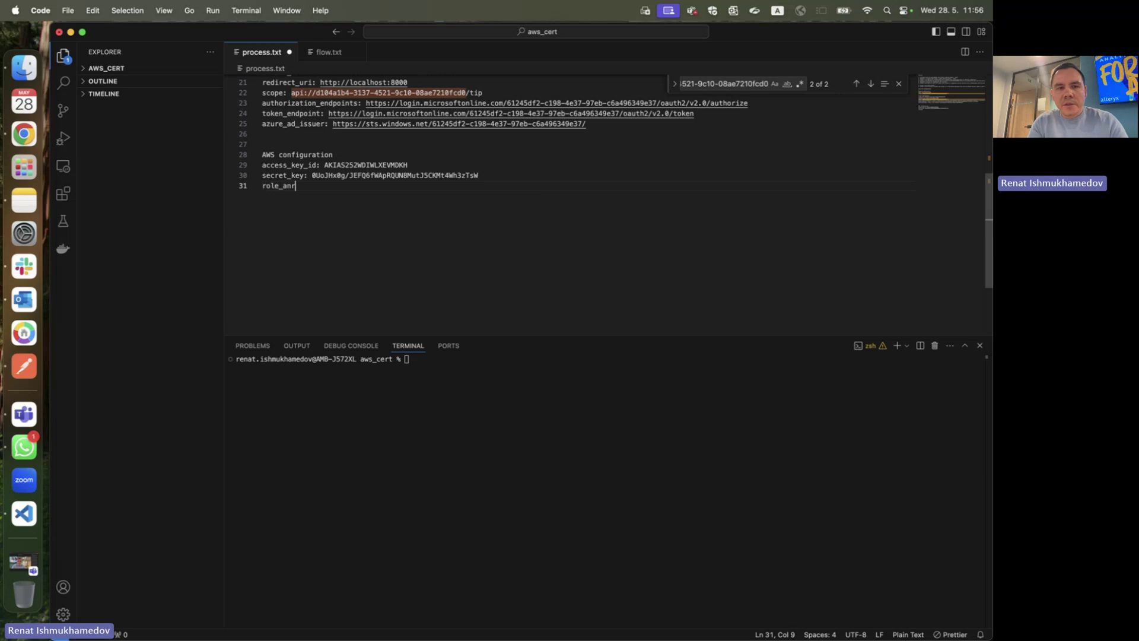
pyautogui.press('BackSpace')
pyautogui.press('BackSpace')
pyautogui.write('rn:')
pyautogui.press('super+v')
pyautogui.scroll(5, 389, 218)
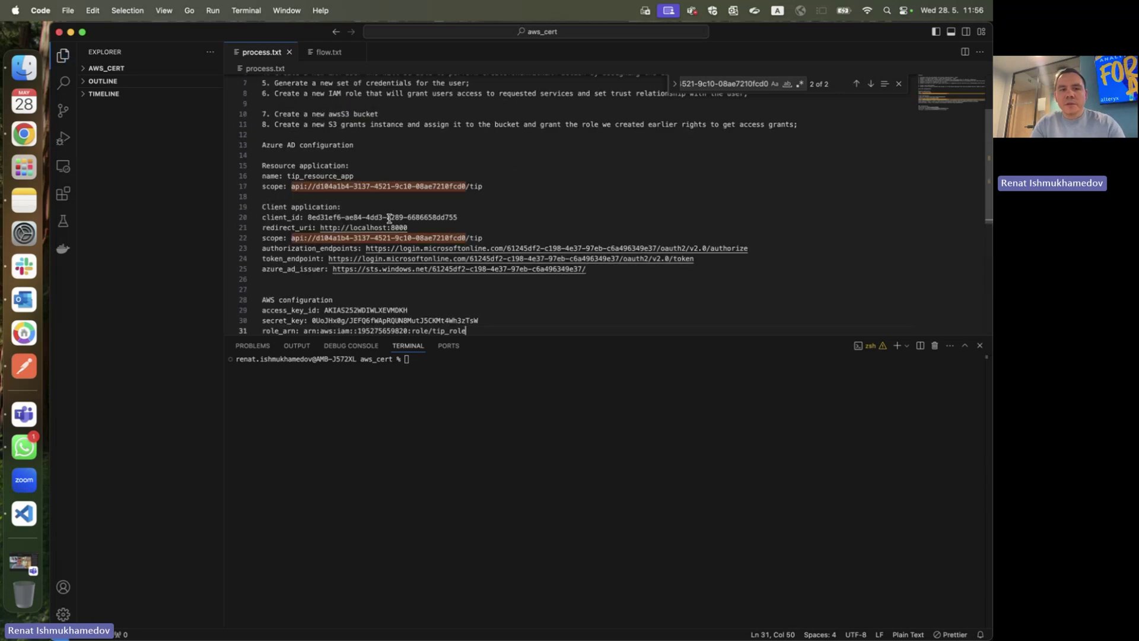
pyautogui.scroll(-2, 380, 237)
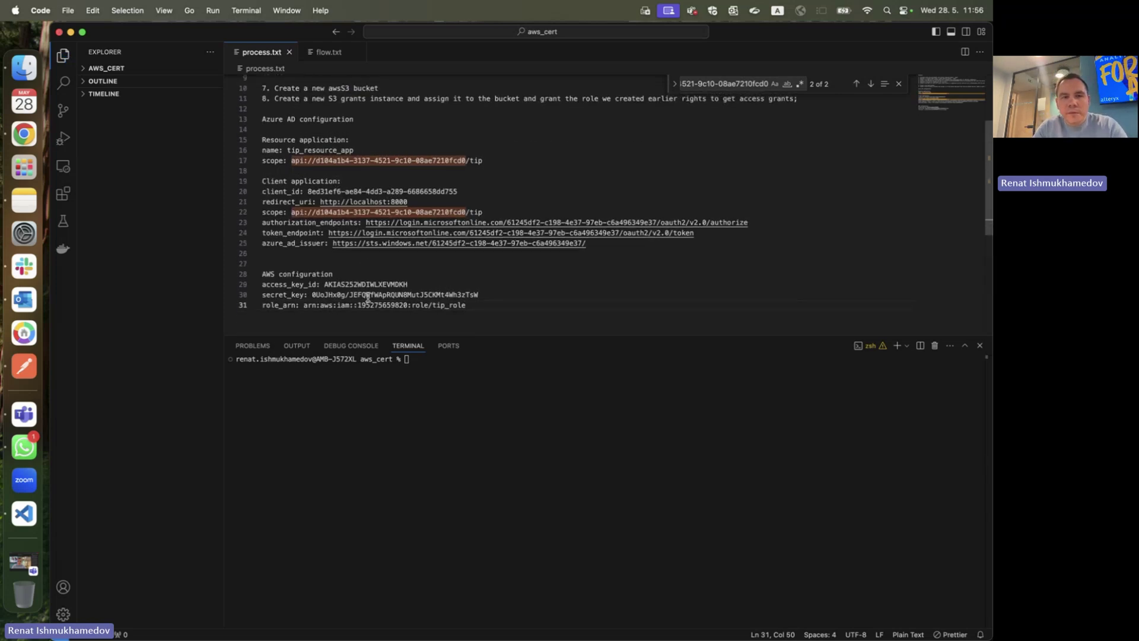
pyautogui.scroll(4, 367, 297)
pyautogui.click(335, 182)
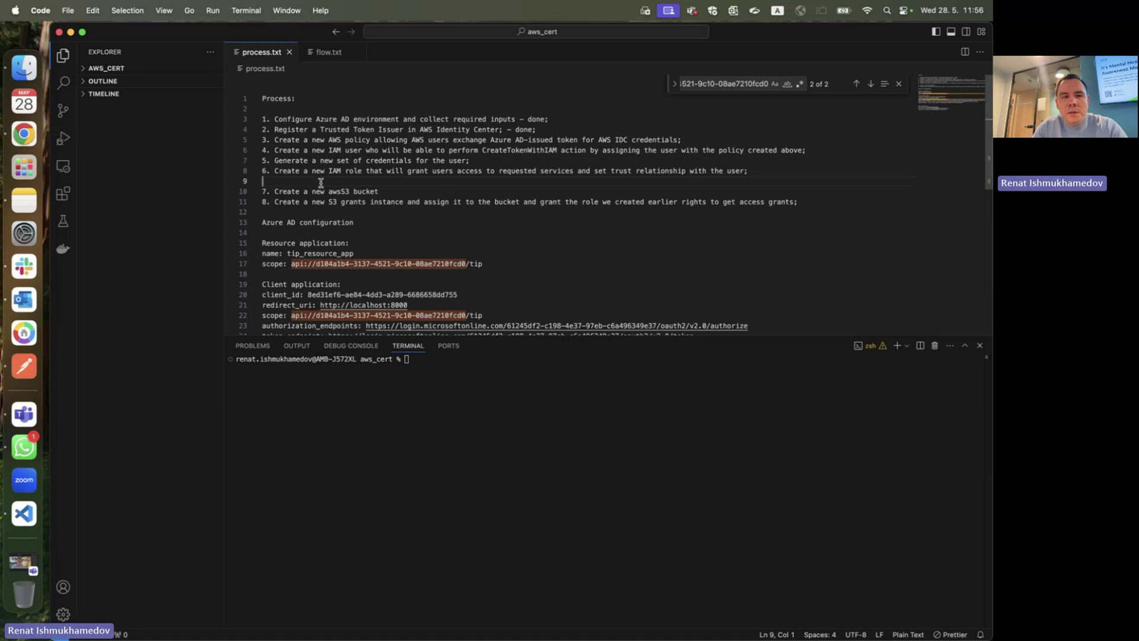
pyautogui.click(23, 134)
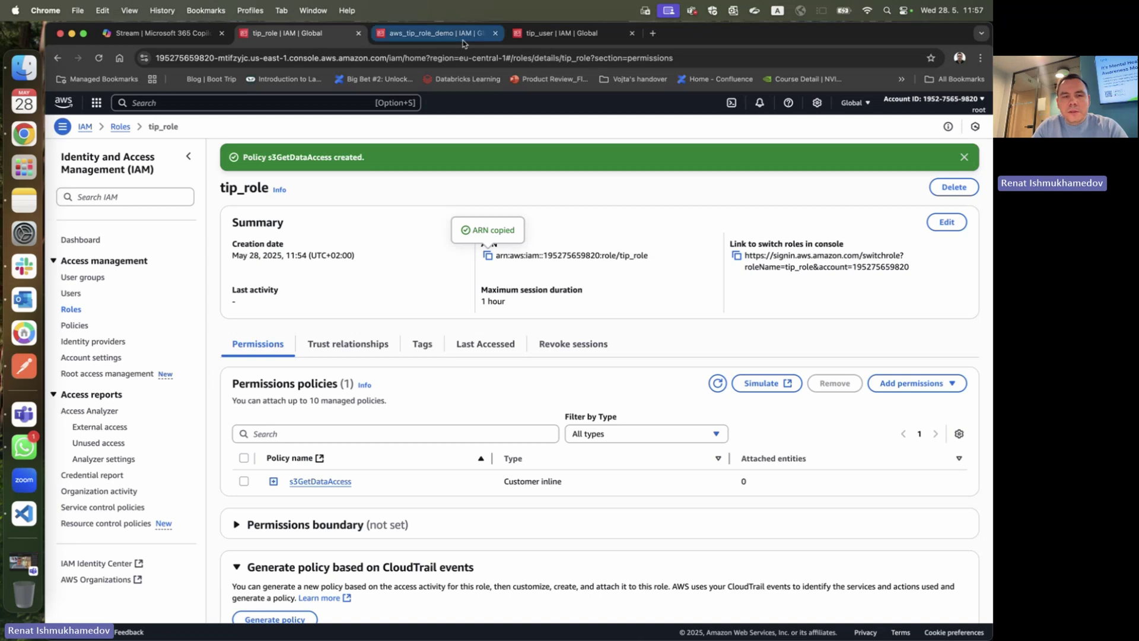
# Step: Open IAM Identity Center's Settings Authentication tab and scroll to the azureActiveDirectory trusted token issuer
pyautogui.hotkey('alt', 's')
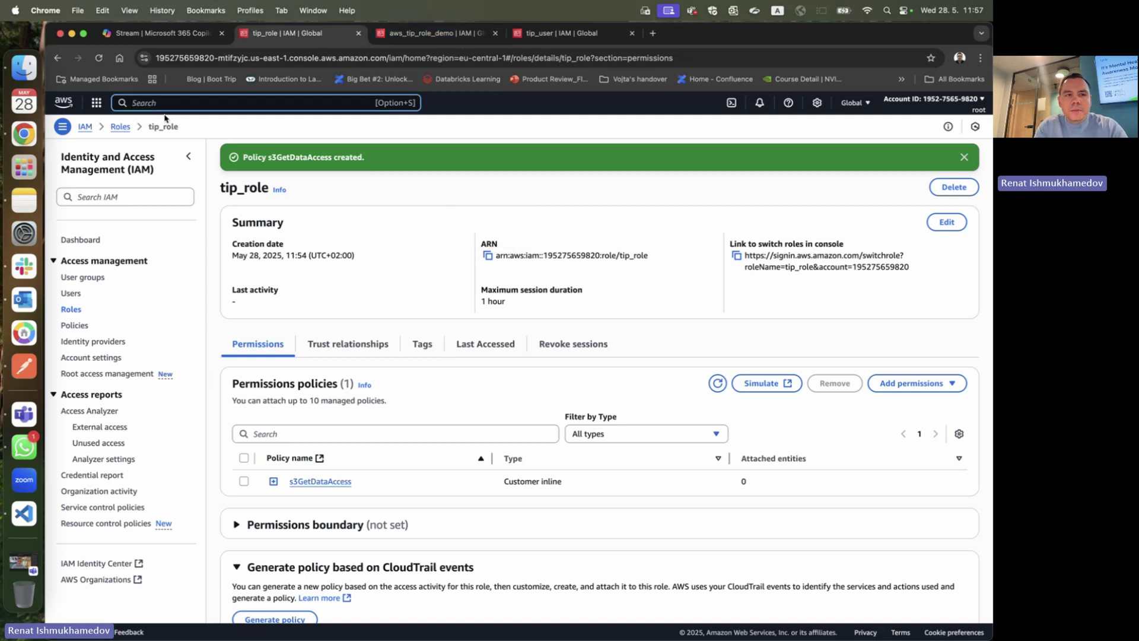
pyautogui.write('identity providers')
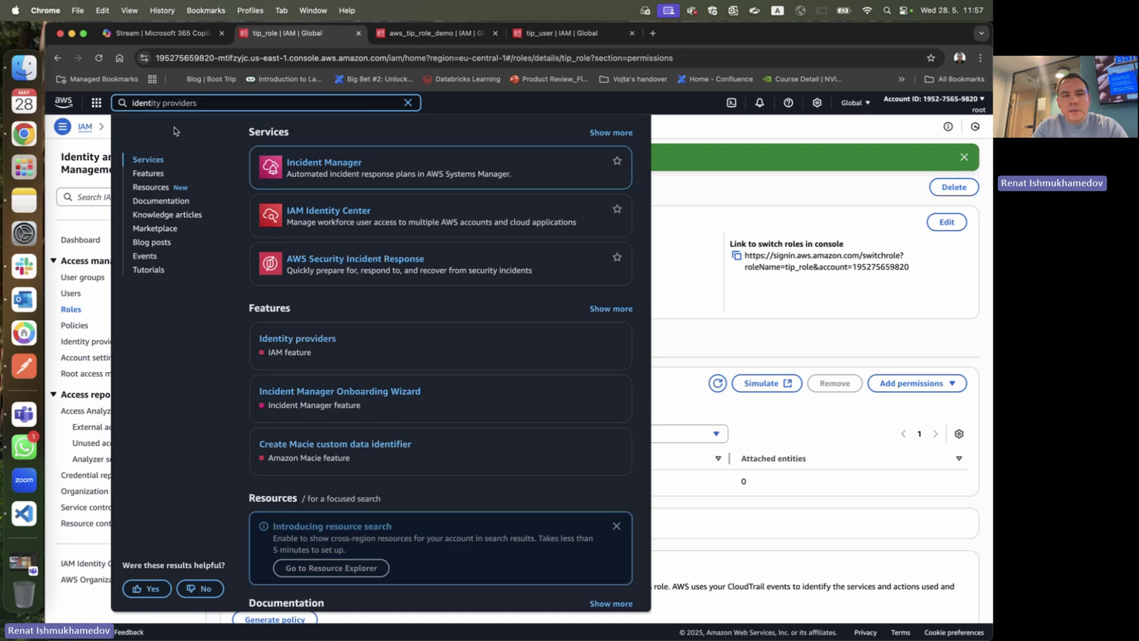
pyautogui.click(350, 216)
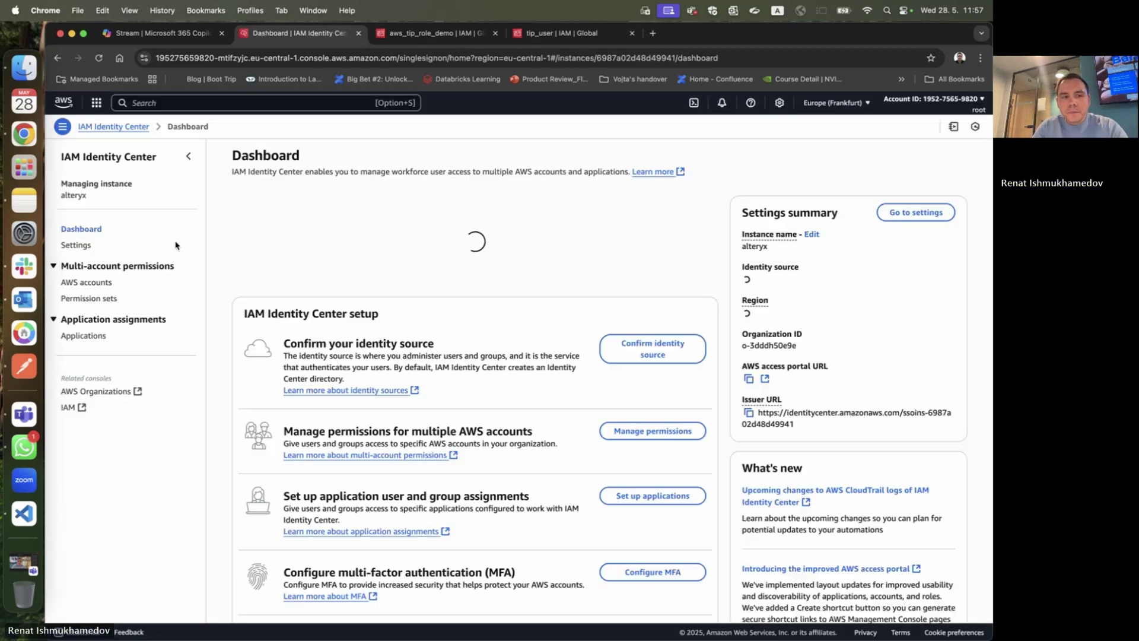
pyautogui.click(81, 277)
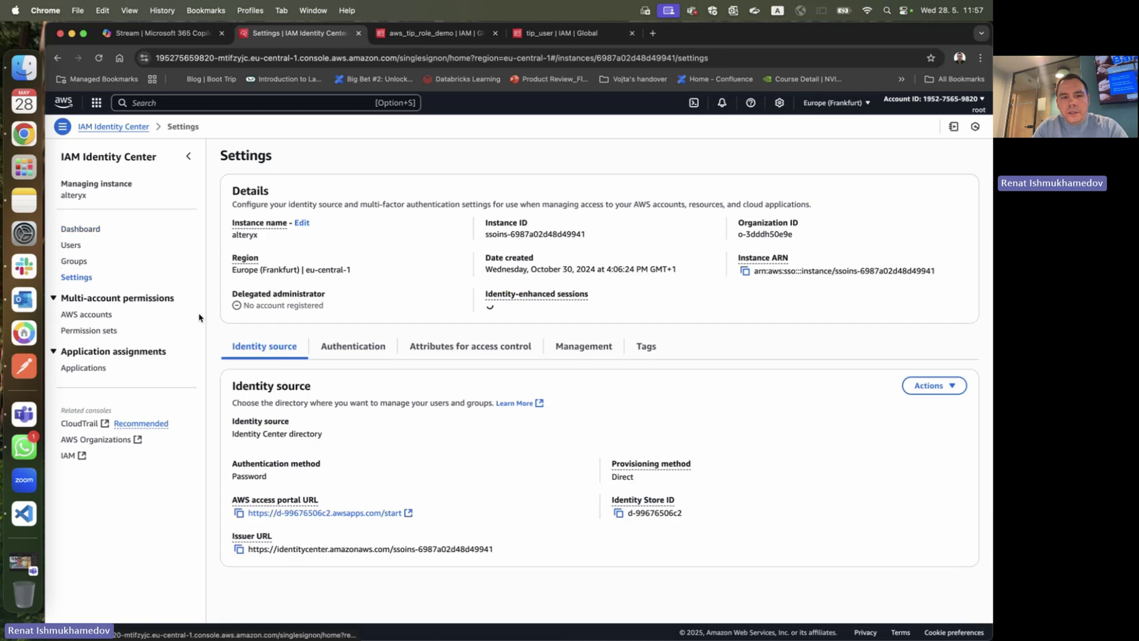
pyautogui.click(355, 348)
pyautogui.scroll(-3, 305, 508)
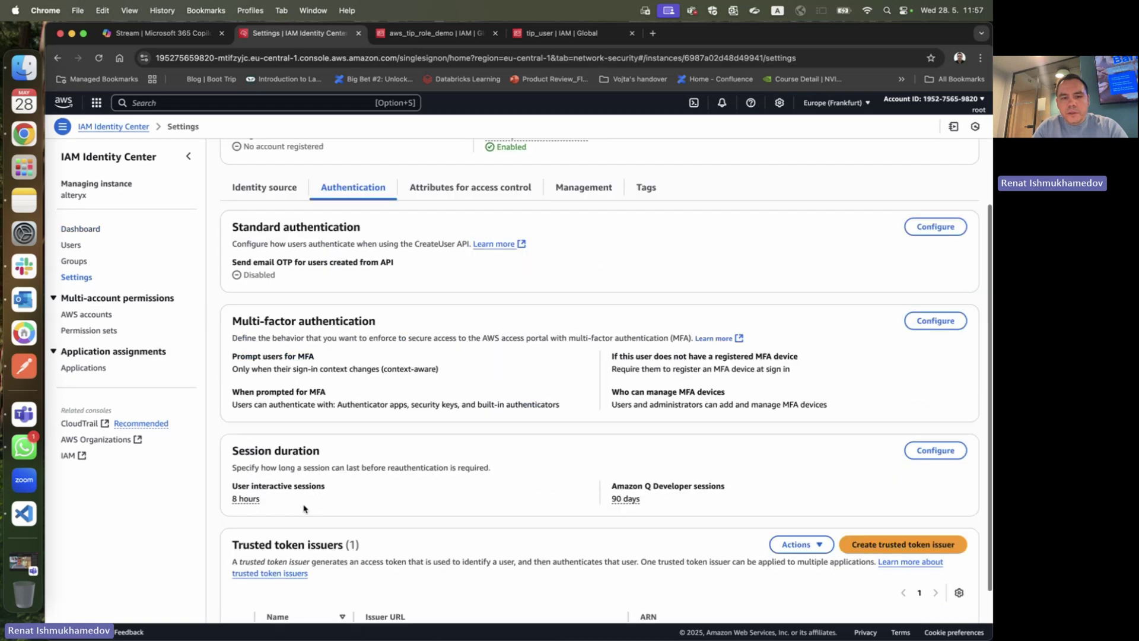
pyautogui.scroll(-2, 328, 524)
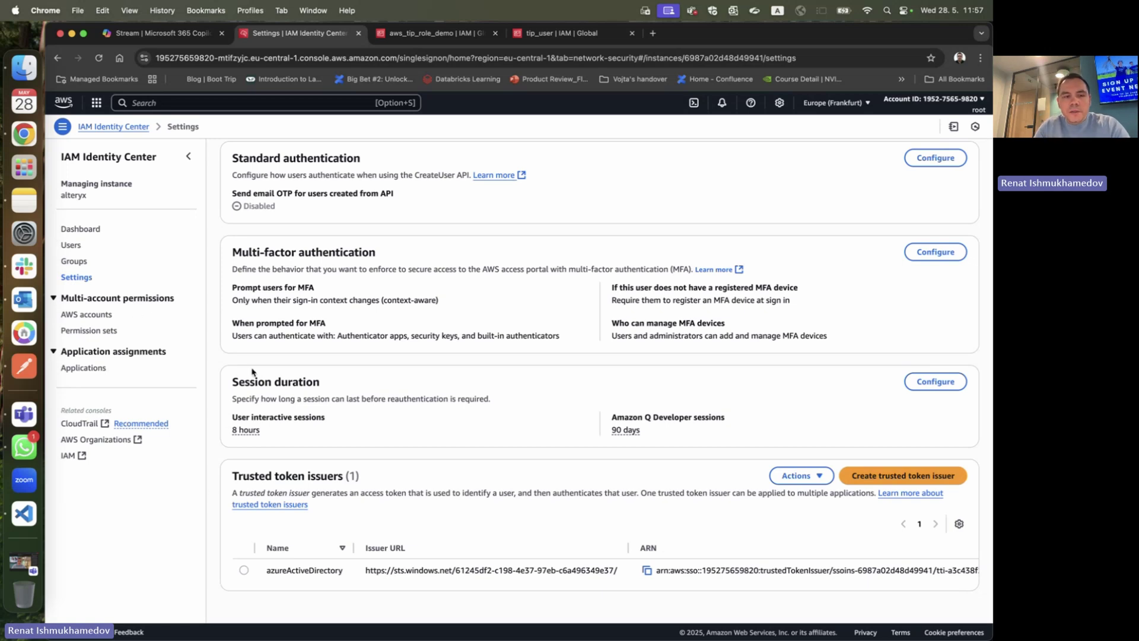
# Step: Add a customer managed application choosing 'I have an application I want to set up' with OAuth 2.0
pyautogui.click(97, 368)
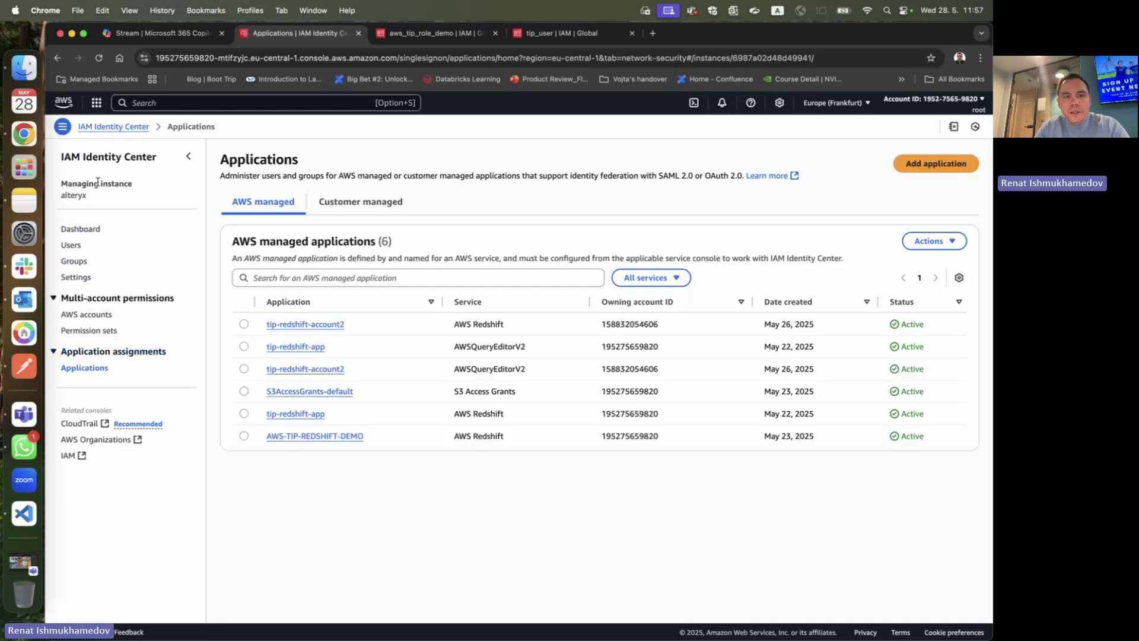
pyautogui.click(379, 206)
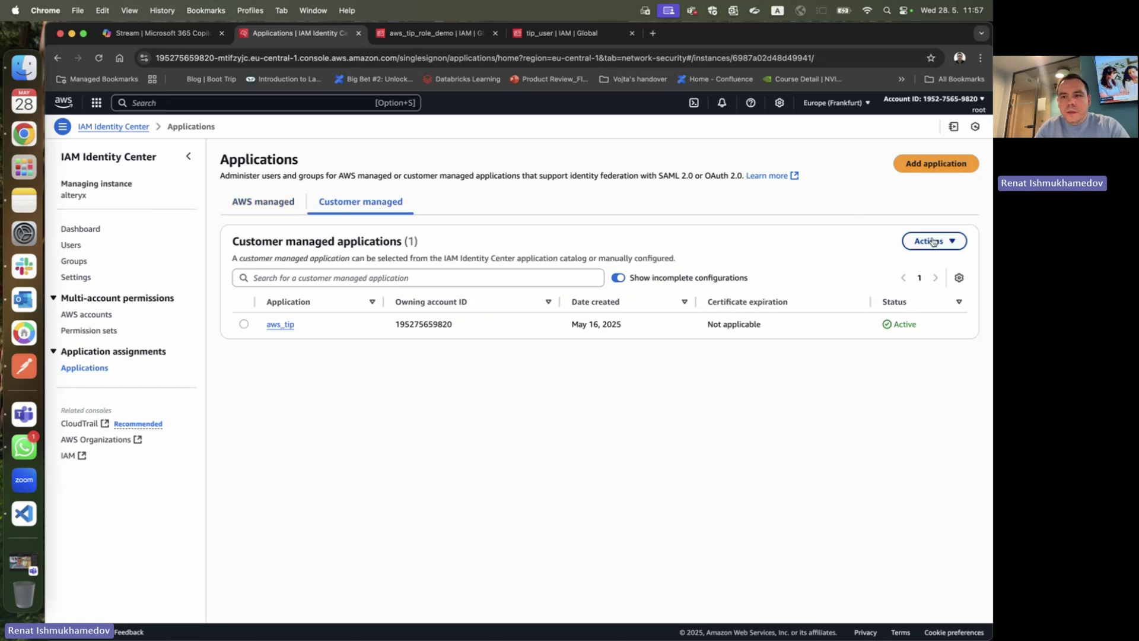
pyautogui.click(940, 164)
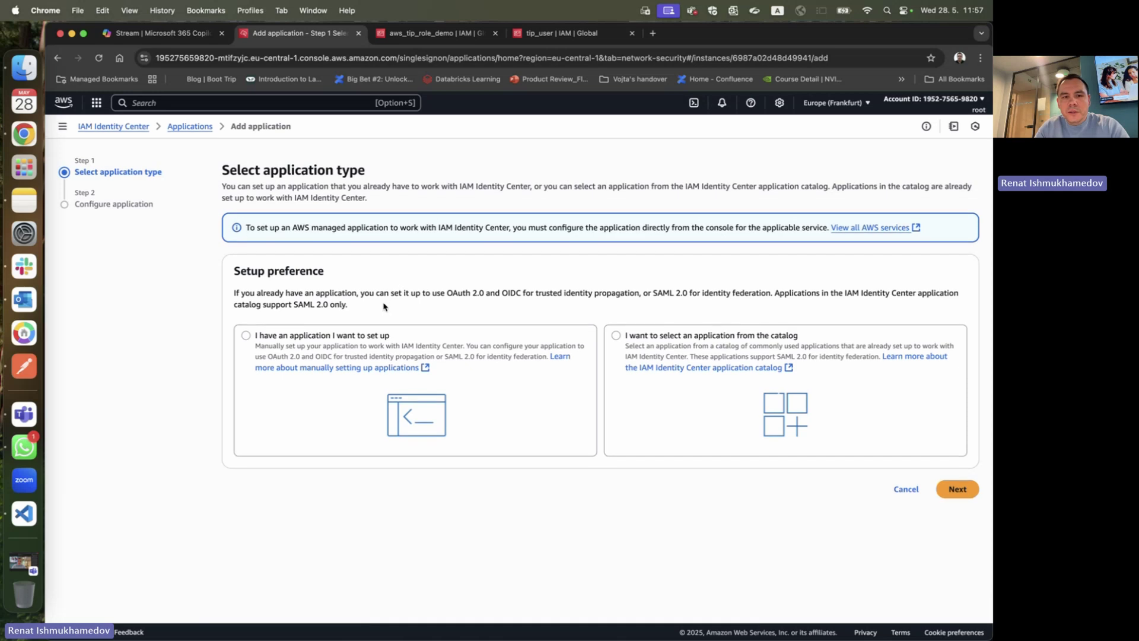
pyautogui.click(302, 346)
pyautogui.scroll(-1, 293, 294)
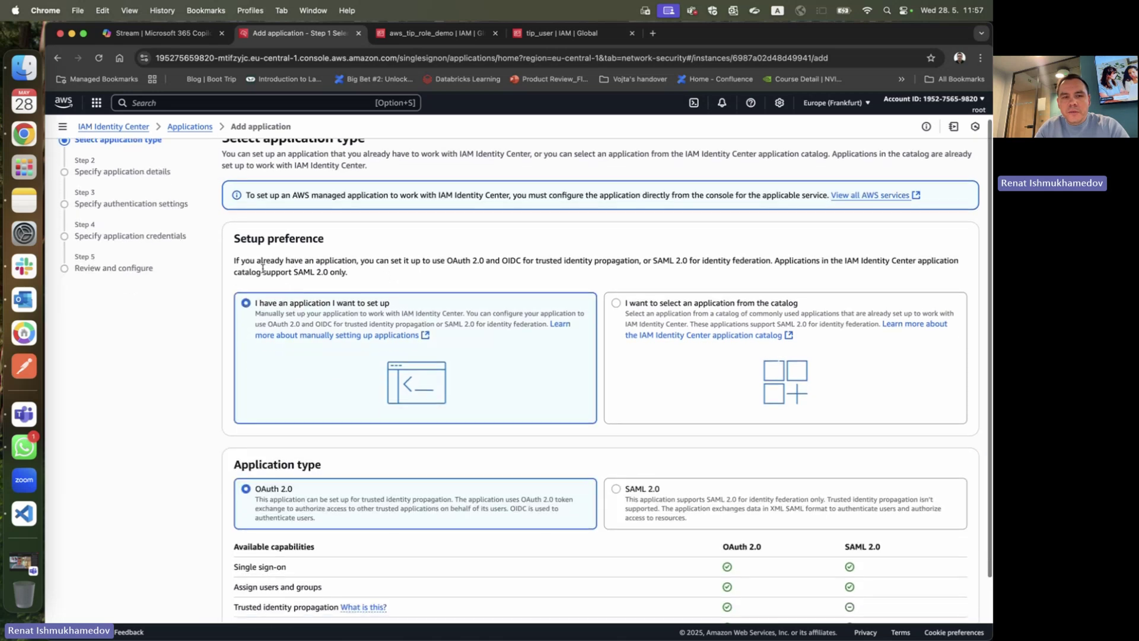
pyautogui.scroll(-3, 373, 313)
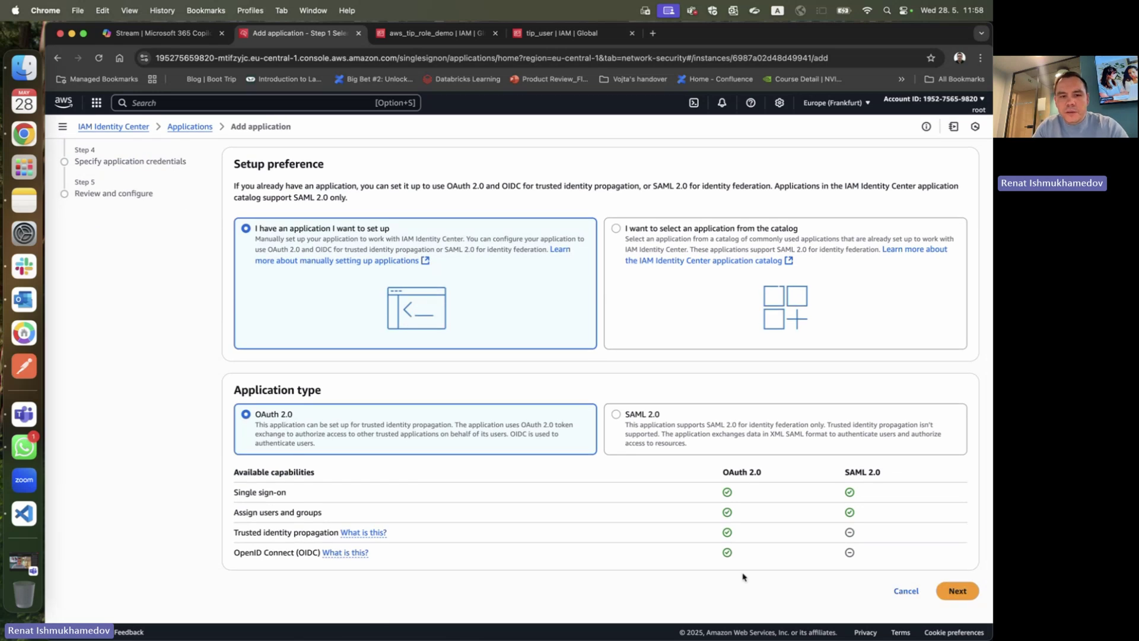
pyautogui.click(957, 591)
pyautogui.scroll(-1, 409, 332)
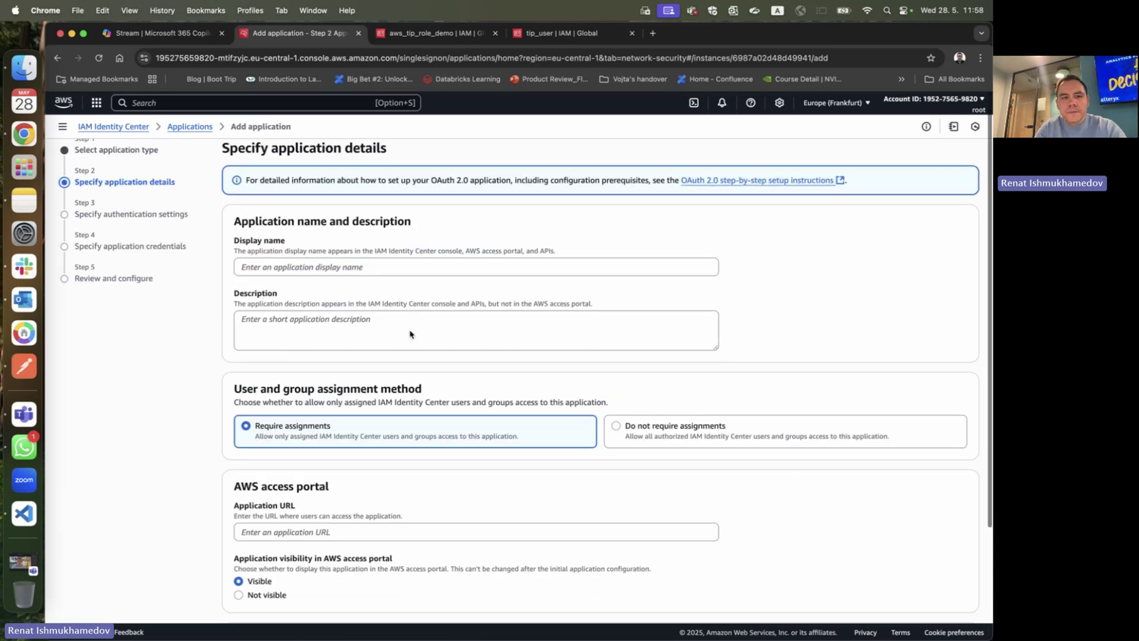
pyautogui.click(280, 267)
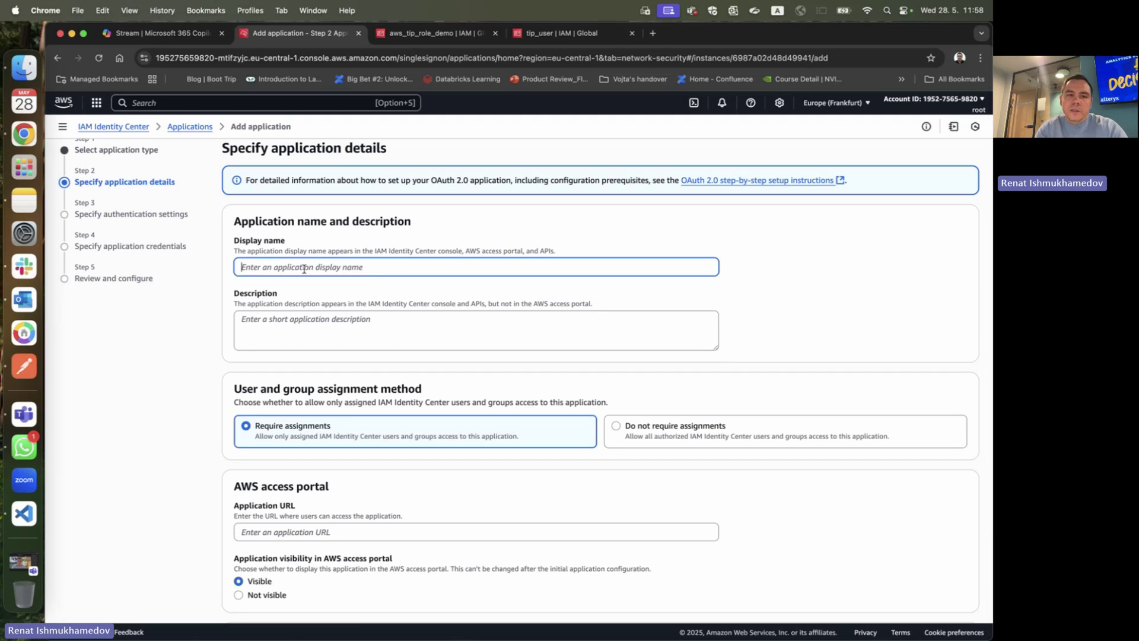
# Step: Enter azure_ad_tip_application as the application's display name
pyautogui.write('aws')
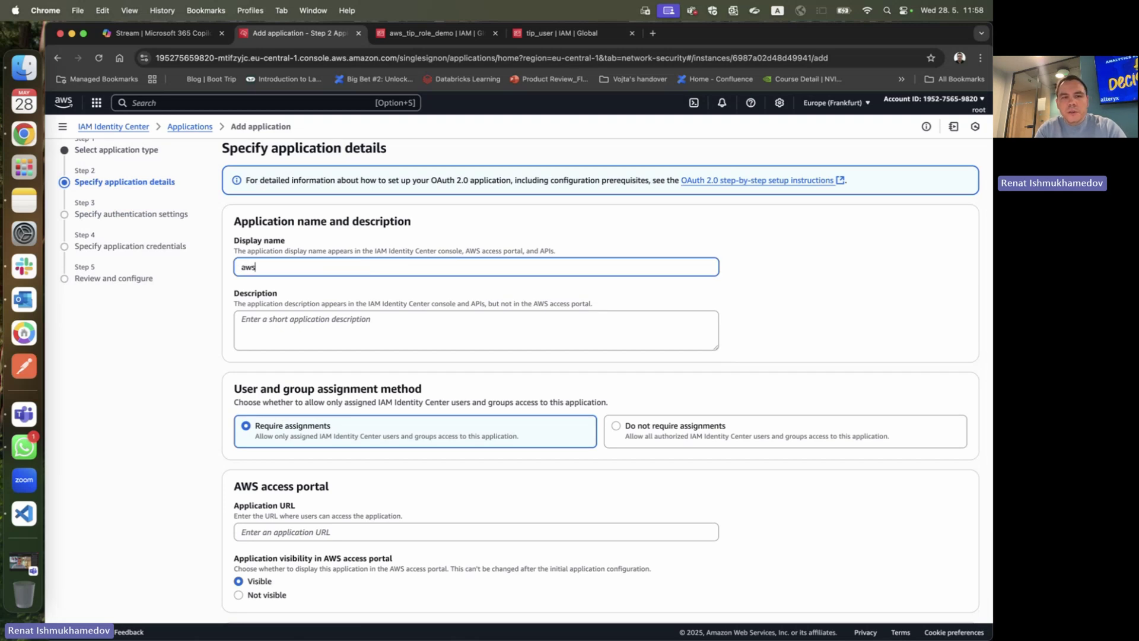
pyautogui.write('_')
pyautogui.press('super+a')
pyautogui.write('azure_ad')
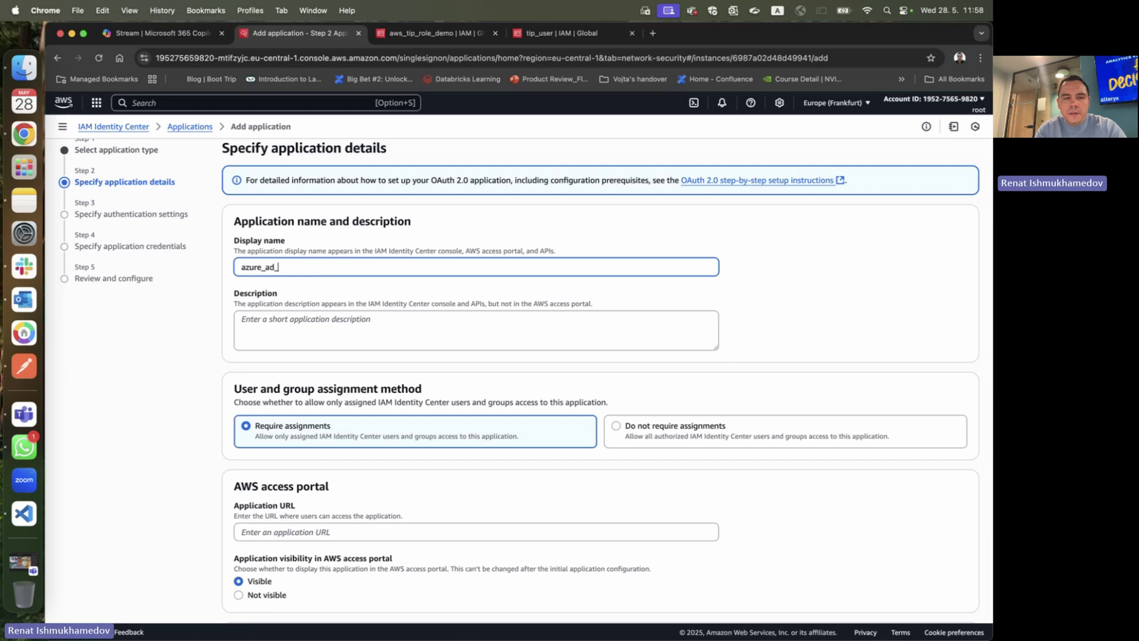
pyautogui.write('_tip_aplicat')
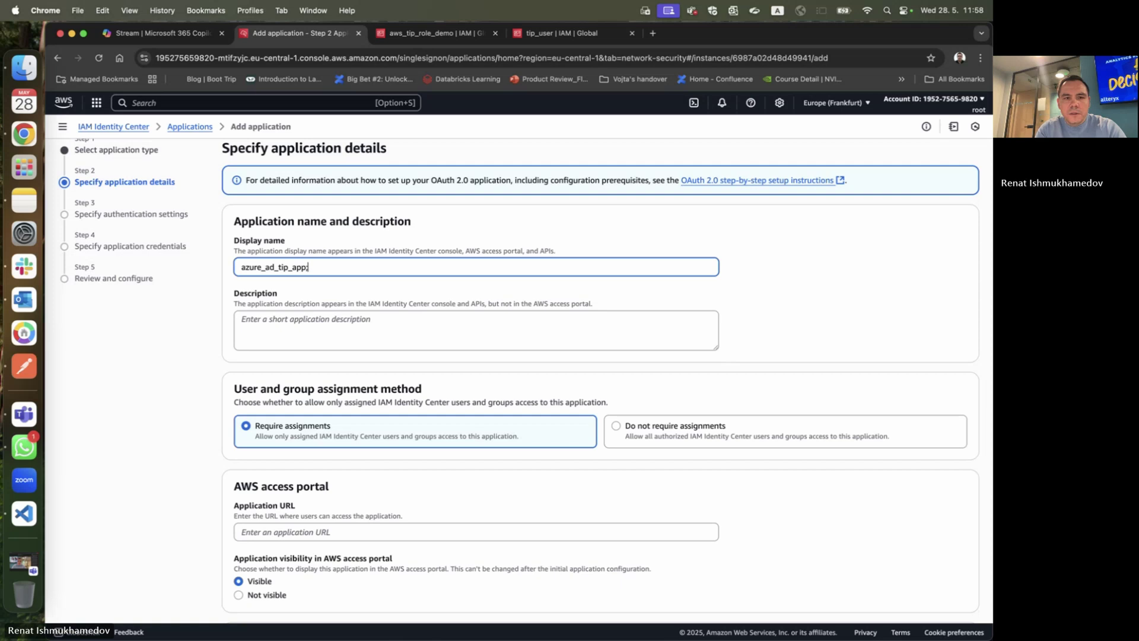
pyautogui.write('tion')
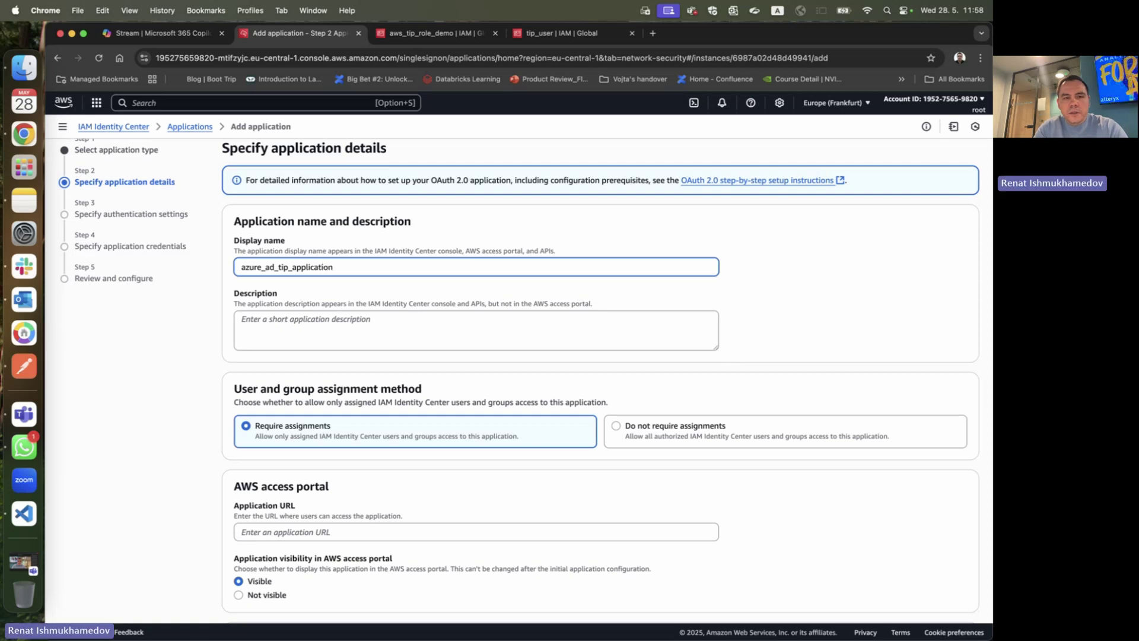
pyautogui.click(274, 318)
# Step: Choose 'Do not require assignments' and 'Not visible' in the access portal, then continue
pyautogui.scroll(-3, 341, 279)
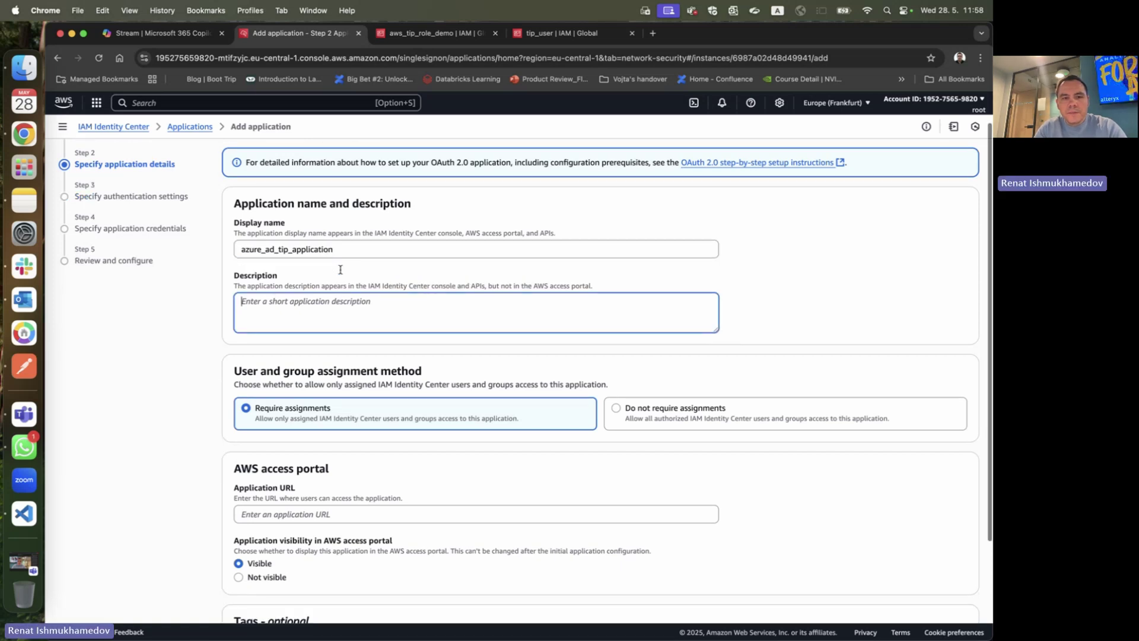
pyautogui.scroll(2, 341, 256)
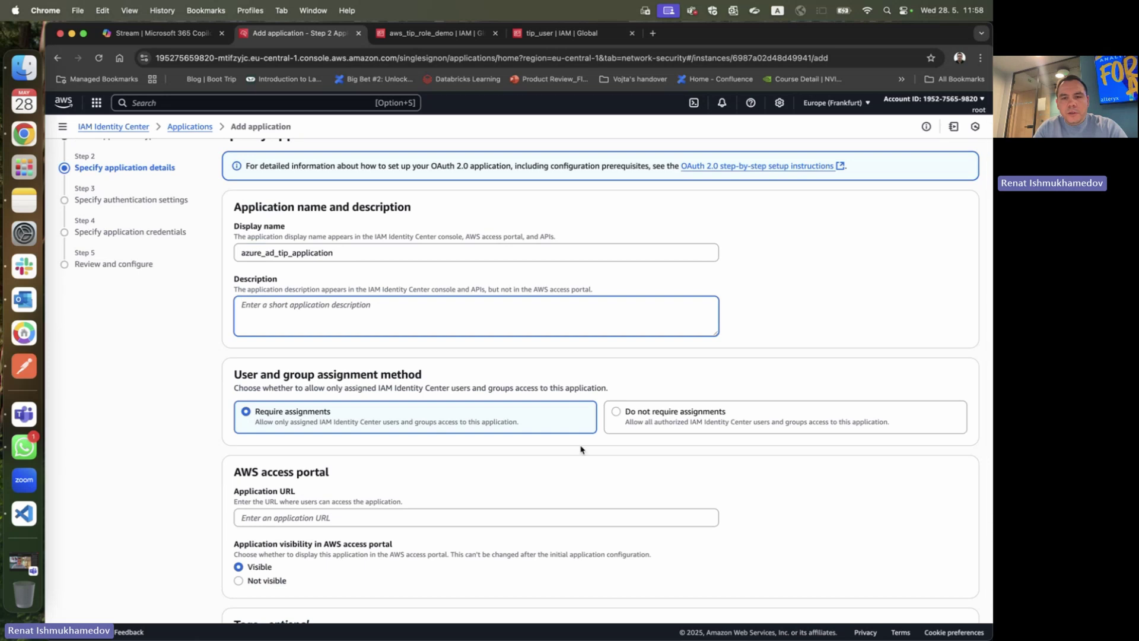
pyautogui.click(655, 439)
pyautogui.click(657, 432)
pyautogui.scroll(-4, 524, 376)
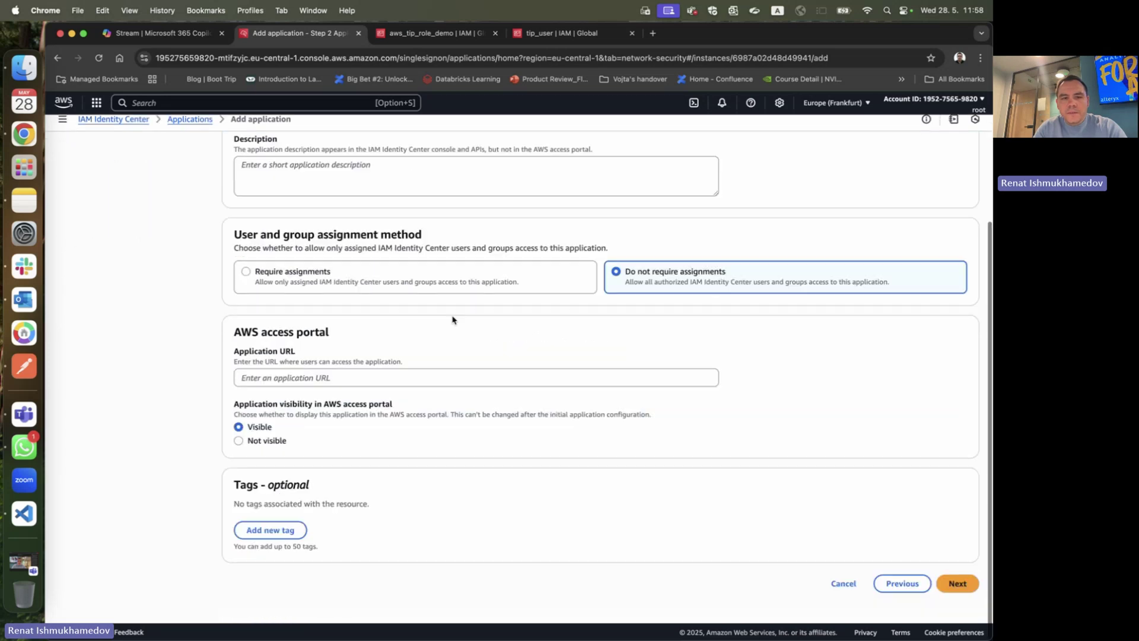
pyautogui.click(273, 450)
pyautogui.scroll(1, 350, 450)
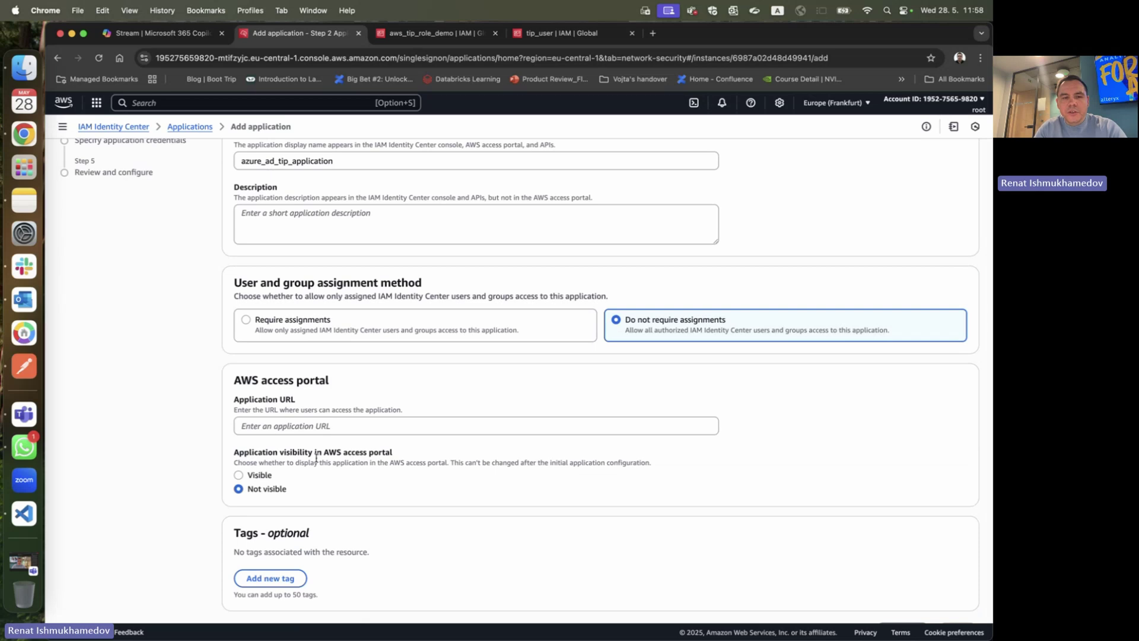
pyautogui.scroll(-2, 317, 458)
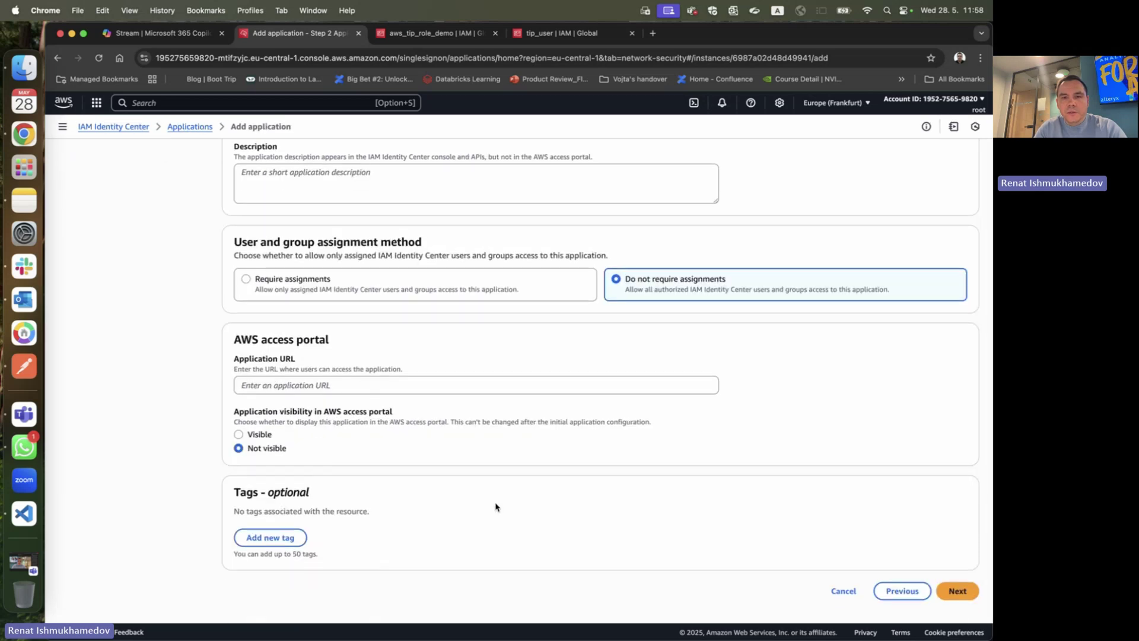
pyautogui.scroll(3, 496, 507)
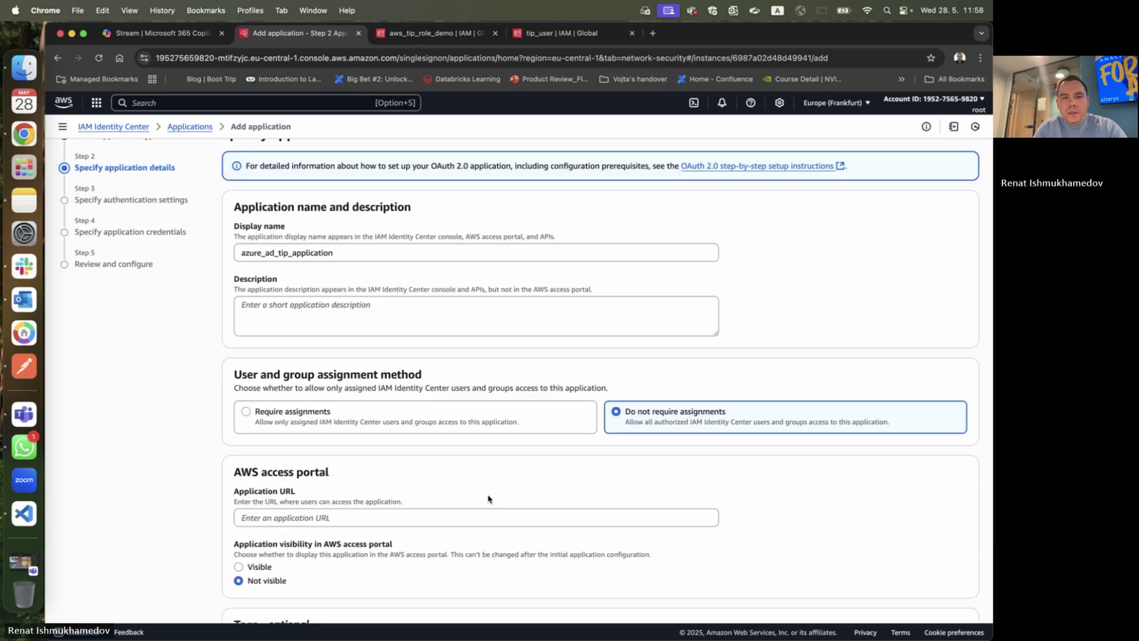
pyautogui.scroll(-3, 488, 498)
pyautogui.click(956, 587)
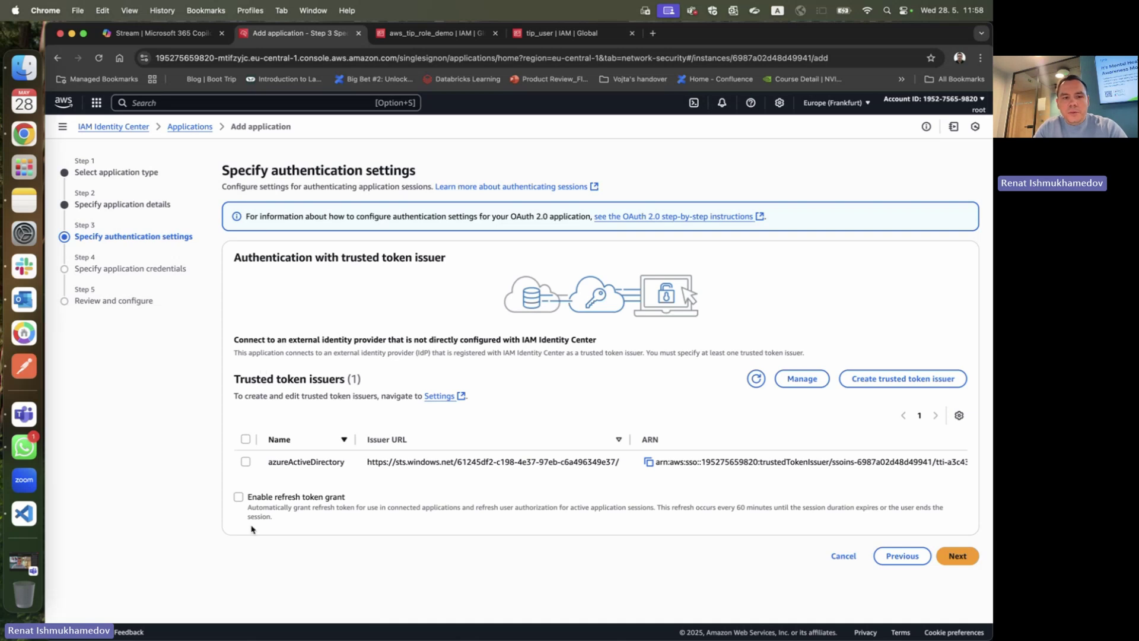
# Step: Tick azureActiveDirectory as the application's trusted token issuer and focus the Aud claim field
pyautogui.click(246, 463)
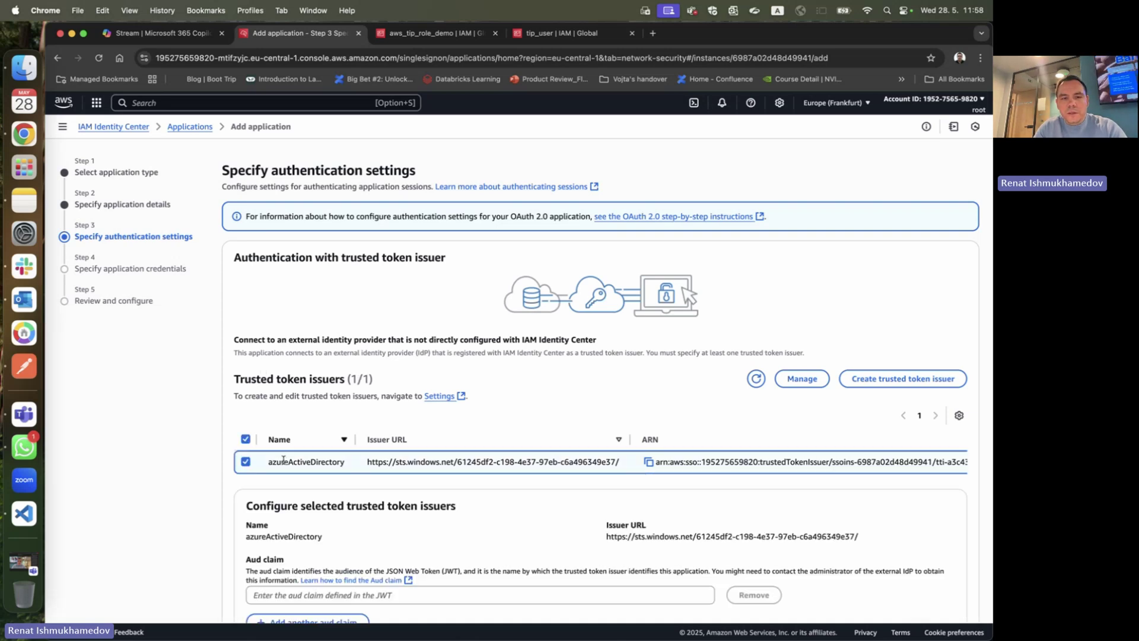
pyautogui.scroll(-2, 278, 463)
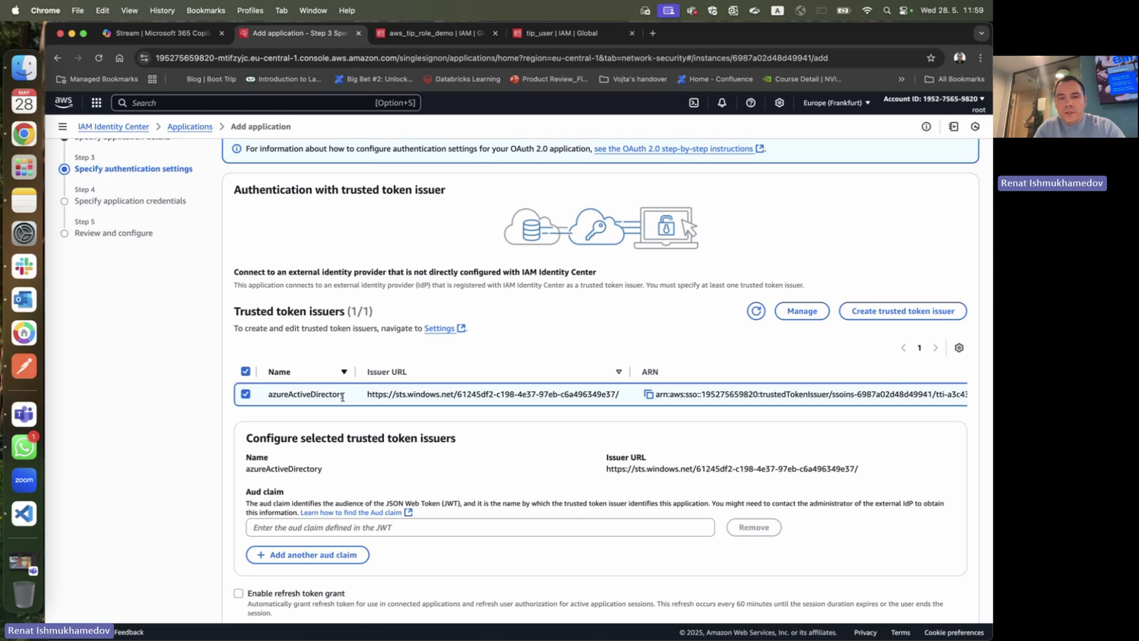
pyautogui.scroll(-1, 342, 396)
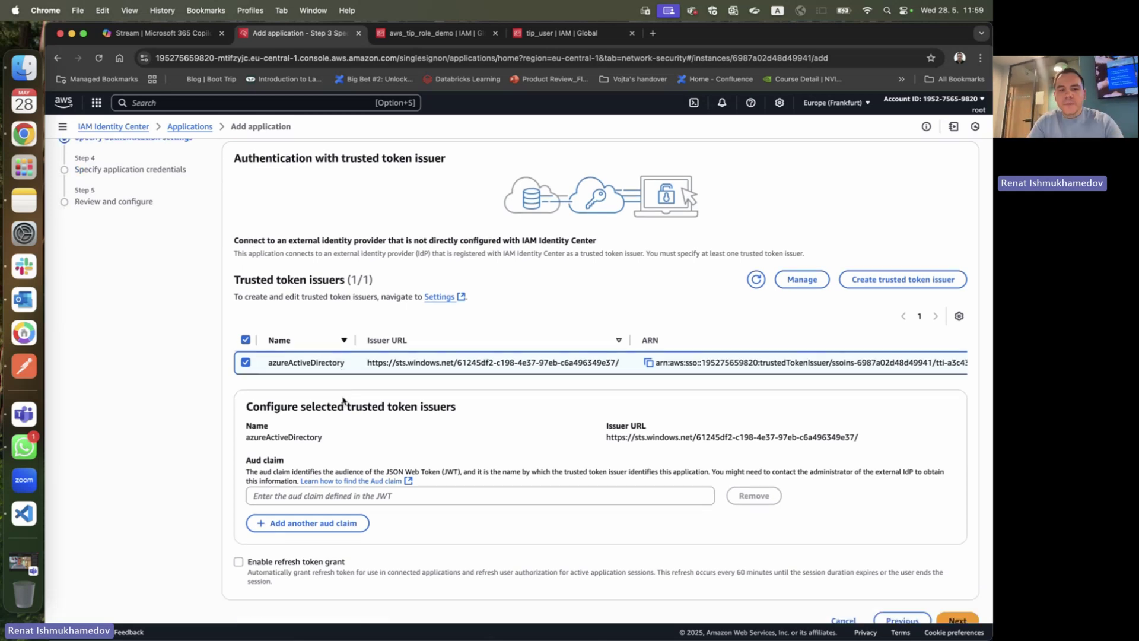
pyautogui.click(291, 495)
pyautogui.click(299, 454)
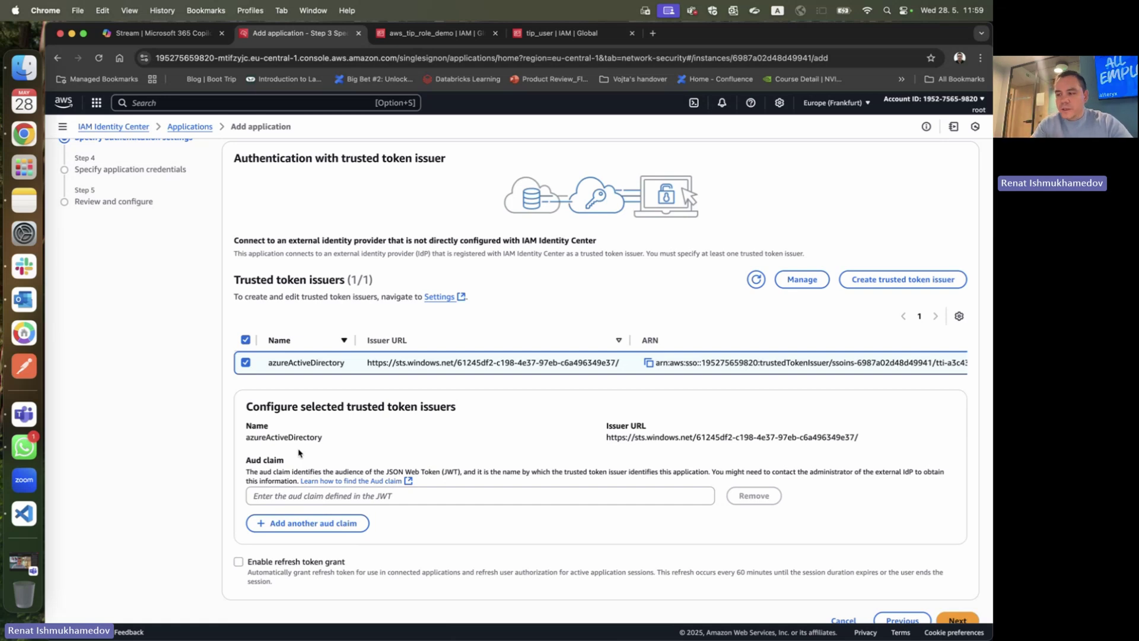
pyautogui.hotkey('ctrl', 'Right')
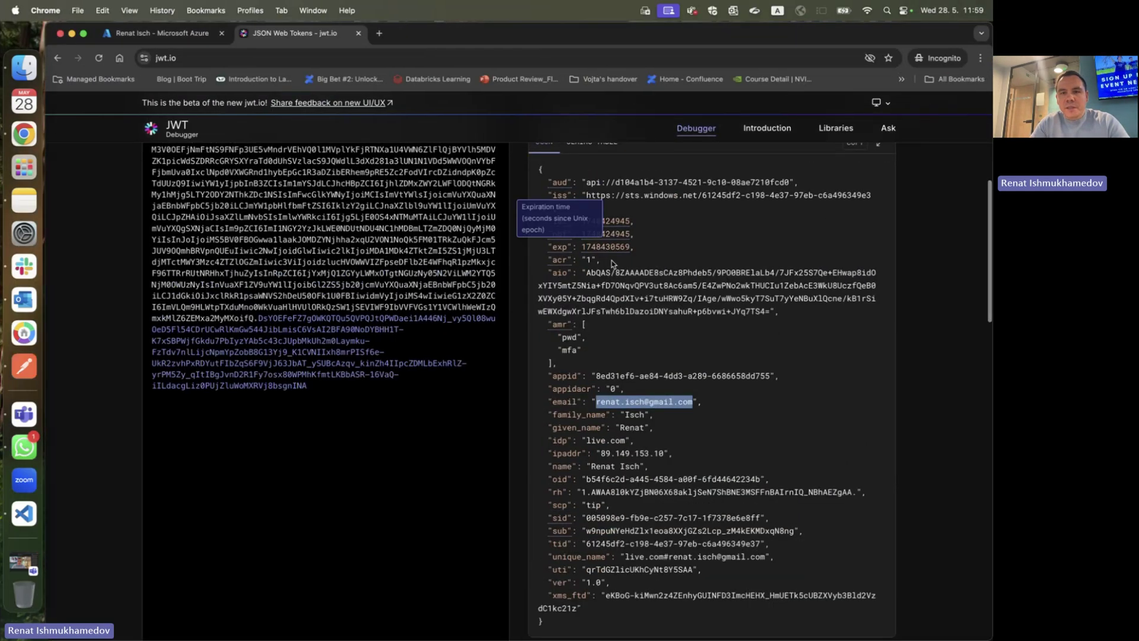
# Step: Select the aud claim value in jwt.io's decoded payload and return to AWS
pyautogui.scroll(2, 593, 238)
pyautogui.doubleClick(592, 237)
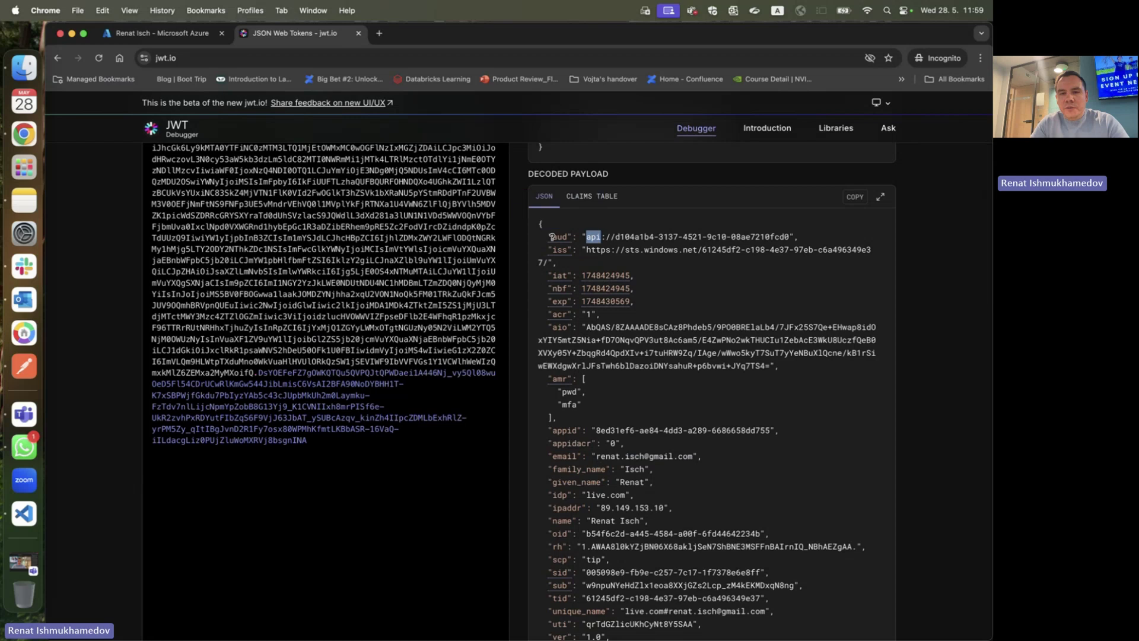
pyautogui.moveTo(558, 236)
pyautogui.moveTo(587, 237); pyautogui.dragTo(789, 237)
pyautogui.press('super+c')
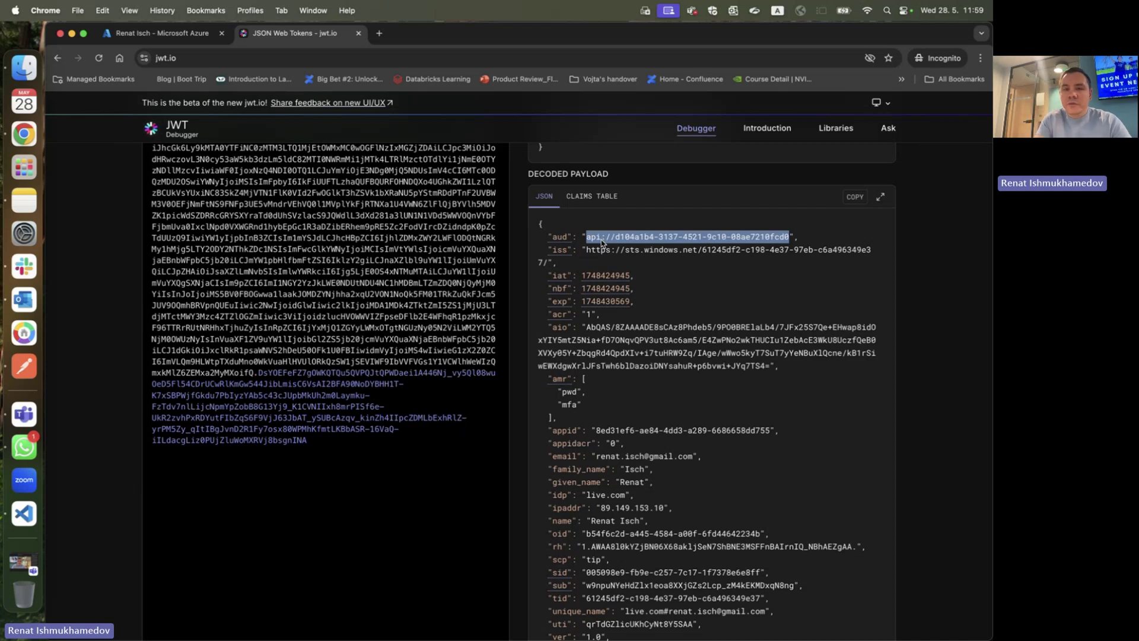
pyautogui.press('super+grave')
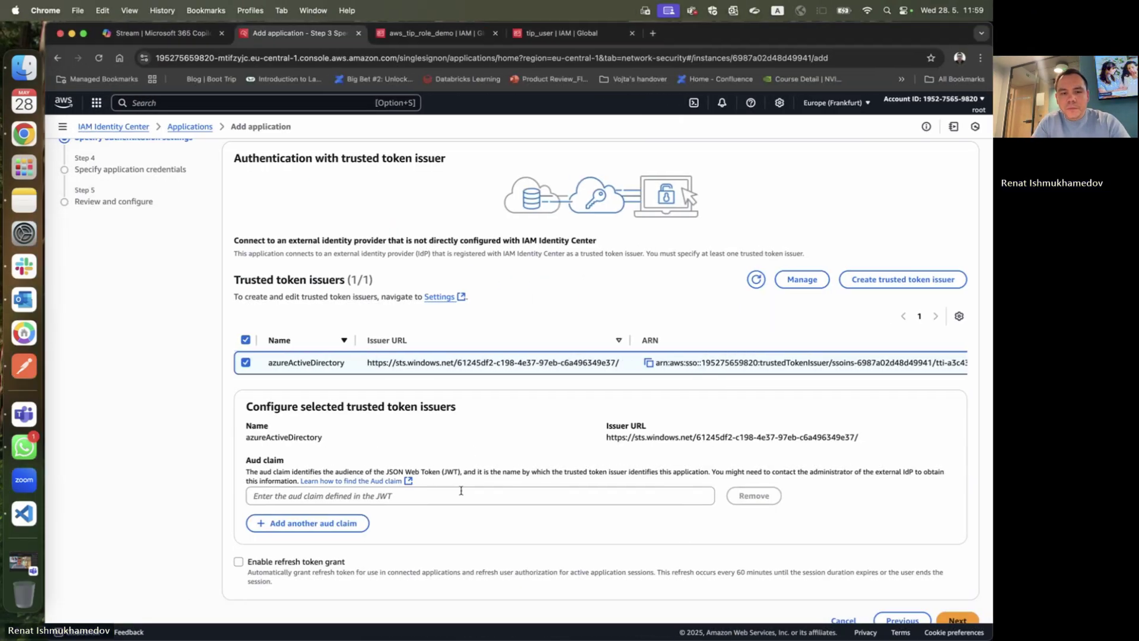
pyautogui.click(463, 497)
pyautogui.press('super+v')
pyautogui.click(520, 473)
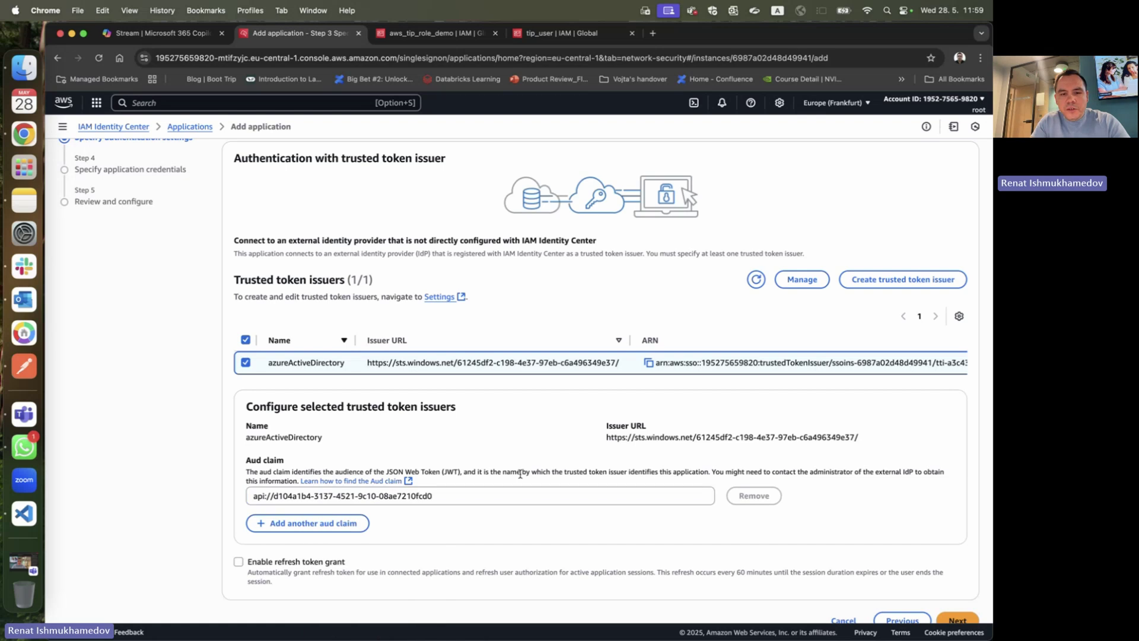
pyautogui.scroll(-2, 521, 472)
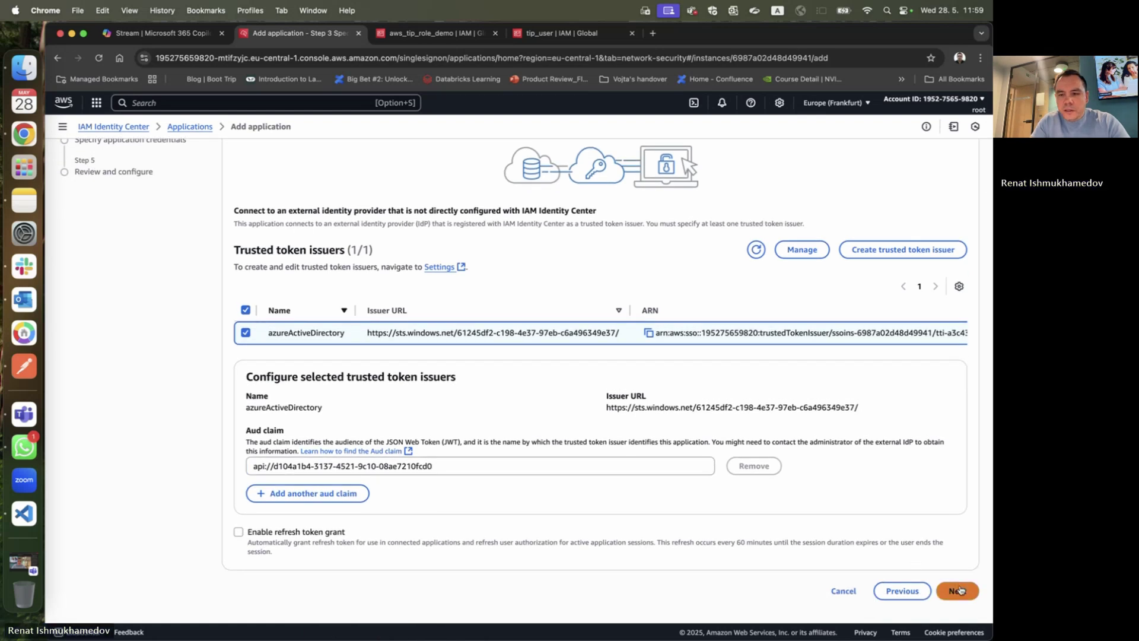
pyautogui.click(958, 590)
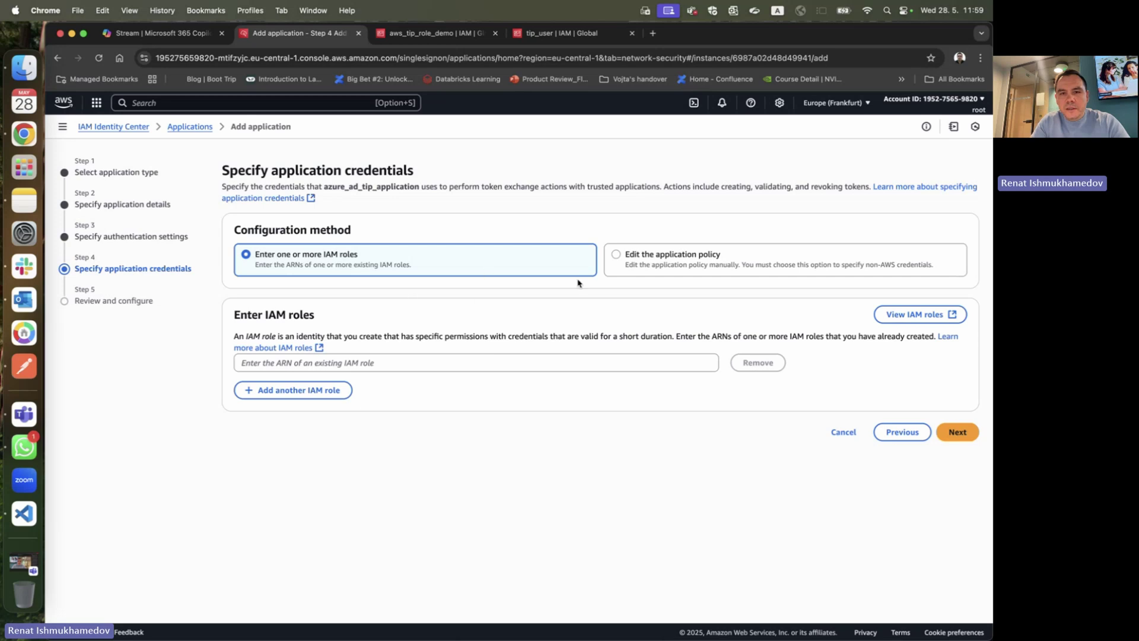
# Step: Look over the IAM roles section and its suggested role ARNs before opening the VS Code notes
pyautogui.scroll(-1, 513, 302)
pyautogui.moveTo(315, 315); pyautogui.dragTo(235, 315)
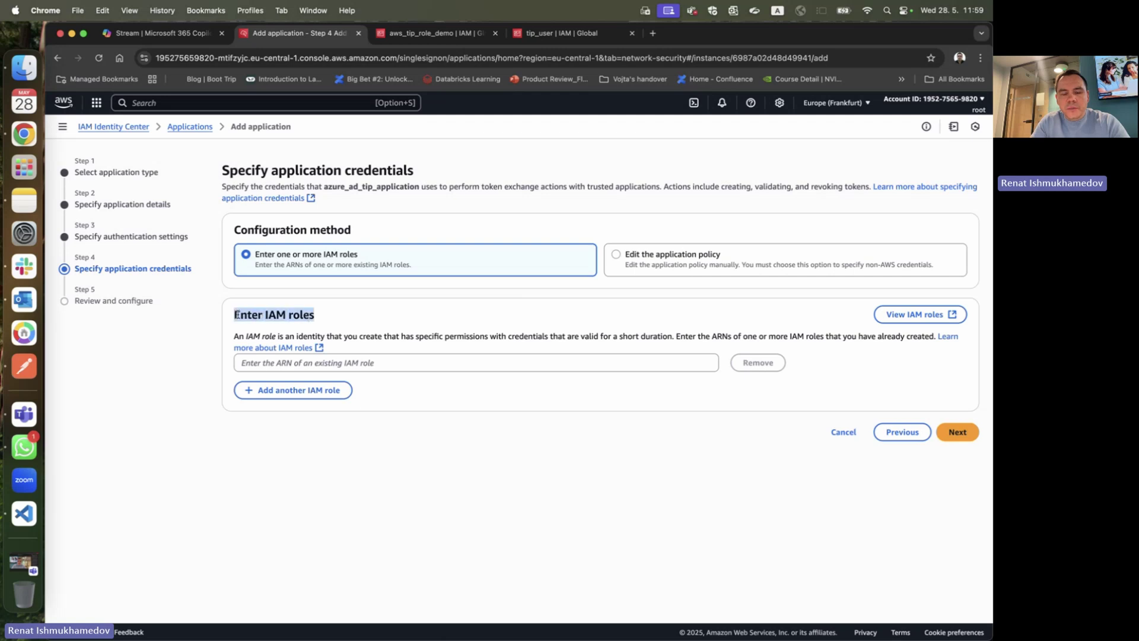
pyautogui.click(451, 363)
pyautogui.click(442, 346)
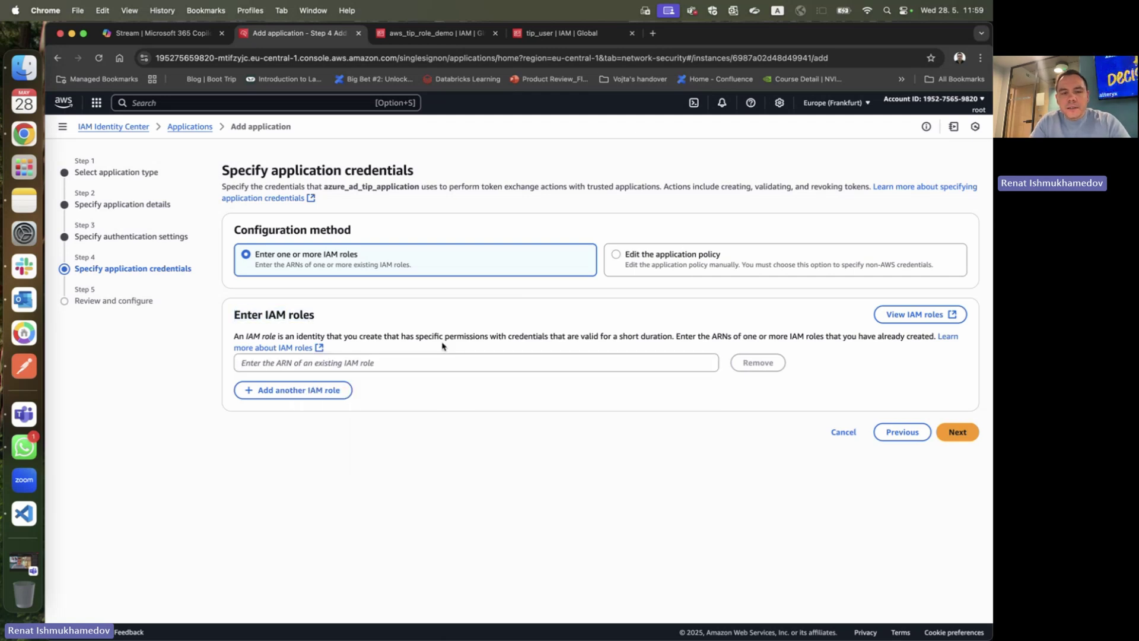
pyautogui.click(376, 360)
pyautogui.click(376, 346)
pyautogui.click(24, 514)
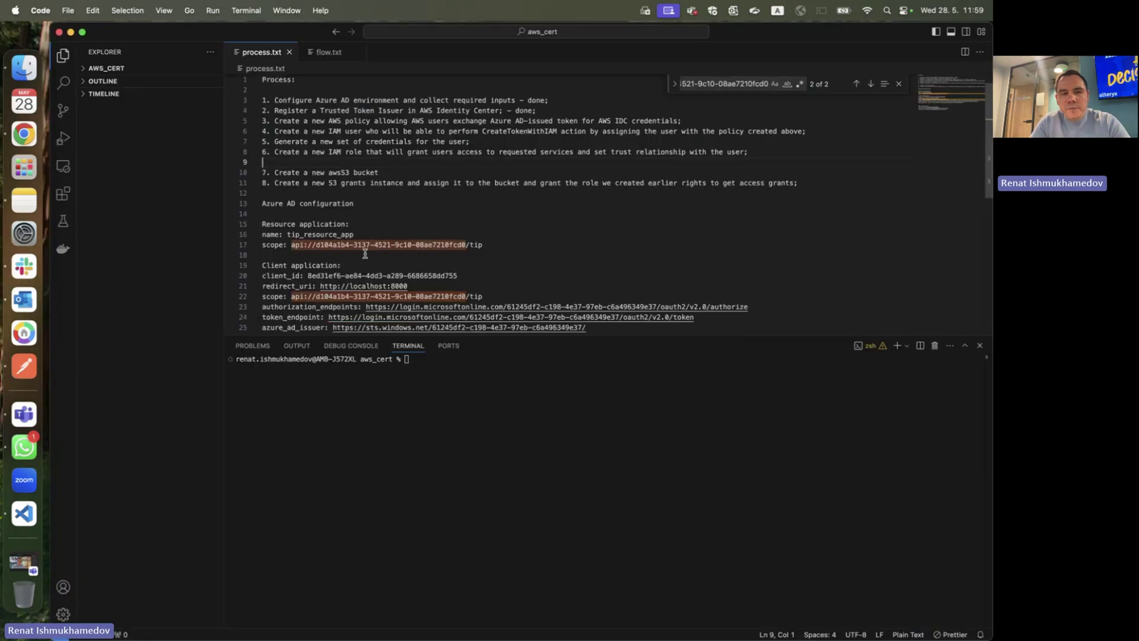
# Step: Copy the tip_role ARN from line 31 of process.txt and return to Chrome
pyautogui.scroll(-4, 365, 253)
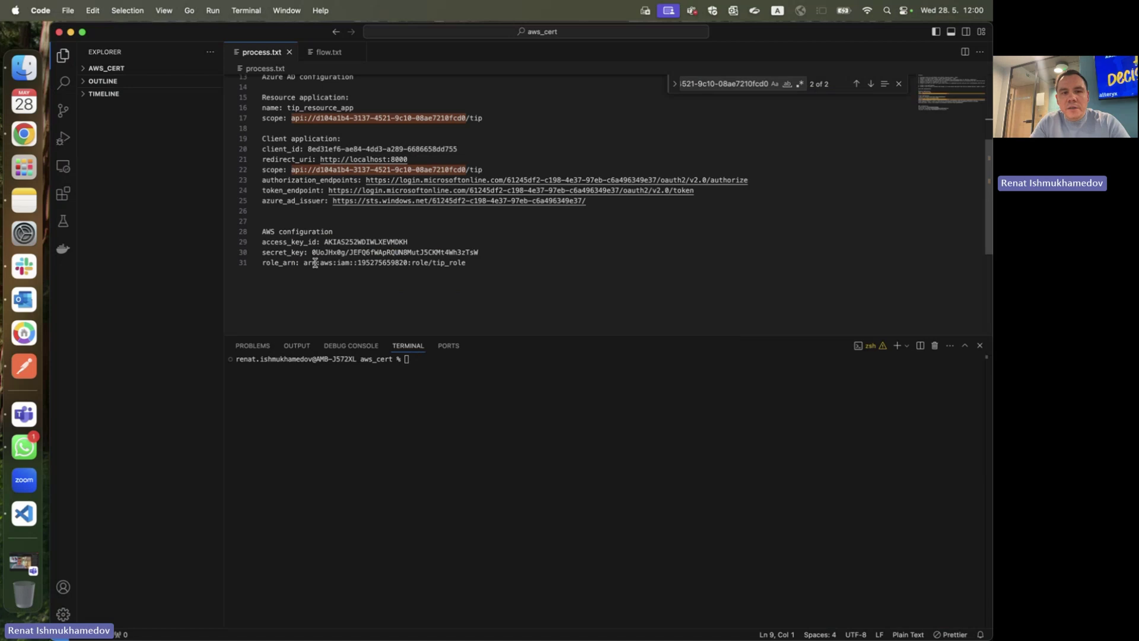
pyautogui.moveTo(304, 262)
pyautogui.mouseDown()
pyautogui.moveTo(464, 262)
pyautogui.moveTo(307, 267)
pyautogui.mouseUp()
pyautogui.press('cmd+c')
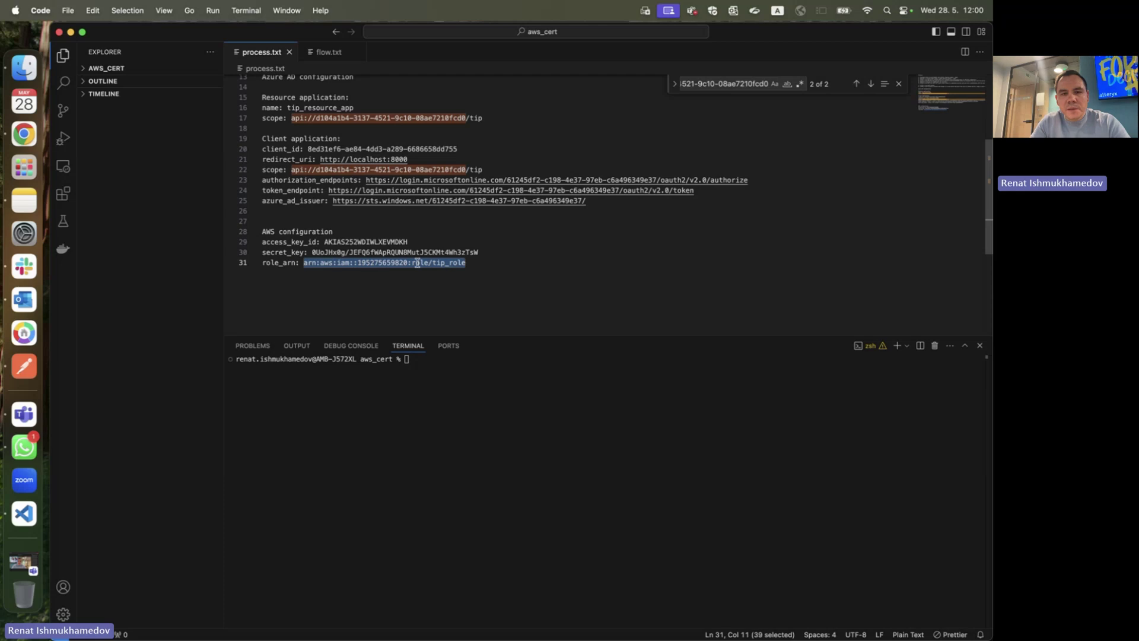
pyautogui.hotkey('ctrl', 'Right')
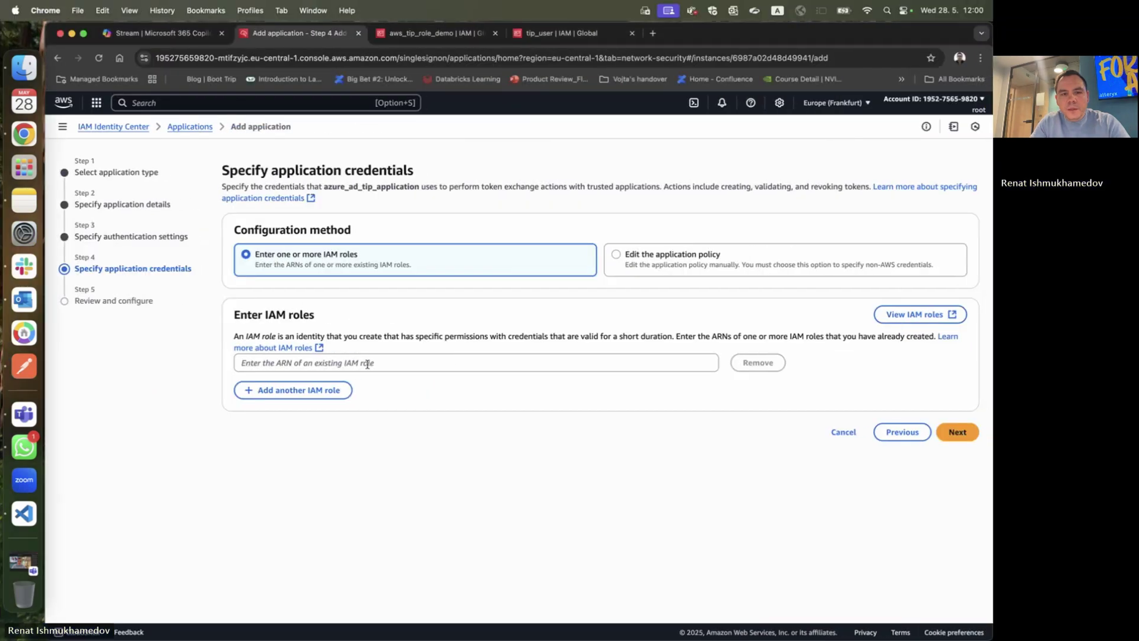
# Step: Enter the tip_role ARN as the IAM role, review the settings, and submit azure_ad_tip_application
pyautogui.click(368, 362)
pyautogui.press('cmd+v')
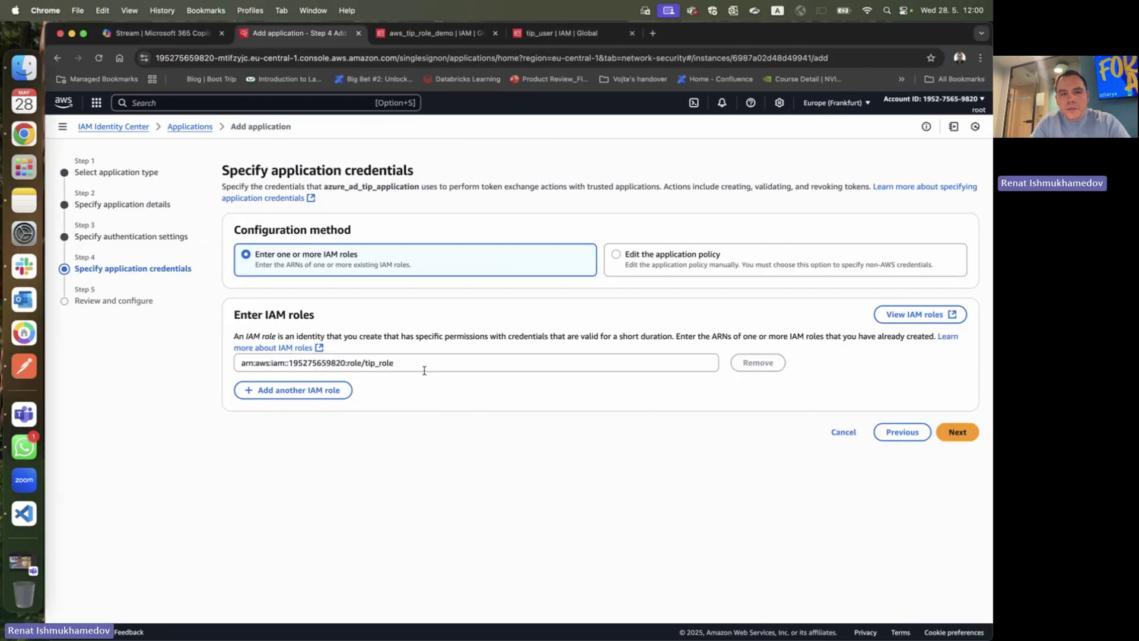
pyautogui.click(958, 432)
pyautogui.scroll(-10, 848, 439)
pyautogui.scroll(10, 837, 436)
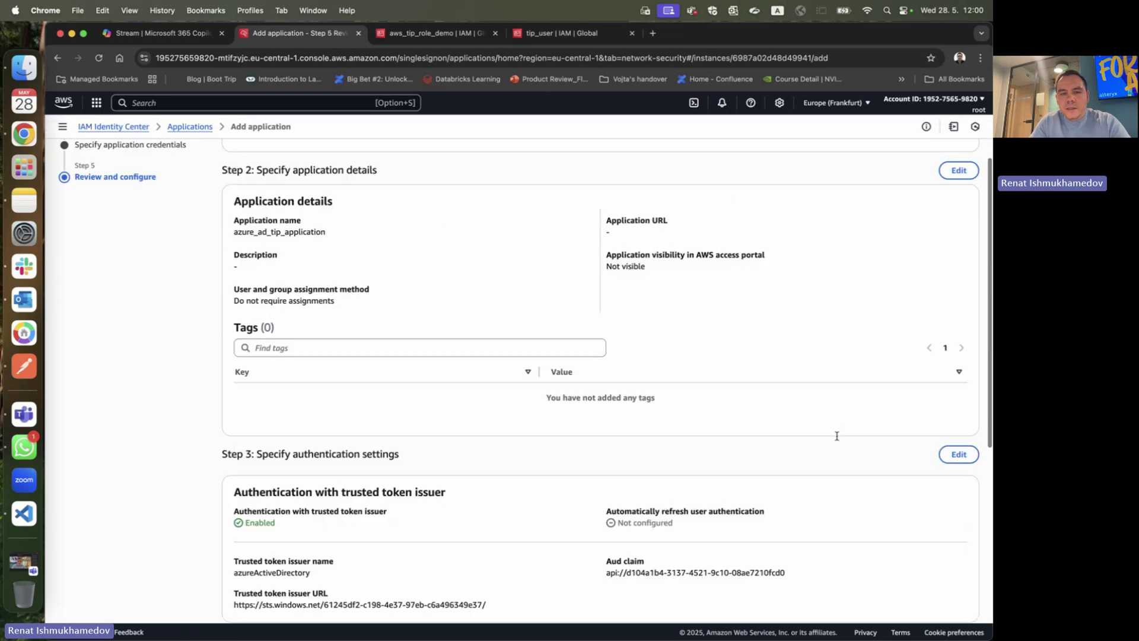
pyautogui.scroll(-10, 836, 436)
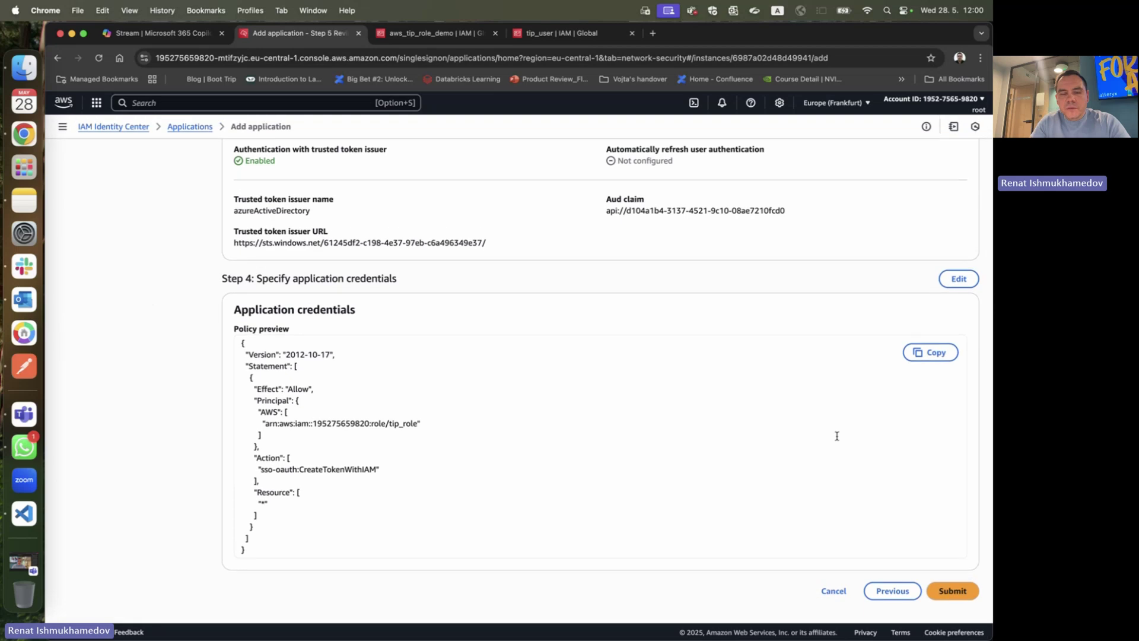
pyautogui.click(950, 591)
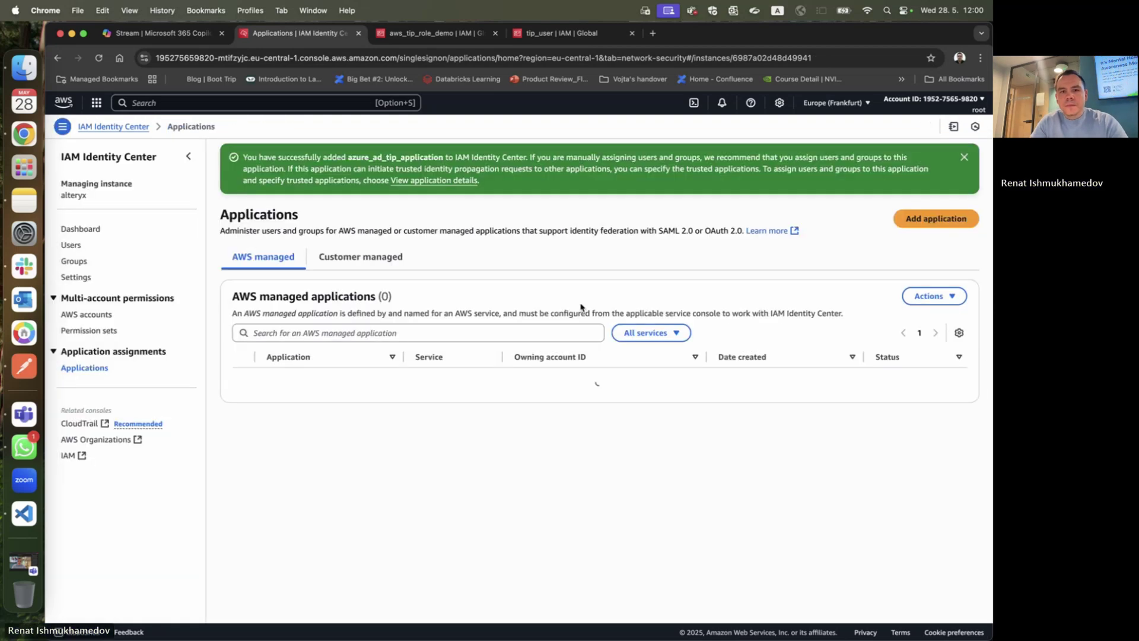
# Step: Check azure_ad_tip_application appears under Customer managed applications, then go to the Users list
pyautogui.click(354, 261)
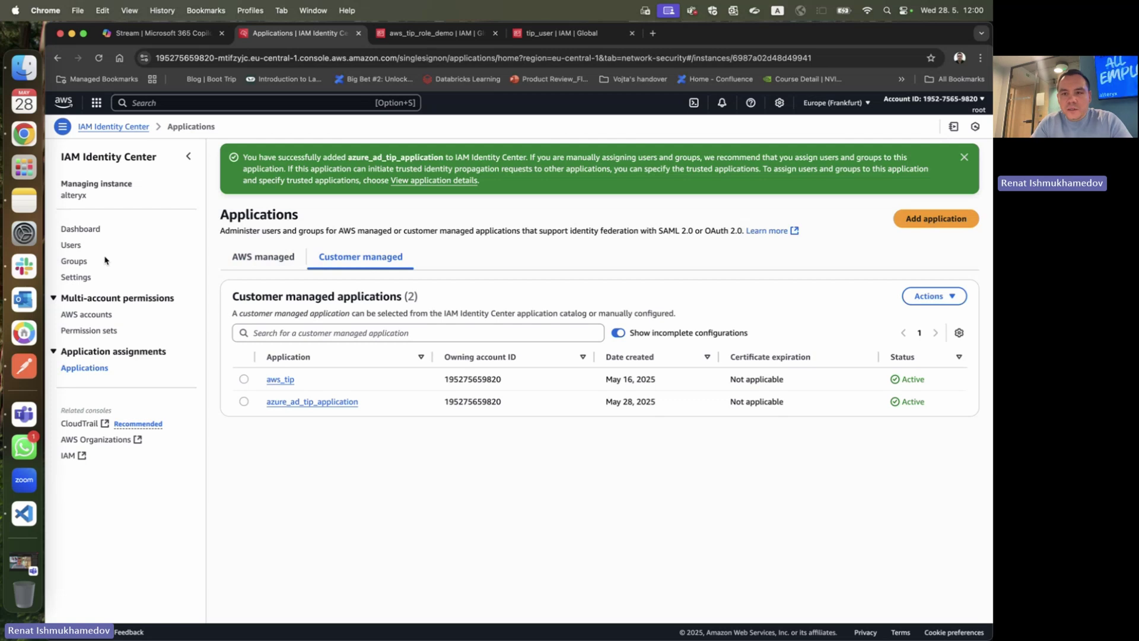
pyautogui.click(73, 245)
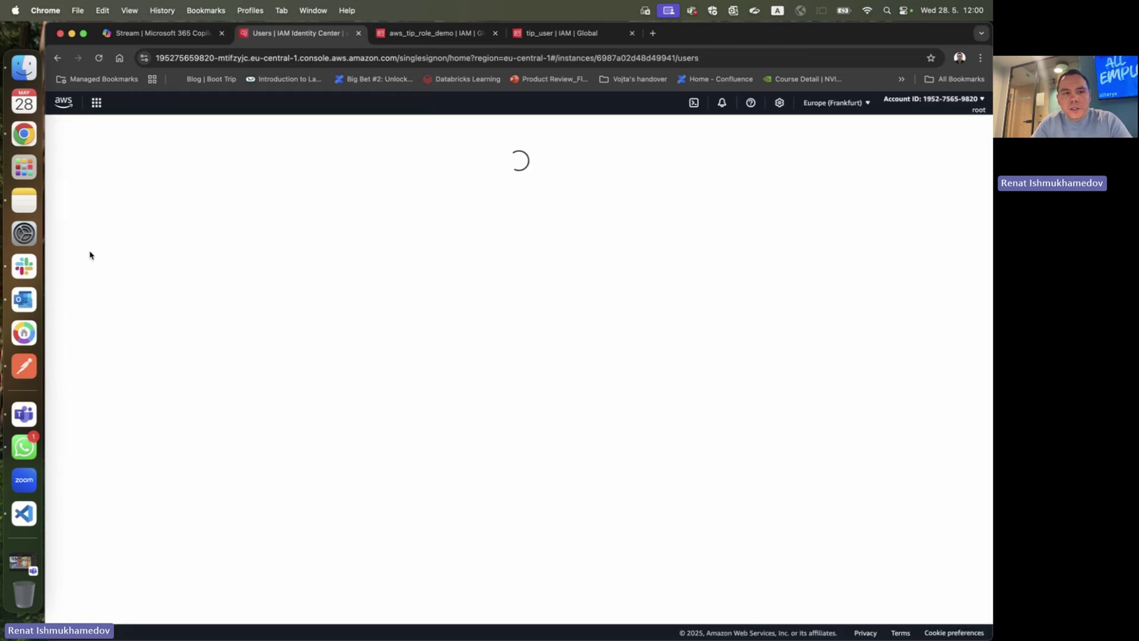
# Step: Copy the email claim value from the decoded Azure token in jwt.io, then return to AWS
pyautogui.press('super+grave')
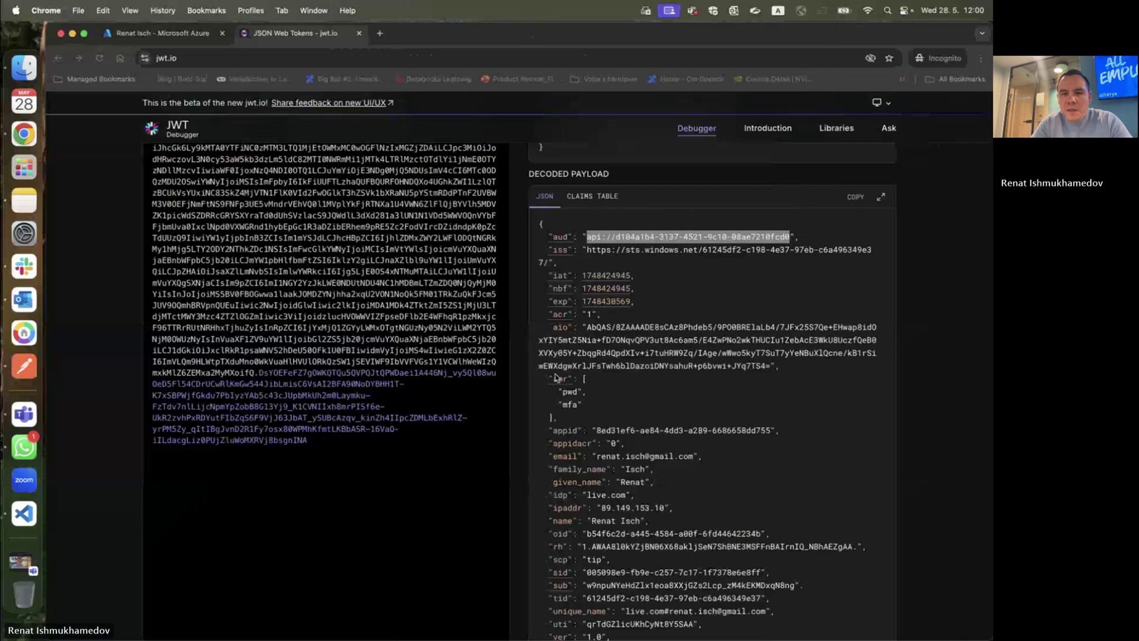
pyautogui.scroll(-1, 555, 373)
pyautogui.moveTo(597, 374); pyautogui.dragTo(682, 382)
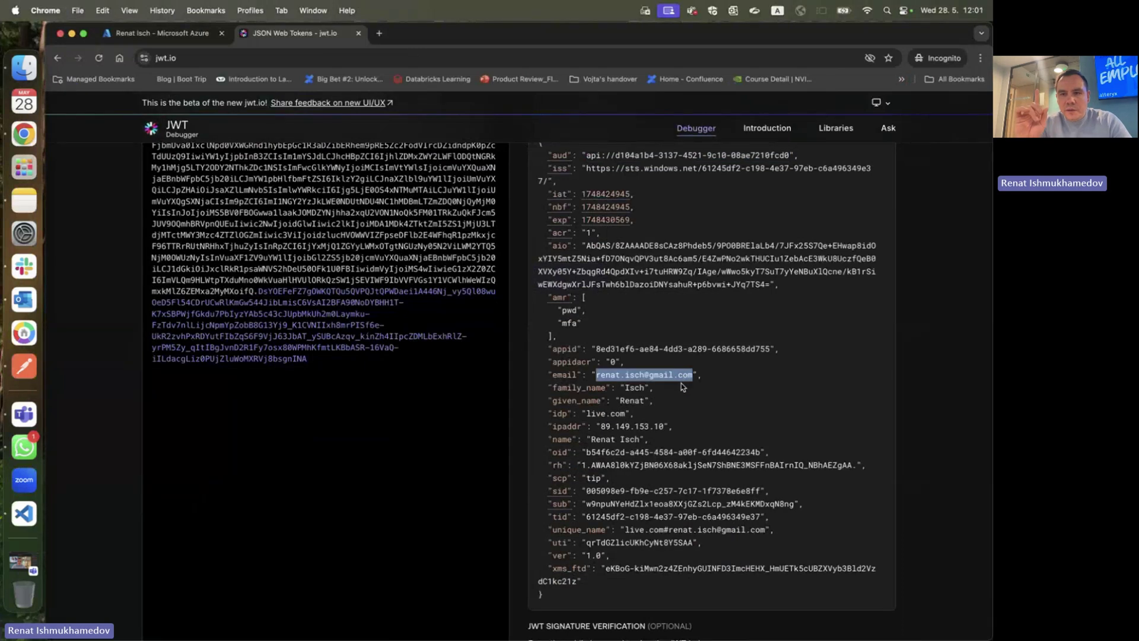
pyautogui.click(682, 387)
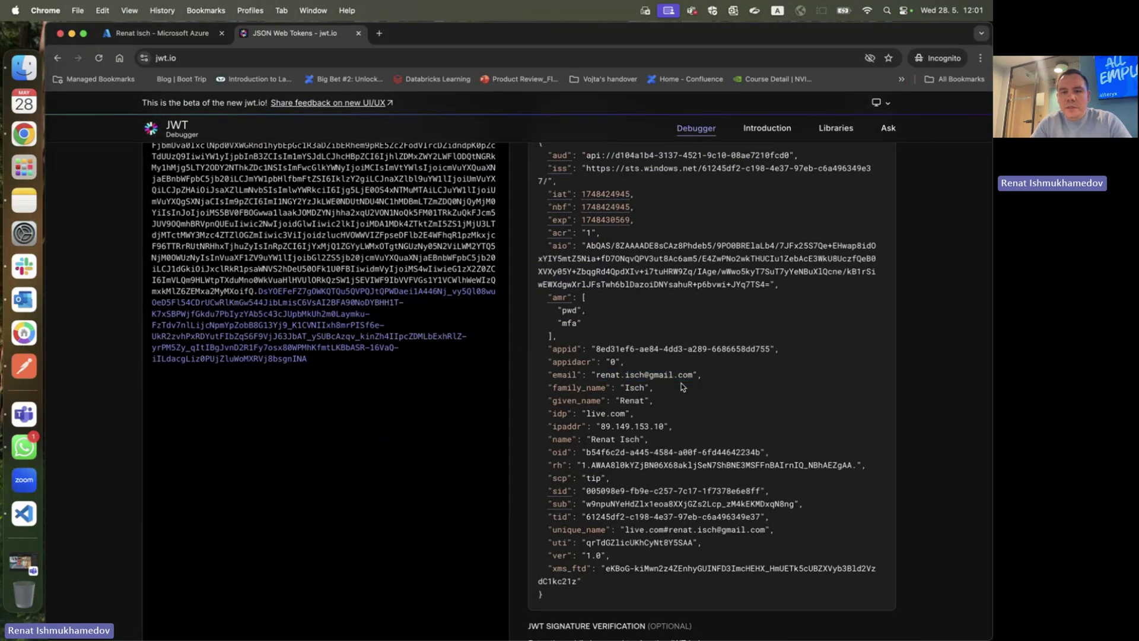
pyautogui.doubleClick(608, 377)
pyautogui.moveTo(607, 377); pyautogui.dragTo(686, 379)
pyautogui.press('super+c')
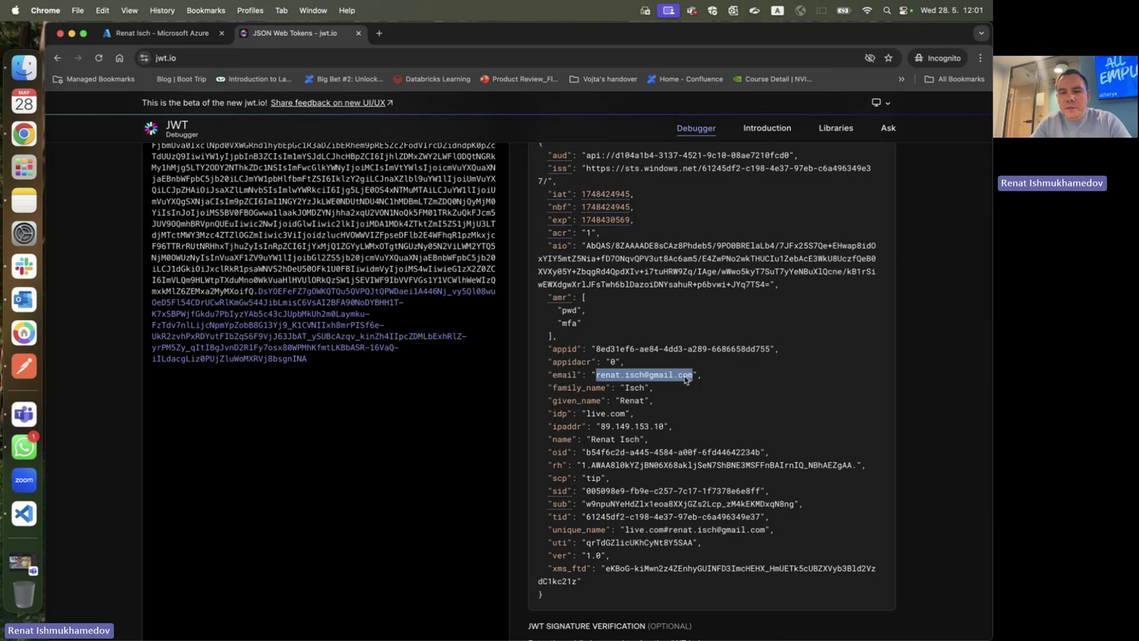
pyautogui.hotkey('ctrl', 'Left')
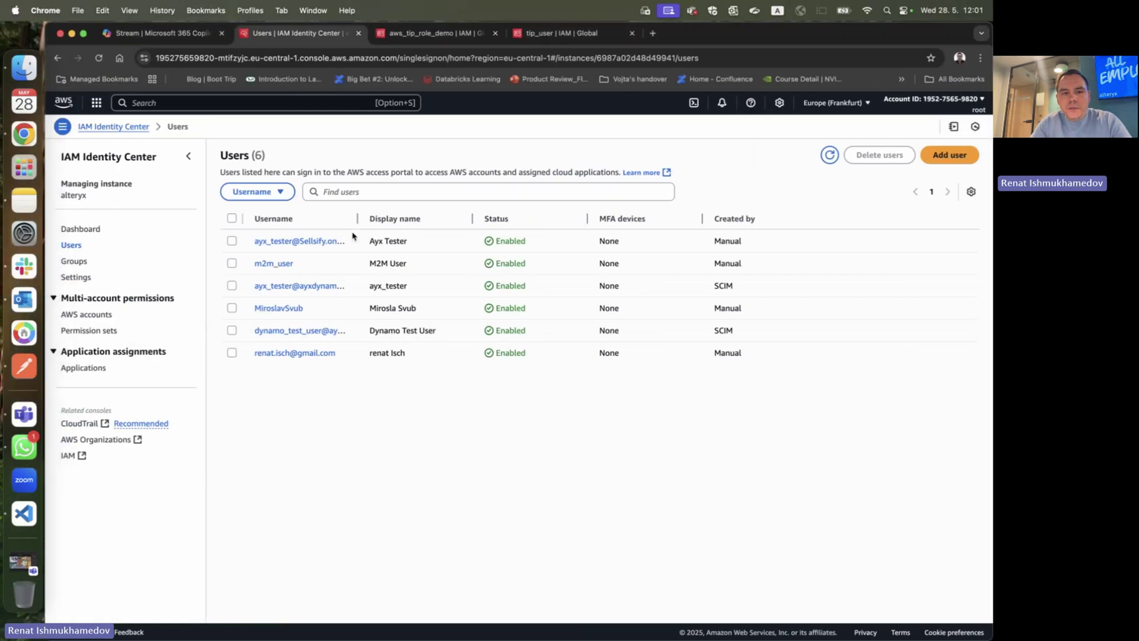
# Step: Open the matching user's profile and confirm its Email equals the copied token email claim
pyautogui.click(295, 353)
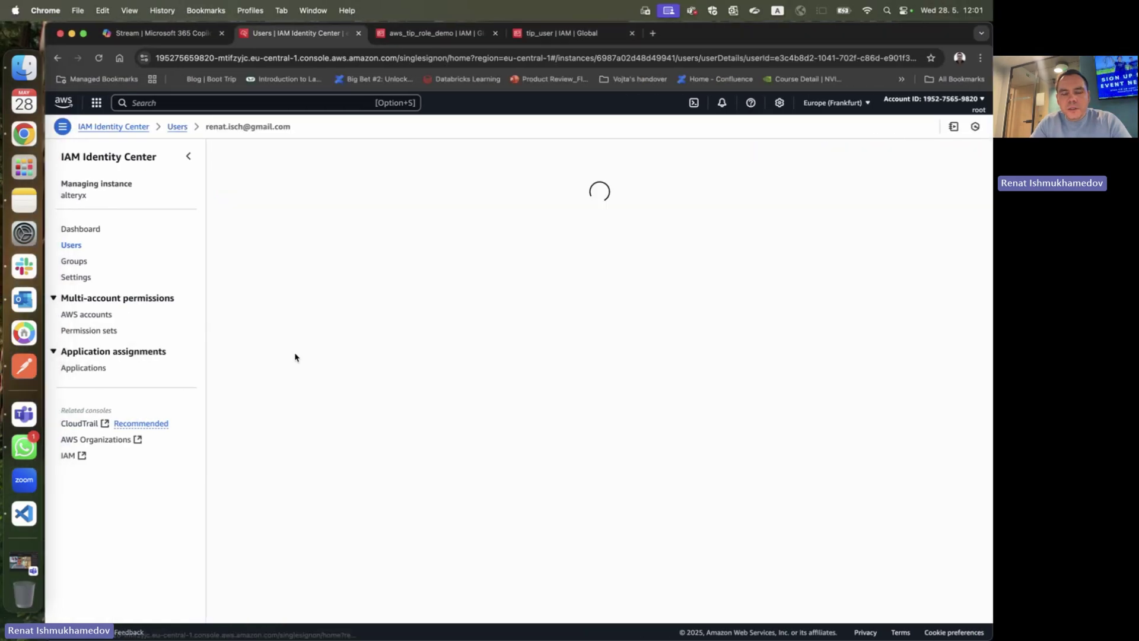
pyautogui.scroll(-2, 404, 352)
pyautogui.press('super+f')
pyautogui.press('super+v')
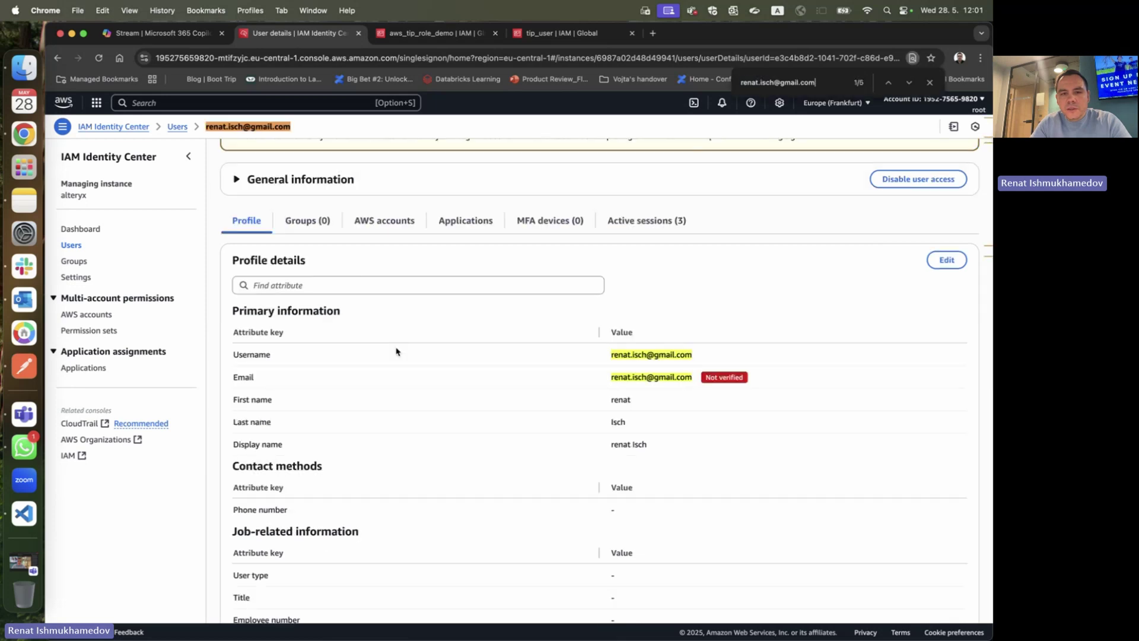
pyautogui.moveTo(236, 373); pyautogui.dragTo(585, 381)
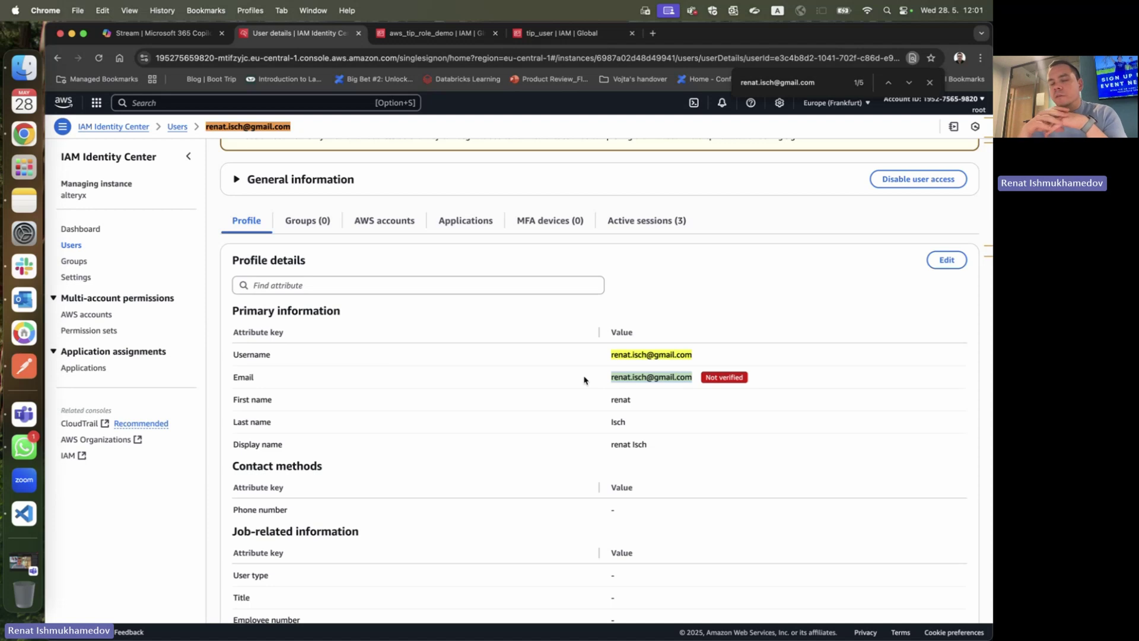
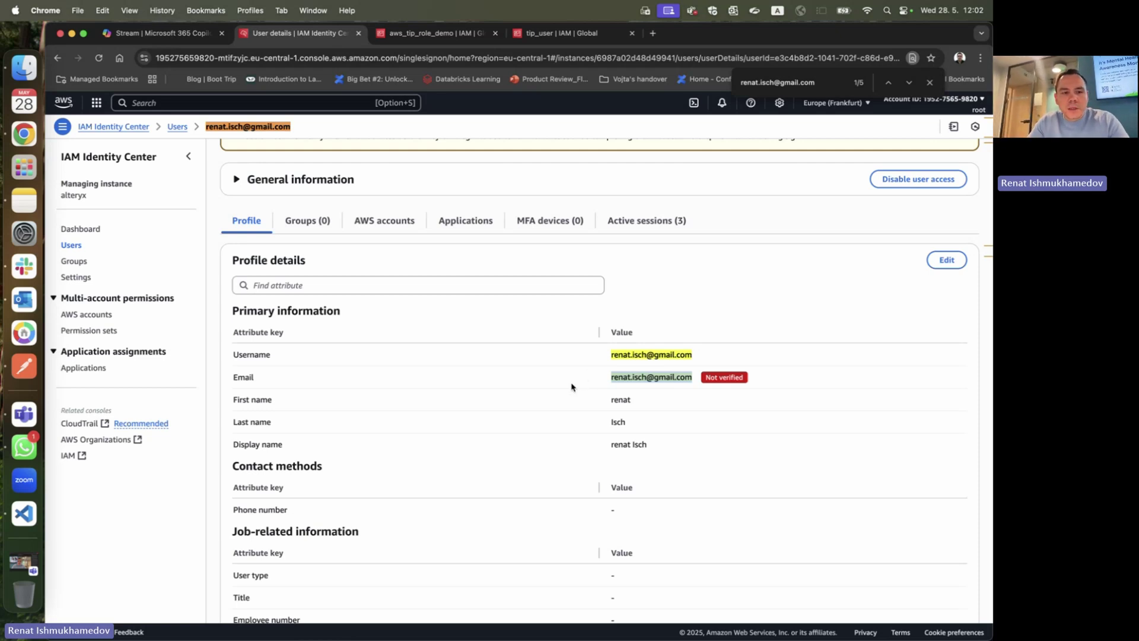
# Step: Switch from Chrome to Visual Studio Code to view the process.txt notes
pyautogui.click(23, 513)
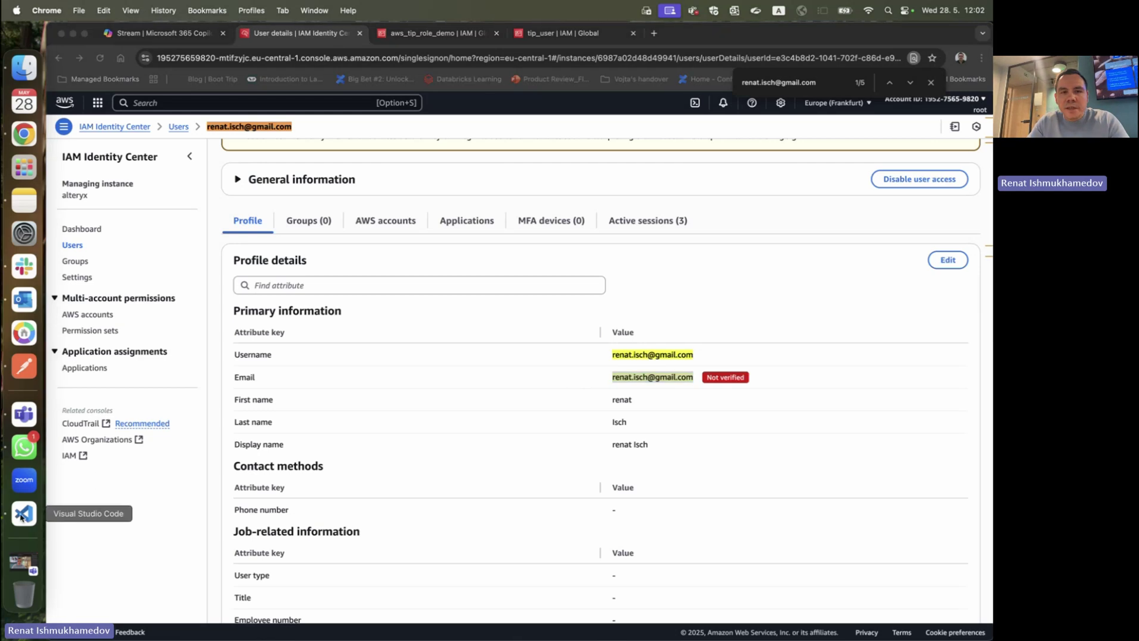
pyautogui.scroll(4, 341, 160)
pyautogui.scroll(-3, 334, 256)
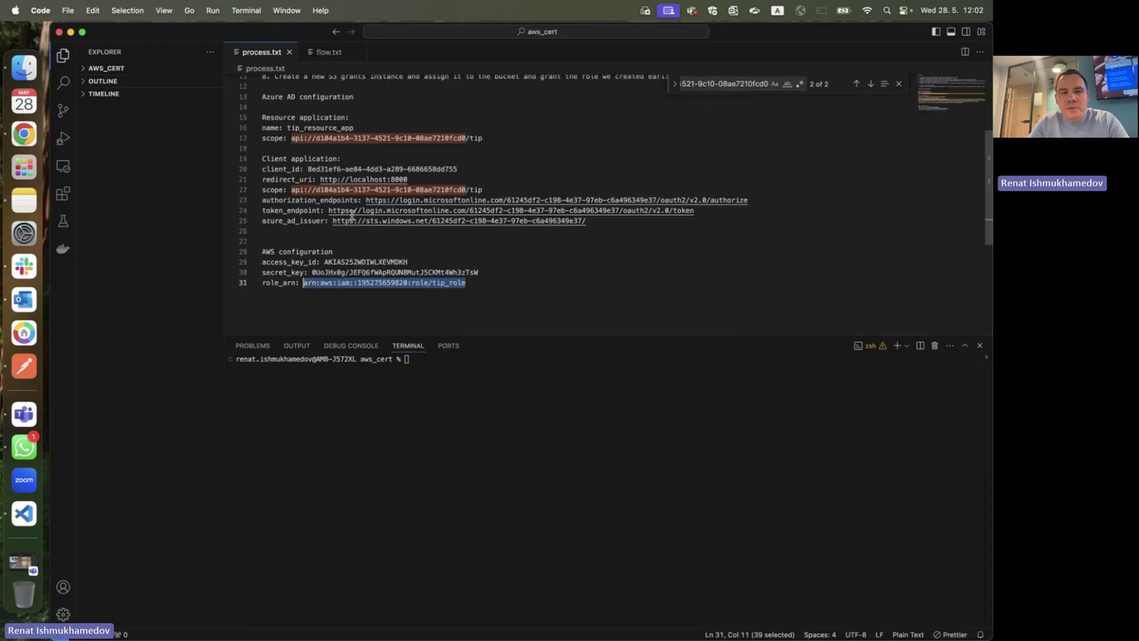
# Step: Delete the blank line 9 between steps 6 and 7 of the process.txt checklist
pyautogui.scroll(5, 309, 279)
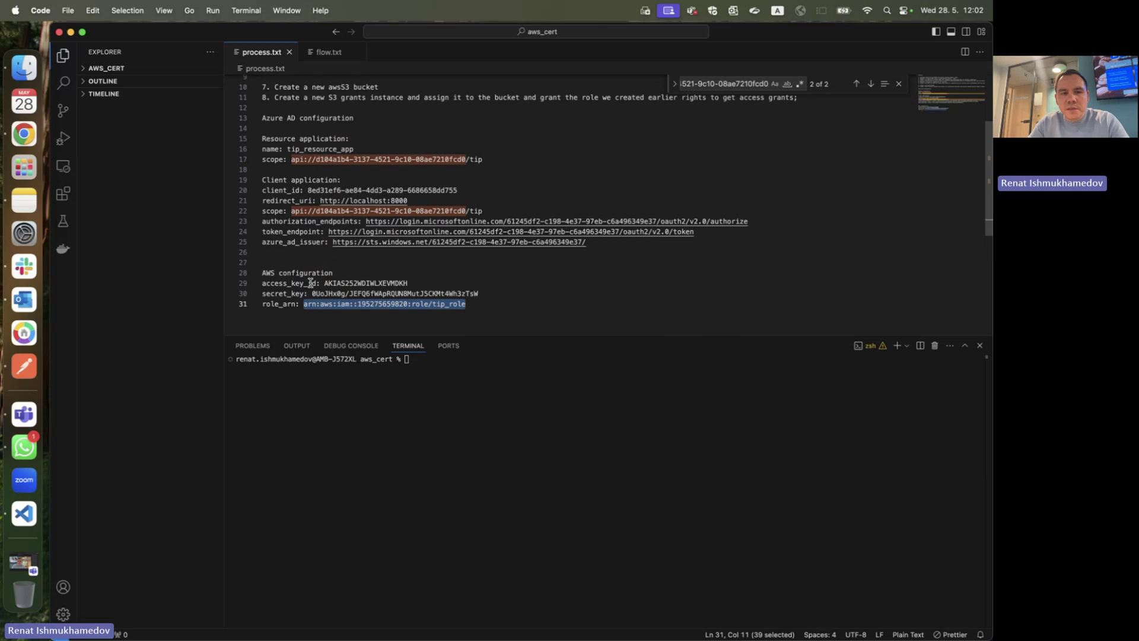
pyautogui.click(321, 176)
pyautogui.press('Delete')
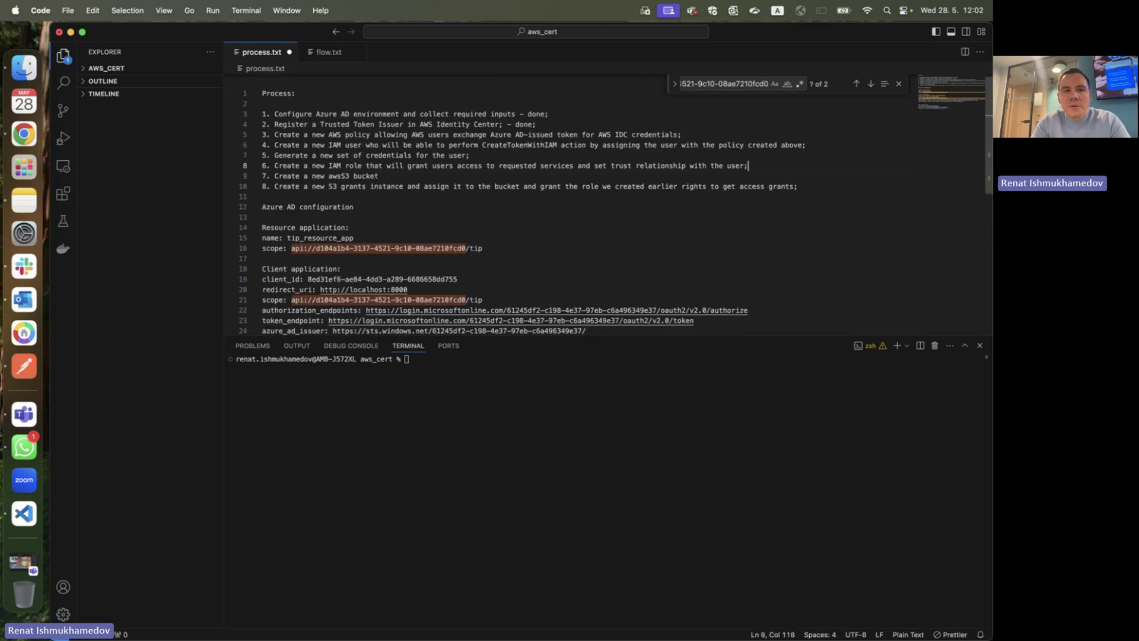
pyautogui.press('End')
pyautogui.press('Home')
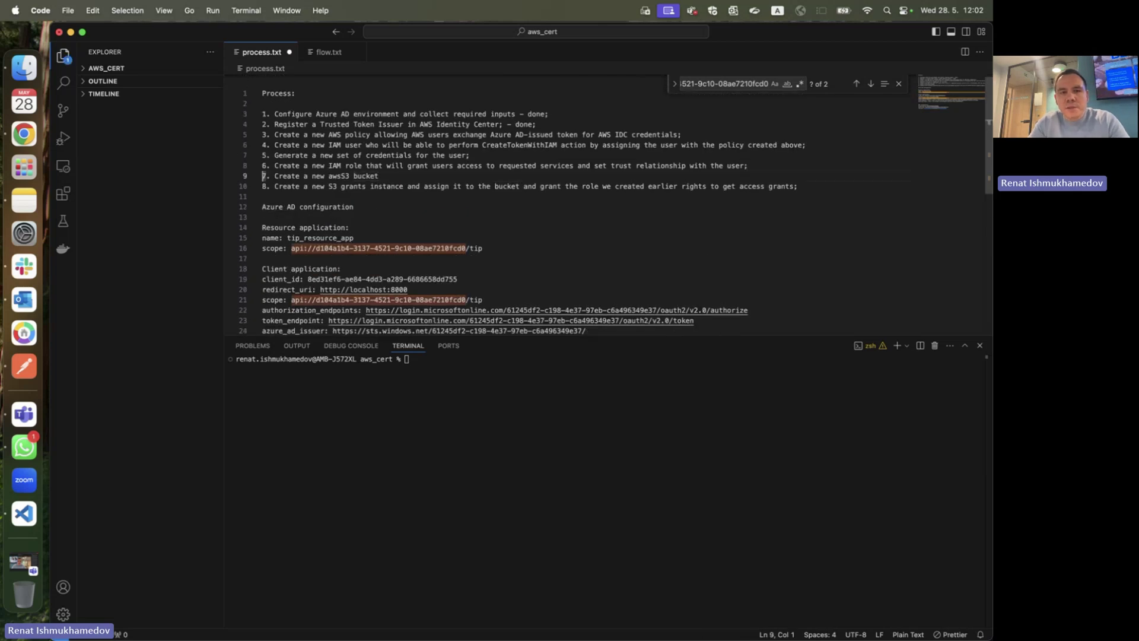
pyautogui.press('End')
pyautogui.press('Home')
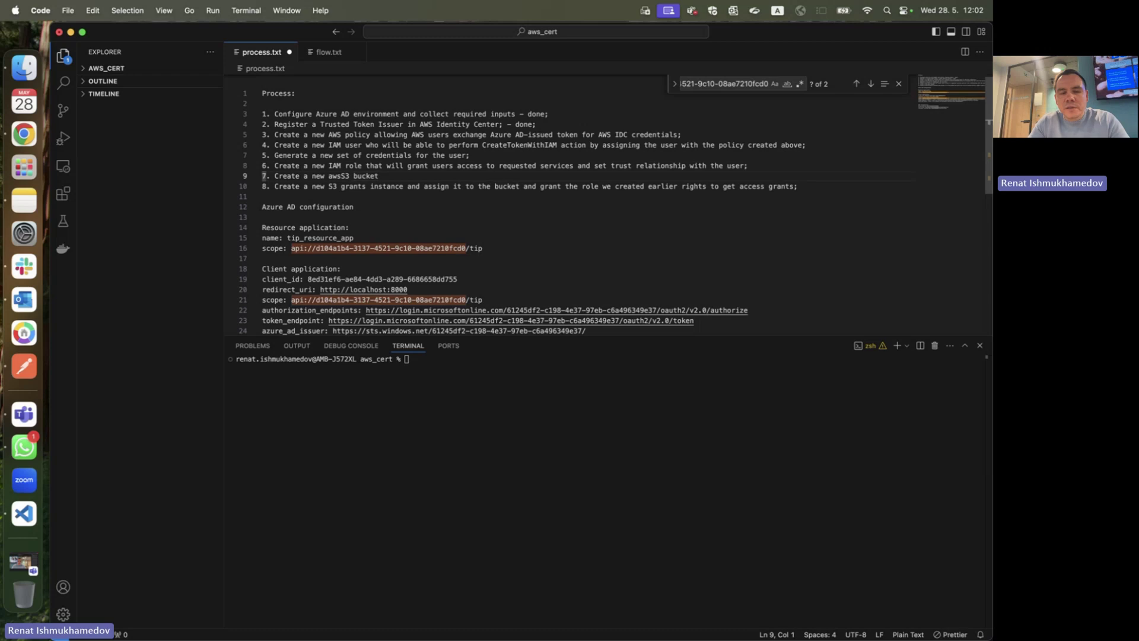
# Step: Review the wording of checklist steps 7–8, then return to the AWS console in Chrome
pyautogui.moveTo(378, 176)
pyautogui.mouseDown()
pyautogui.moveTo(330, 174)
pyautogui.moveTo(360, 188)
pyautogui.mouseUp()
pyautogui.doubleClick(365, 176)
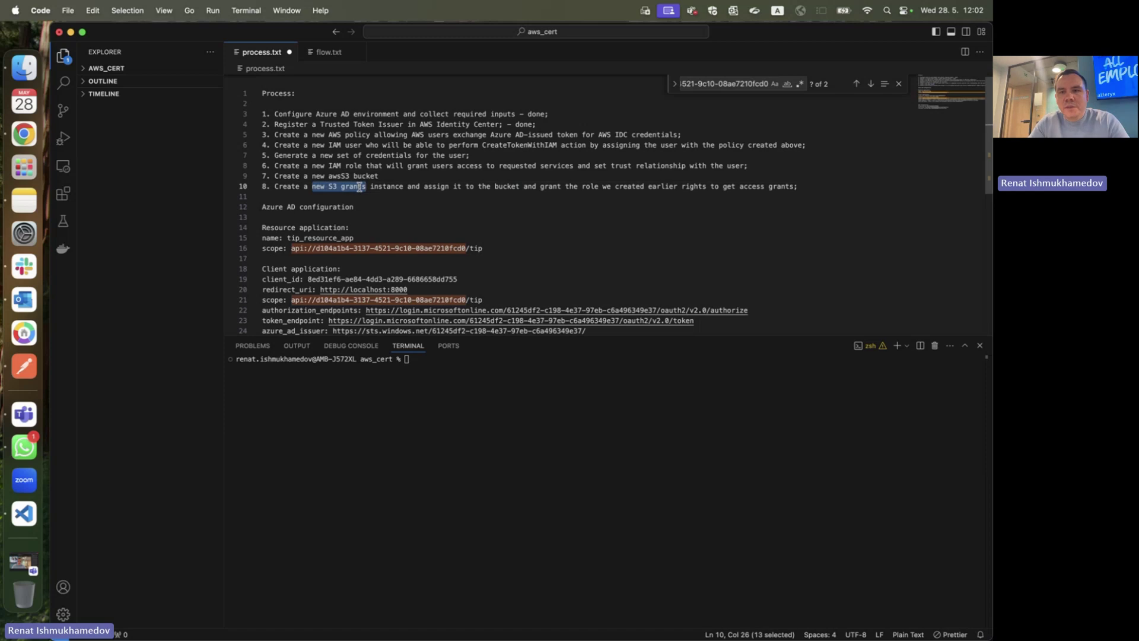
pyautogui.press('super+Right')
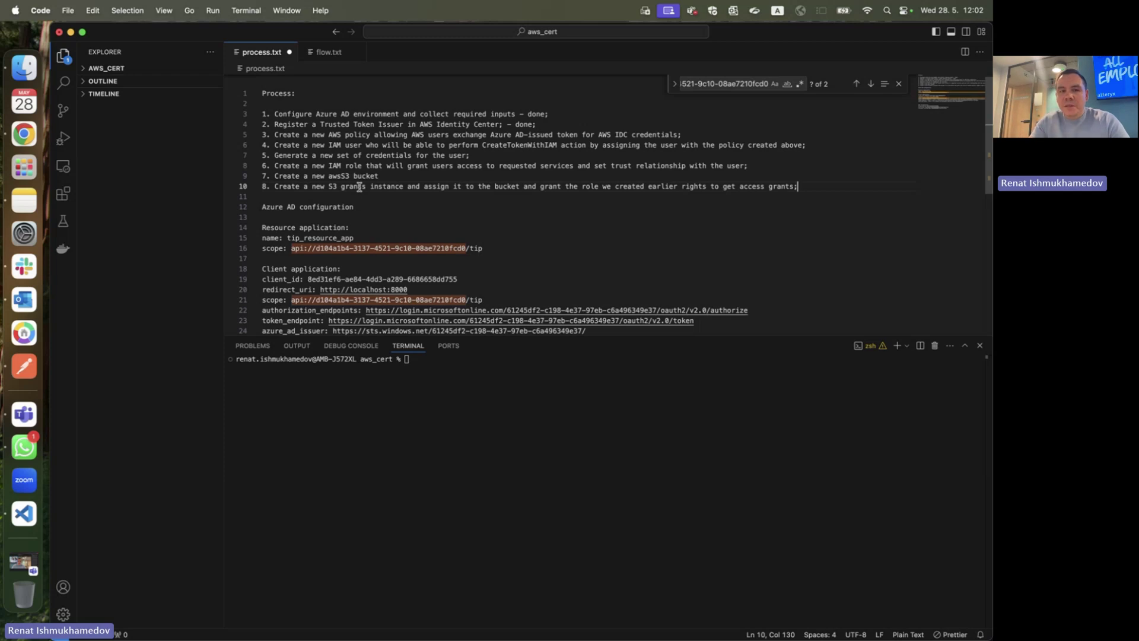
pyautogui.click(24, 133)
# Step: Open the S3 service from the AWS search bar using 's3'
pyautogui.click(230, 98)
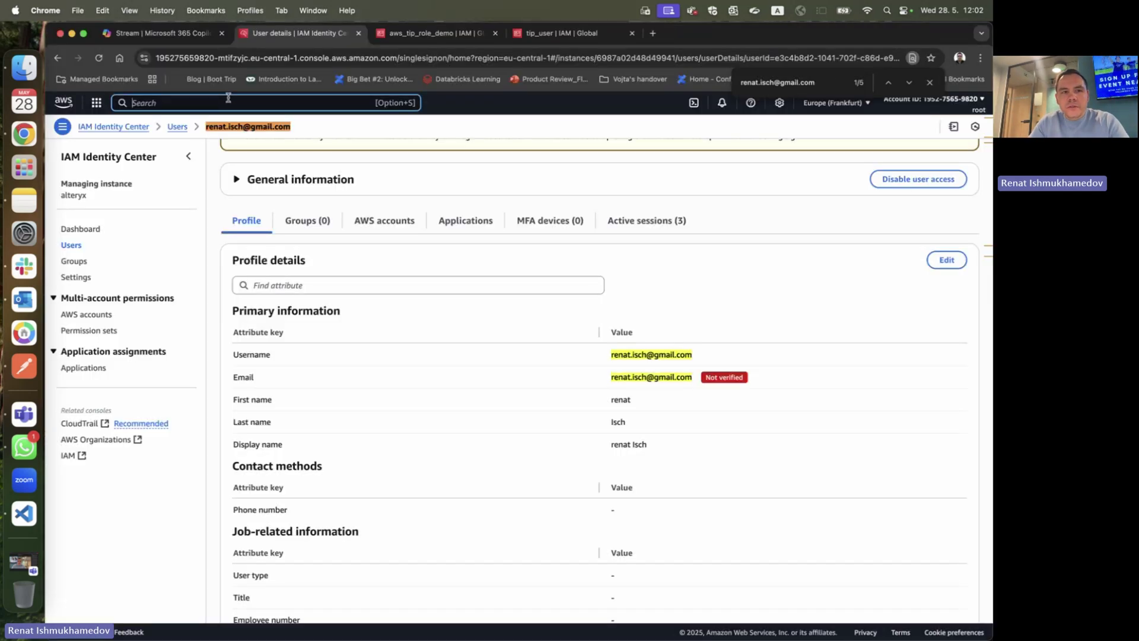
pyautogui.write('s3')
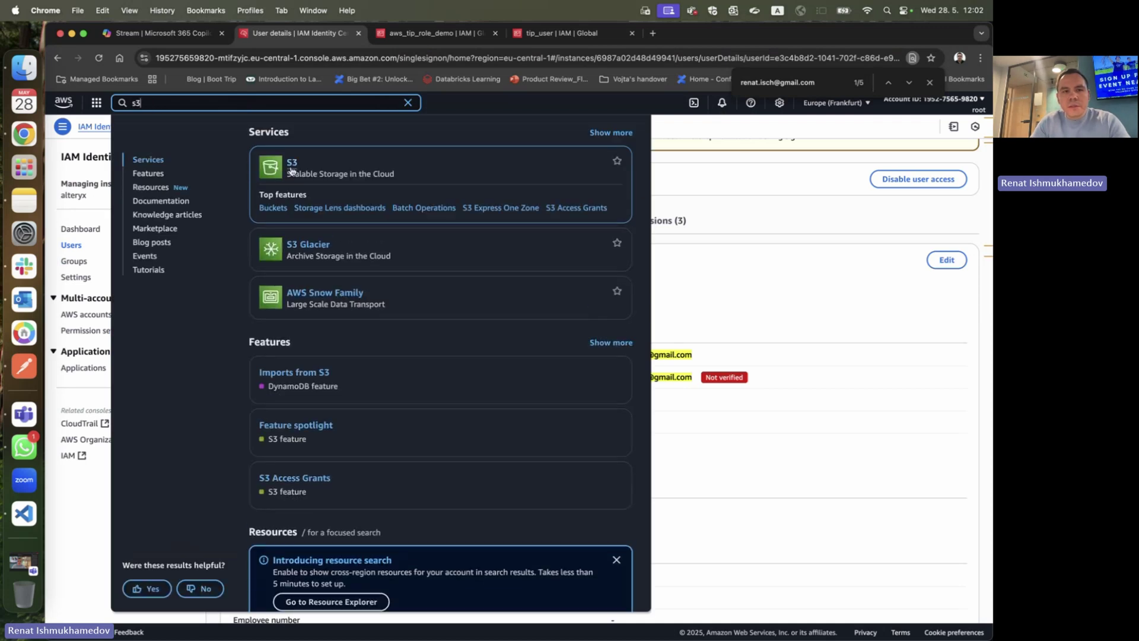
pyautogui.click(290, 165)
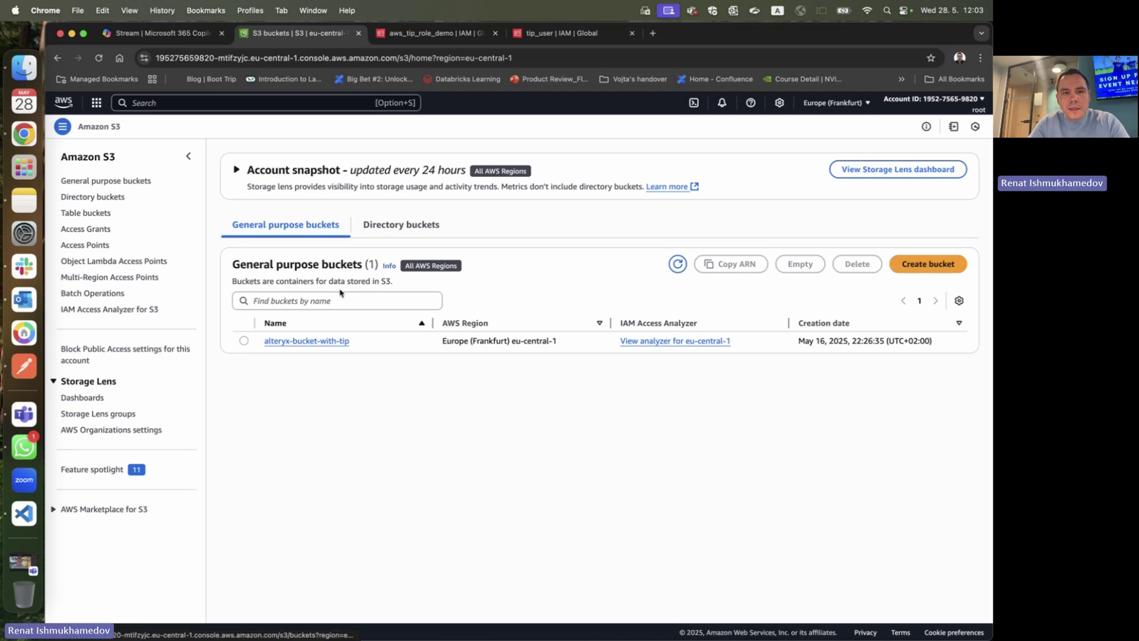
# Step: Permanently delete alteryx-bucket-with-tip, confirming with its pasted name, and start a new bucket
pyautogui.click(244, 341)
pyautogui.click(857, 264)
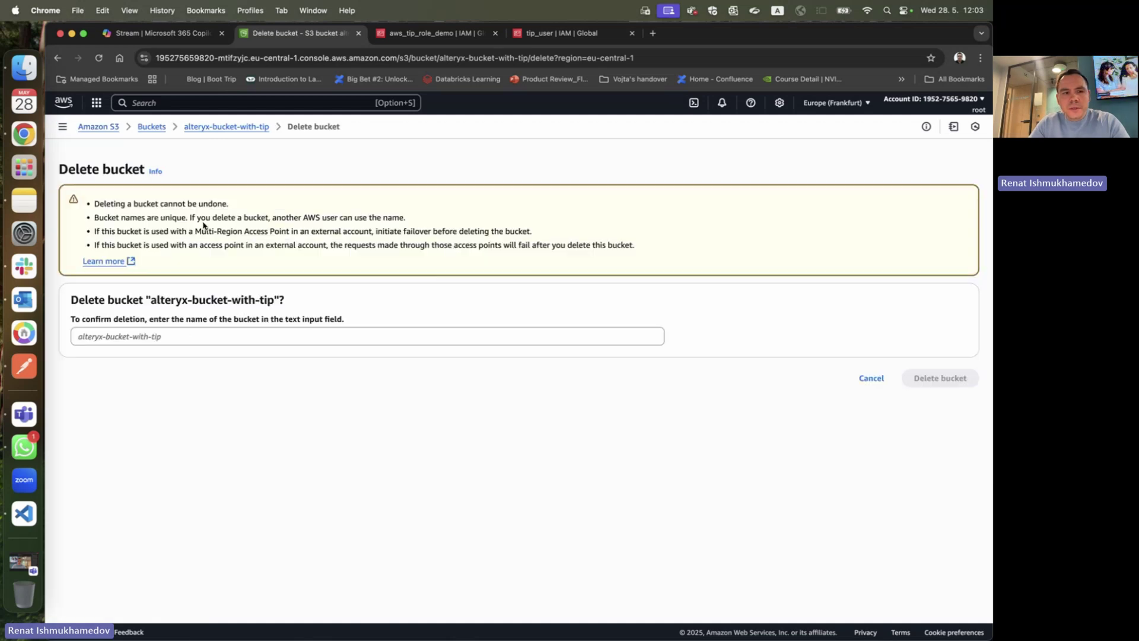
pyautogui.moveTo(150, 301); pyautogui.dragTo(274, 301)
pyautogui.press('super+c')
pyautogui.click(254, 335)
pyautogui.press('super+v')
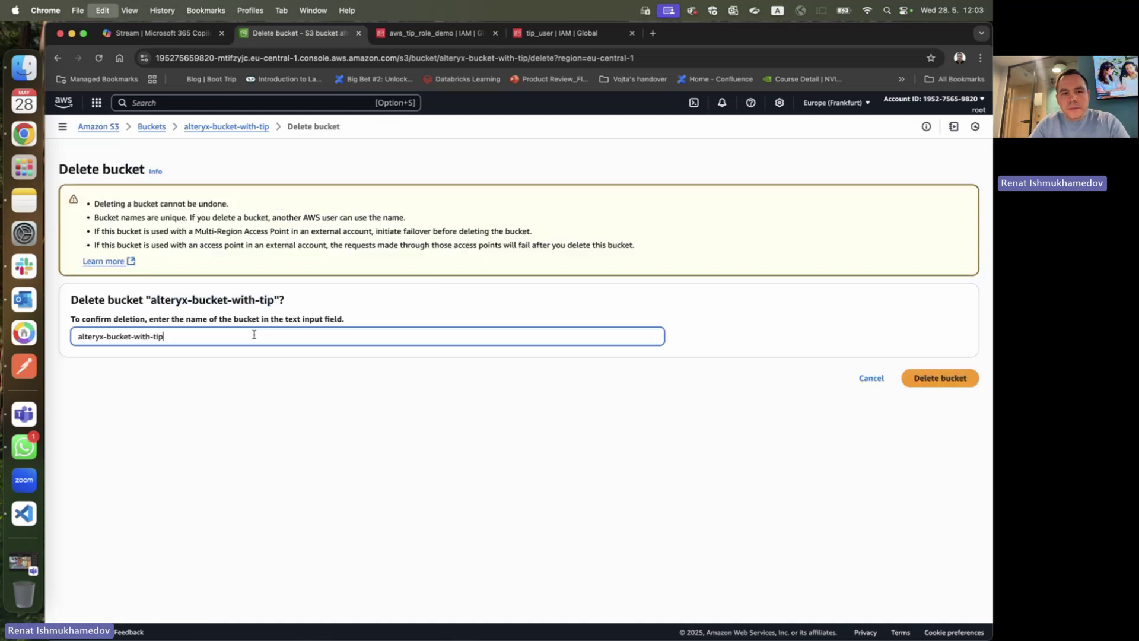
pyautogui.click(965, 381)
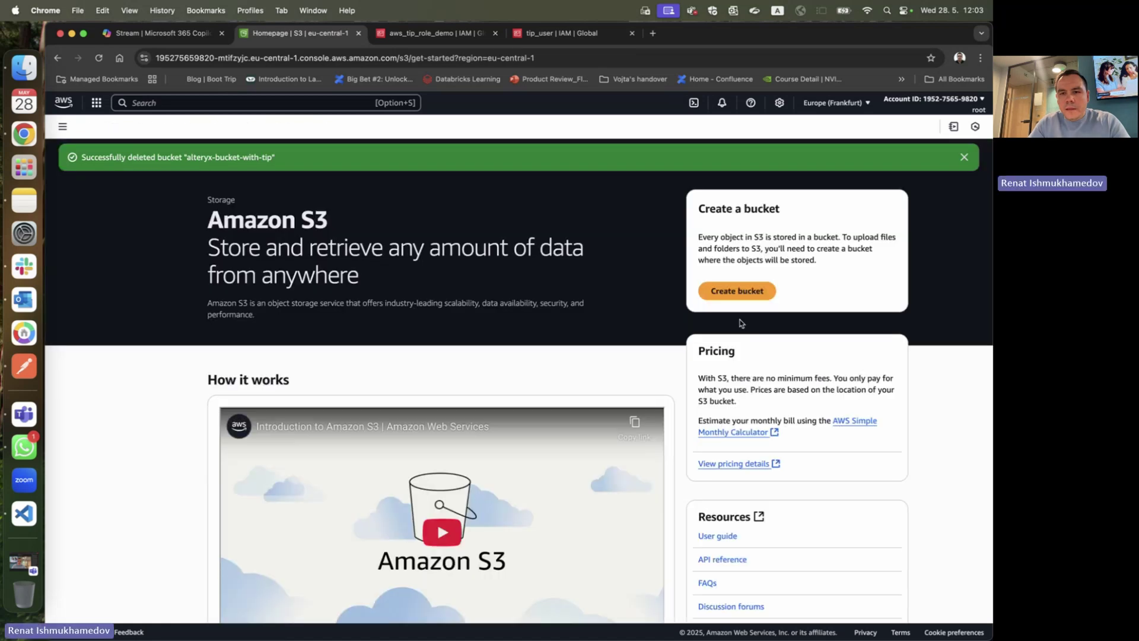
pyautogui.click(737, 291)
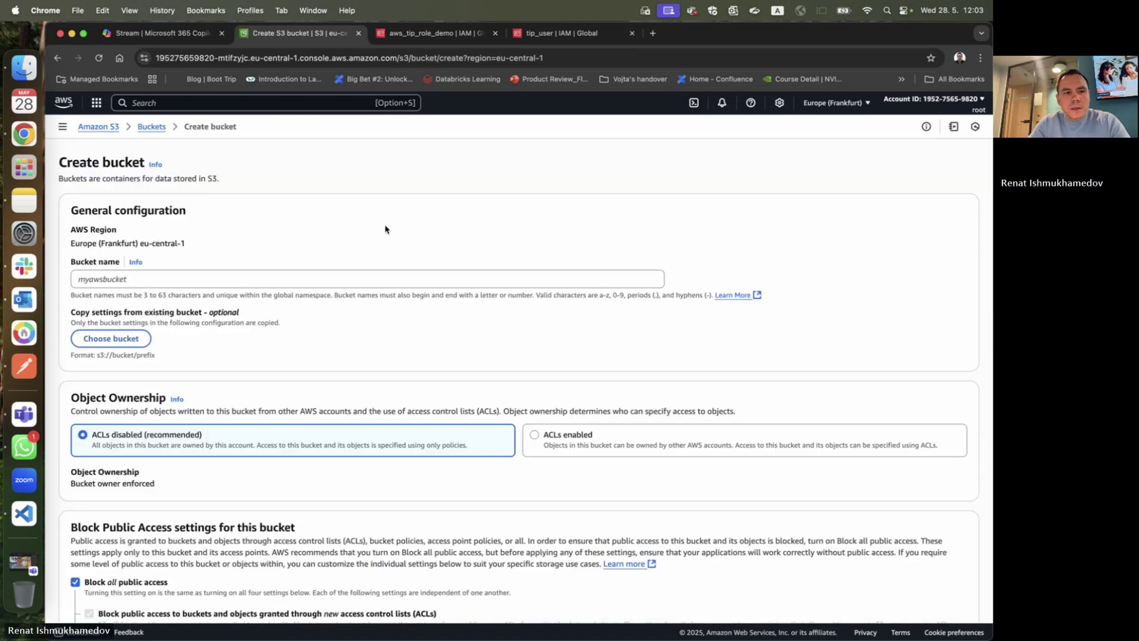
# Step: Name the new bucket azure-tip-bucket
pyautogui.scroll(-1, 374, 240)
pyautogui.click(357, 256)
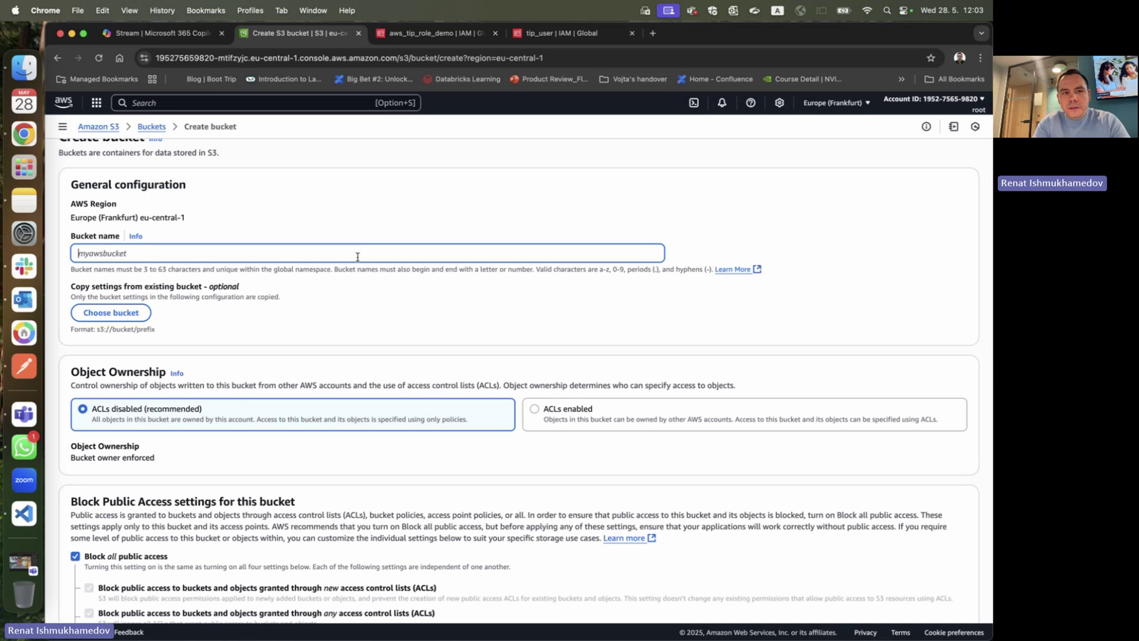
pyautogui.write('azure')
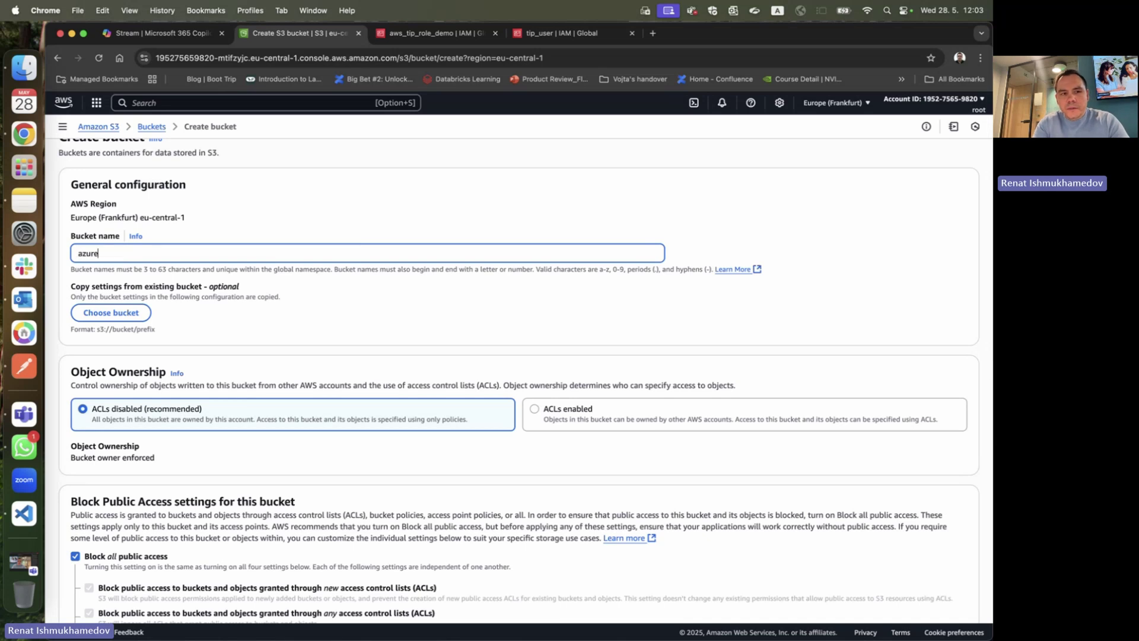
pyautogui.write('-tip')
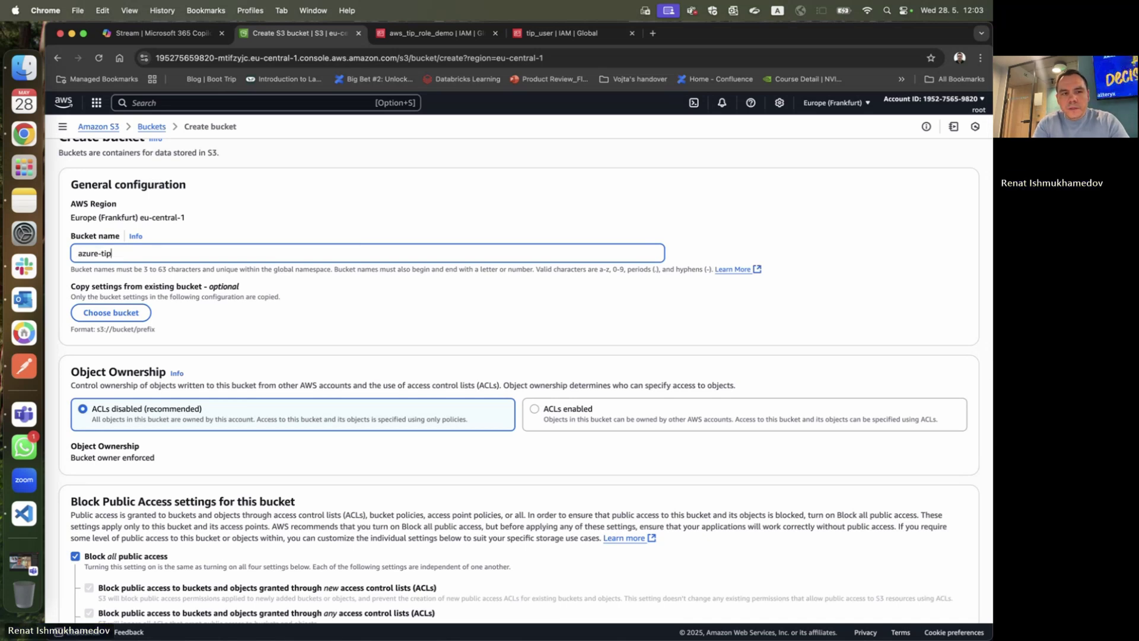
pyautogui.write('-bucket')
pyautogui.click(404, 299)
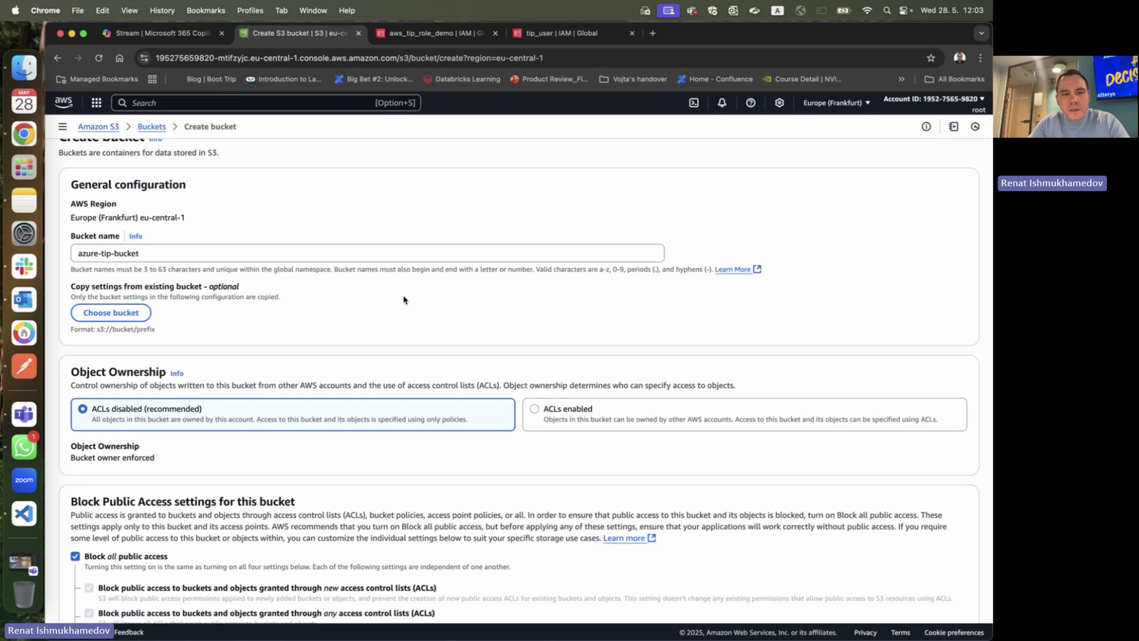
# Step: Turn off Block all public access, acknowledge the warning, and create the bucket
pyautogui.scroll(-3, 403, 300)
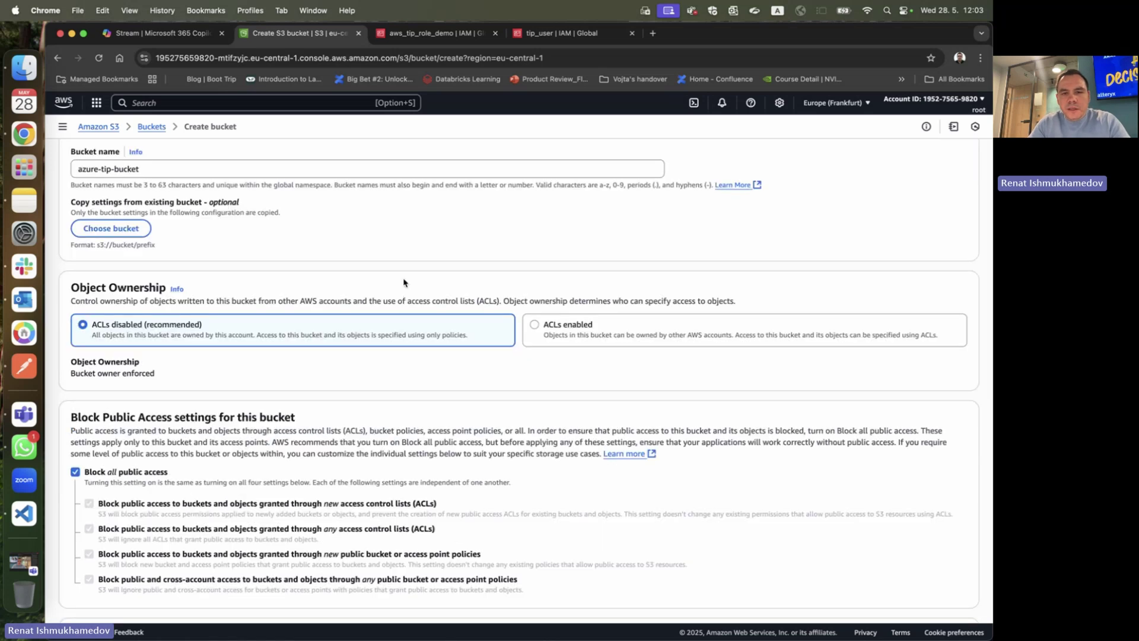
pyautogui.scroll(-4, 403, 285)
pyautogui.scroll(-3, 404, 282)
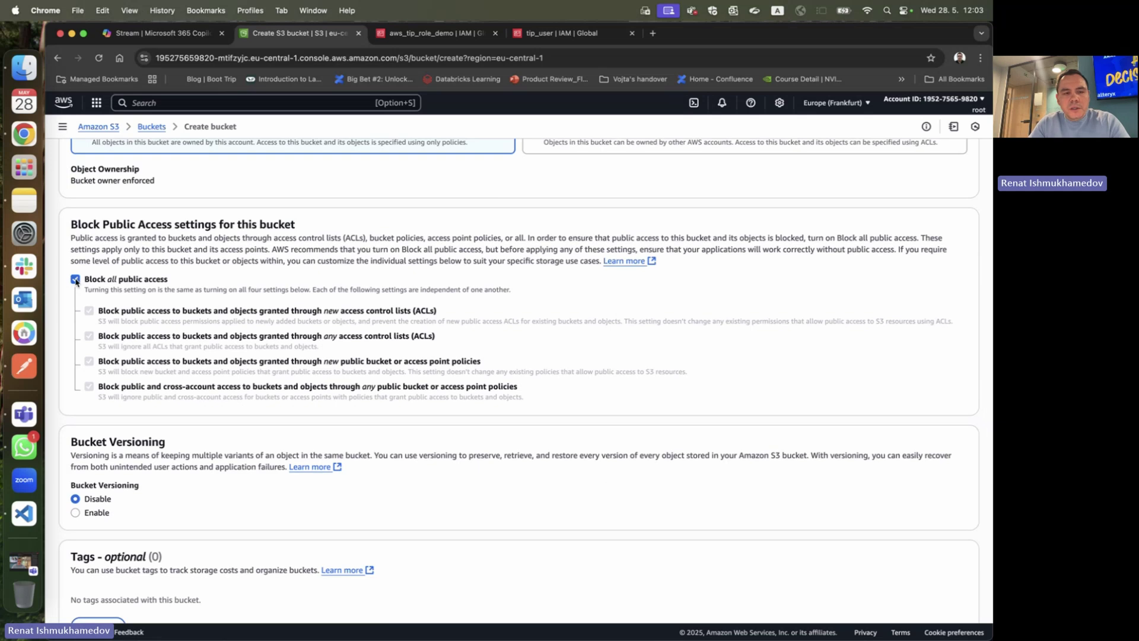
pyautogui.click(75, 279)
pyautogui.scroll(-4, 102, 363)
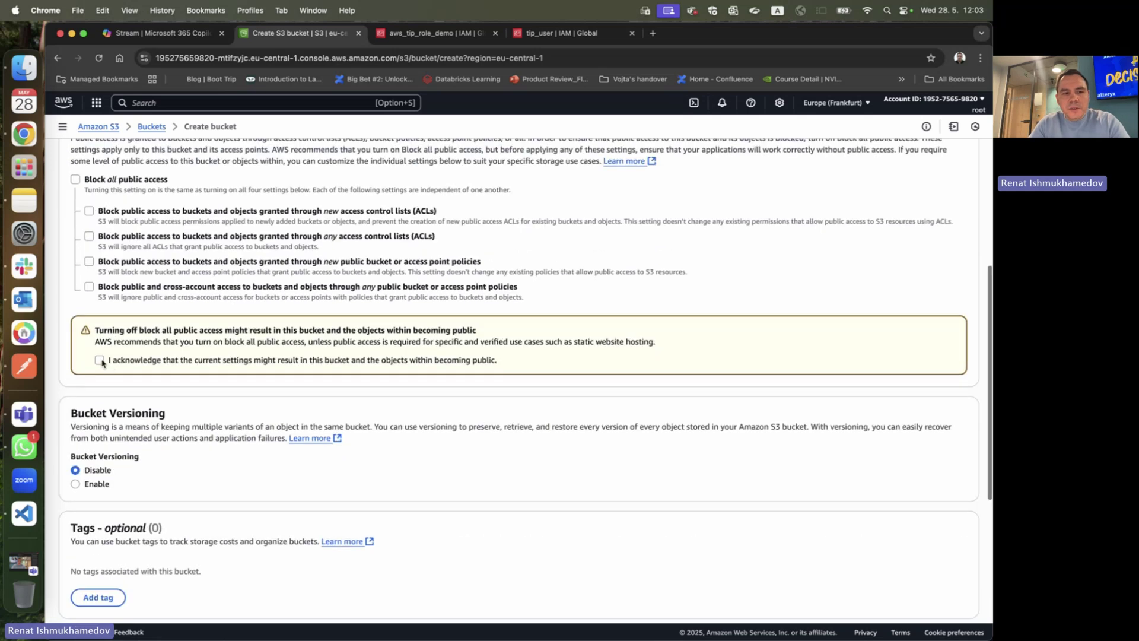
pyautogui.click(100, 360)
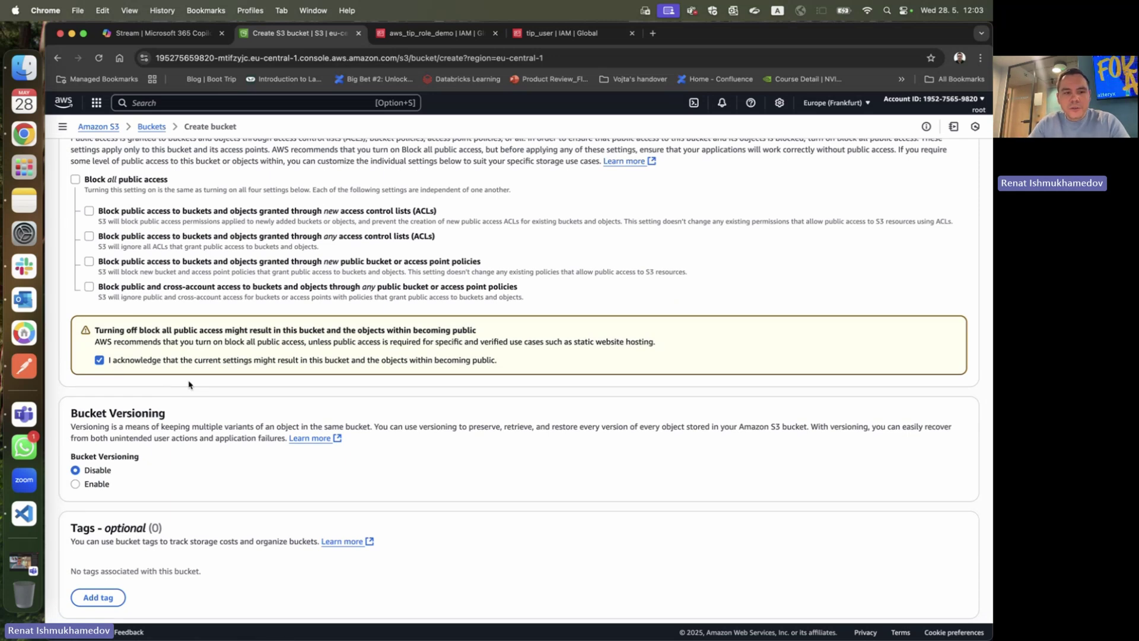
pyautogui.scroll(-5, 188, 384)
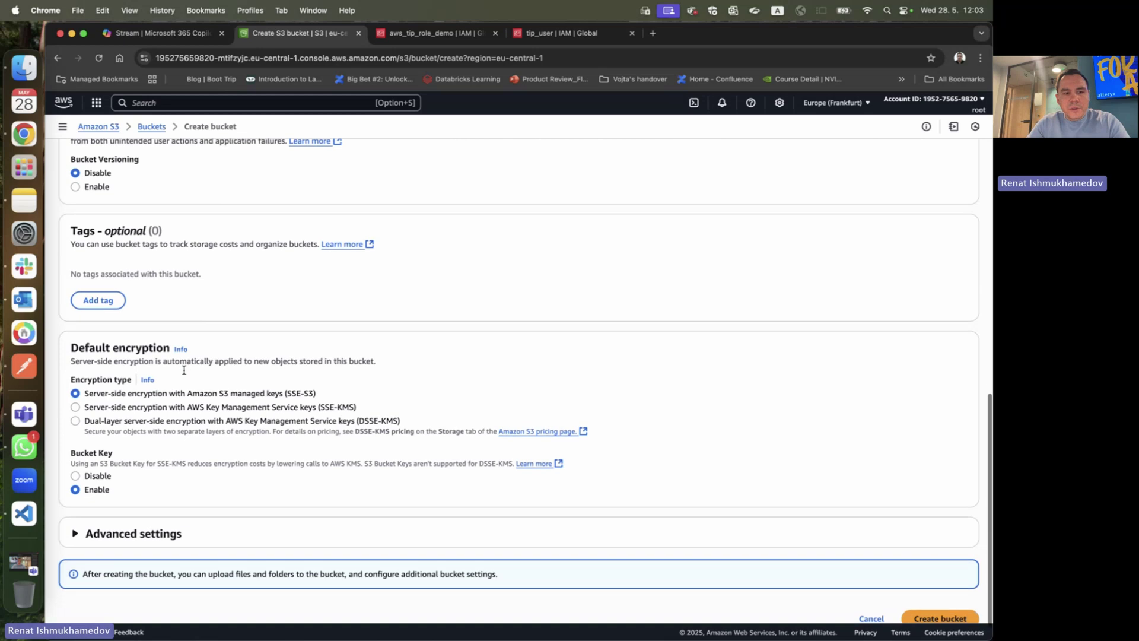
pyautogui.scroll(-1, 183, 370)
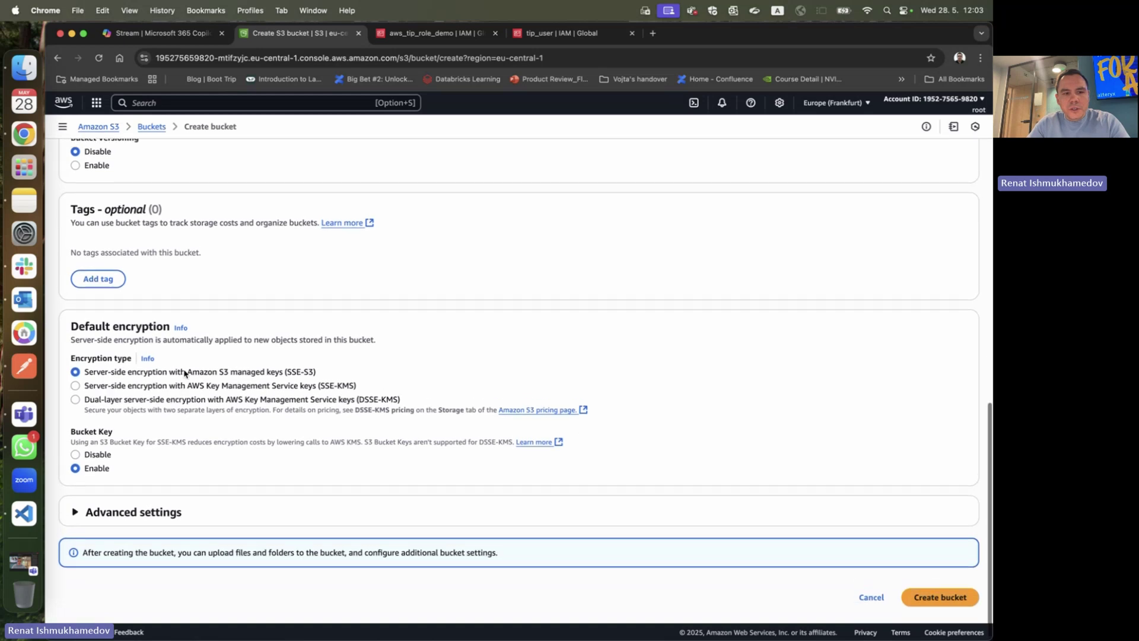
pyautogui.click(931, 592)
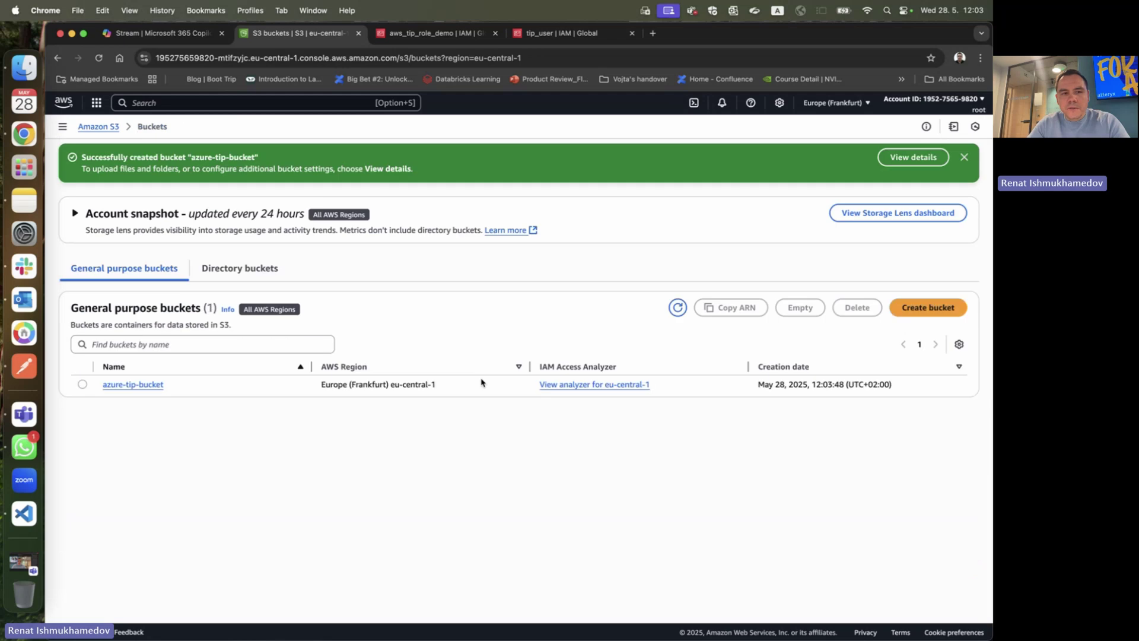
# Step: Add test.yxmd from the file picker and upload it into azure-tip-bucket
pyautogui.click(155, 385)
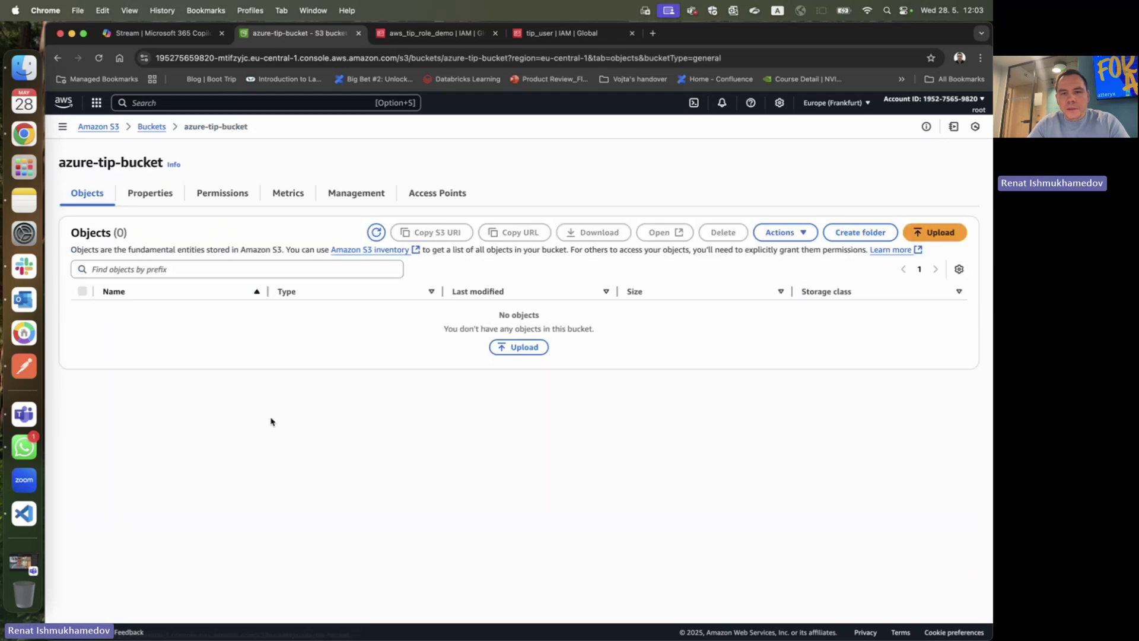
pyautogui.click(529, 352)
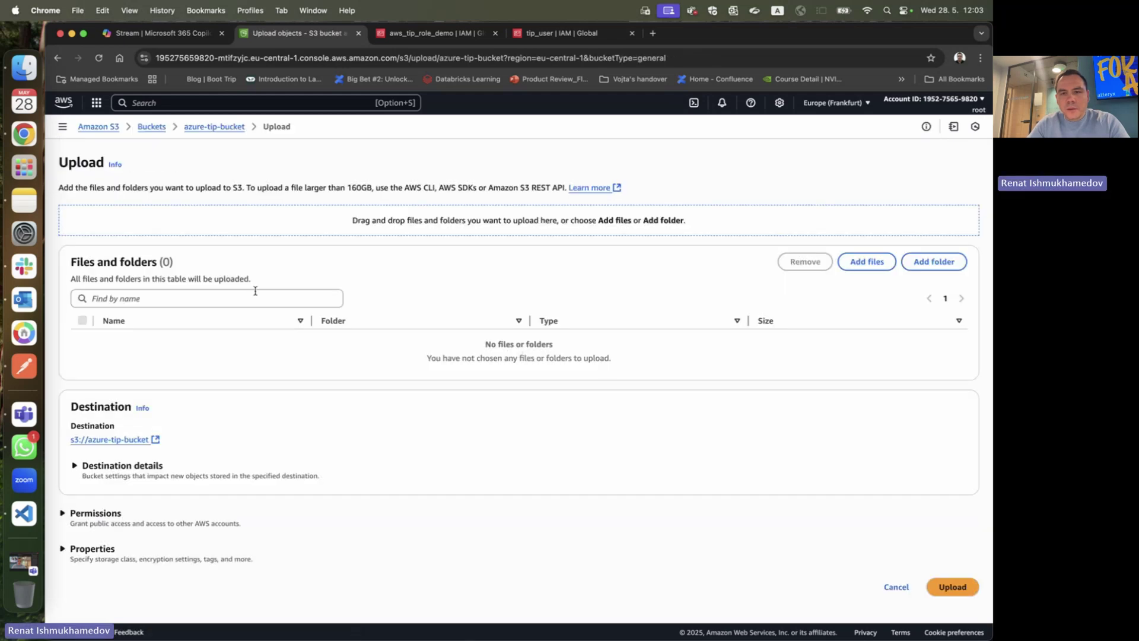
pyautogui.click(864, 261)
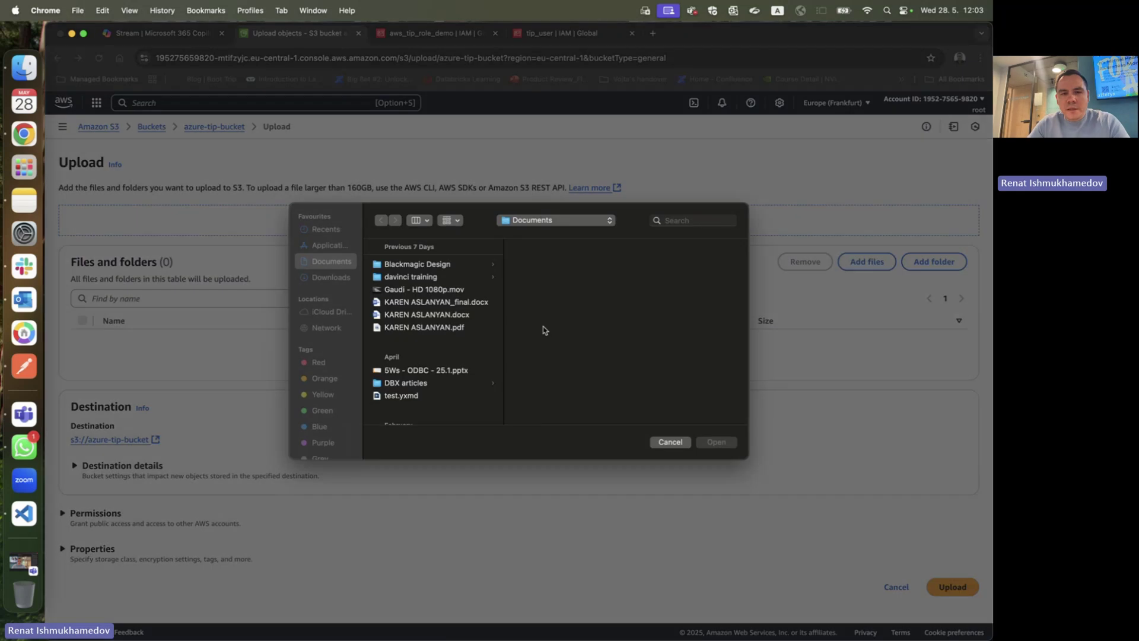
pyautogui.scroll(-3, 431, 340)
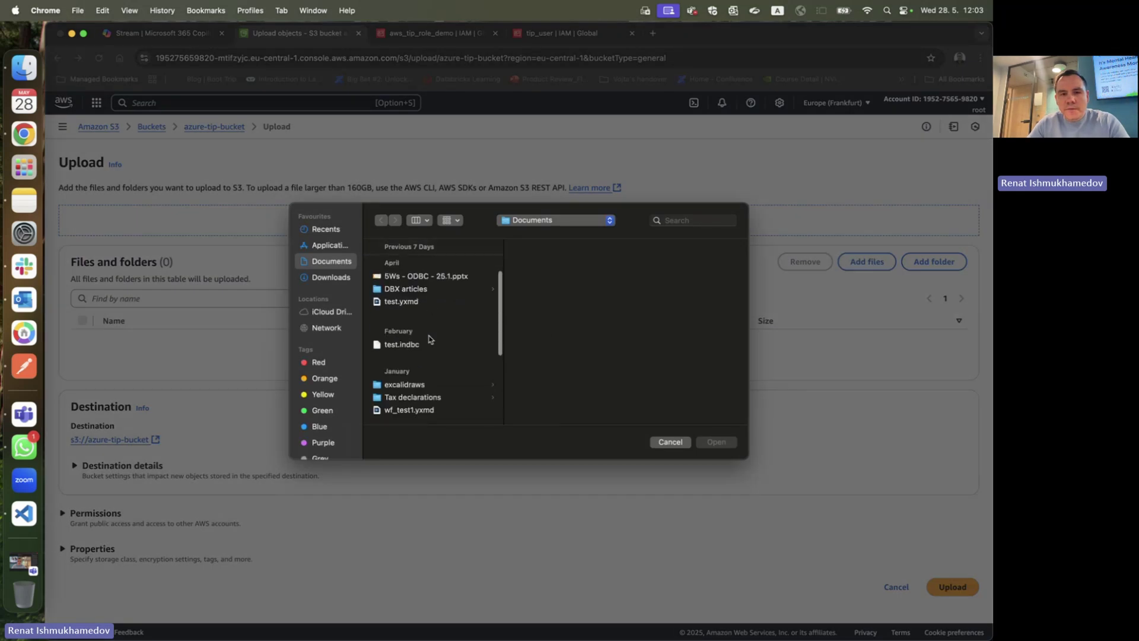
pyautogui.click(426, 303)
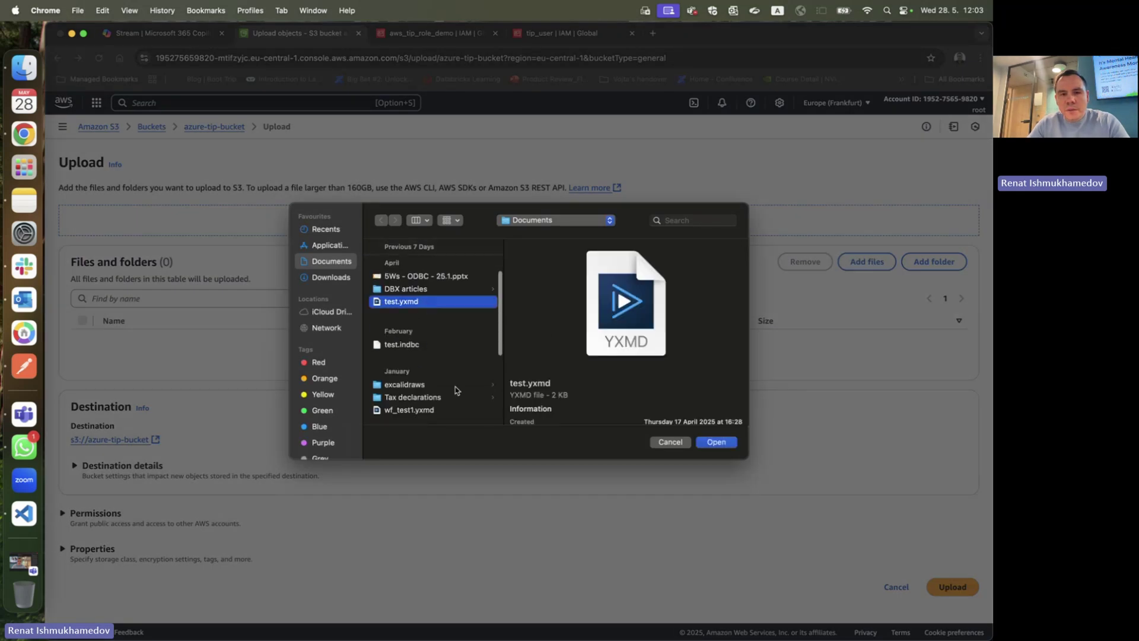
pyautogui.click(716, 442)
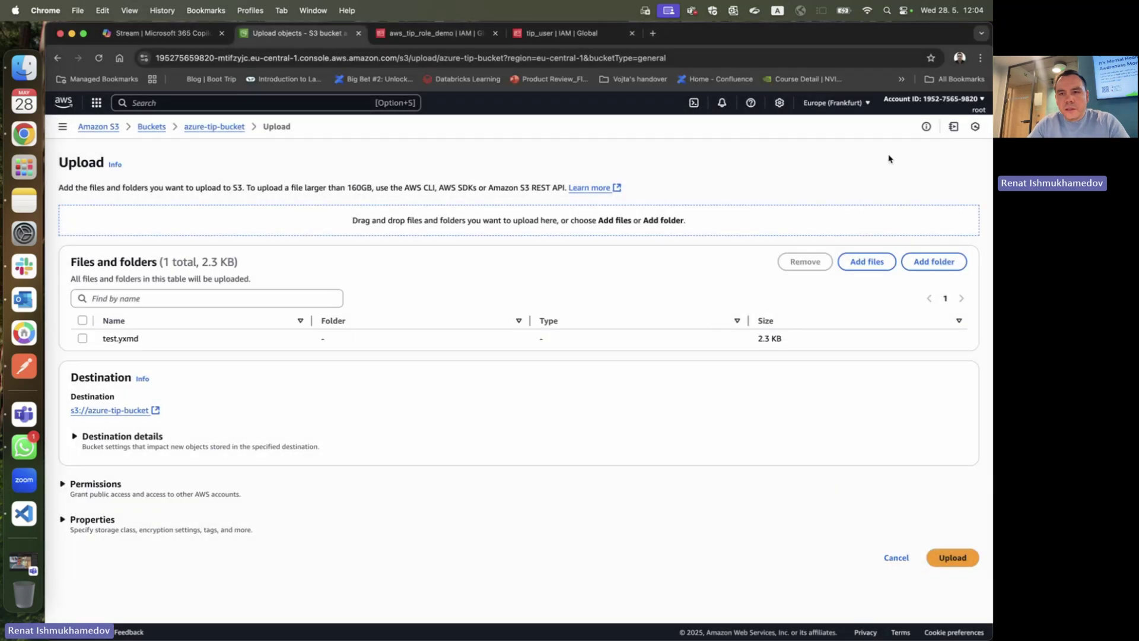
pyautogui.click(952, 557)
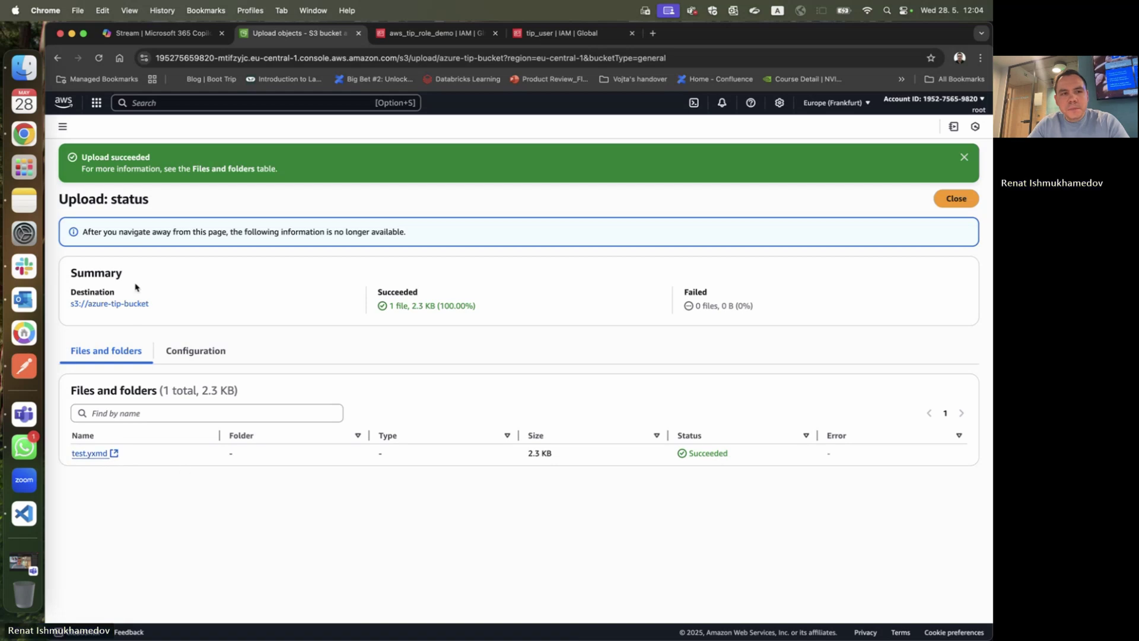
pyautogui.click(62, 127)
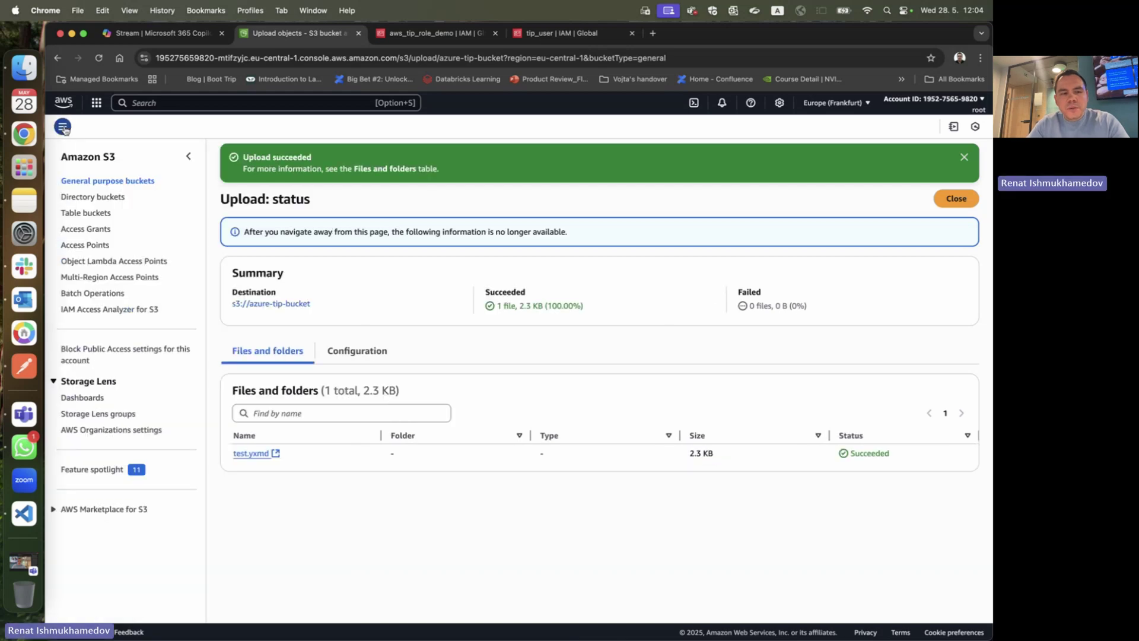
# Step: Open the existing Access Grants instance and deregister its IAM Identity Center instance
pyautogui.click(95, 230)
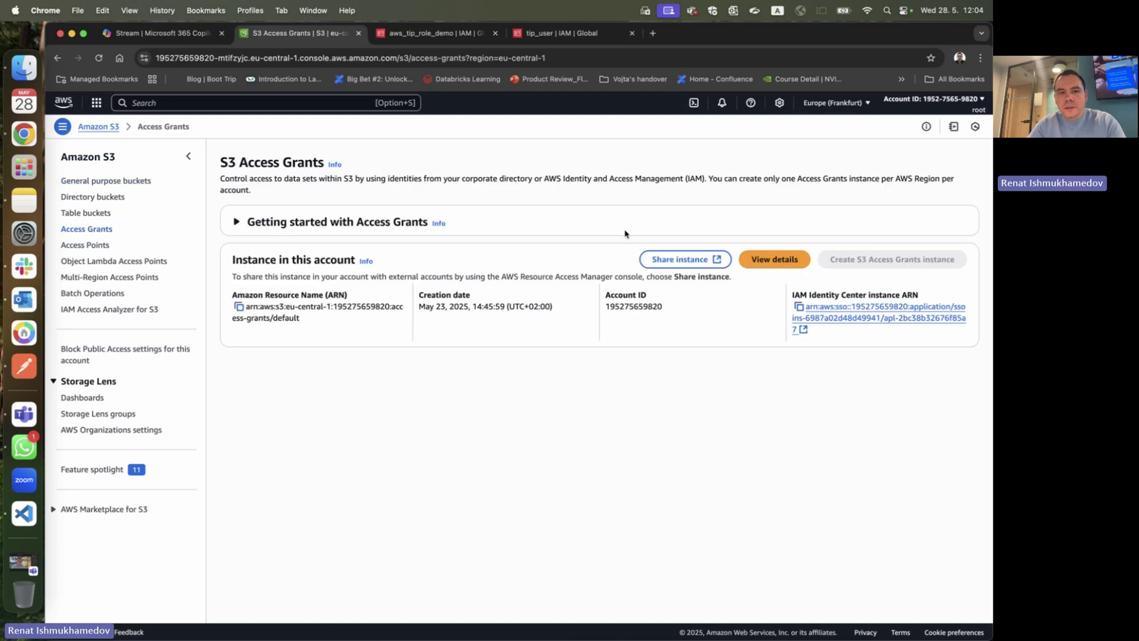
pyautogui.click(774, 260)
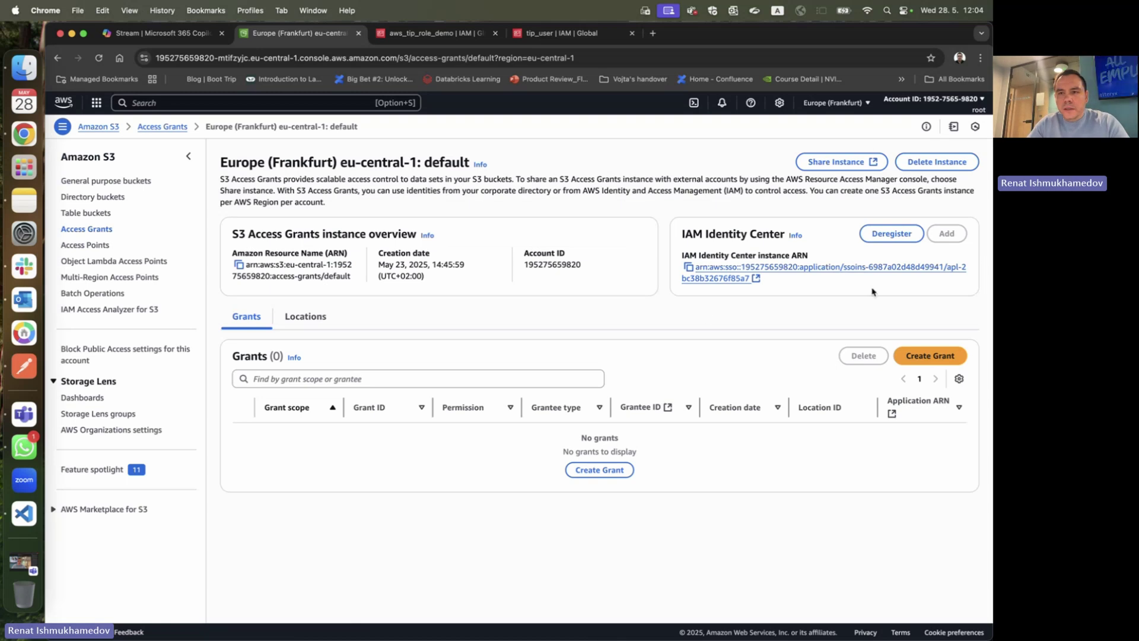
pyautogui.click(961, 162)
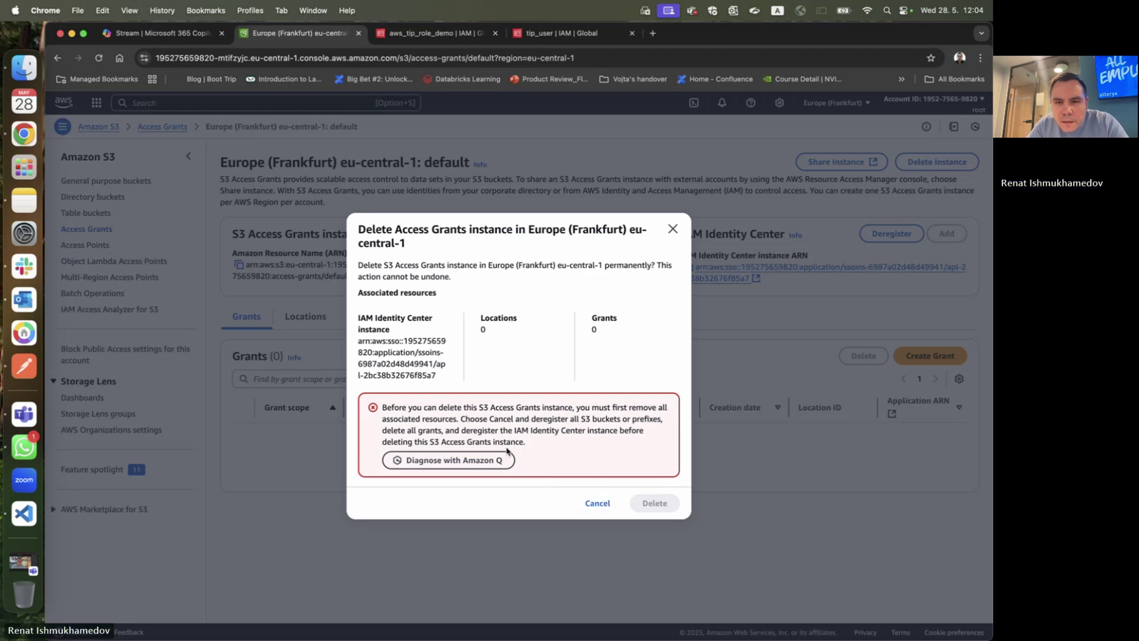
pyautogui.click(672, 229)
pyautogui.click(881, 236)
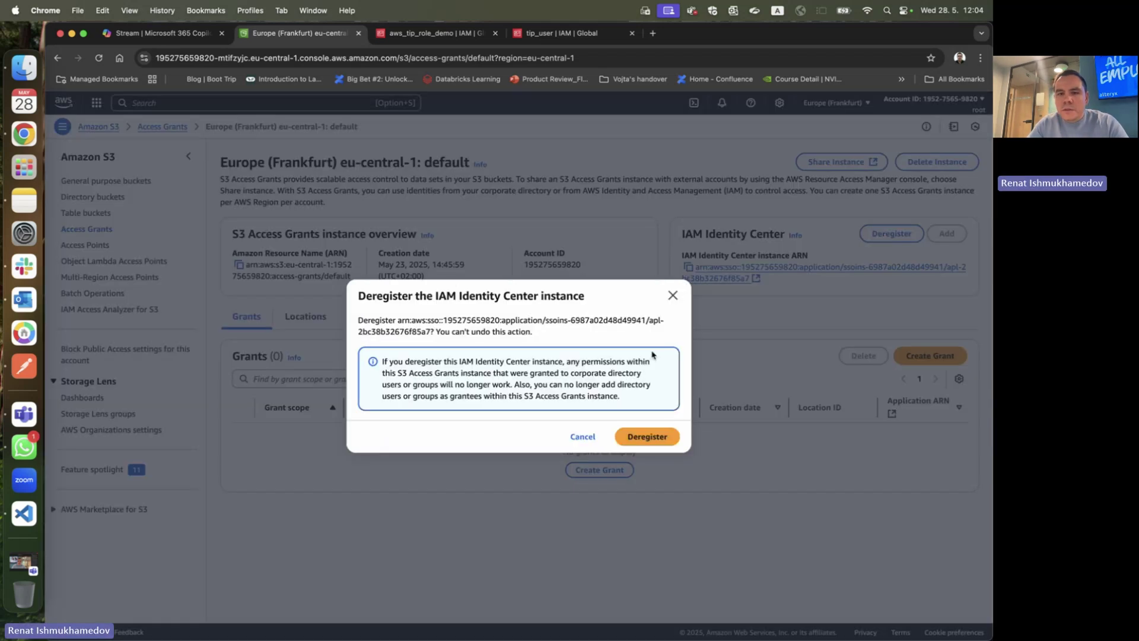
pyautogui.click(644, 436)
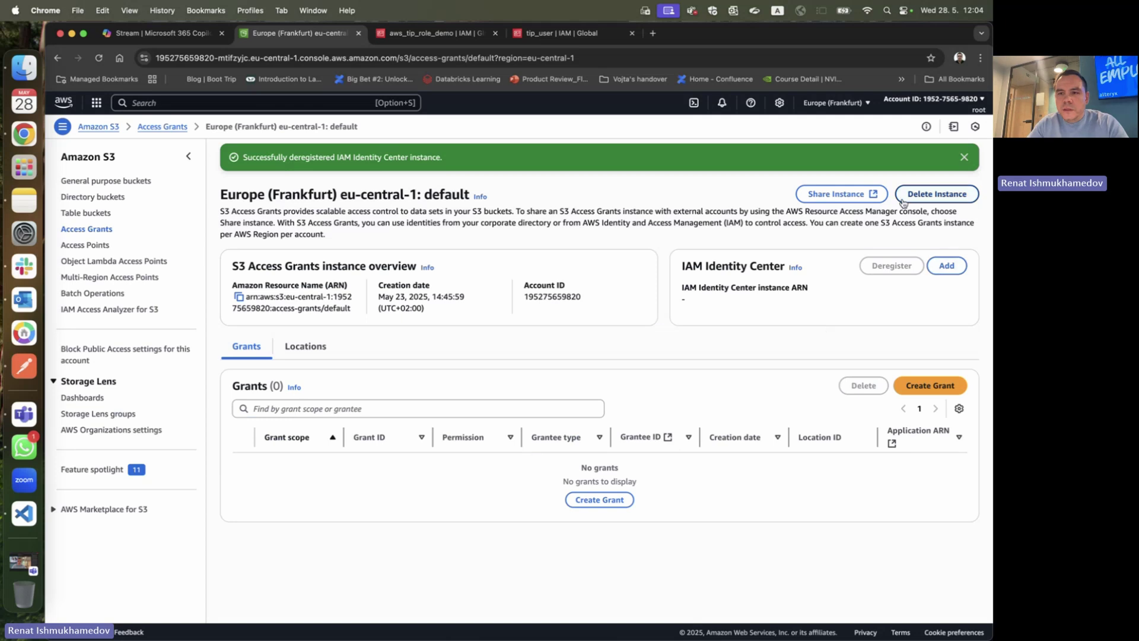
# Step: Deregister the alteryx-bucket-with-tip location after the instance deletion fails
pyautogui.click(936, 193)
pyautogui.click(655, 406)
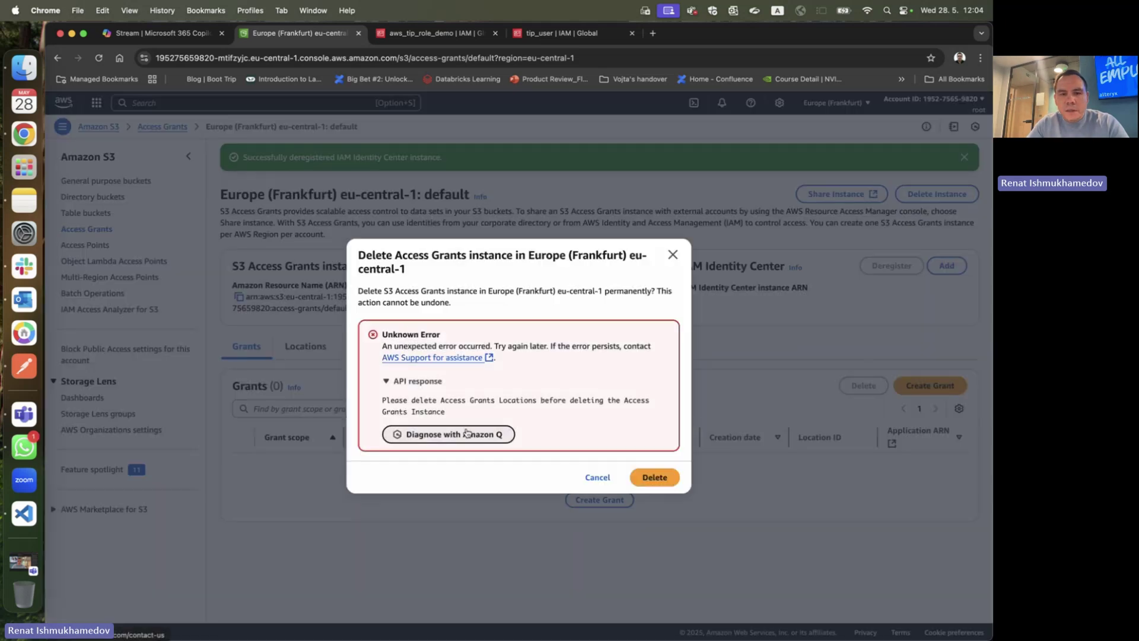
pyautogui.click(596, 477)
pyautogui.click(305, 347)
pyautogui.click(242, 457)
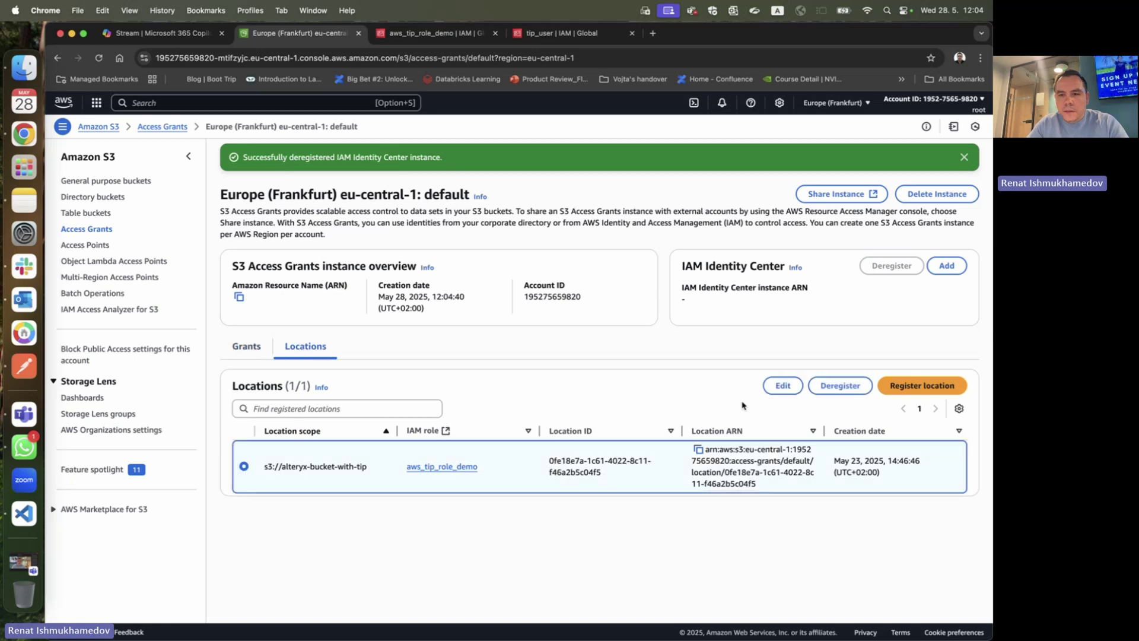
pyautogui.click(840, 386)
pyautogui.click(630, 427)
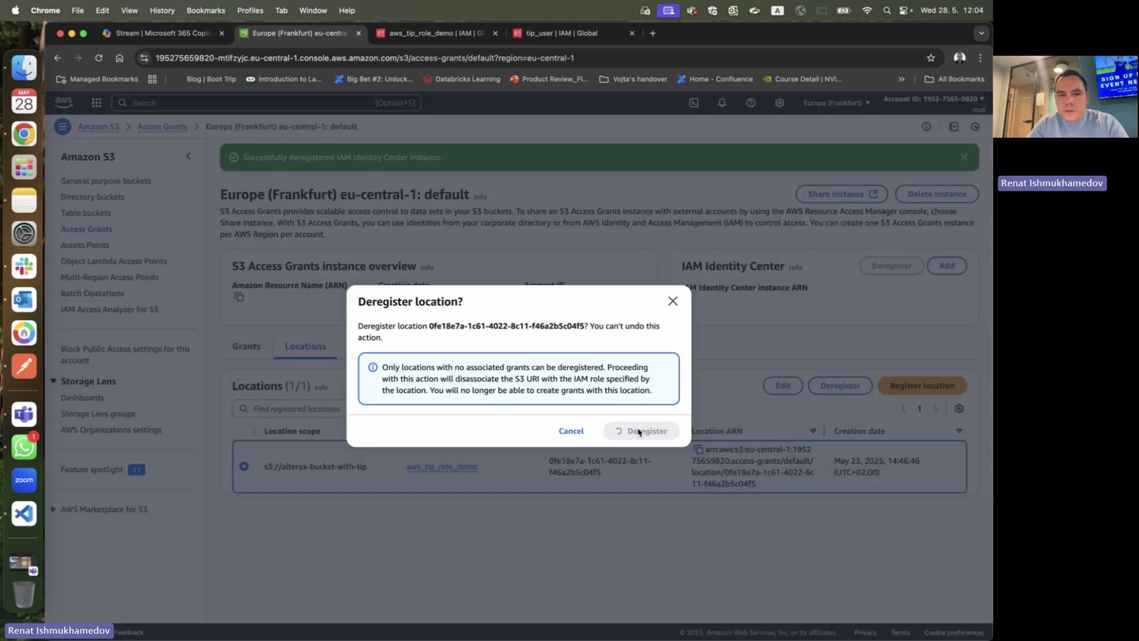
# Step: Delete the old Access Grants instance, keep Frankfurt as region, and start a new instance
pyautogui.click(247, 375)
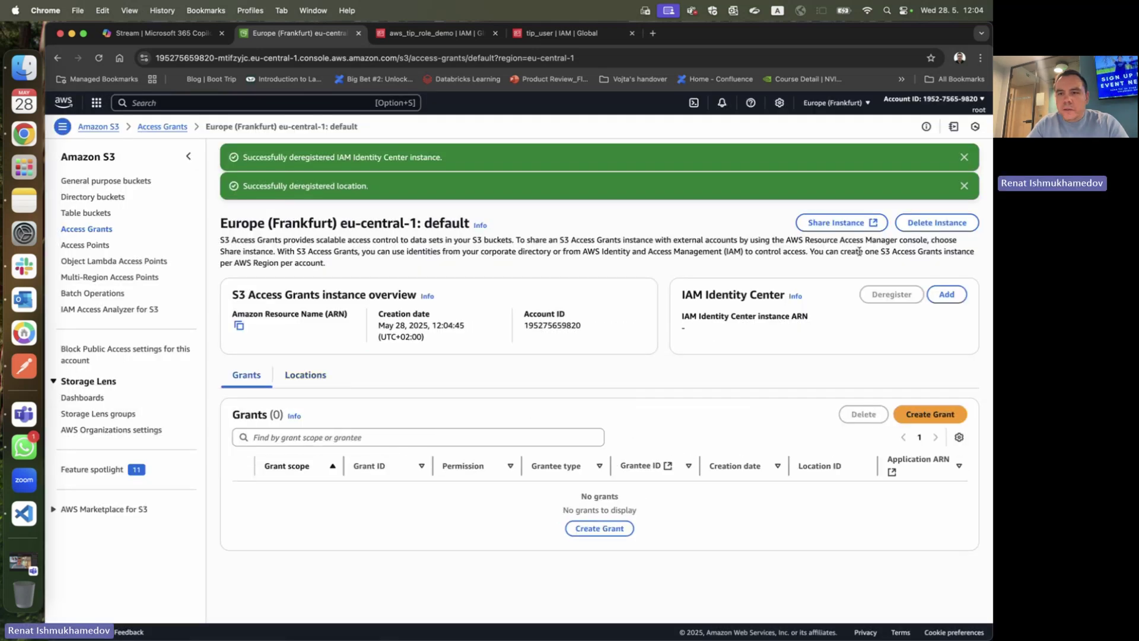
pyautogui.click(952, 222)
pyautogui.click(654, 401)
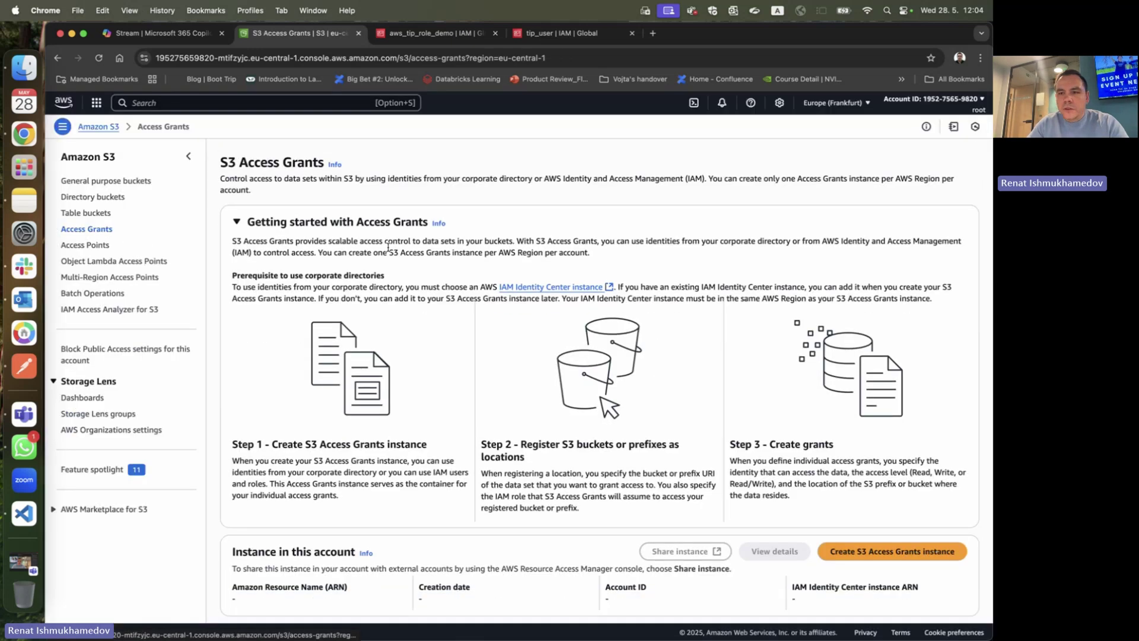
pyautogui.scroll(-1, 680, 282)
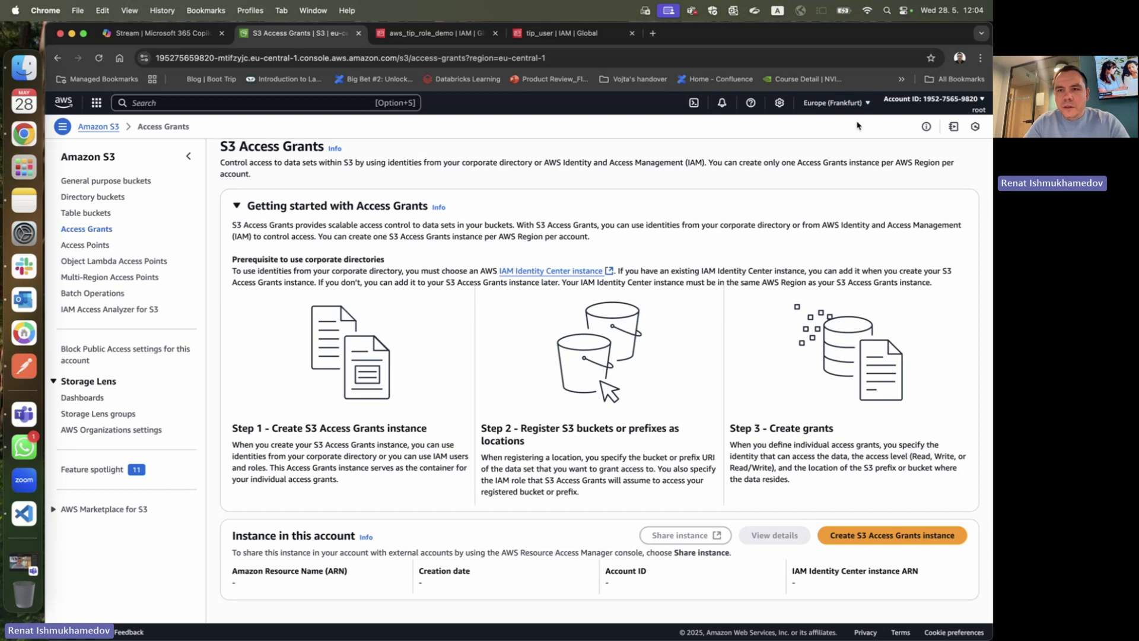
pyautogui.click(833, 103)
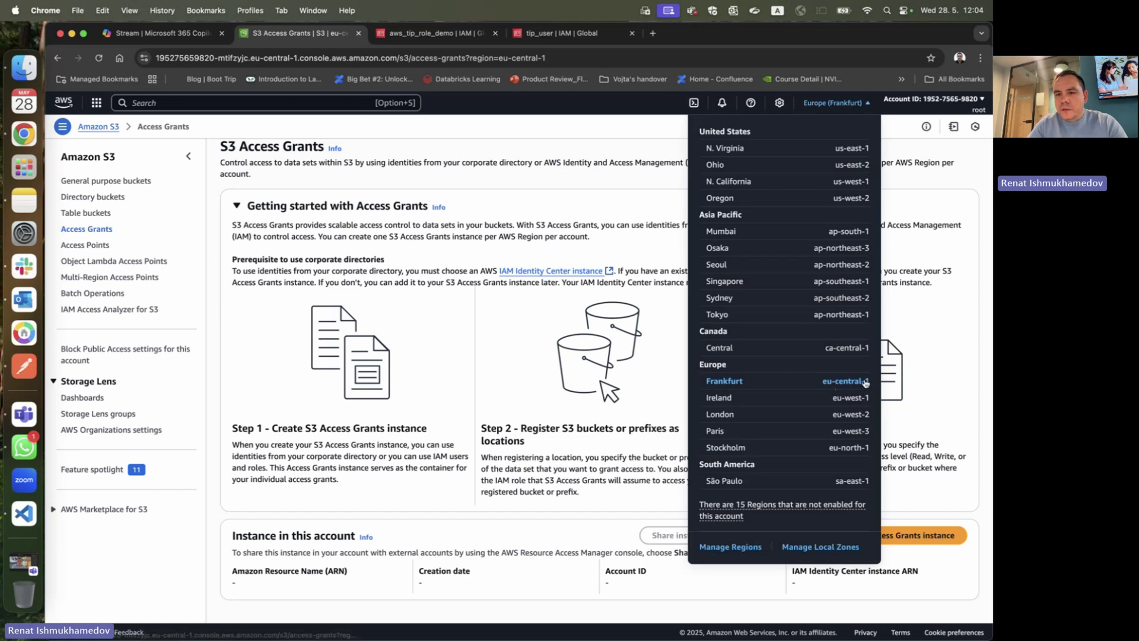
pyautogui.click(959, 338)
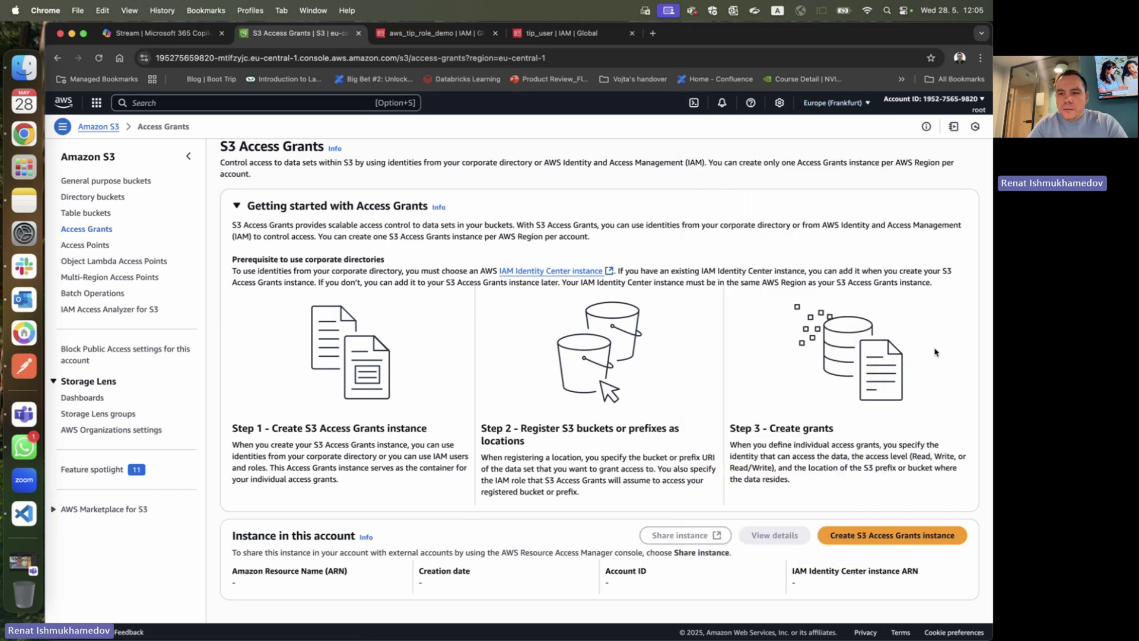
pyautogui.click(892, 535)
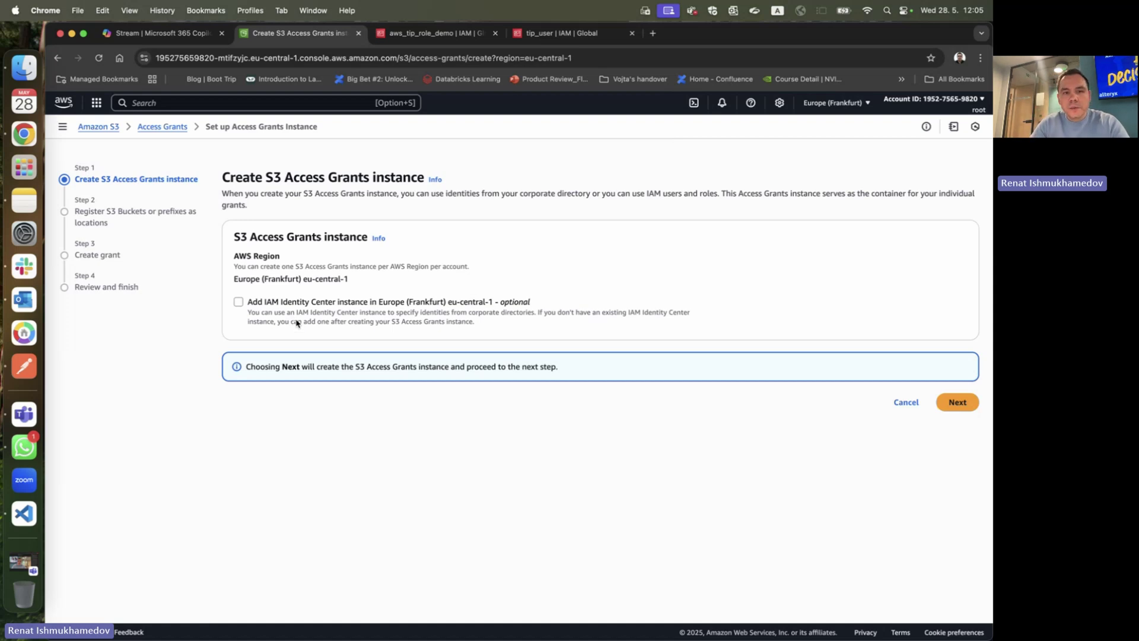
# Step: Create the instance and set the location scope to azure-tip-bucket via Browse S3
pyautogui.click(956, 401)
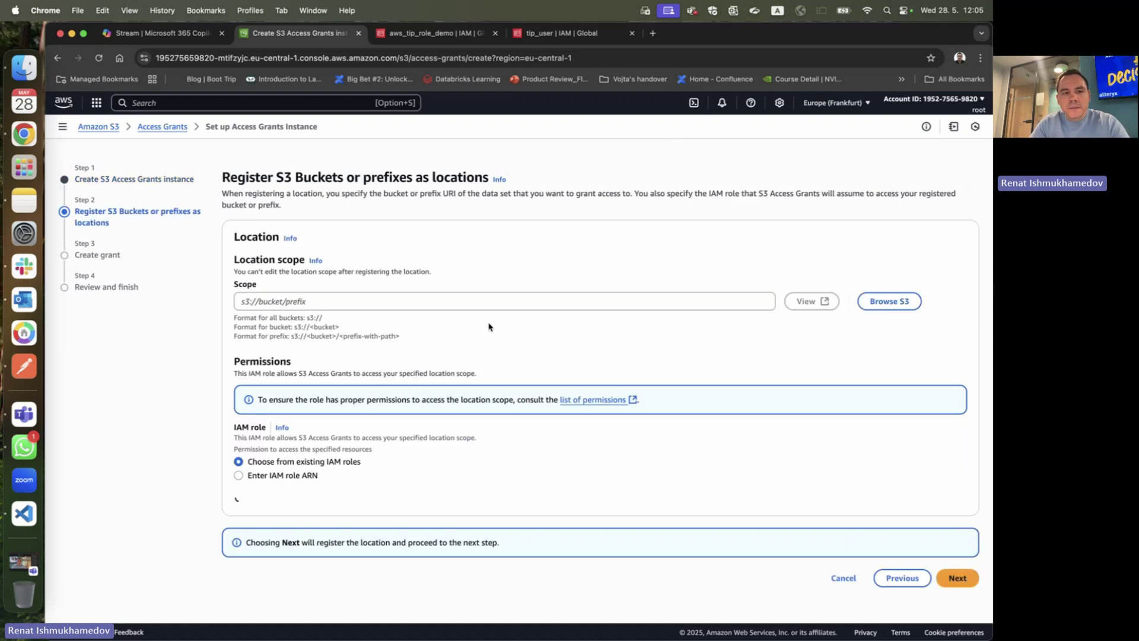
pyautogui.click(421, 301)
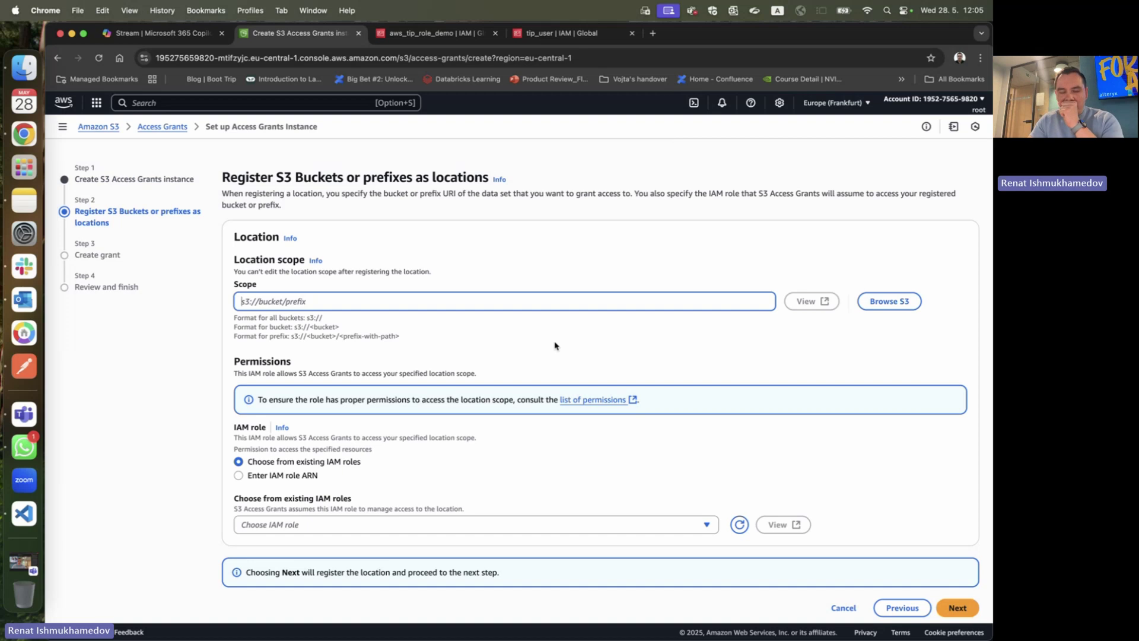
pyautogui.click(893, 300)
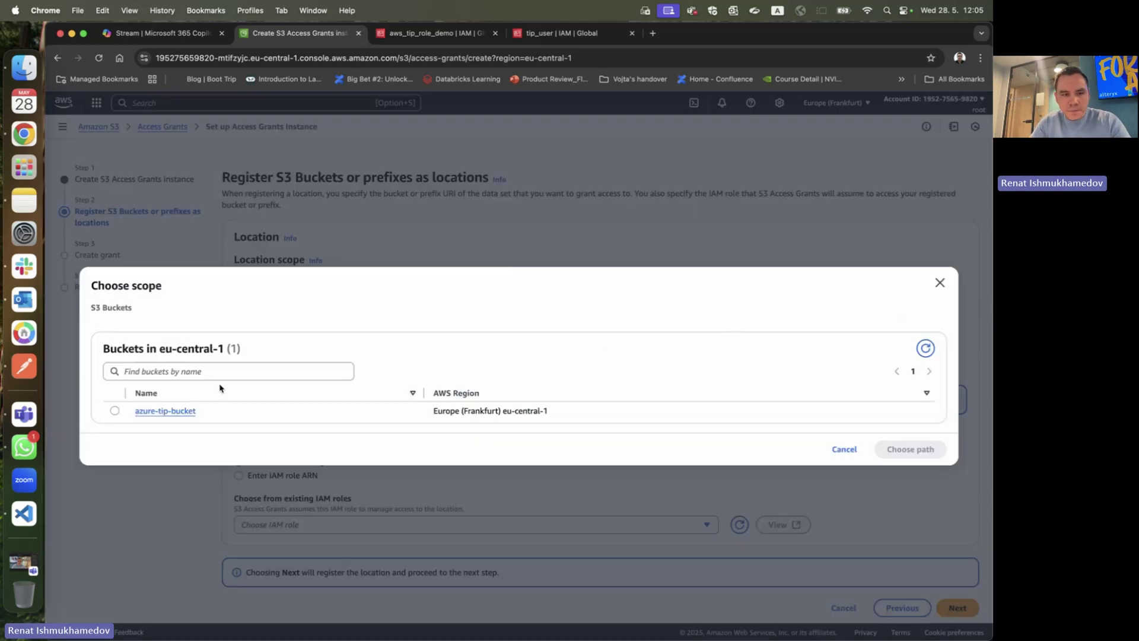
pyautogui.click(115, 411)
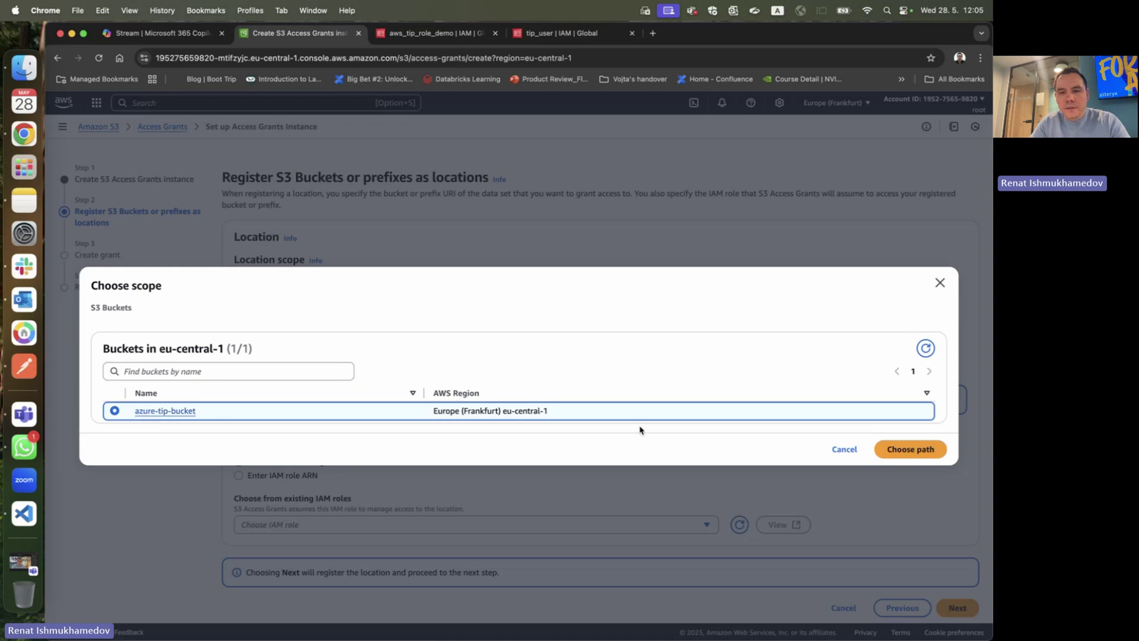
pyautogui.click(906, 449)
# Step: Choose tip_role as the location's IAM role and register the location
pyautogui.scroll(-1, 608, 374)
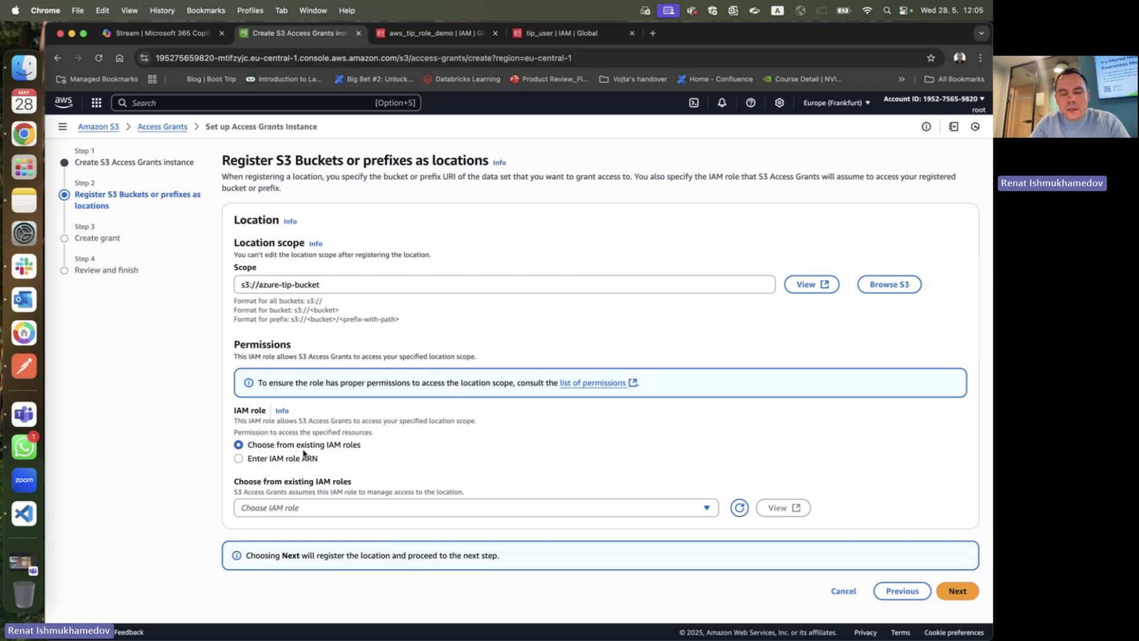
pyautogui.click(436, 509)
pyautogui.click(444, 488)
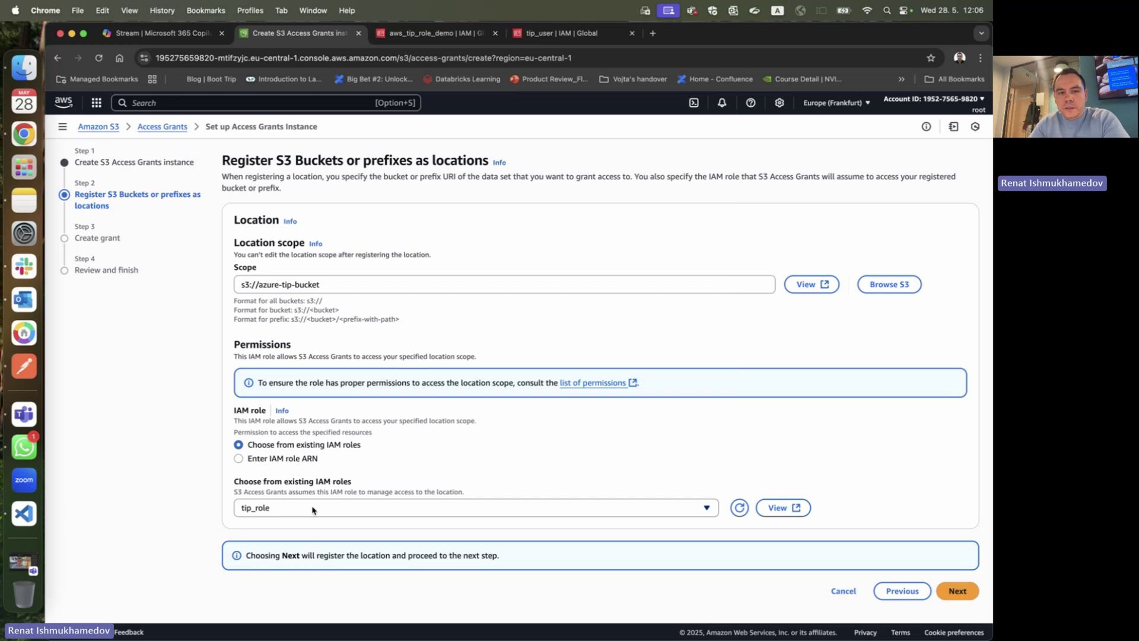
pyautogui.click(964, 591)
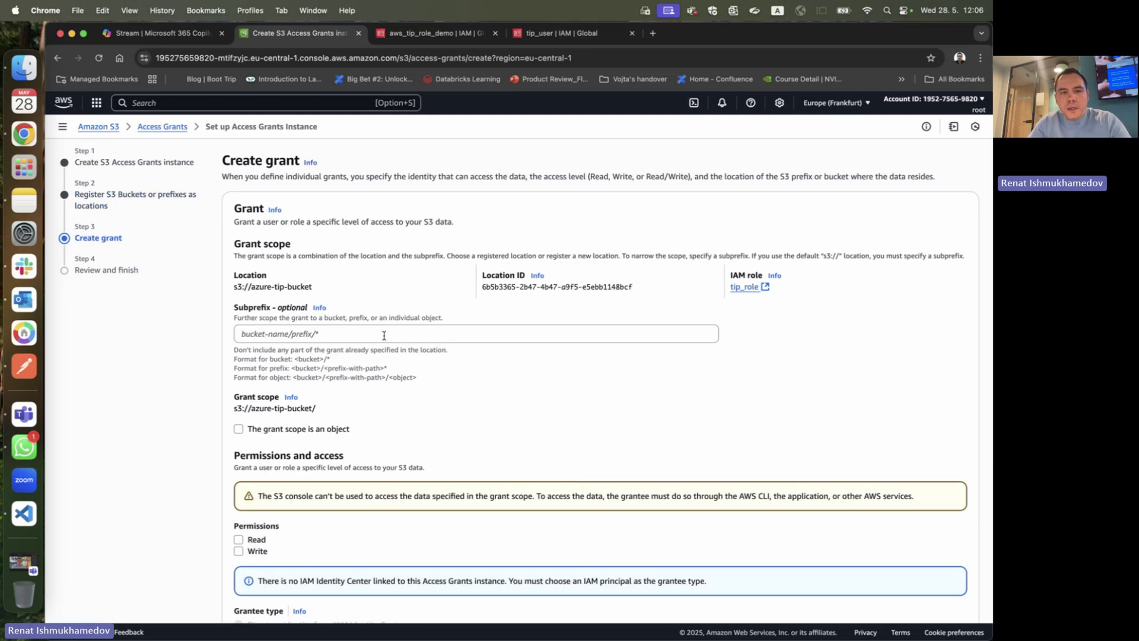
# Step: Set the grant subprefix to * so the scope is s3://azure-tip-bucket/*
pyautogui.scroll(-1, 384, 335)
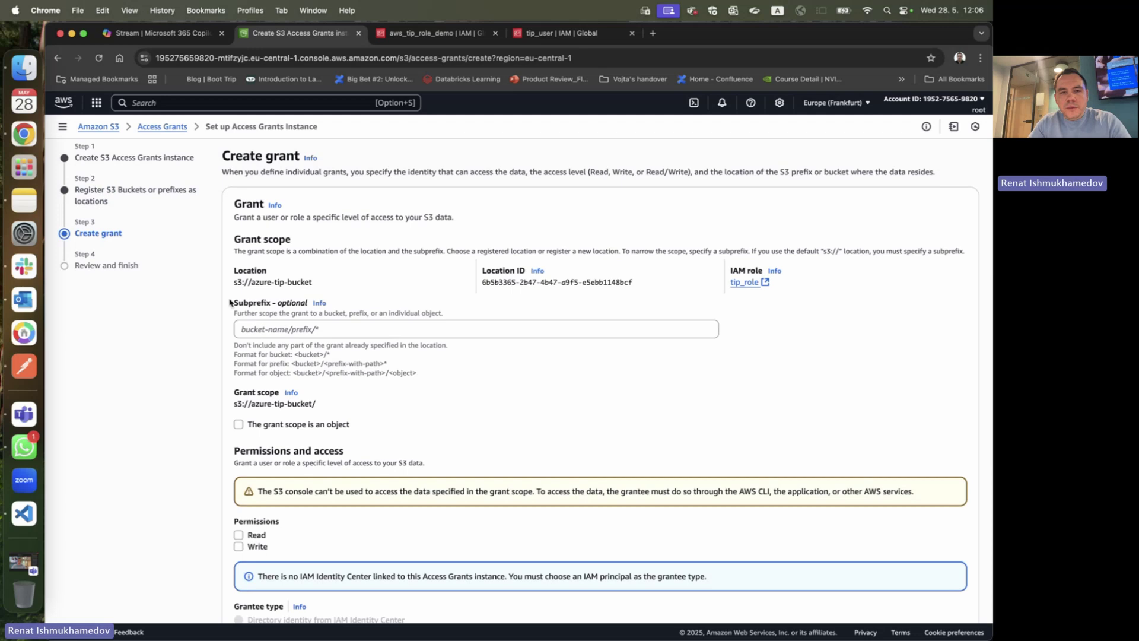
pyautogui.click(347, 330)
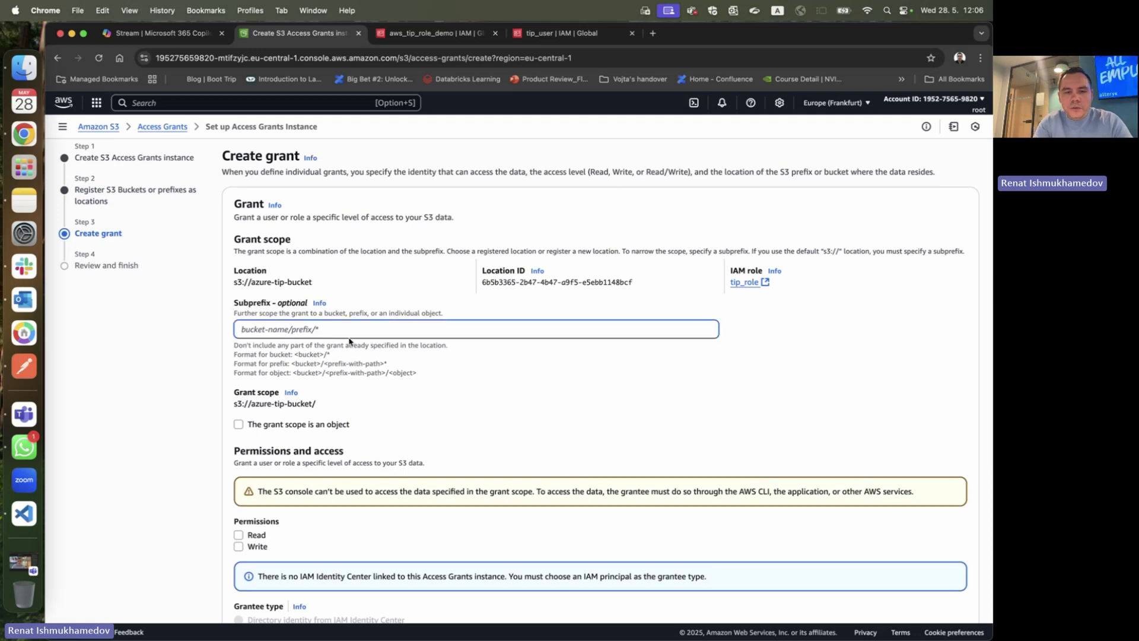
pyautogui.write('*')
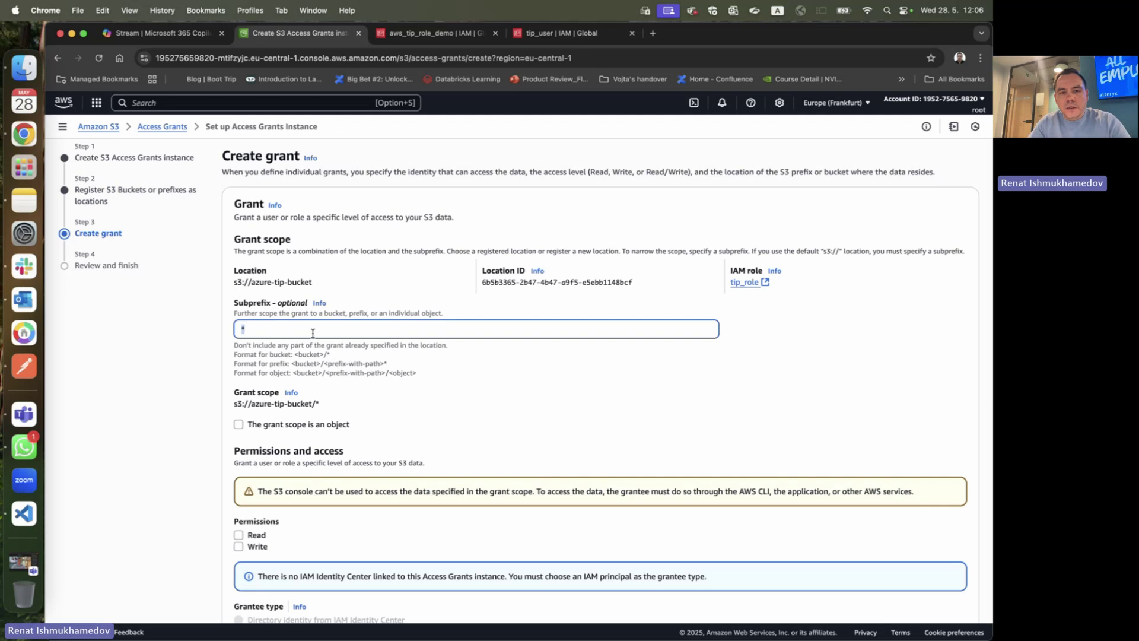
pyautogui.click(366, 411)
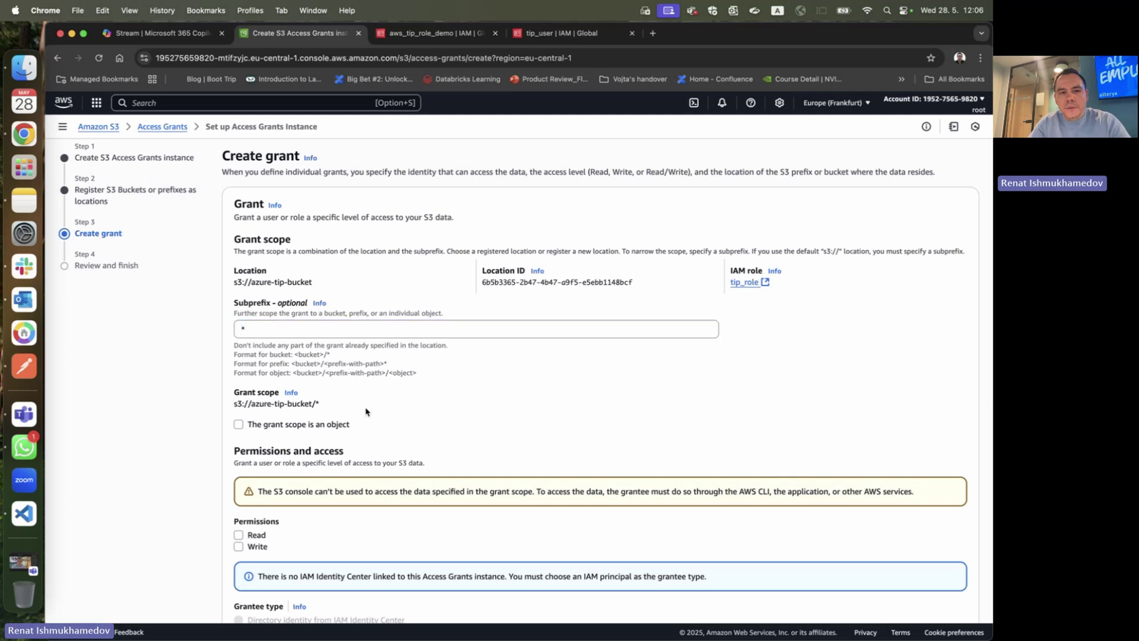
pyautogui.moveTo(234, 405); pyautogui.dragTo(339, 407)
pyautogui.click(350, 403)
pyautogui.click(227, 406)
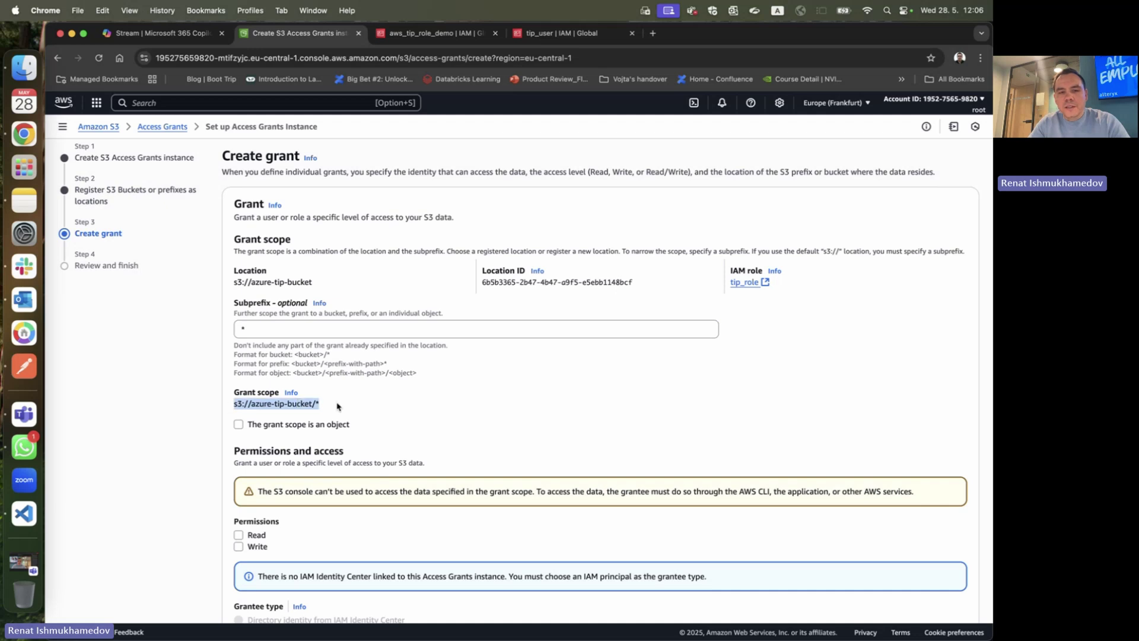
pyautogui.scroll(-5, 331, 418)
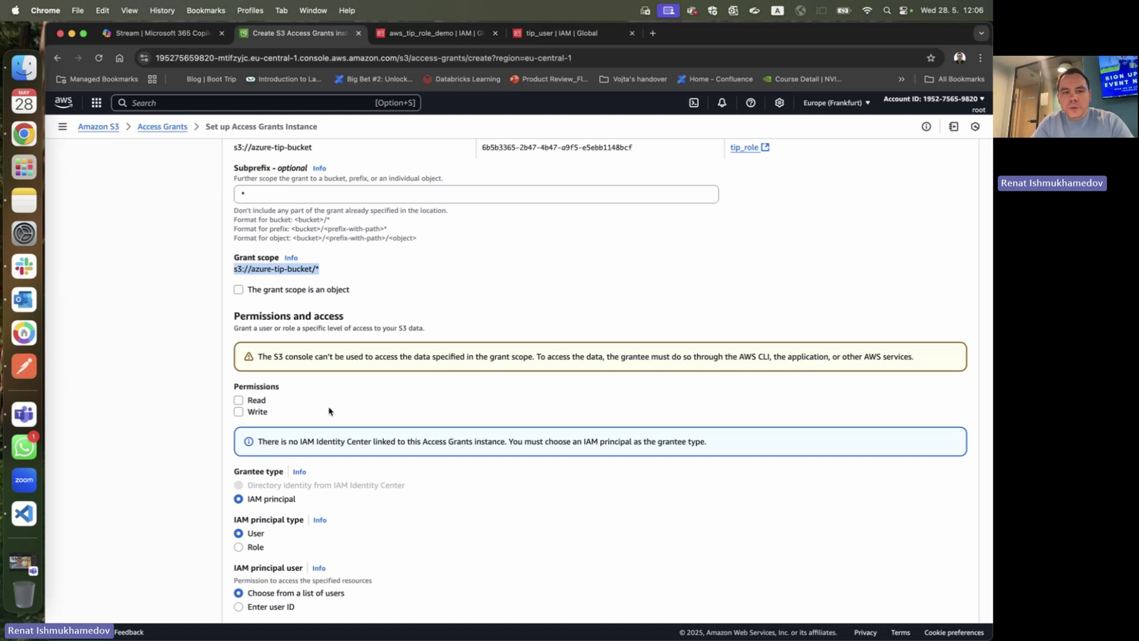
pyautogui.scroll(1, 255, 402)
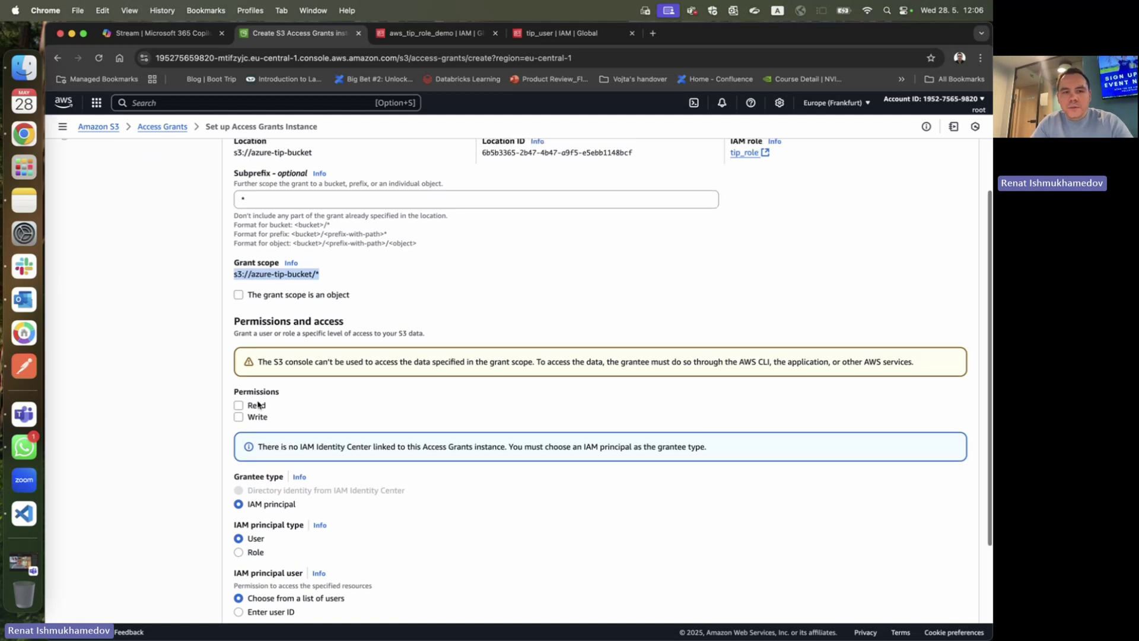
# Step: Enable Read permission alongside Write for the grant
pyautogui.click(239, 432)
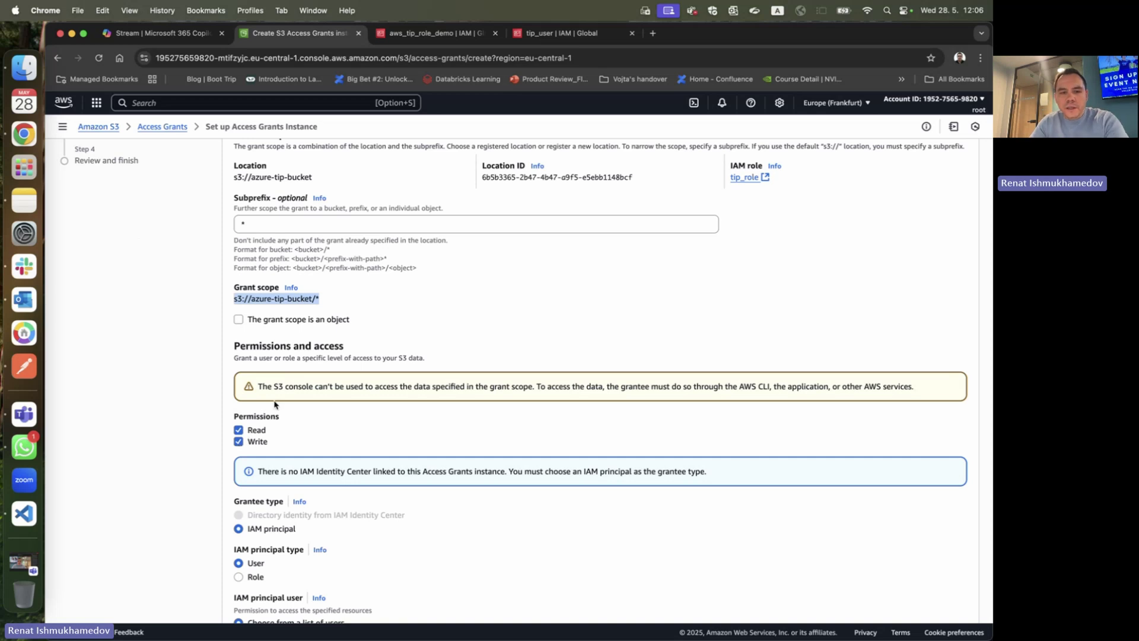
pyautogui.scroll(-6, 268, 415)
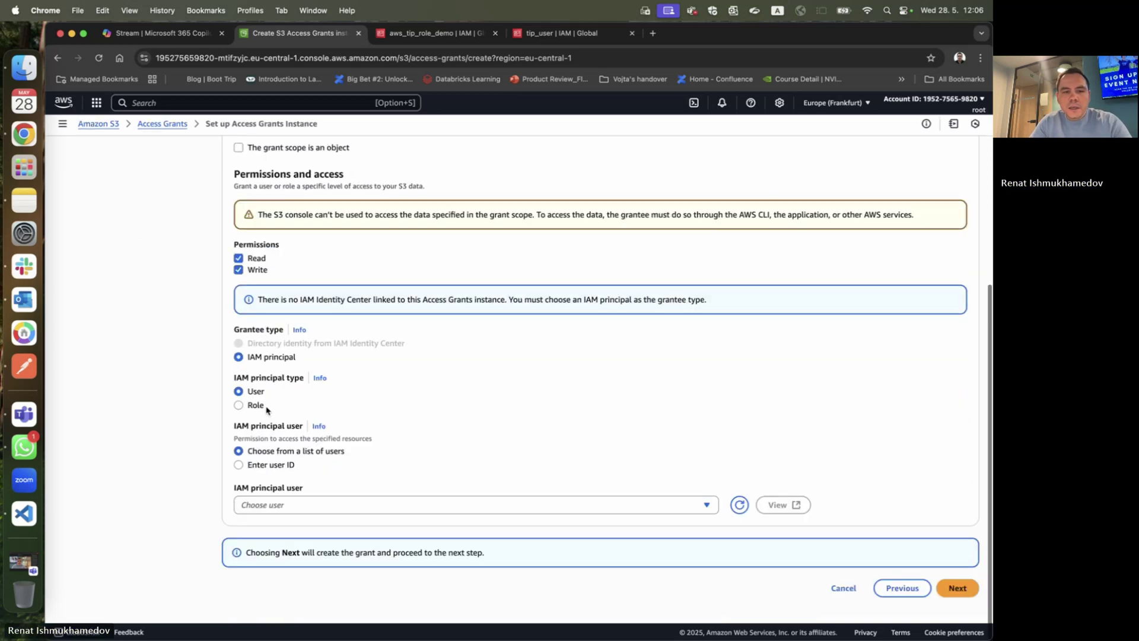
pyautogui.scroll(5, 305, 381)
pyautogui.scroll(-5, 304, 382)
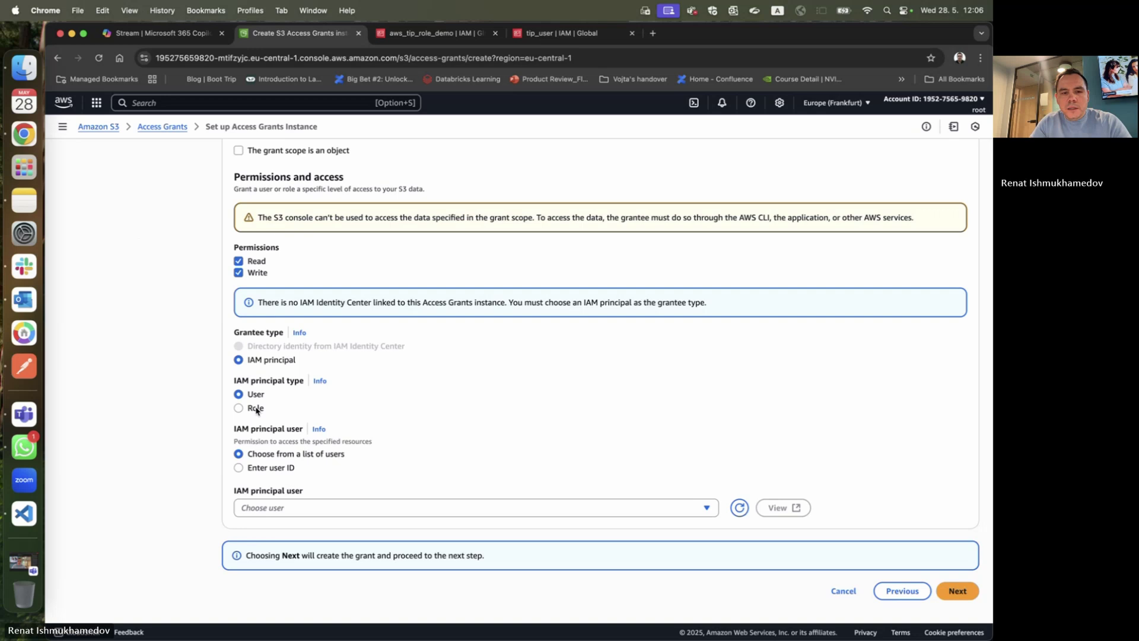
# Step: Make the grantee the IAM role tip_role and create the grant
pyautogui.click(256, 408)
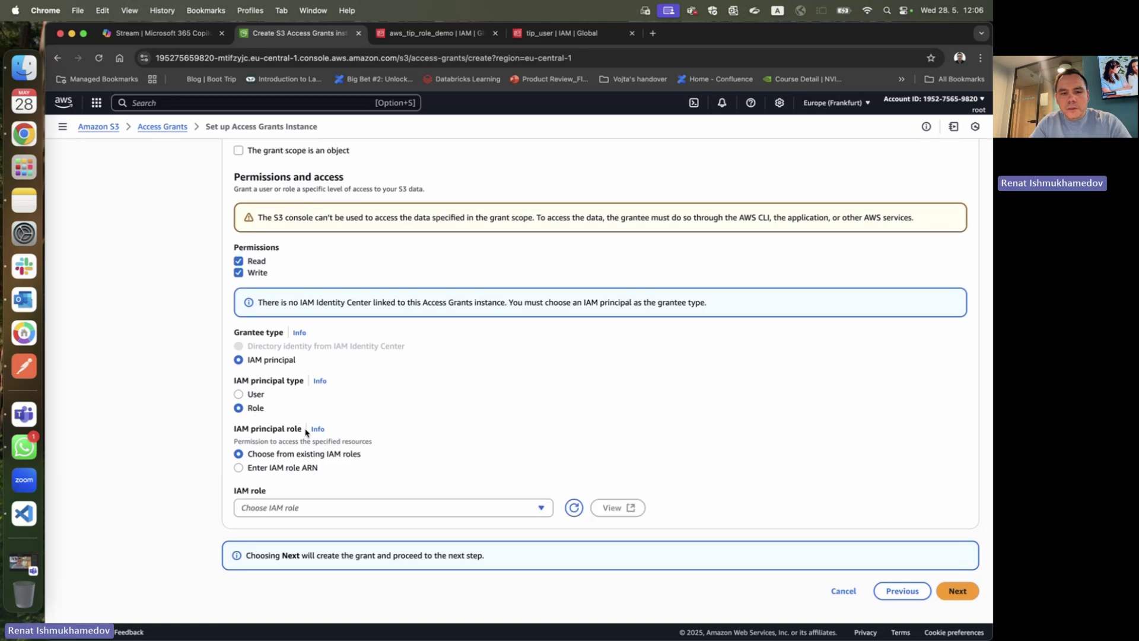
pyautogui.click(319, 508)
pyautogui.click(360, 485)
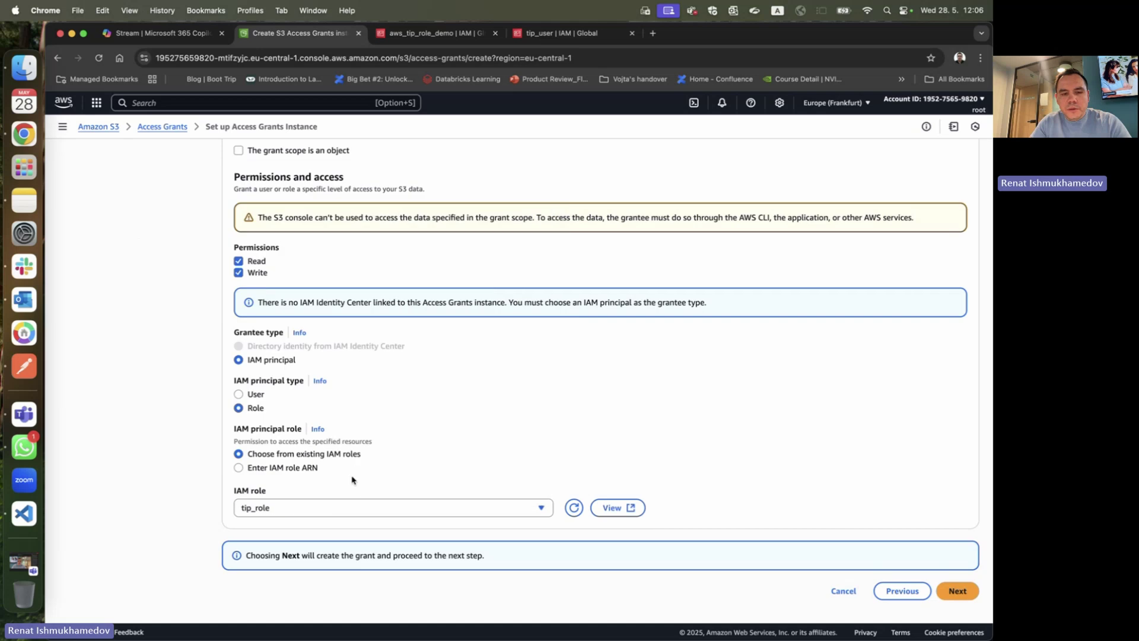
pyautogui.scroll(1, 308, 481)
pyautogui.scroll(-1, 332, 462)
pyautogui.scroll(2, 354, 448)
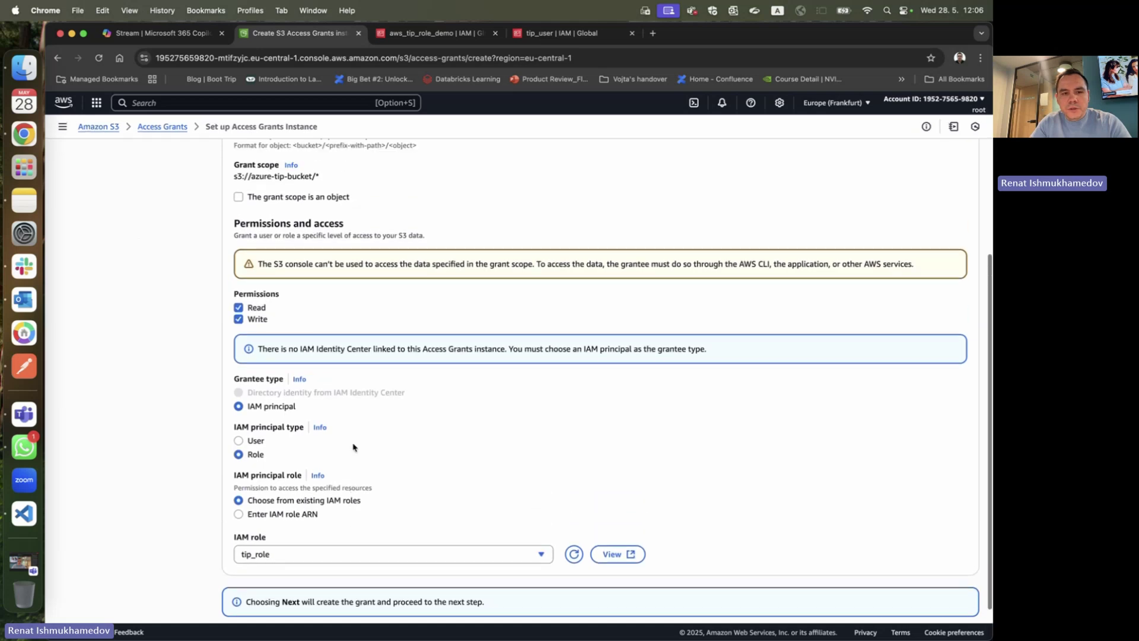
pyautogui.scroll(5, 353, 447)
pyautogui.scroll(-8, 705, 536)
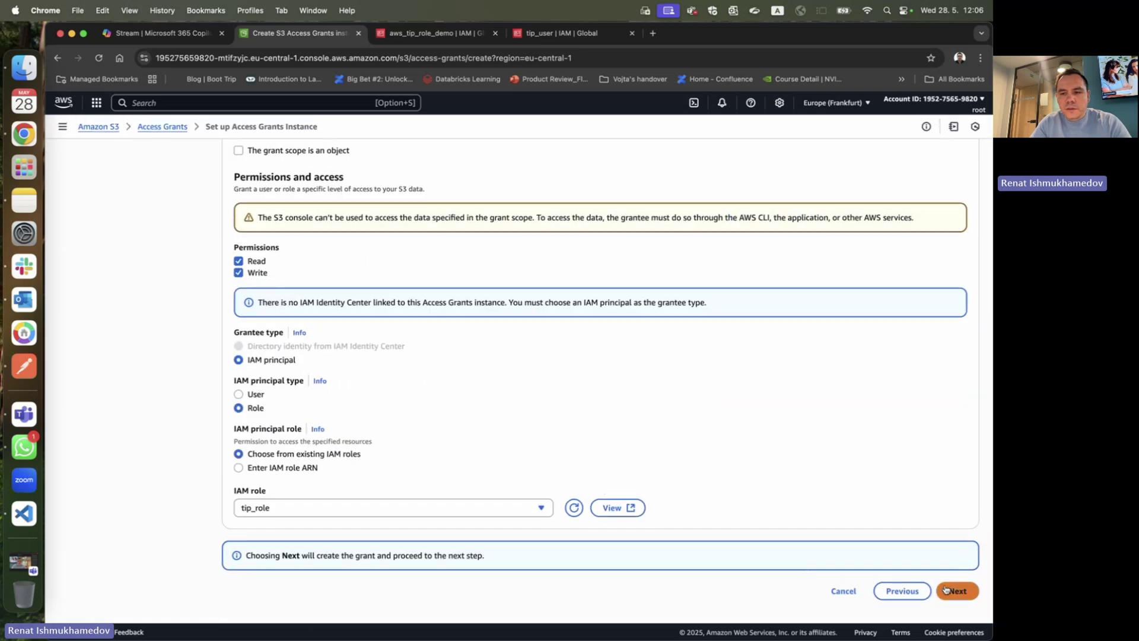
pyautogui.click(946, 589)
pyautogui.scroll(-5, 814, 462)
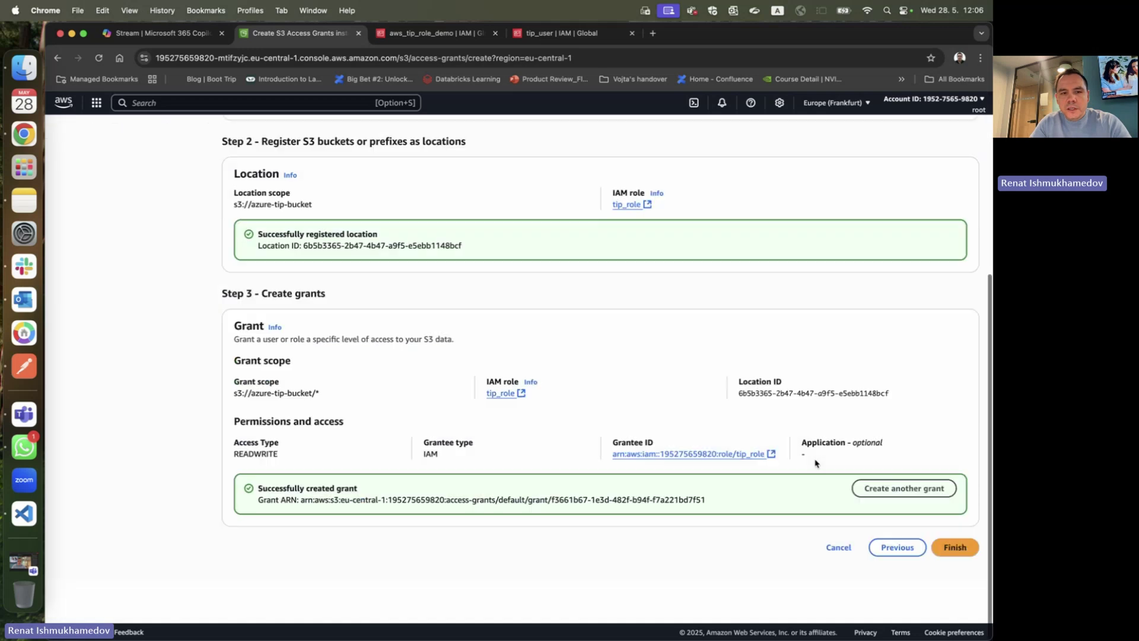
pyautogui.scroll(1, 815, 463)
# Step: Finish the setup and review the overview showing the Read, Write grant for tip_role
pyautogui.click(950, 589)
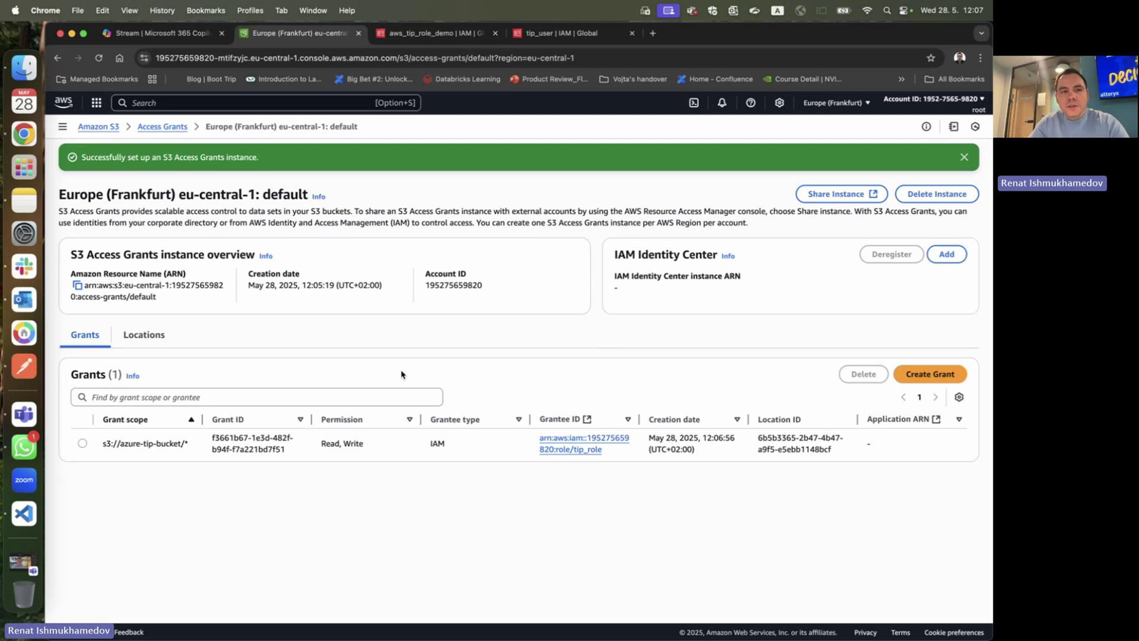
pyautogui.moveTo(71, 255); pyautogui.dragTo(215, 256)
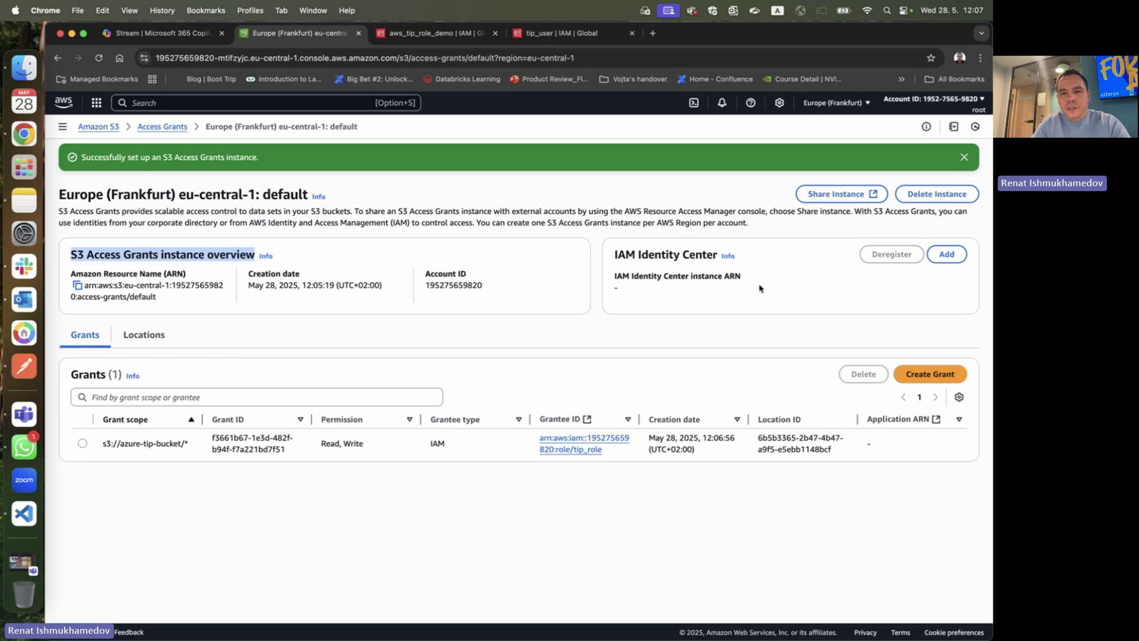
pyautogui.doubleClick(706, 276)
pyautogui.doubleClick(733, 276)
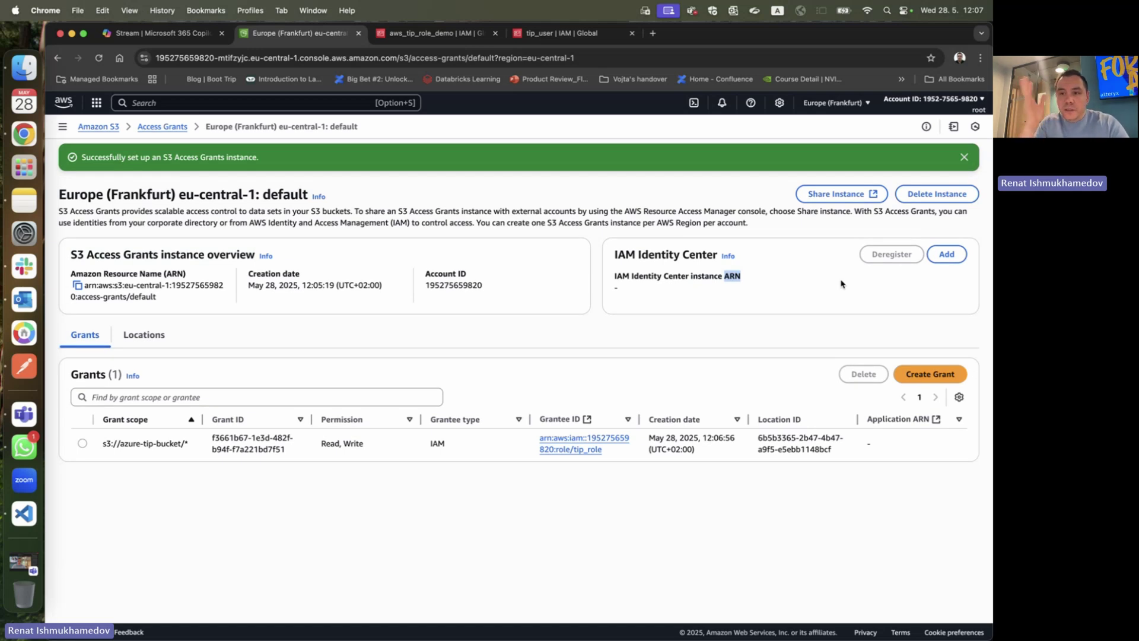
# Step: Start adding an Identity Center instance and copy its ARN from IAM Identity Center settings
pyautogui.click(946, 254)
pyautogui.click(514, 391)
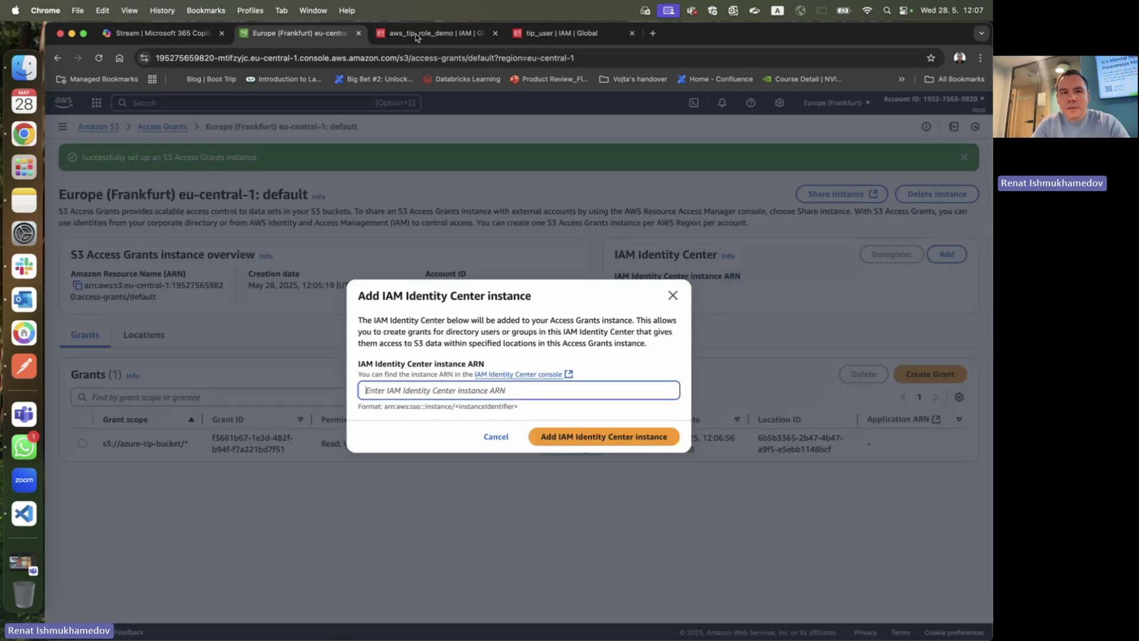
pyautogui.click(416, 34)
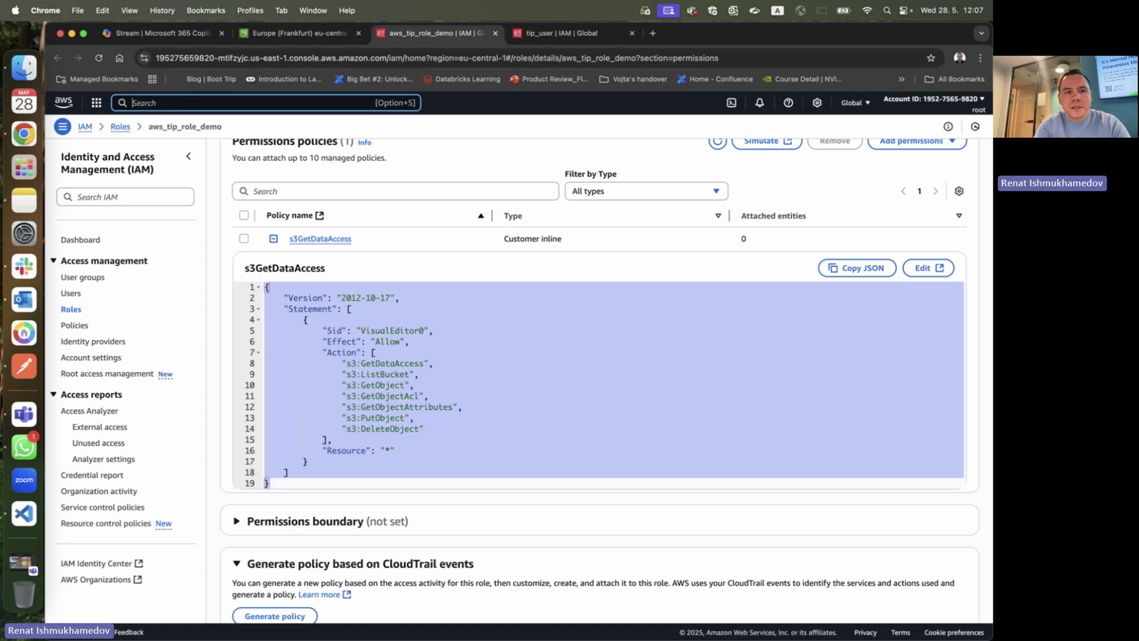
pyautogui.write('identity providers')
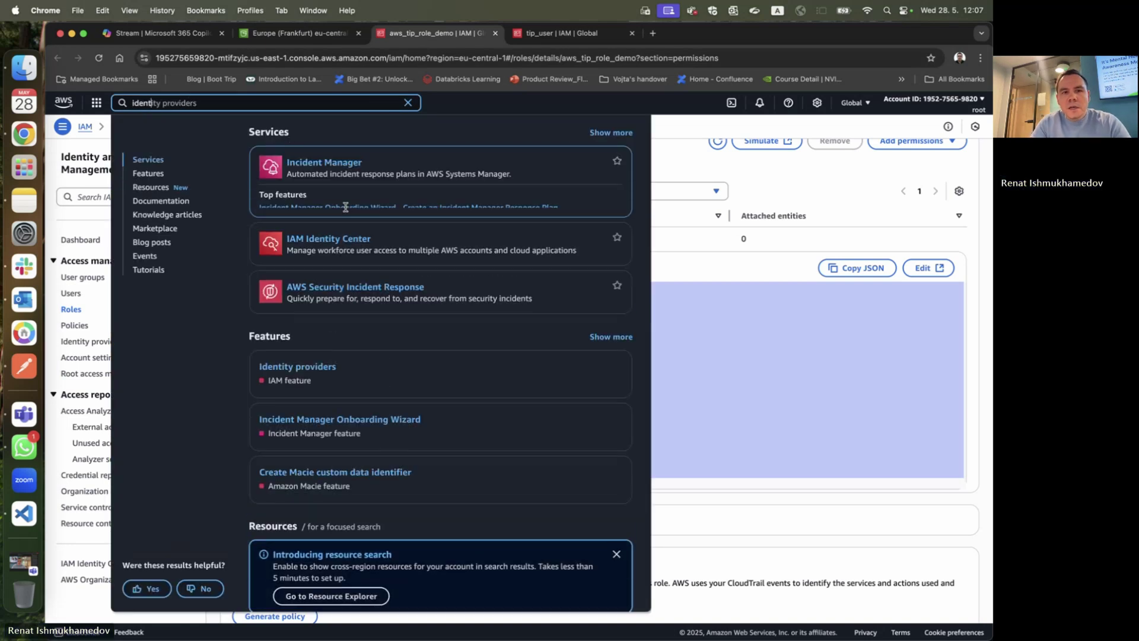
pyautogui.click(350, 221)
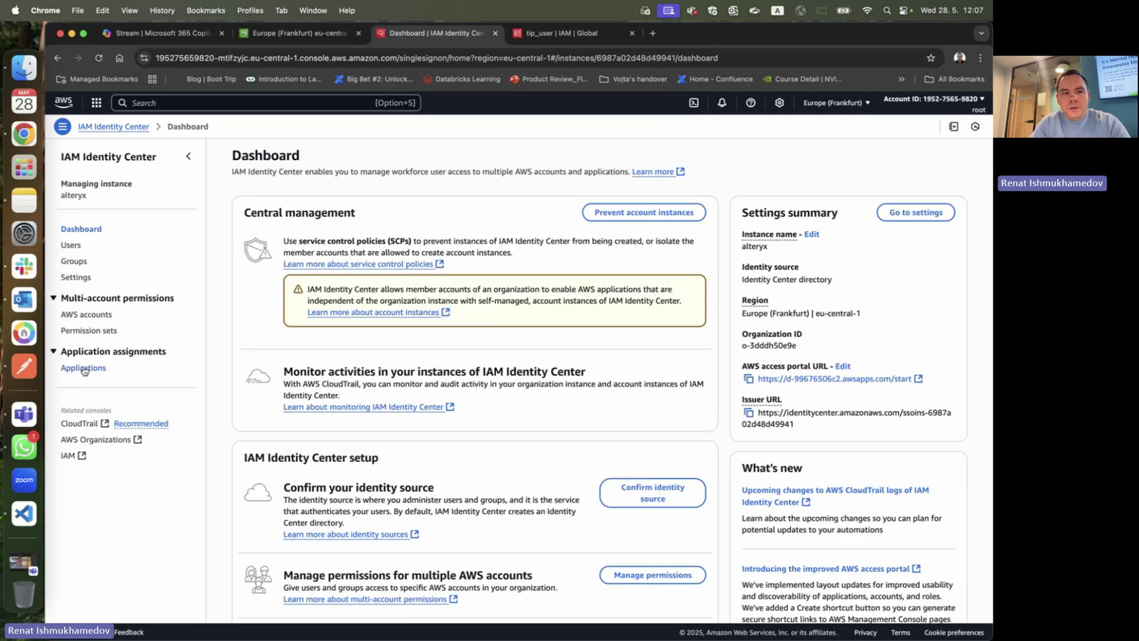
pyautogui.click(78, 278)
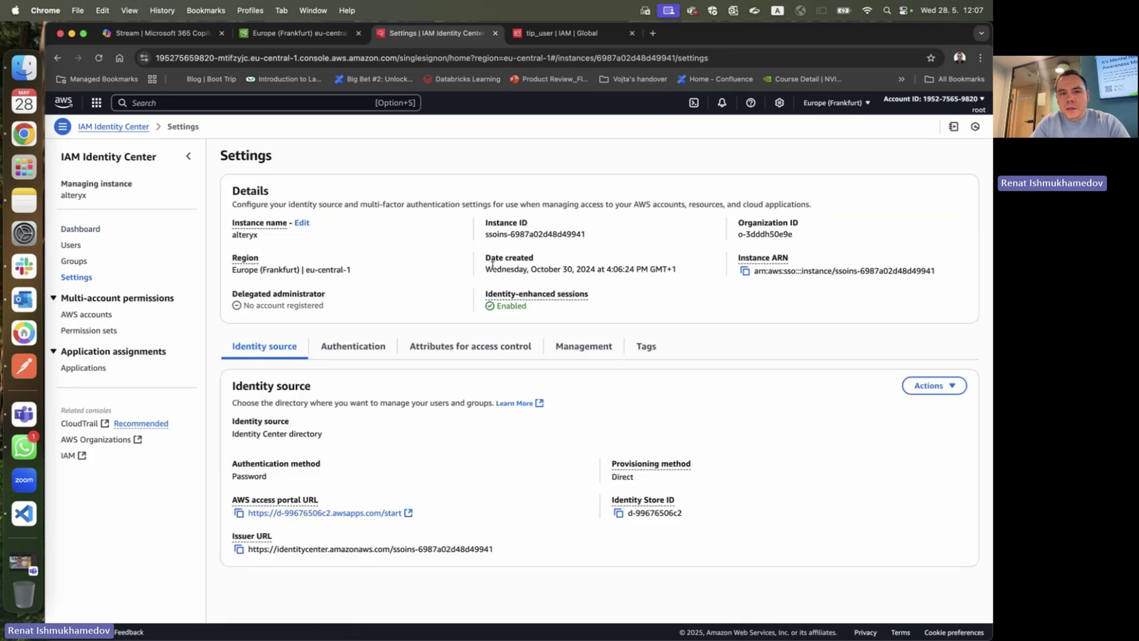
pyautogui.click(745, 272)
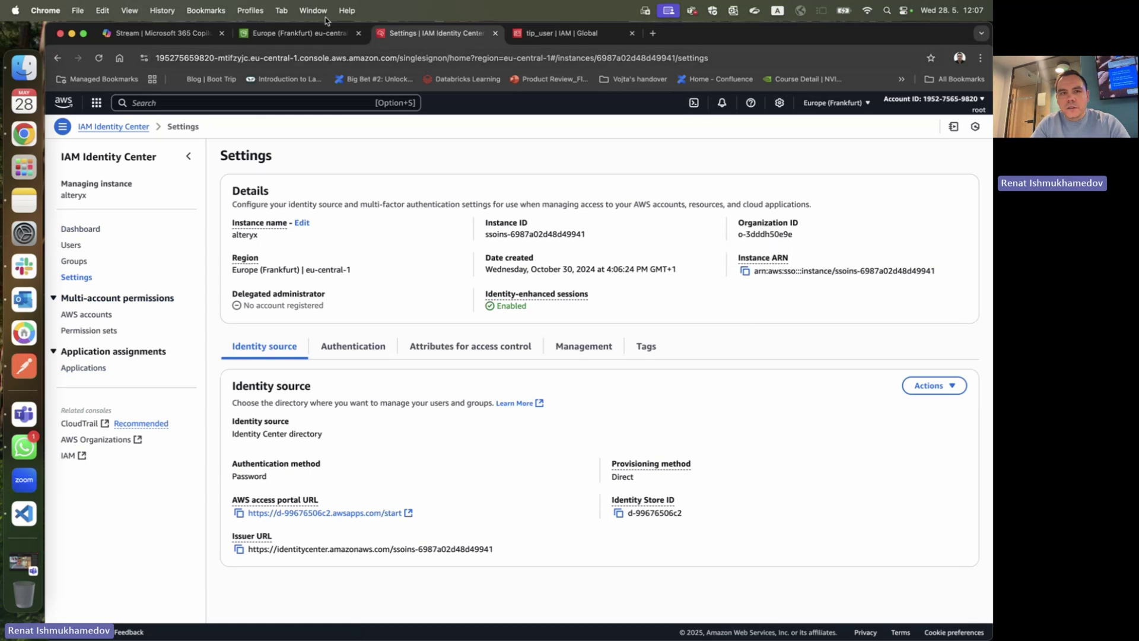
# Step: Paste the ARN, attach the Identity Center instance, and check the s3://azure-tip-bucket location
pyautogui.click(280, 38)
pyautogui.press('super+v')
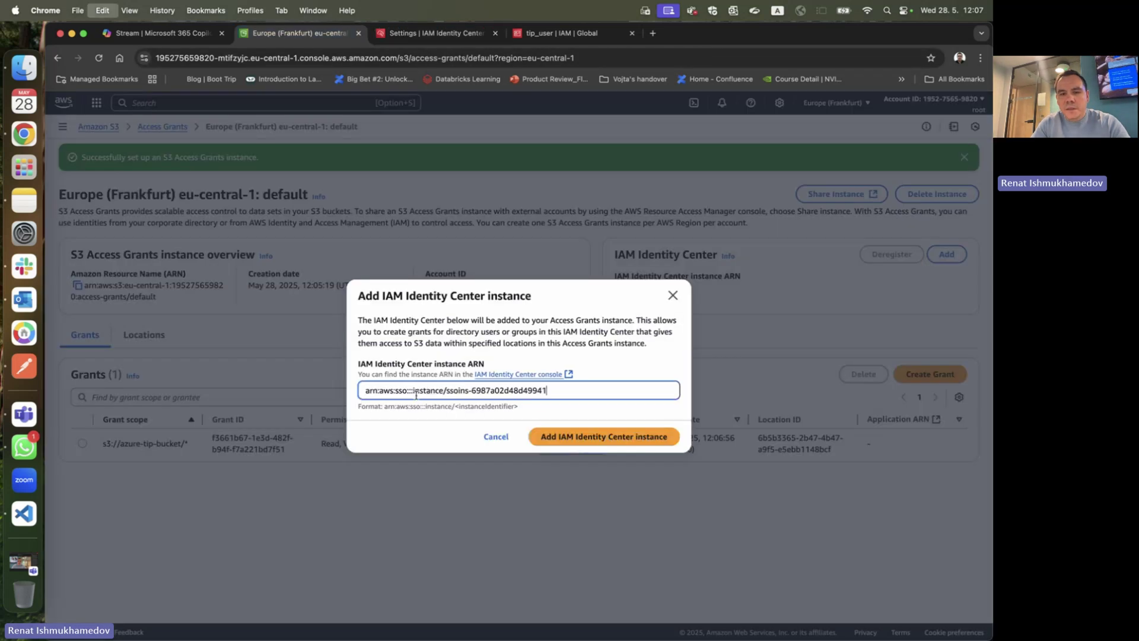
pyautogui.moveTo(414, 391); pyautogui.dragTo(575, 392)
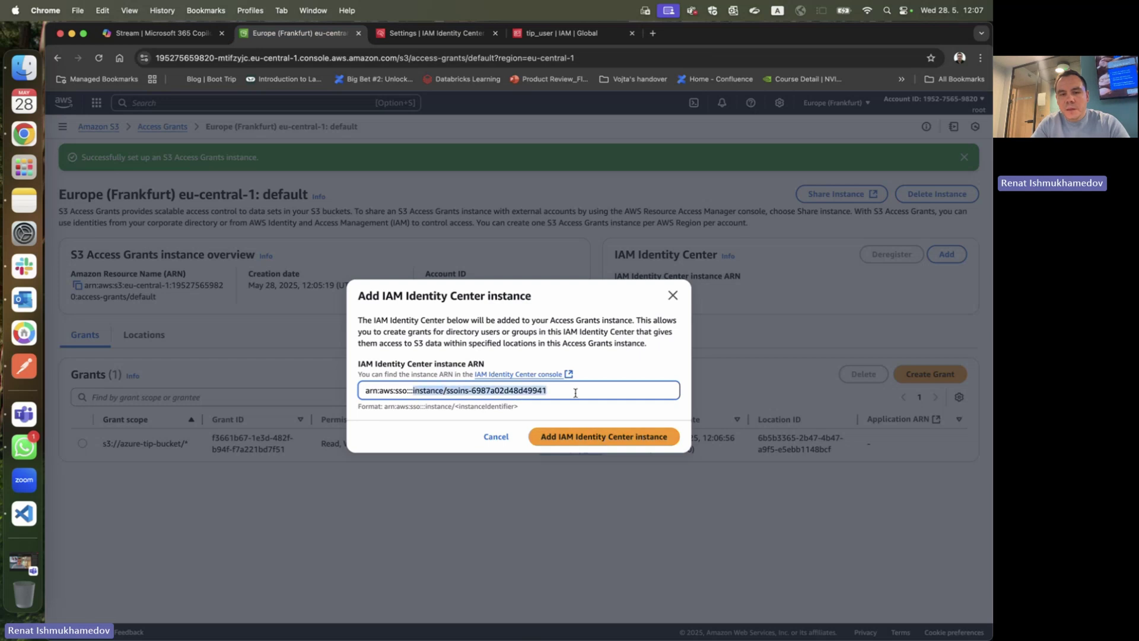
pyautogui.click(584, 436)
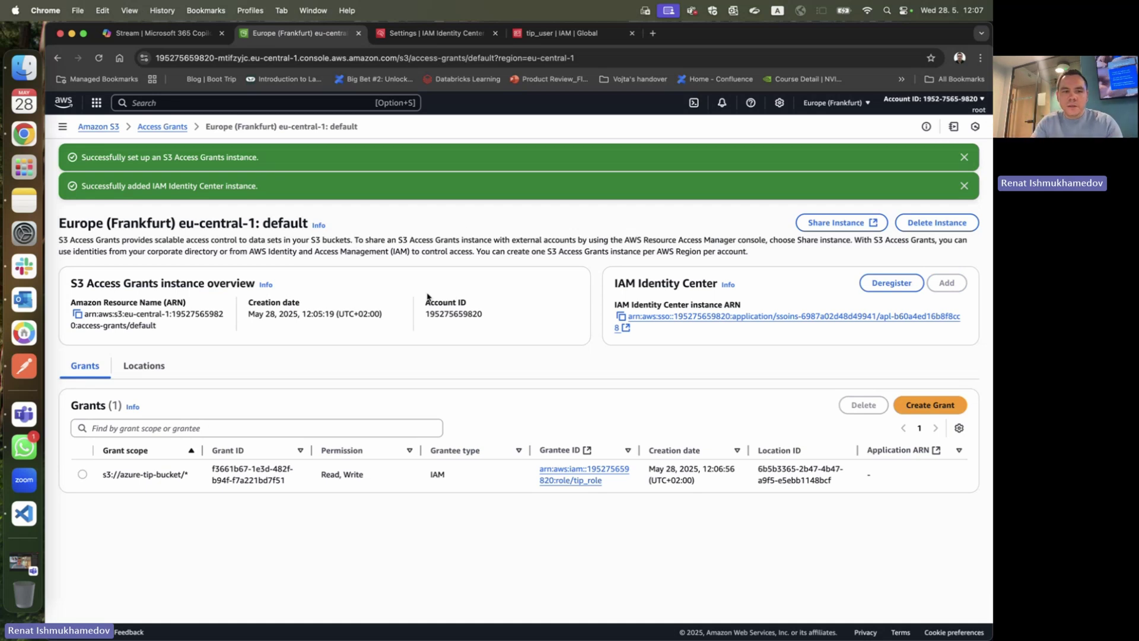
pyautogui.click(147, 367)
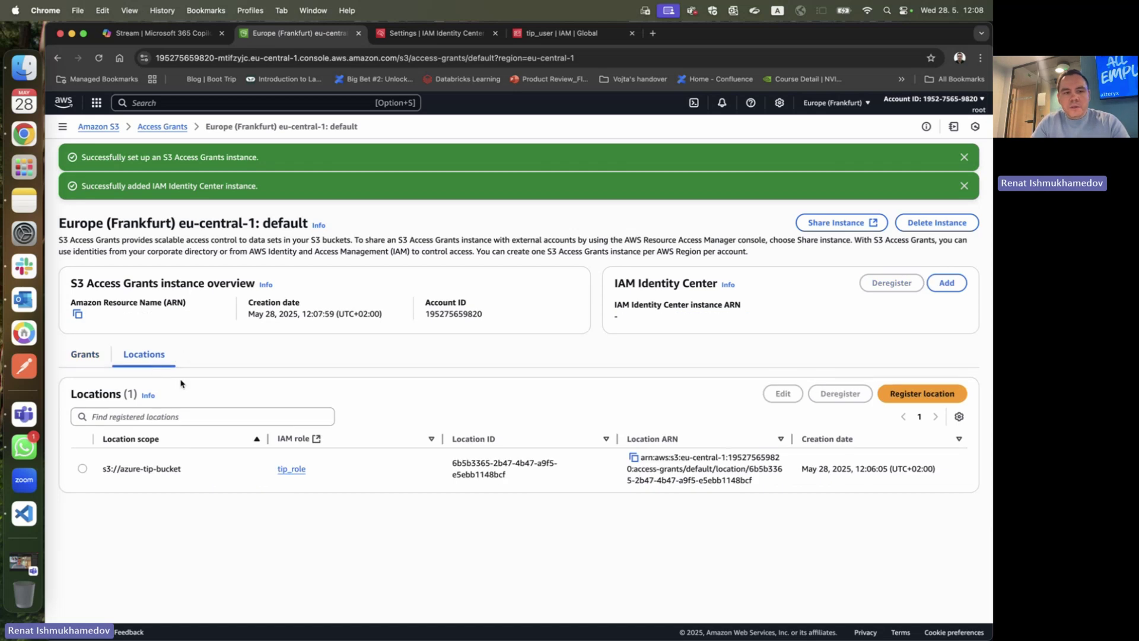
pyautogui.moveTo(181, 468); pyautogui.dragTo(109, 468)
pyautogui.moveTo(181, 469); pyautogui.dragTo(138, 465)
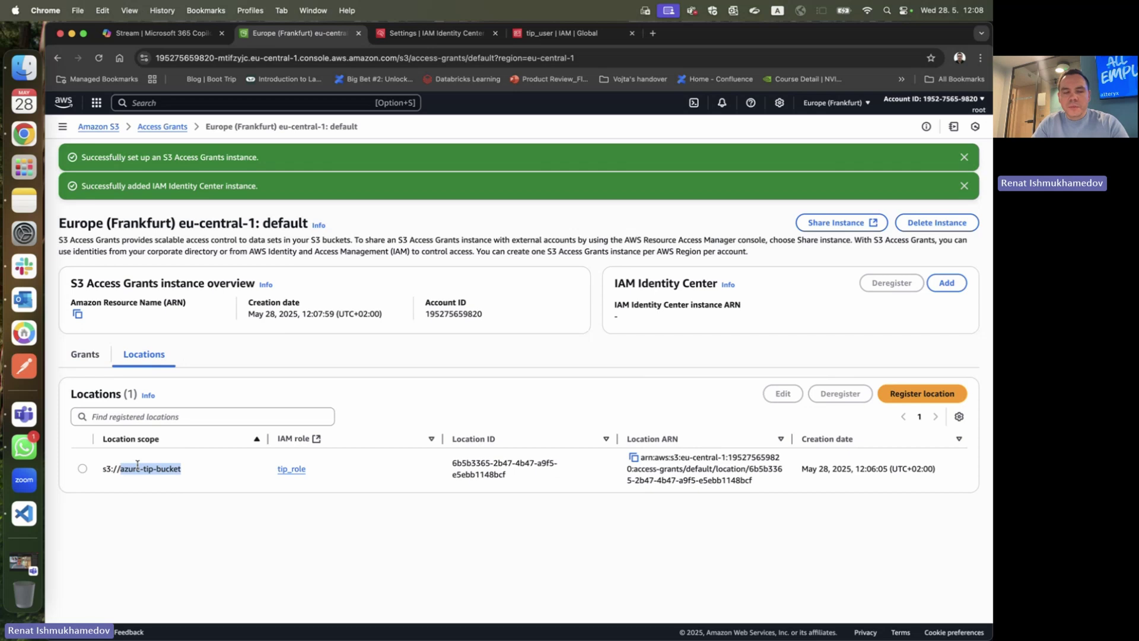
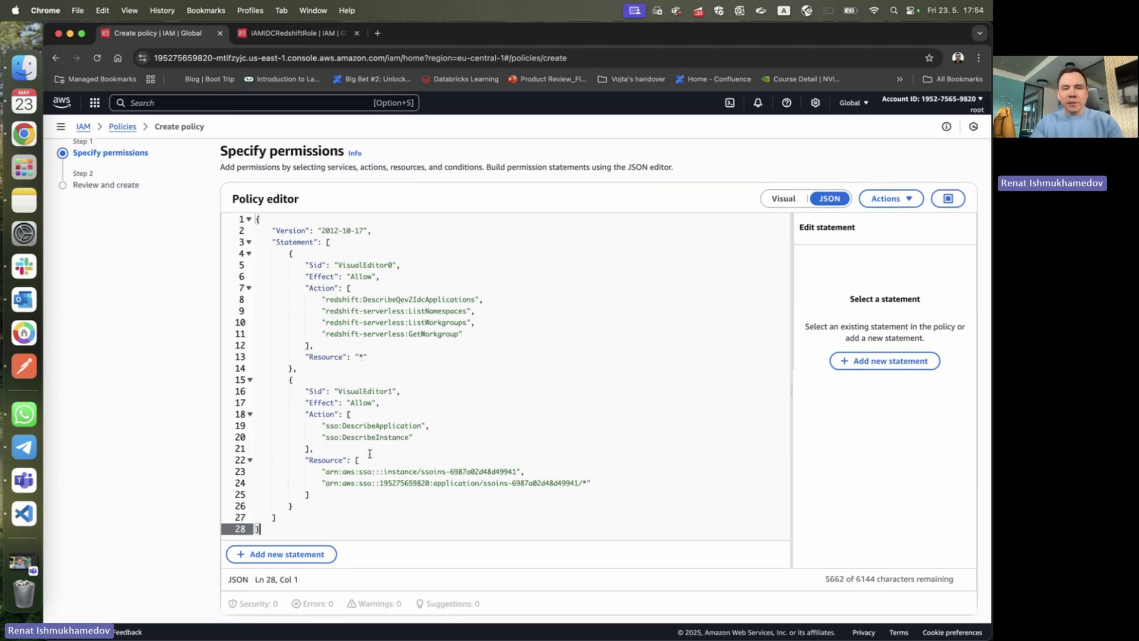
# Step: Scroll through the two-statement JSON policy granting Redshift Serverless and SSO describe actions
pyautogui.scroll(-1, 369, 454)
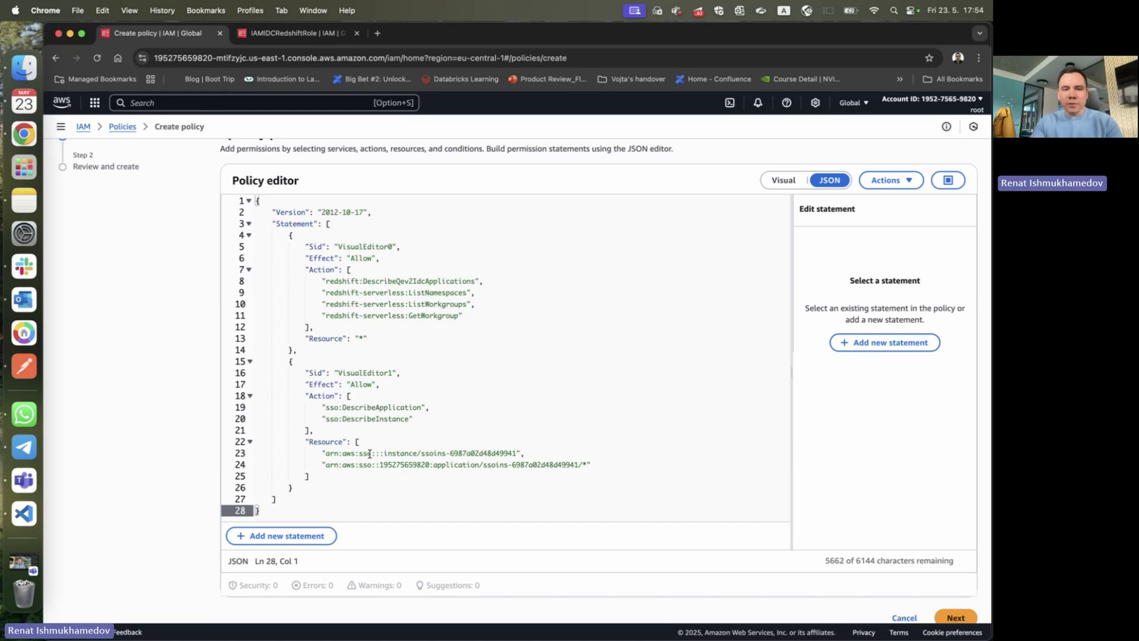
# Step: Advance the policy to its Review and create step and select the policy name field
pyautogui.scroll(1, 369, 454)
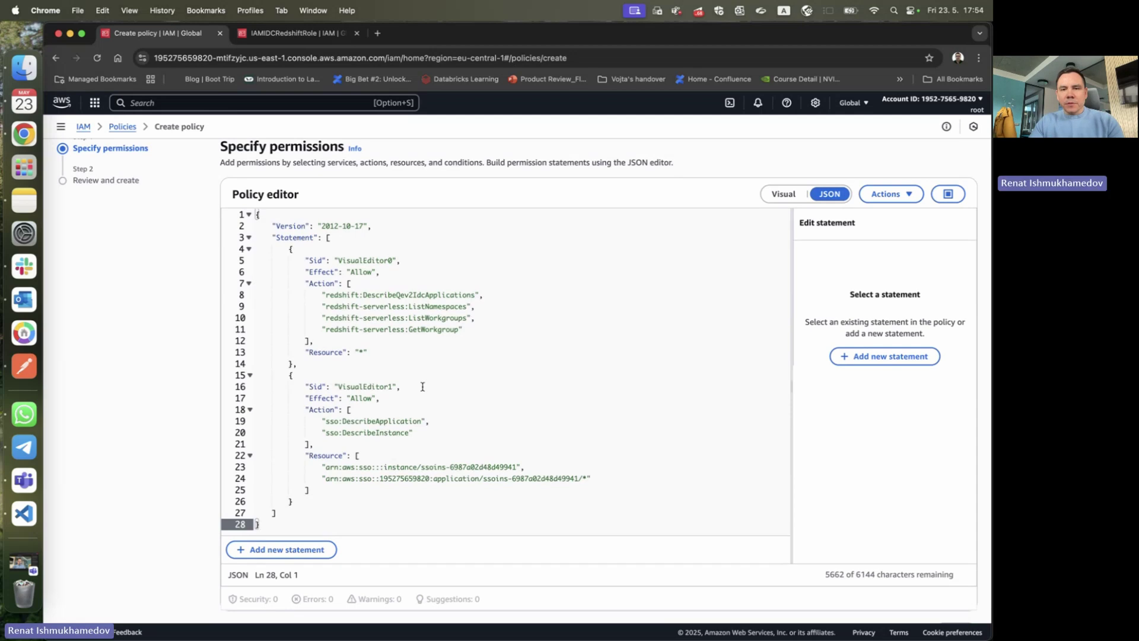
pyautogui.scroll(-1, 423, 386)
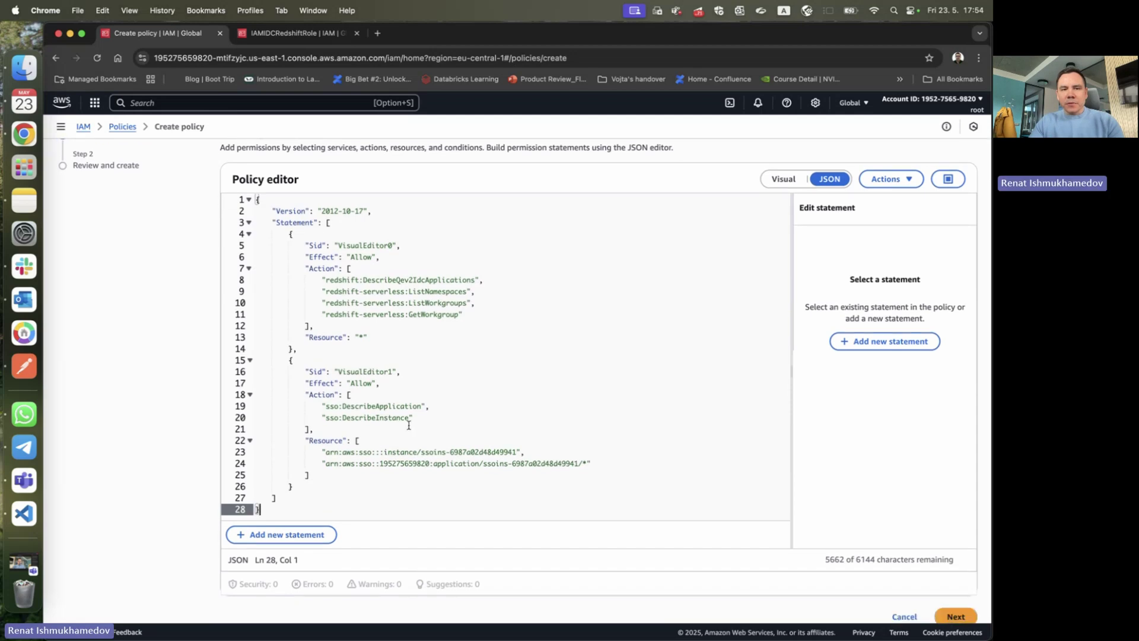
pyautogui.scroll(-2, 409, 415)
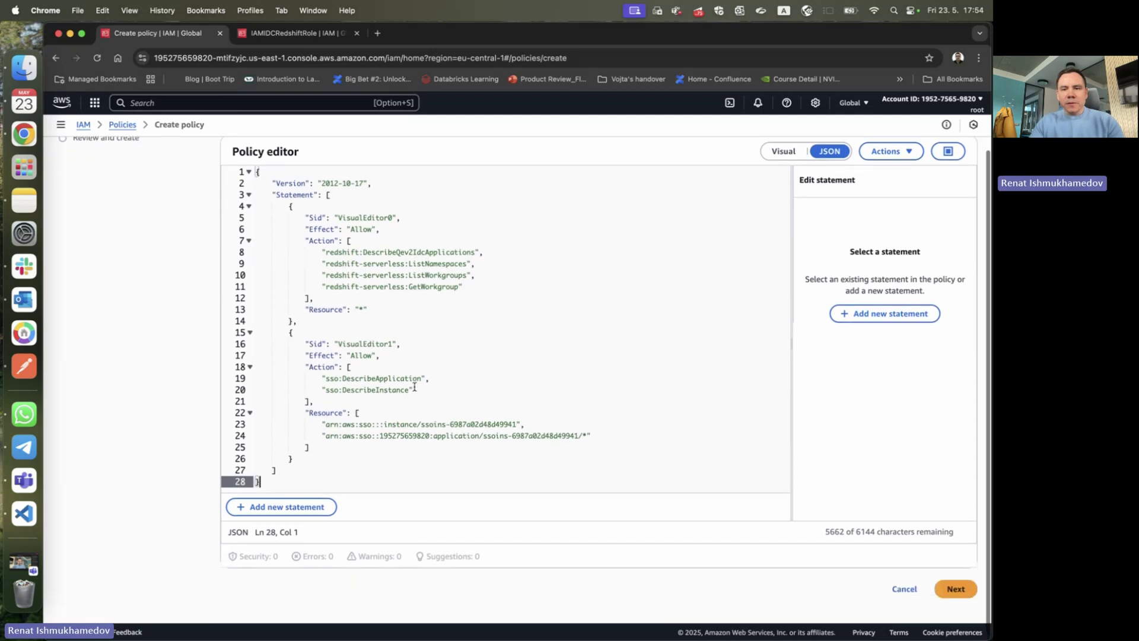
pyautogui.click(952, 588)
pyautogui.click(368, 261)
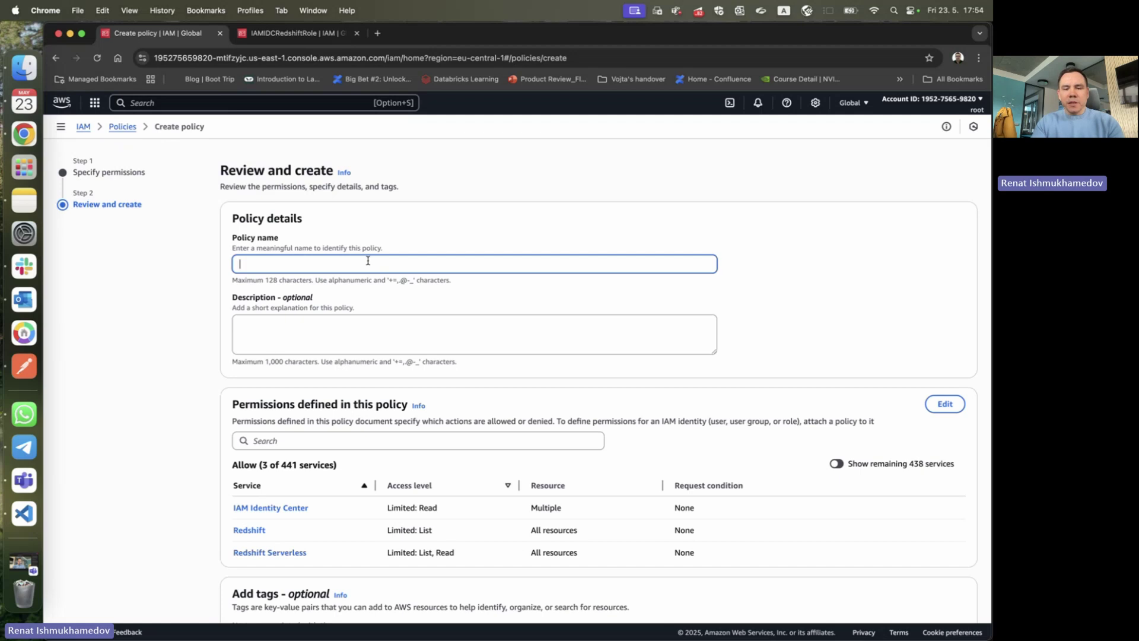
# Step: Name the policy AWS-TIP-REDSHIFT-POLICY, replacing the underscores with hyphens to avoid the clash
pyautogui.write('AWS_TIP')
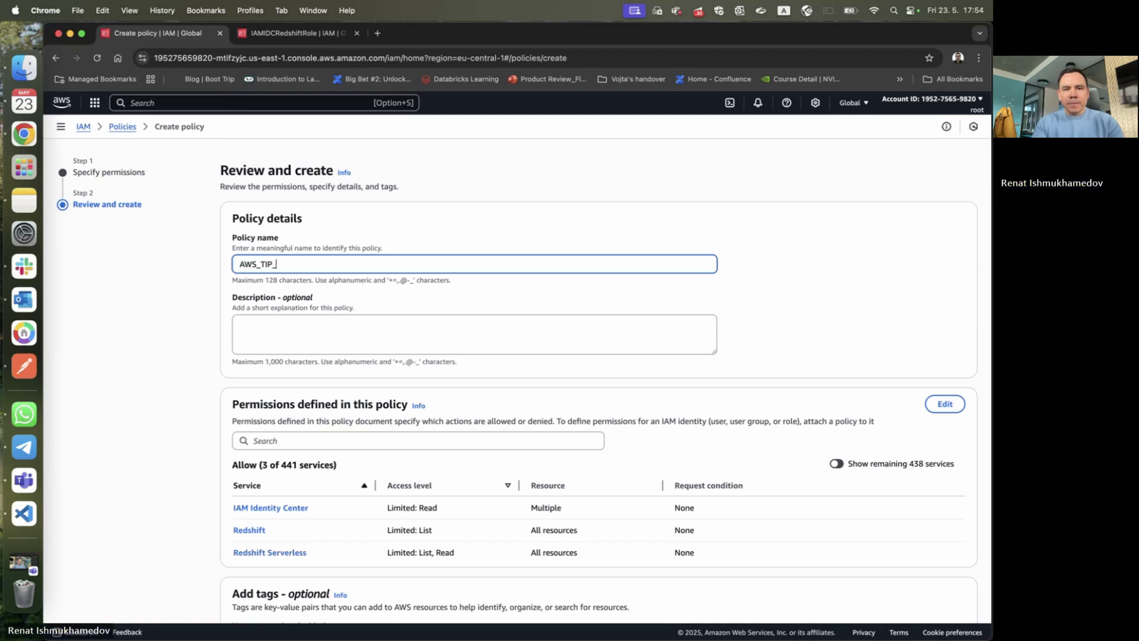
pyautogui.write('_REDS')
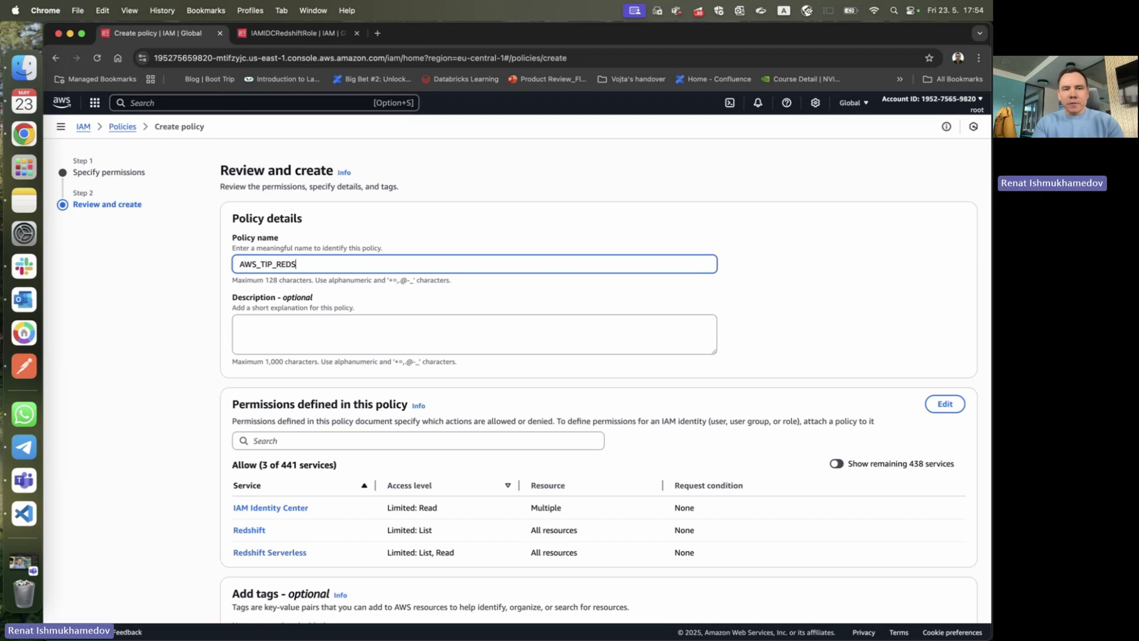
pyautogui.write('HIFT_POLICY')
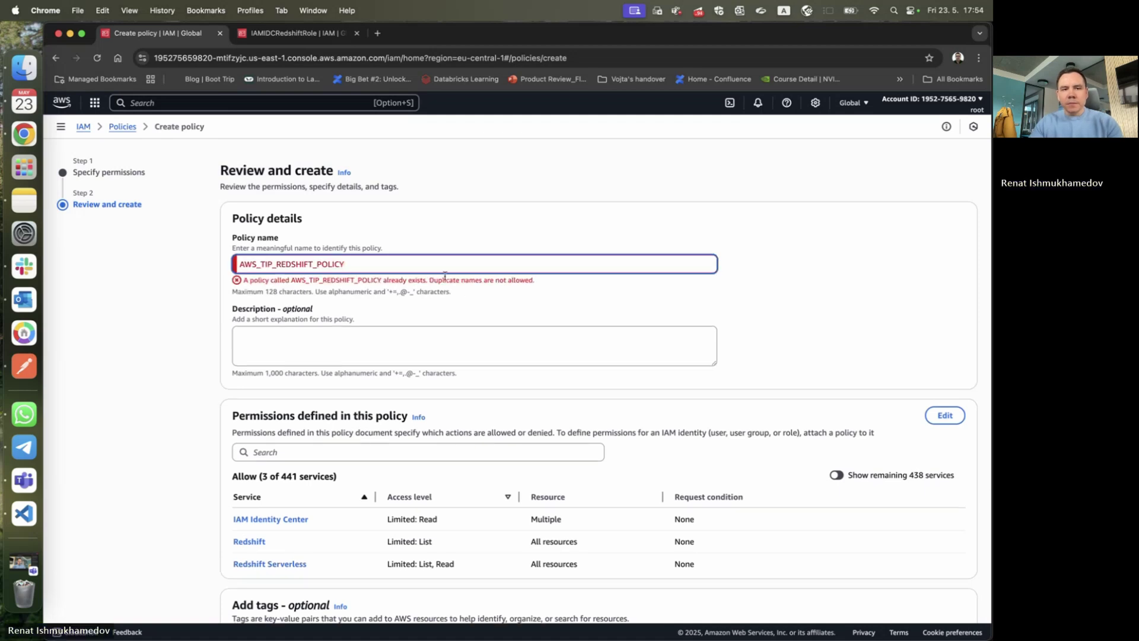
pyautogui.press('Left')
pyautogui.press('Left')
pyautogui.press('Left')
pyautogui.press('Left')
pyautogui.press('Left')
pyautogui.press('Left')
pyautogui.press('BackSpace')
pyautogui.write('-')
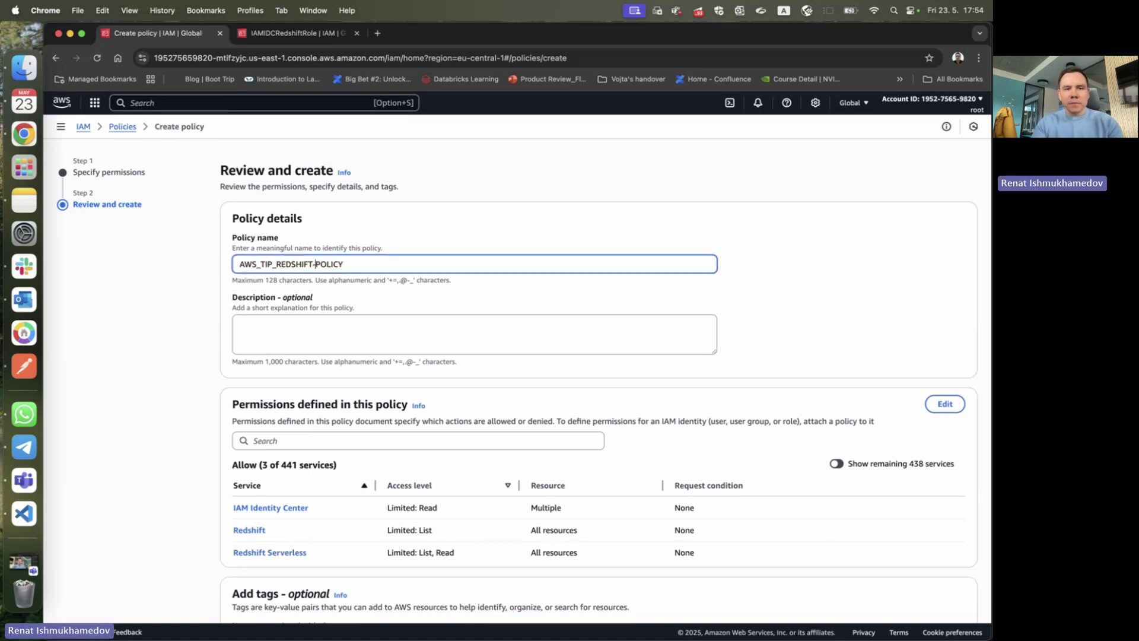
pyautogui.click(286, 264)
pyautogui.press('BackSpace')
pyautogui.write('-')
pyautogui.press('Left')
pyautogui.press('Left')
pyautogui.press('Left')
pyautogui.press('Left')
pyautogui.press('BackSpace')
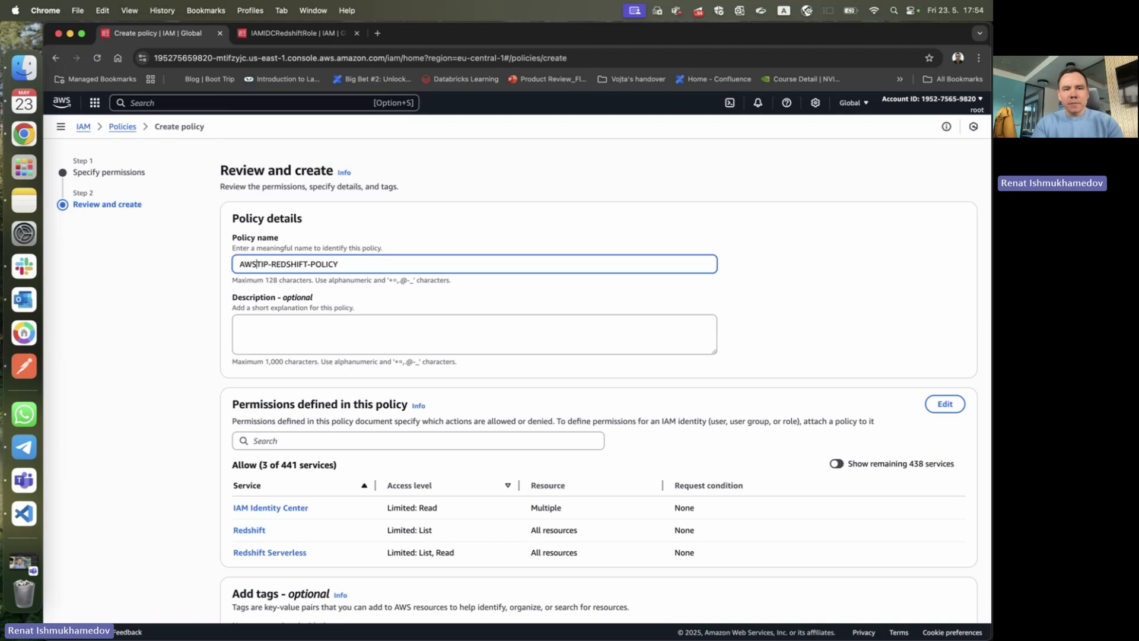
pyautogui.write('-')
pyautogui.click(464, 293)
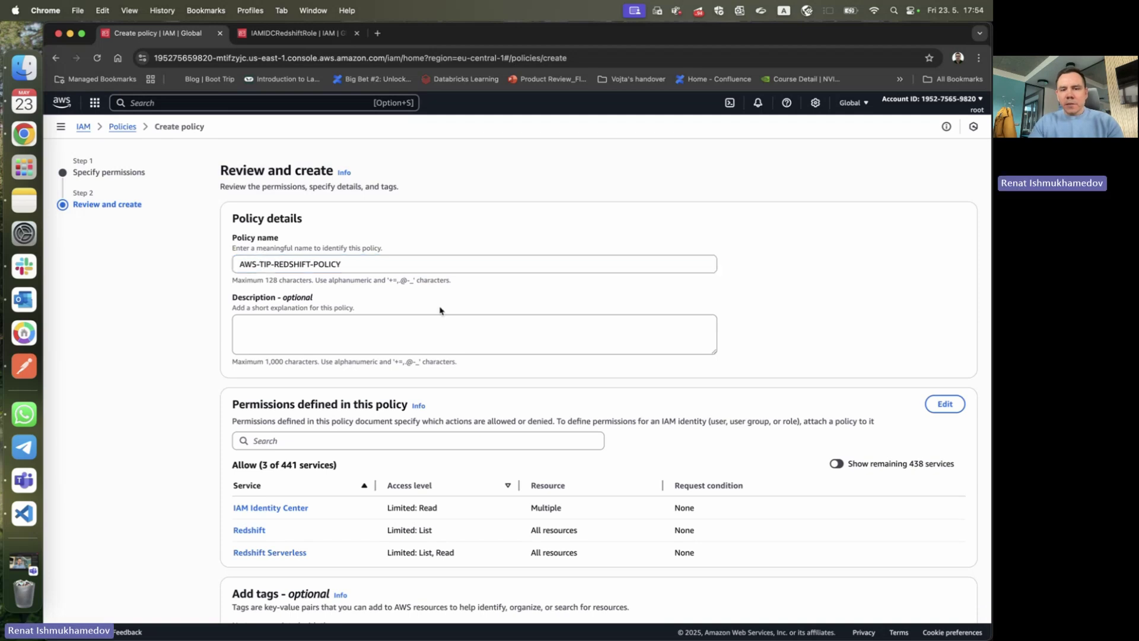
# Step: Create the AWS-TIP-REDSHIFT-POLICY policy
pyautogui.scroll(-3, 440, 310)
pyautogui.scroll(3, 465, 287)
pyautogui.scroll(-4, 526, 423)
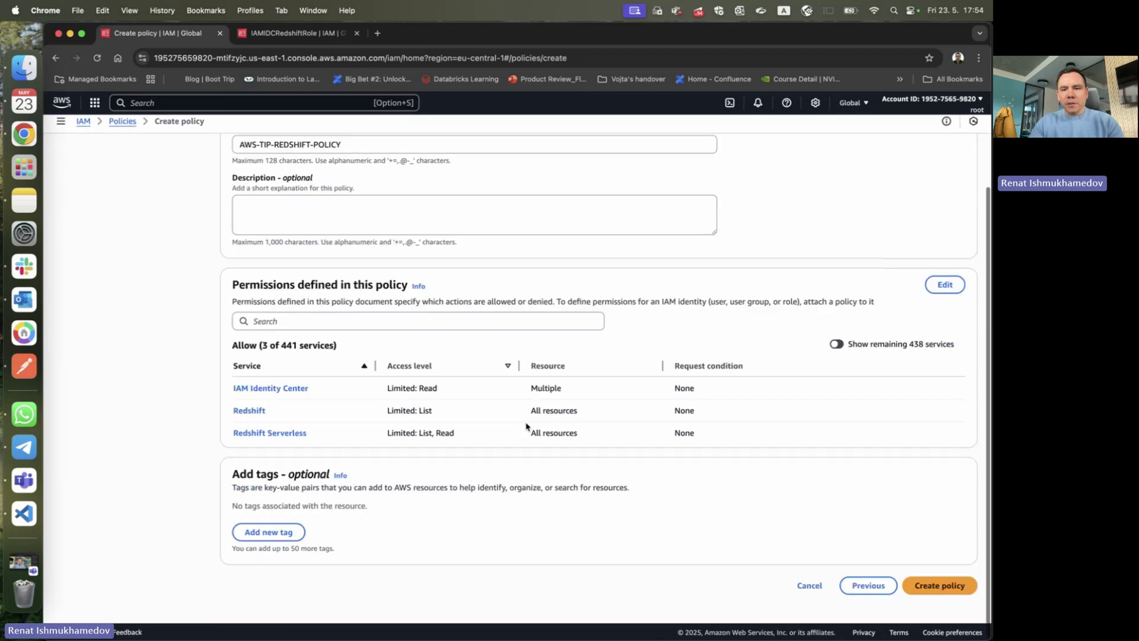
pyautogui.click(940, 591)
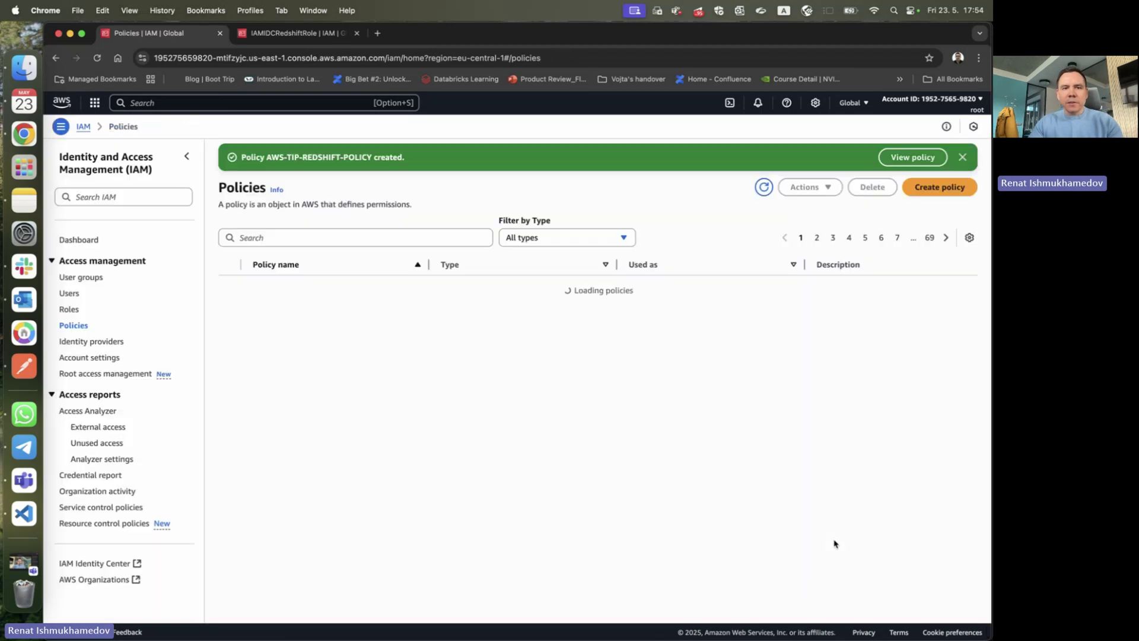
# Step: Search the Policies list for REDSHIFT to confirm the new policy appears
pyautogui.click(351, 236)
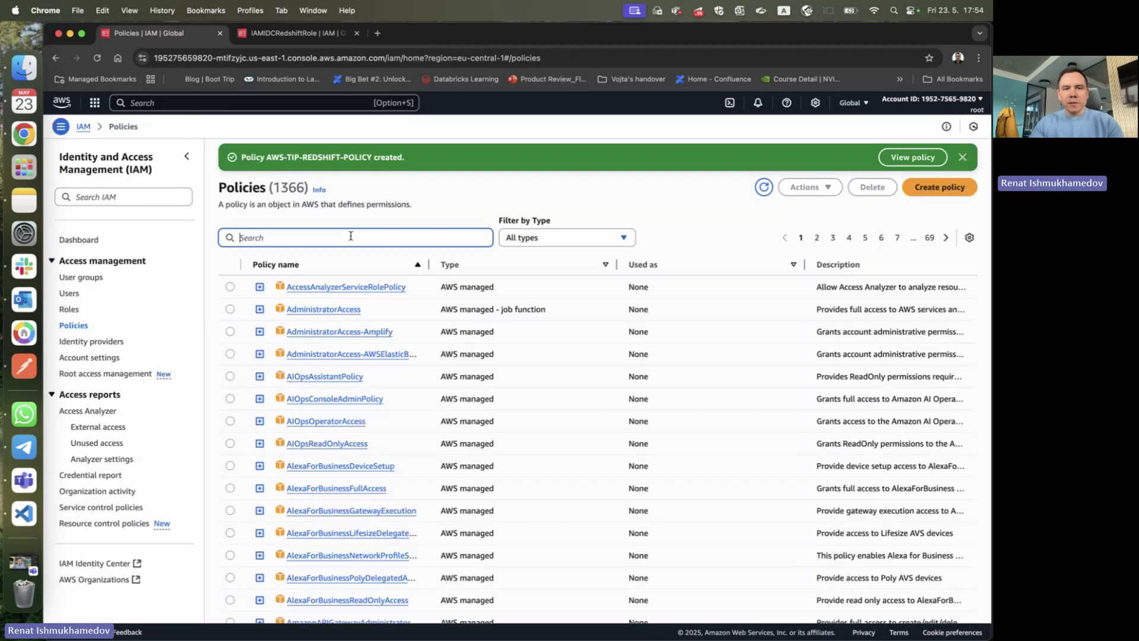
pyautogui.write('aw')
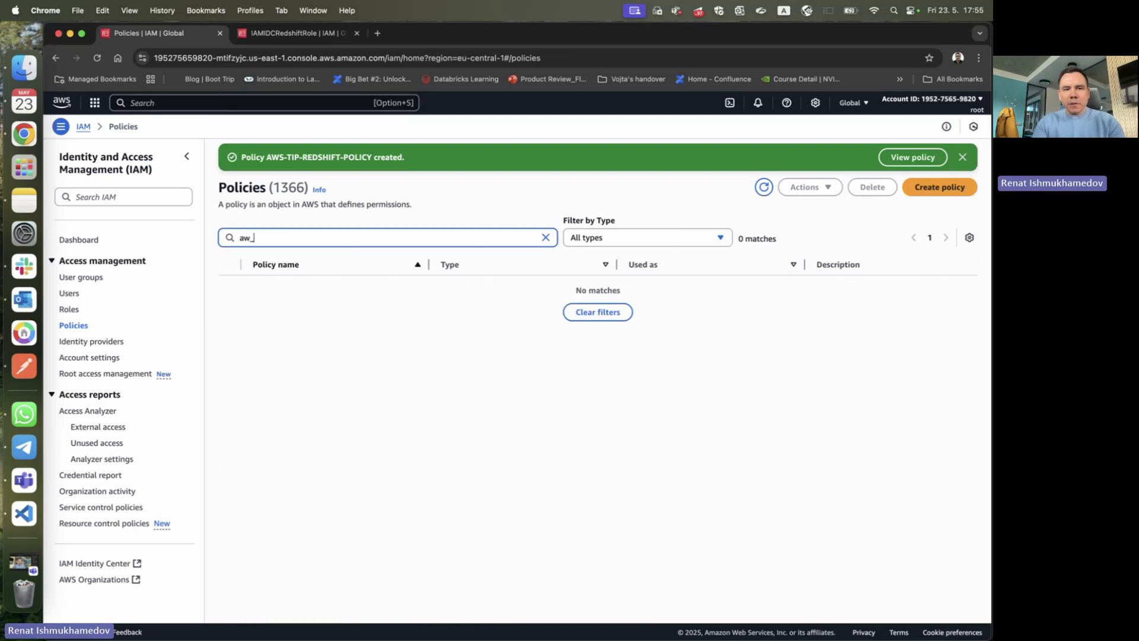
pyautogui.write('s_ti')
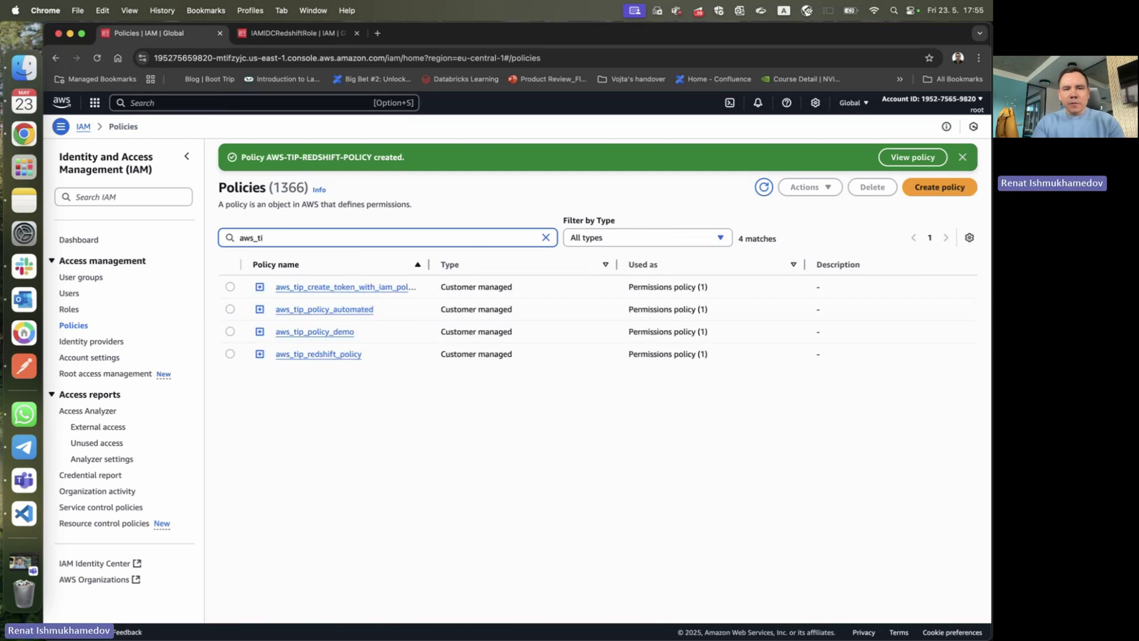
pyautogui.press('BackSpace')
pyautogui.press('BackSpace')
pyautogui.press('BackSpace')
pyautogui.press('BackSpace')
pyautogui.press('BackSpace')
pyautogui.press('BackSpace')
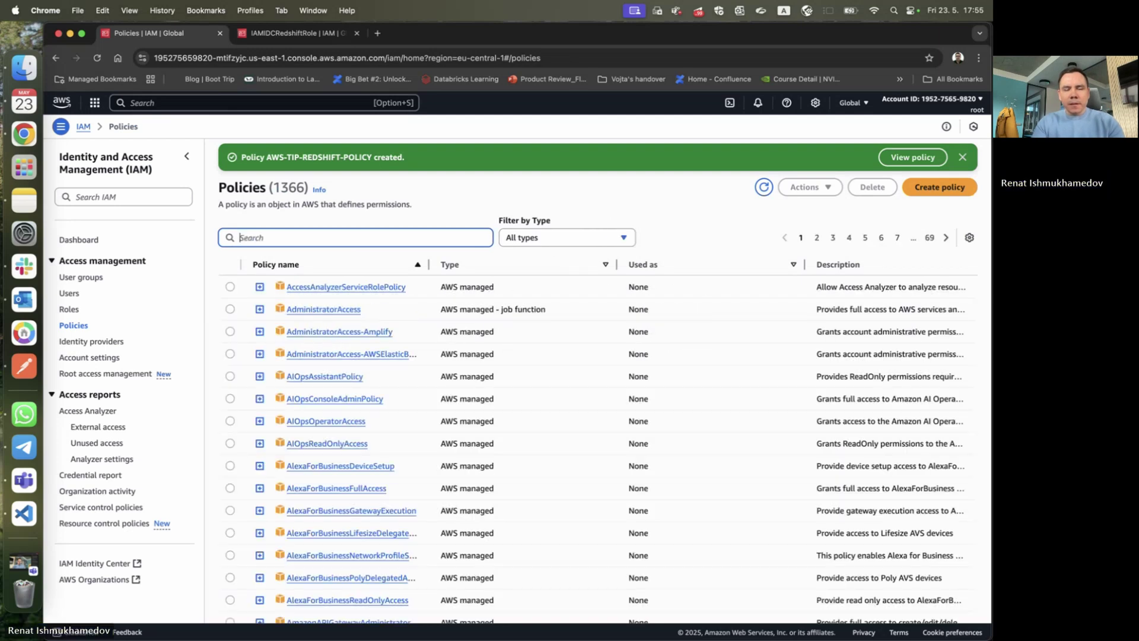
pyautogui.write('REDSHIFT')
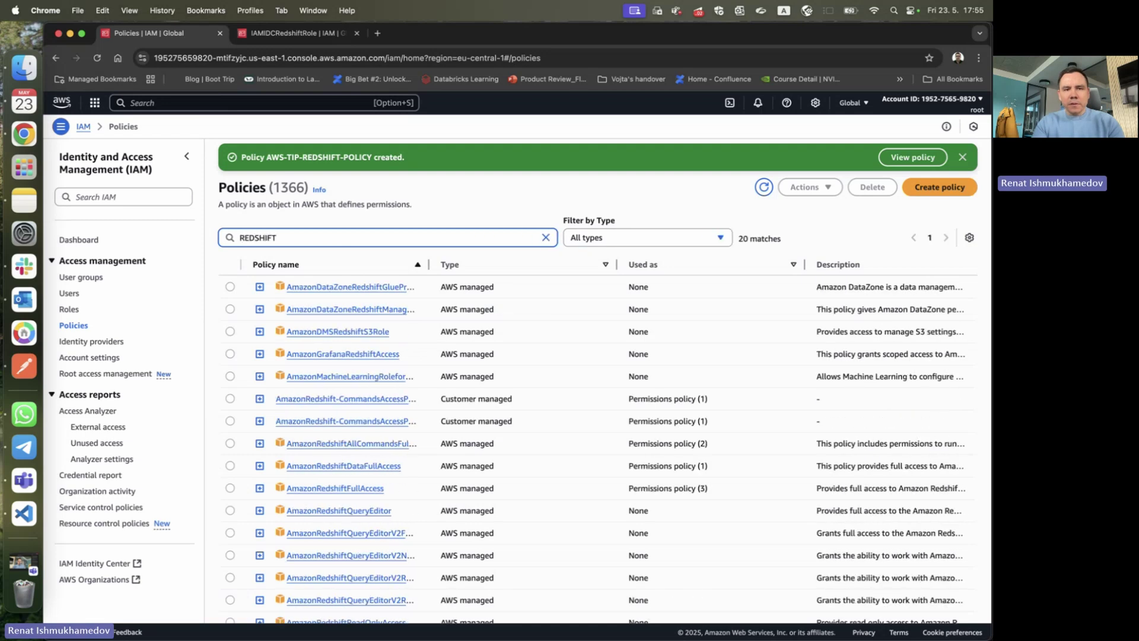
pyautogui.scroll(-5, 330, 570)
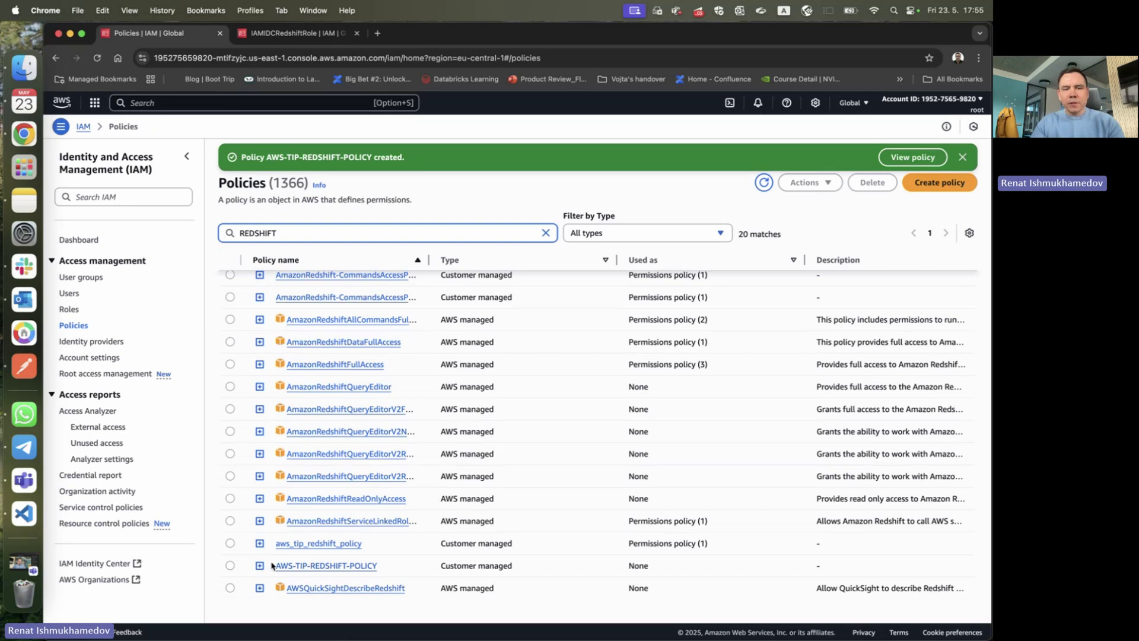
# Step: Review IAMIDCRedshiftRole's attached policy JSON, then return to the IAM Roles list
pyautogui.click(283, 34)
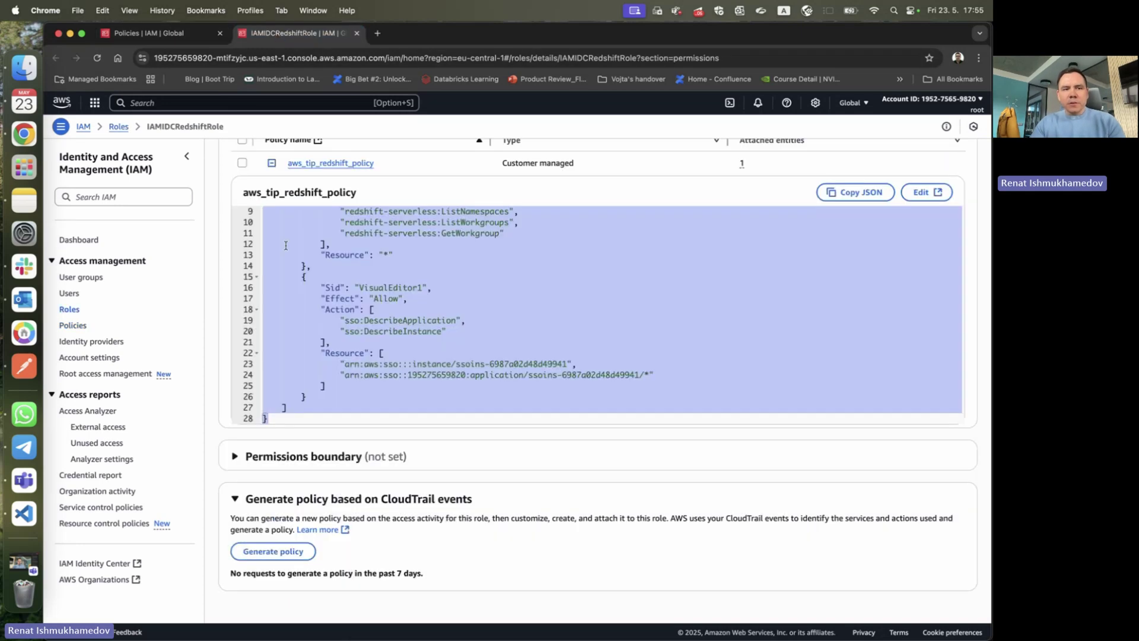
pyautogui.scroll(3, 295, 315)
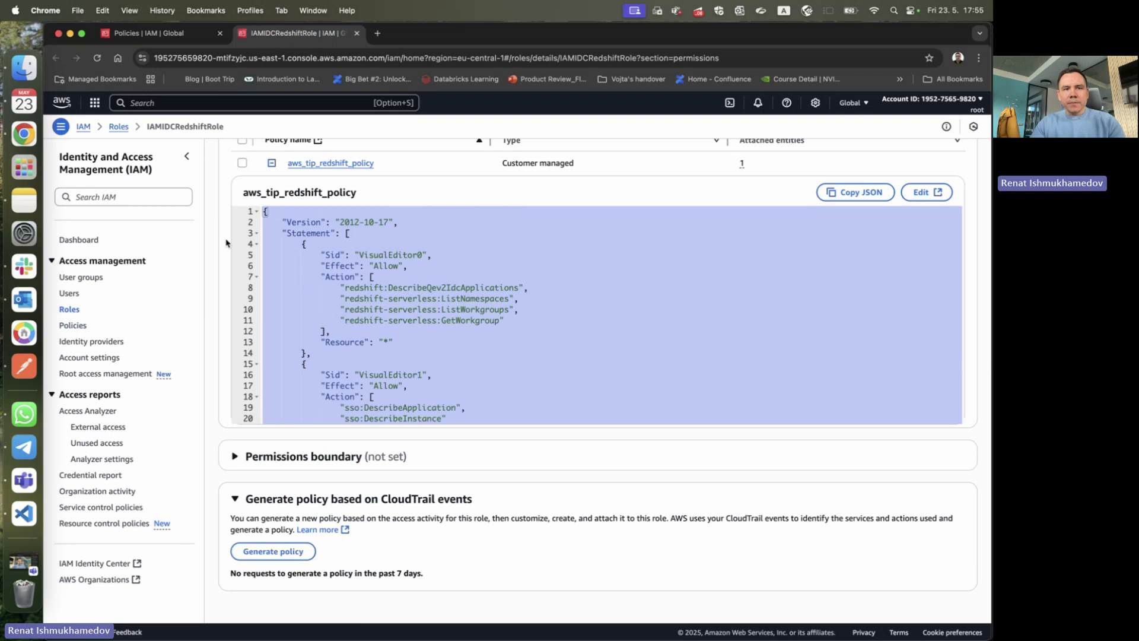
pyautogui.scroll(5, 232, 241)
pyautogui.click(118, 126)
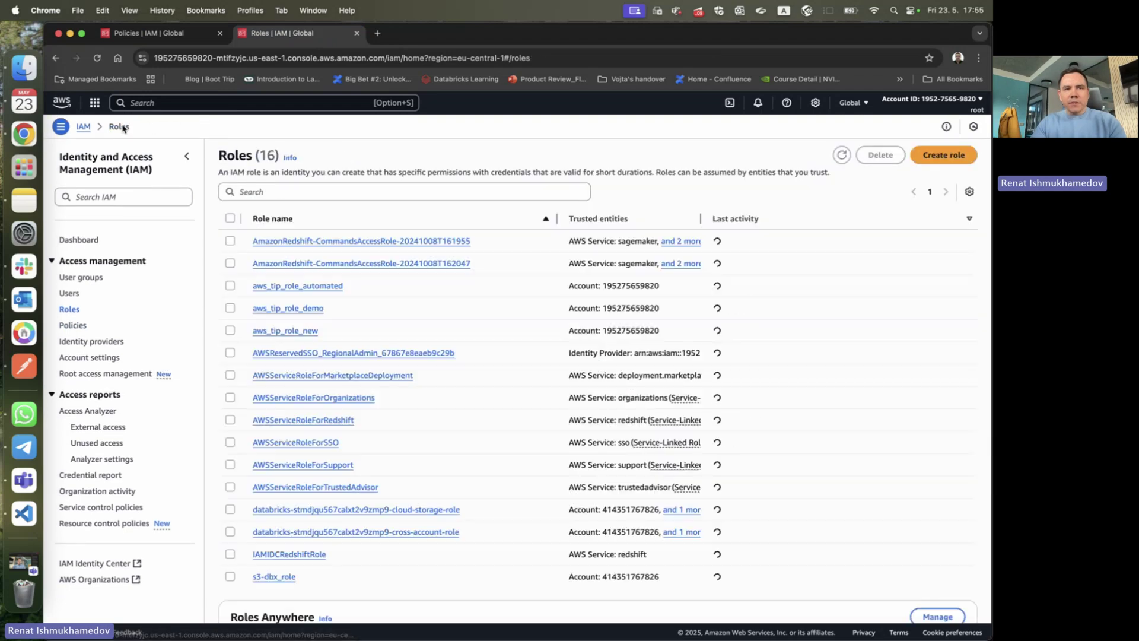
# Step: Start a new IAM role with Redshift as the trusted service
pyautogui.click(944, 154)
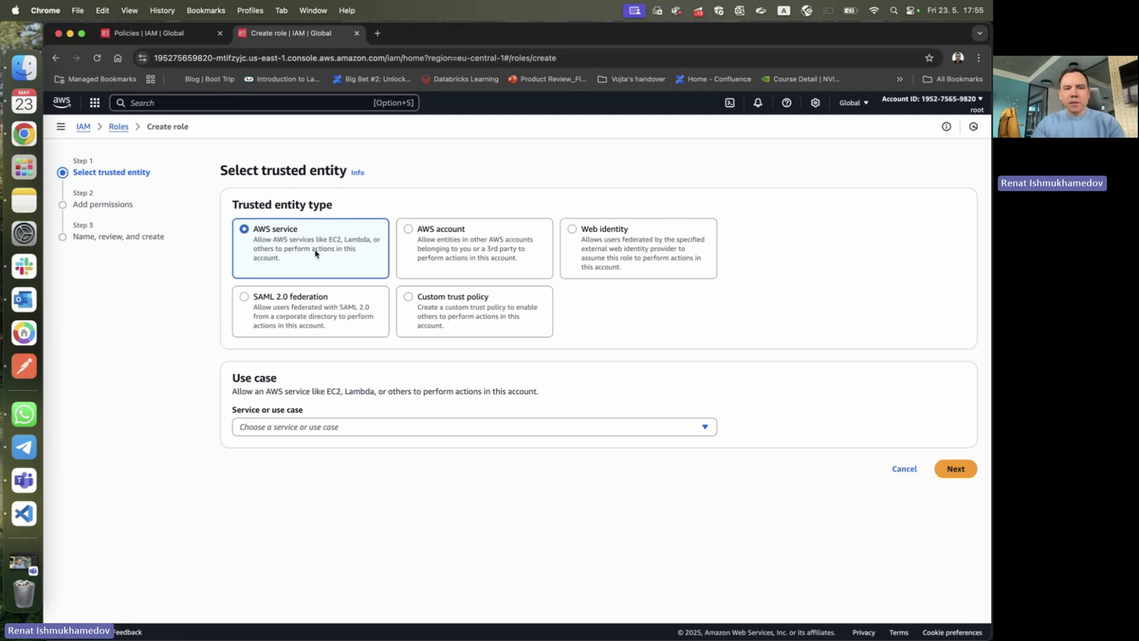
pyautogui.click(330, 426)
pyautogui.write('red')
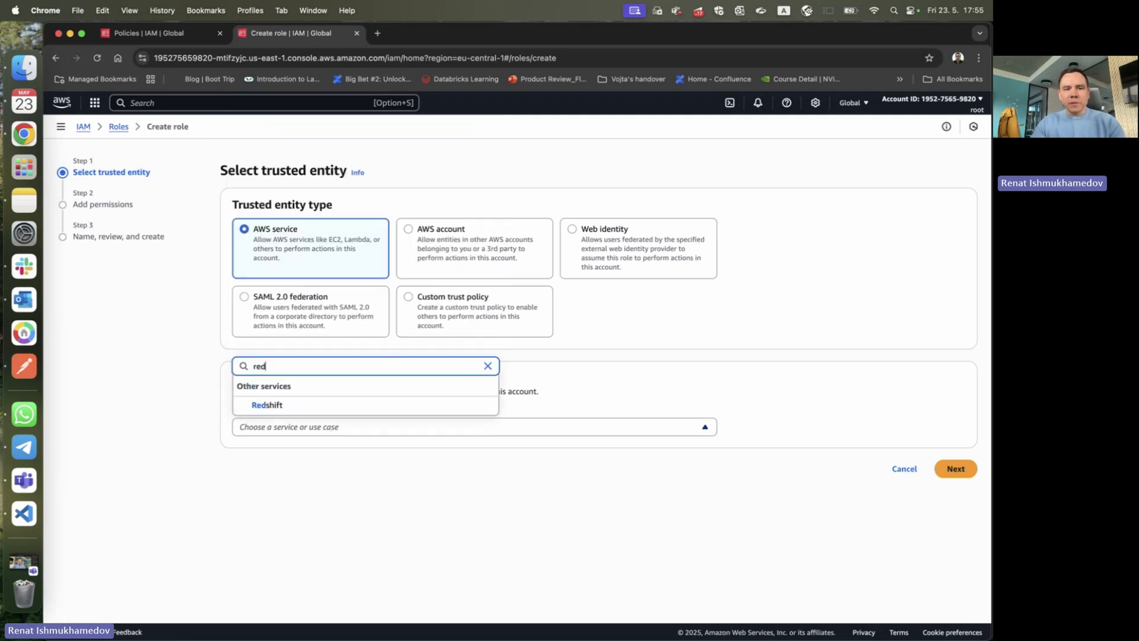
pyautogui.click(312, 404)
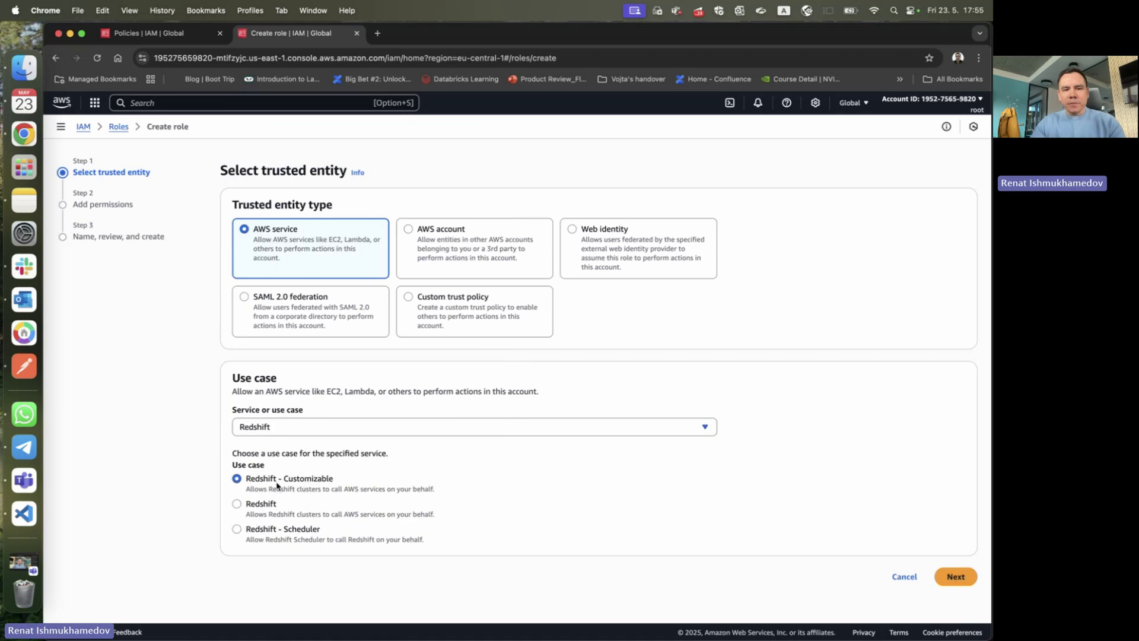
pyautogui.click(961, 577)
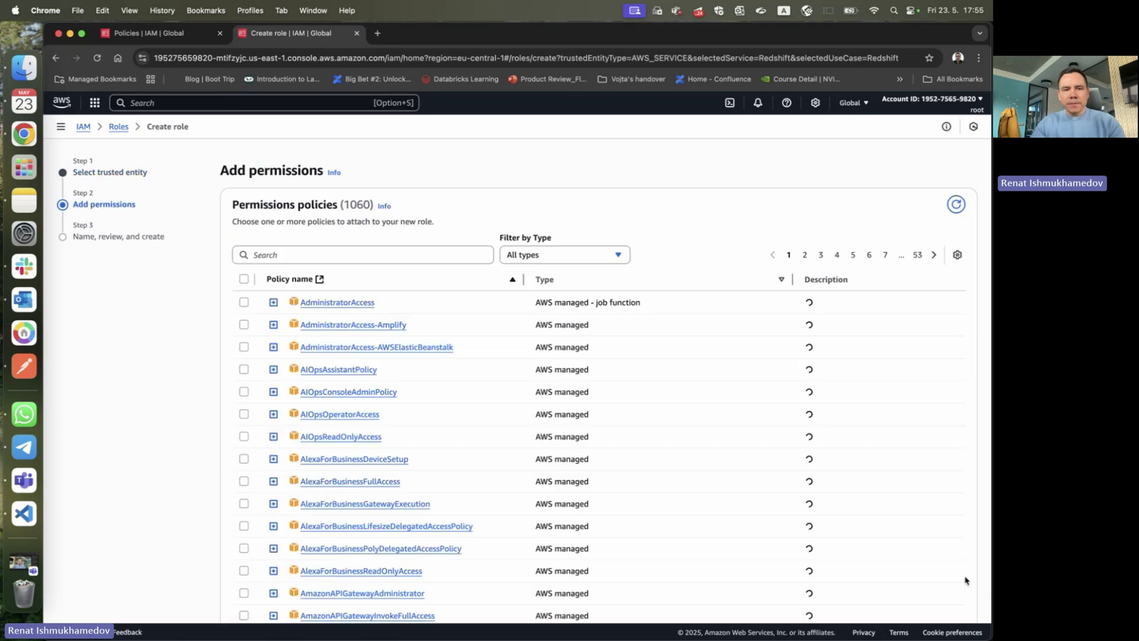
# Step: Filter permissions by REDSHIF, refresh the list, and attach AWS-TIP-REDSHIFT-POLICY
pyautogui.click(336, 247)
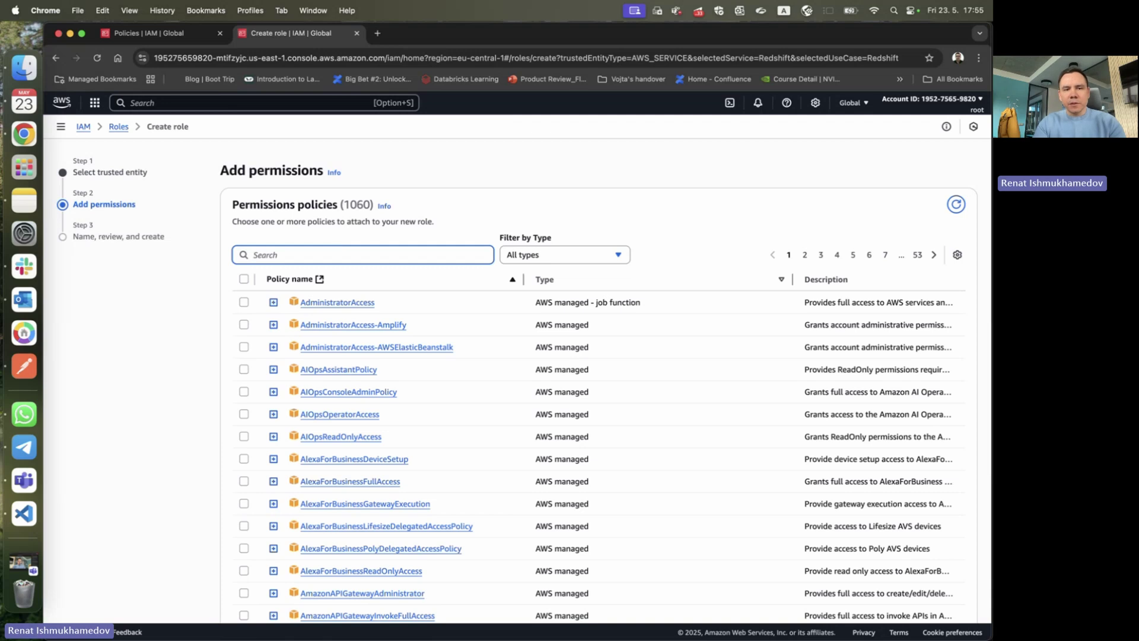
pyautogui.write('REDSHIF')
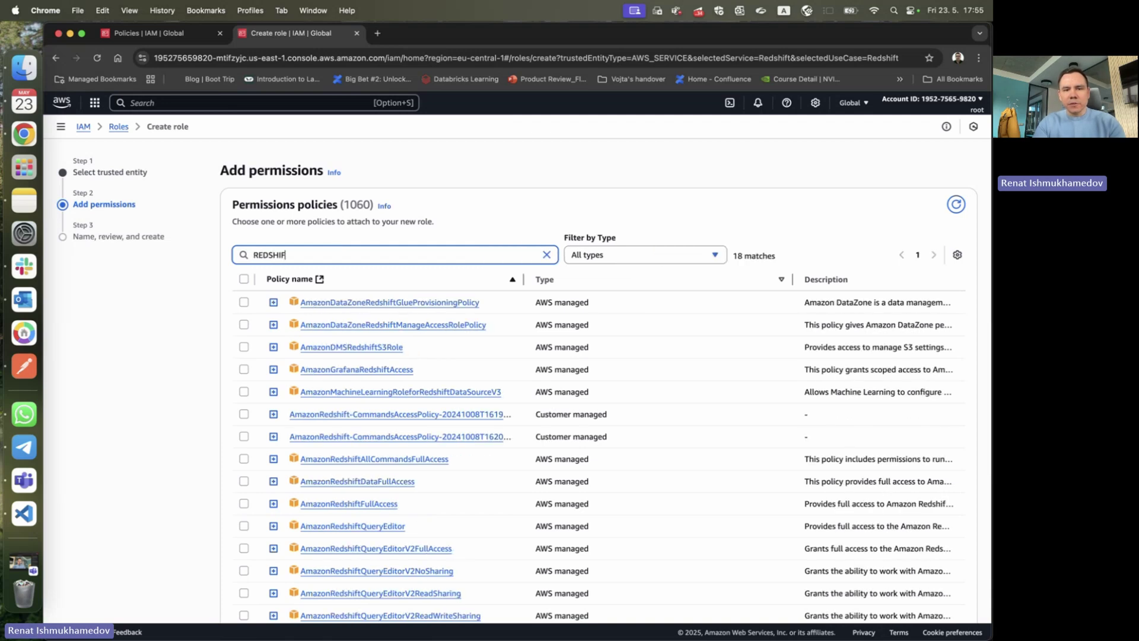
pyautogui.scroll(-3, 320, 371)
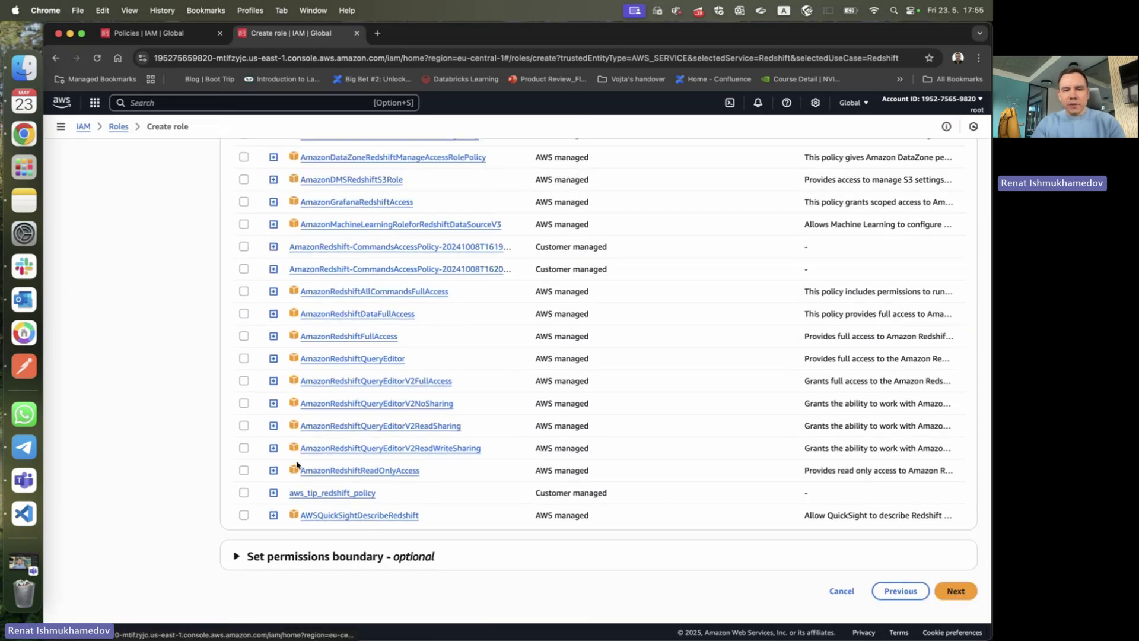
pyautogui.scroll(1, 298, 464)
pyautogui.scroll(1, 298, 465)
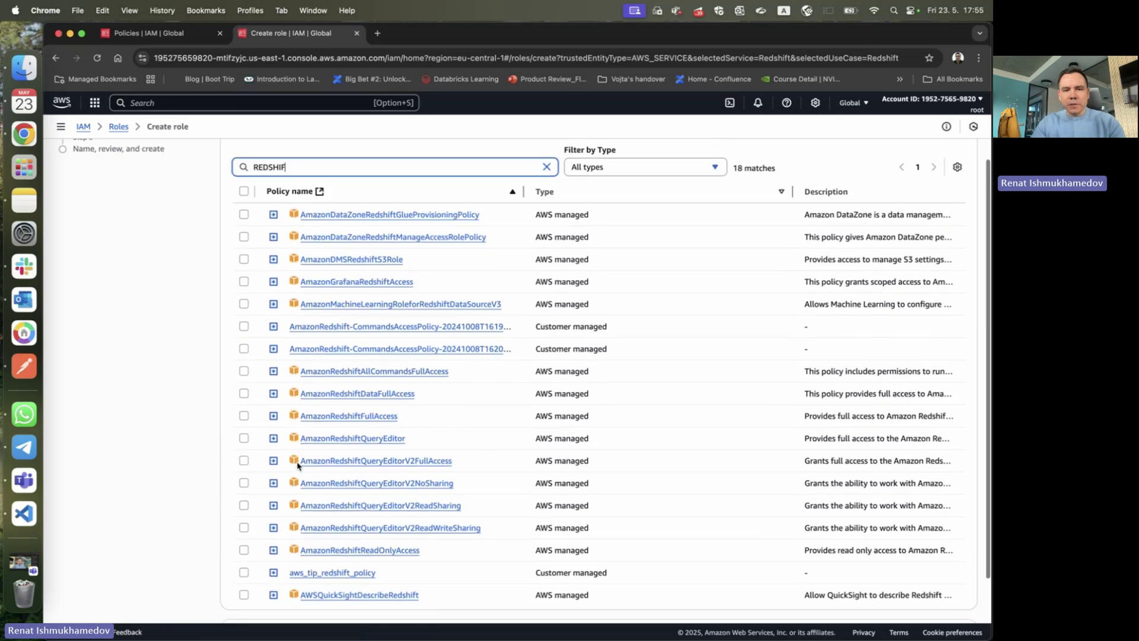
pyautogui.scroll(-3, 298, 466)
pyautogui.scroll(3, 298, 466)
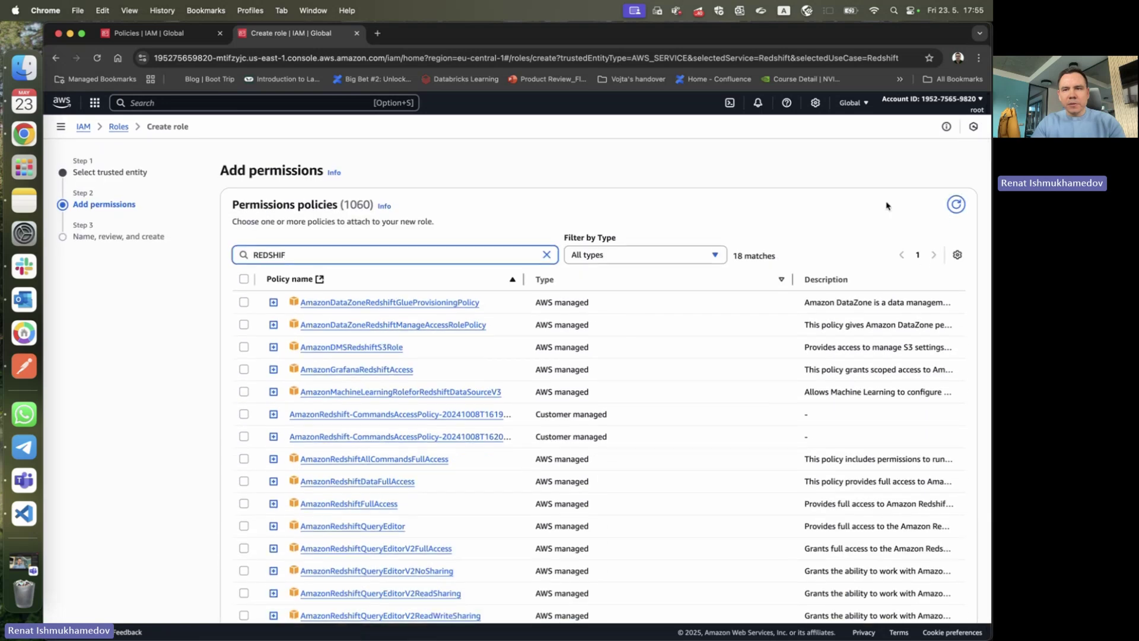
pyautogui.click(956, 204)
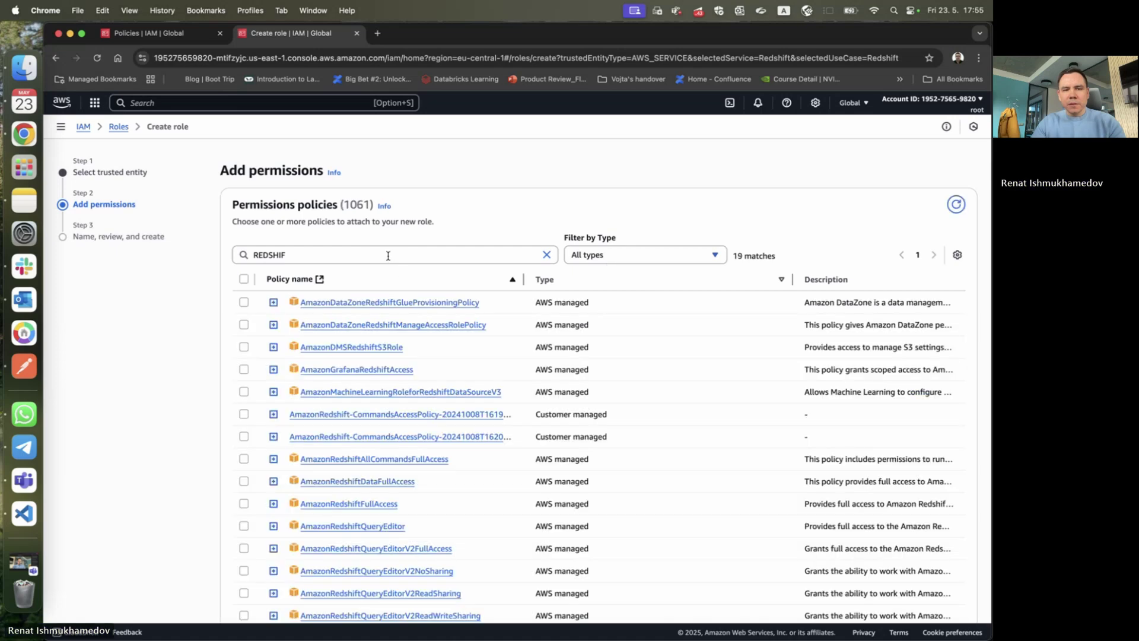
pyautogui.scroll(-5, 387, 256)
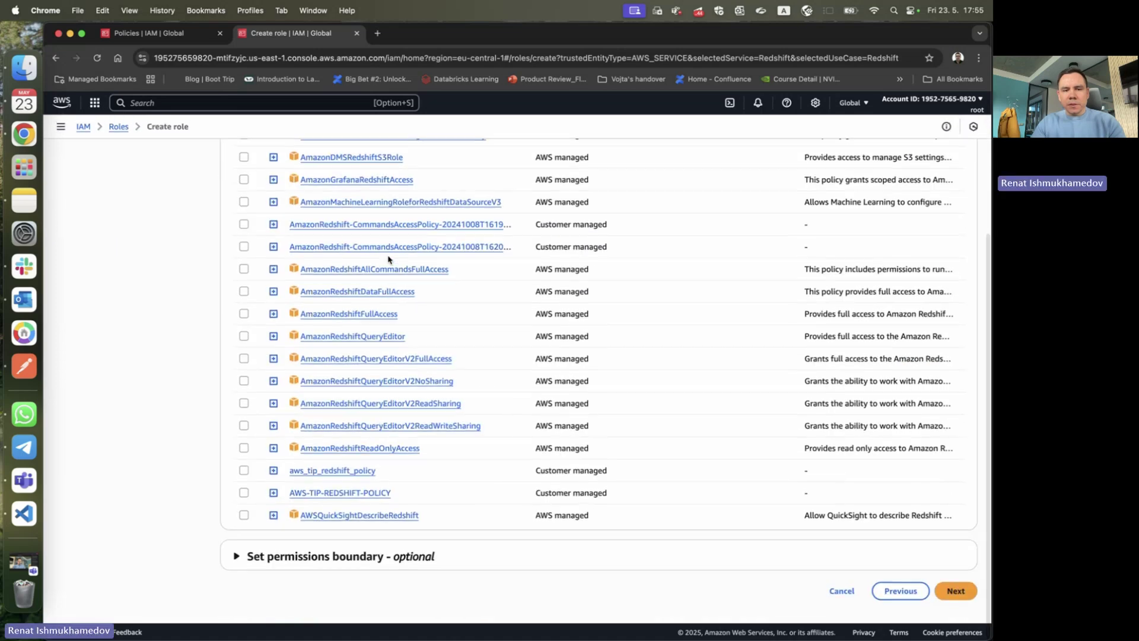
pyautogui.click(243, 492)
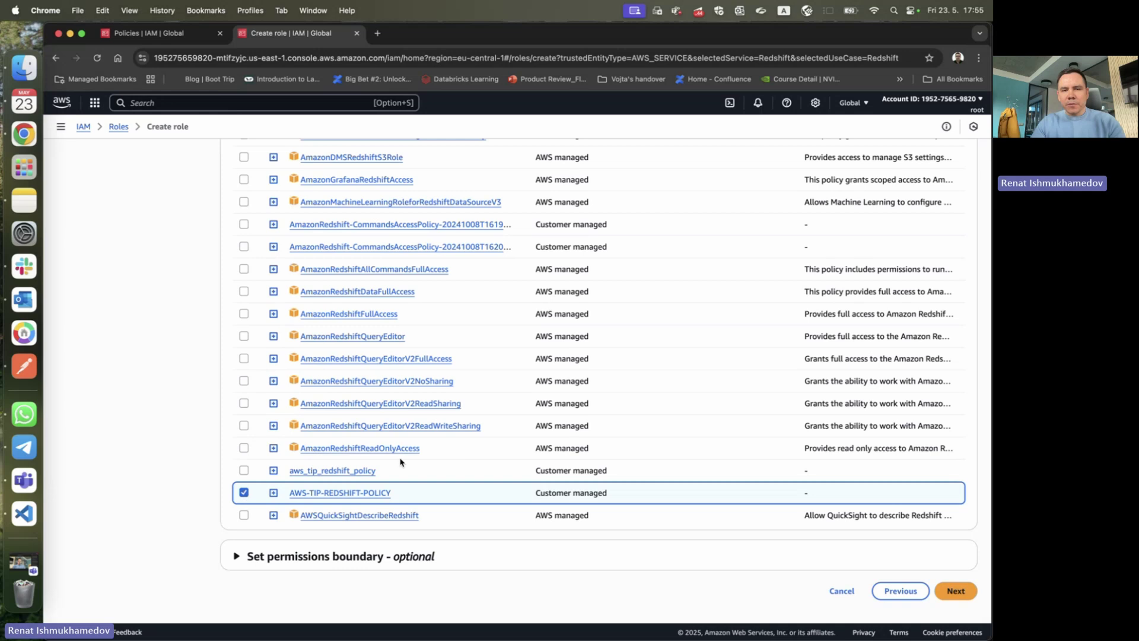
pyautogui.click(955, 591)
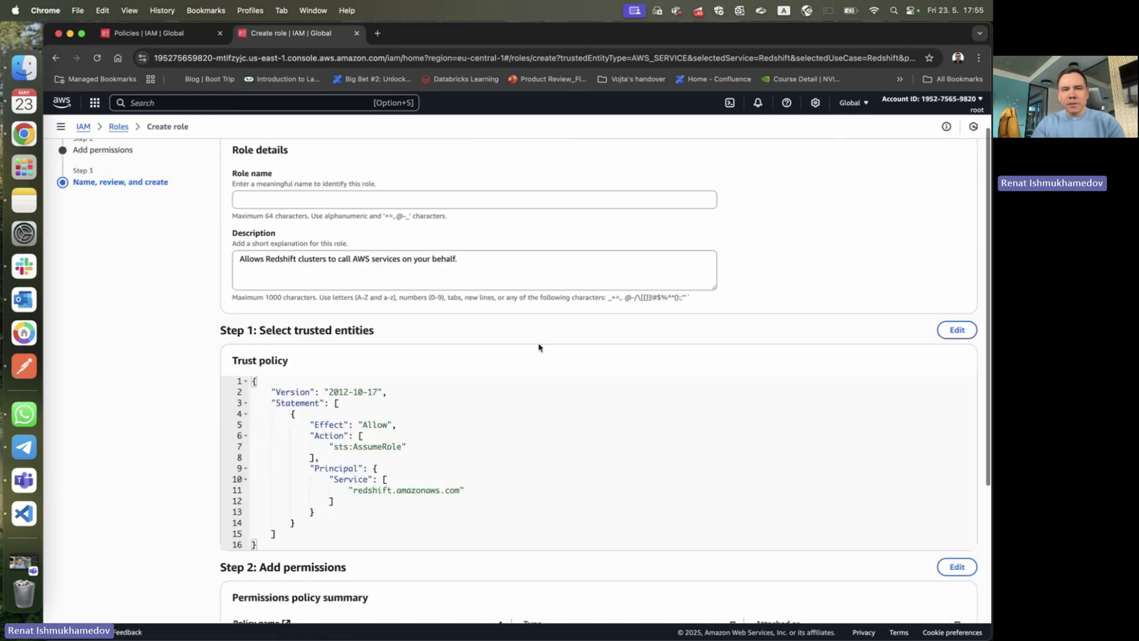
# Step: Name the role AWS-TIP_REDSHIFT-DEMO and create it with the AWS-TIP-REDSHIFT-POLICY permissions
pyautogui.scroll(2, 437, 292)
pyautogui.click(339, 253)
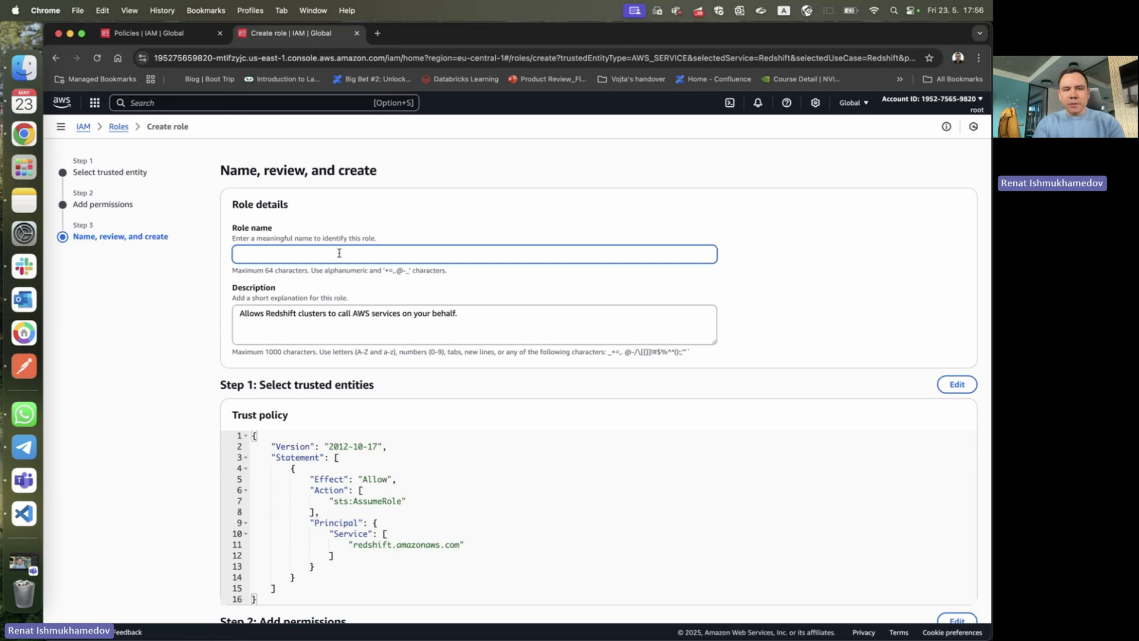
pyautogui.write('AWS')
pyautogui.write('-t')
pyautogui.write('IP_')
pyautogui.write('REDSHIFT')
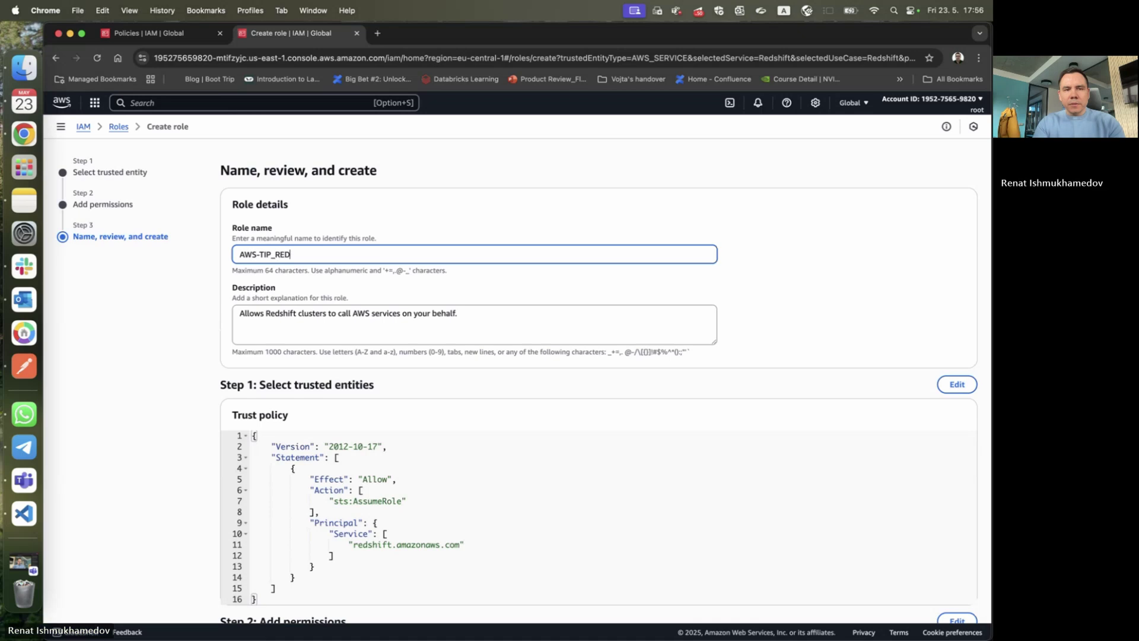
pyautogui.press('BackSpace')
pyautogui.press('BackSpace')
pyautogui.write('-DEMO')
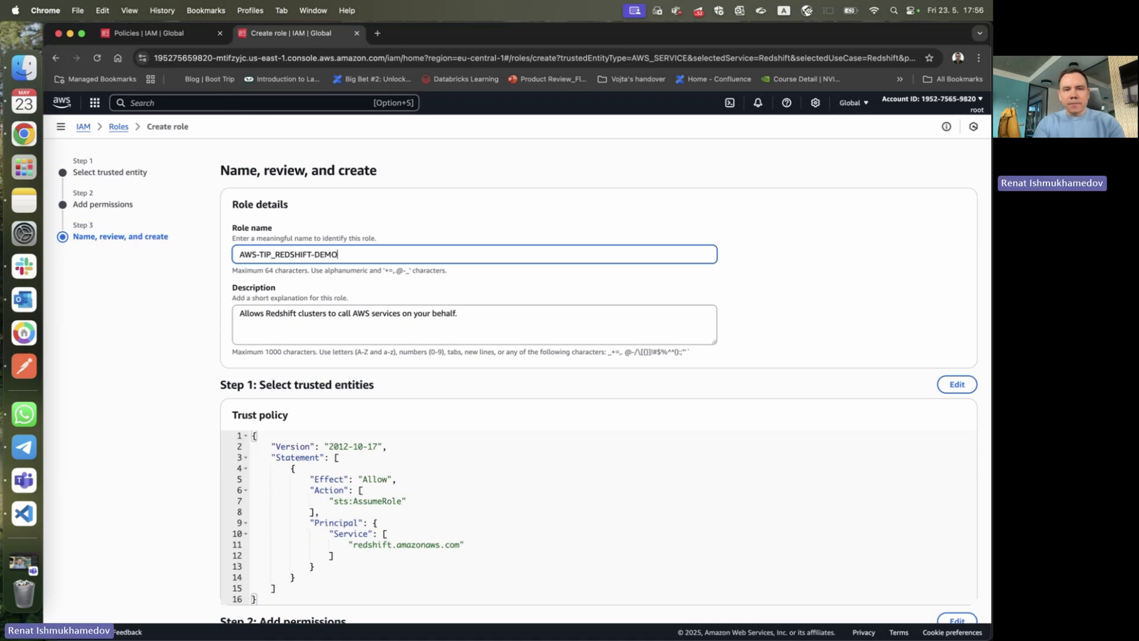
pyautogui.click(427, 229)
pyautogui.scroll(-1, 427, 230)
pyautogui.scroll(-5, 428, 229)
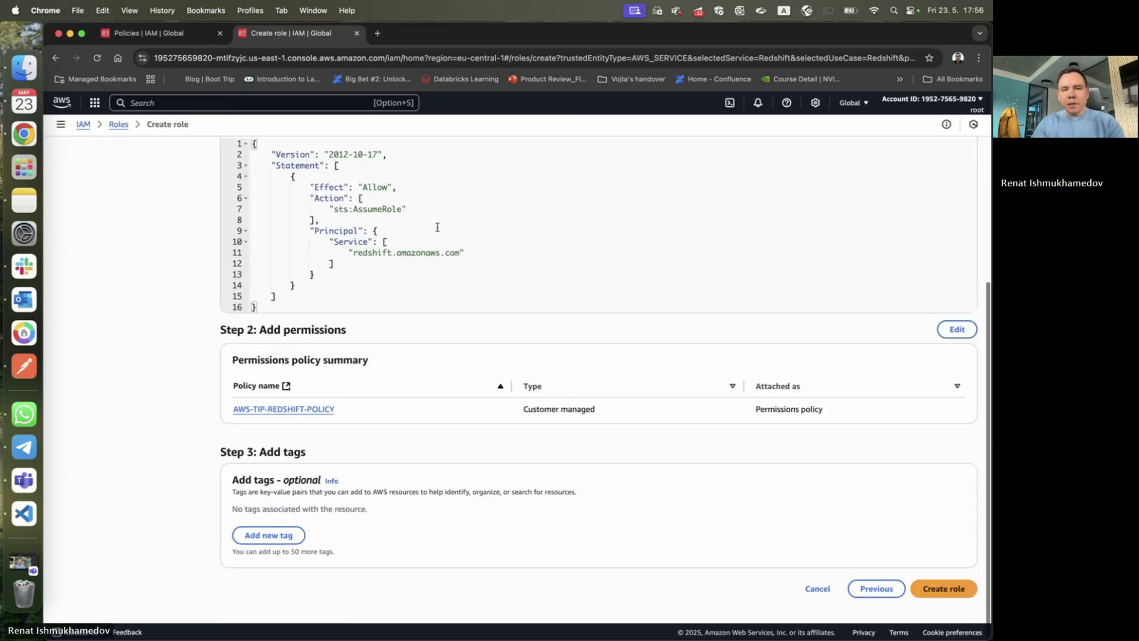
pyautogui.click(935, 593)
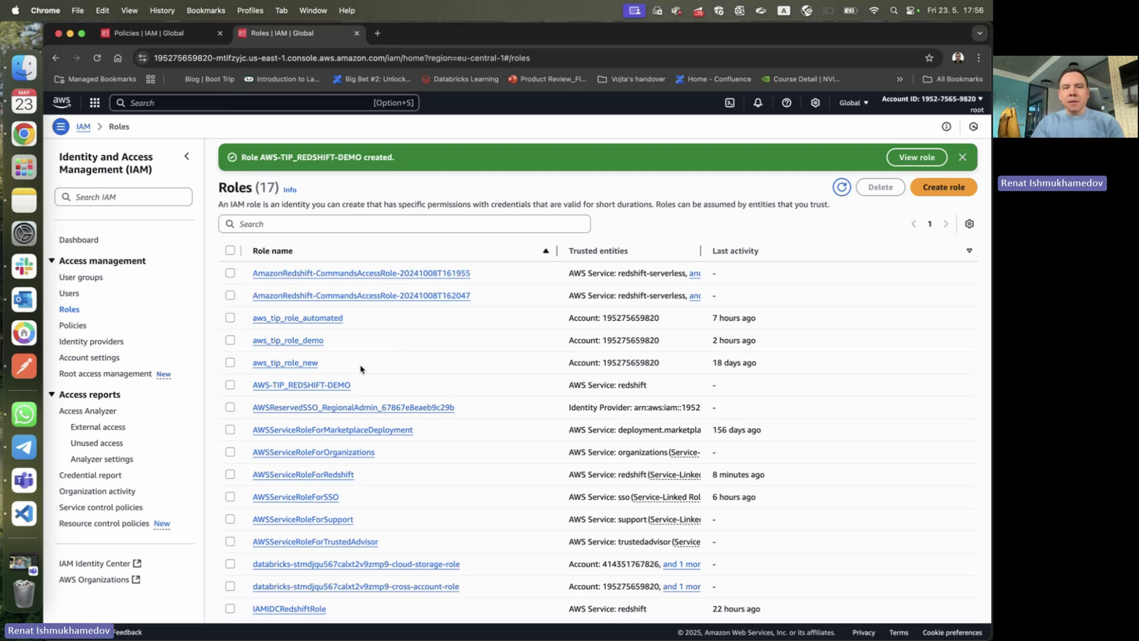
# Step: Open Amazon Redshift from the console search and go to its IAM Identity Center connections
pyautogui.click(180, 103)
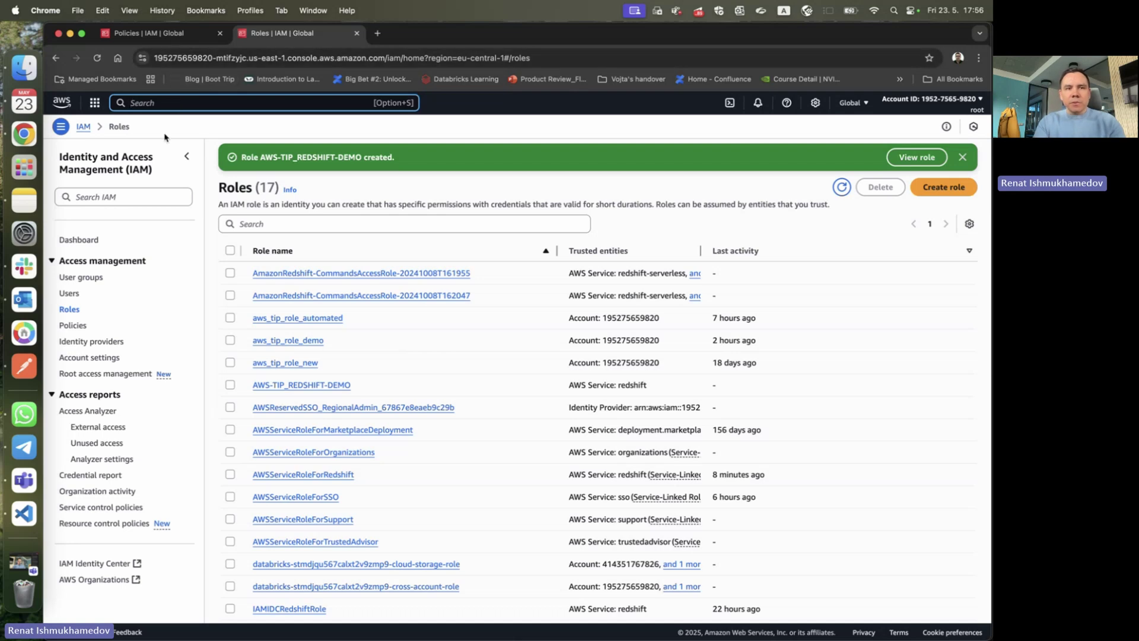
pyautogui.write('redshift')
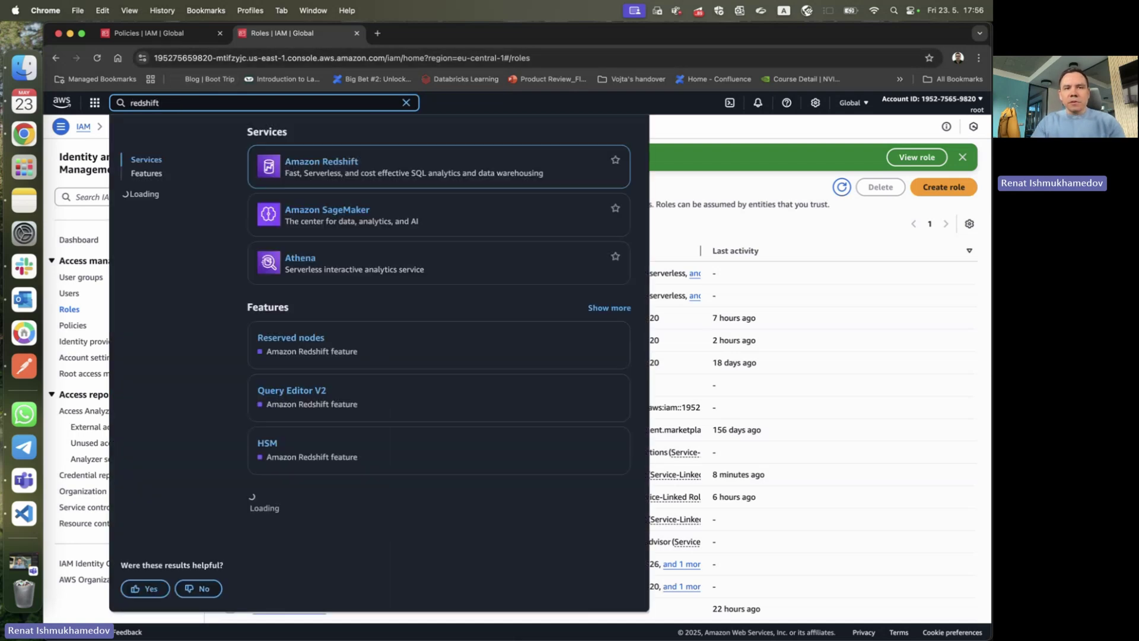
pyautogui.click(317, 163)
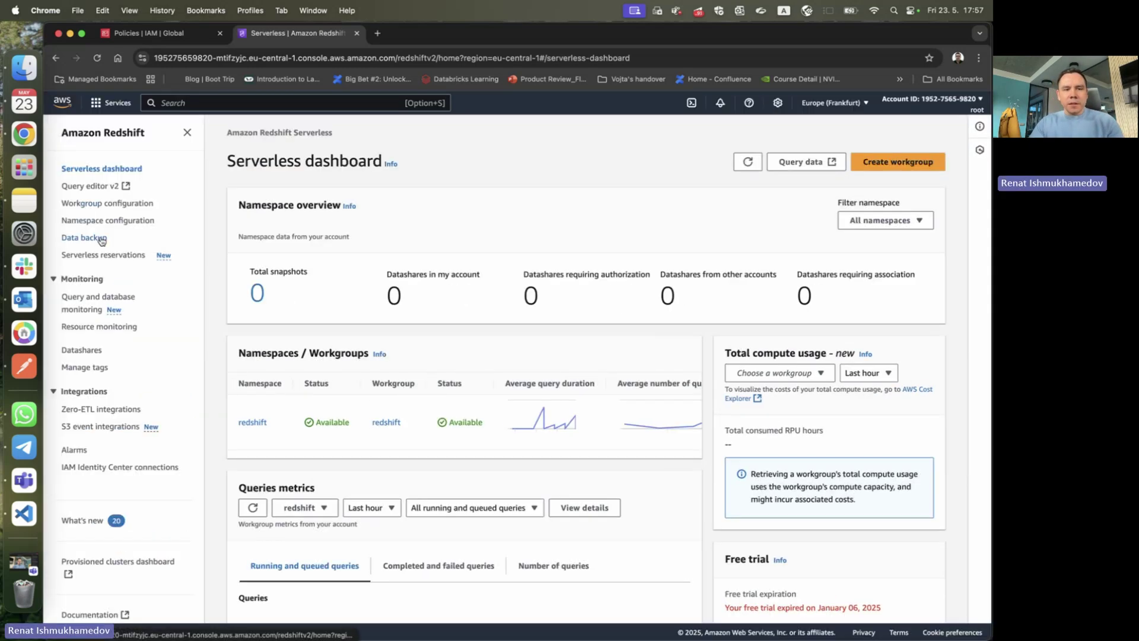
pyautogui.scroll(-1, 100, 239)
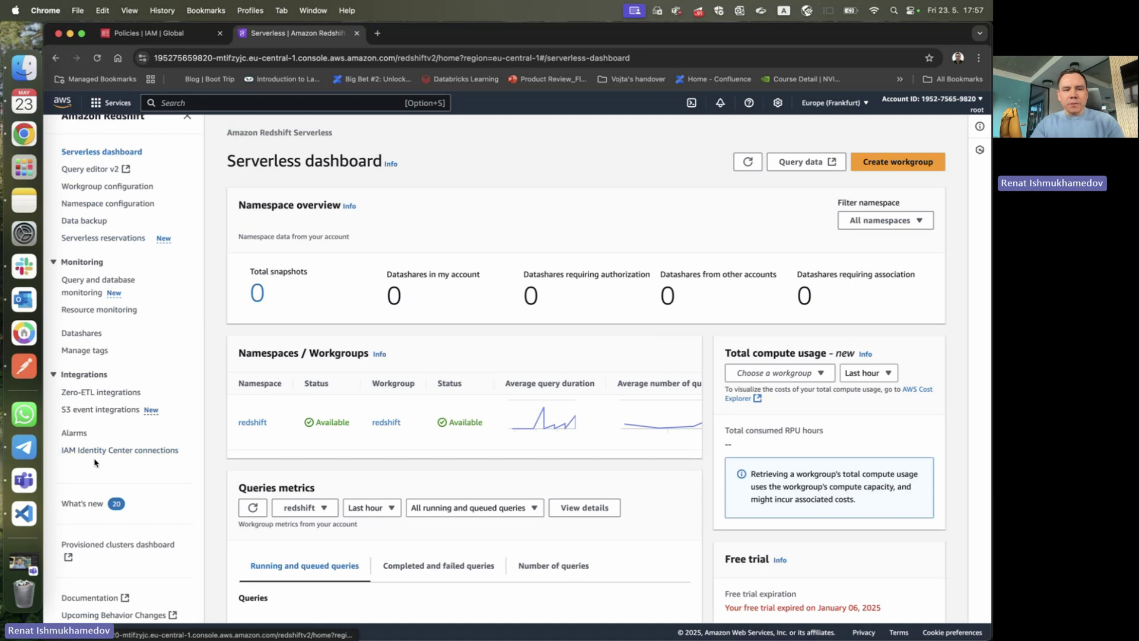
pyautogui.click(113, 452)
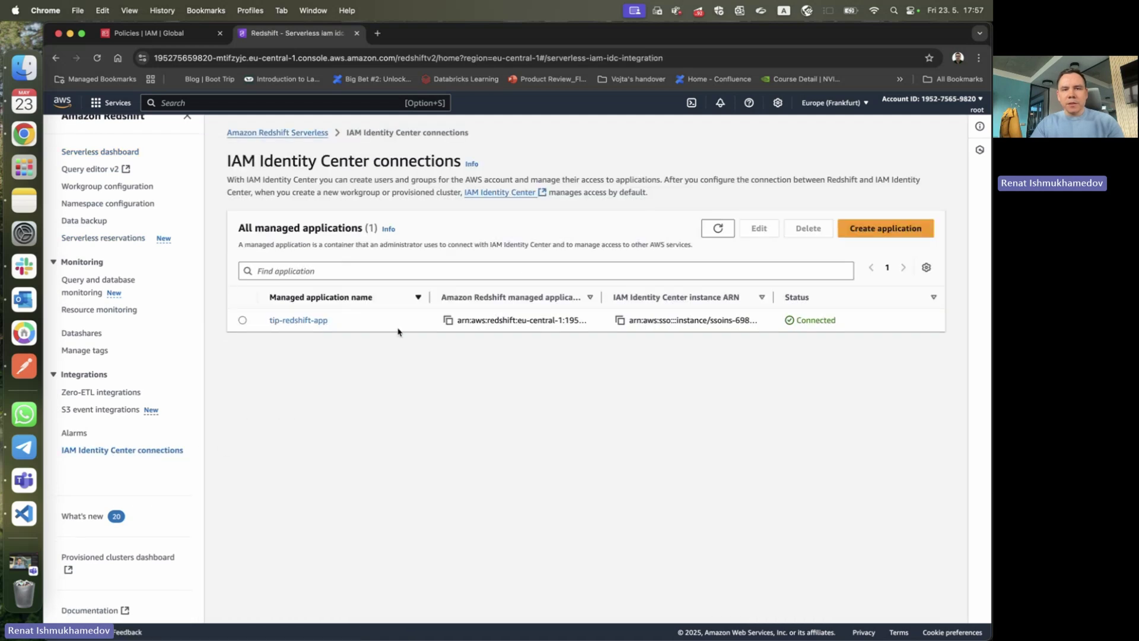
# Step: Begin a new Identity Center connection with display name AWS-TIP-RedSHIFT-DEMO
pyautogui.click(883, 233)
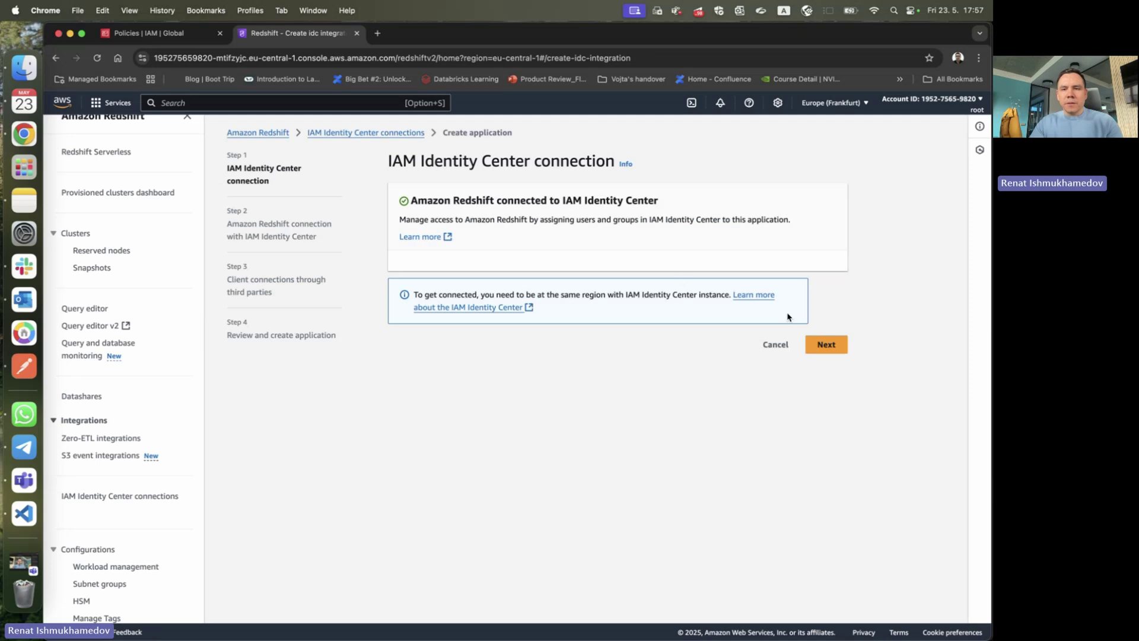
pyautogui.click(830, 346)
pyautogui.click(560, 292)
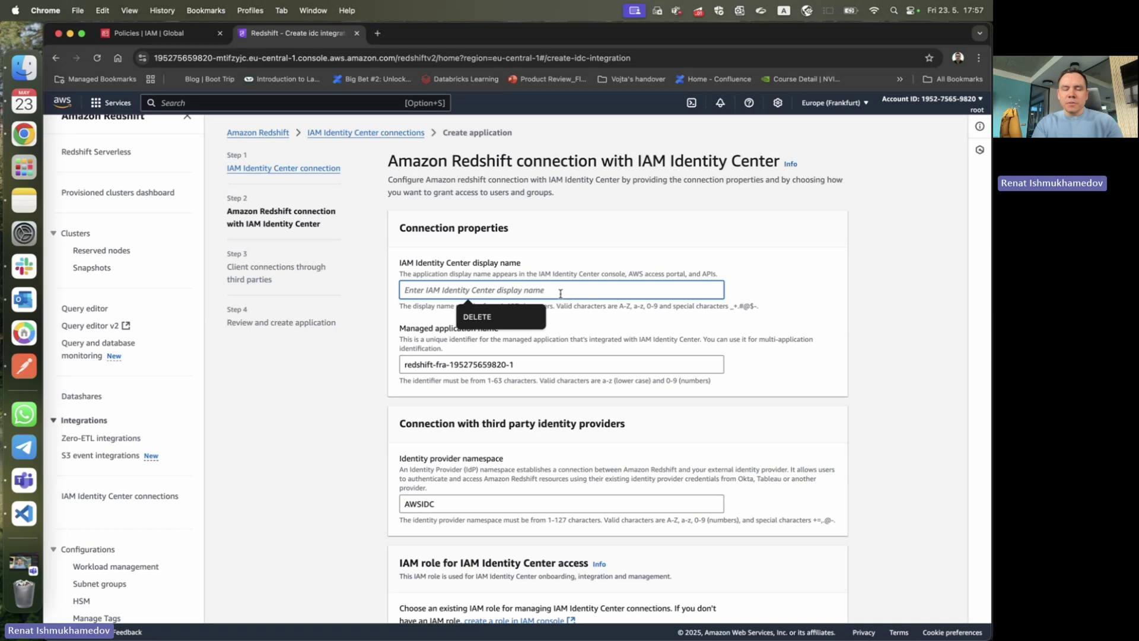
pyautogui.write('AWS-')
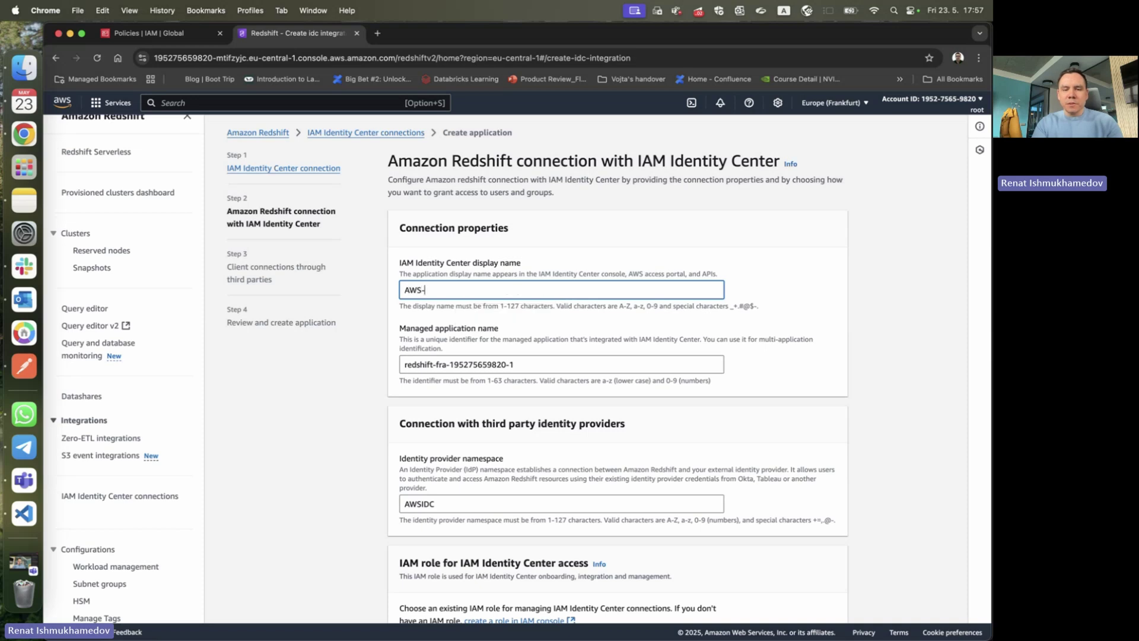
pyautogui.write('TIP-Red')
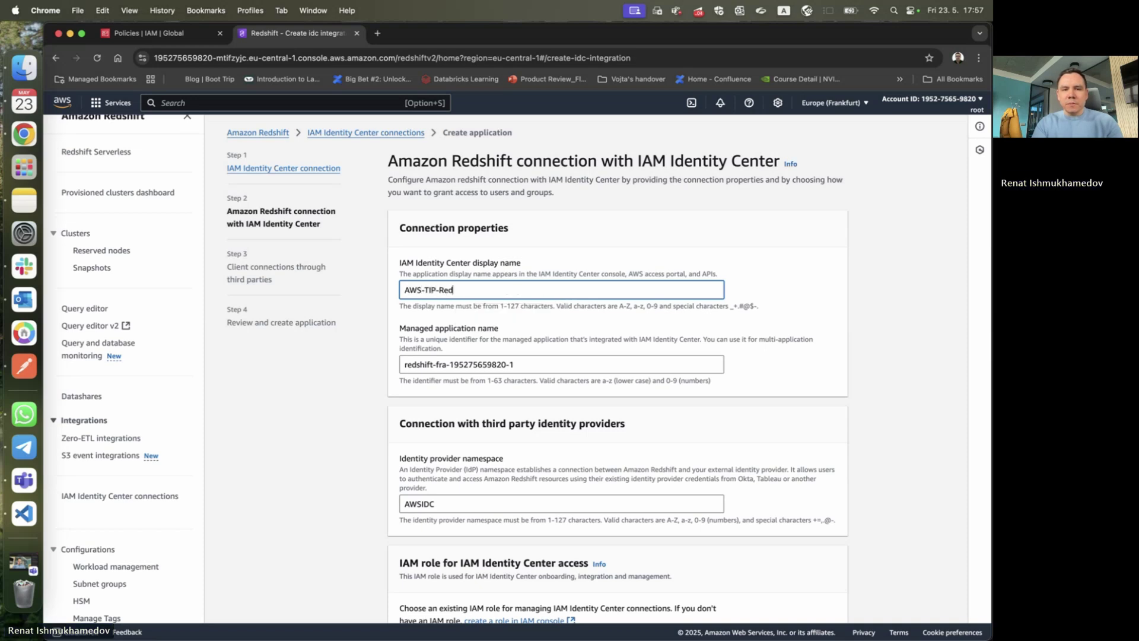
pyautogui.write('SHIFT-DEMO')
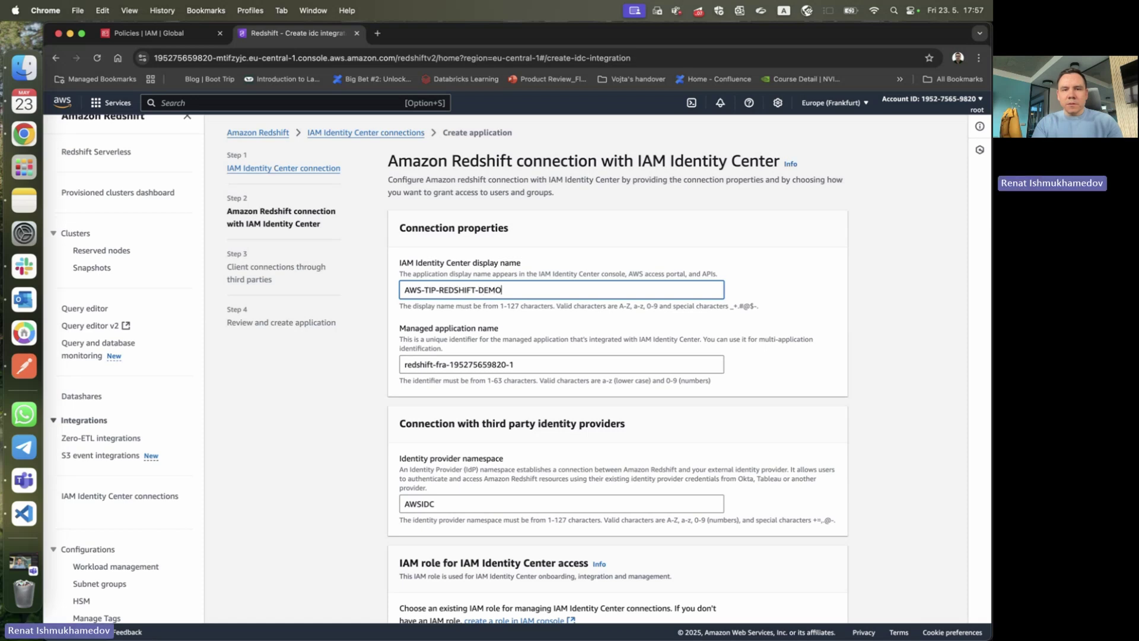
# Step: Copy the display name into the managed application name, swapping some hyphens for underscores
pyautogui.press('super+a')
pyautogui.press('super+c')
pyautogui.click(567, 371)
pyautogui.press('super+a')
pyautogui.press('super+v')
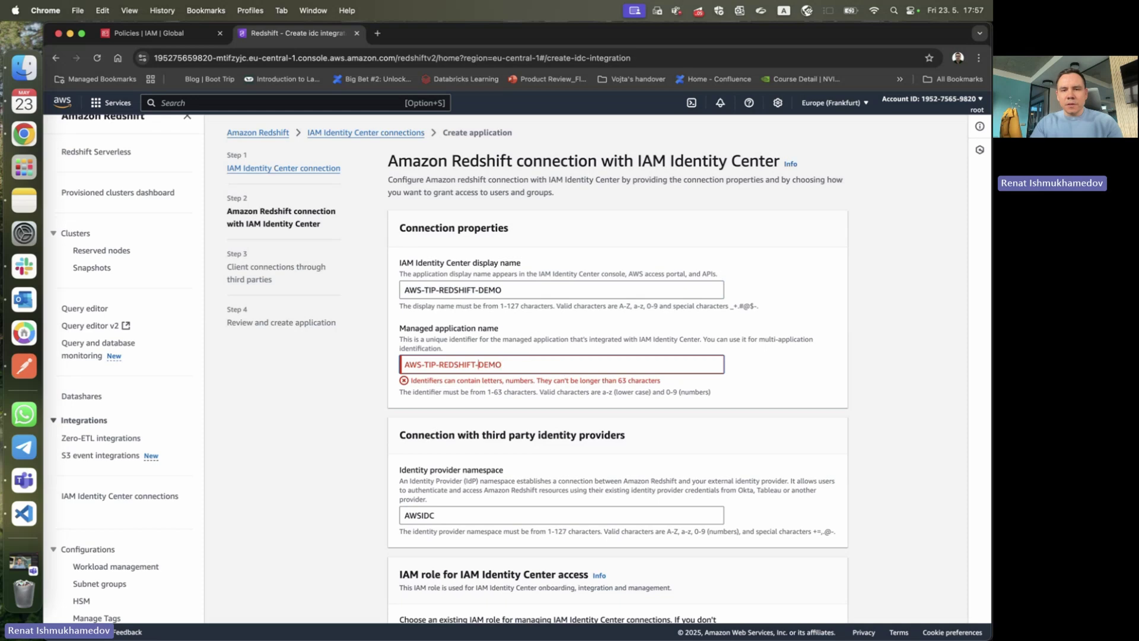
pyautogui.press('BackSpace')
pyautogui.click(439, 364)
pyautogui.press('BackSpace')
pyautogui.write('_')
pyautogui.press('BackSpace')
pyautogui.write('_')
# Step: Restore the hyphen after AWS and trim the application name after AWS-TIP
pyautogui.doubleClick(468, 364)
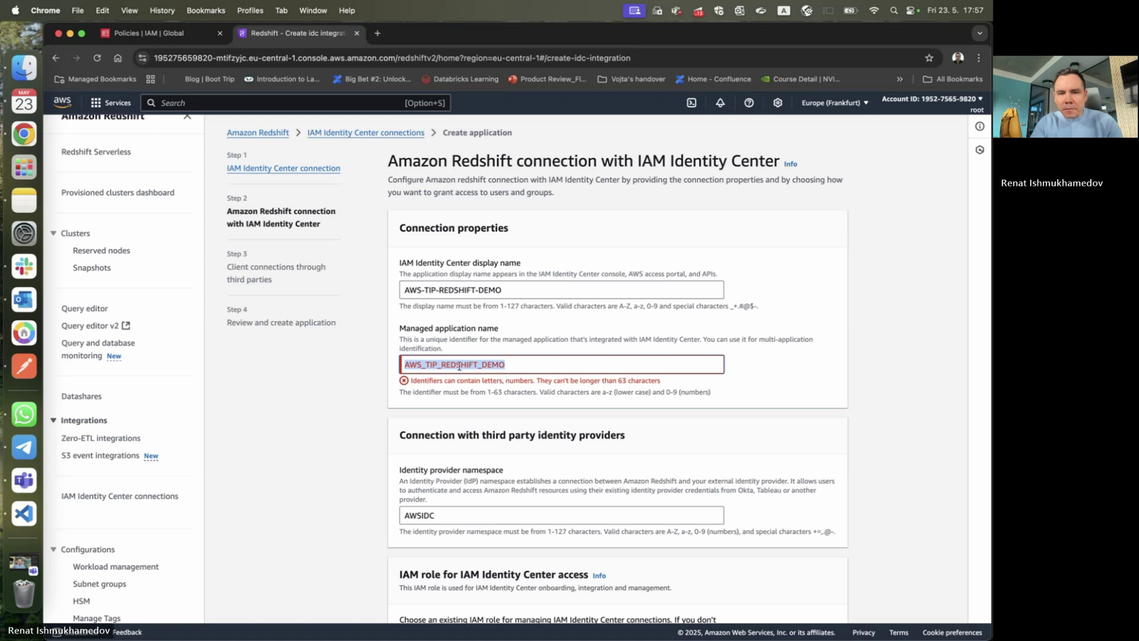
pyautogui.click(527, 365)
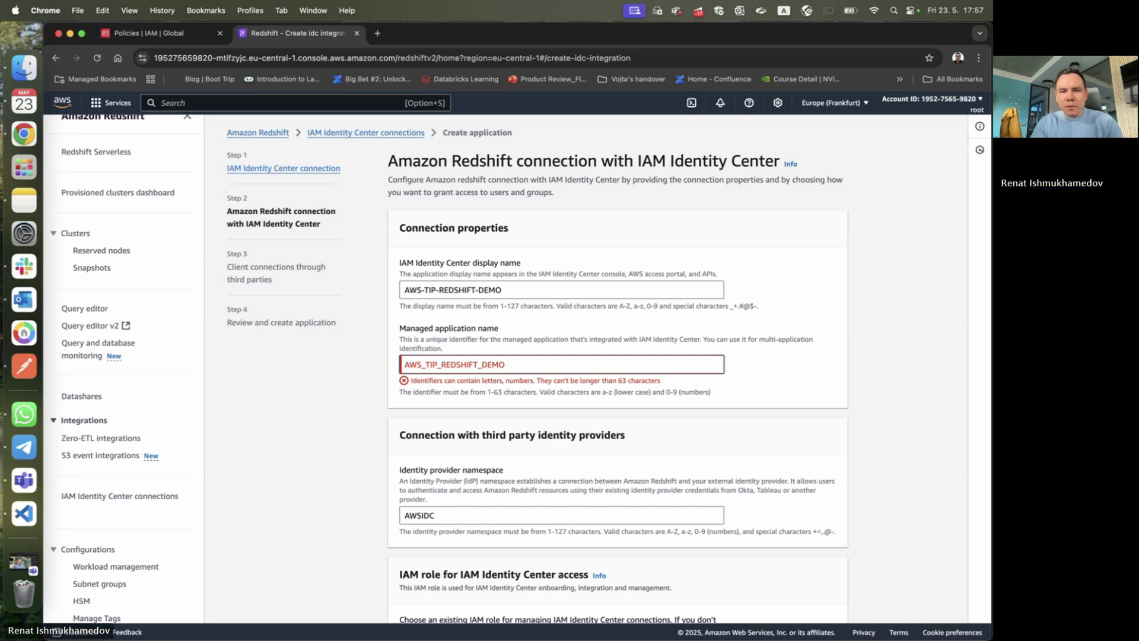
pyautogui.click(422, 364)
pyautogui.press('BackSpace')
pyautogui.write('-')
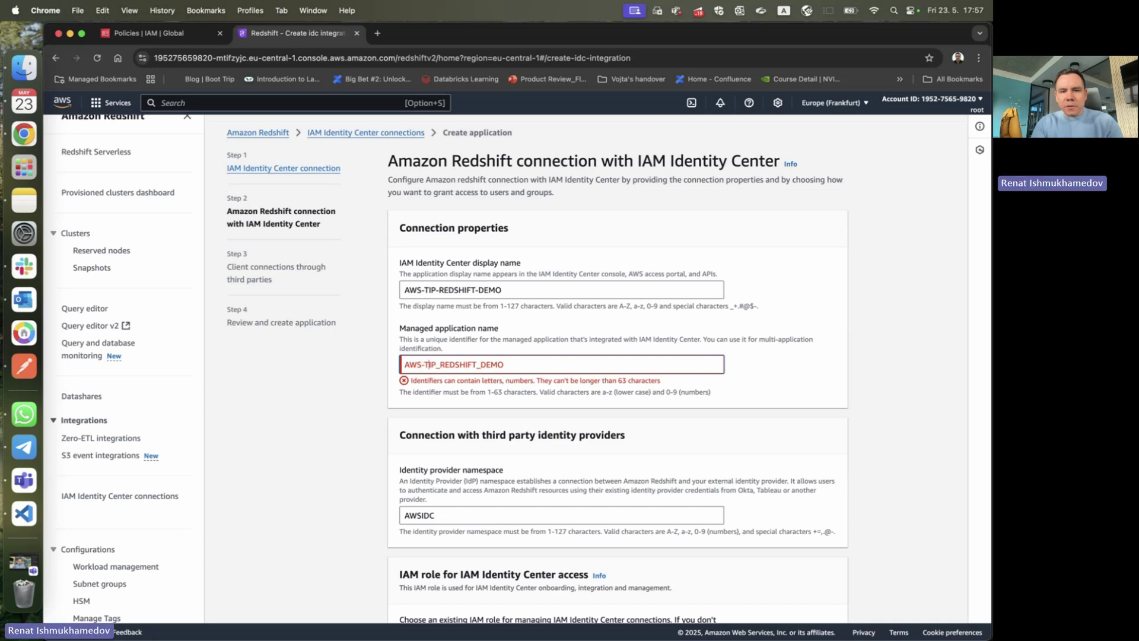
pyautogui.press('shift+super+Right')
pyautogui.press('BackSpace')
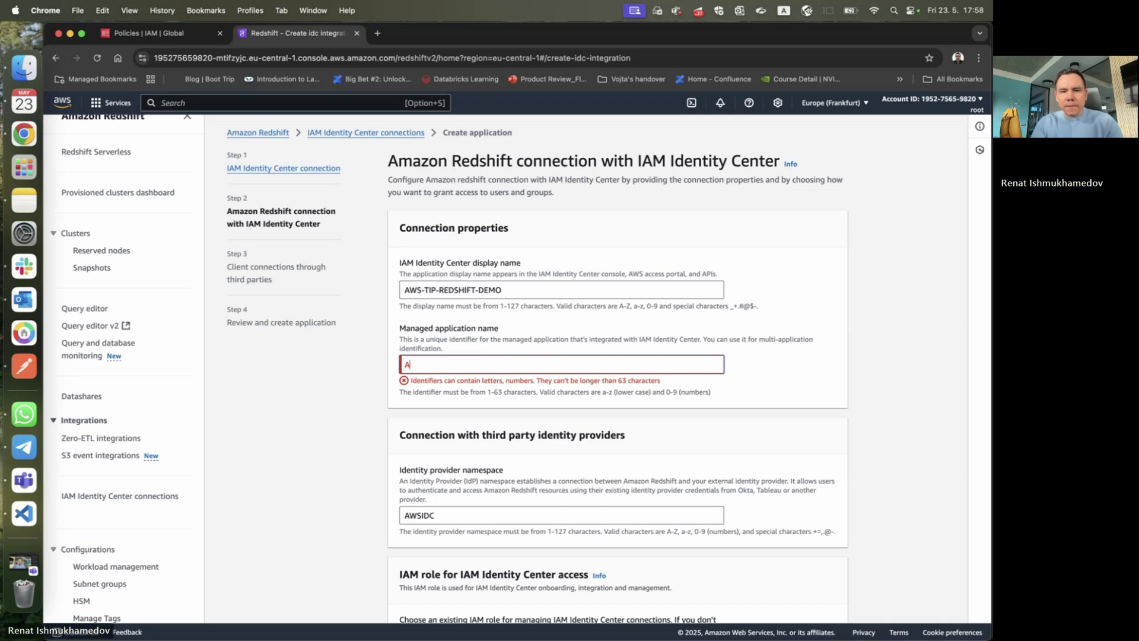
# Step: Try retyping the application name in lowercase, then undo back to the default name
pyautogui.press('BackSpace')
pyautogui.write('aws-')
pyautogui.press('BackSpace')
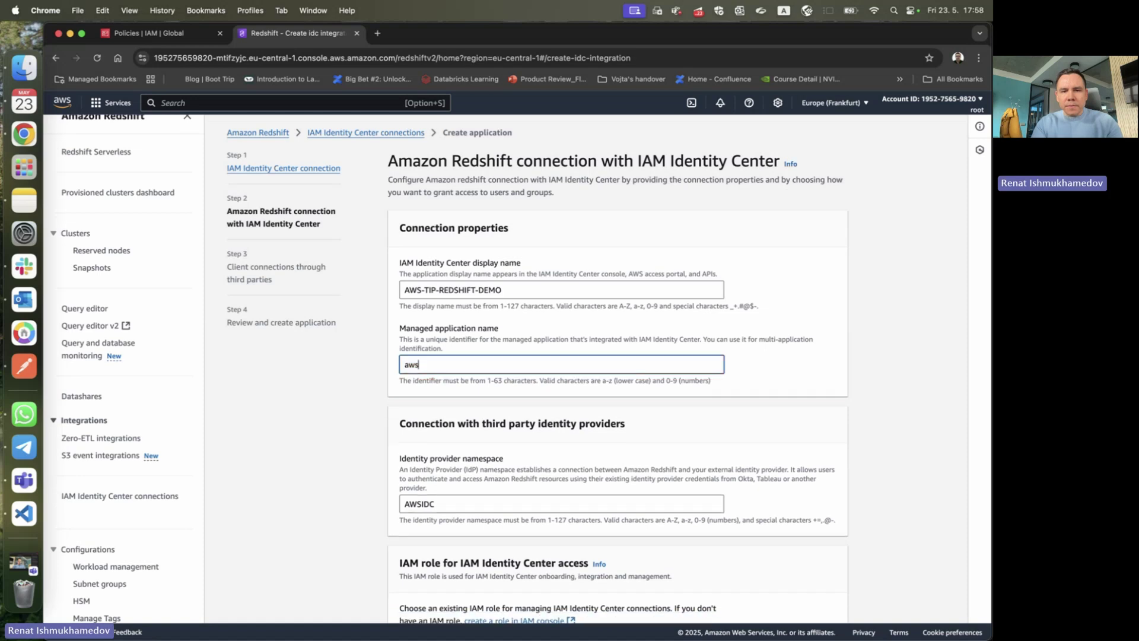
pyautogui.write('-')
pyautogui.press('BackSpace')
pyautogui.write('Tip_')
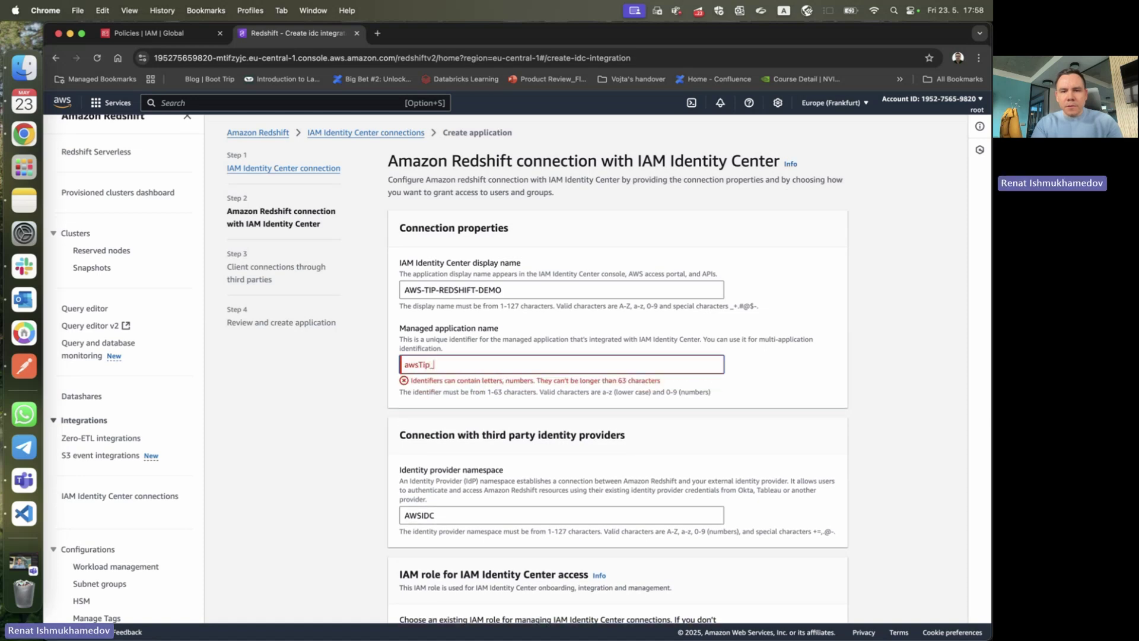
pyautogui.press('BackSpace')
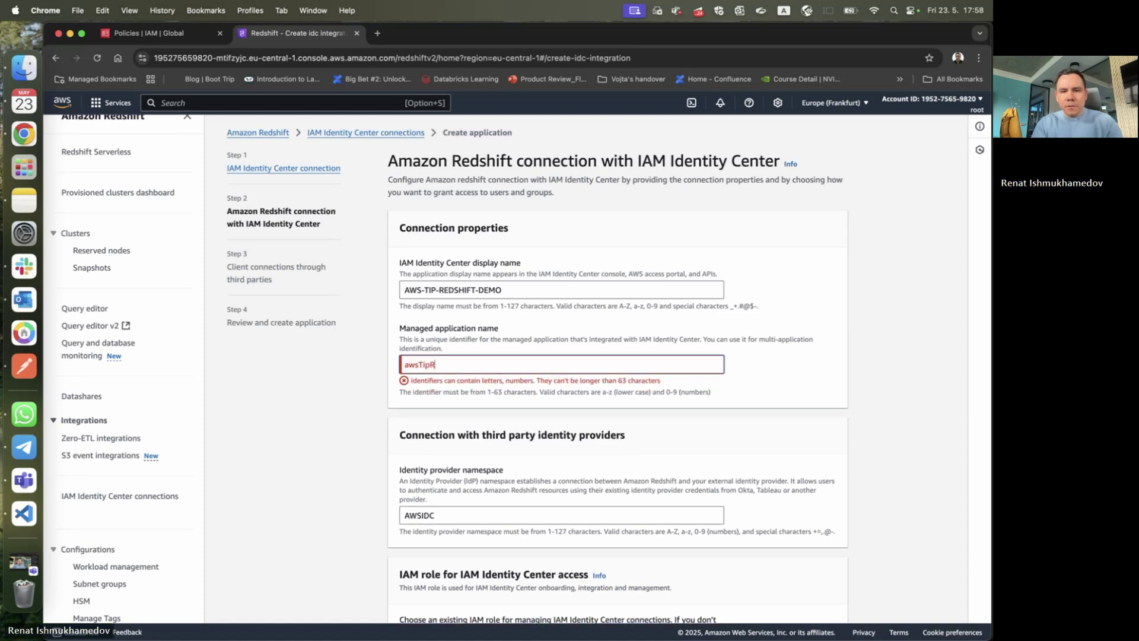
pyautogui.press('super+z')
pyautogui.press('super+z')
pyautogui.press('super+z')
pyautogui.press('super+z')
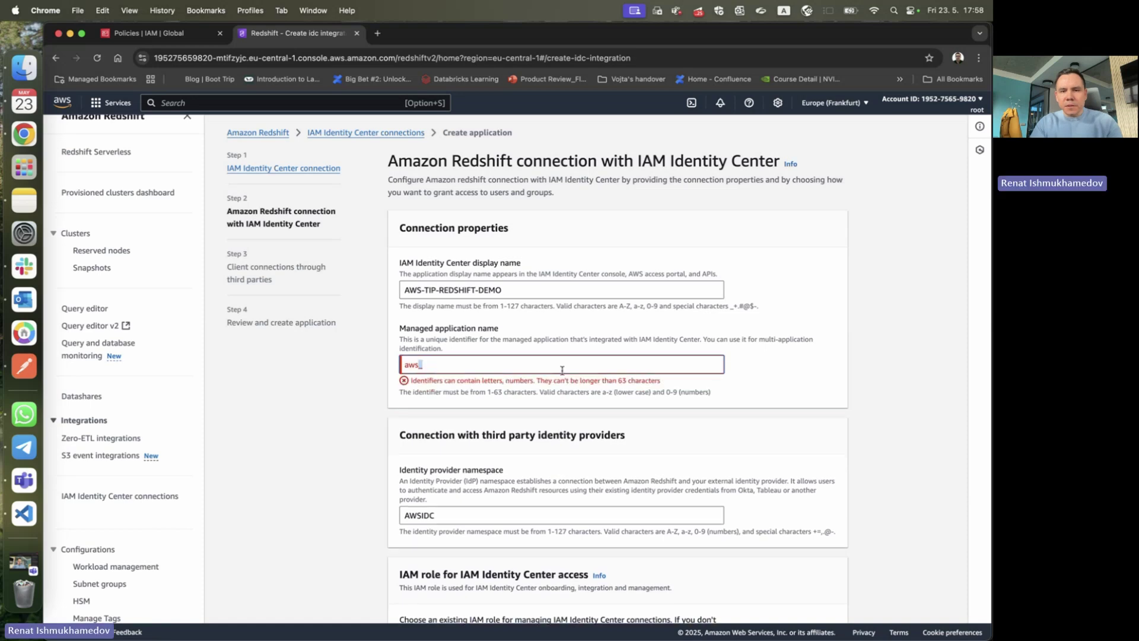
pyautogui.press('super+z')
pyautogui.press('super+z')
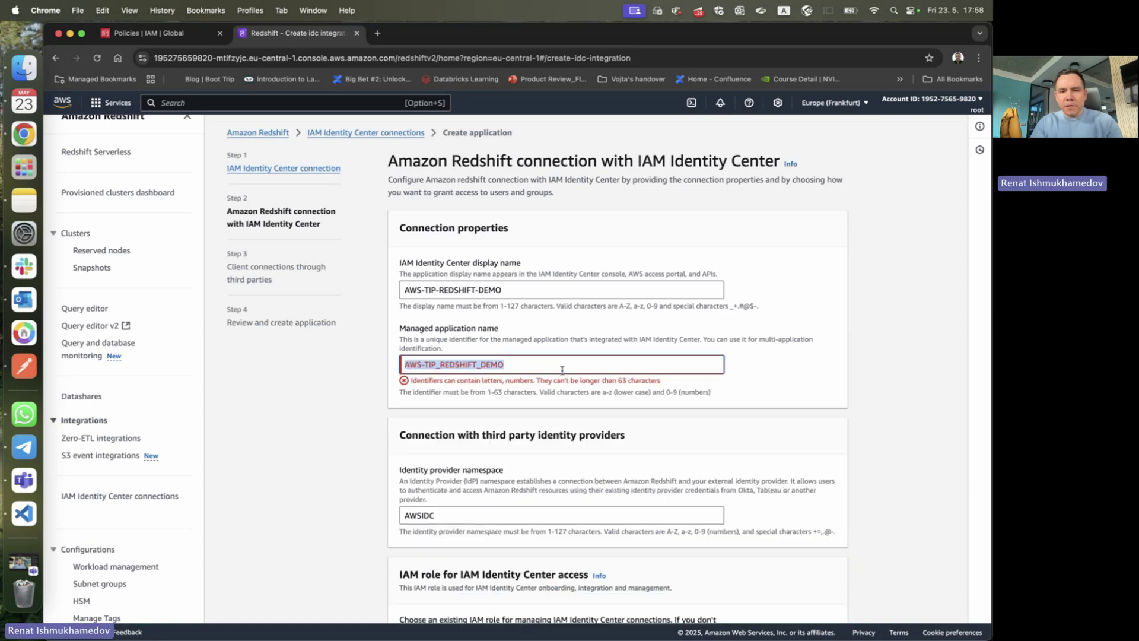
pyautogui.press('super+z')
pyautogui.press('super+z')
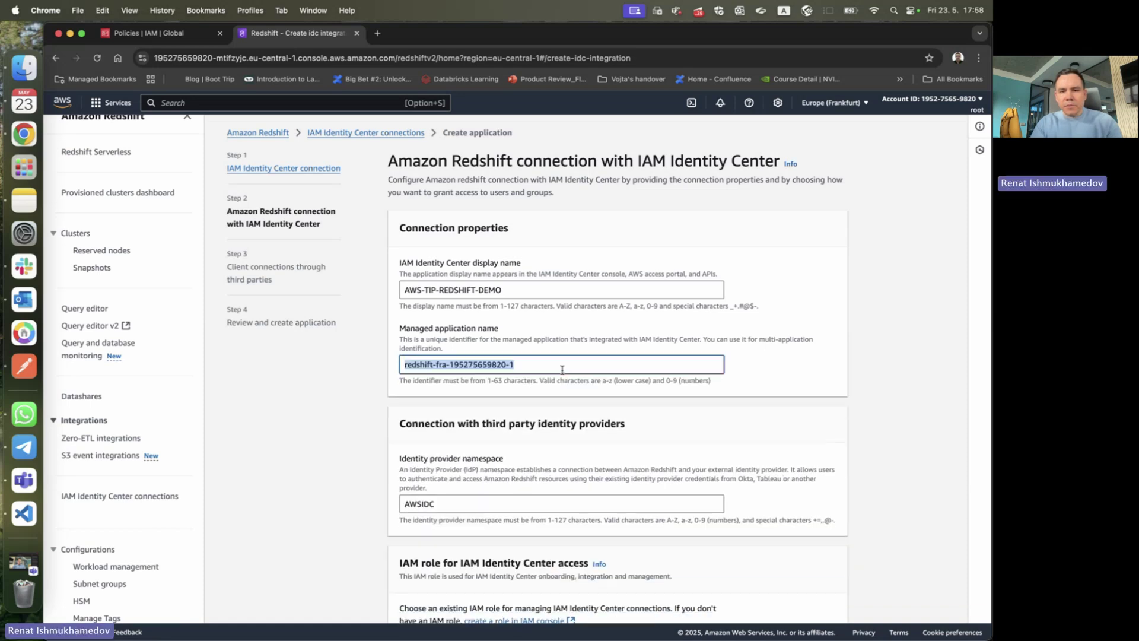
# Step: Replace the default managed application name with redhshift-tip-aplication-demo
pyautogui.click(561, 369)
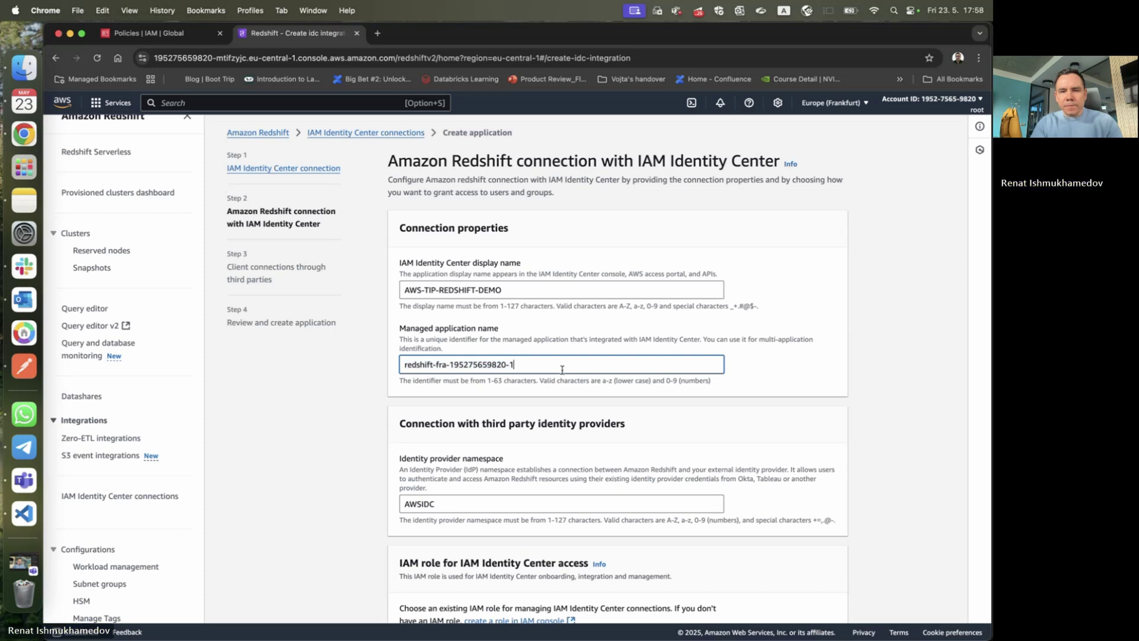
pyautogui.press('super+a')
pyautogui.write('redh')
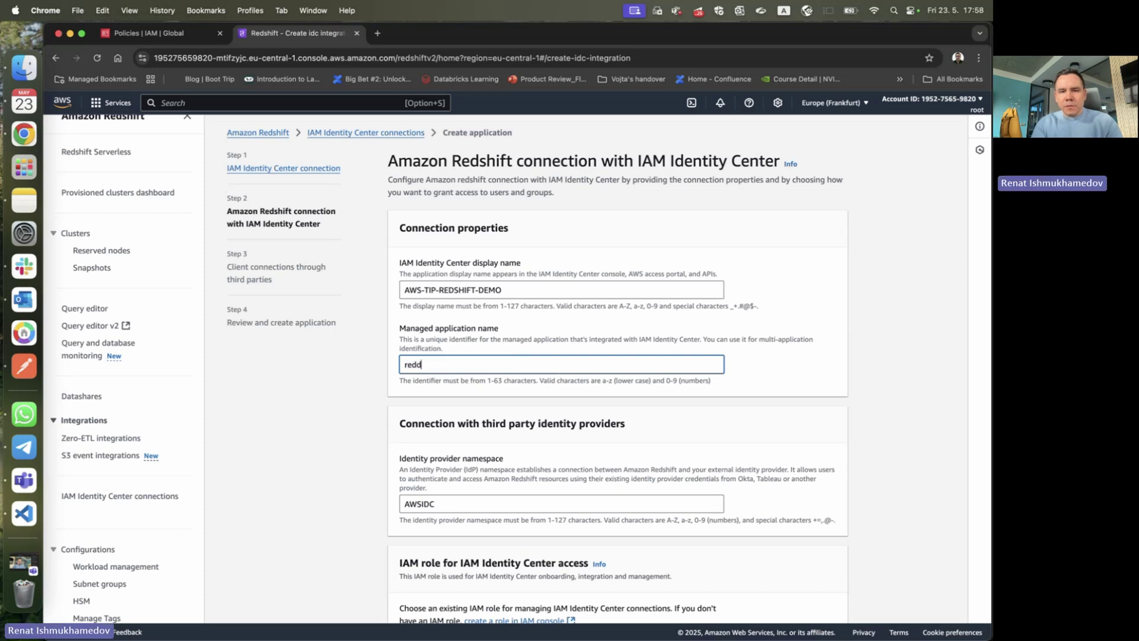
pyautogui.write('shift-t')
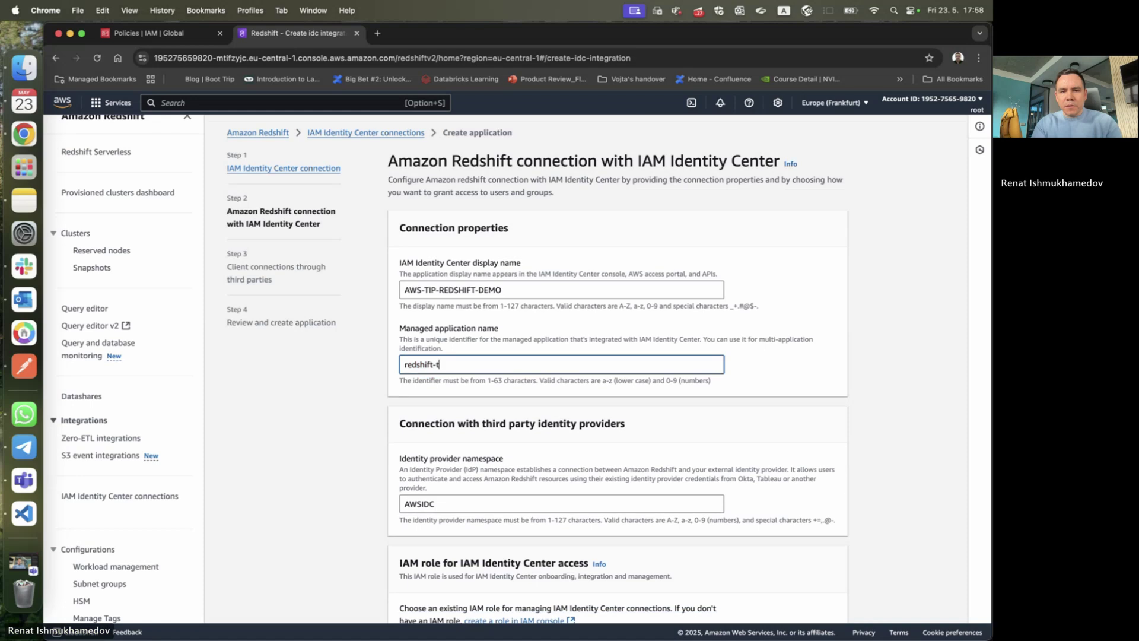
pyautogui.write('ip-apl')
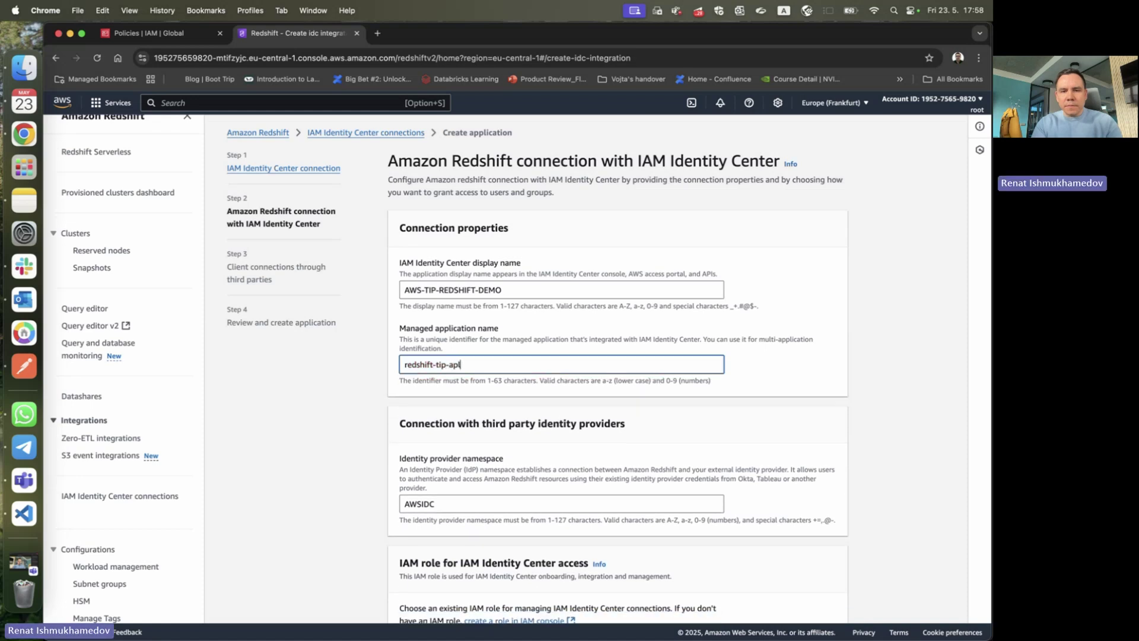
pyautogui.press('BackSpace')
pyautogui.write('plication-demo')
# Step: Confirm the application name and look over the AWSIDC identity provider namespace setting
pyautogui.click(580, 383)
pyautogui.scroll(-2, 534, 368)
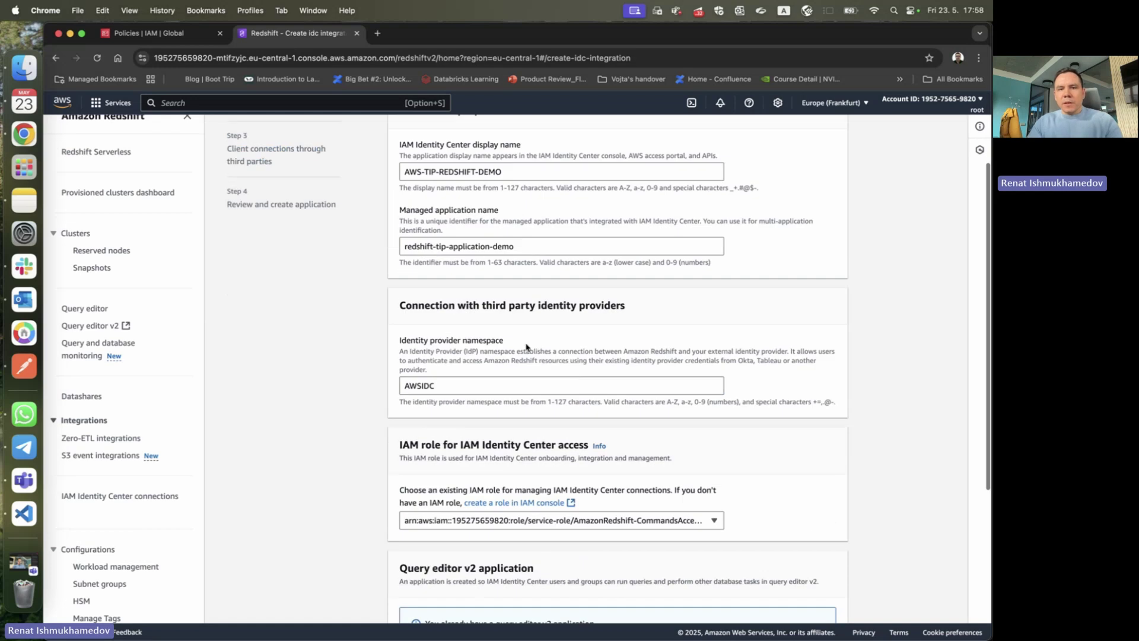
pyautogui.scroll(-5, 527, 347)
pyautogui.scroll(2, 526, 344)
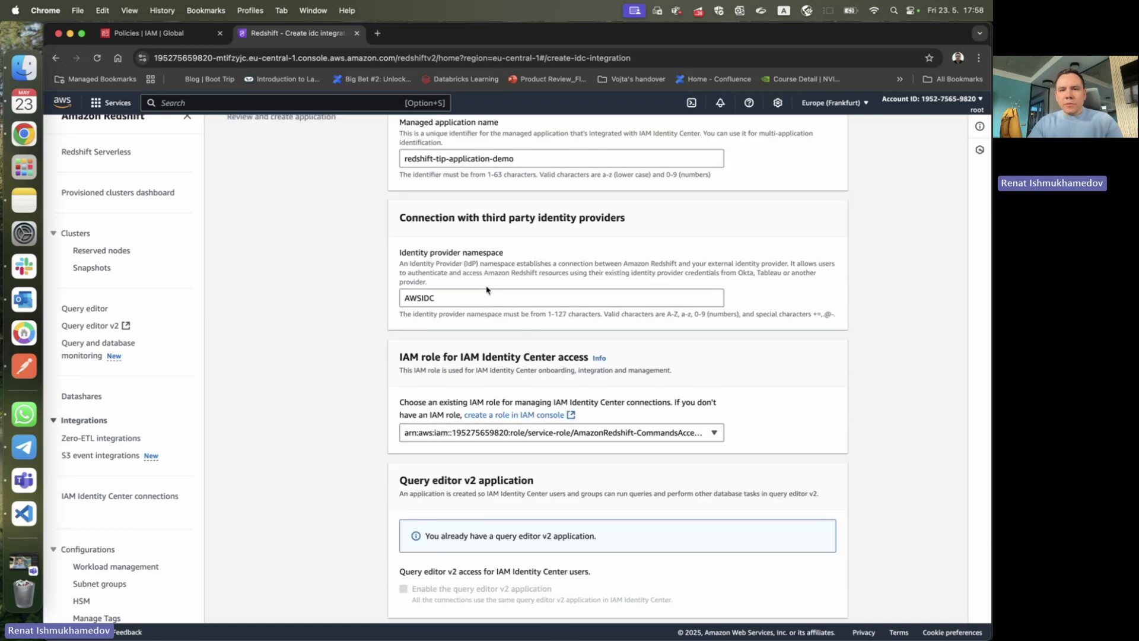
pyautogui.click(464, 300)
pyautogui.press('super+a')
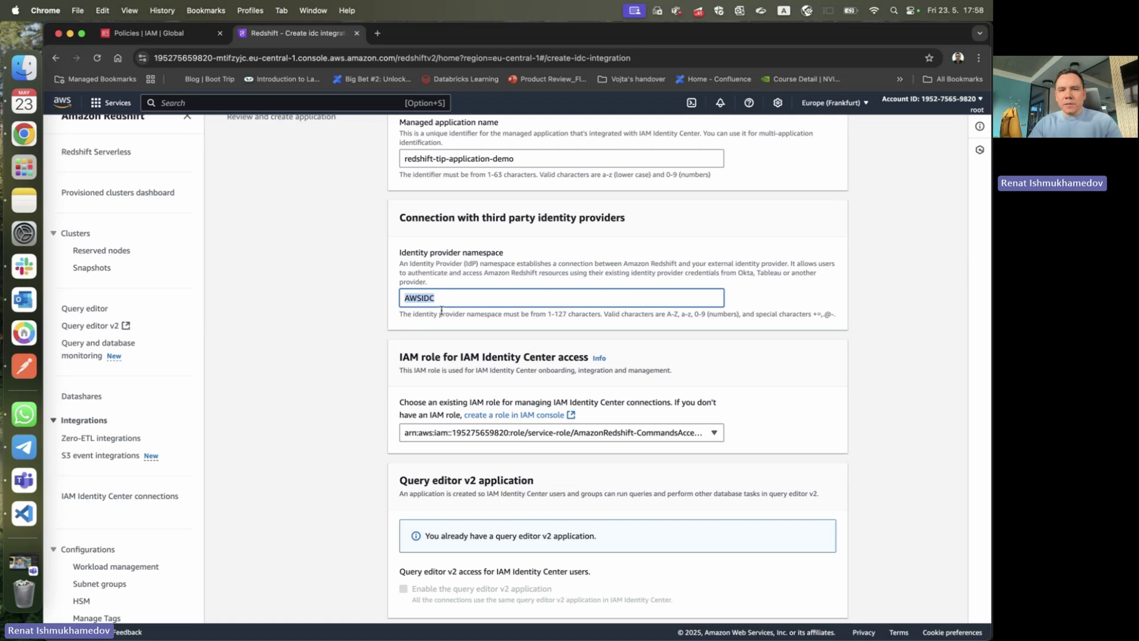
pyautogui.scroll(-2, 450, 306)
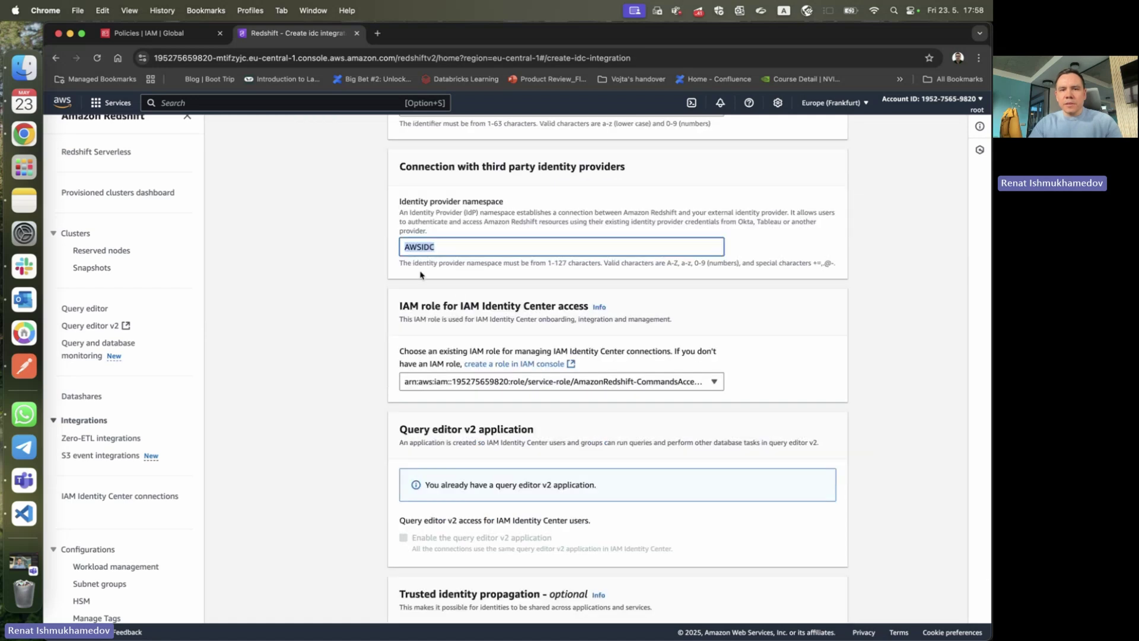
pyautogui.scroll(-3, 421, 274)
pyautogui.moveTo(400, 237)
pyautogui.mouseDown()
pyautogui.moveTo(589, 236)
pyautogui.moveTo(414, 236)
pyautogui.mouseUp()
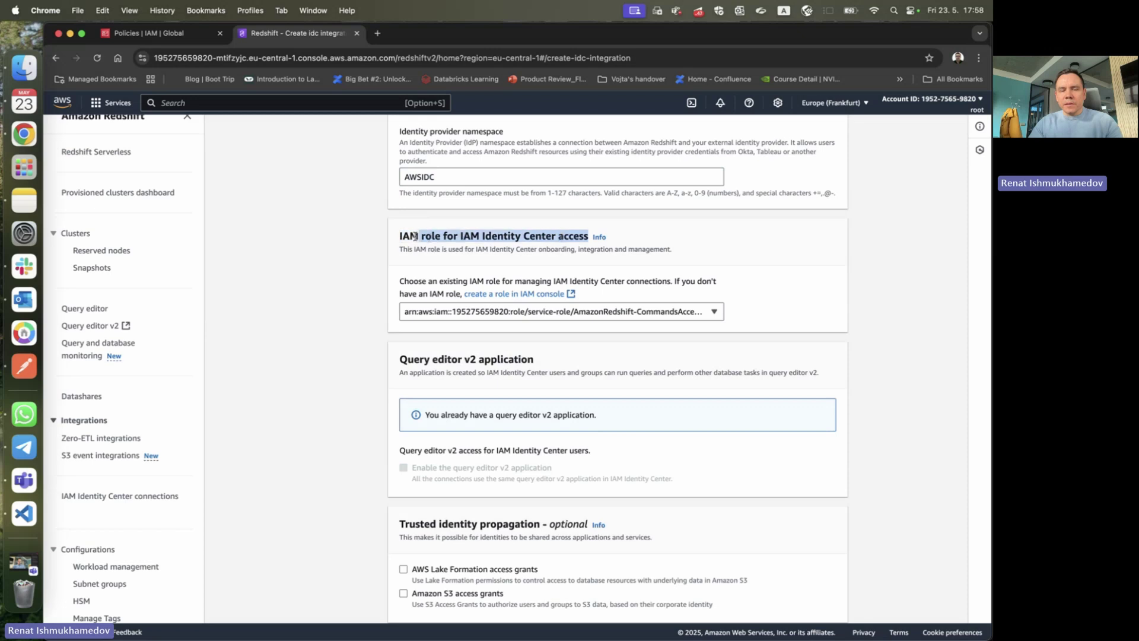
pyautogui.scroll(-2, 432, 267)
# Step: Assign the AWS-TIP_REDSHIFT-DEMO role, enable Amazon S3 access grants, and continue
pyautogui.click(436, 272)
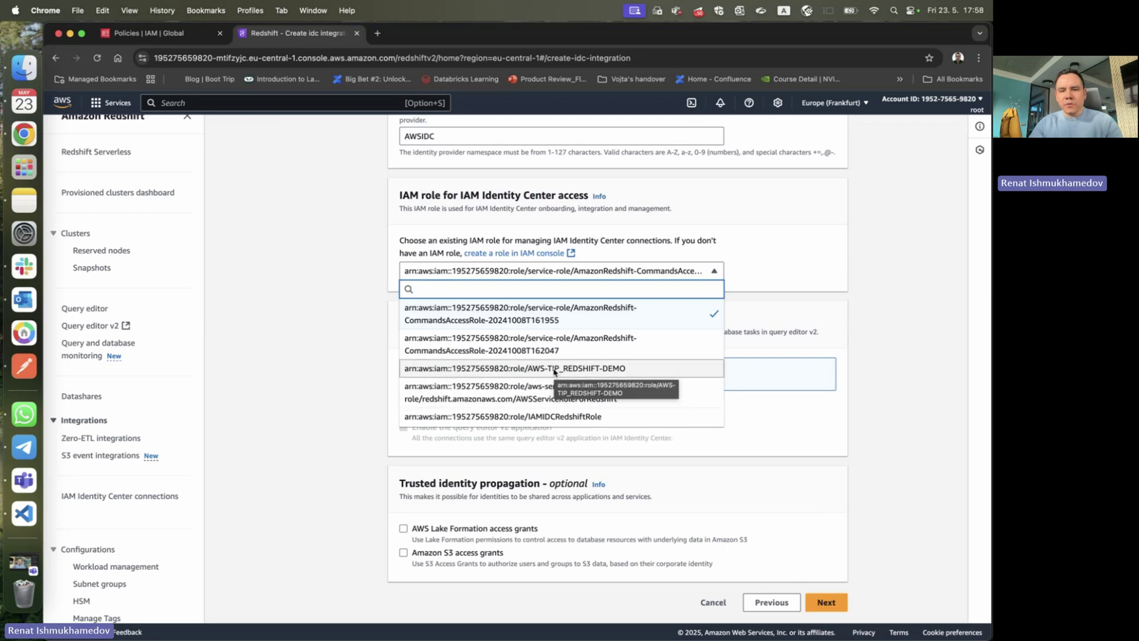
pyautogui.click(554, 368)
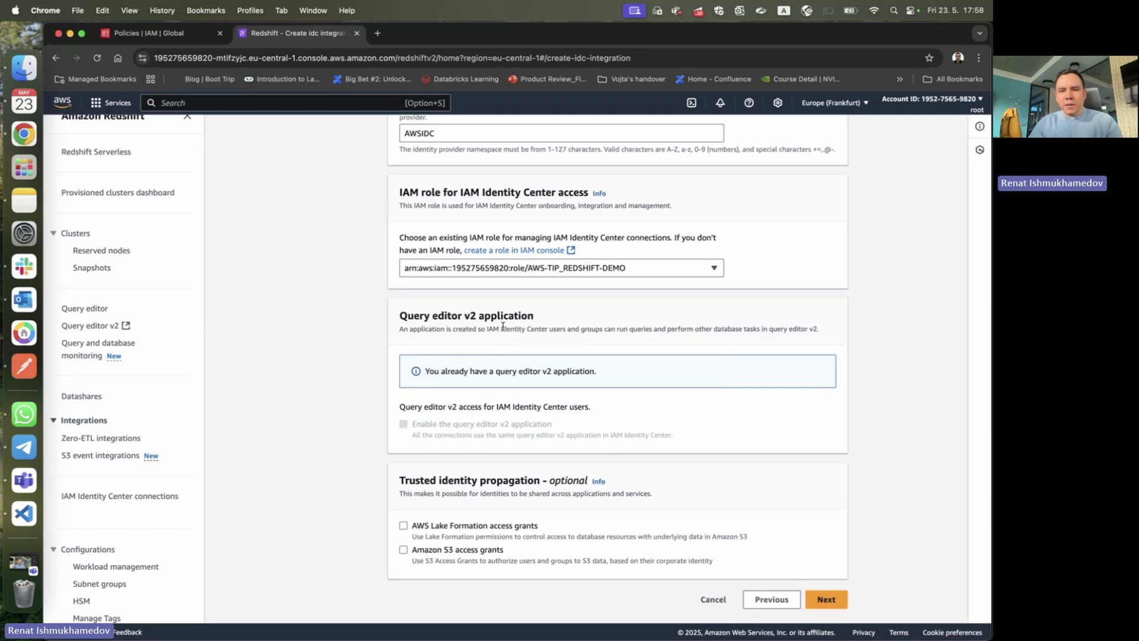
pyautogui.scroll(1, 427, 412)
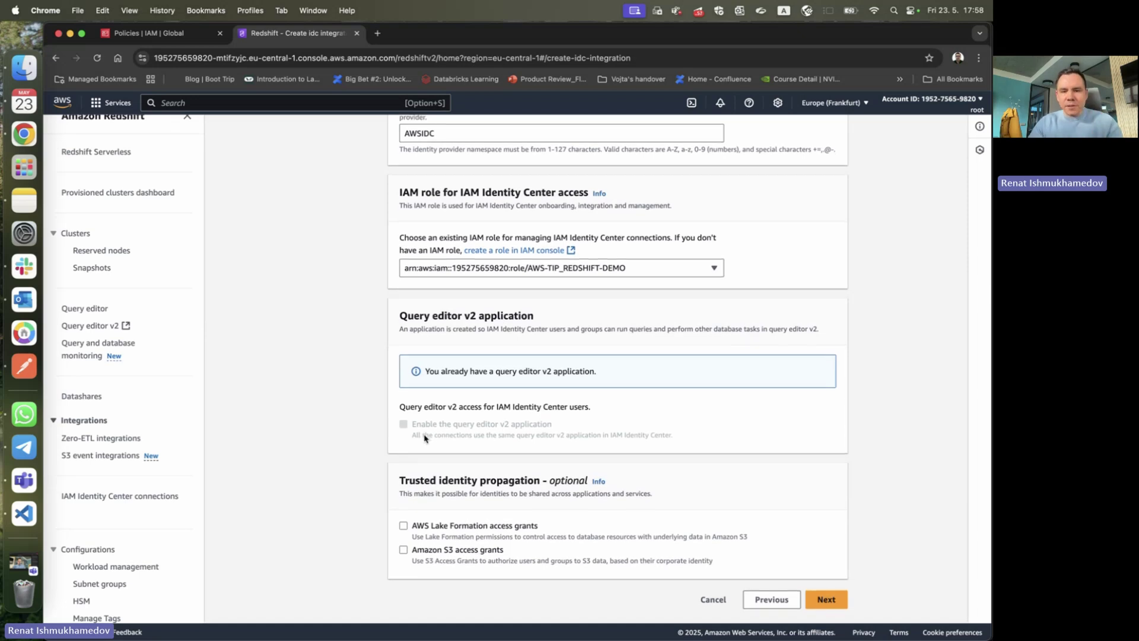
pyautogui.click(404, 553)
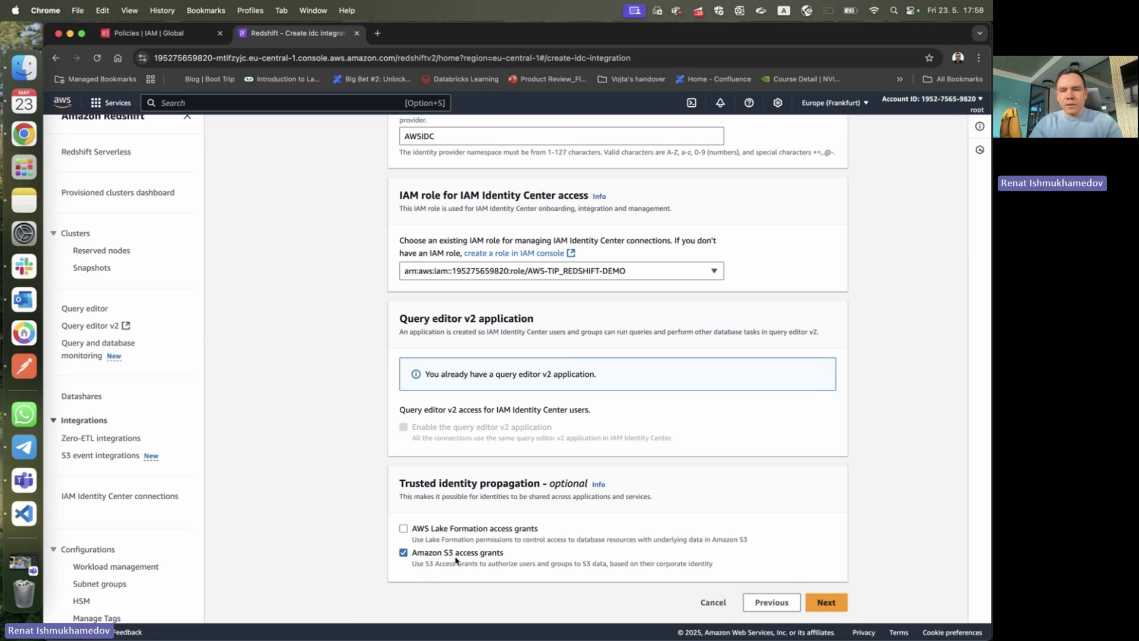
pyautogui.click(828, 603)
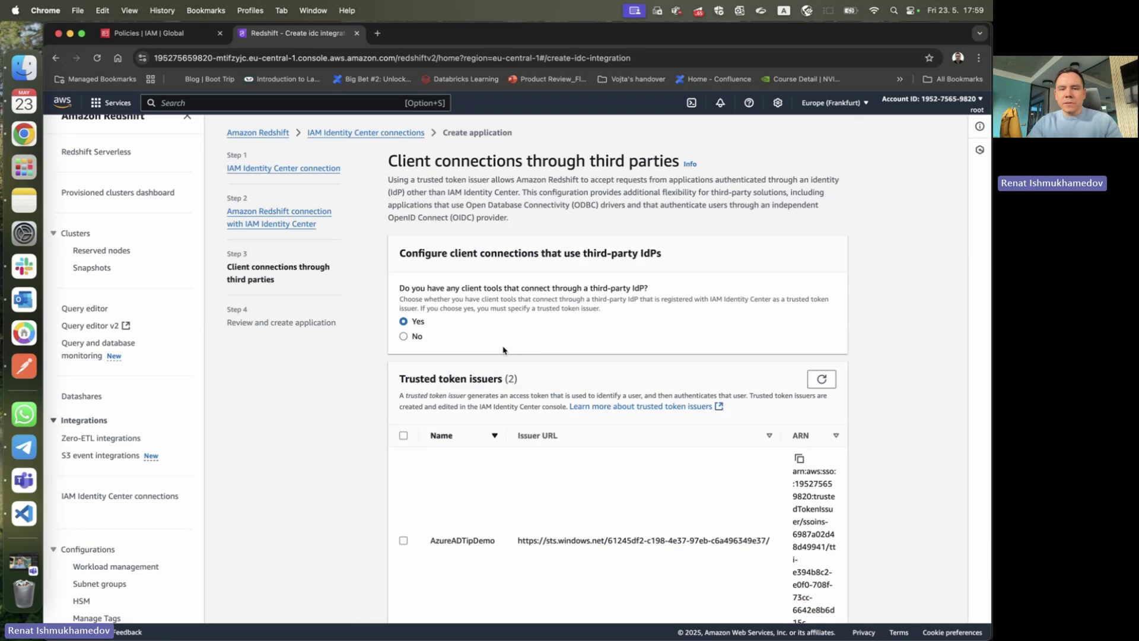
# Step: Highlight the third-party IdPs heading and select the AzureADTipDemo trusted token issuer
pyautogui.scroll(-5, 503, 350)
pyautogui.scroll(3, 503, 350)
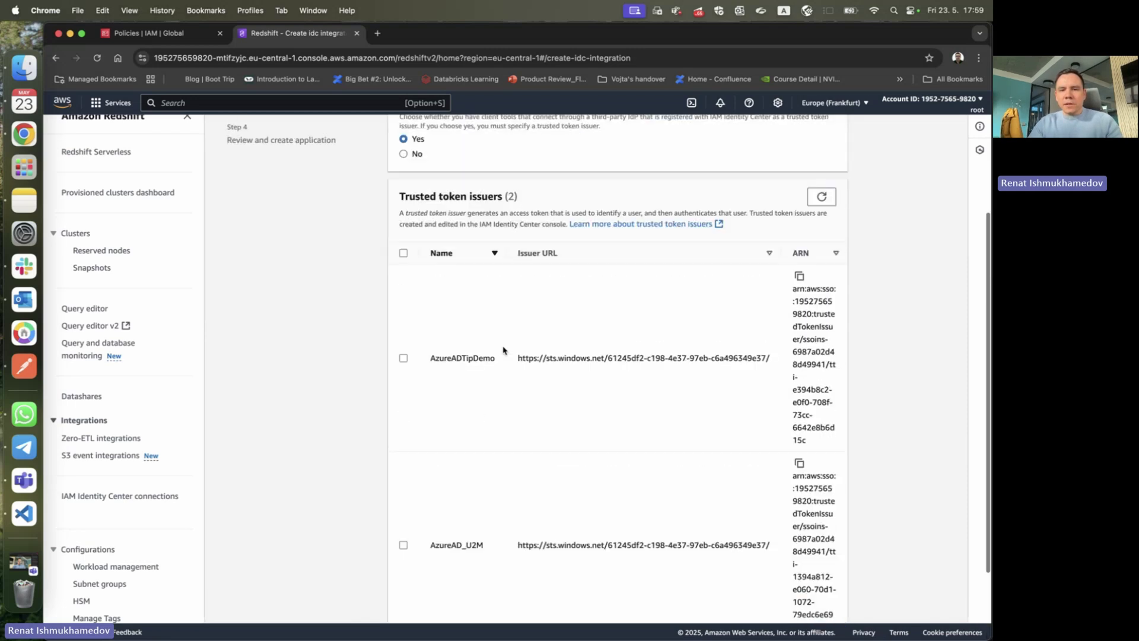
pyautogui.scroll(2, 503, 350)
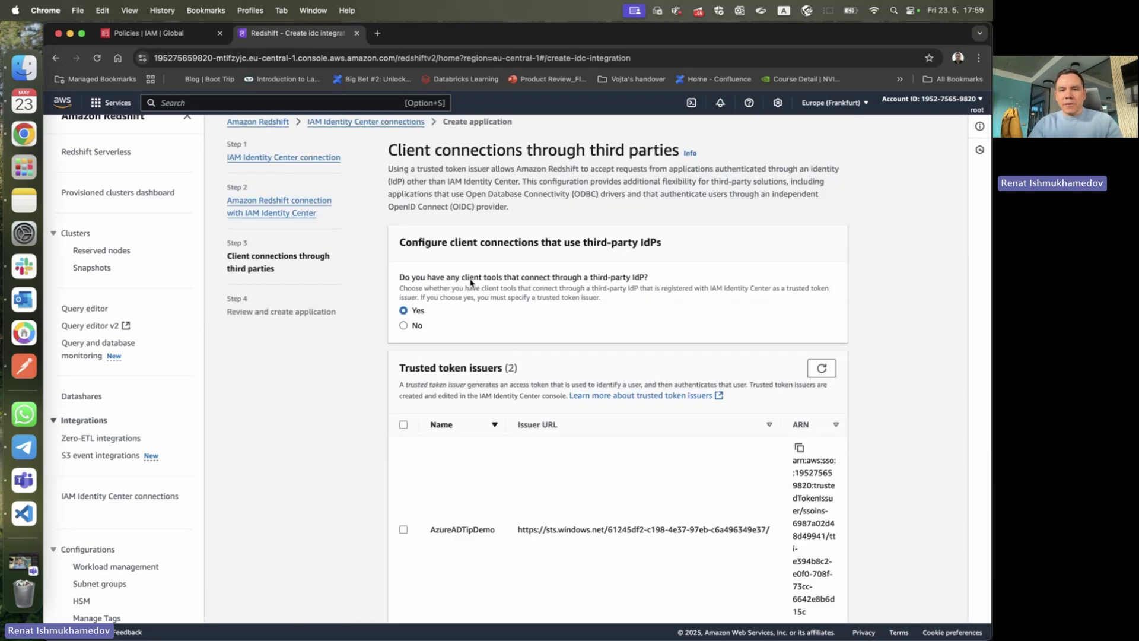
pyautogui.moveTo(400, 253); pyautogui.dragTo(662, 253)
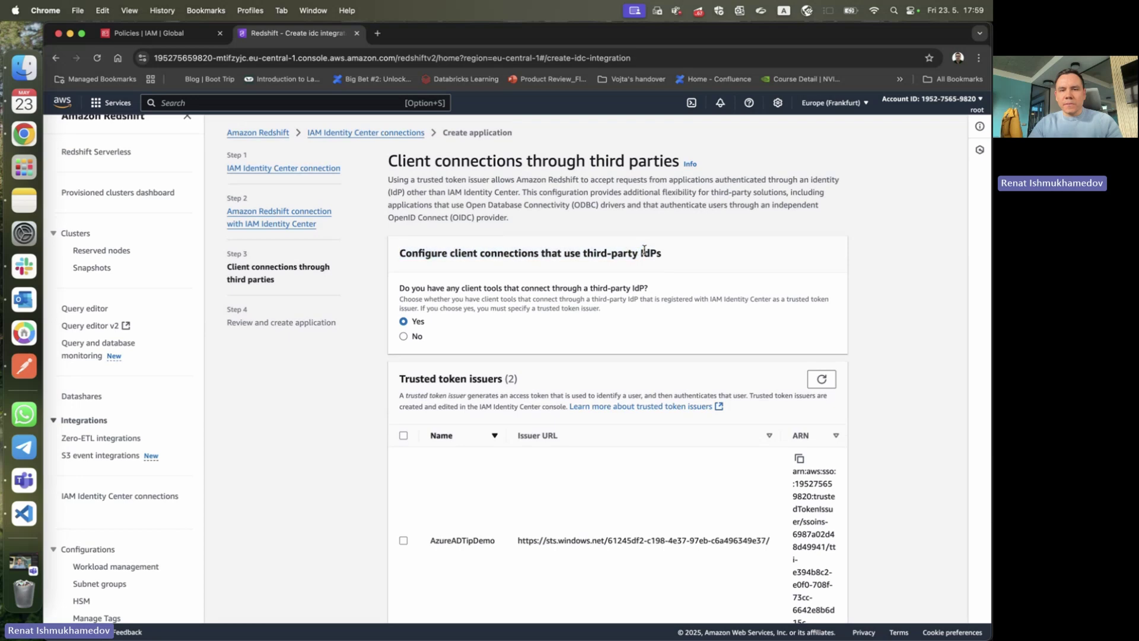
pyautogui.tripleClick(400, 250)
pyautogui.moveTo(400, 249); pyautogui.dragTo(611, 246)
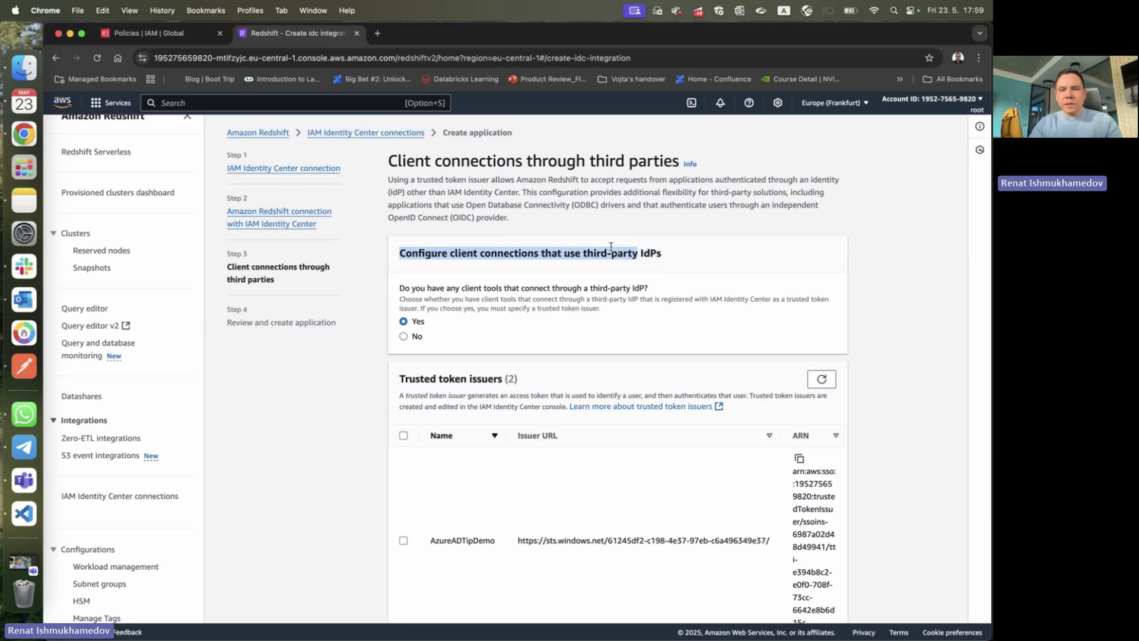
pyautogui.scroll(-3, 472, 317)
pyautogui.click(404, 383)
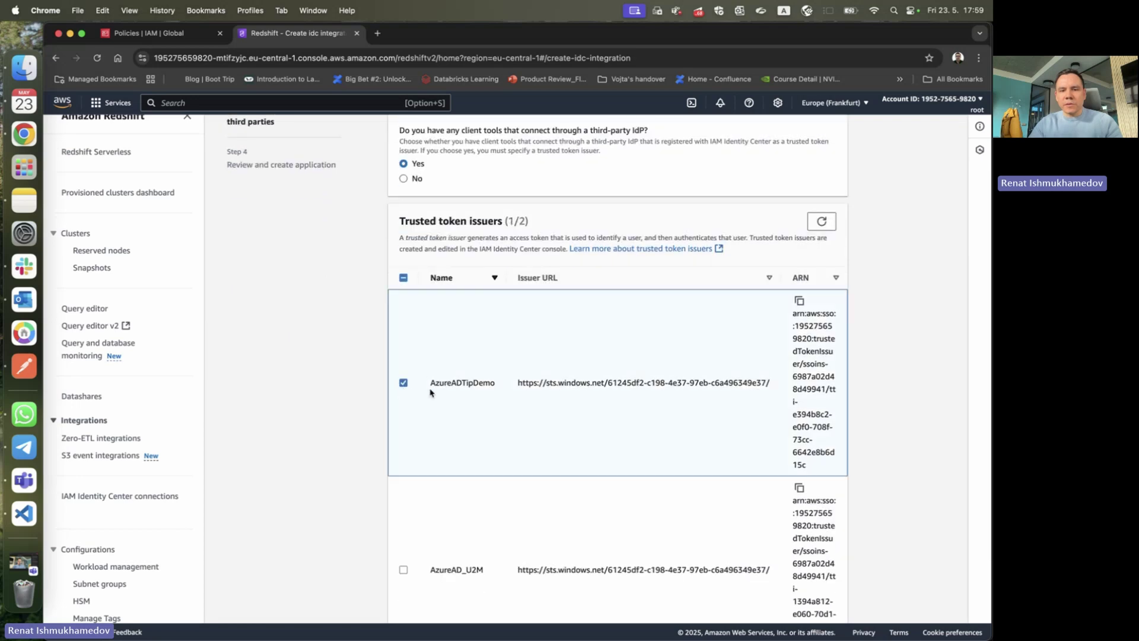
# Step: Scroll to the selected issuer's configuration and click into its empty Aud claim field
pyautogui.scroll(-3, 439, 385)
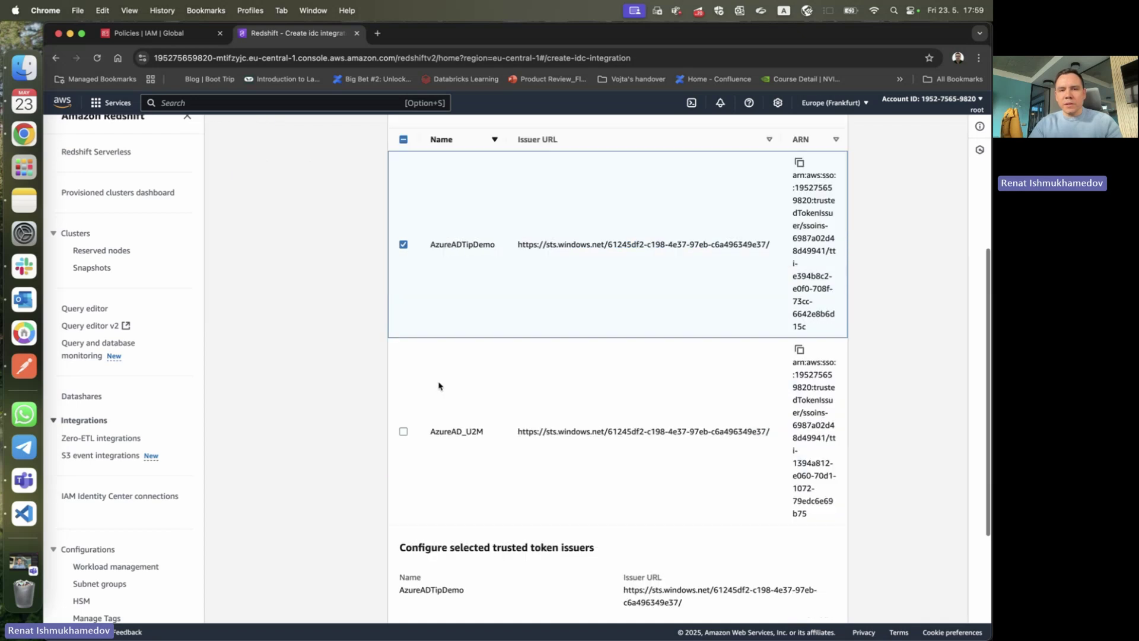
pyautogui.scroll(1, 439, 383)
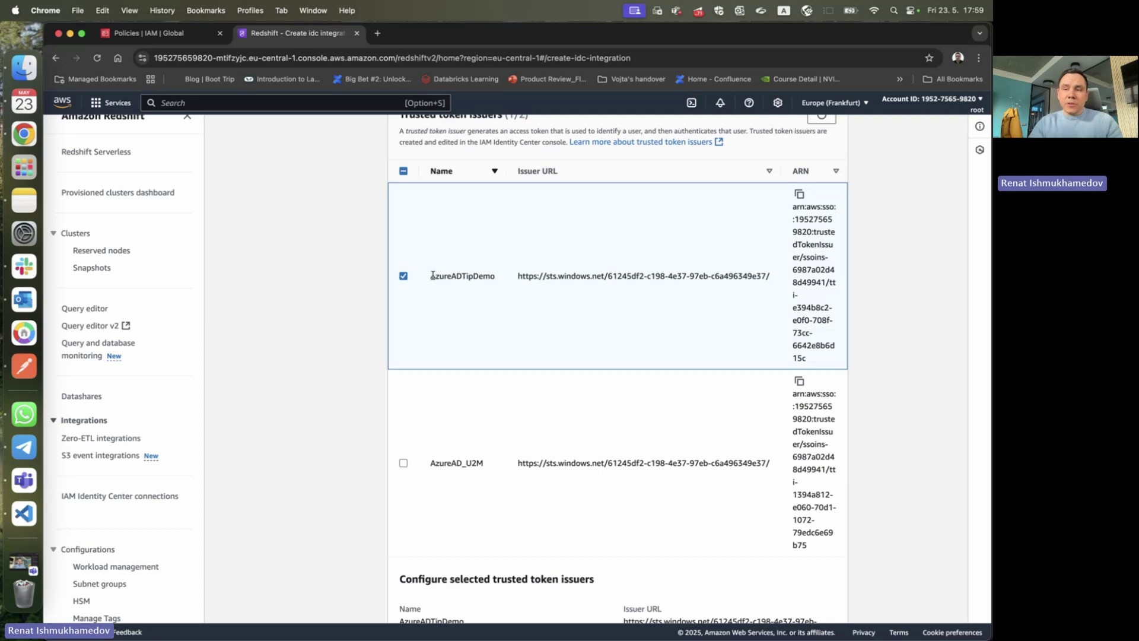
pyautogui.scroll(1, 434, 276)
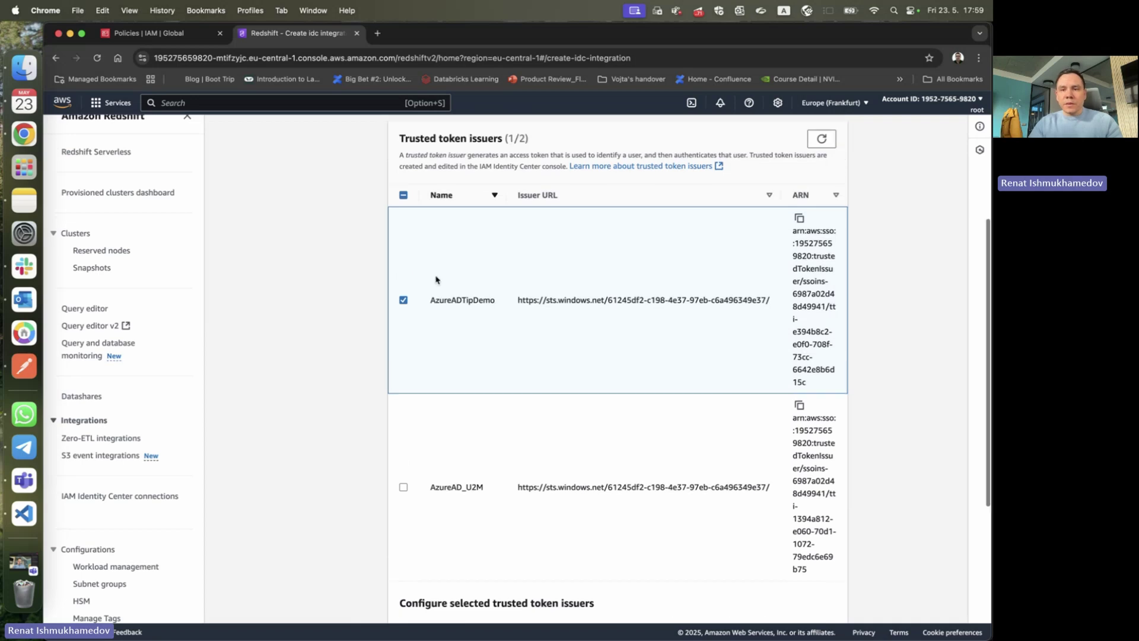
pyautogui.scroll(1, 432, 331)
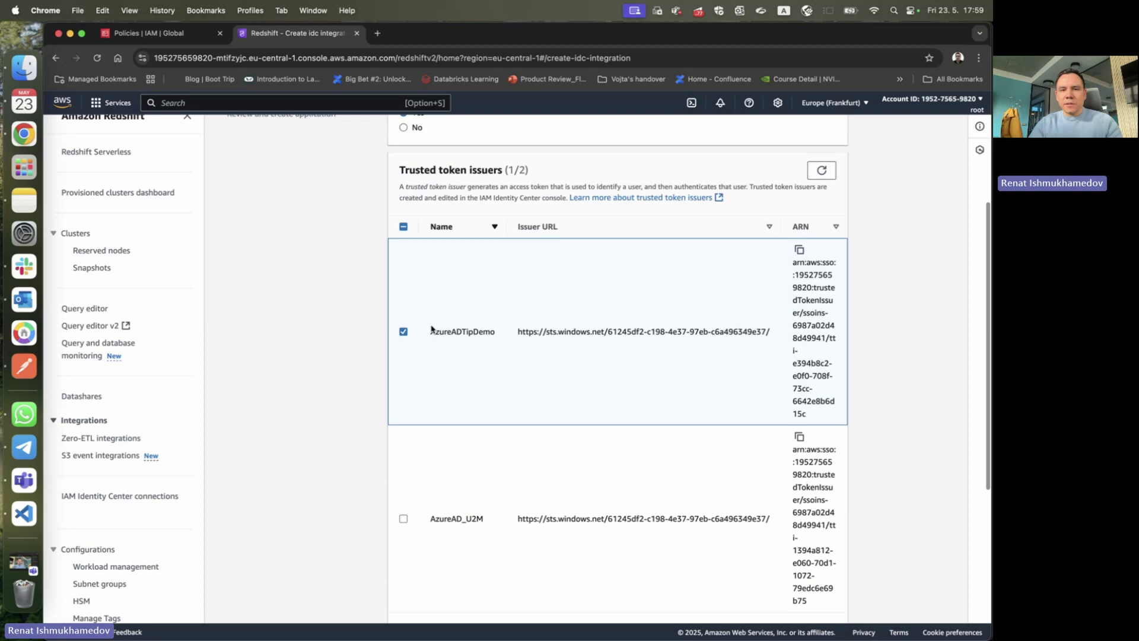
pyautogui.scroll(-5, 441, 331)
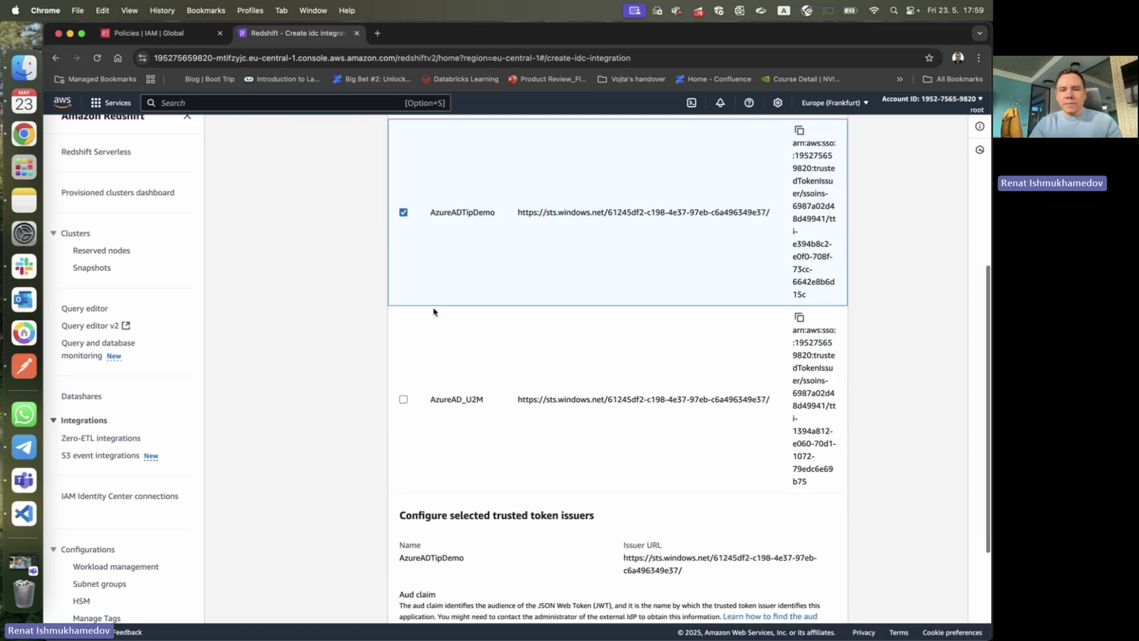
pyautogui.scroll(-4, 435, 320)
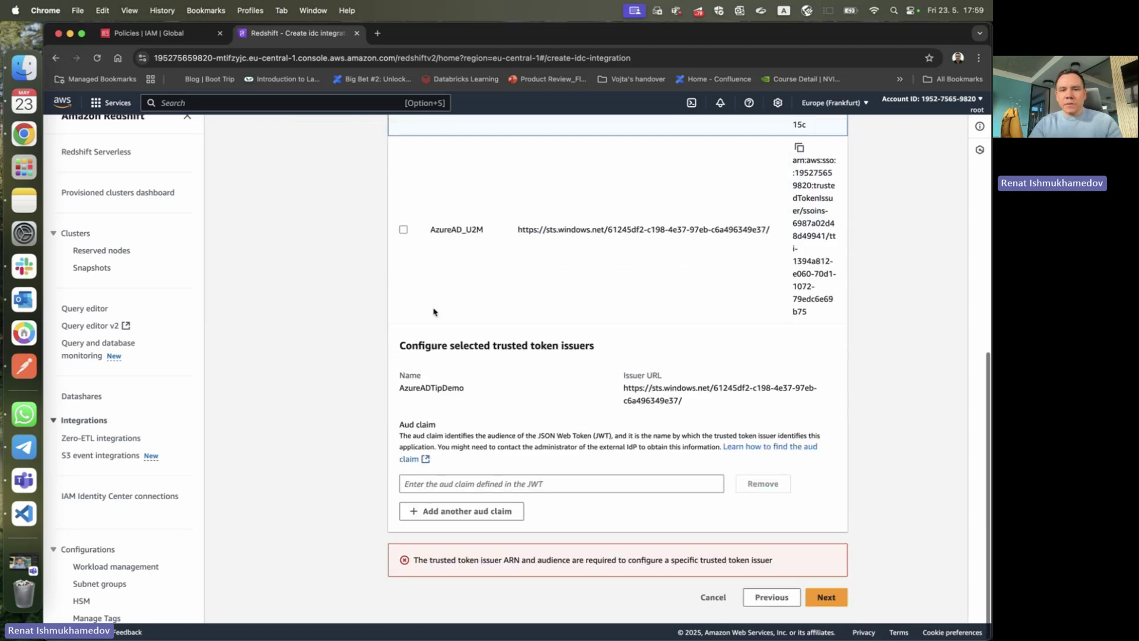
pyautogui.click(470, 485)
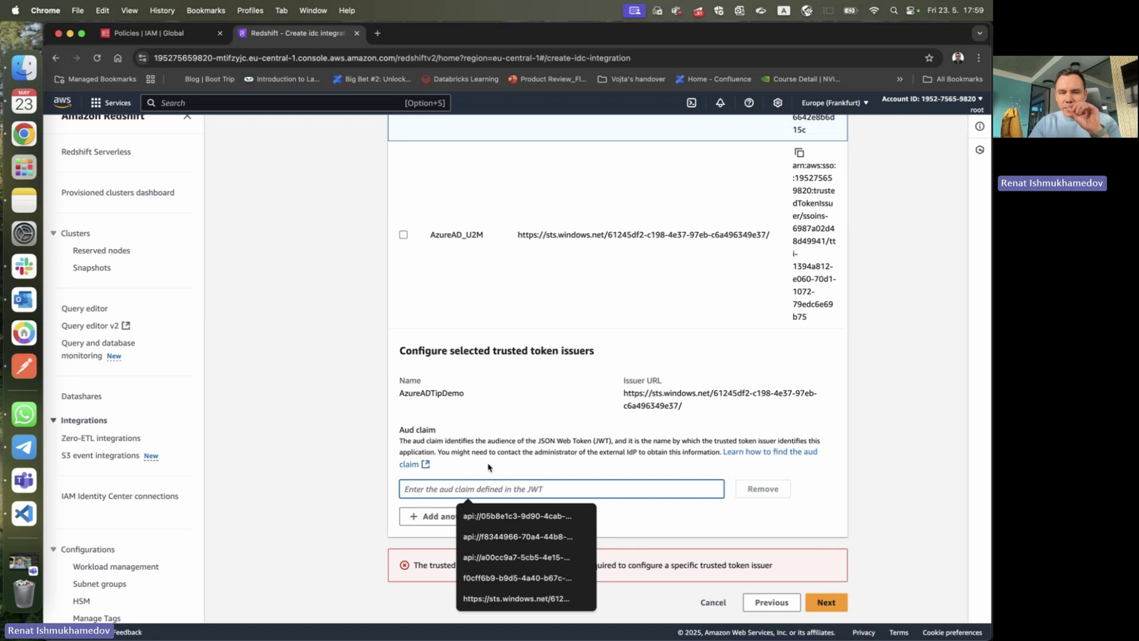
pyautogui.click(489, 465)
# Step: In Postman, open the Azure AD OAuth request and request a new access token
pyautogui.hotkey('ctrl', 'Right')
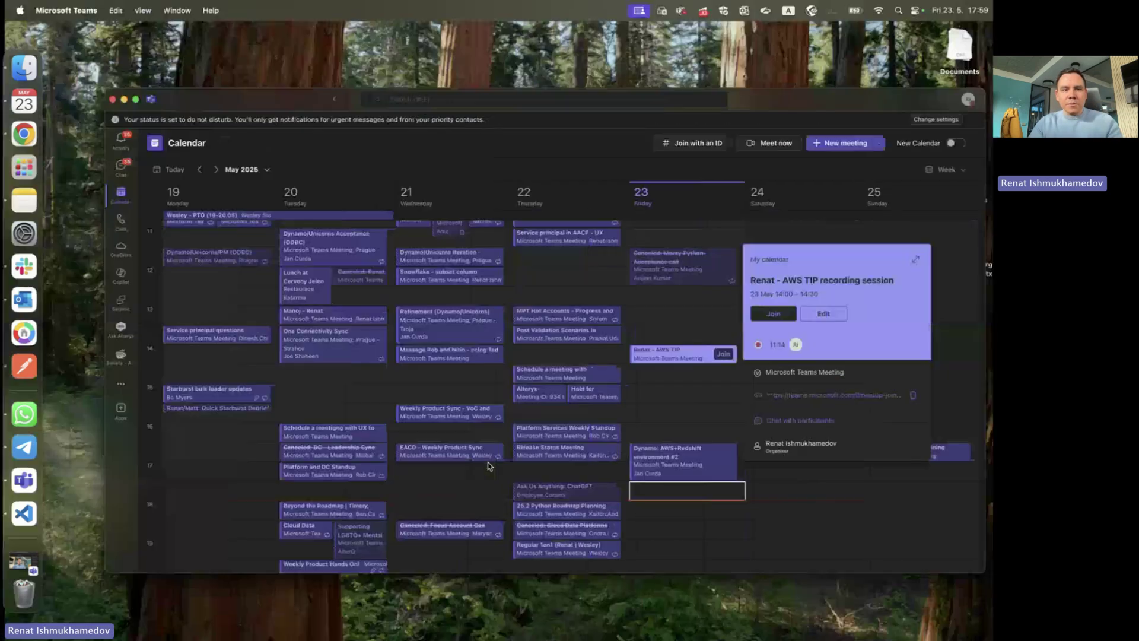
pyautogui.hotkey('ctrl', 'Right')
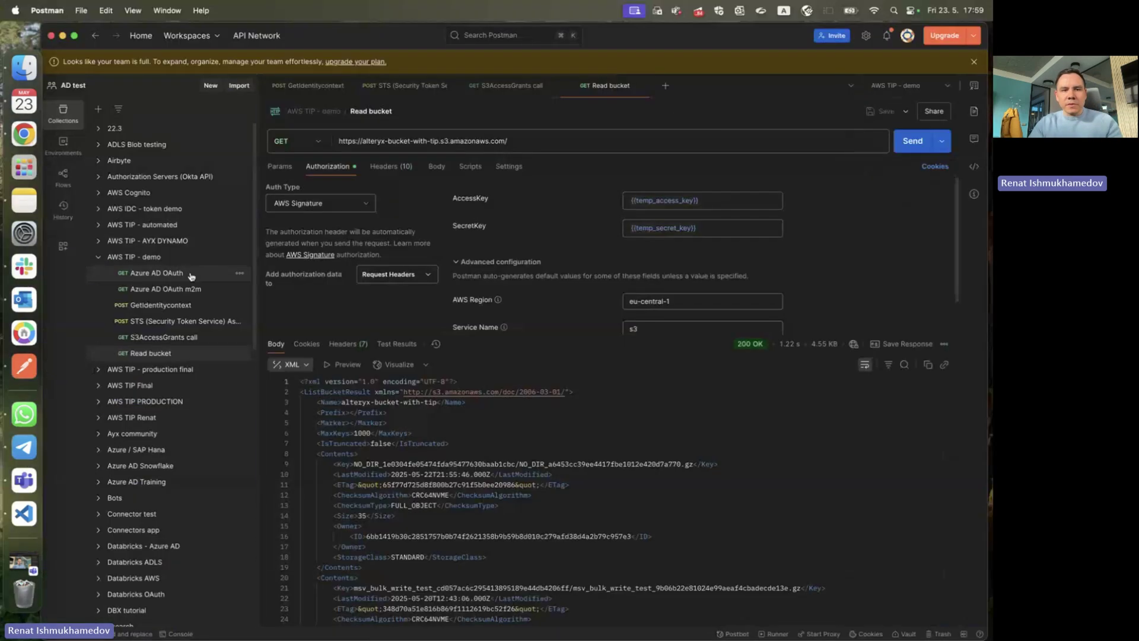
pyautogui.click(191, 275)
pyautogui.scroll(-10, 514, 296)
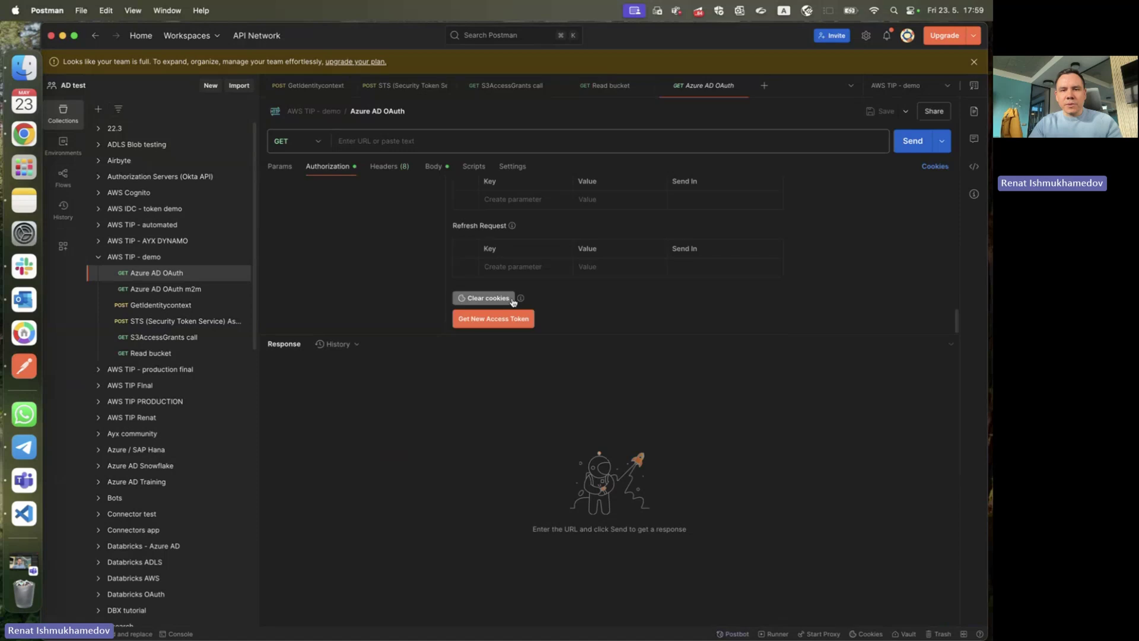
pyautogui.click(513, 320)
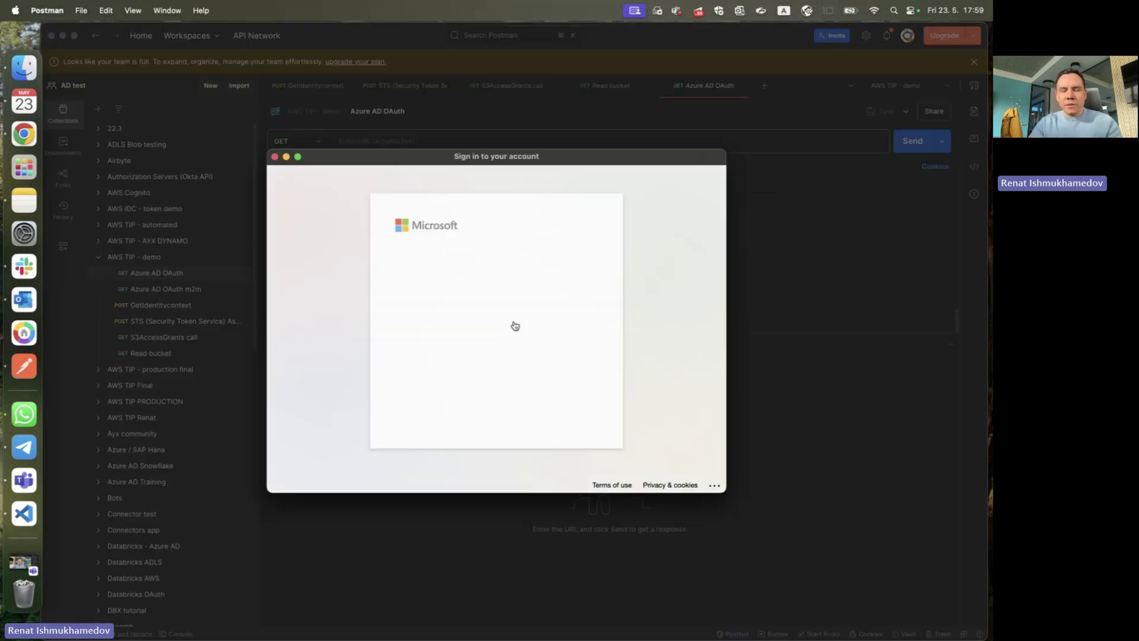
# Step: Sign in with the Microsoft account, proceed, and select the newly issued access token
pyautogui.click(498, 290)
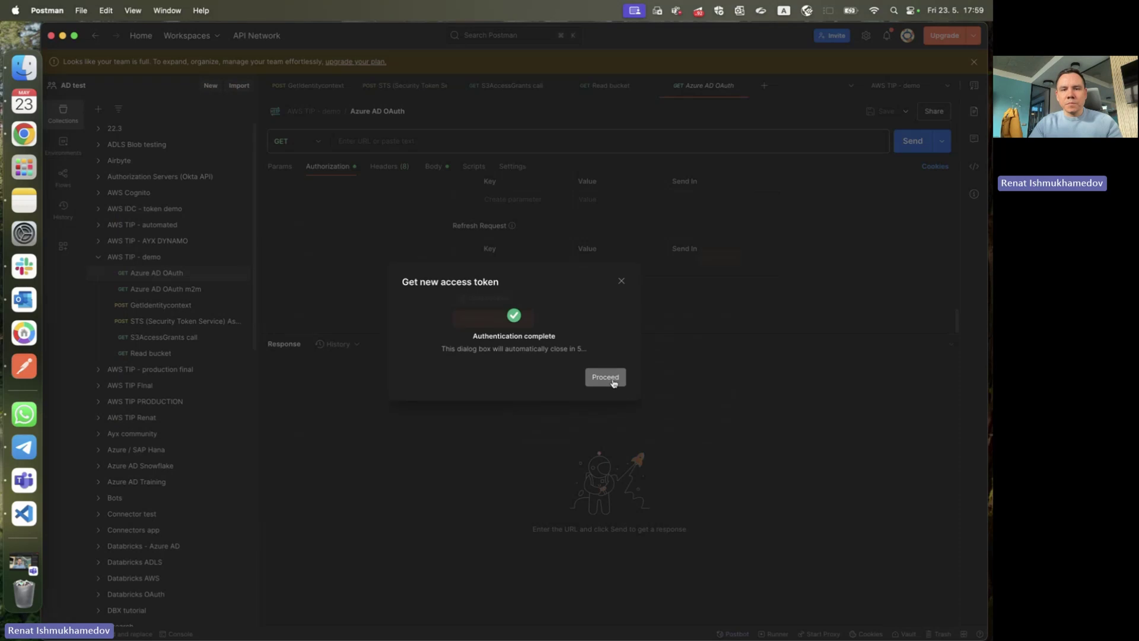
pyautogui.click(614, 383)
pyautogui.moveTo(738, 451); pyautogui.dragTo(453, 305)
pyautogui.click(24, 134)
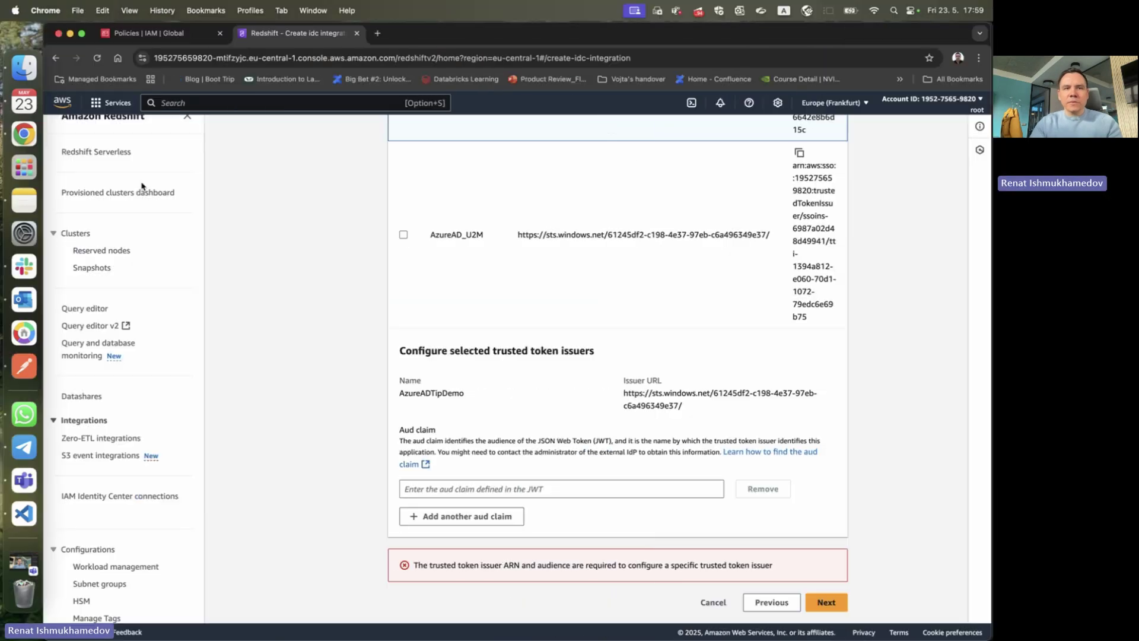
pyautogui.press('super+t')
# Step: Load jwt.io and paste the Azure AD token into the Encoded box to decode it
pyautogui.write('jwt.io')
pyautogui.press('Return')
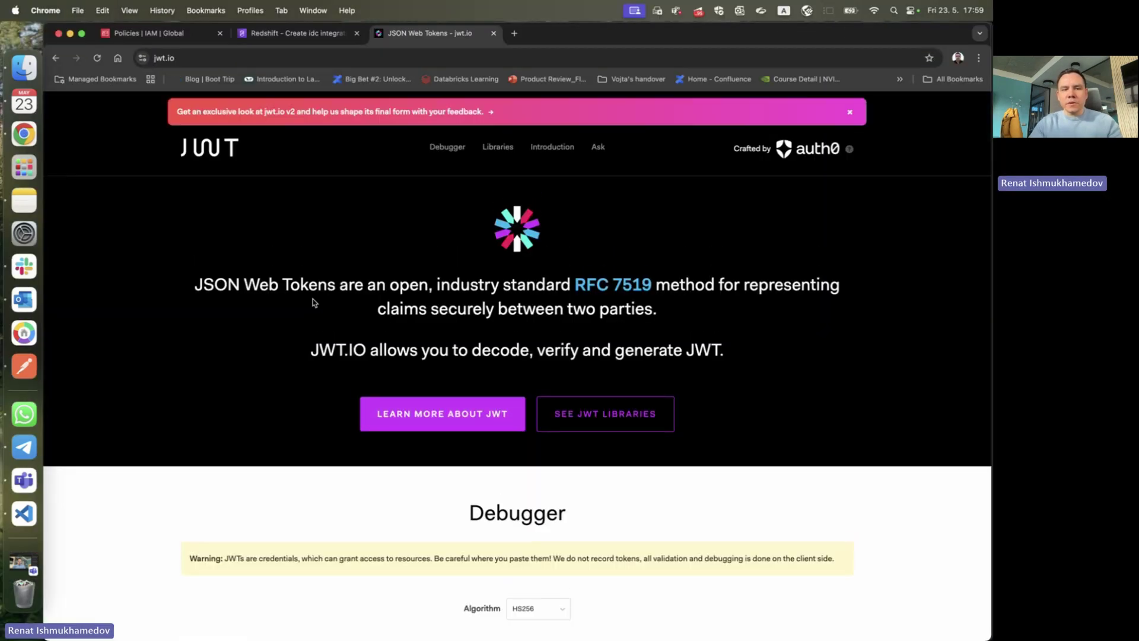
pyautogui.scroll(-6, 315, 302)
pyautogui.click(313, 343)
pyautogui.press('super+a')
pyautogui.press('super+v')
pyautogui.scroll(-1, 614, 403)
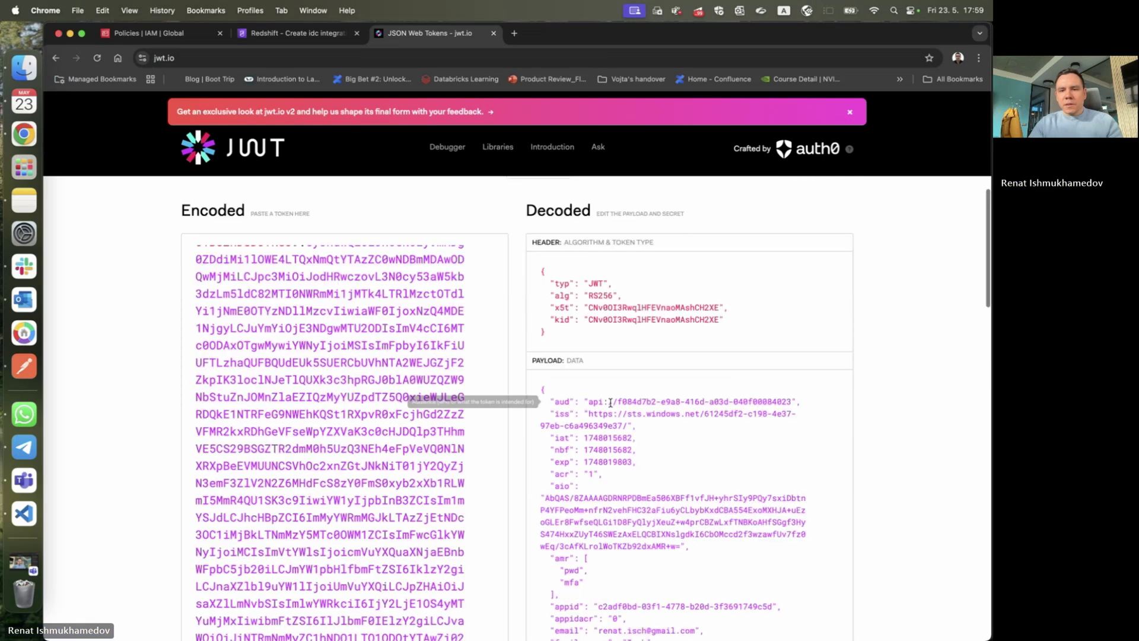
# Step: Paste the token's aud value, api://f084d7b2-e9a8-416d-a03d-040f00084023, into the Redshift Aud claim field and continue
pyautogui.moveTo(589, 402); pyautogui.dragTo(791, 401)
pyautogui.press('cmd+c')
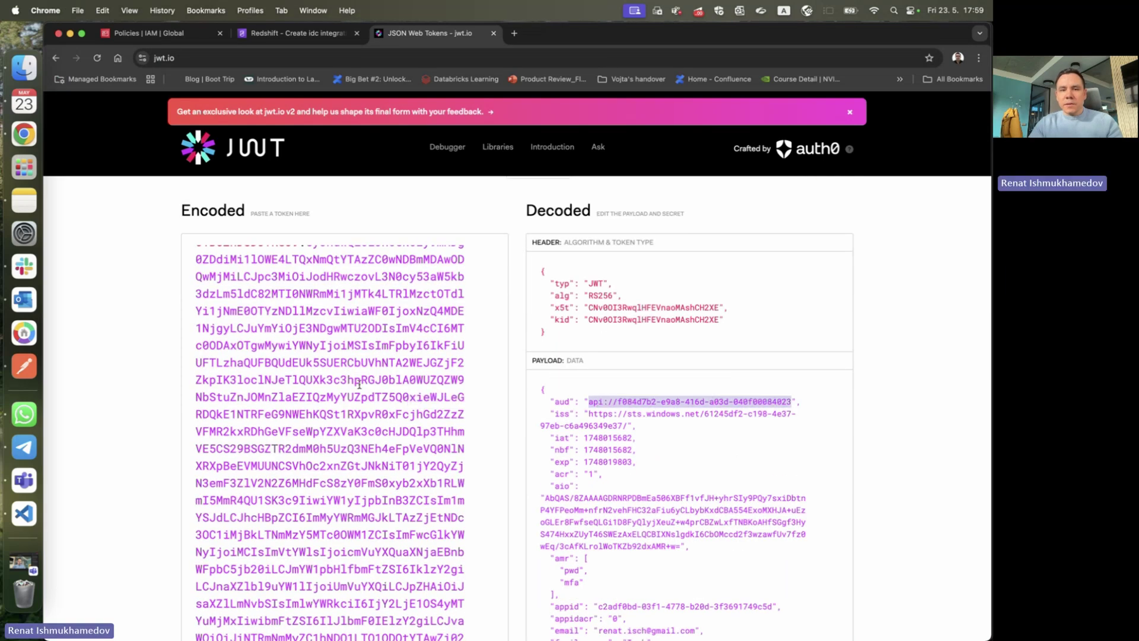
pyautogui.click(291, 33)
pyautogui.click(499, 488)
pyautogui.press('cmd+v')
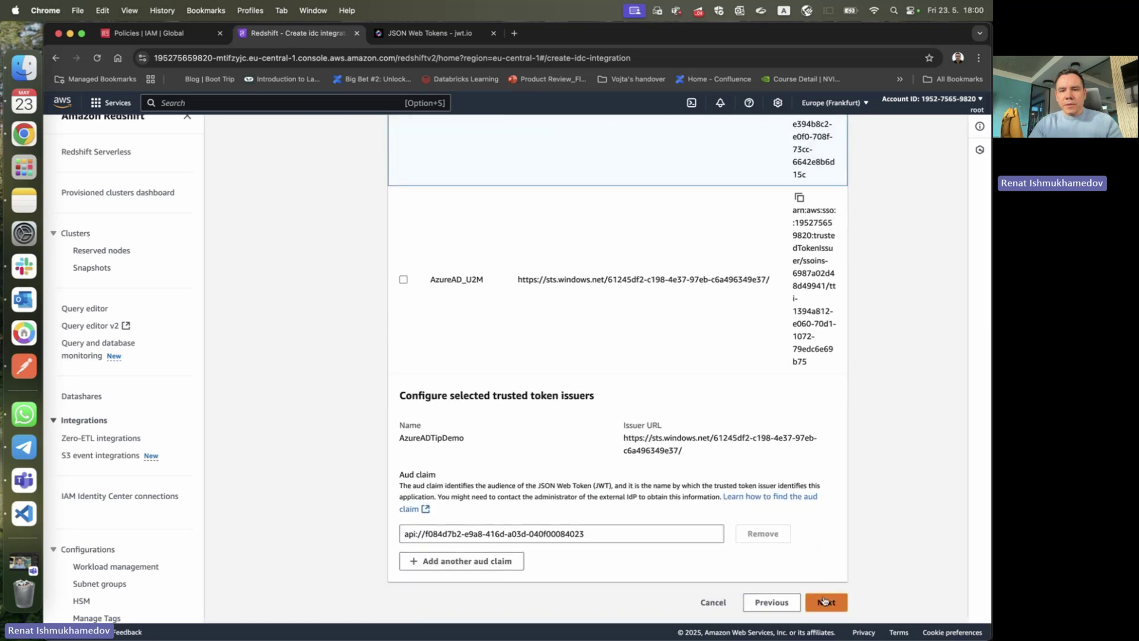
pyautogui.click(826, 595)
# Step: Create the redshift-tip-application-demo Identity Center application and return to the Serverless dashboard
pyautogui.scroll(-10, 519, 365)
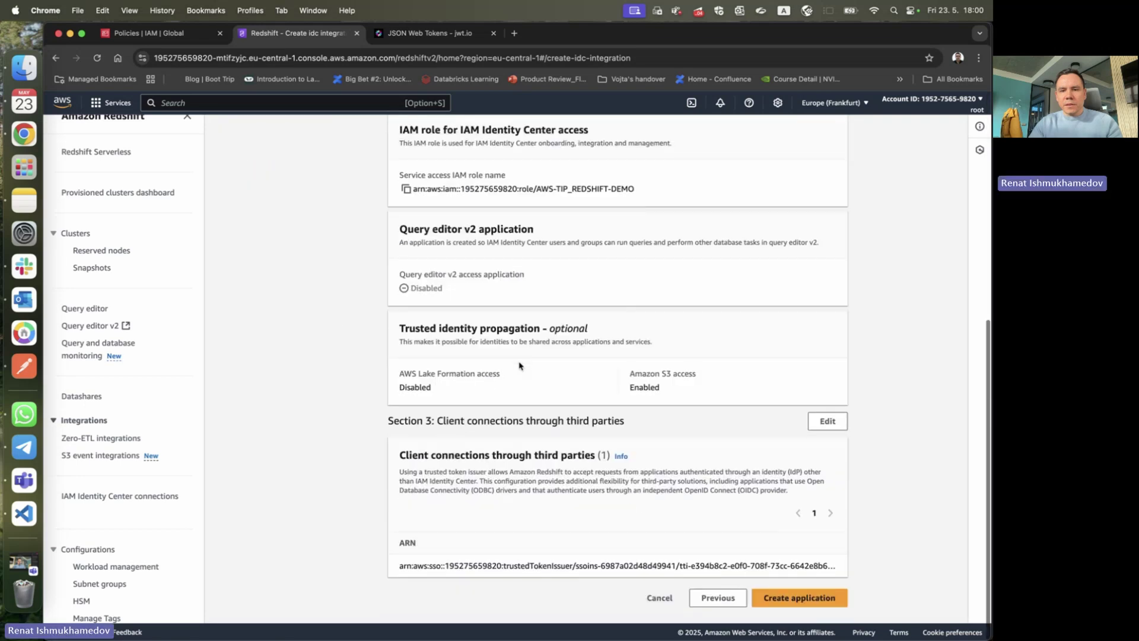
pyautogui.click(800, 623)
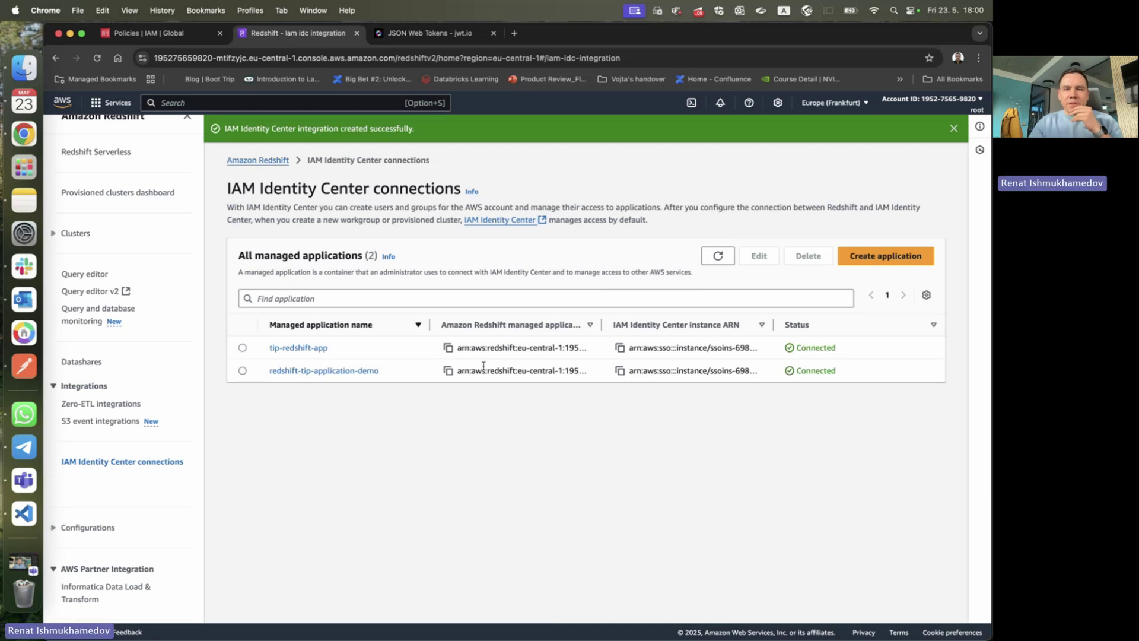
pyautogui.scroll(1, 160, 231)
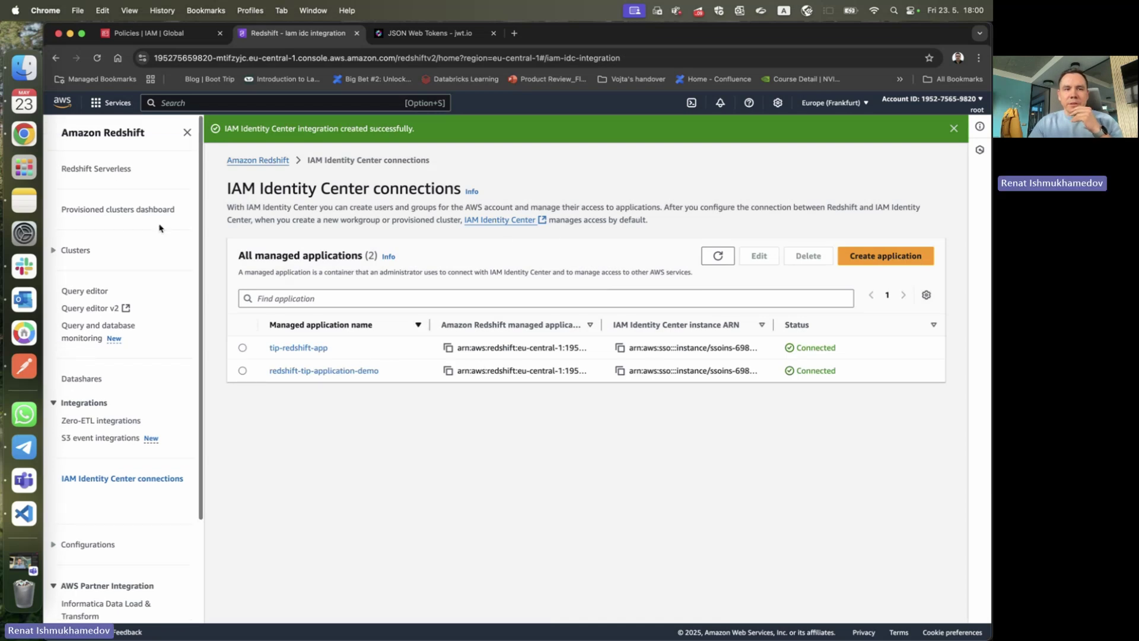
pyautogui.click(119, 170)
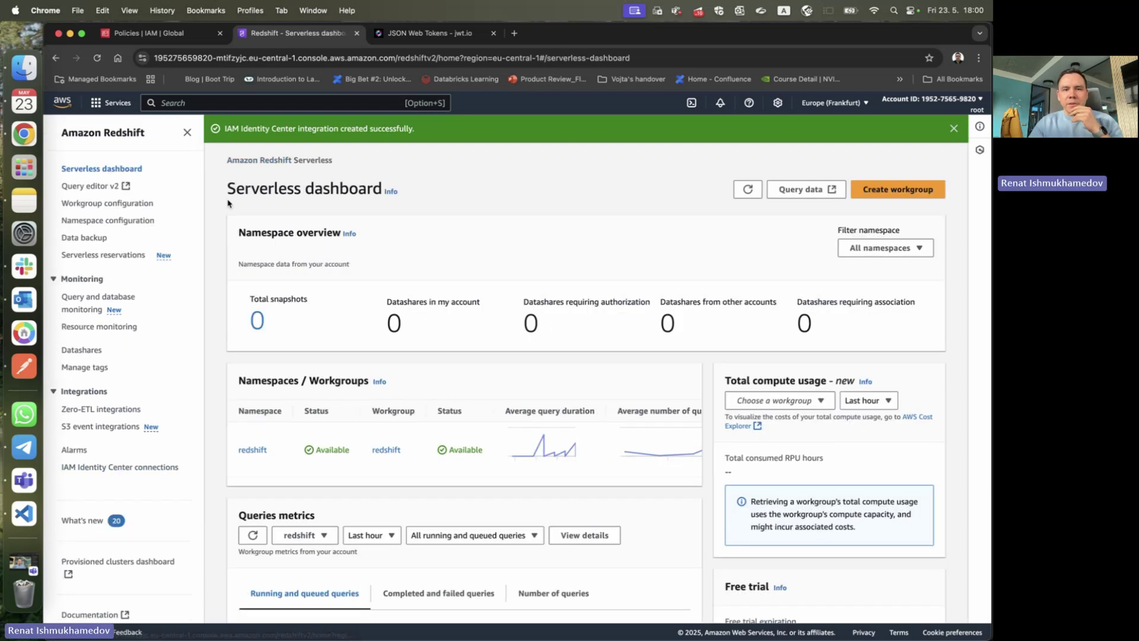
# Step: Begin a new Serverless workgroup named 'alteryx' with 8 RPUs base capacity
pyautogui.click(876, 189)
pyautogui.click(392, 309)
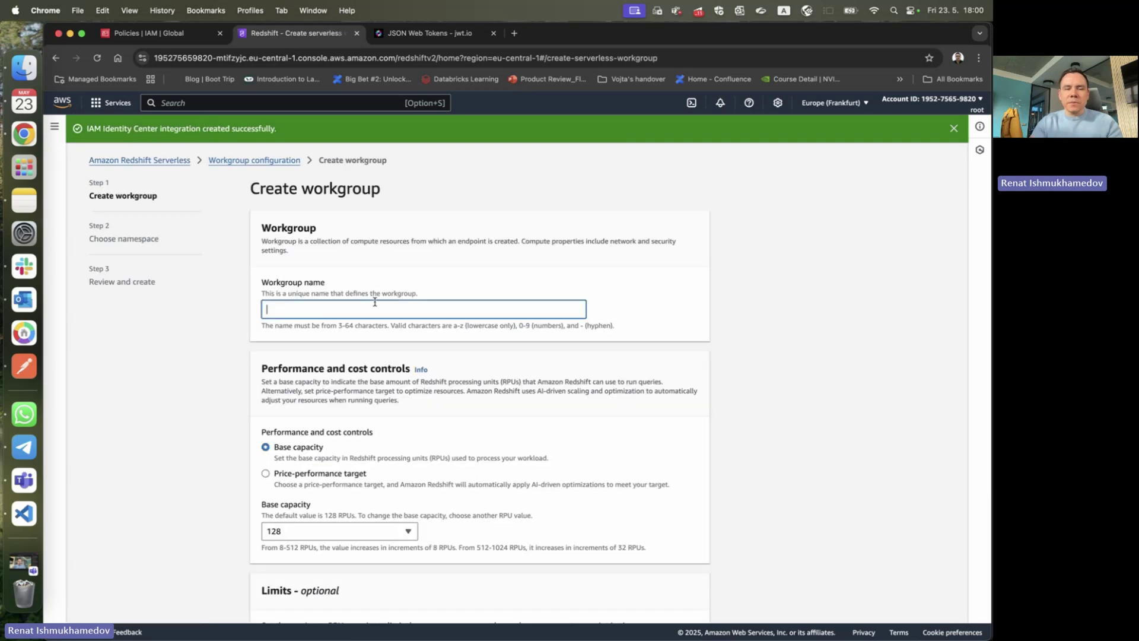
pyautogui.write('alteryx')
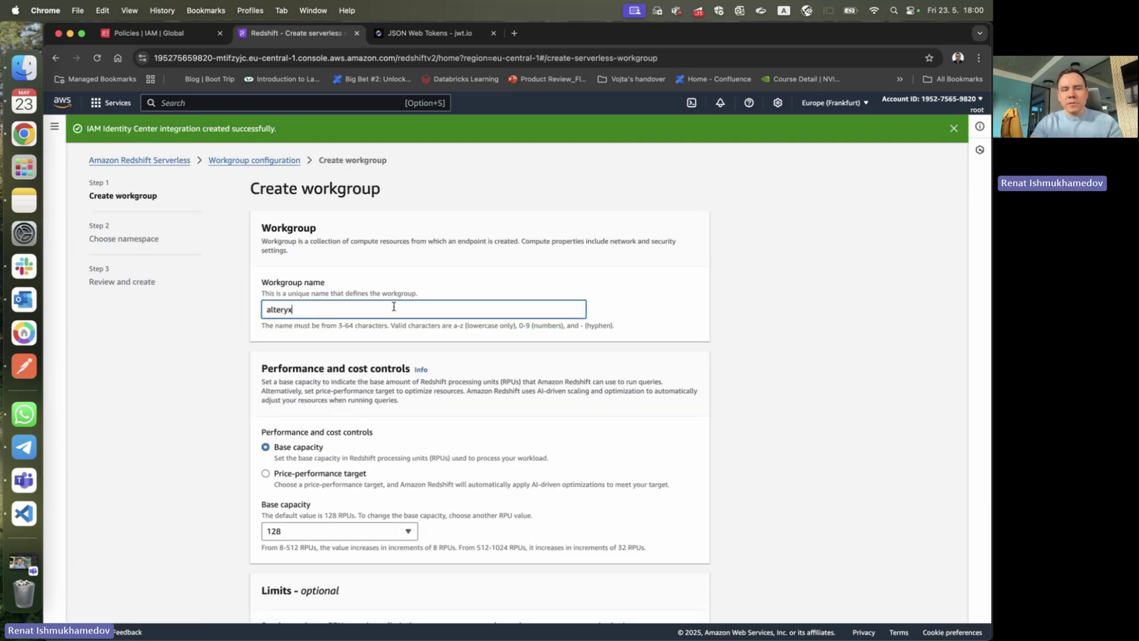
pyautogui.scroll(-3, 393, 306)
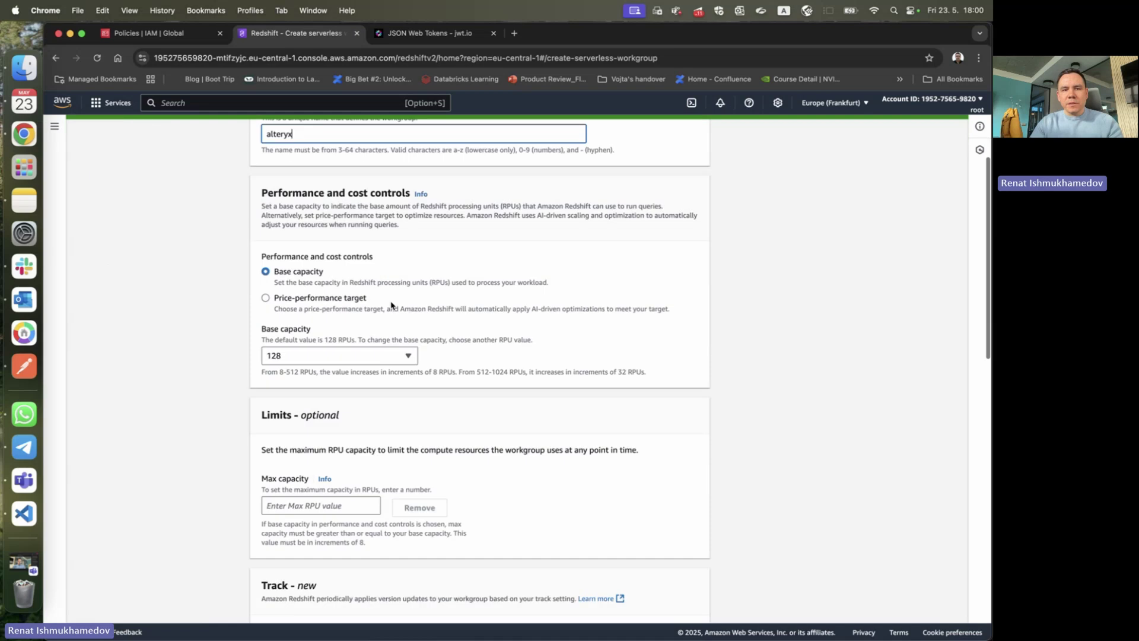
pyautogui.click(376, 355)
pyautogui.click(367, 392)
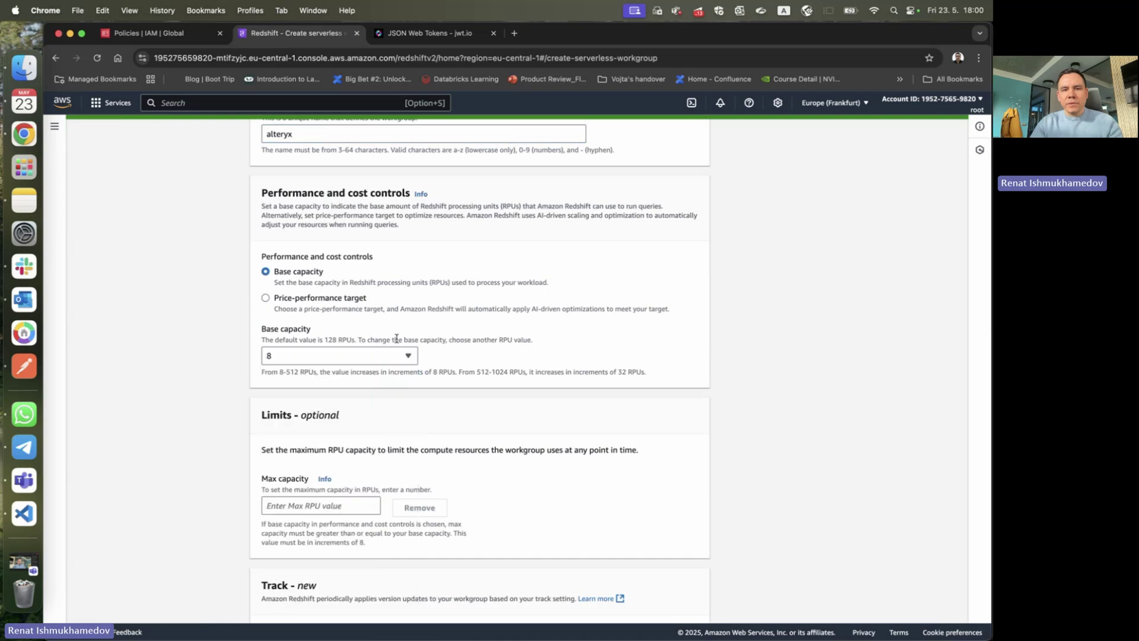
pyautogui.scroll(-4, 397, 338)
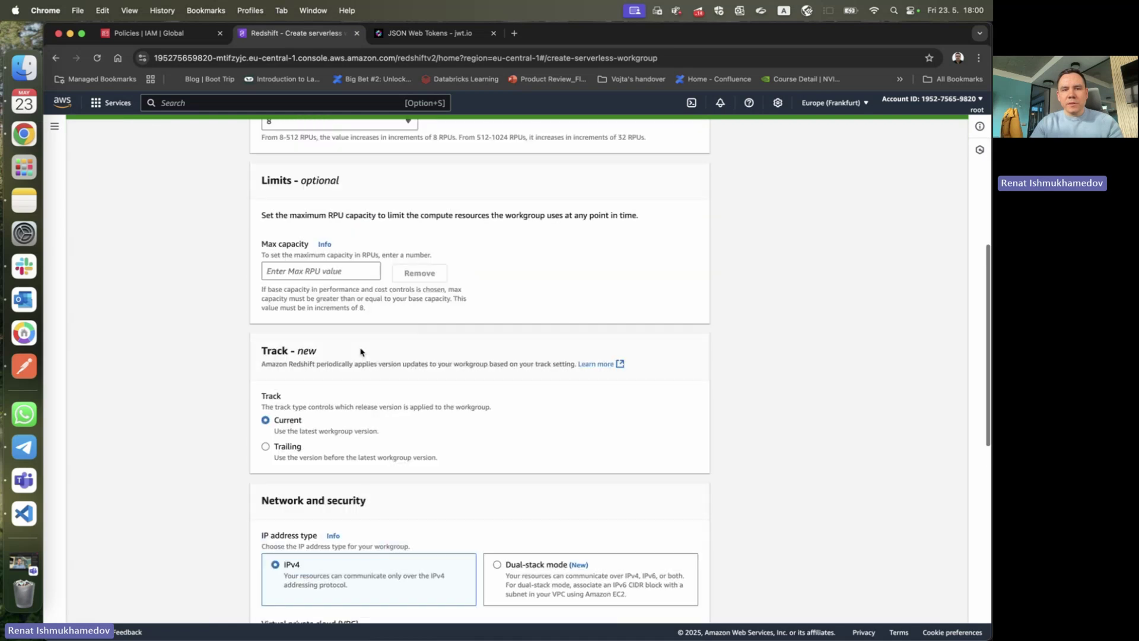
pyautogui.scroll(-2, 360, 351)
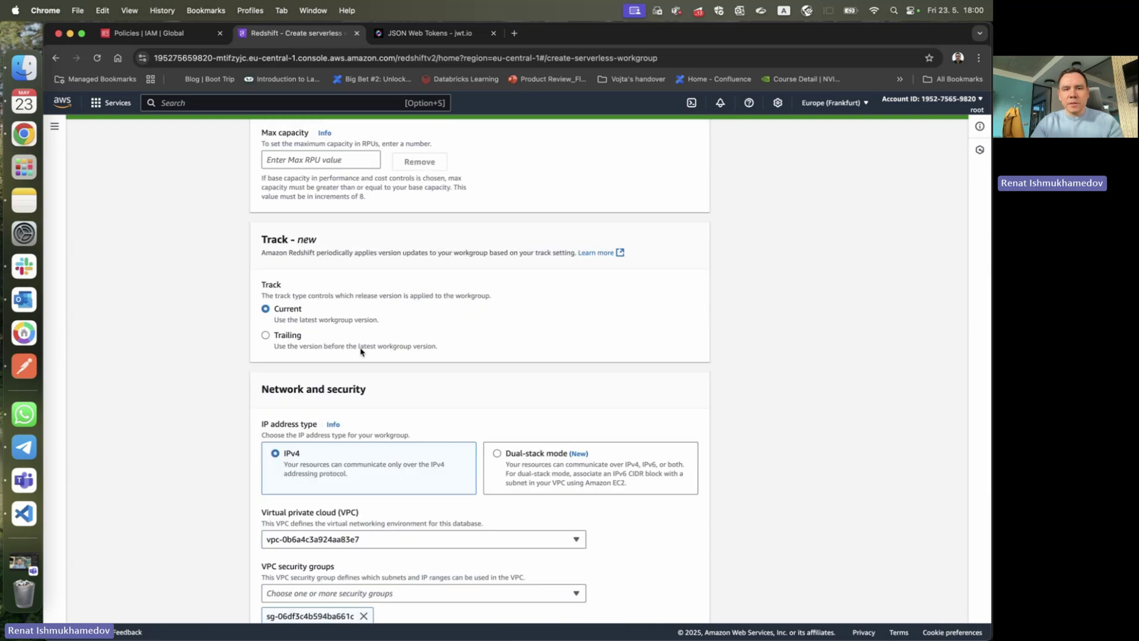
pyautogui.scroll(-3, 360, 351)
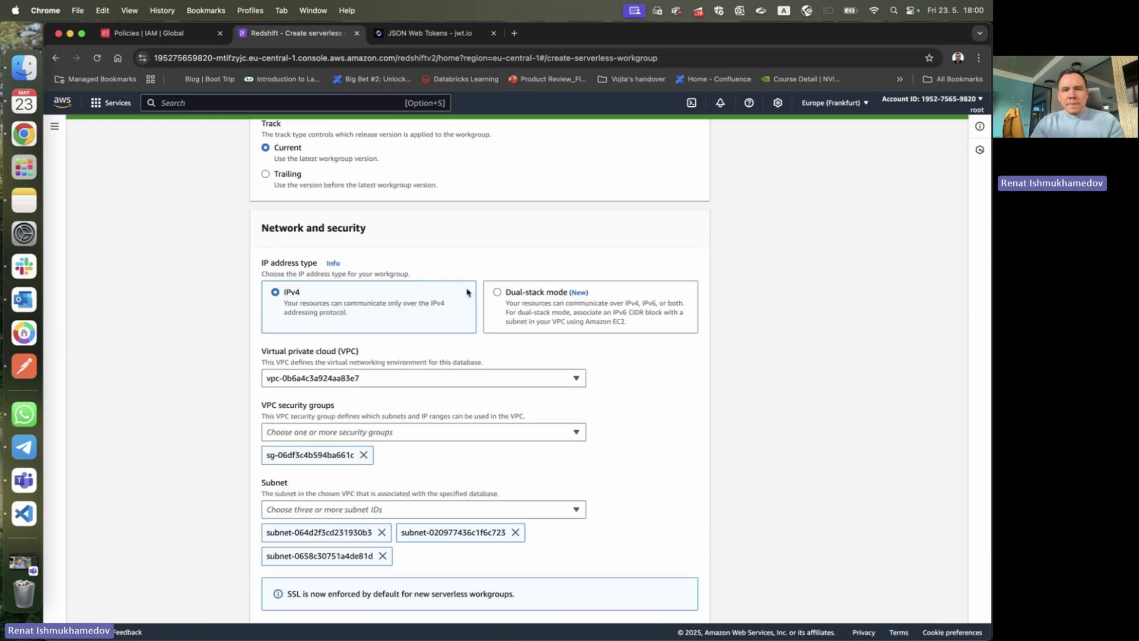
pyautogui.scroll(-1, 467, 292)
pyautogui.scroll(-2, 395, 280)
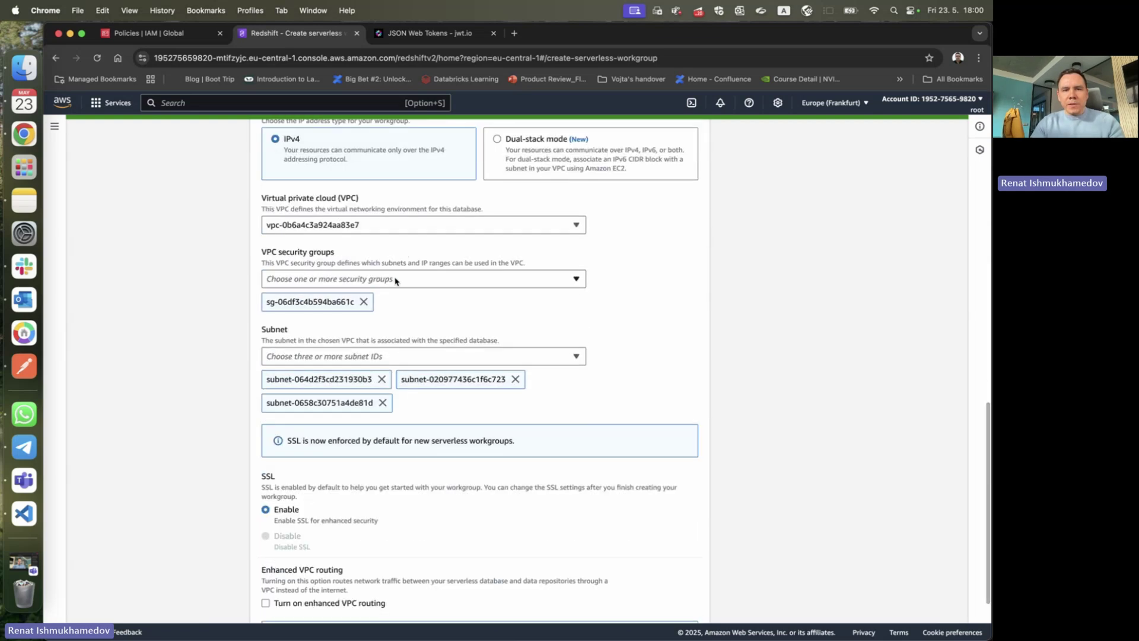
# Step: Choose security groups sg-06df3c4b594ba661c and sg-07e37ac840ec52bbf plus three subnets for the workgroup
pyautogui.click(395, 280)
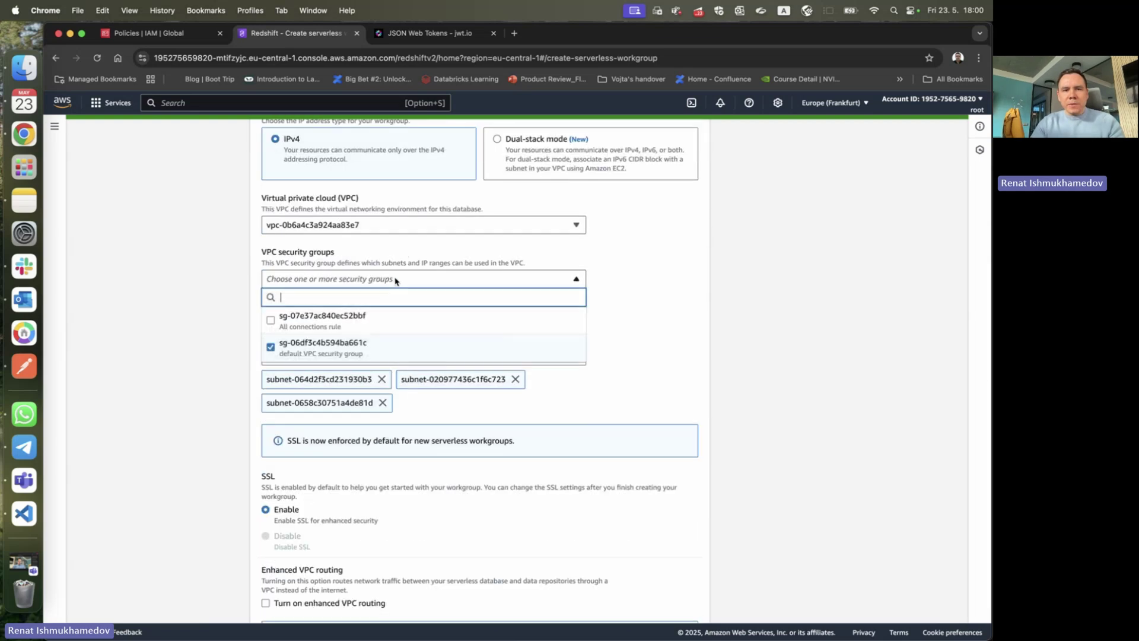
pyautogui.click(271, 321)
pyautogui.click(637, 322)
pyautogui.click(454, 276)
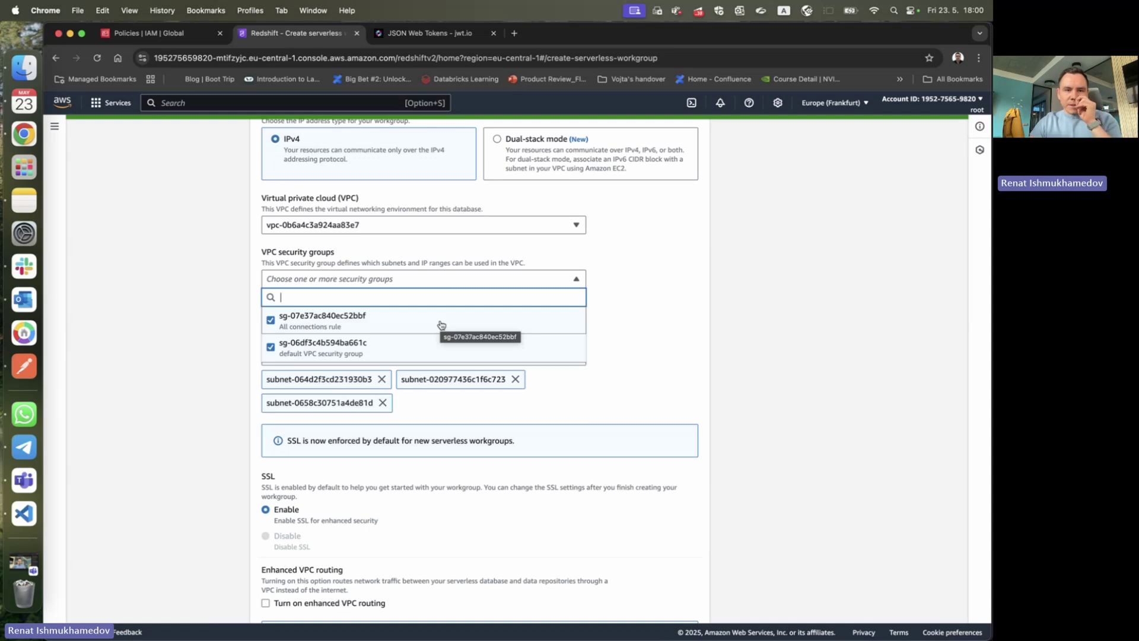
pyautogui.click(672, 309)
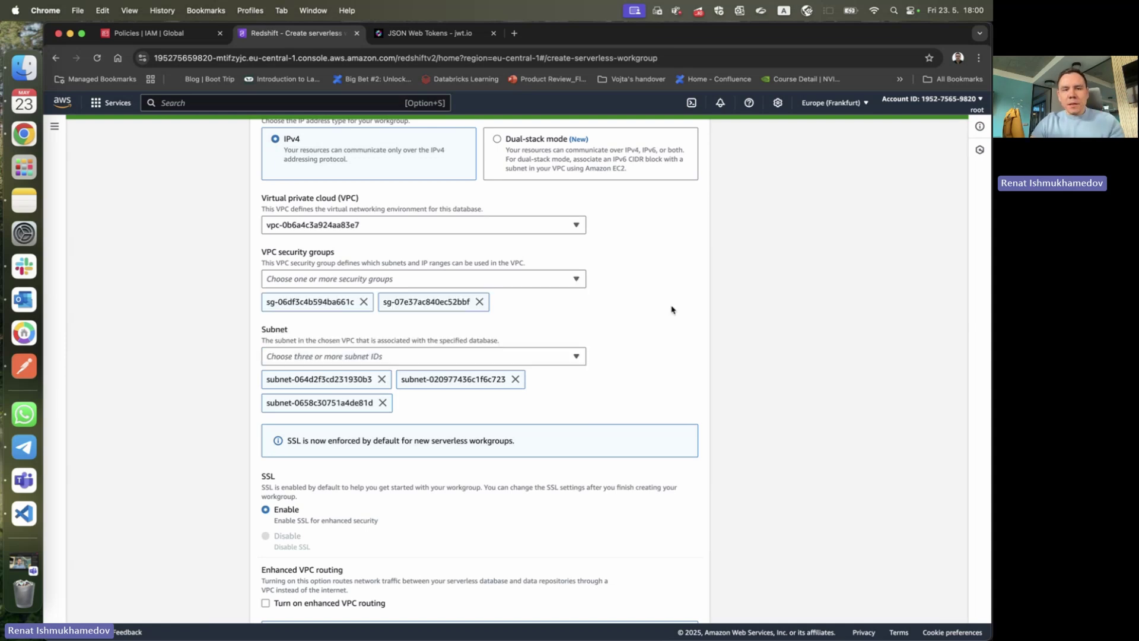
pyautogui.scroll(-3, 439, 314)
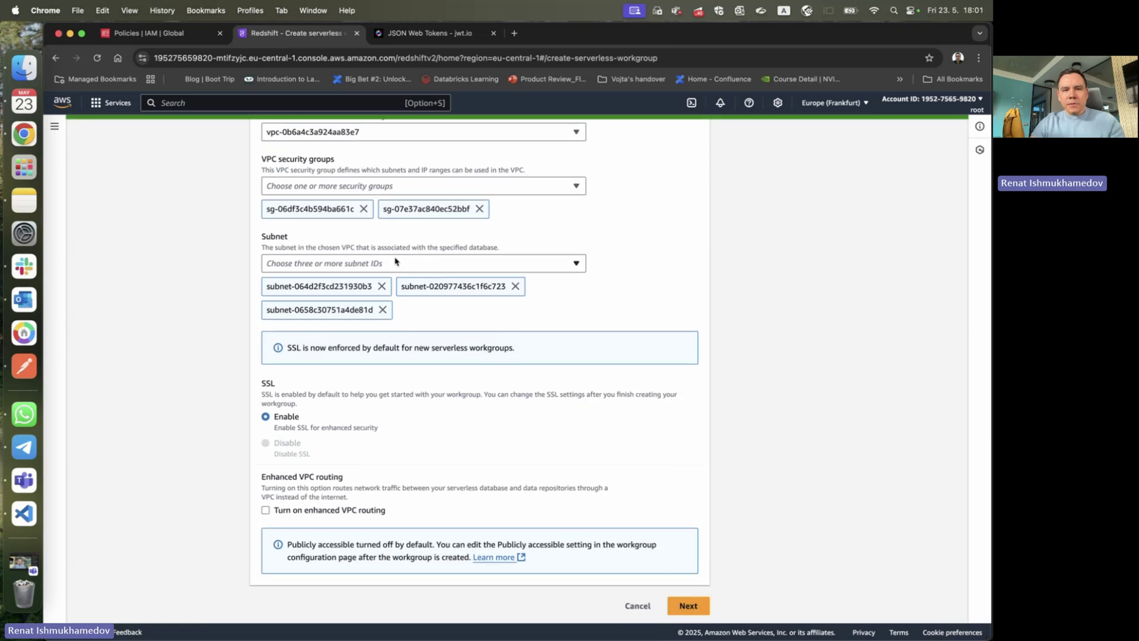
pyautogui.click(395, 263)
pyautogui.click(623, 240)
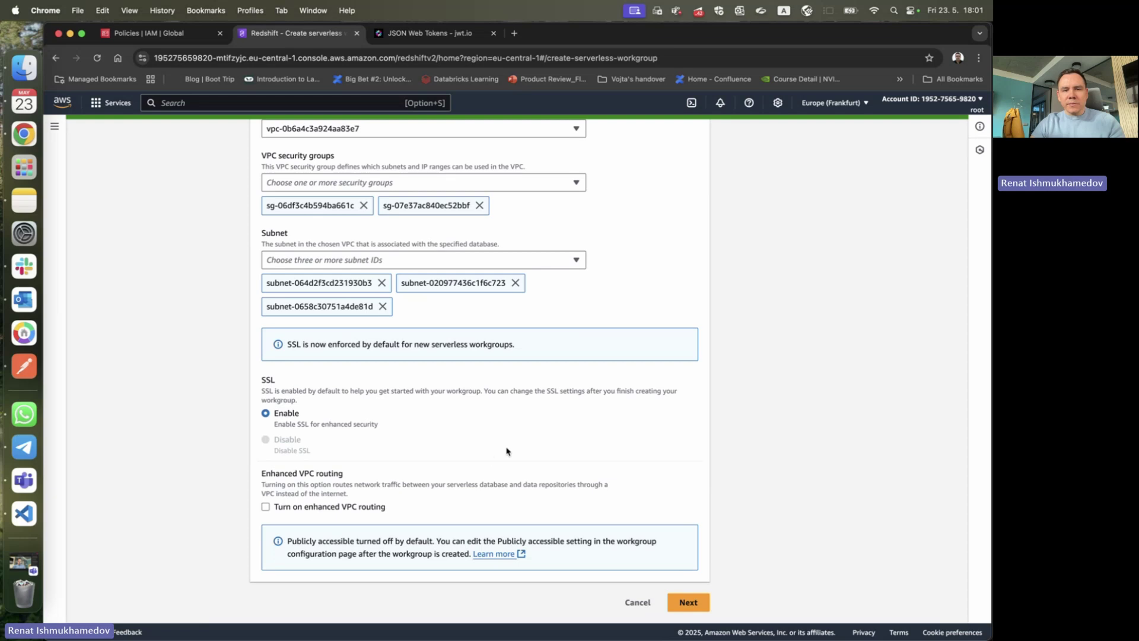
# Step: Name the new namespace 'alteryx', keeping database dev and default admin credentials
pyautogui.click(688, 602)
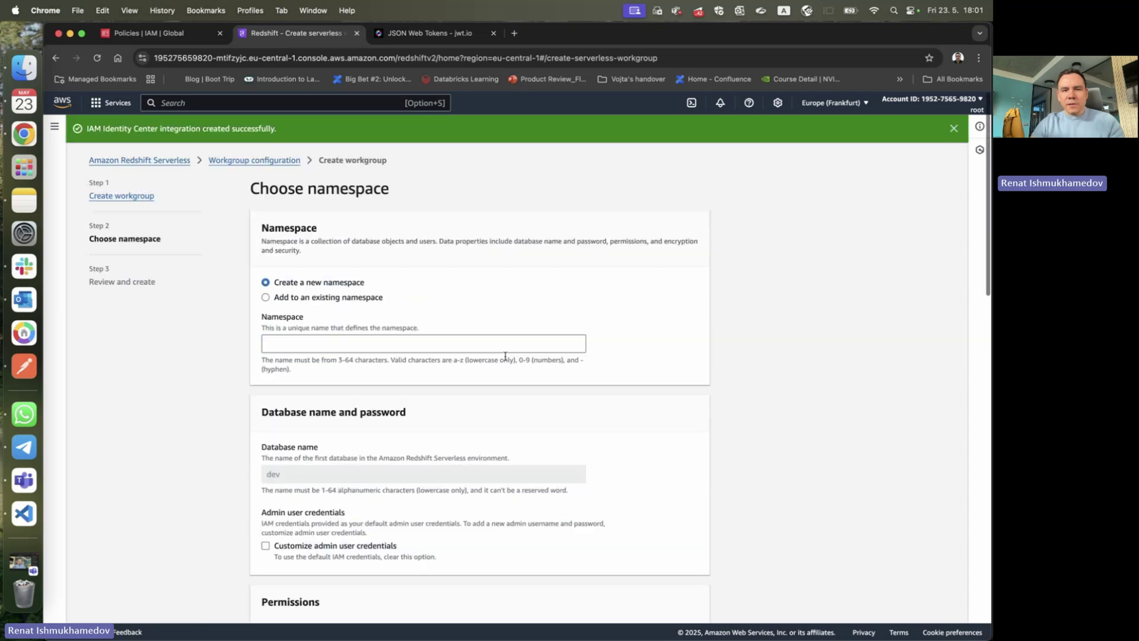
pyautogui.click(361, 342)
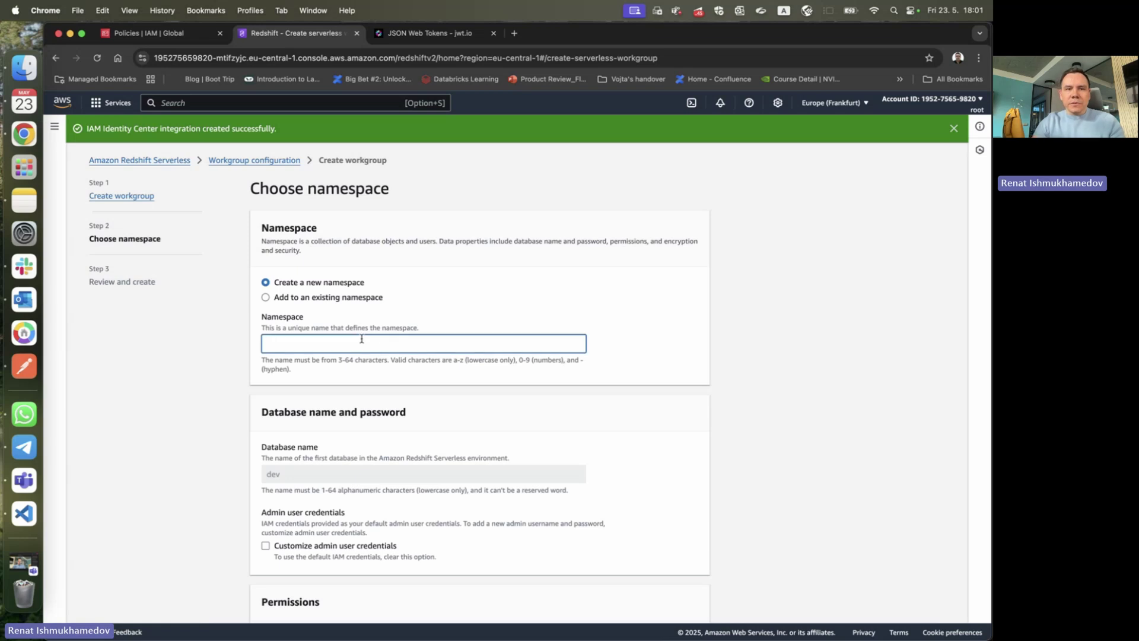
pyautogui.write('alteryx')
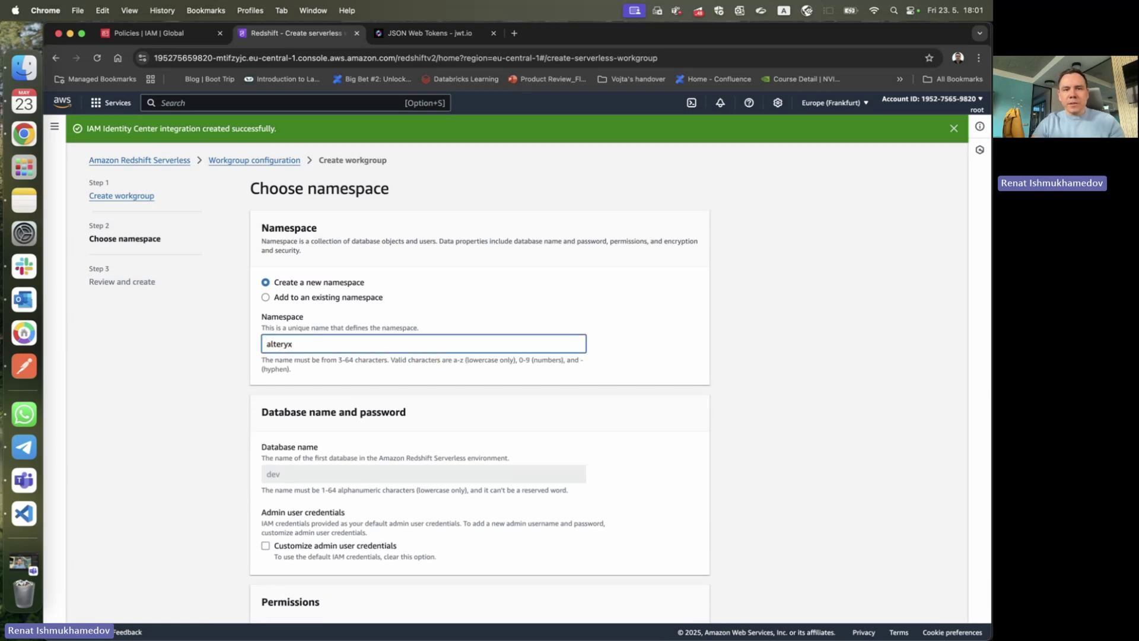
pyautogui.scroll(-2, 417, 330)
pyautogui.click(413, 332)
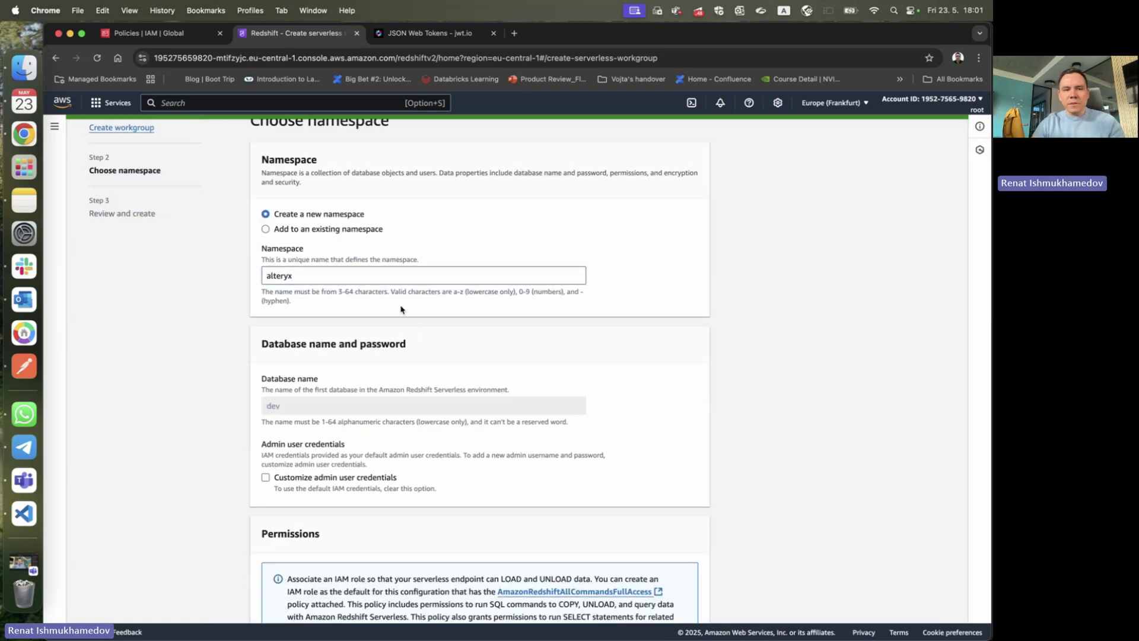
pyautogui.scroll(-4, 366, 317)
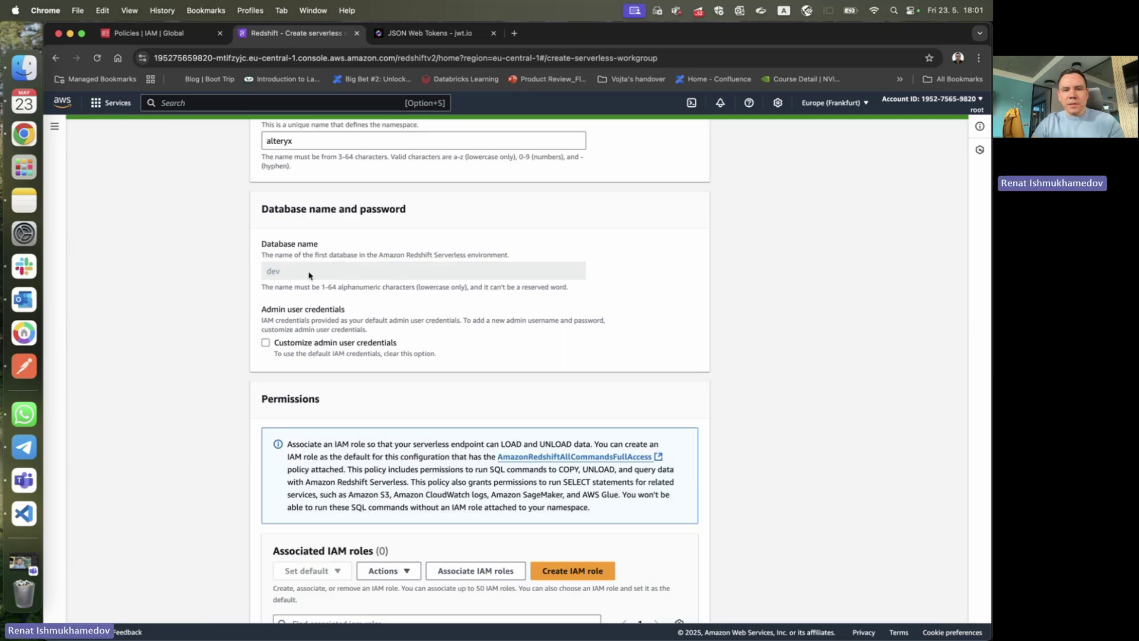
pyautogui.scroll(-3, 309, 275)
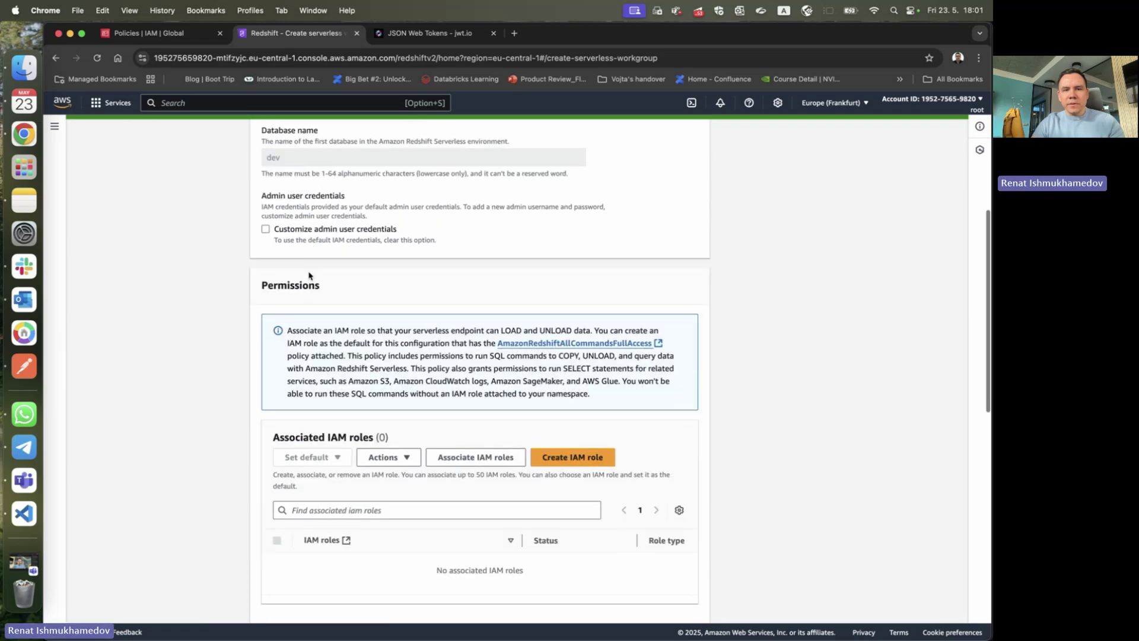
pyautogui.click(306, 229)
pyautogui.click(306, 229)
pyautogui.scroll(-5, 321, 245)
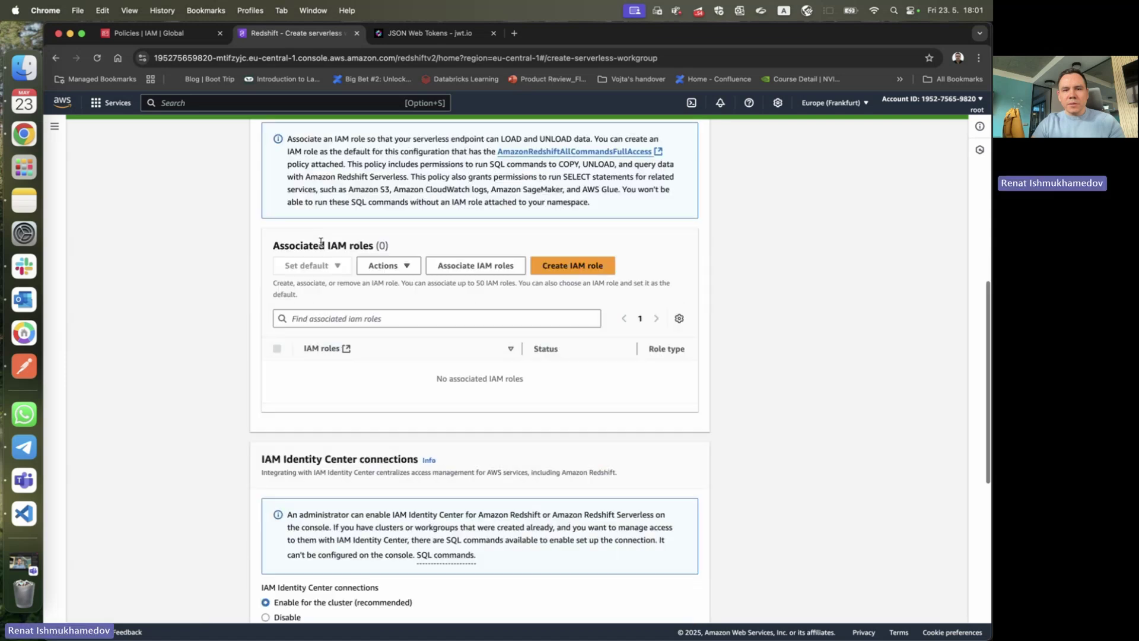
pyautogui.scroll(1, 341, 296)
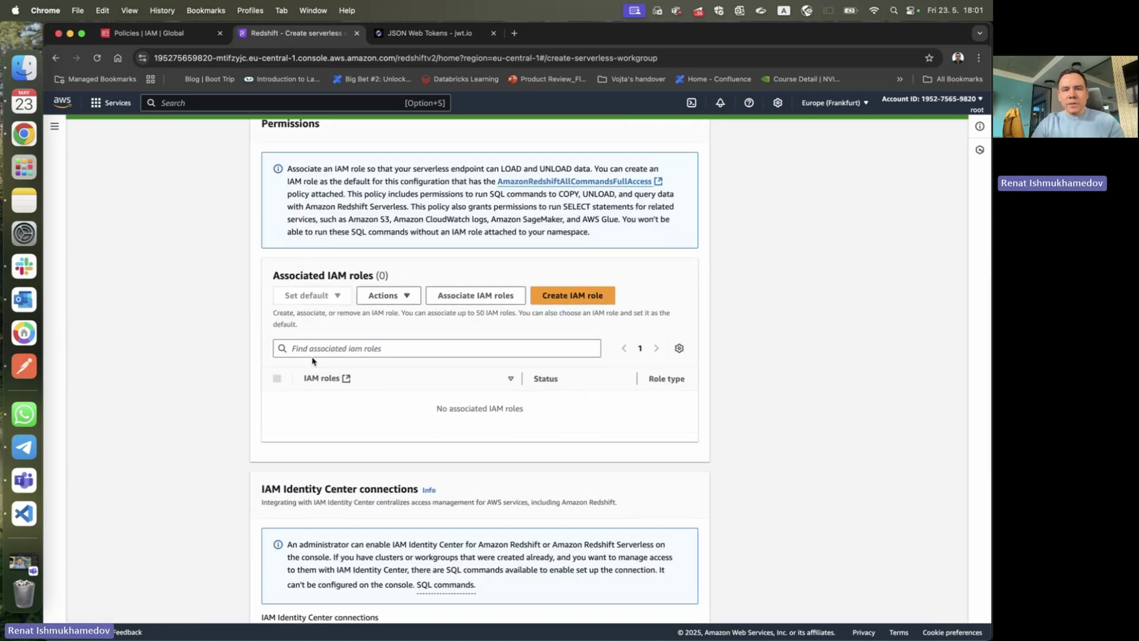
pyautogui.scroll(-1, 373, 323)
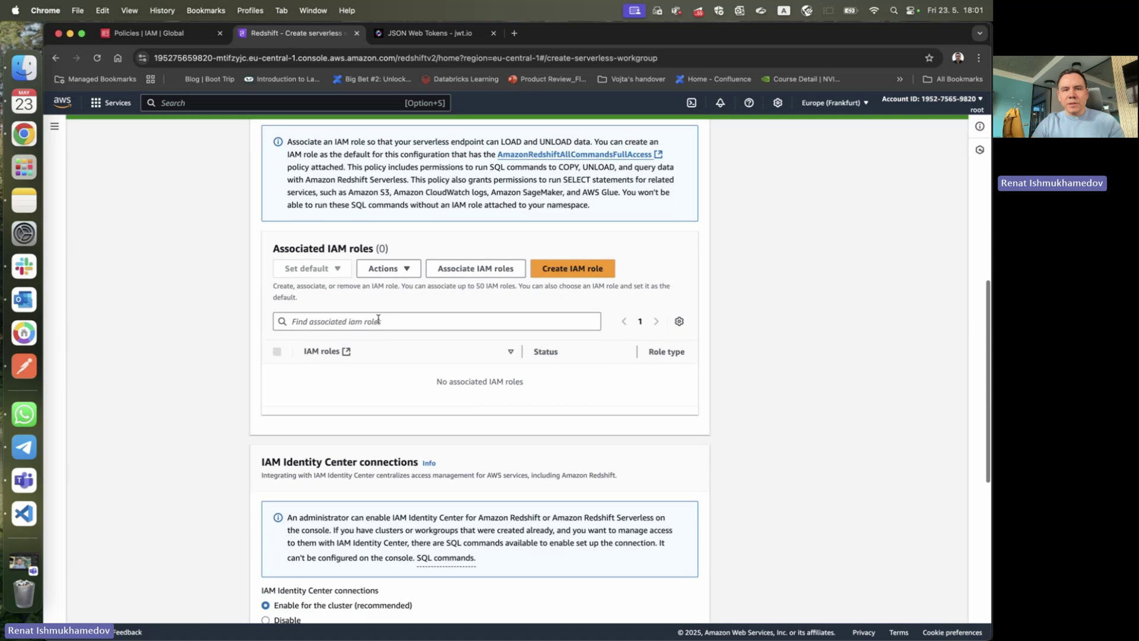
# Step: Tick AWS-TIP_REDSHIFT-DEMO in the Associate IAM roles dialog and attach it to the namespace
pyautogui.click(468, 274)
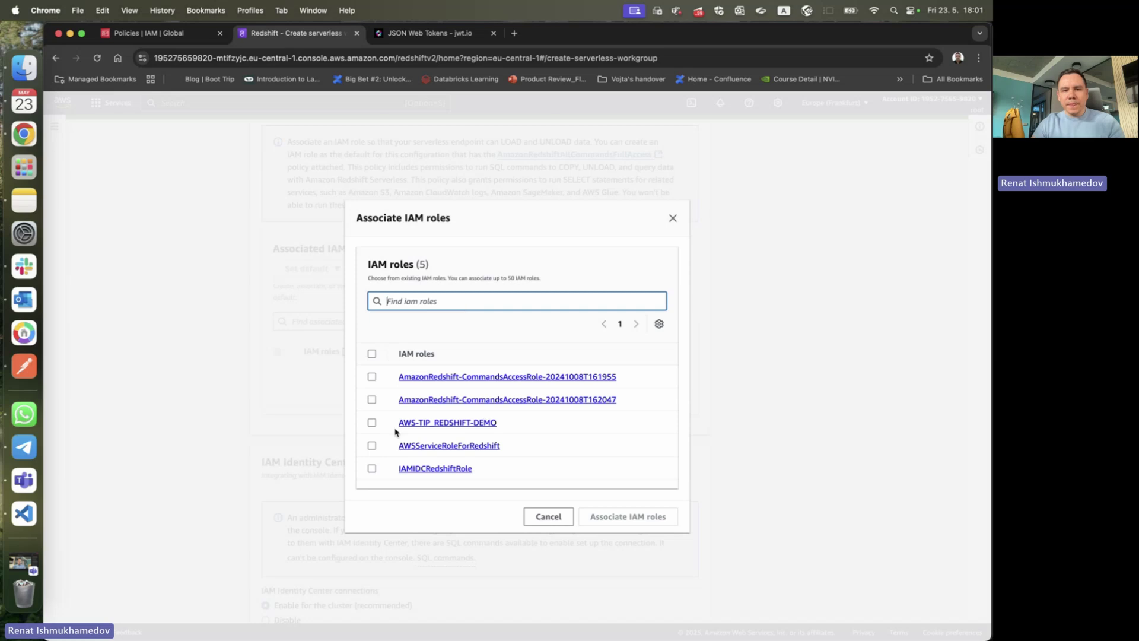
pyautogui.click(372, 423)
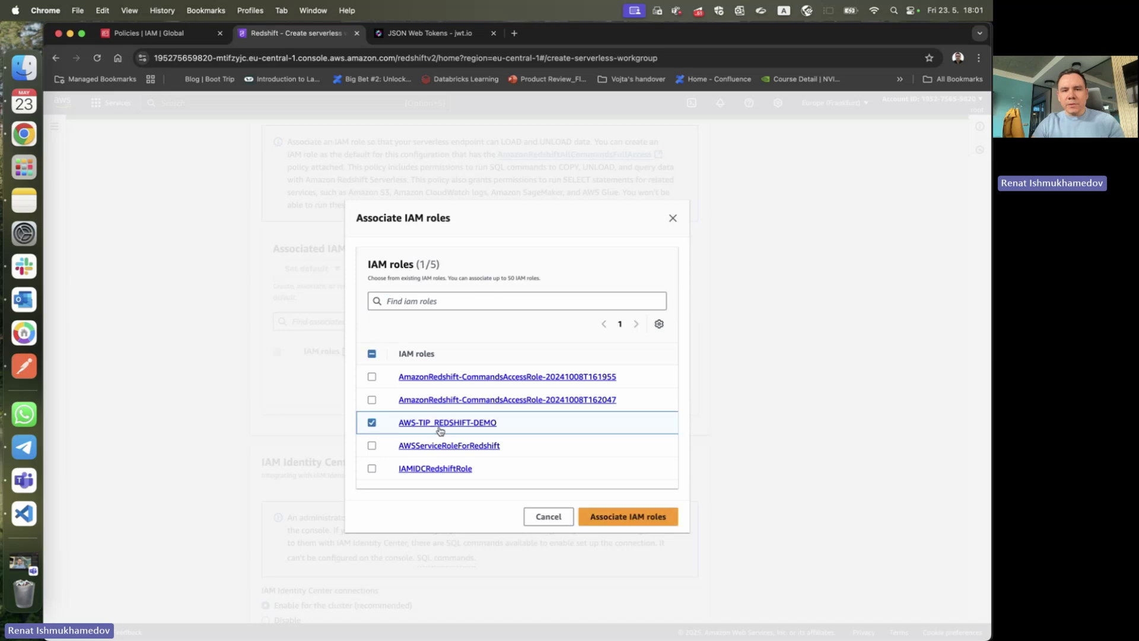
pyautogui.click(613, 518)
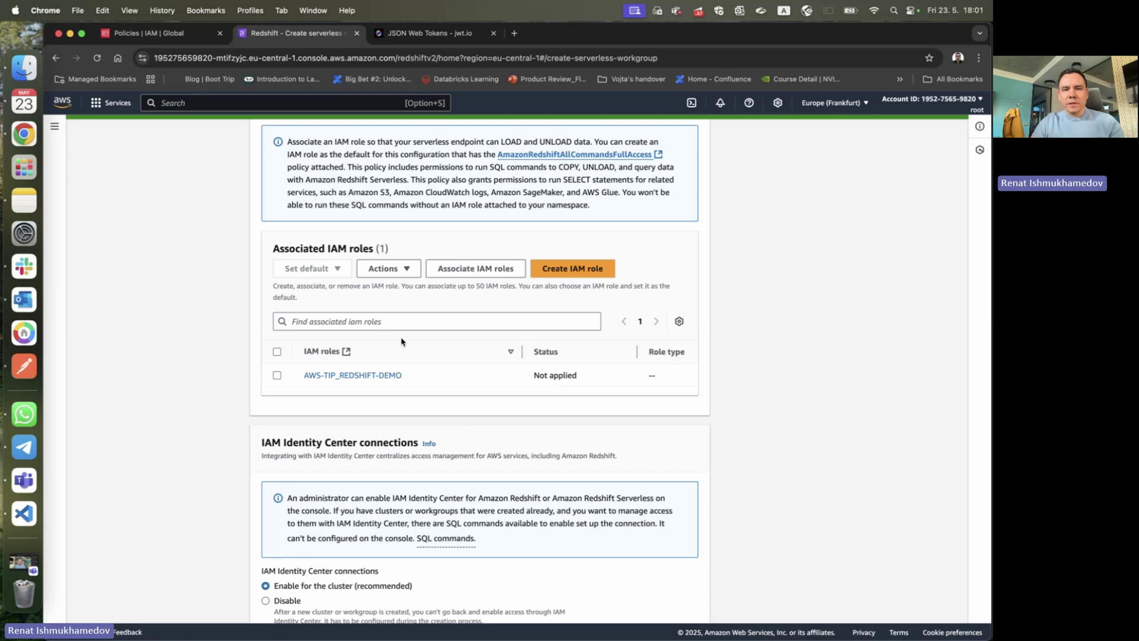
# Step: Select redshift-tip-application-demo as the workgroup's Redshift IAM Identity Center application
pyautogui.scroll(-5, 401, 342)
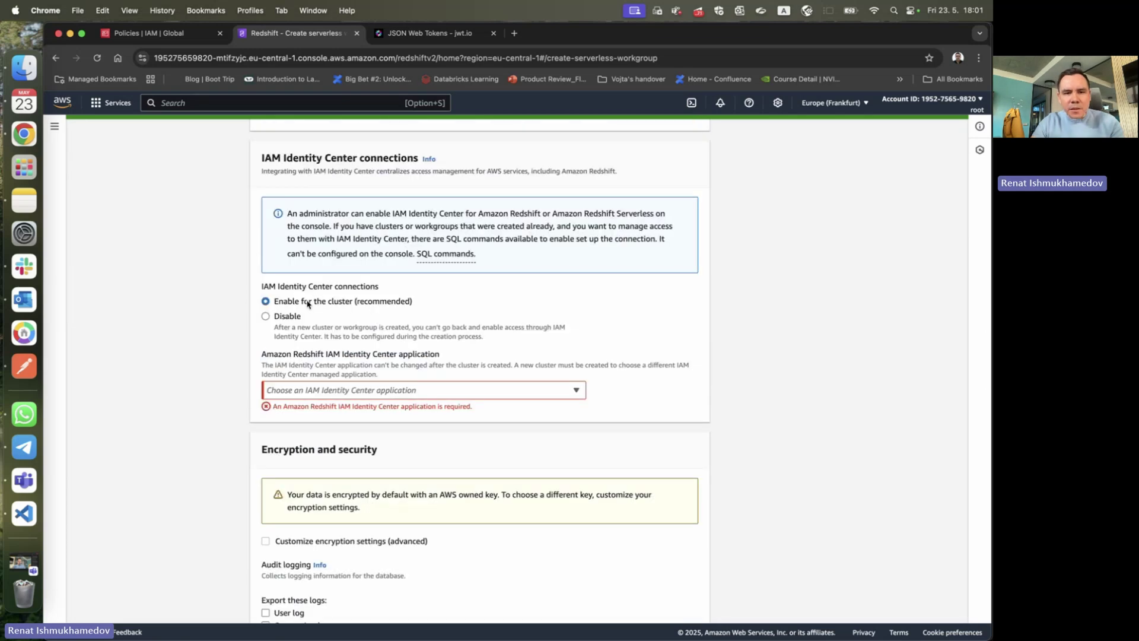
pyautogui.moveTo(263, 286)
pyautogui.mouseDown()
pyautogui.moveTo(374, 287)
pyautogui.moveTo(278, 288)
pyautogui.mouseUp()
pyautogui.scroll(-1, 356, 289)
pyautogui.scroll(-3, 356, 290)
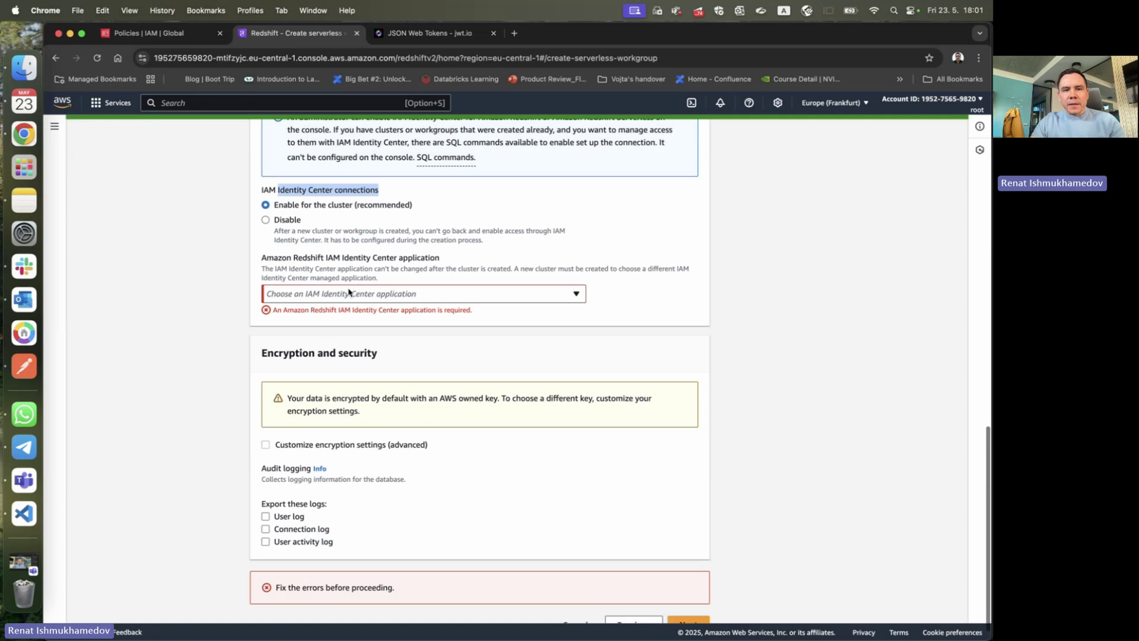
pyautogui.click(345, 295)
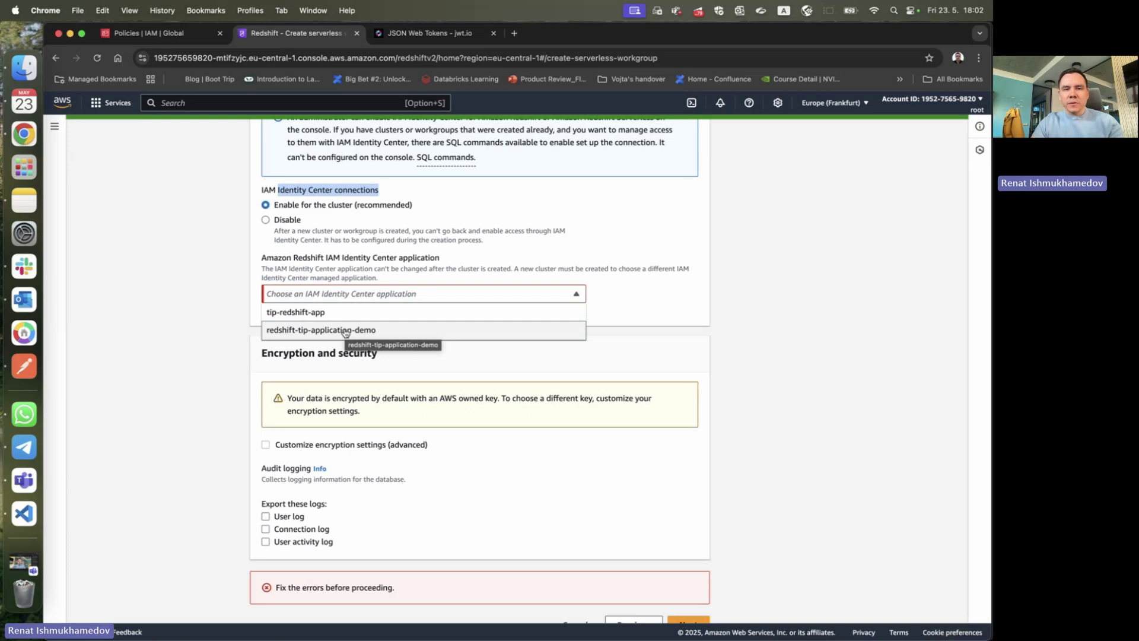
pyautogui.click(342, 331)
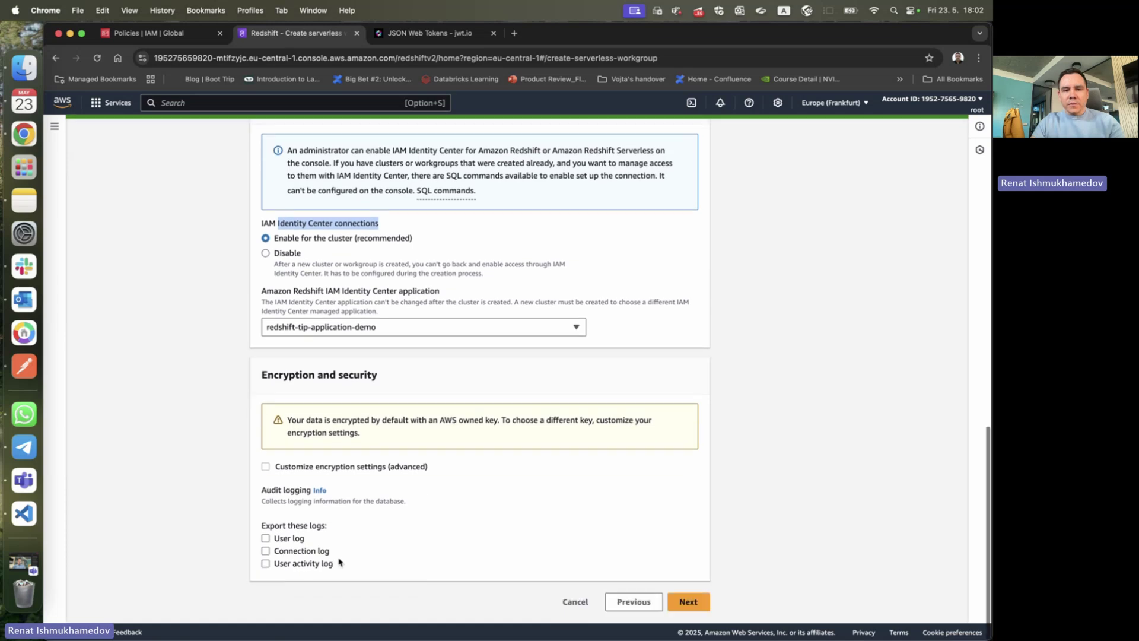
# Step: Review and create the alteryx workgroup and namespace, then open the workgroup once Available
pyautogui.click(688, 602)
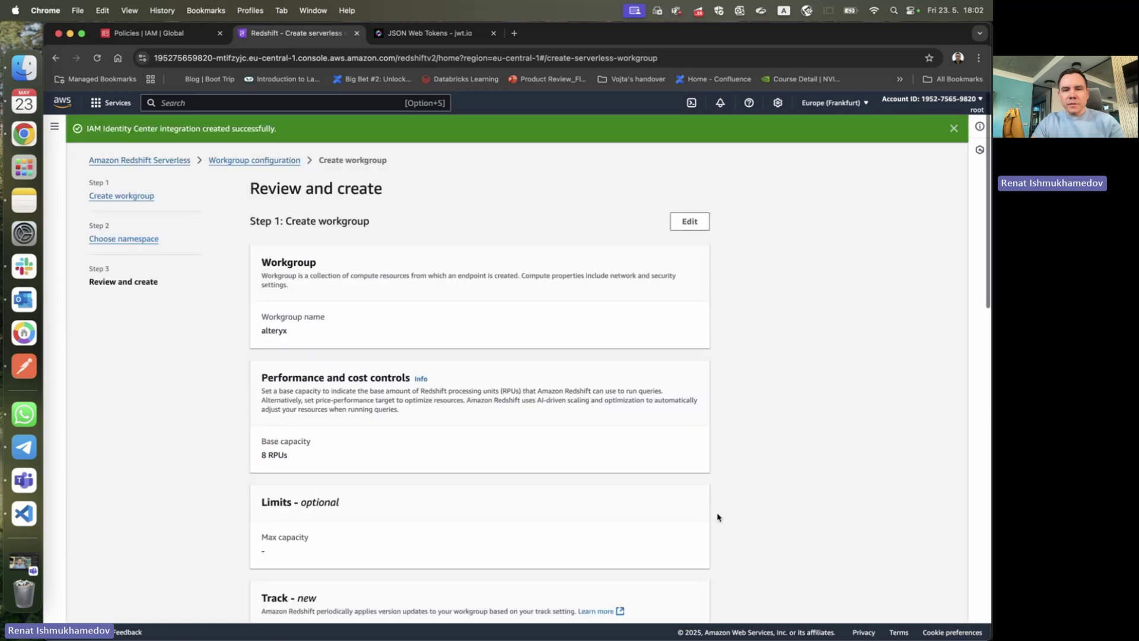
pyautogui.scroll(-15, 715, 513)
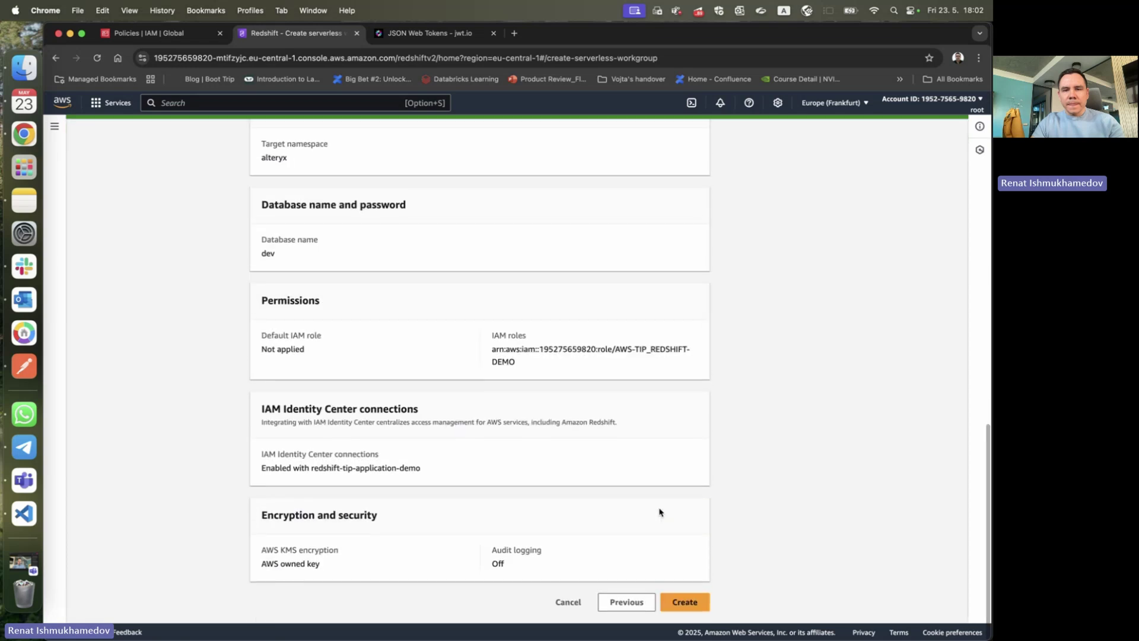
pyautogui.click(686, 599)
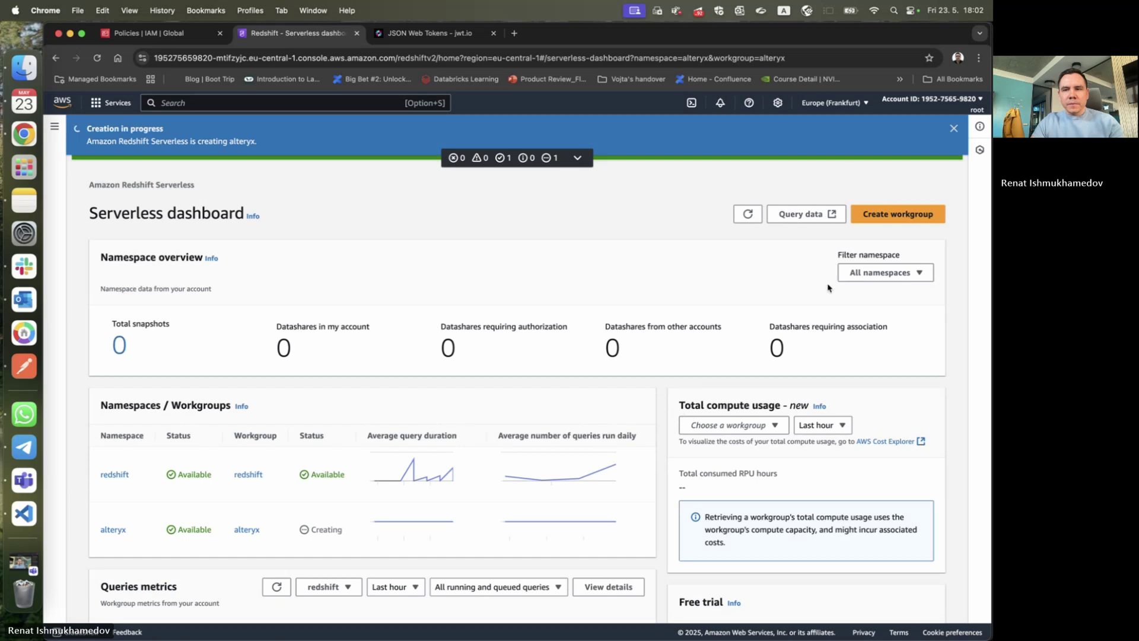
pyautogui.scroll(-3, 404, 356)
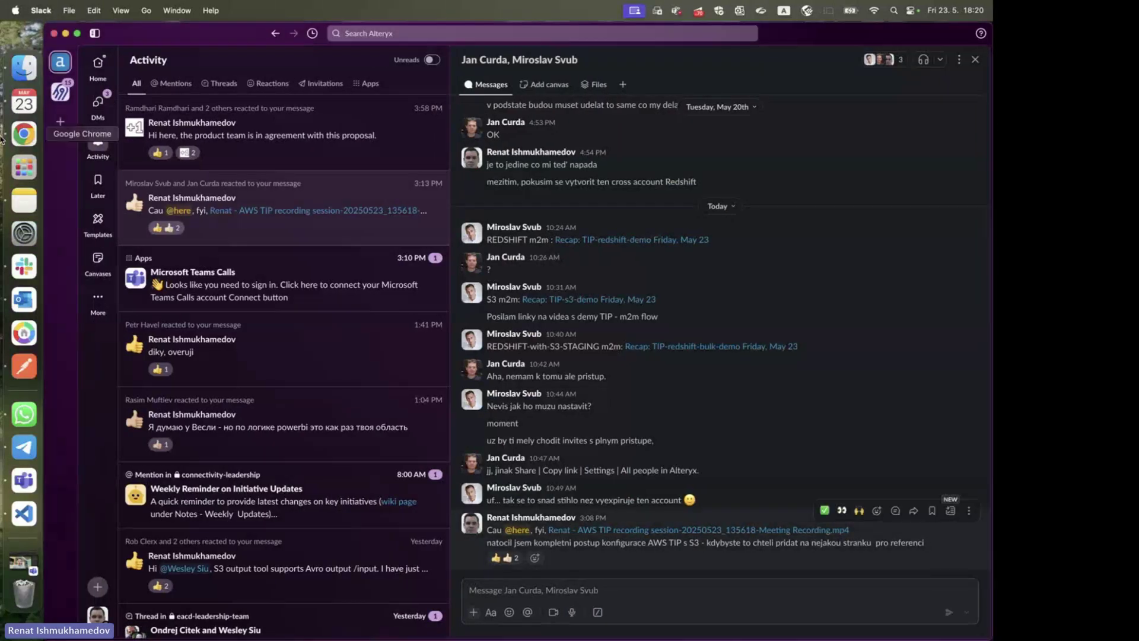
pyautogui.click(2, 138)
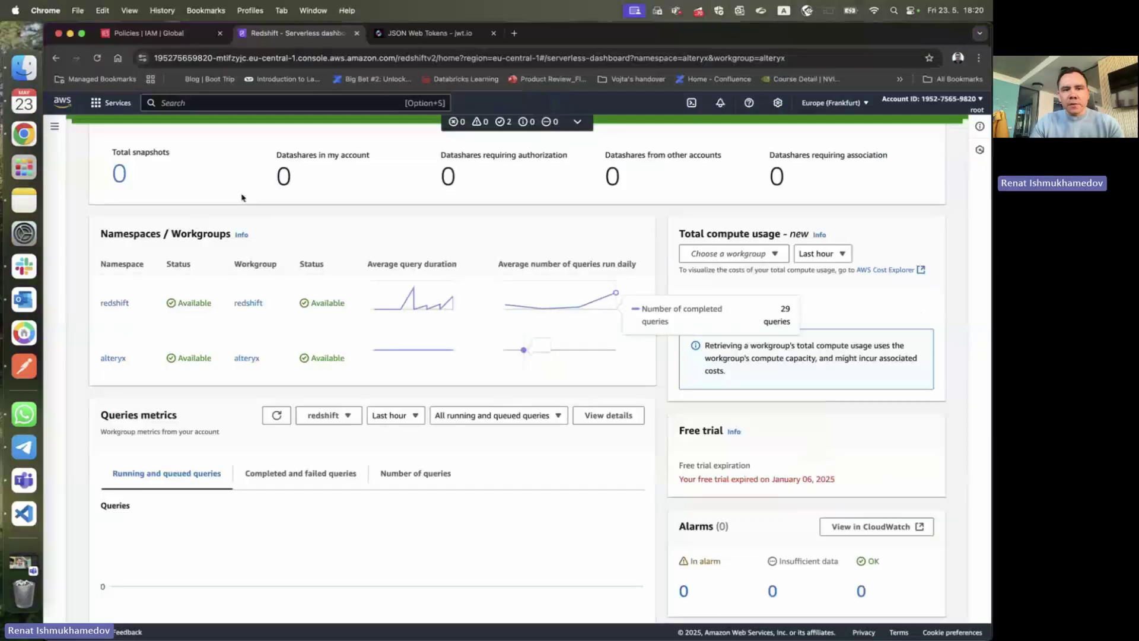
pyautogui.click(244, 358)
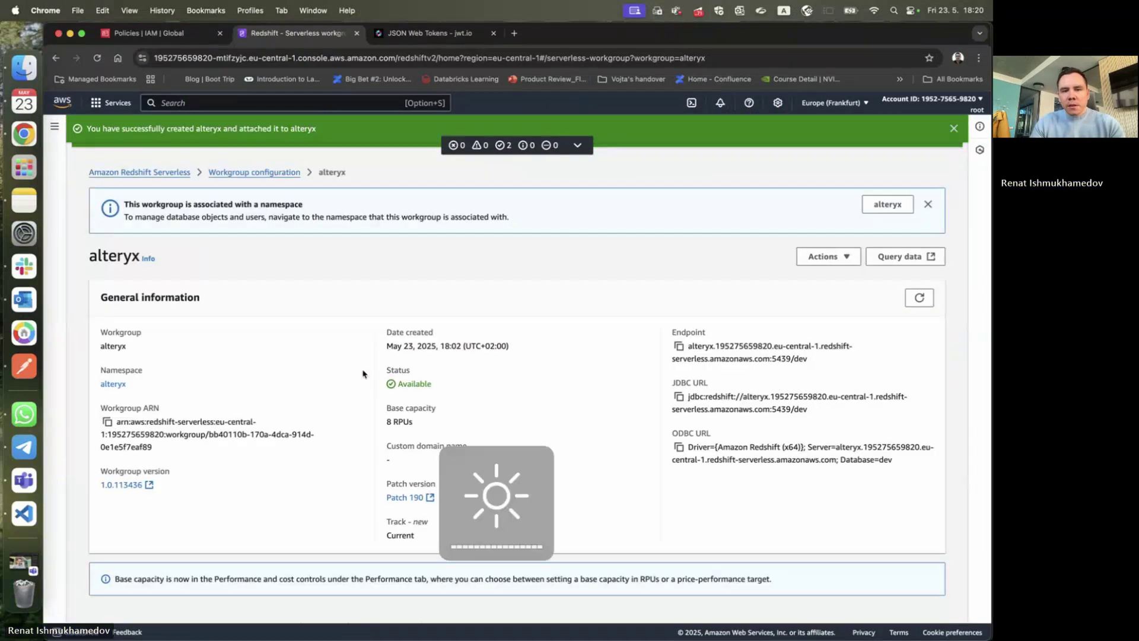
# Step: Find the Publicly accessible setting and edit the alteryx workgroup's network settings
pyautogui.scroll(-5, 364, 374)
pyautogui.scroll(-6, 364, 374)
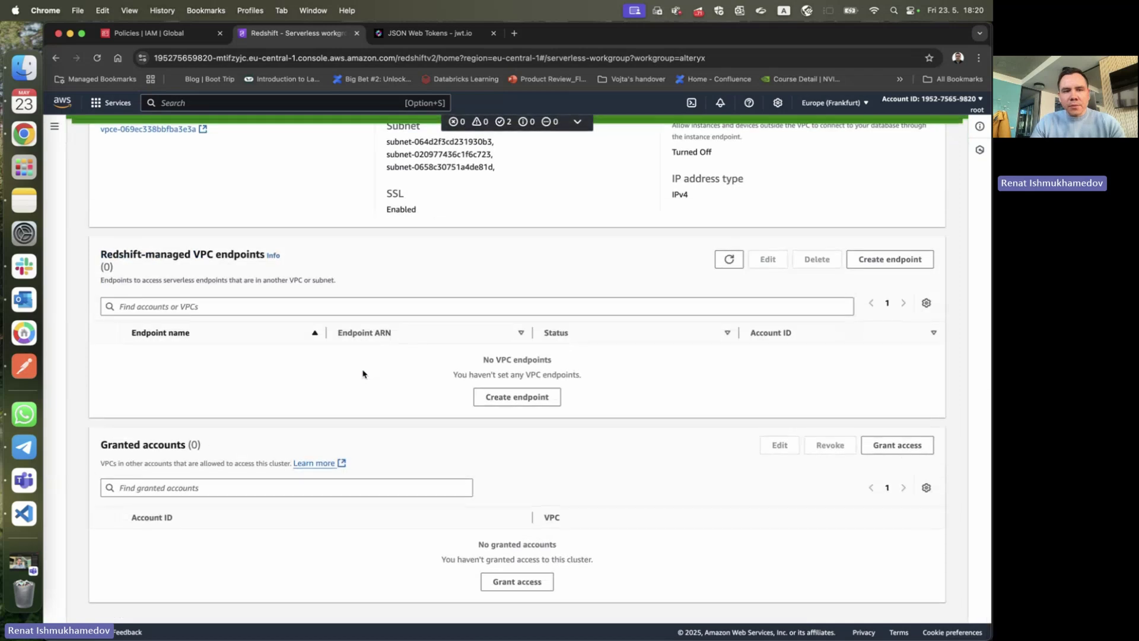
pyautogui.scroll(3, 363, 374)
pyautogui.scroll(-3, 364, 374)
pyautogui.scroll(3, 364, 374)
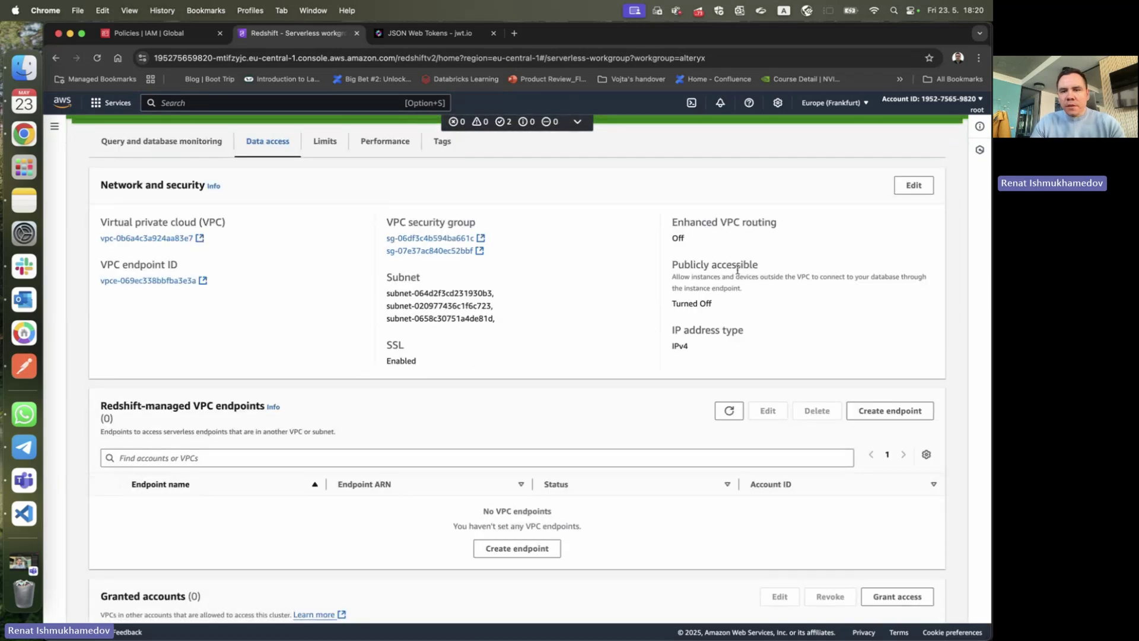
pyautogui.moveTo(673, 264); pyautogui.dragTo(771, 262)
pyautogui.click(906, 193)
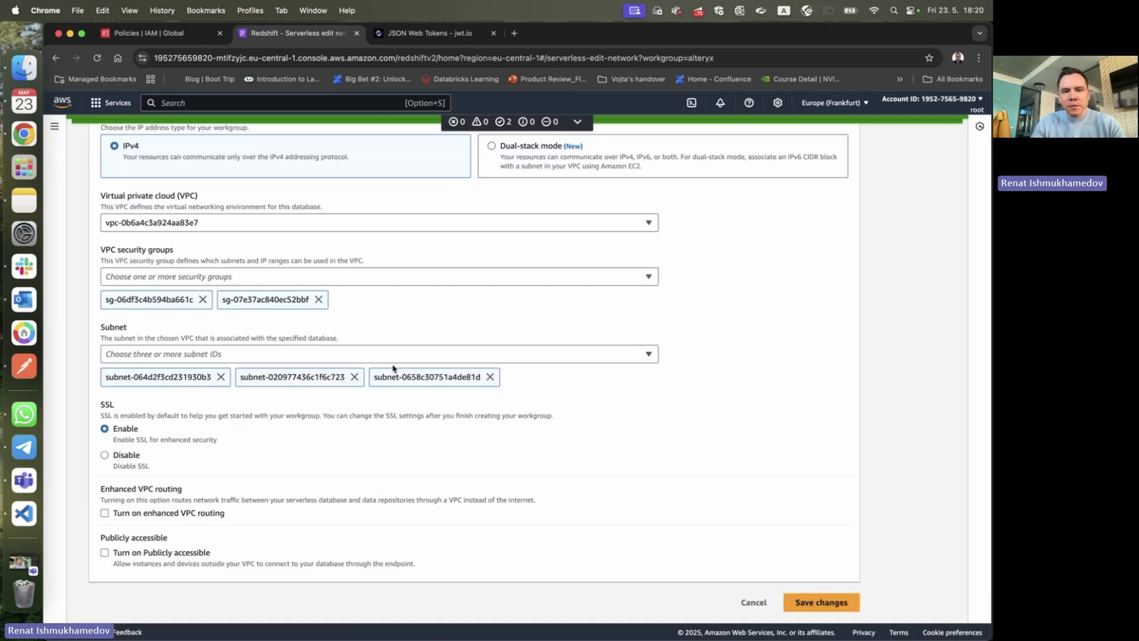
# Step: Turn on Publicly accessible and save the network changes
pyautogui.scroll(3, 392, 369)
pyautogui.scroll(-3, 391, 368)
pyautogui.click(105, 553)
pyautogui.scroll(-3, 139, 550)
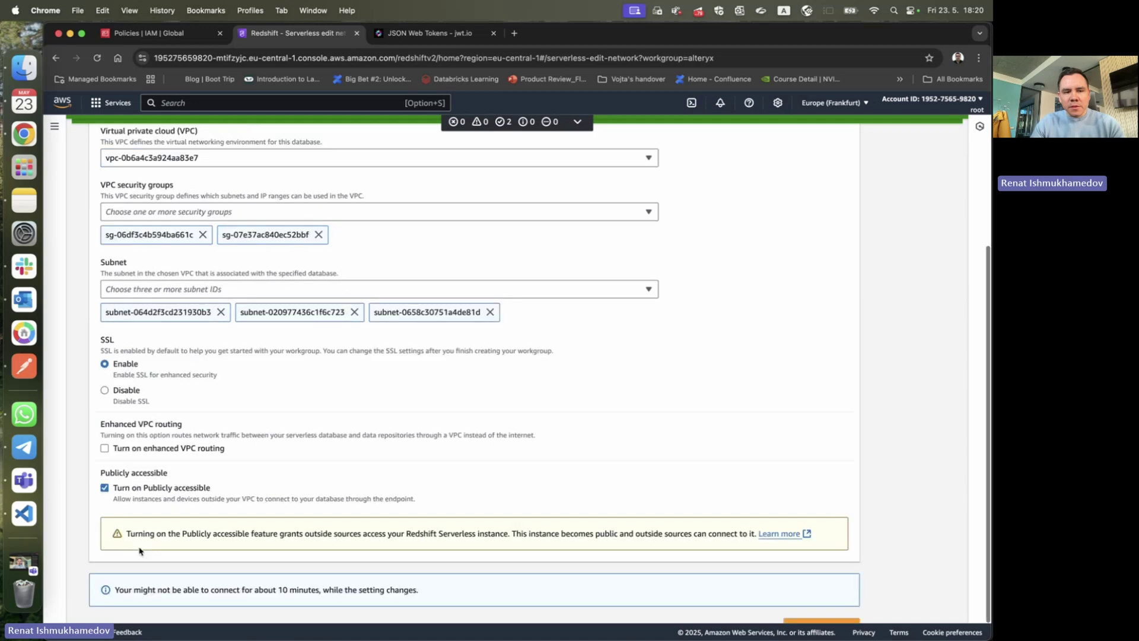
pyautogui.scroll(-1, 761, 543)
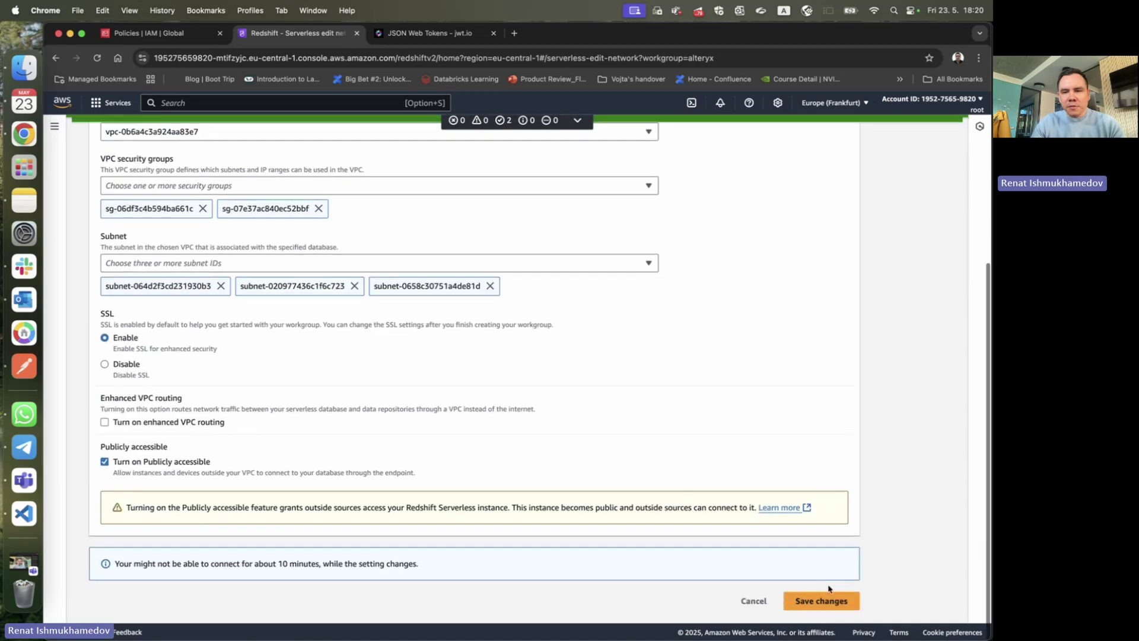
pyautogui.click(824, 601)
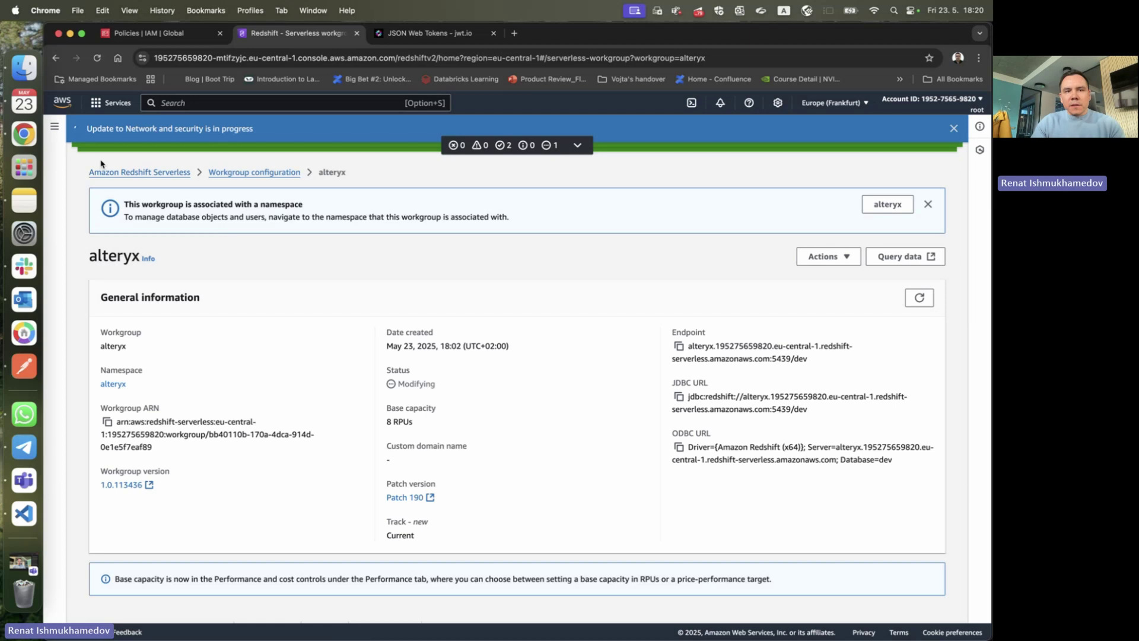
# Step: Assign the searched Identity Center user to the redshift-tip-application-demo managed application
pyautogui.click(55, 126)
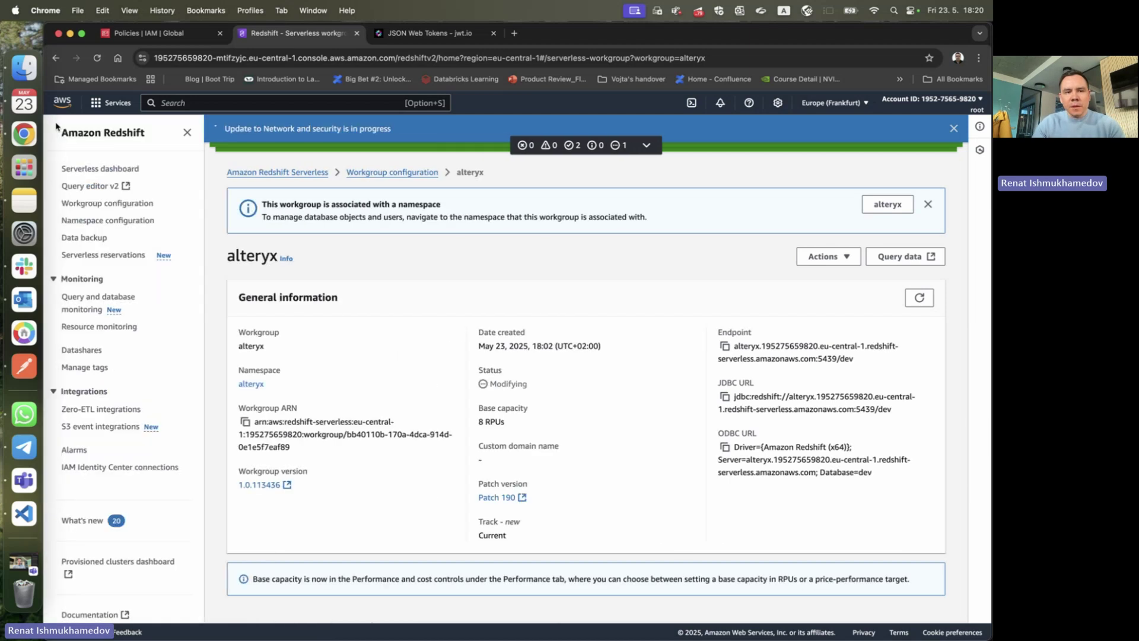
pyautogui.click(136, 468)
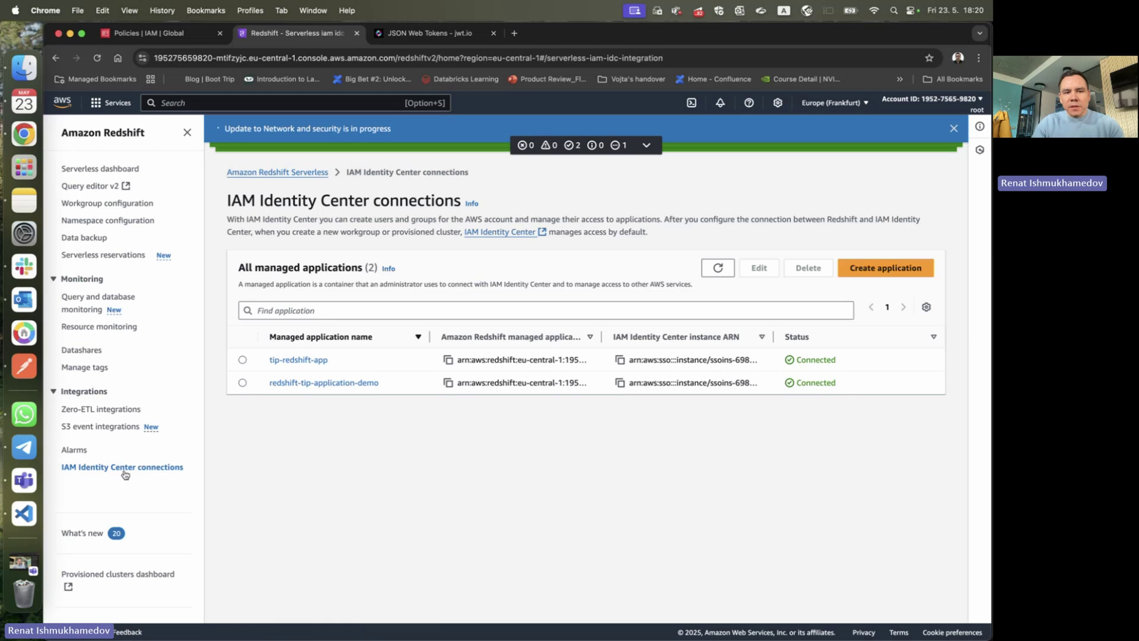
pyautogui.click(320, 384)
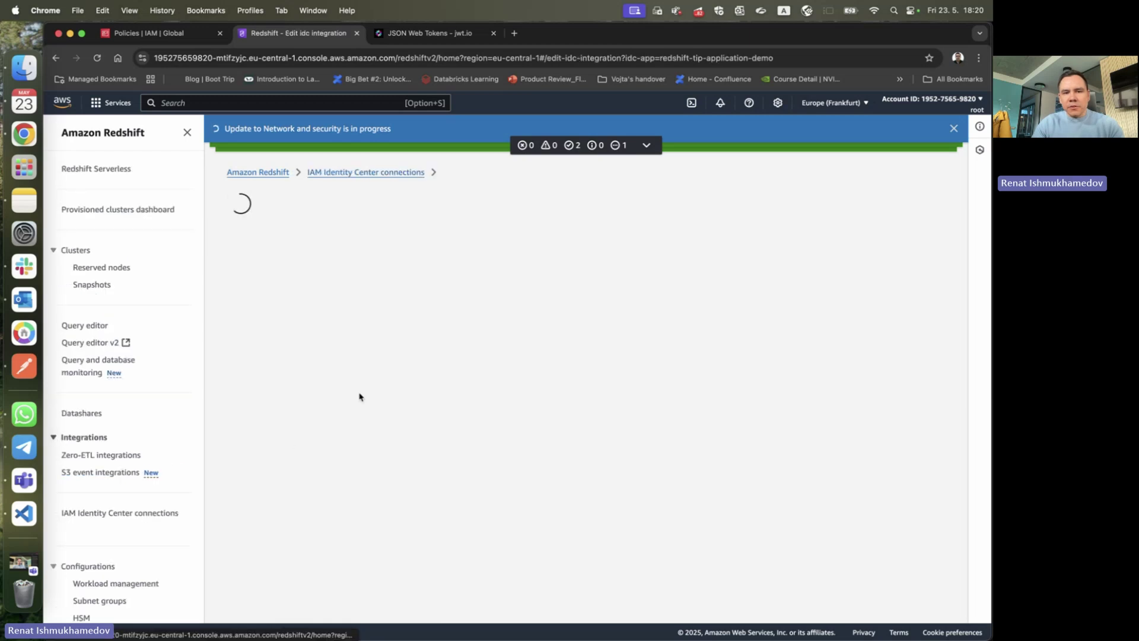
pyautogui.scroll(-3, 364, 395)
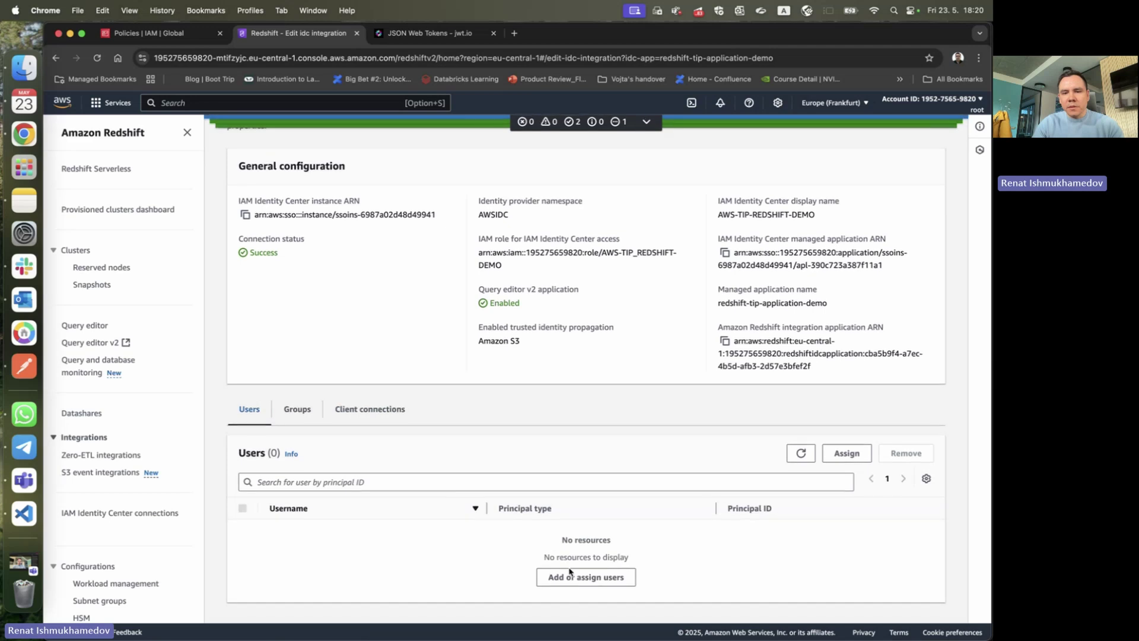
pyautogui.click(591, 568)
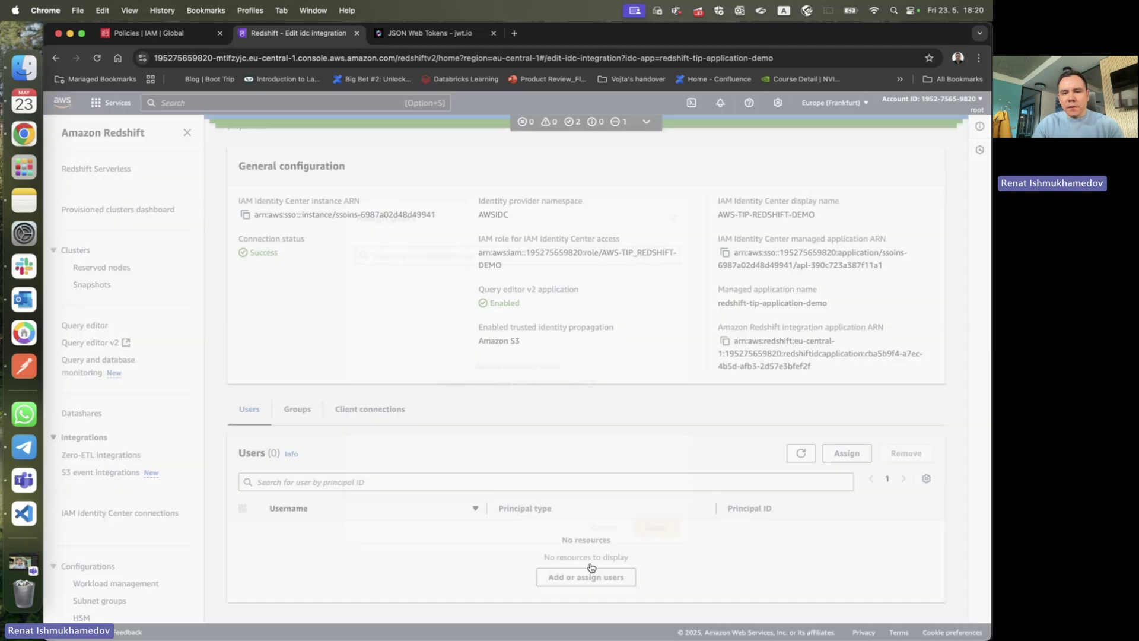
pyautogui.click(459, 250)
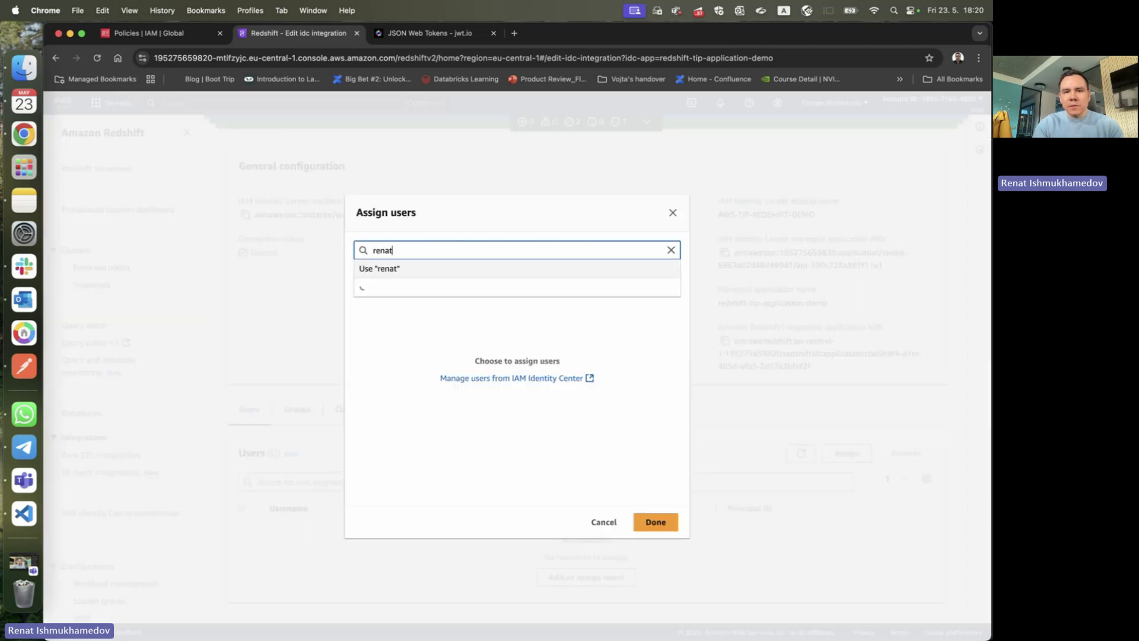
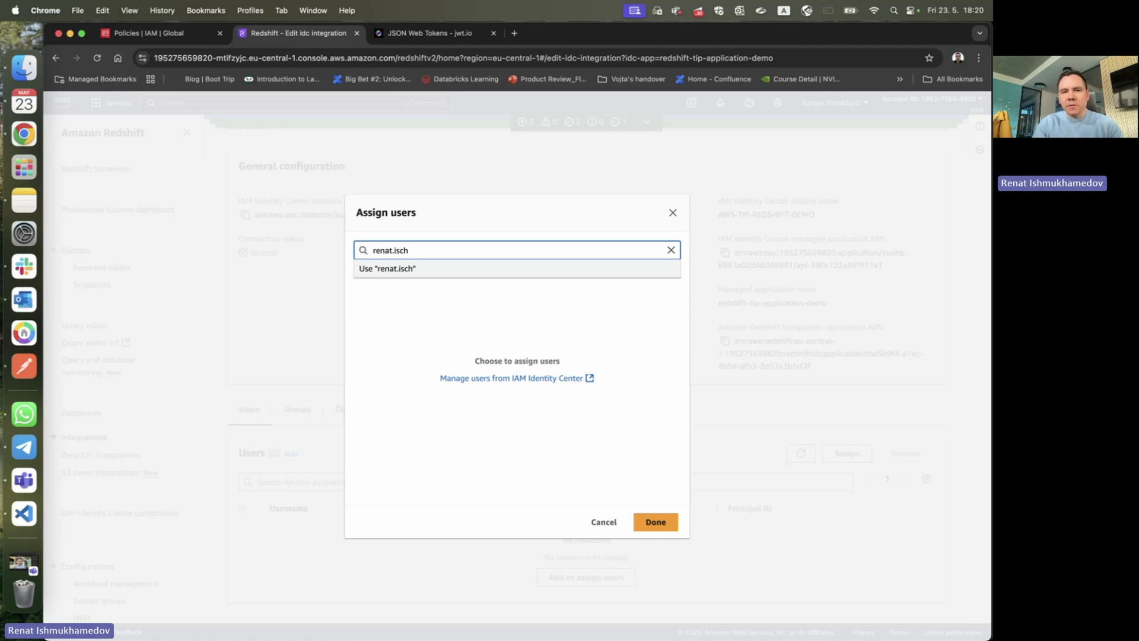
pyautogui.press('super+BackSpace')
pyautogui.write('renat')
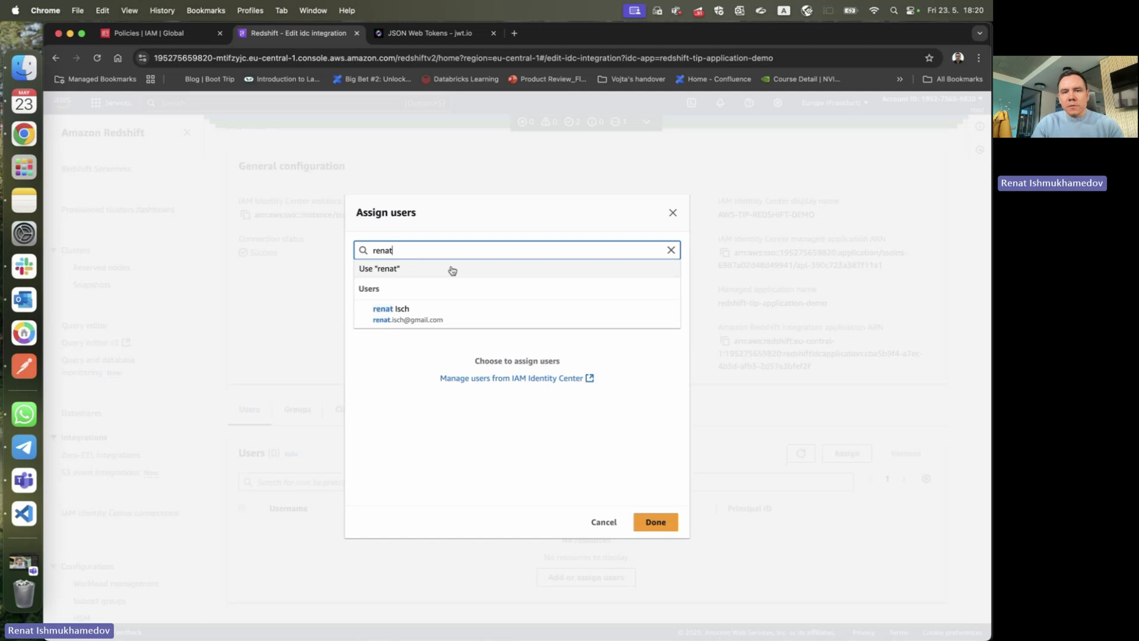
pyautogui.click(443, 313)
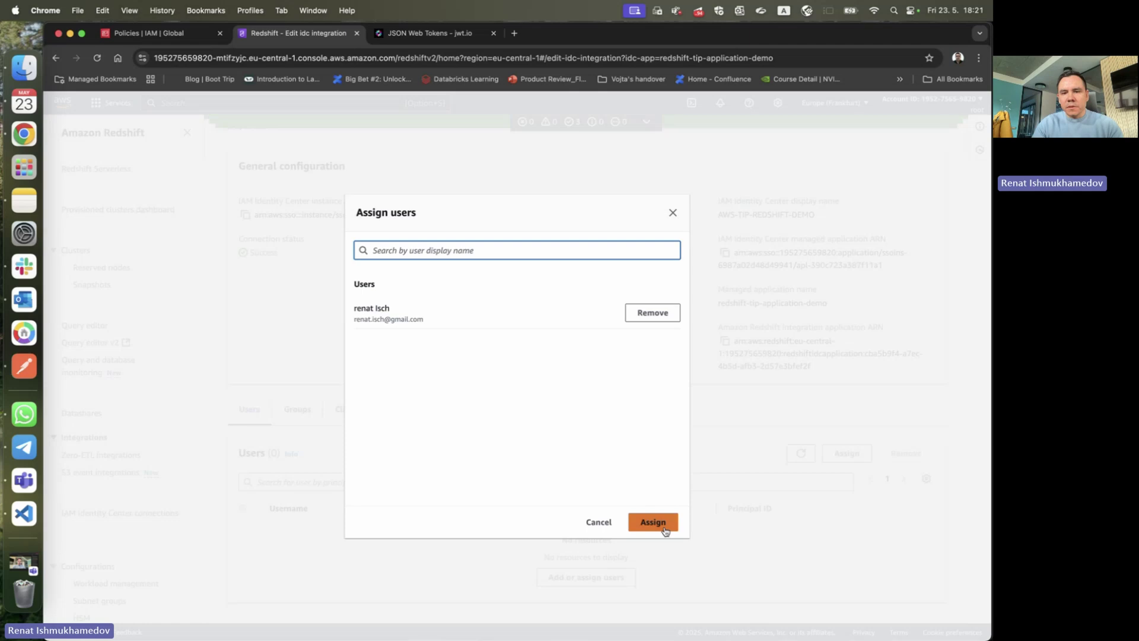
pyautogui.click(653, 522)
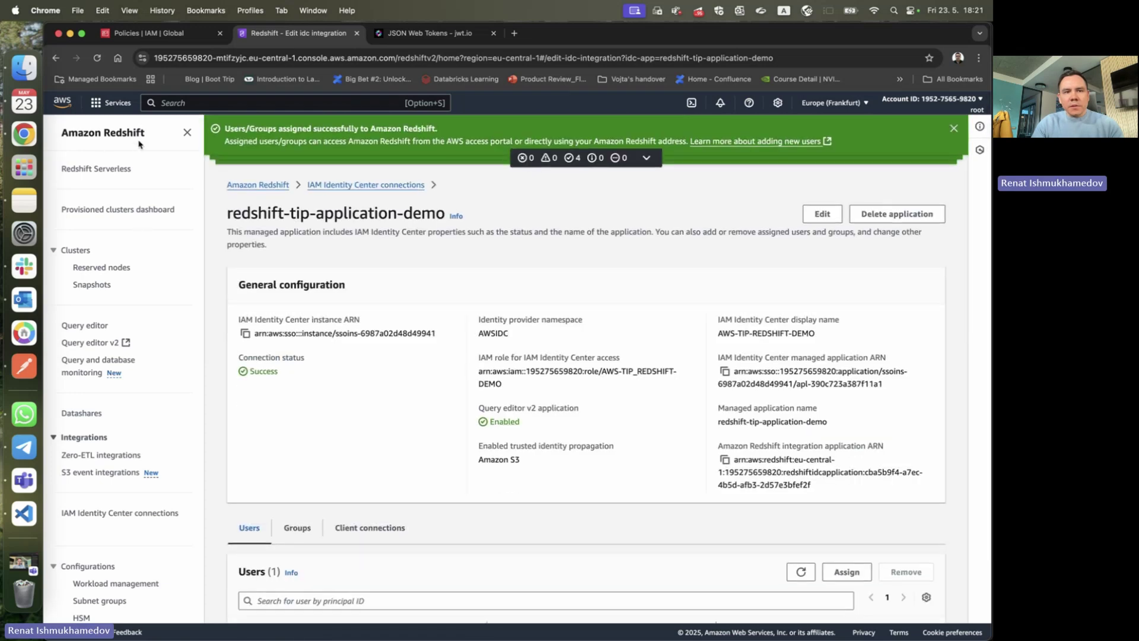
# Step: Return to the Redshift Serverless dashboard, then bring up Postman
pyautogui.click(137, 134)
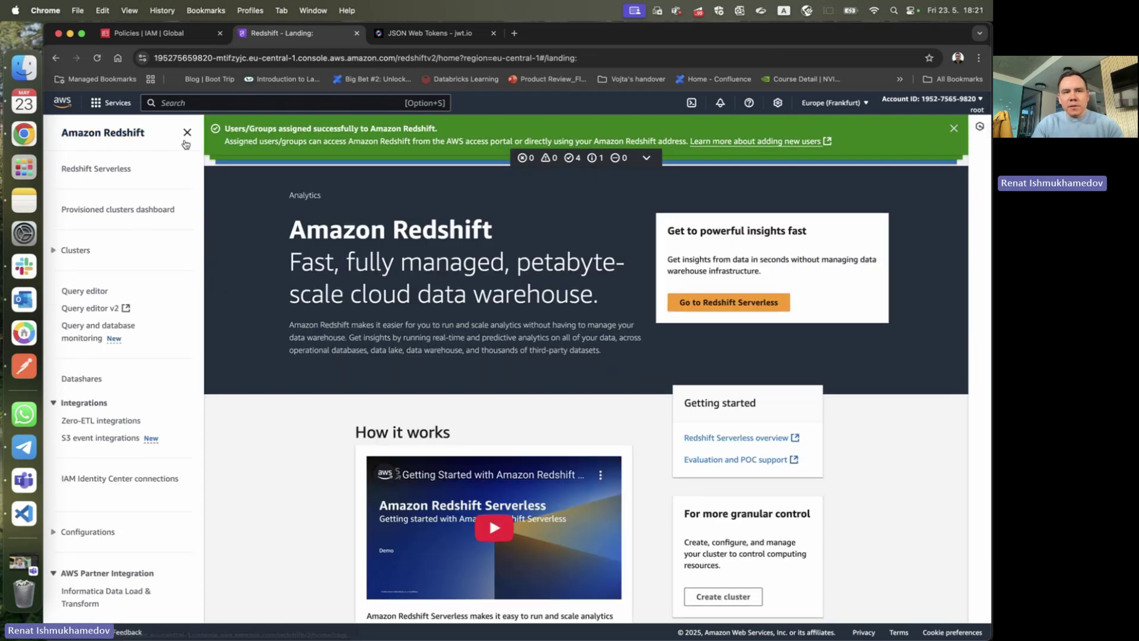
pyautogui.click(112, 166)
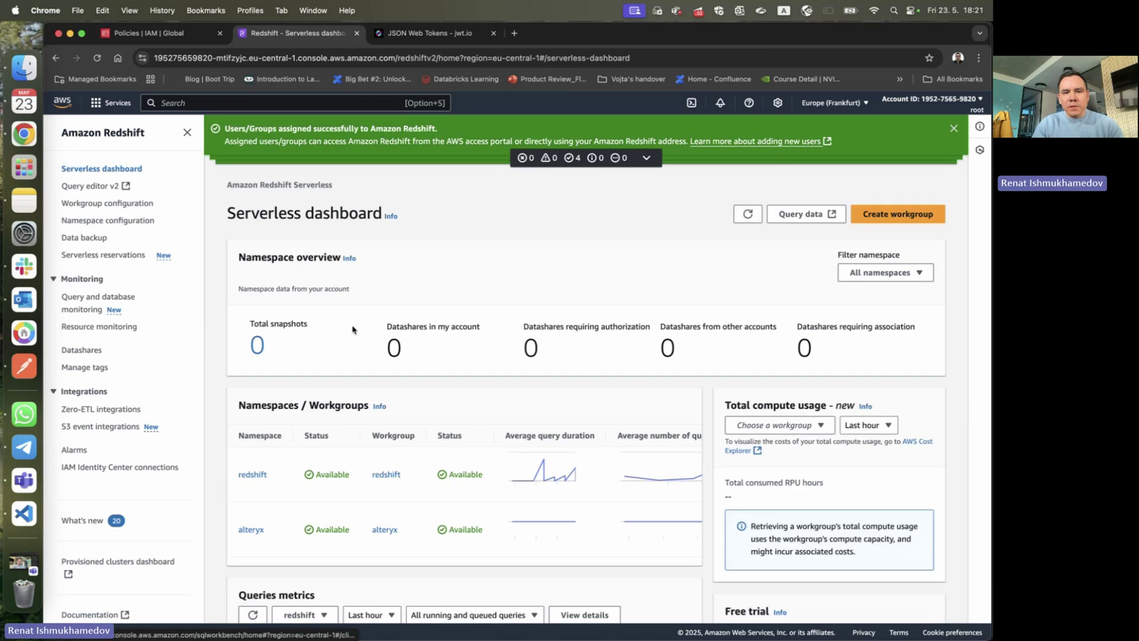
pyautogui.scroll(-3, 354, 326)
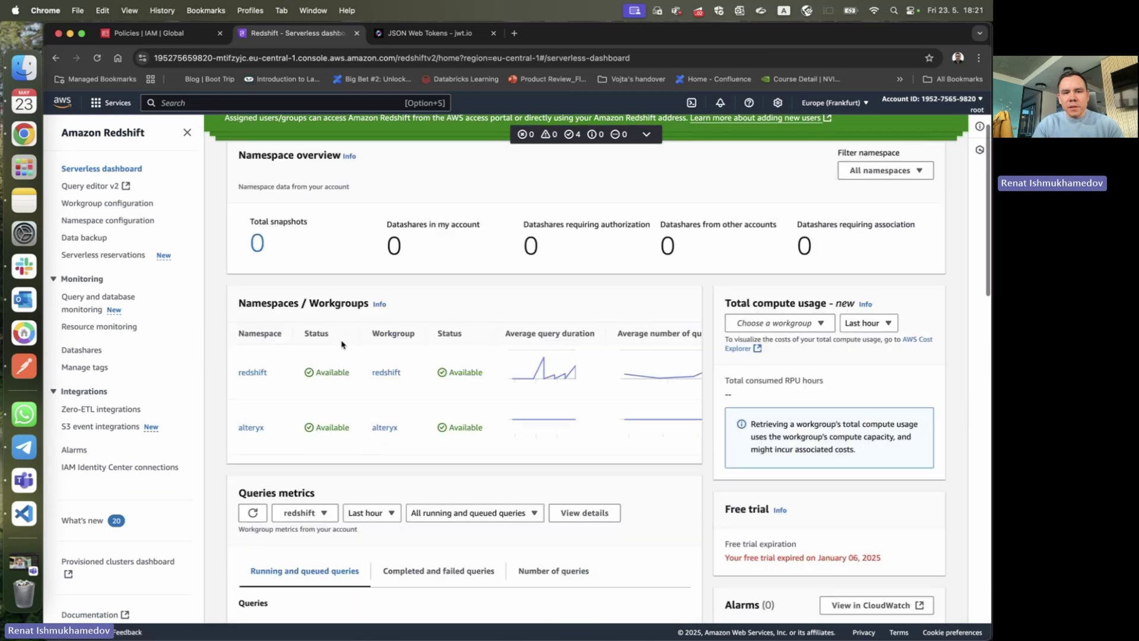
pyautogui.click(23, 366)
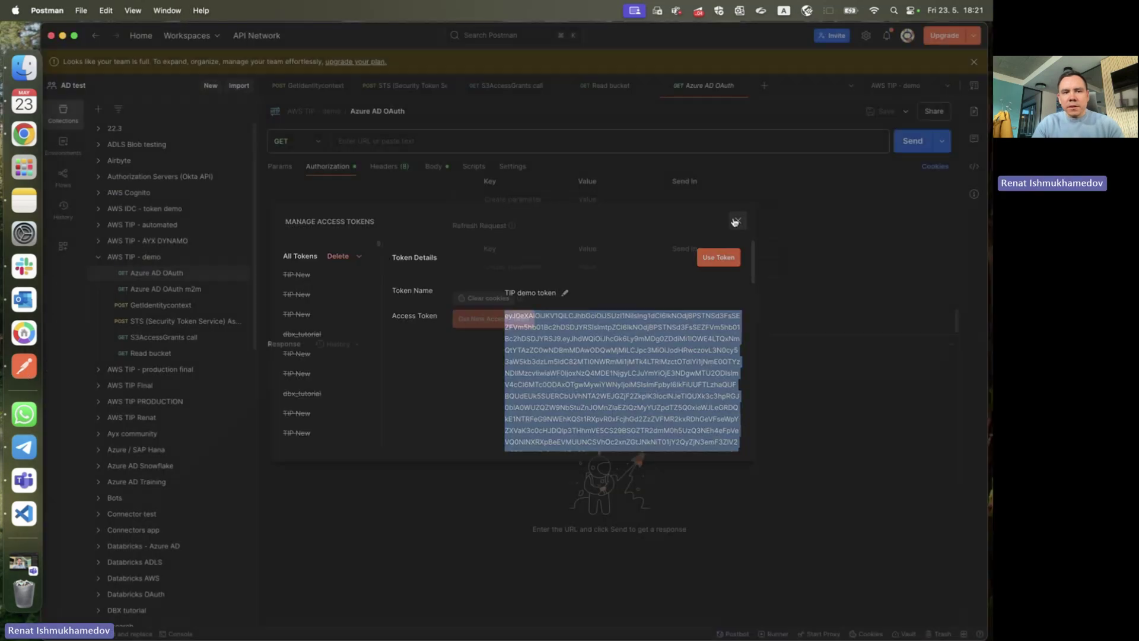
# Step: Get a fresh Azure AD access token via Microsoft sign-in and select its full value
pyautogui.click(737, 220)
pyautogui.click(469, 319)
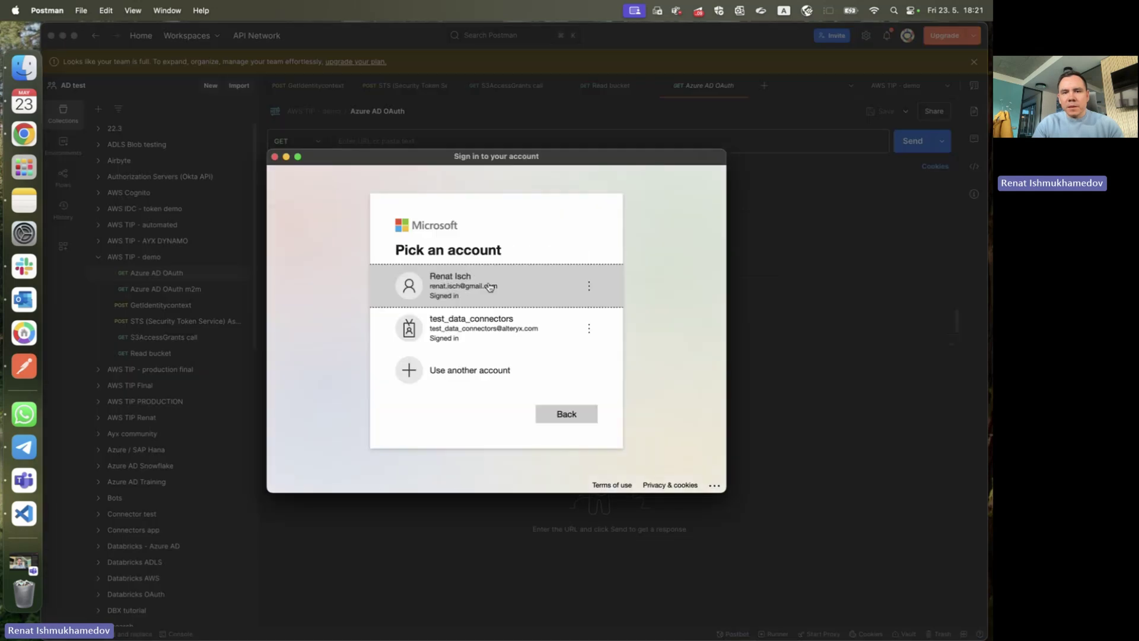
pyautogui.click(489, 287)
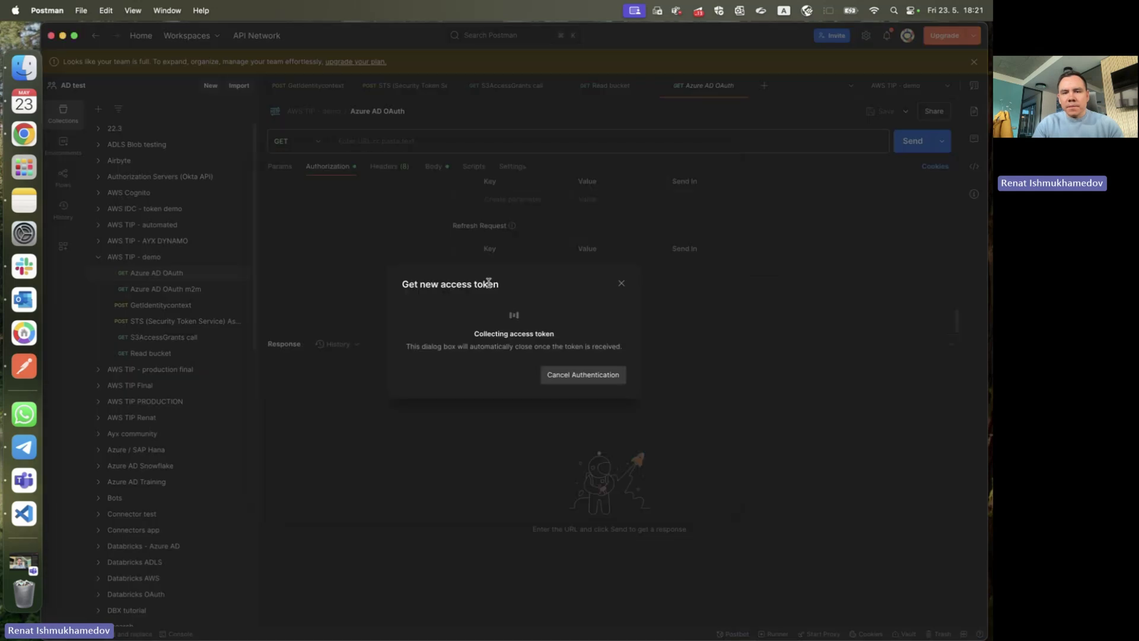
pyautogui.click(604, 376)
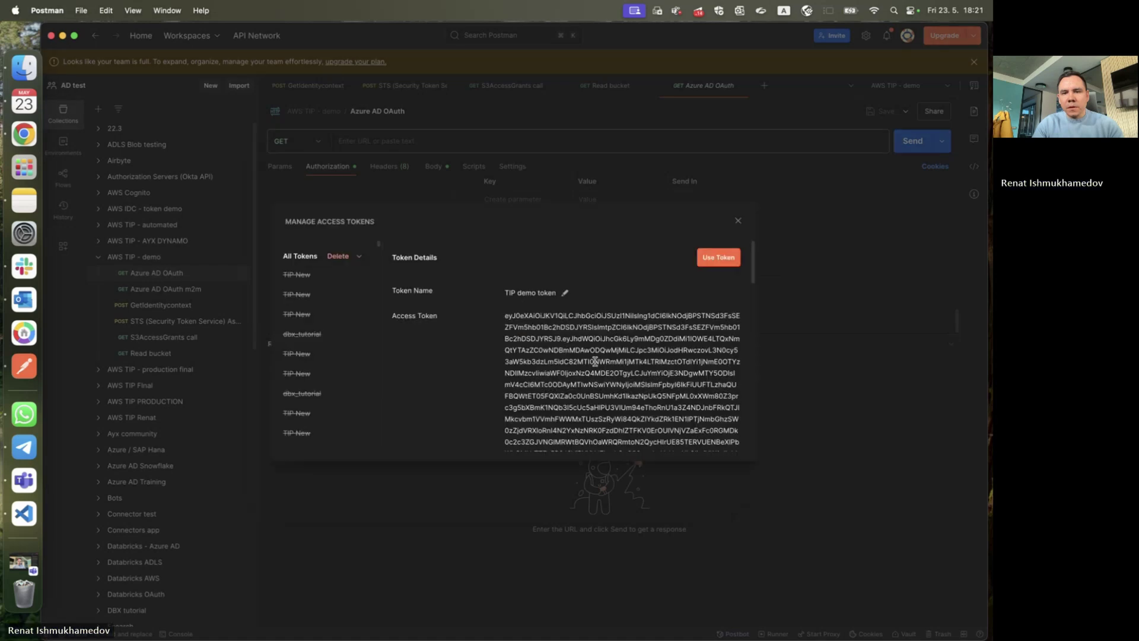
pyautogui.tripleClick(595, 362)
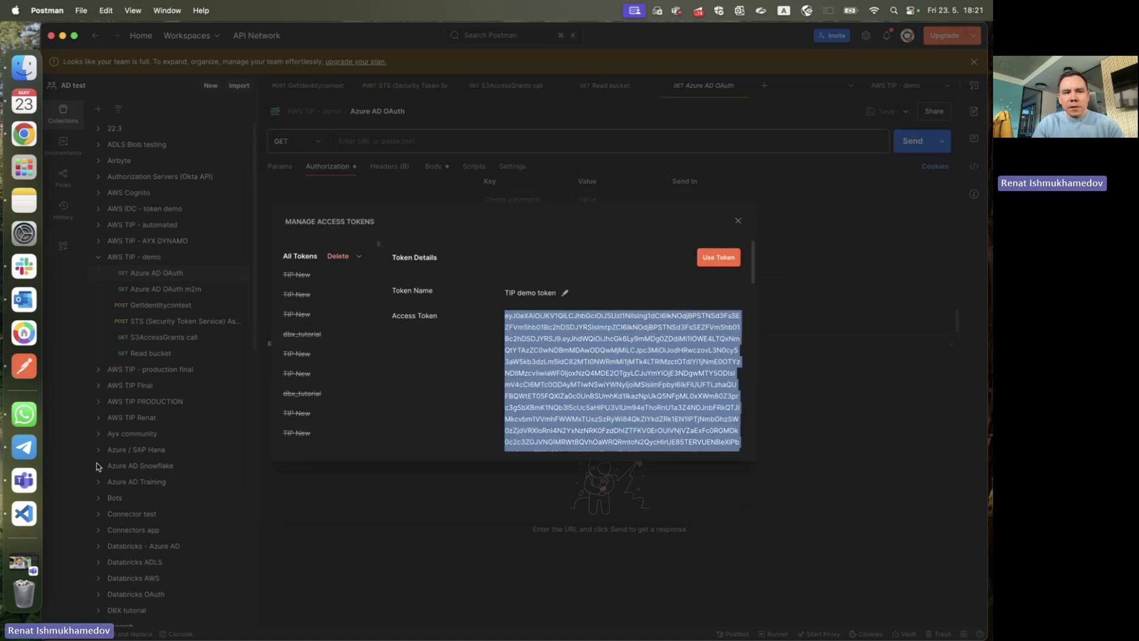
pyautogui.click(23, 514)
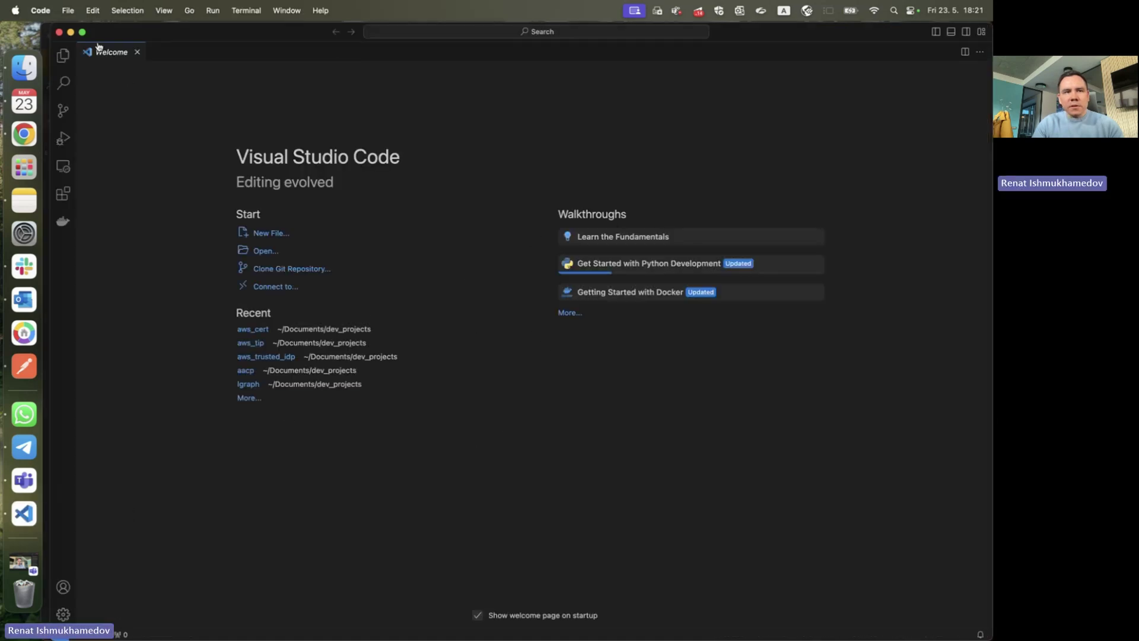
# Step: Open the aws_cert project and the redshift.py script
pyautogui.click(67, 10)
pyautogui.moveTo(107, 127)
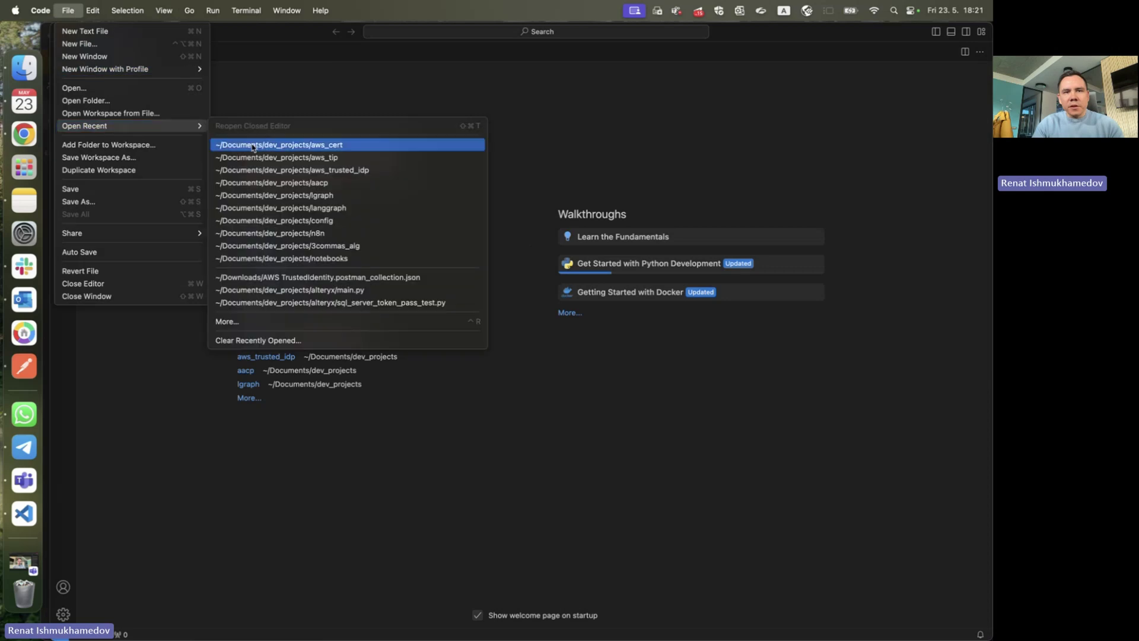
pyautogui.click(279, 145)
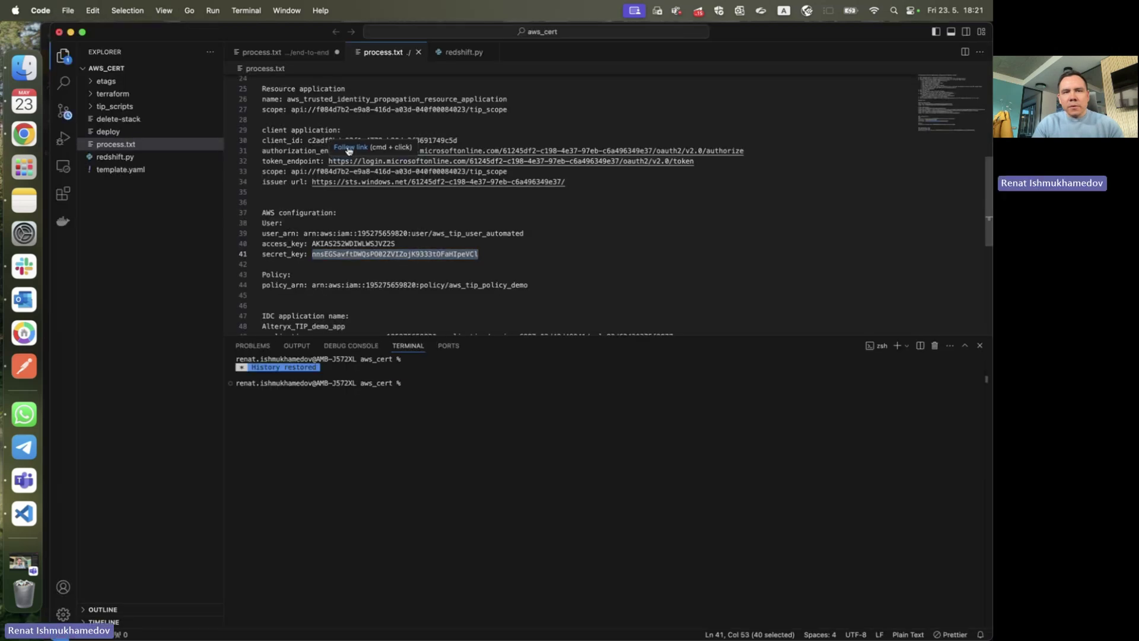
pyautogui.click(291, 52)
pyautogui.click(440, 53)
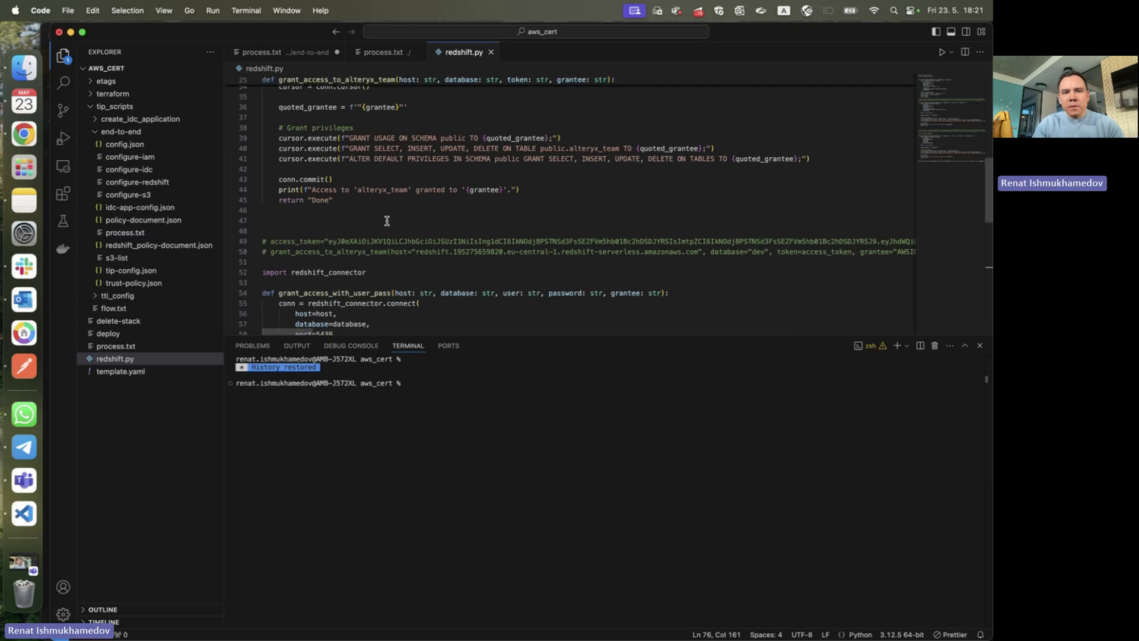
# Step: Delete the user-password grant and grant_access_to_alteryx_team code from line 24 onward
pyautogui.scroll(-10, 387, 221)
pyautogui.press('Down')
pyautogui.scroll(2, 376, 215)
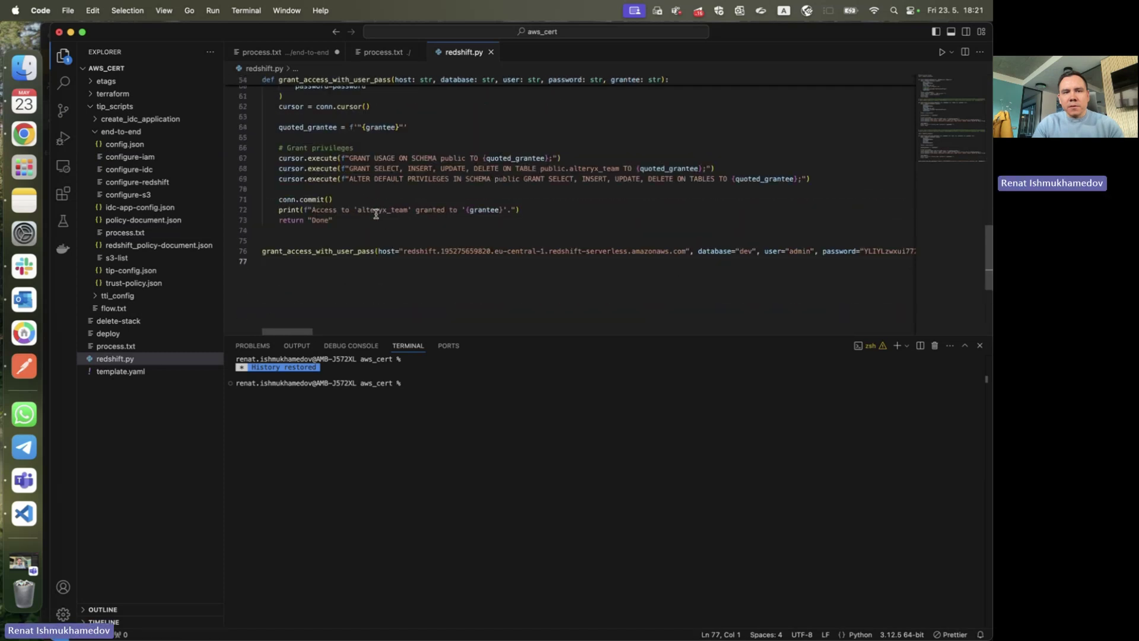
pyautogui.scroll(5, 376, 214)
pyautogui.keyDown('shift'); pyautogui.click(298, 218); pyautogui.keyUp('shift')
pyautogui.hotkey('shift', 'Home')
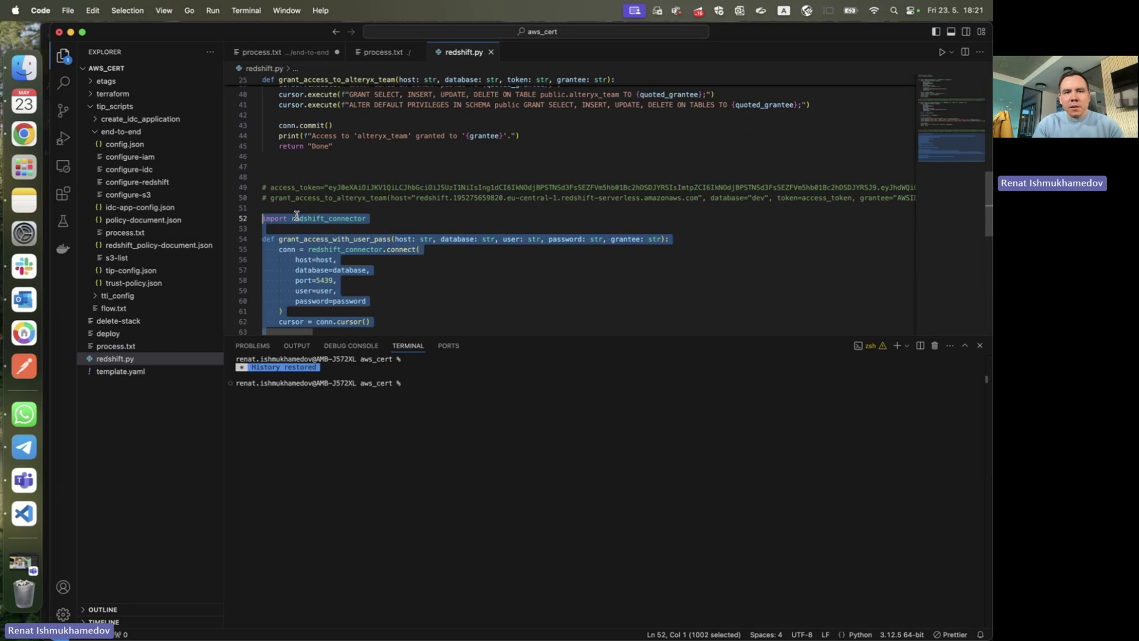
pyautogui.press('BackSpace')
pyautogui.scroll(2, 297, 215)
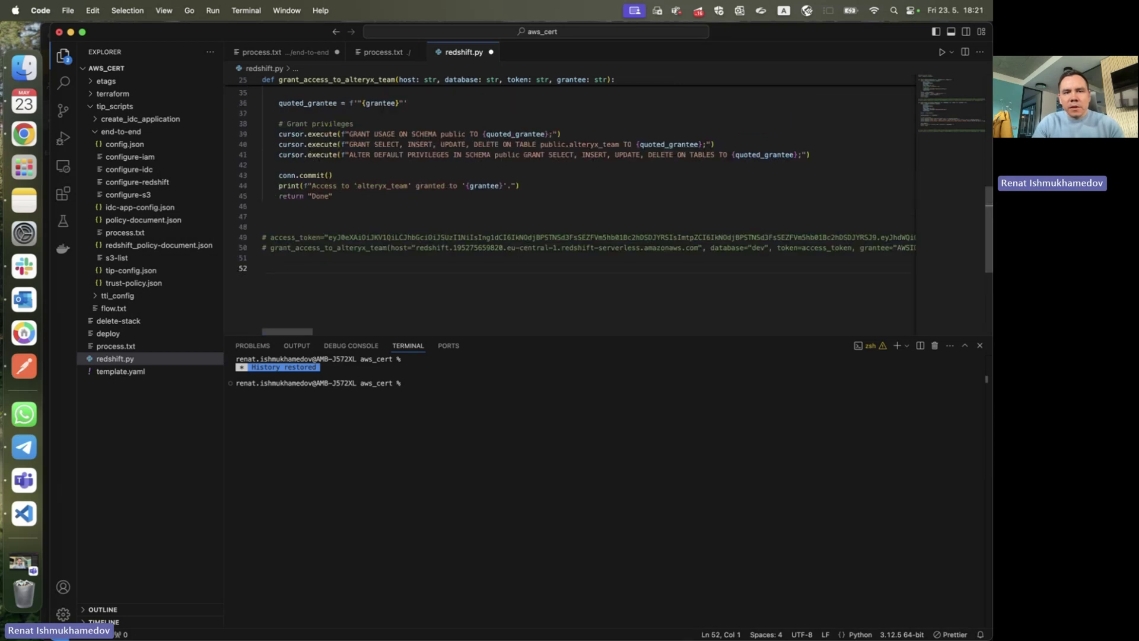
pyautogui.scroll(8, 280, 242)
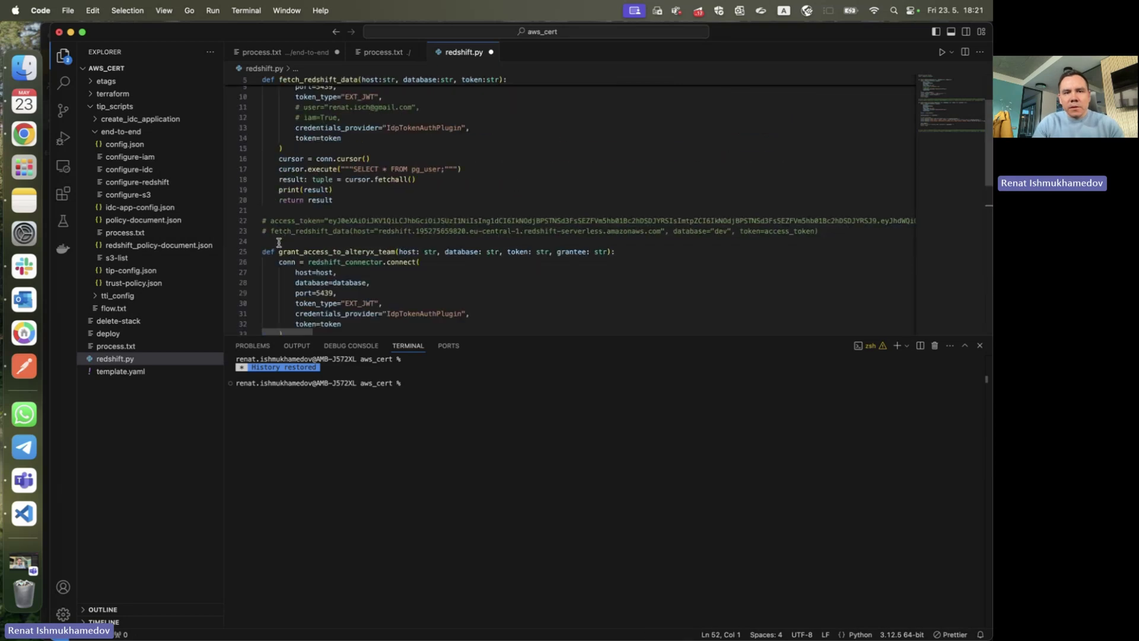
pyautogui.scroll(3, 279, 243)
pyautogui.scroll(-4, 276, 238)
pyautogui.keyDown('shift'); pyautogui.click(269, 228); pyautogui.keyUp('shift')
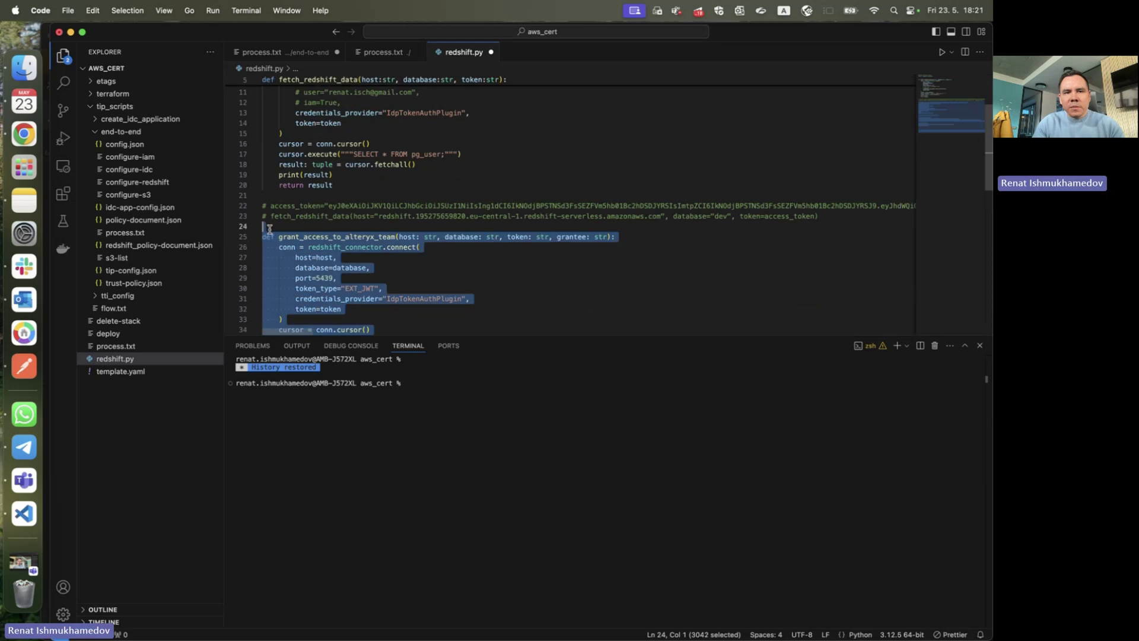
pyautogui.press('BackSpace')
# Step: Uncomment lines 22–23 and change the host from redshift to alteryx, then save
pyautogui.moveTo(263, 205); pyautogui.dragTo(356, 229)
pyautogui.press('super+slash')
pyautogui.click(358, 235)
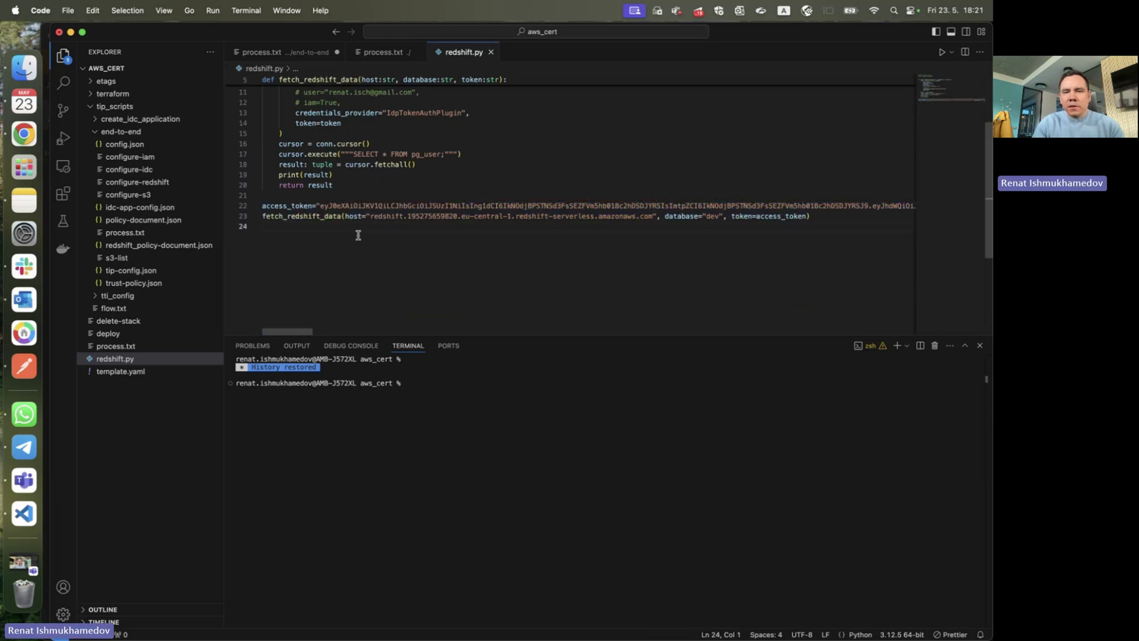
pyautogui.scroll(2, 356, 238)
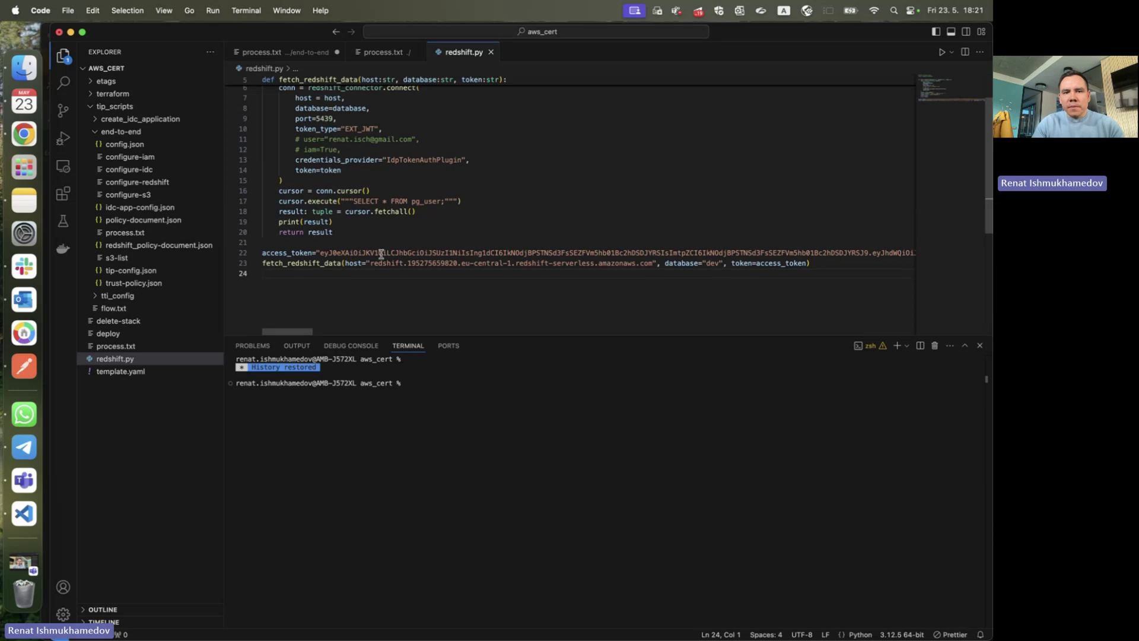
pyautogui.doubleClick(381, 254)
pyautogui.doubleClick(385, 263)
pyautogui.write('alteryx')
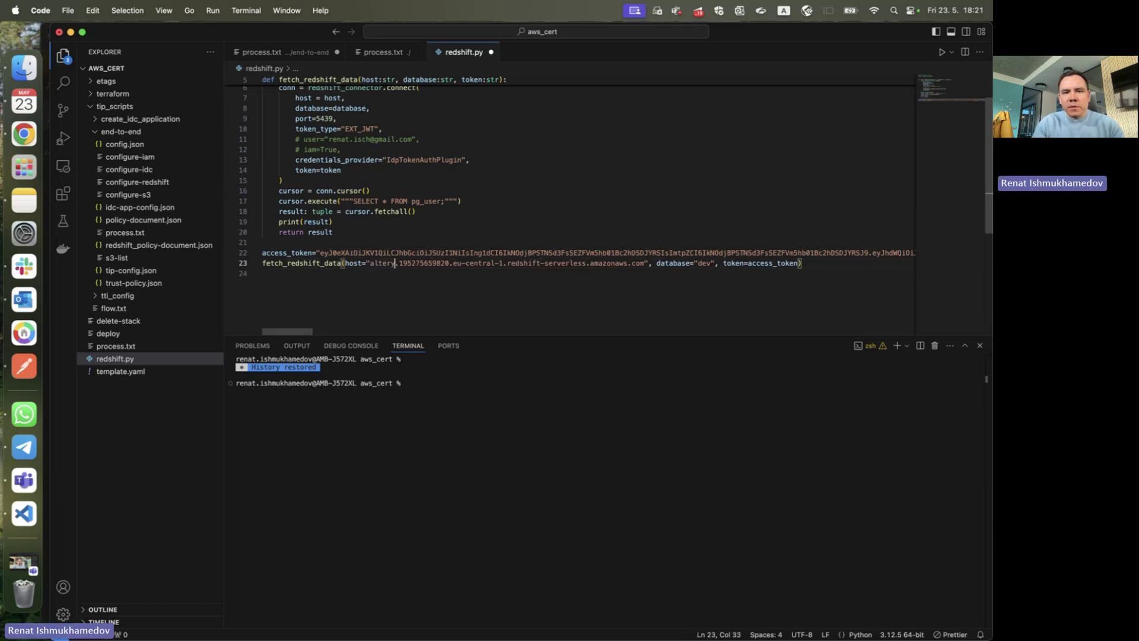
pyautogui.press('super+s')
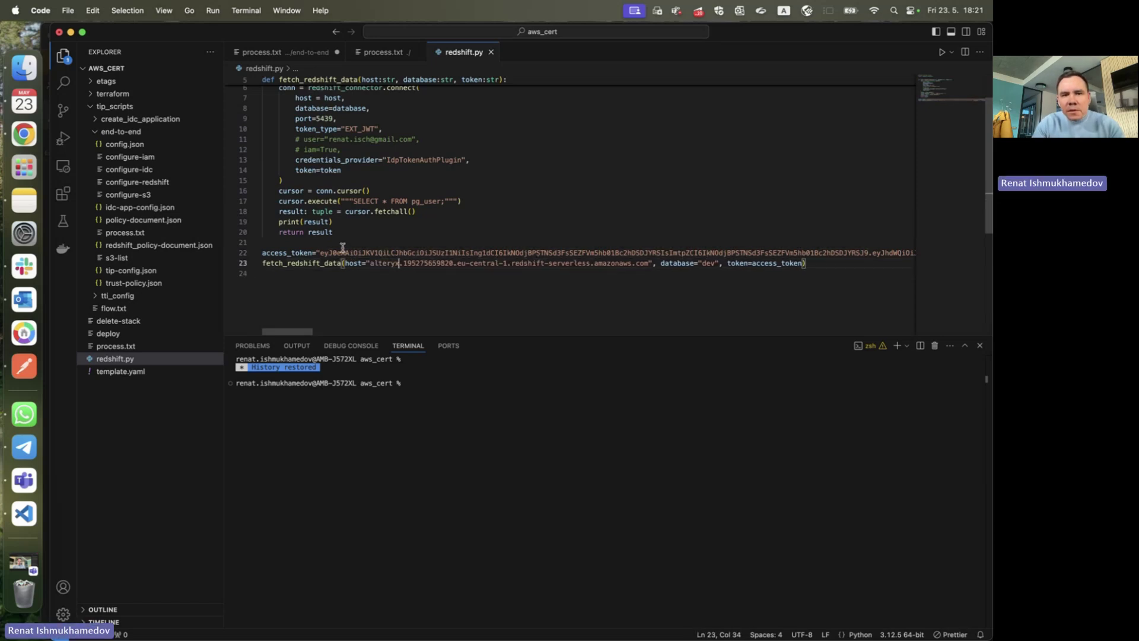
# Step: Replace the old token on line 22 with the newly copied access token and save
pyautogui.doubleClick(337, 252)
pyautogui.press('shift+super+Right')
pyautogui.press('BackSpace')
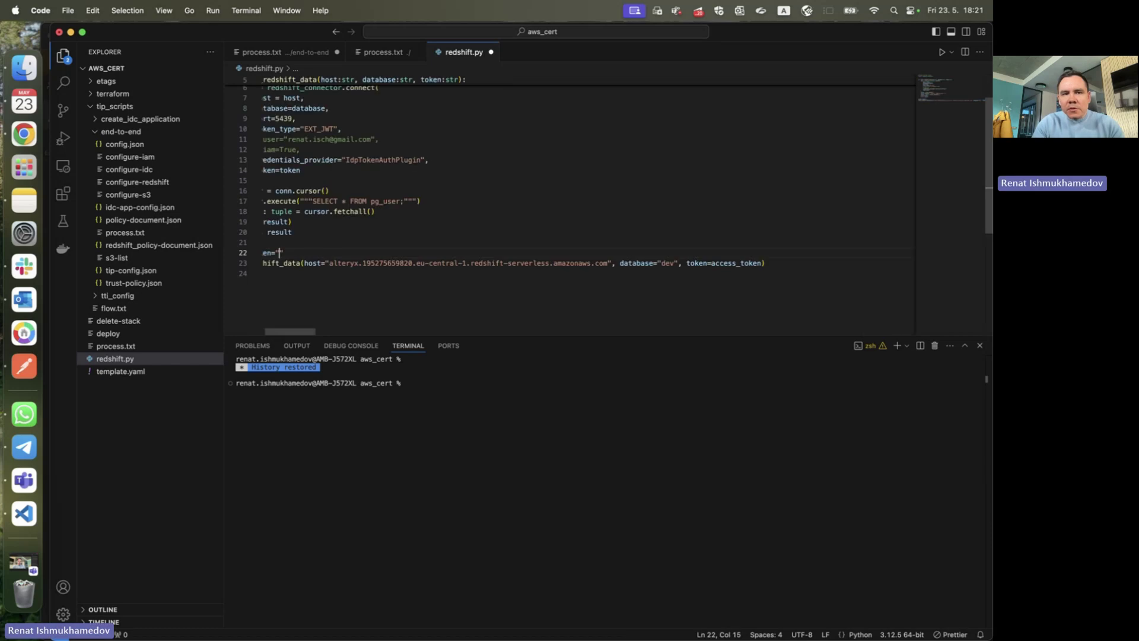
pyautogui.press('super+v')
pyautogui.press('super+s')
pyautogui.hscroll(-5, 570, 253)
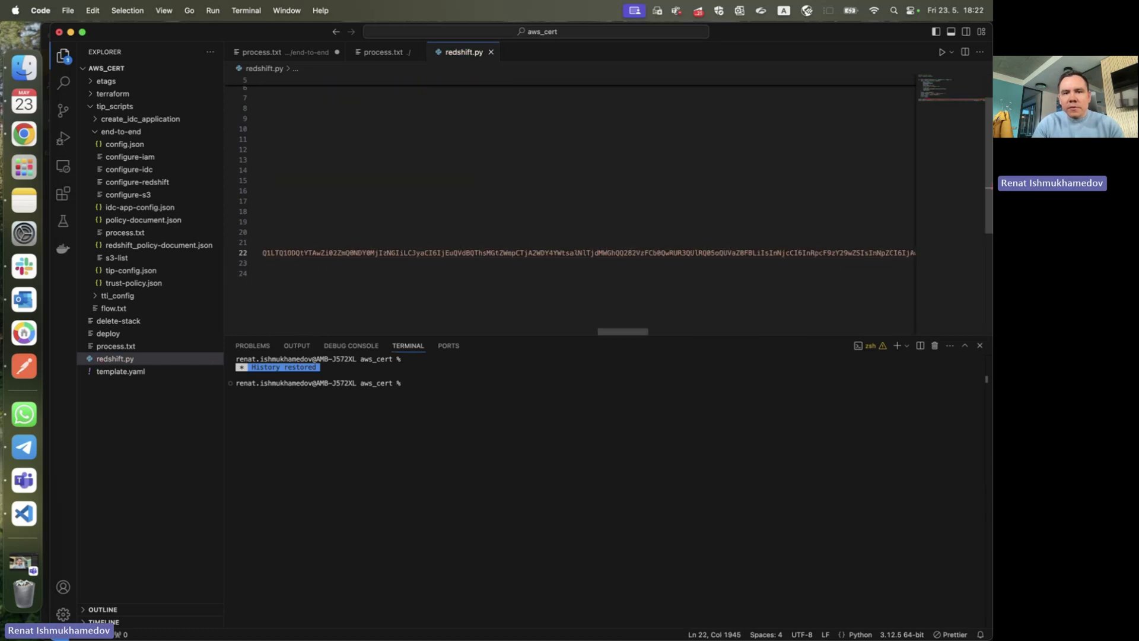
pyautogui.hscroll(-15, 404, 267)
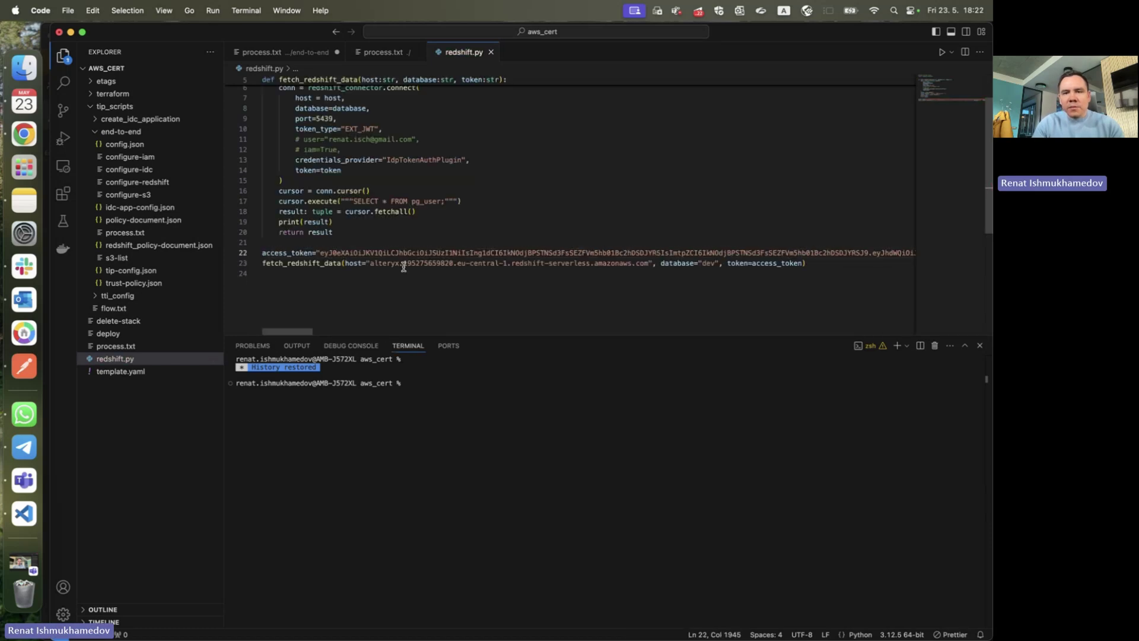
# Step: Clear the terminal output with the clear command
pyautogui.click(443, 371)
pyautogui.write('clear')
pyautogui.press('Return')
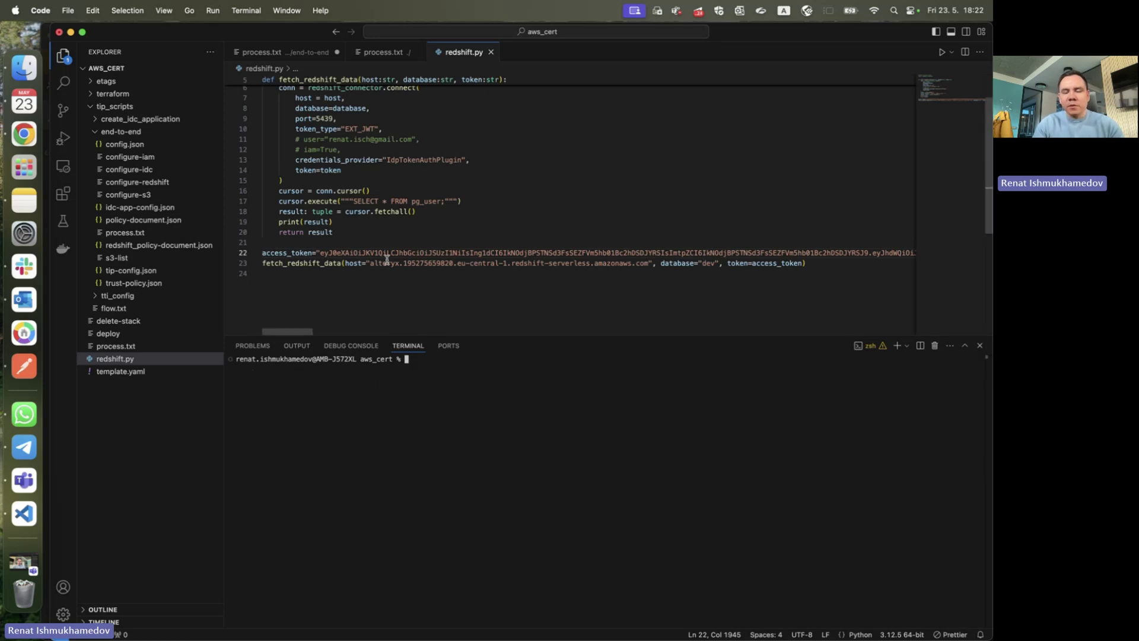
pyautogui.scroll(1, 388, 261)
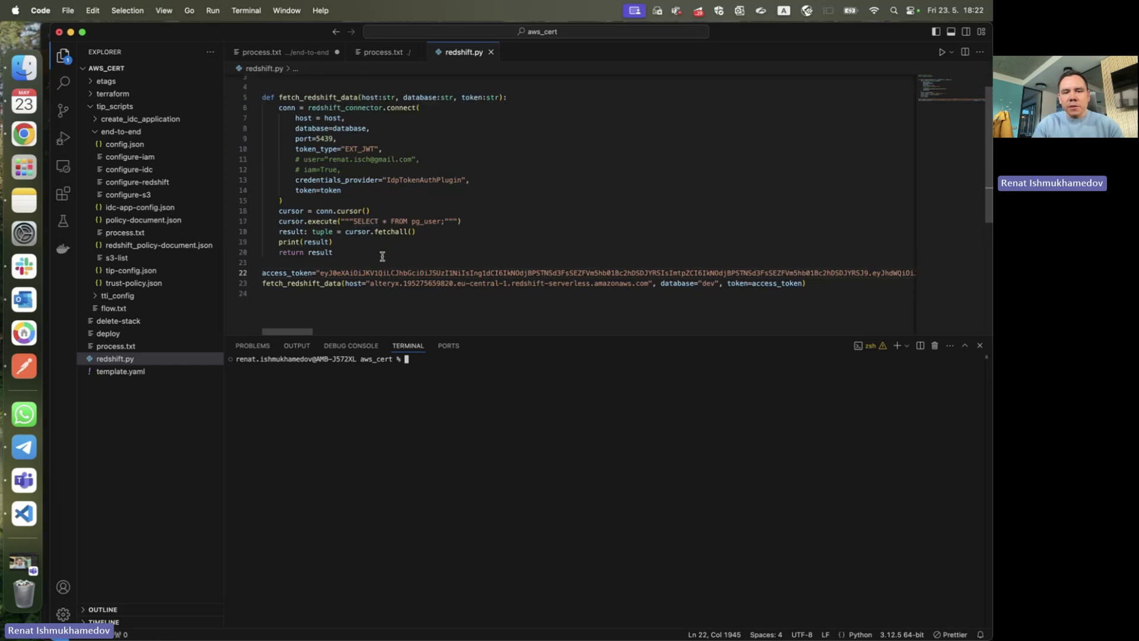
# Step: Move the terminal up to dev_projects and into the aws_cert folder
pyautogui.write('ls')
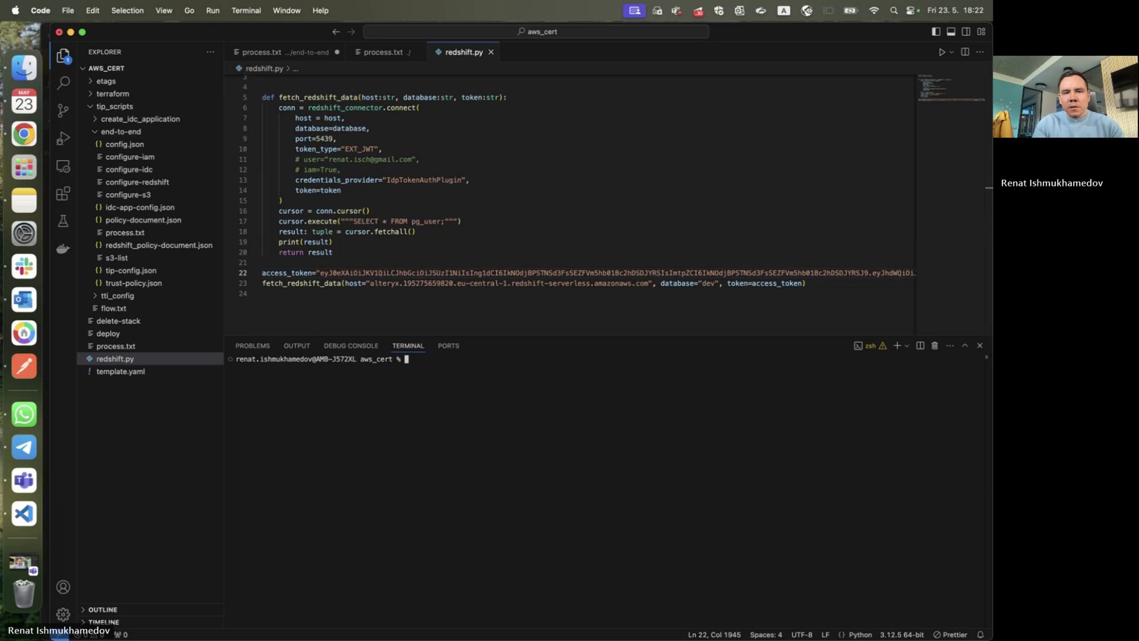
pyautogui.press('Return')
pyautogui.write('c')
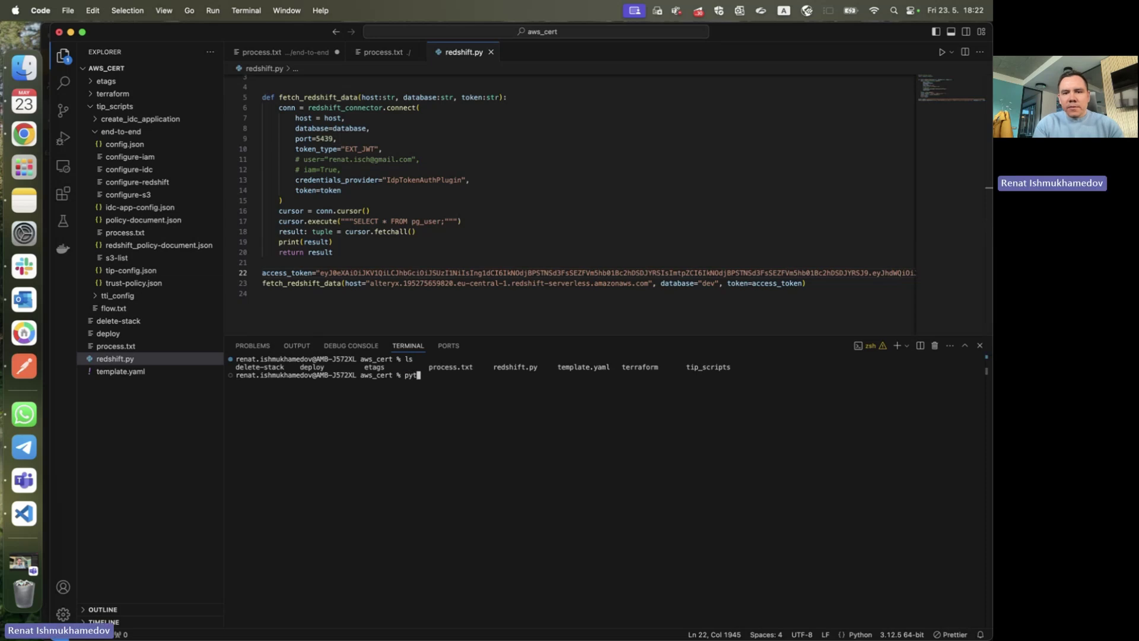
pyautogui.write('e')
pyautogui.press('BackSpace')
pyautogui.write('d ..')
pyautogui.press('Return')
pyautogui.write('ls')
pyautogui.press('super+k')
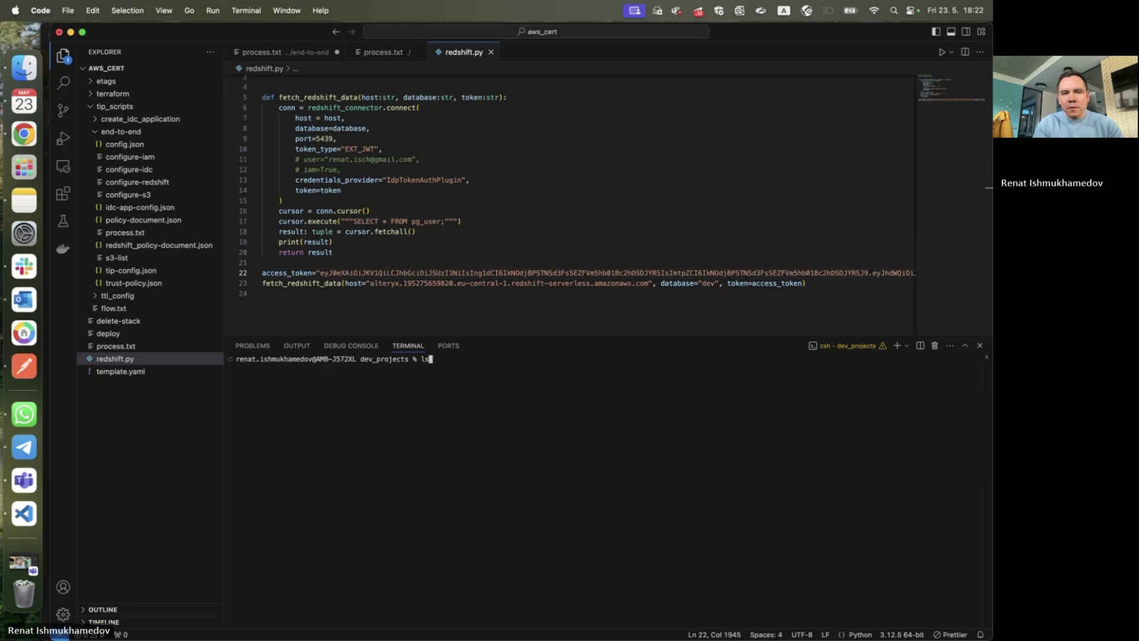
pyautogui.press('Return')
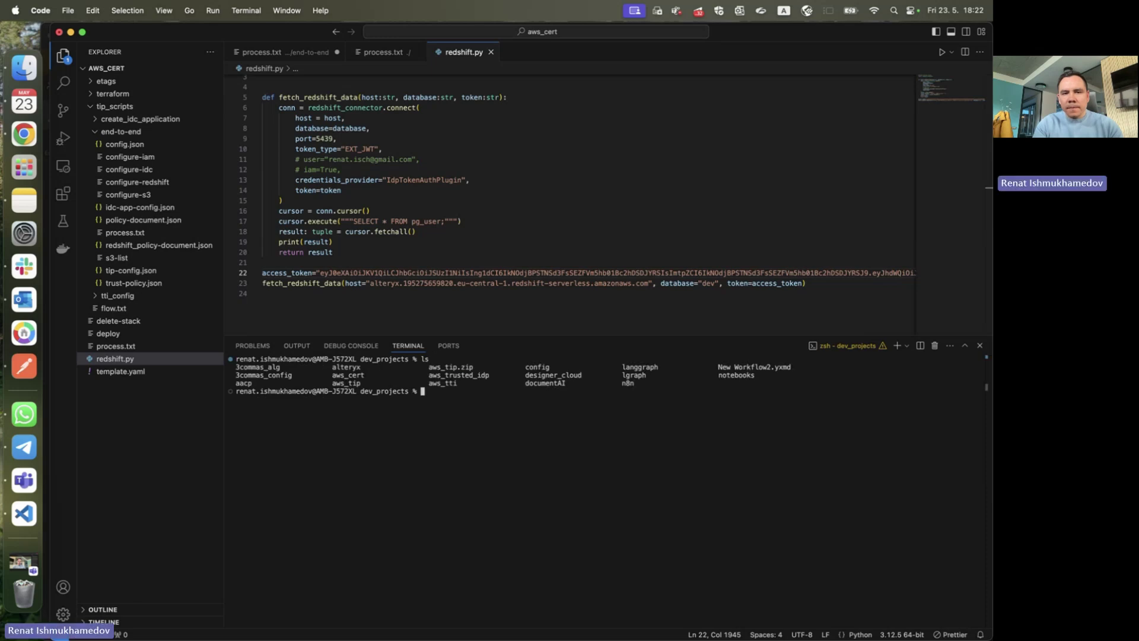
pyautogui.write('cd ')
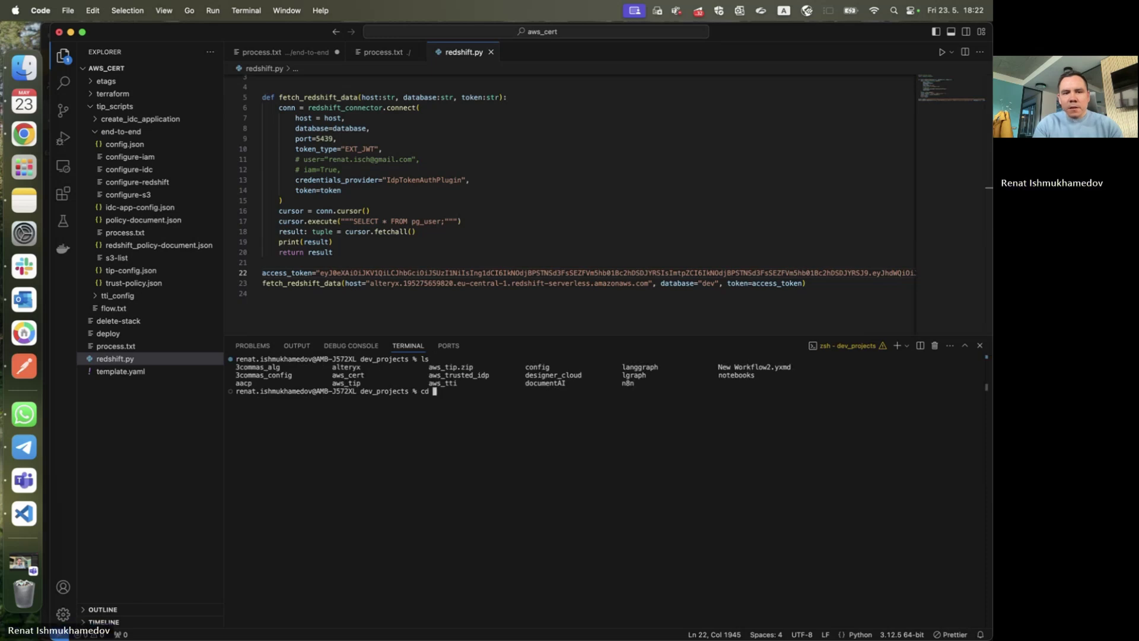
pyautogui.write('aw')
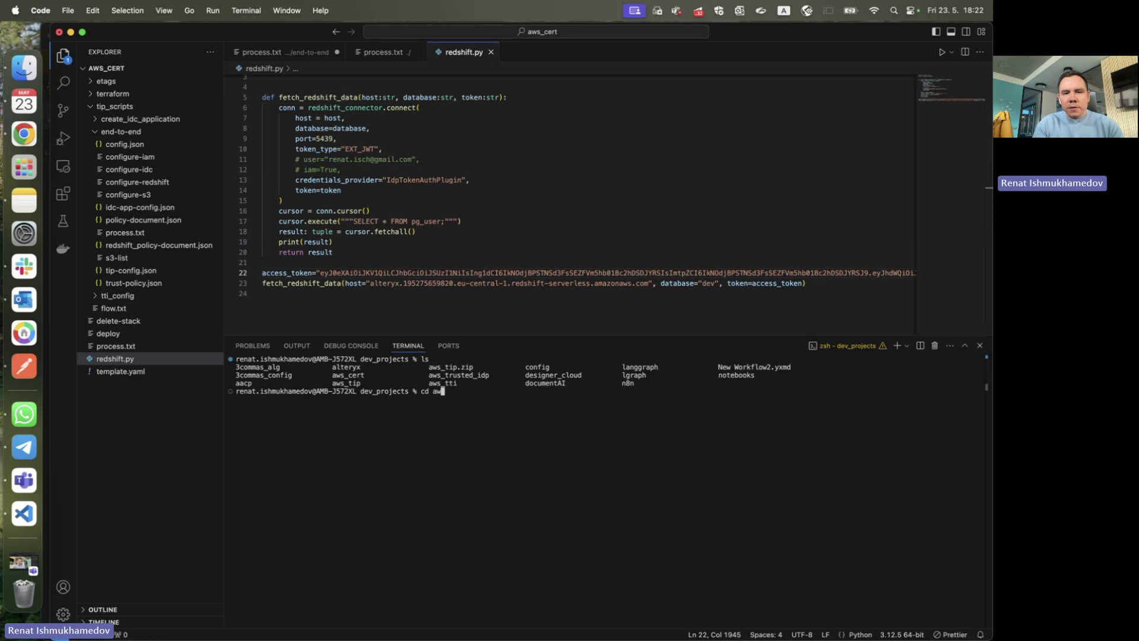
pyautogui.write('s_cert')
pyautogui.press('Return')
pyautogui.write('ls')
pyautogui.press('Return')
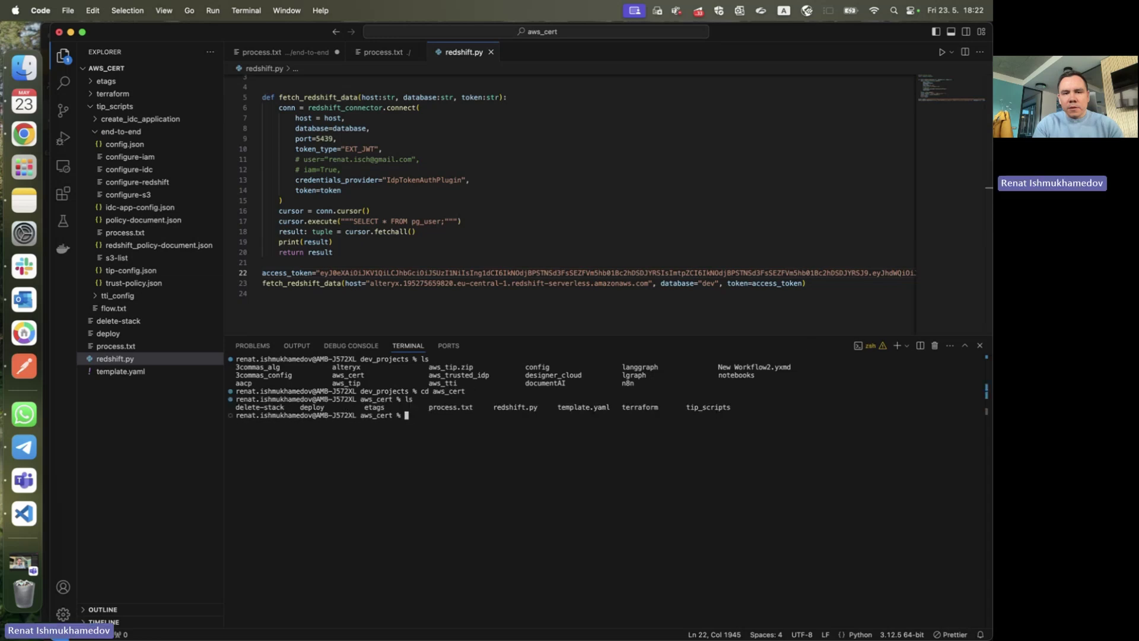
# Step: Run python redshift.py from the aws_cert folder
pyautogui.write('cd')
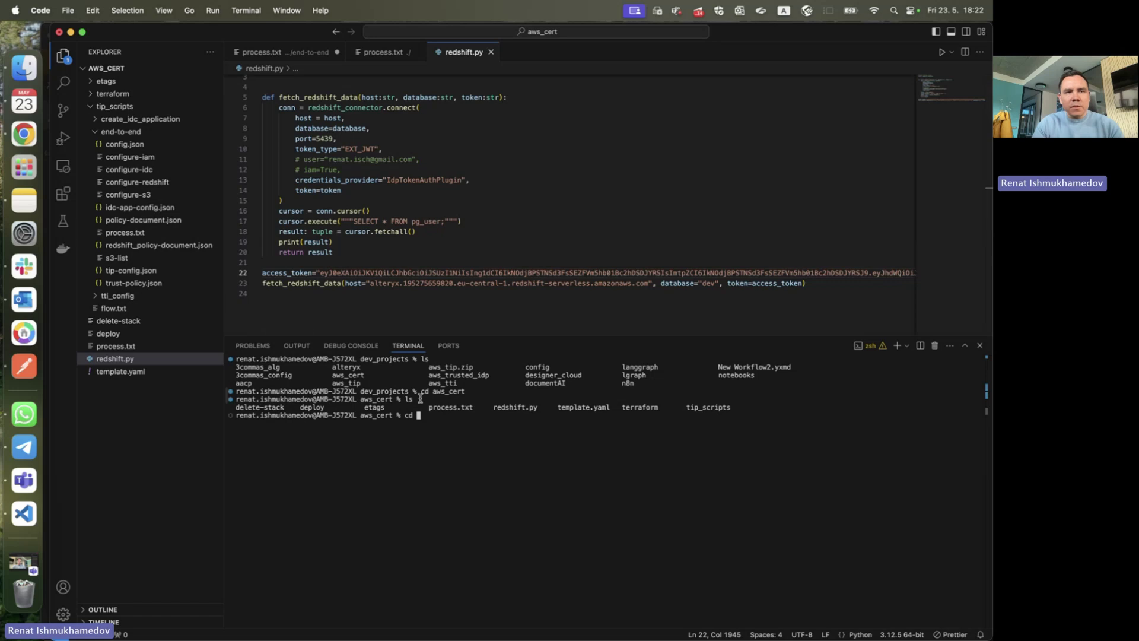
pyautogui.click(91, 110)
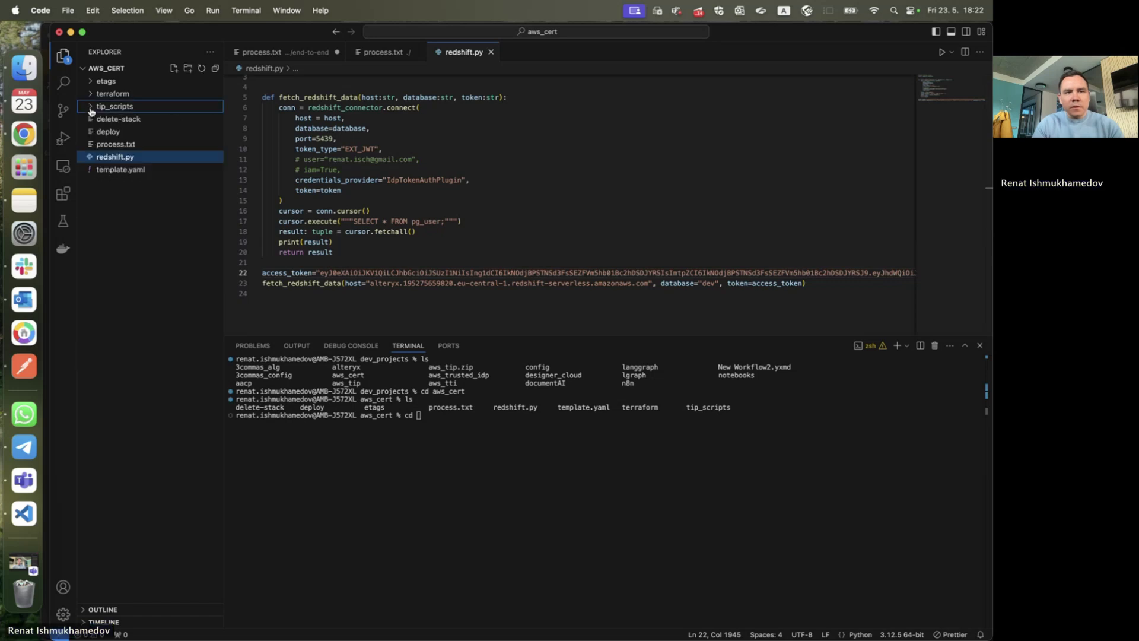
pyautogui.click(499, 399)
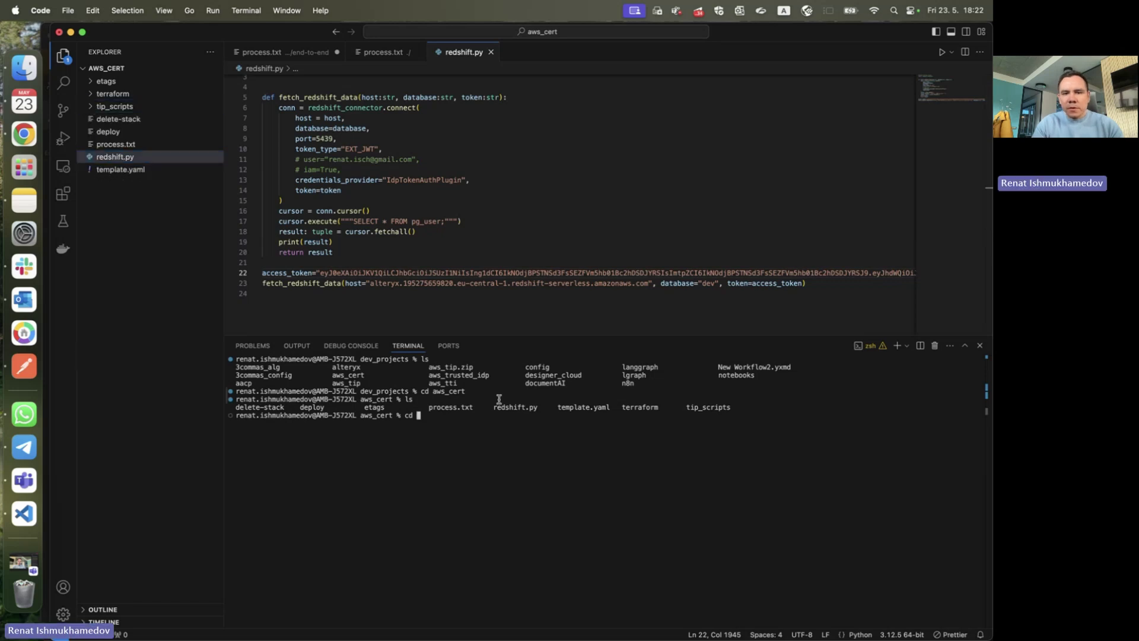
pyautogui.press('BackSpace')
pyautogui.press('BackSpace')
pyautogui.press('BackSpace')
pyautogui.write('y')
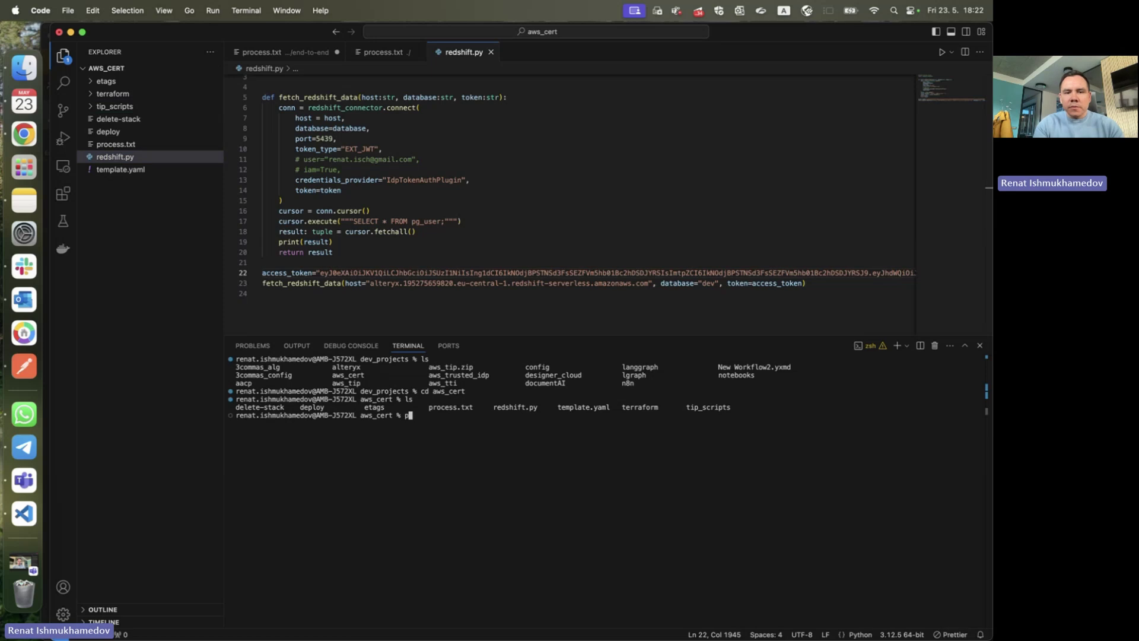
pyautogui.write('ython ')
pyautogui.write('te')
pyautogui.press('BackSpace')
pyautogui.press('BackSpace')
pyautogui.write('re')
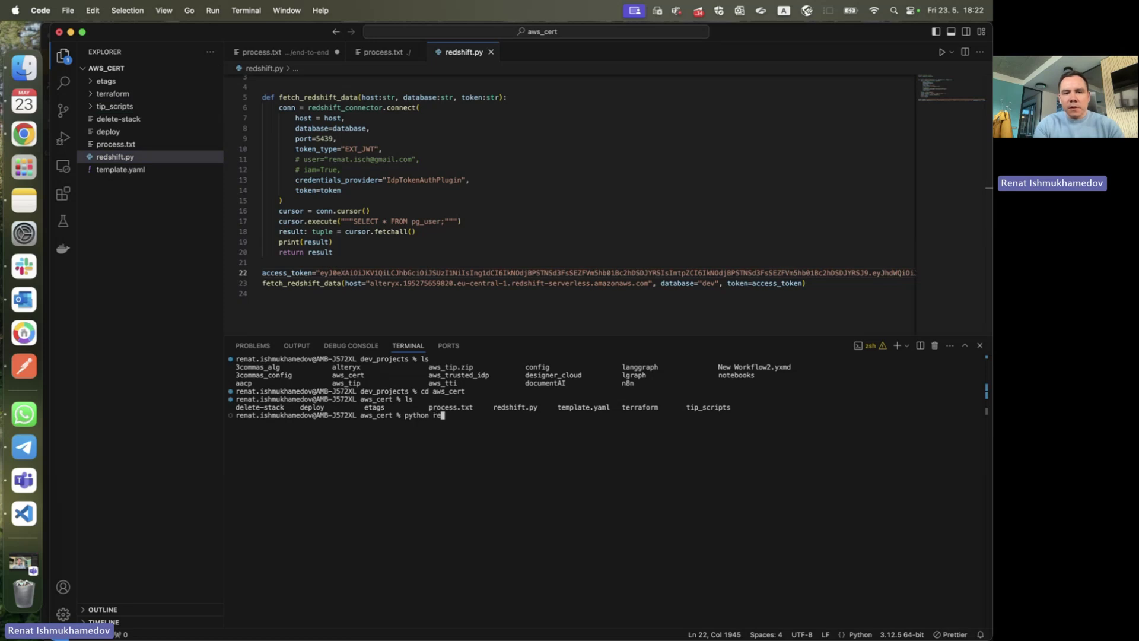
pyautogui.press('Tab')
pyautogui.press('Return')
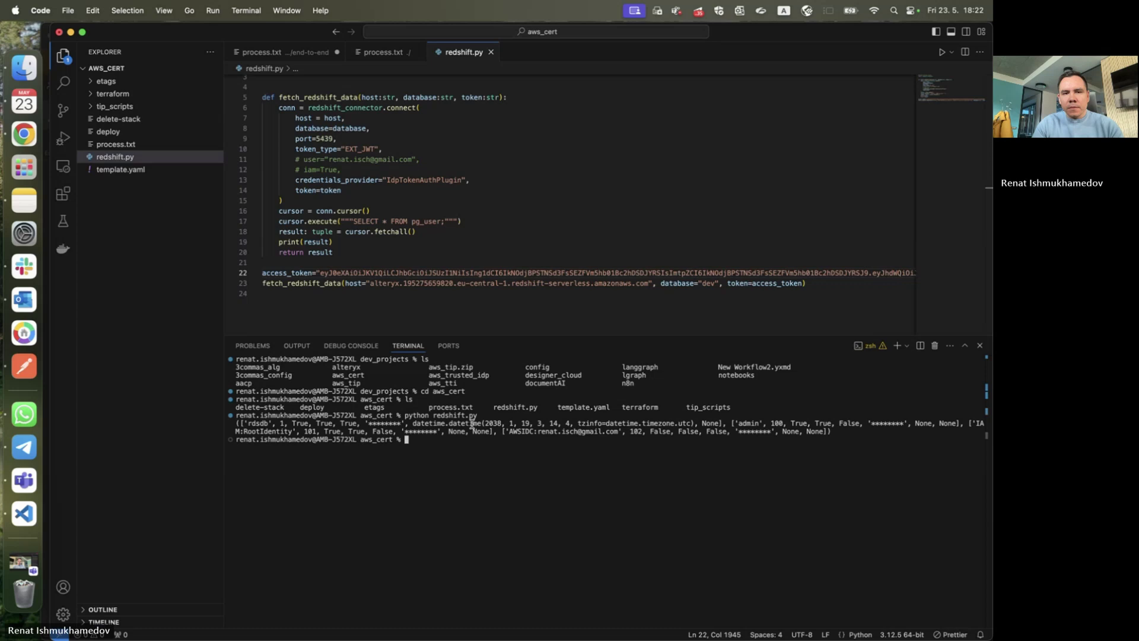
# Step: Review the returned pg_user rows against the SELECT * FROM pg_user query
pyautogui.moveTo(413, 423); pyautogui.dragTo(590, 429)
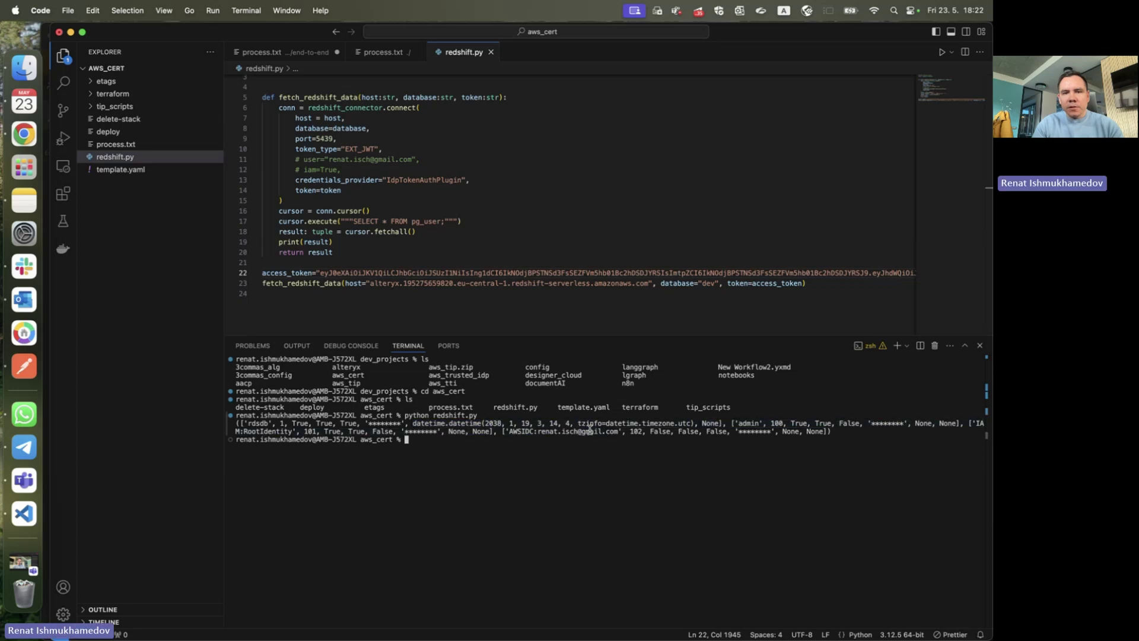
pyautogui.tripleClick(589, 430)
pyautogui.click(366, 220)
pyautogui.moveTo(366, 221); pyautogui.dragTo(445, 221)
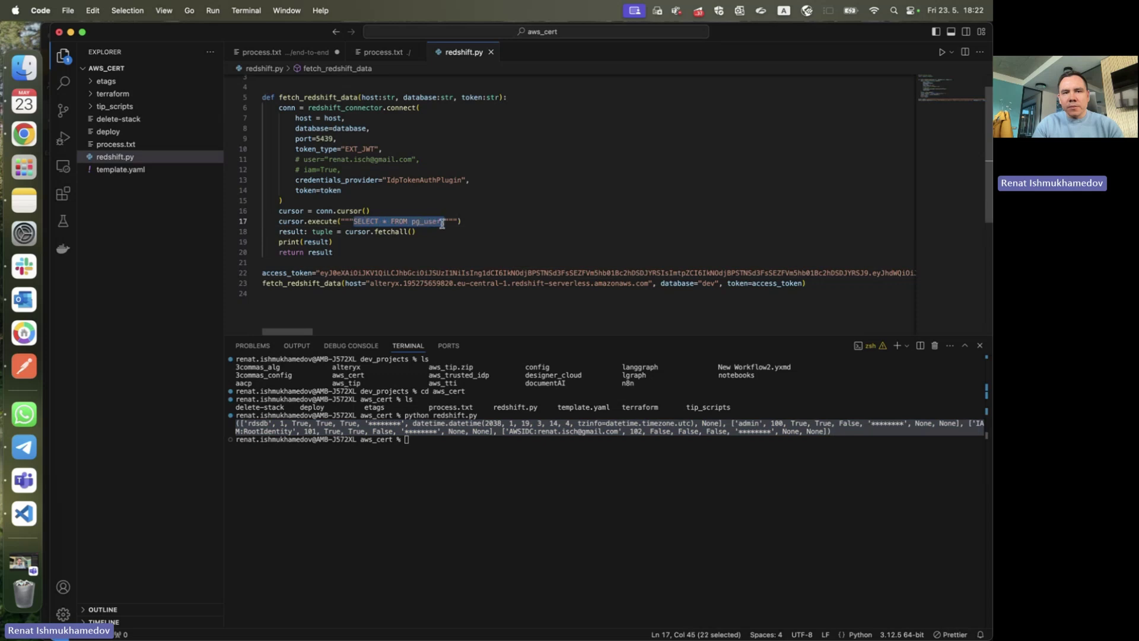
pyautogui.click(483, 404)
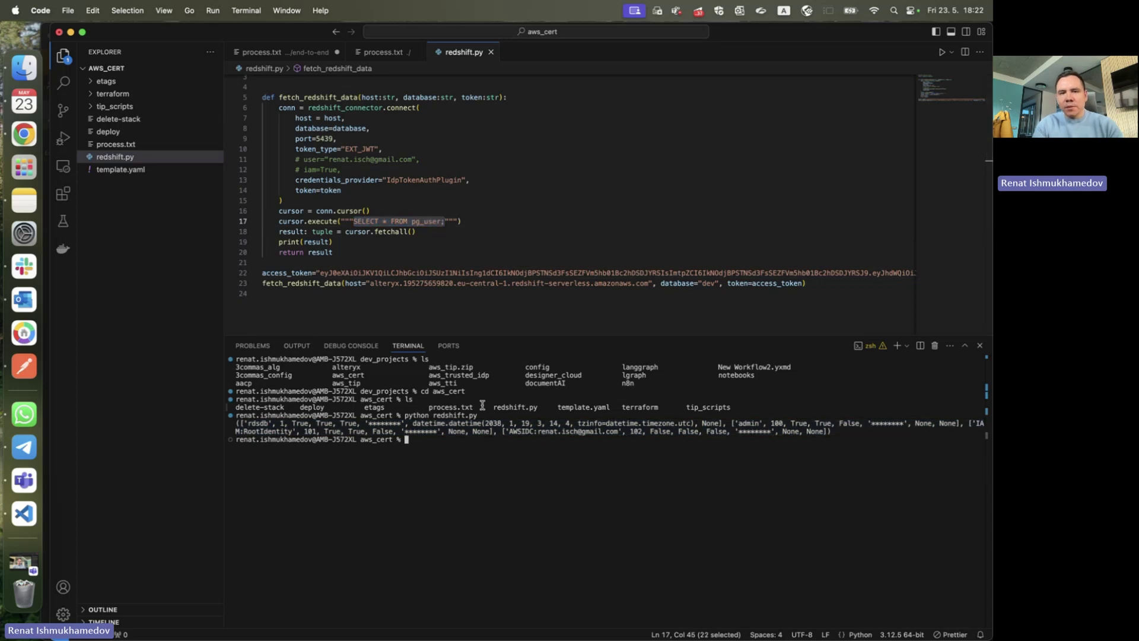